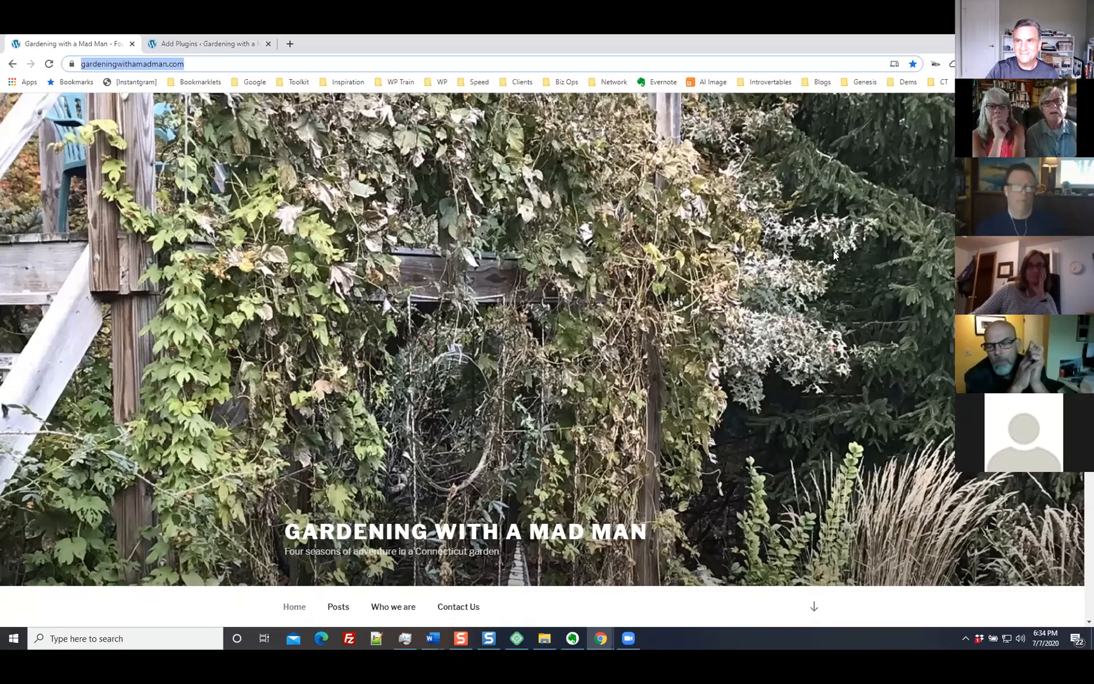
Step: Examine the blog's home page: header image, navigation, newest post, and the sidebar's recent posts, comments, archives and categories
{"action": "scroll", "coordinate": [846, 291], "scroll_direction": "down", "scroll_amount": 2}
{"action": "scroll", "coordinate": [846, 290], "scroll_direction": "up", "scroll_amount": 2}
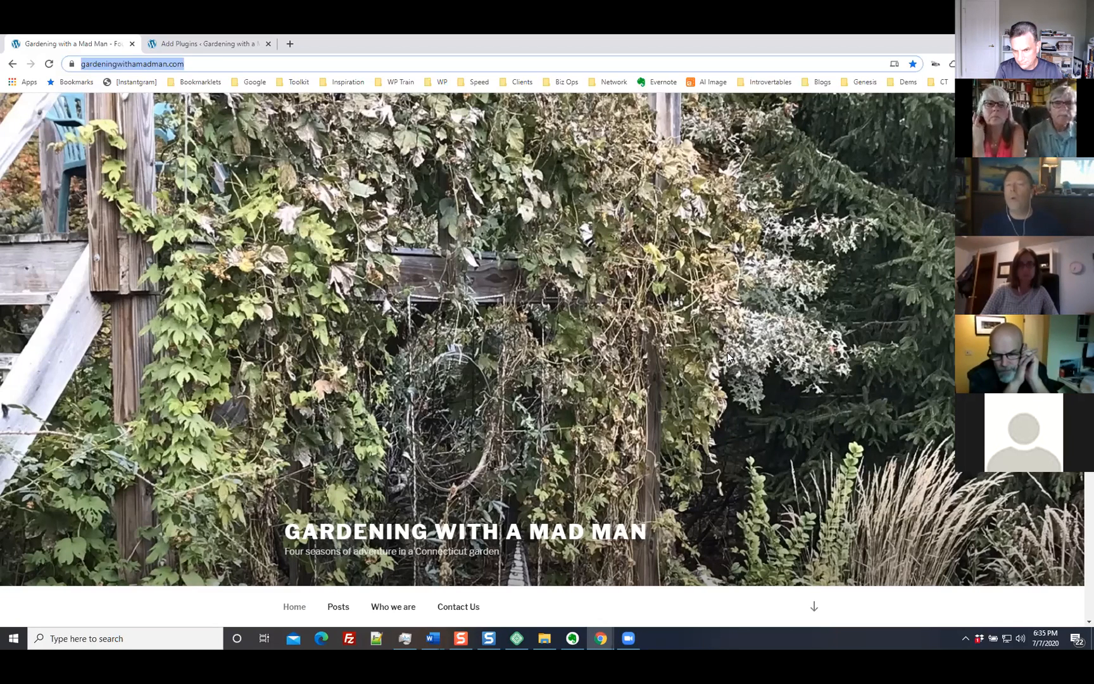
{"action": "scroll", "coordinate": [884, 290], "scroll_direction": "down", "scroll_amount": 2}
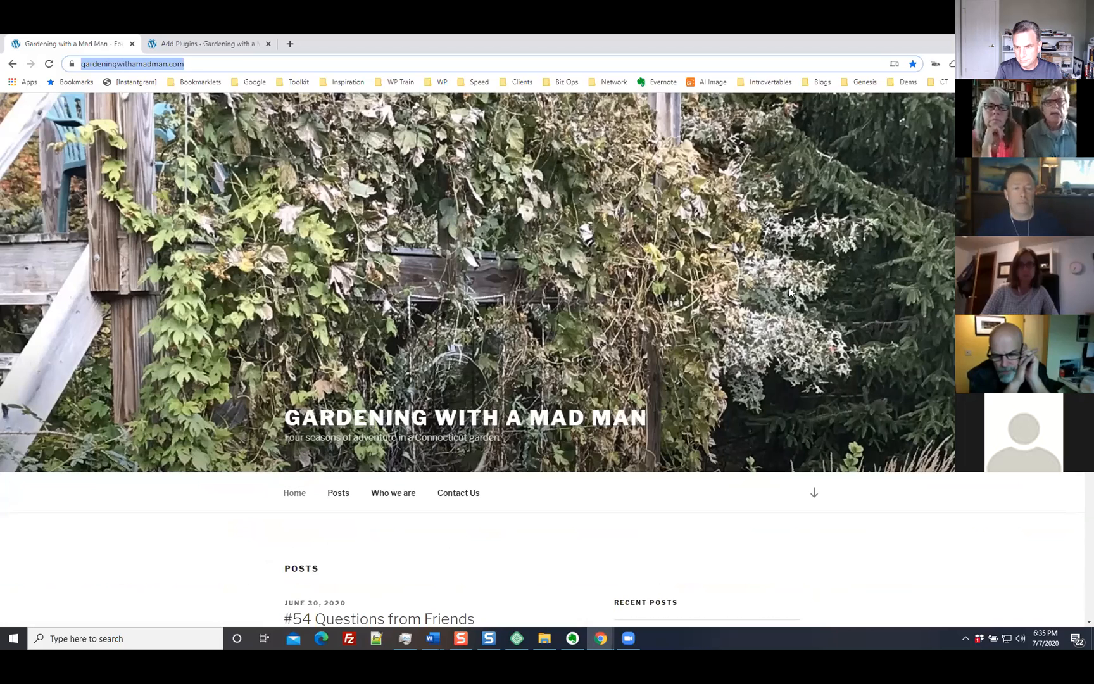
{"action": "scroll", "coordinate": [792, 291], "scroll_direction": "down", "scroll_amount": 3}
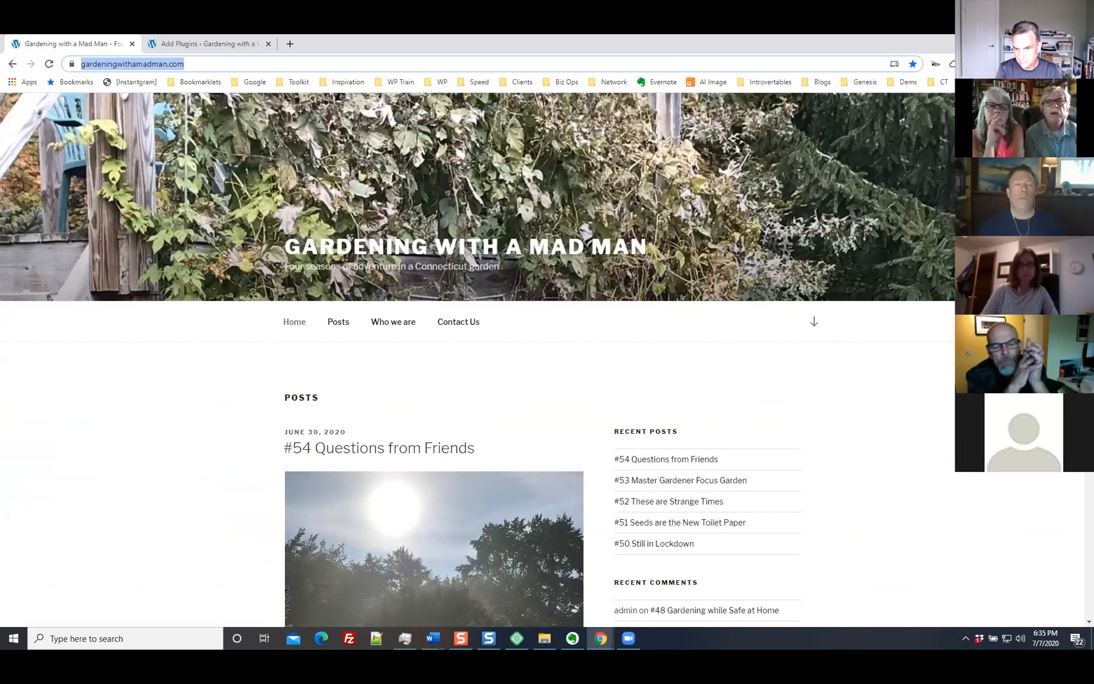
{"action": "scroll", "coordinate": [477, 360], "scroll_direction": "down", "scroll_amount": 2}
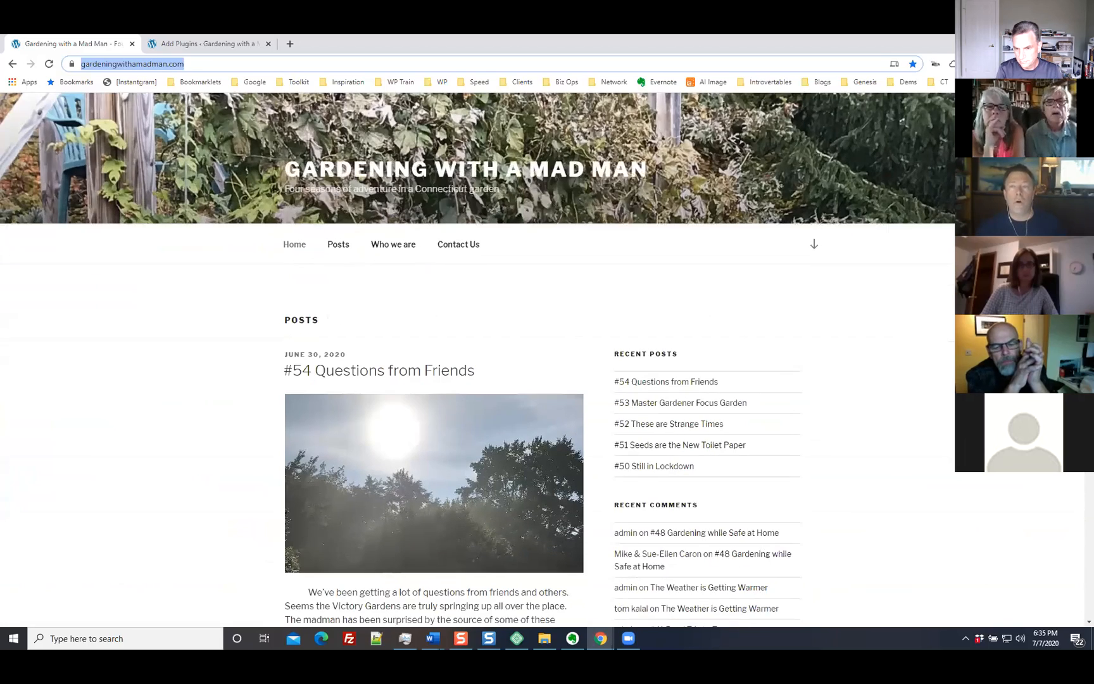
{"action": "scroll", "coordinate": [477, 360], "scroll_direction": "down", "scroll_amount": 2}
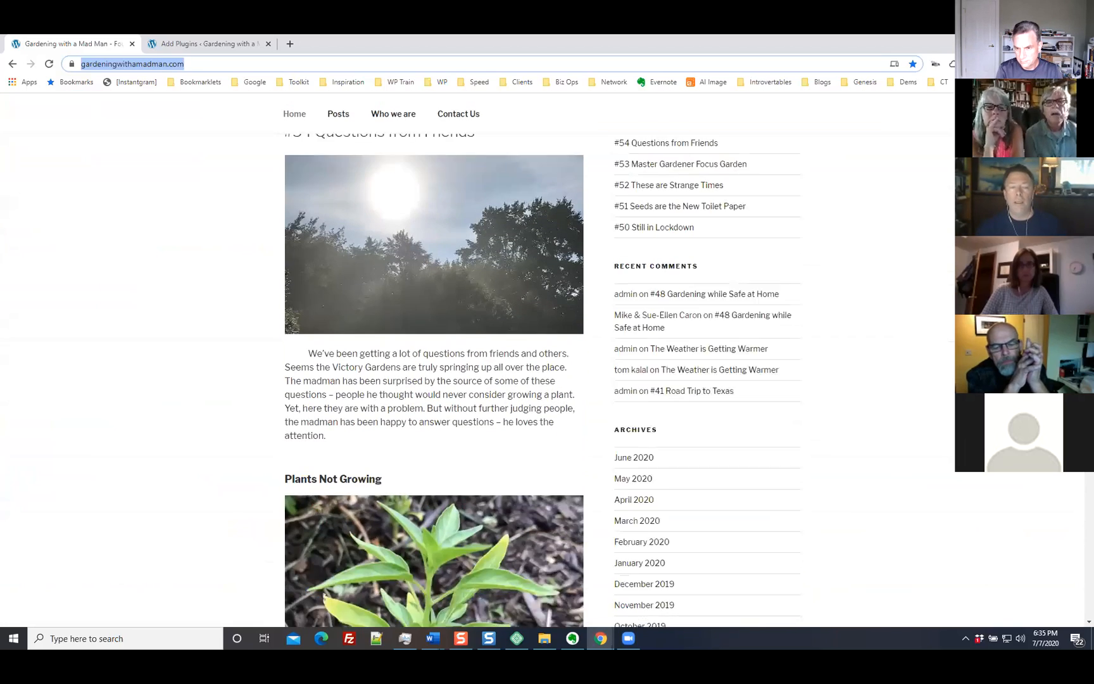
{"action": "scroll", "coordinate": [542, 380], "scroll_direction": "down", "scroll_amount": 4}
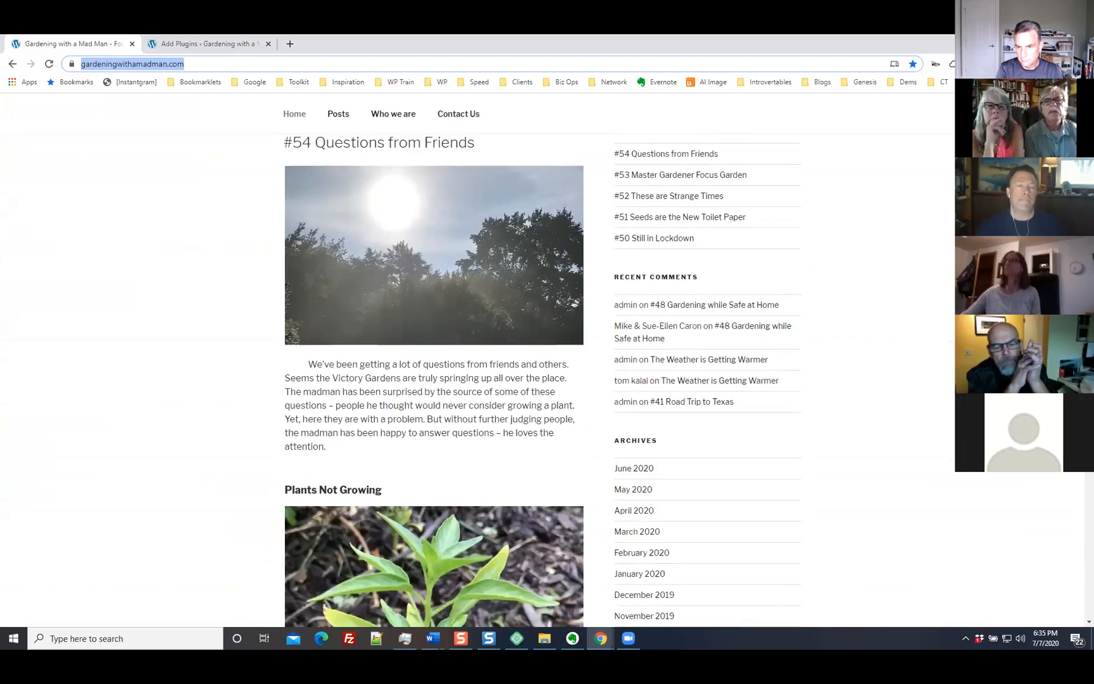
{"action": "scroll", "coordinate": [542, 380], "scroll_direction": "down", "scroll_amount": 8}
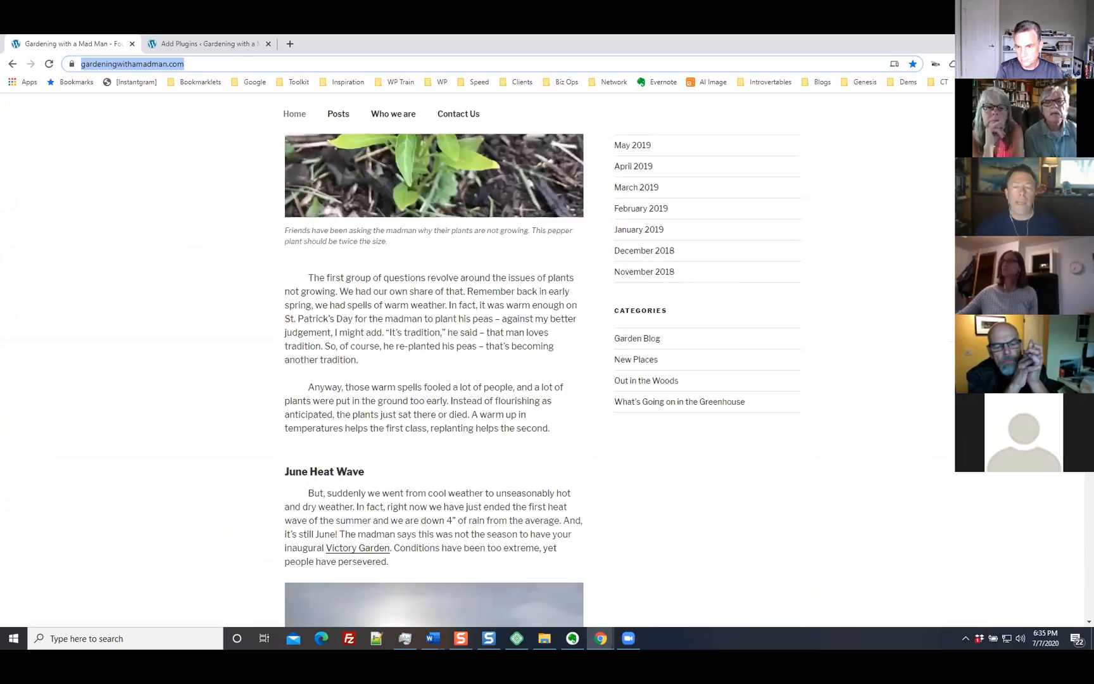
{"action": "scroll", "coordinate": [542, 380], "scroll_direction": "up", "scroll_amount": 5}
{"action": "scroll", "coordinate": [905, 264], "scroll_direction": "up", "scroll_amount": 7}
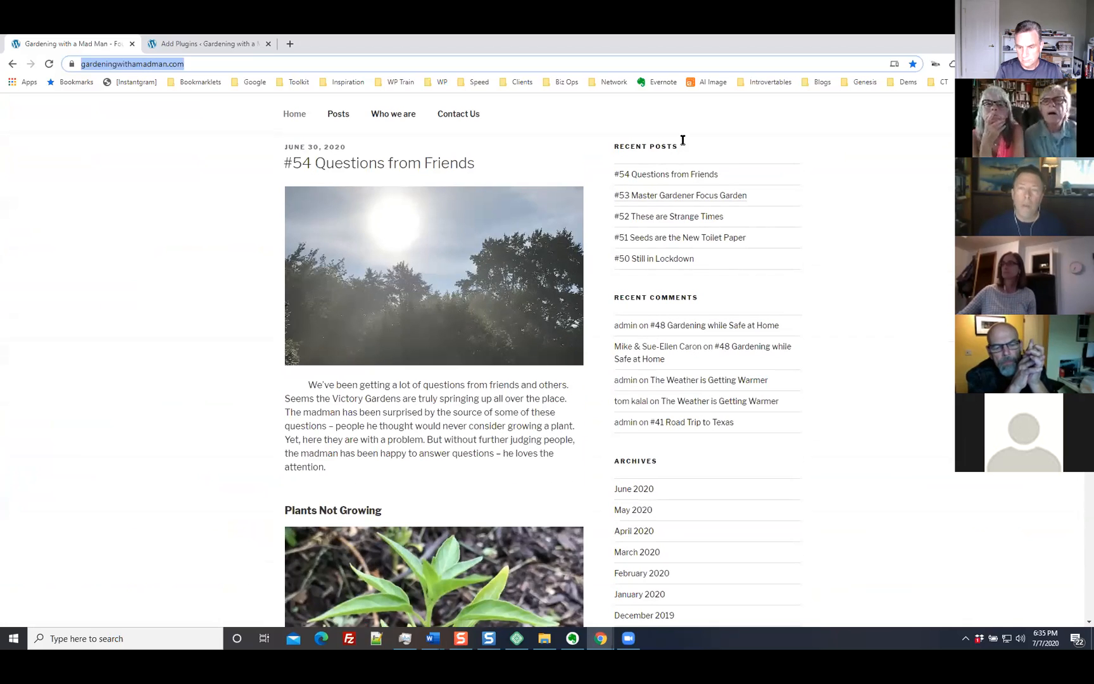
{"action": "scroll", "coordinate": [876, 403], "scroll_direction": "down", "scroll_amount": 2}
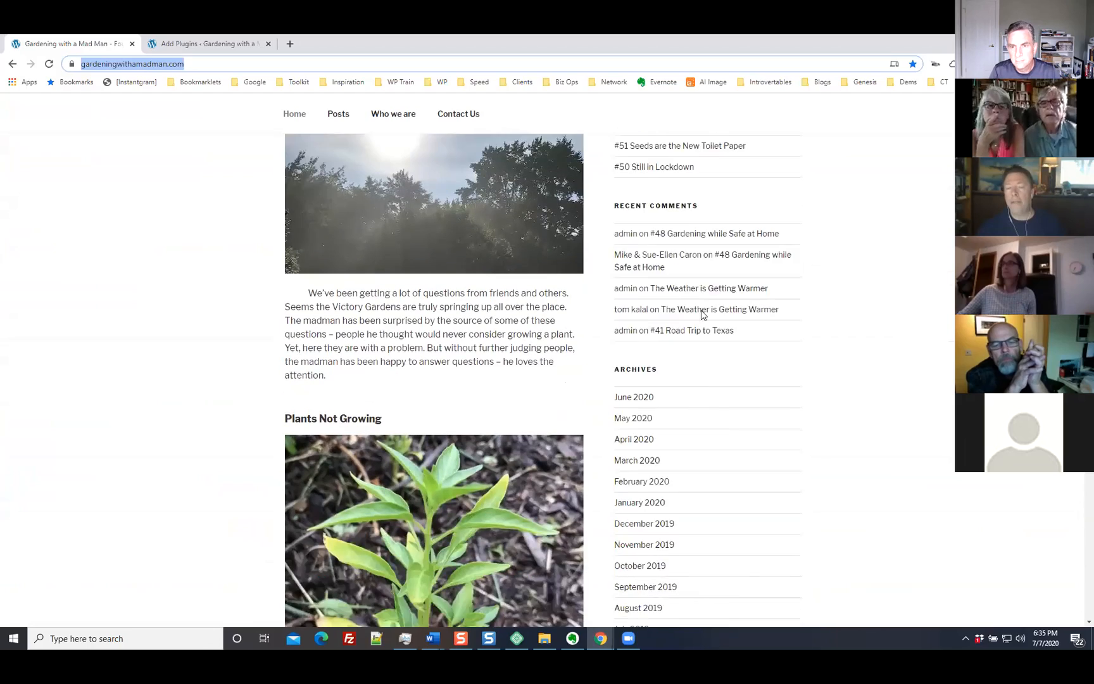
{"action": "scroll", "coordinate": [721, 506], "scroll_direction": "down", "scroll_amount": 5}
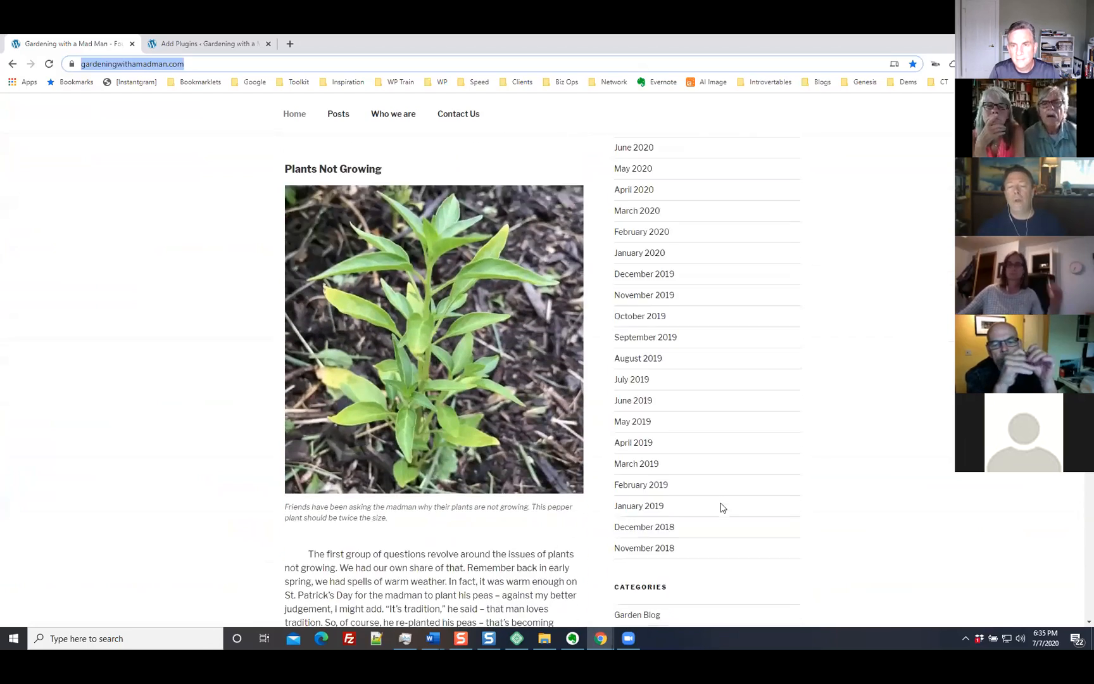
{"action": "scroll", "coordinate": [515, 376], "scroll_direction": "up", "scroll_amount": 8}
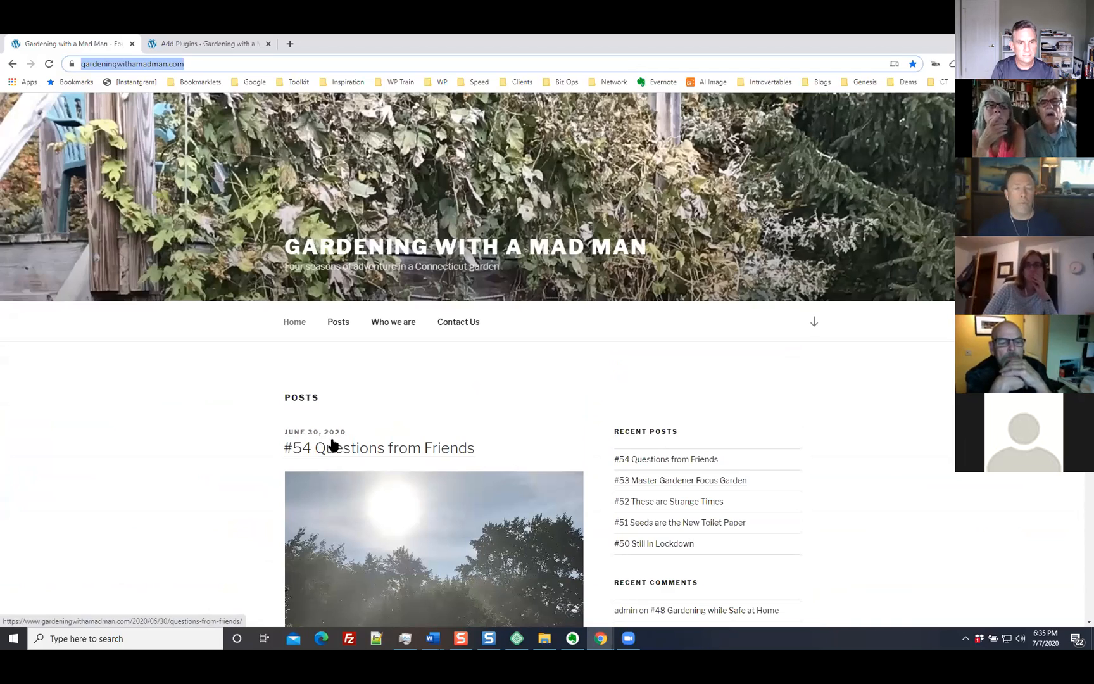
Step: Review how posts #54 and #53 are presented at full length in the home page's post feed
{"action": "scroll", "coordinate": [826, 289], "scroll_direction": "down", "scroll_amount": 3}
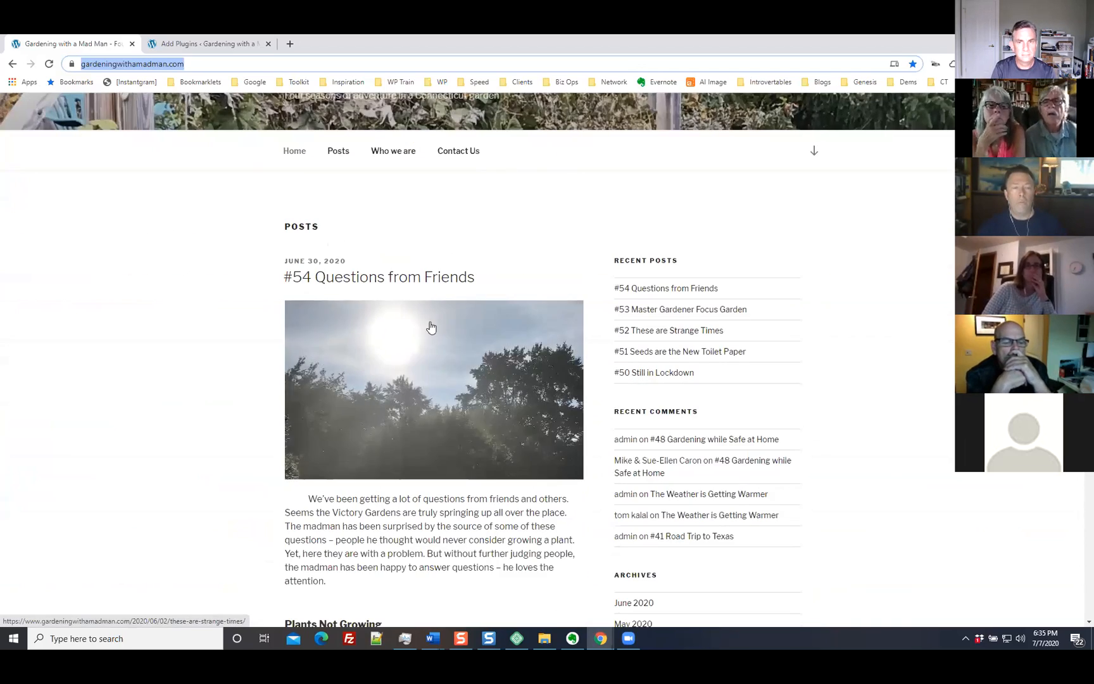
{"action": "scroll", "coordinate": [778, 344], "scroll_direction": "down", "scroll_amount": 20}
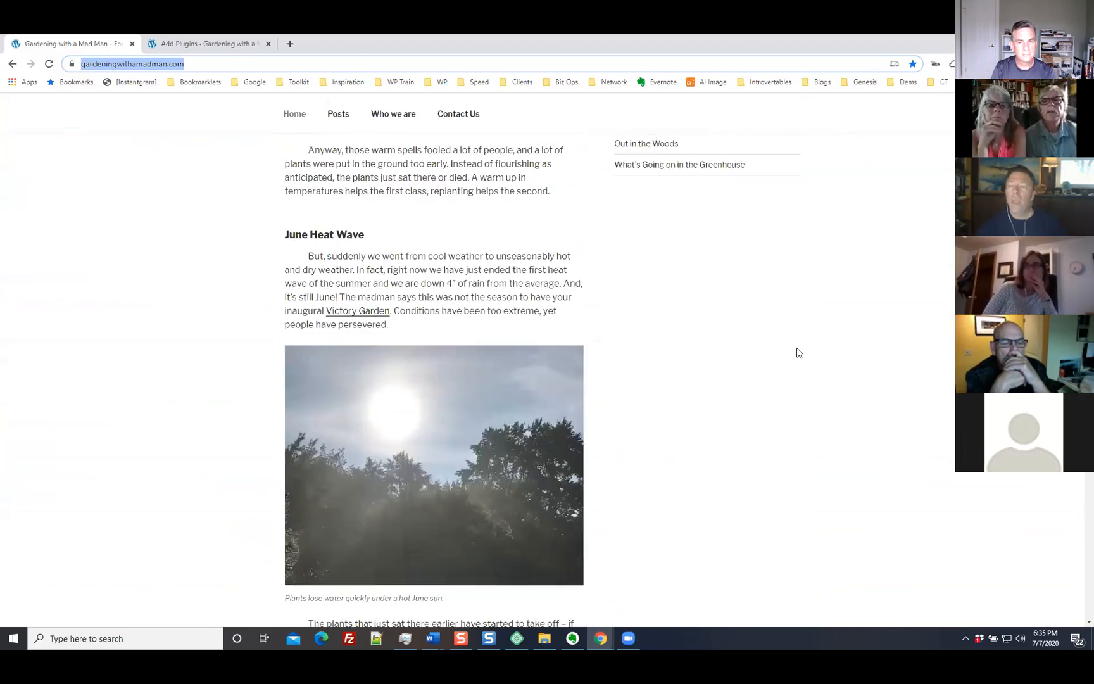
{"action": "scroll", "coordinate": [799, 353], "scroll_direction": "down", "scroll_amount": 9}
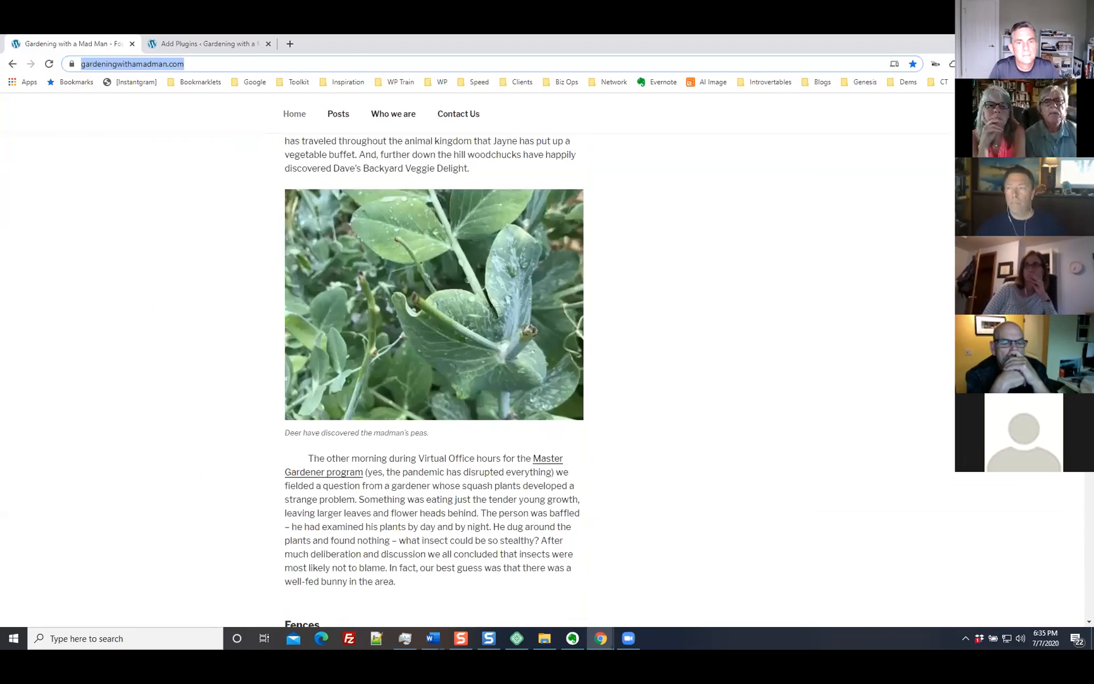
{"action": "scroll", "coordinate": [433, 380], "scroll_direction": "down", "scroll_amount": 20}
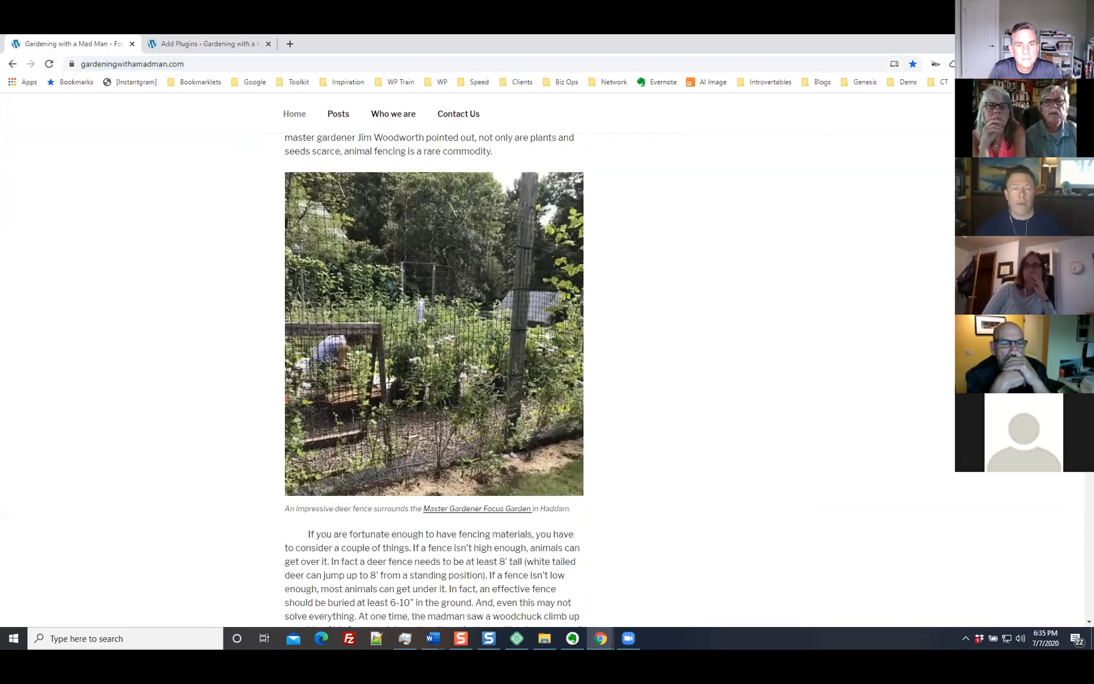
{"action": "scroll", "coordinate": [434, 380], "scroll_direction": "down", "scroll_amount": 20}
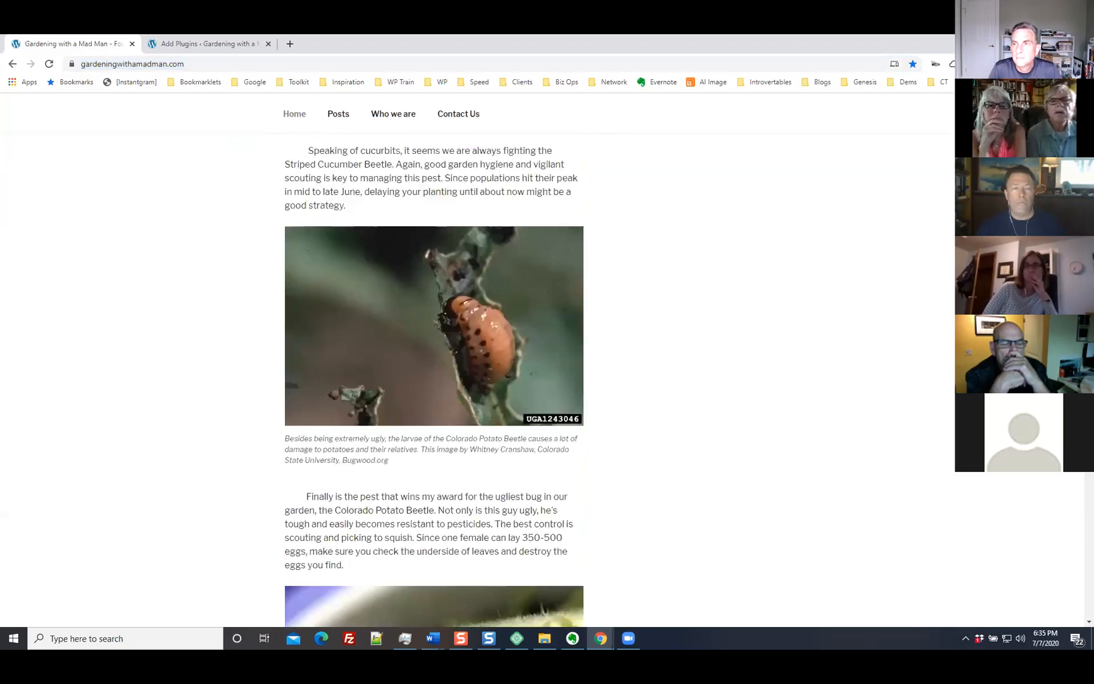
{"action": "scroll", "coordinate": [920, 257], "scroll_direction": "down", "scroll_amount": 15}
{"action": "scroll", "coordinate": [920, 256], "scroll_direction": "up", "scroll_amount": 3}
{"action": "scroll", "coordinate": [920, 257], "scroll_direction": "up", "scroll_amount": 15}
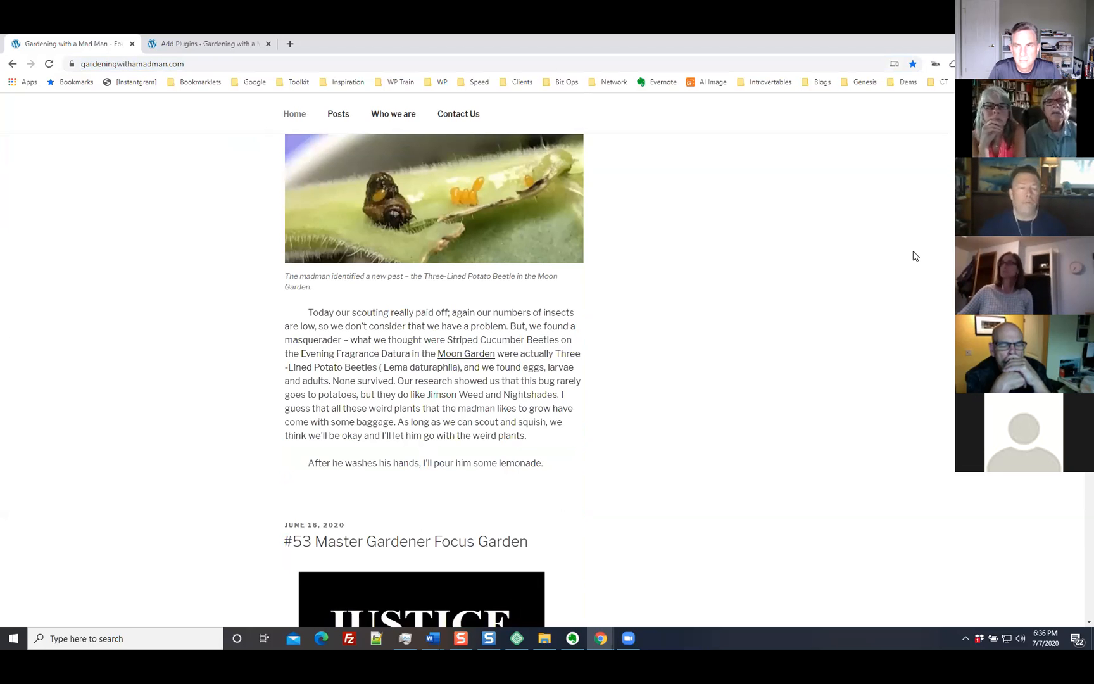
{"action": "scroll", "coordinate": [498, 409], "scroll_direction": "down", "scroll_amount": 3}
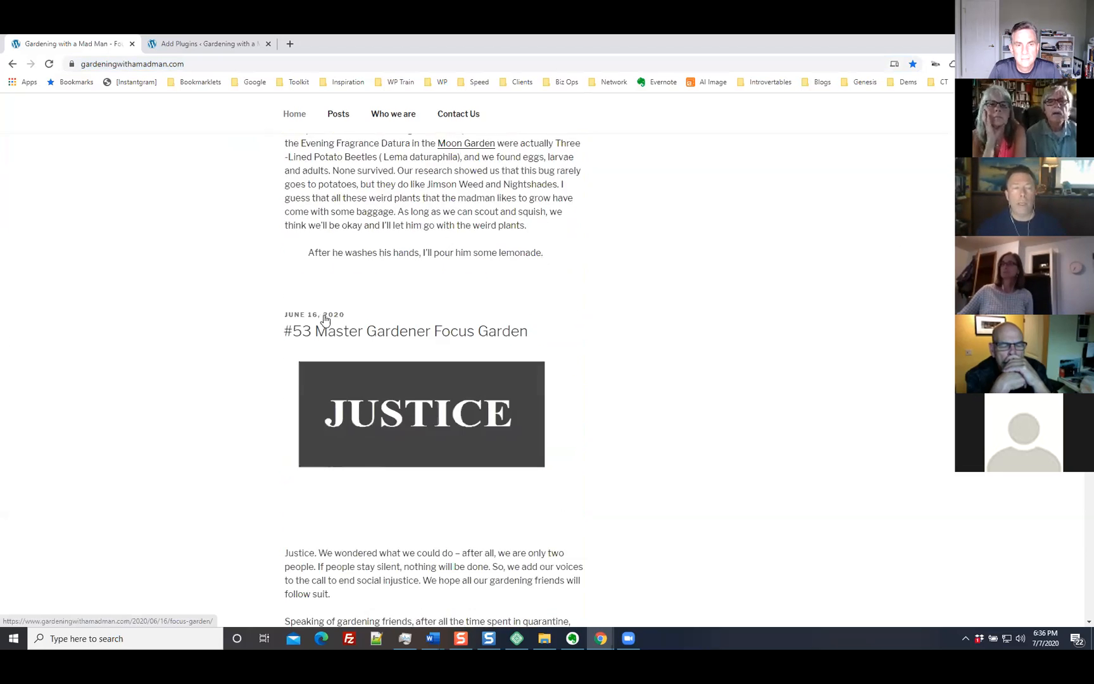
{"action": "scroll", "coordinate": [793, 319], "scroll_direction": "down", "scroll_amount": 20}
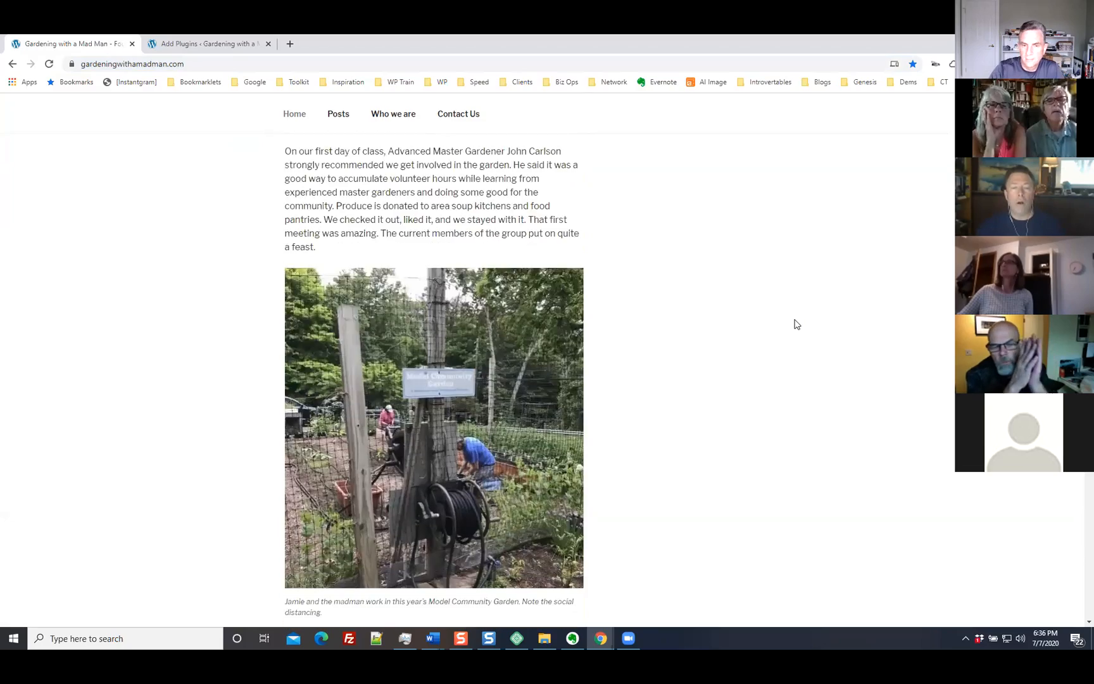
{"action": "scroll", "coordinate": [797, 324], "scroll_direction": "down", "scroll_amount": 20}
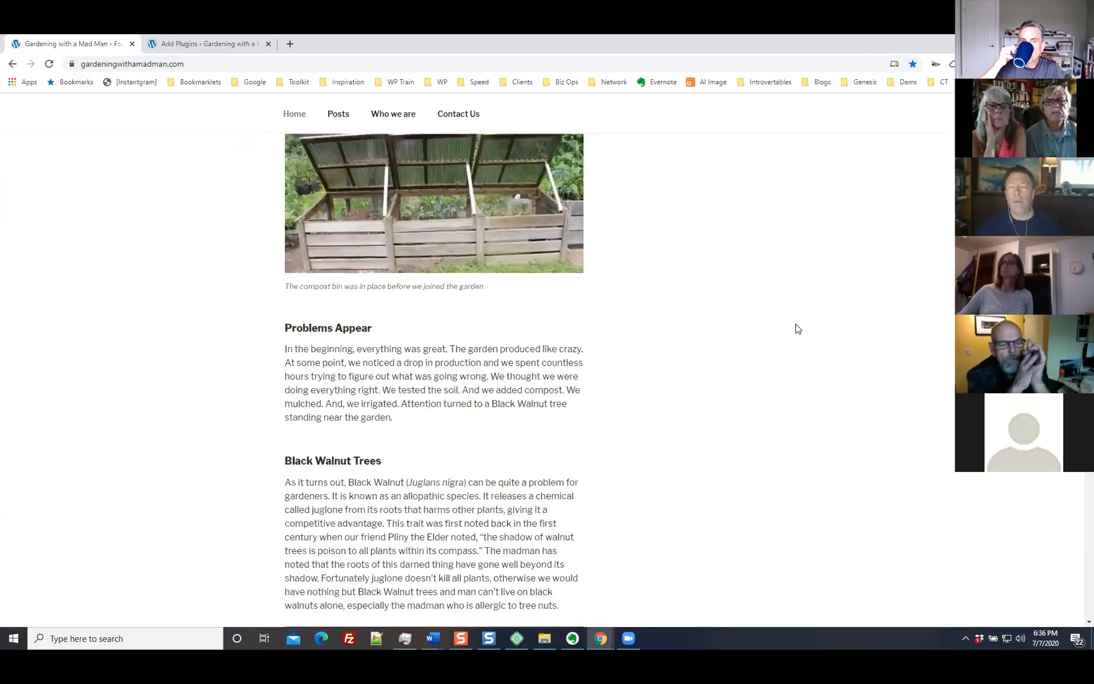
{"action": "scroll", "coordinate": [929, 319], "scroll_direction": "down", "scroll_amount": 15}
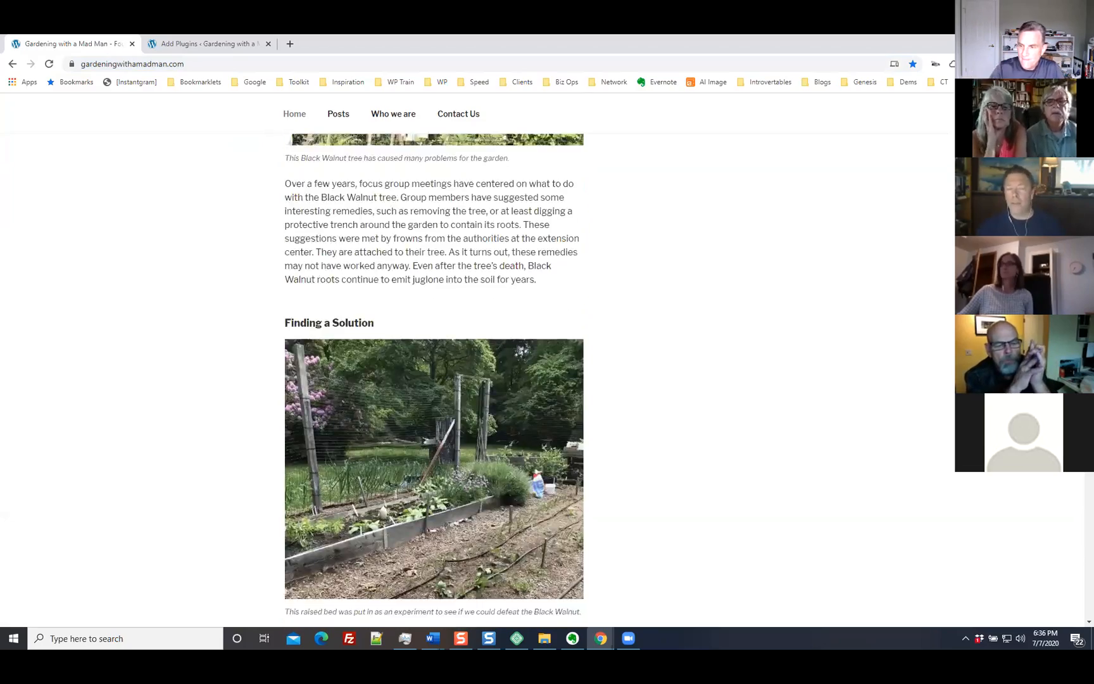
{"action": "scroll", "coordinate": [434, 380], "scroll_direction": "down", "scroll_amount": 3}
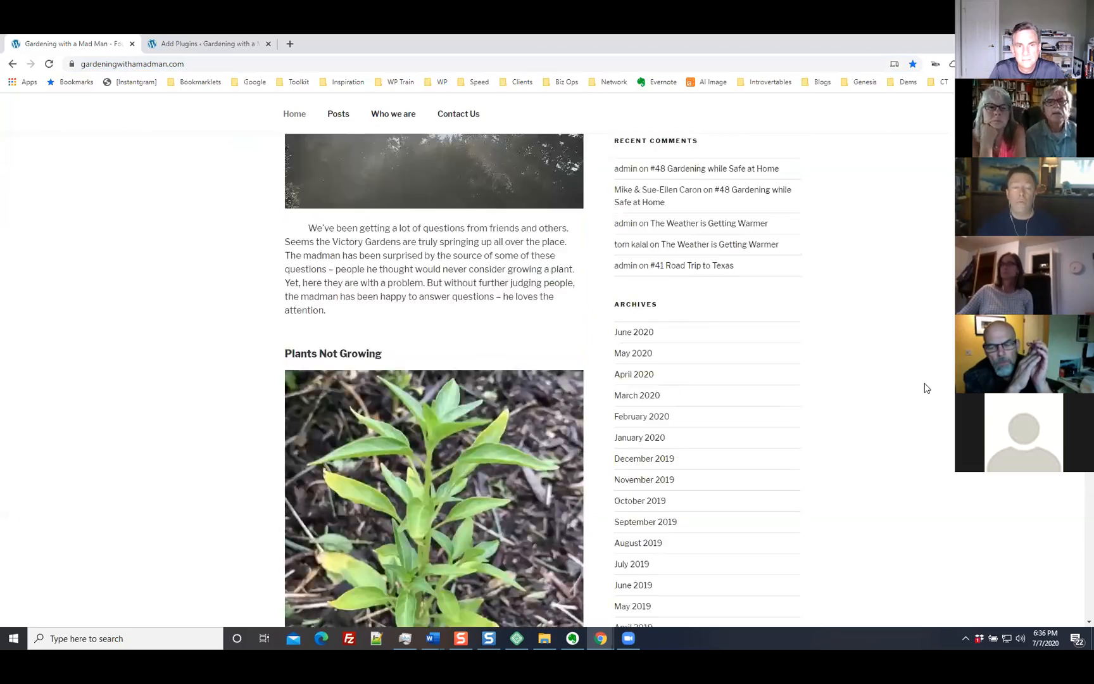
Step: Open the post "#54 Questions from Friends" and review its single-post page down to the comment form and previous-post link
{"action": "scroll", "coordinate": [923, 386], "scroll_direction": "up", "scroll_amount": 7}
{"action": "scroll", "coordinate": [926, 388], "scroll_direction": "down", "scroll_amount": 3}
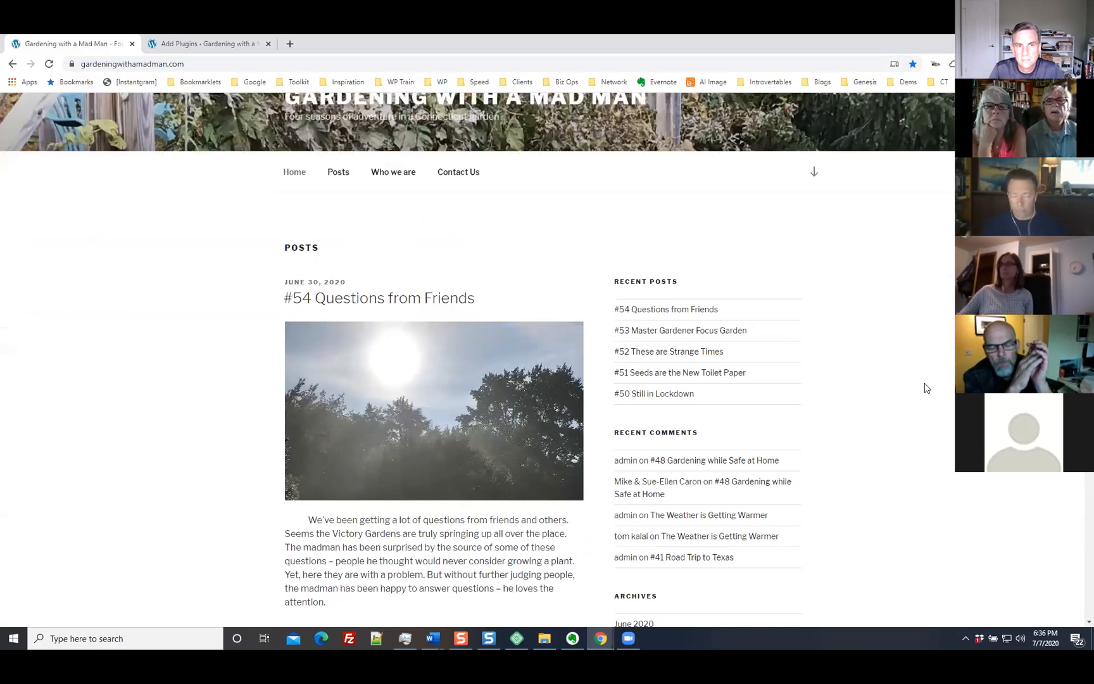
{"action": "left_click", "coordinate": [361, 299]}
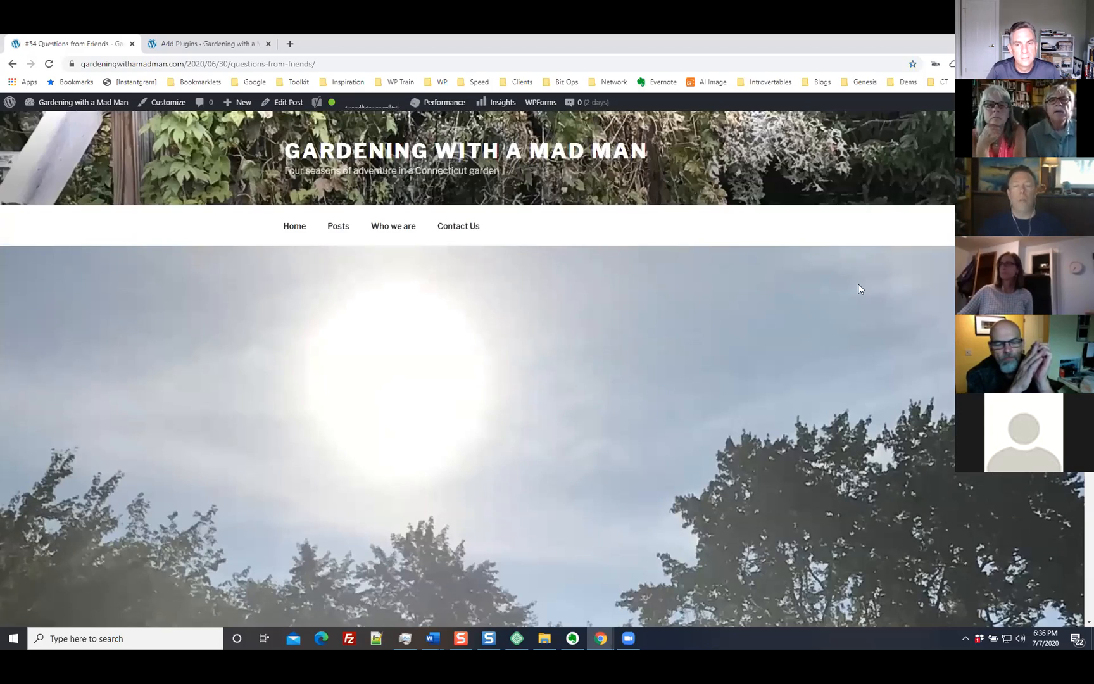
{"action": "scroll", "coordinate": [873, 307], "scroll_direction": "down", "scroll_amount": 7}
{"action": "scroll", "coordinate": [478, 389], "scroll_direction": "down", "scroll_amount": 15}
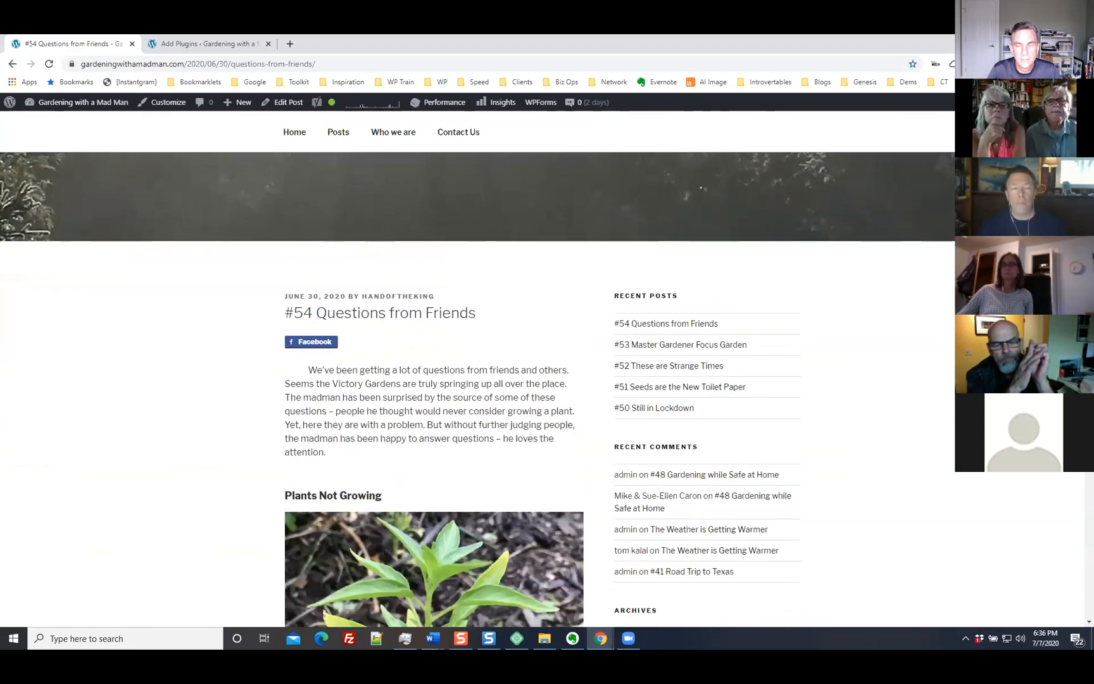
{"action": "scroll", "coordinate": [434, 389], "scroll_direction": "down", "scroll_amount": 2}
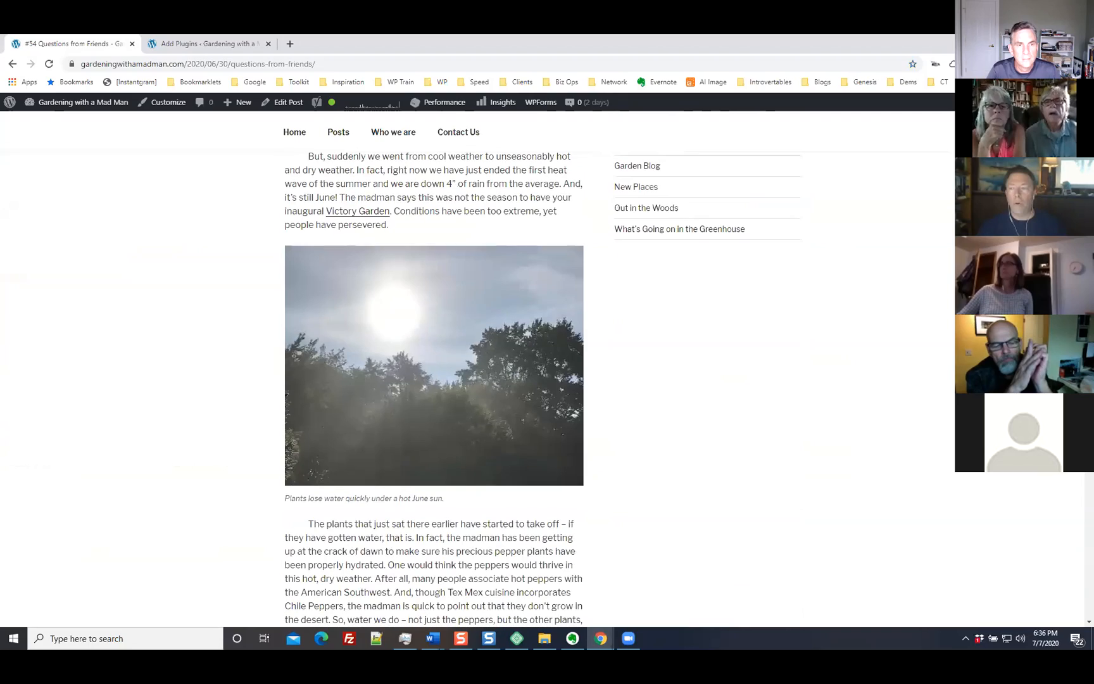
{"action": "scroll", "coordinate": [434, 389], "scroll_direction": "down", "scroll_amount": 15}
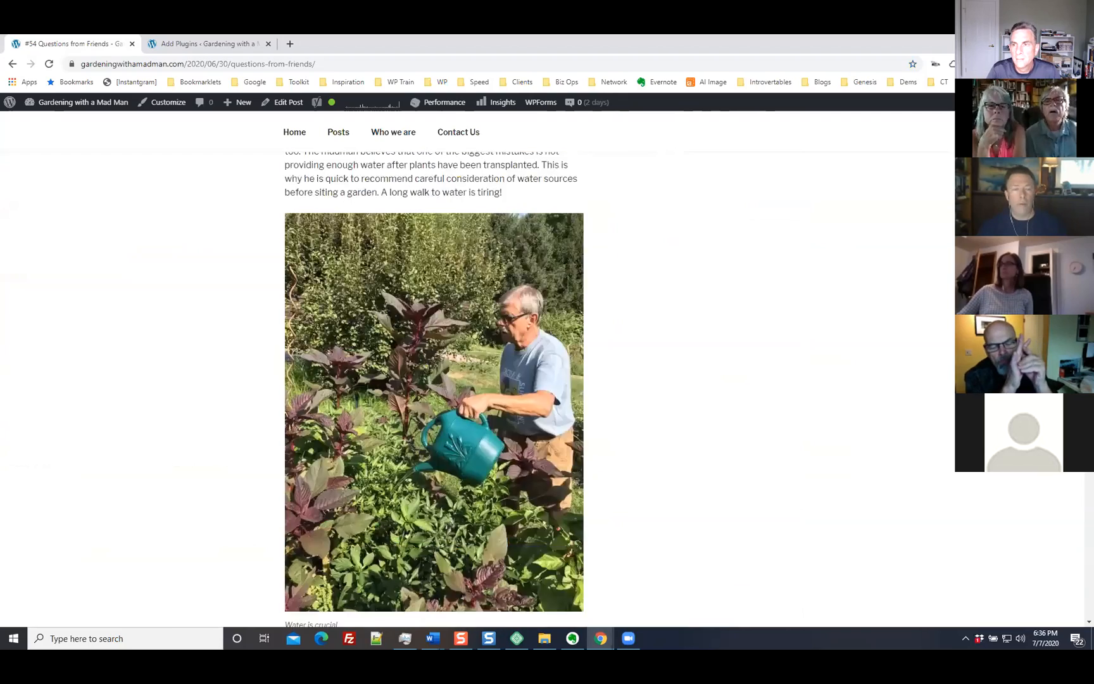
{"action": "scroll", "coordinate": [1067, 488], "scroll_direction": "down", "scroll_amount": 20}
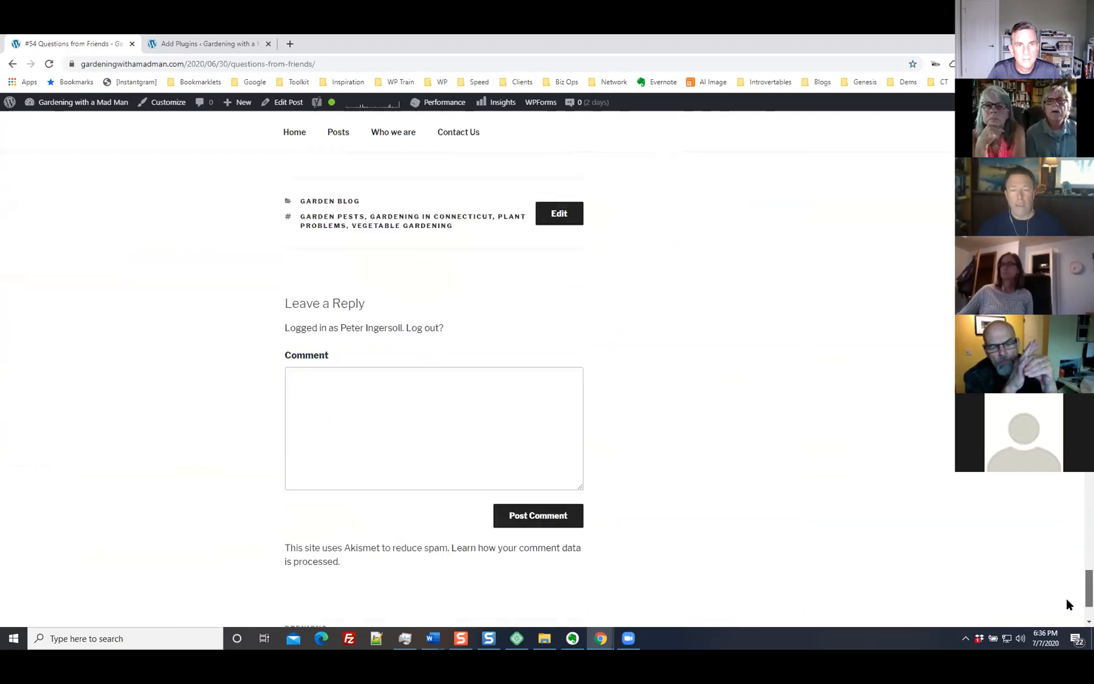
{"action": "scroll", "coordinate": [1070, 589], "scroll_direction": "up", "scroll_amount": 4}
{"action": "scroll", "coordinate": [1074, 581], "scroll_direction": "down", "scroll_amount": 5}
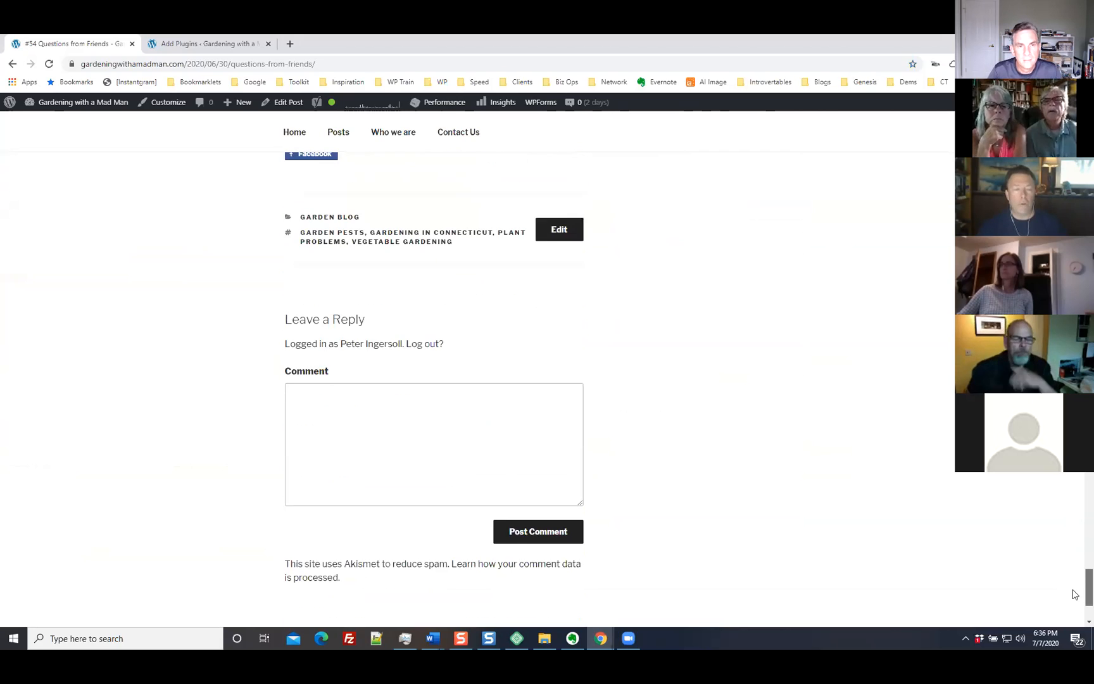
{"action": "scroll", "coordinate": [1075, 601], "scroll_direction": "down", "scroll_amount": 2}
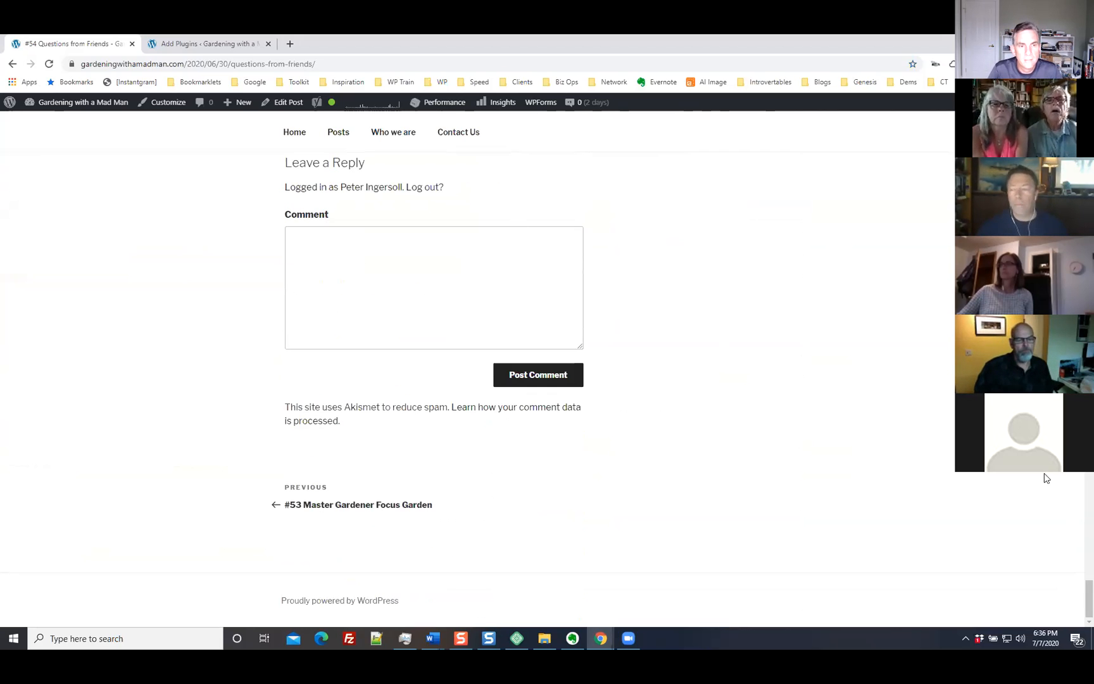
Step: Return to the blog's home page and re-examine its header, newest post and archive list
{"action": "left_click_drag", "start_coordinate": [1086, 597], "coordinate": [1086, 114]}
{"action": "left_click", "coordinate": [14, 64]}
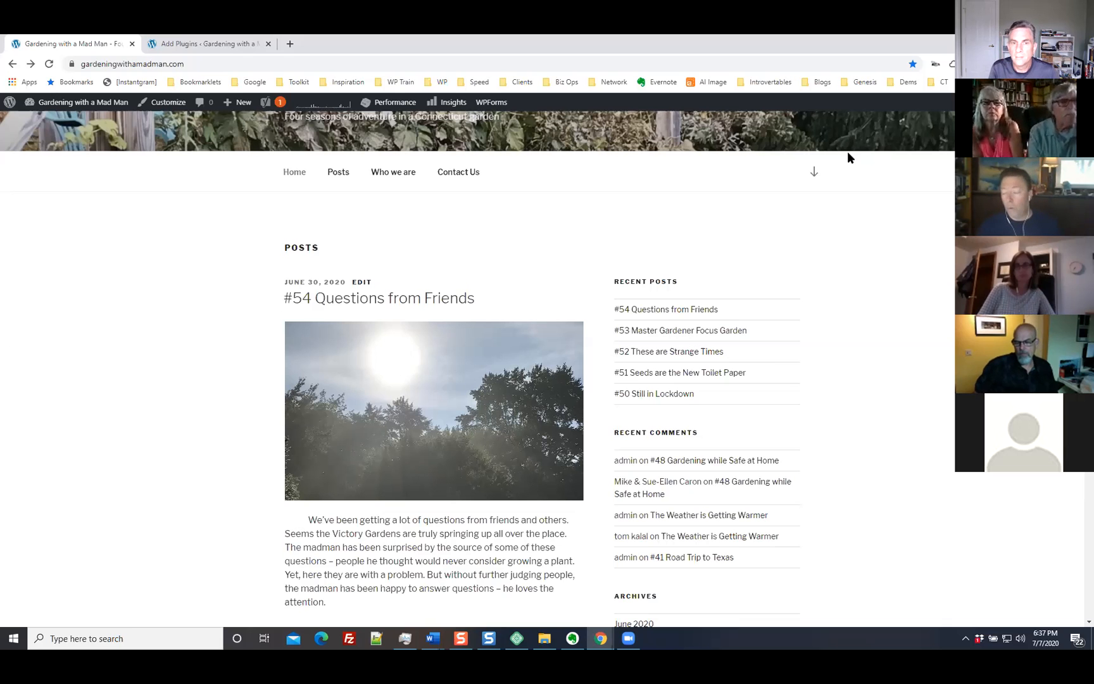
{"action": "scroll", "coordinate": [920, 187], "scroll_direction": "up", "scroll_amount": 3}
{"action": "scroll", "coordinate": [920, 187], "scroll_direction": "down", "scroll_amount": 3}
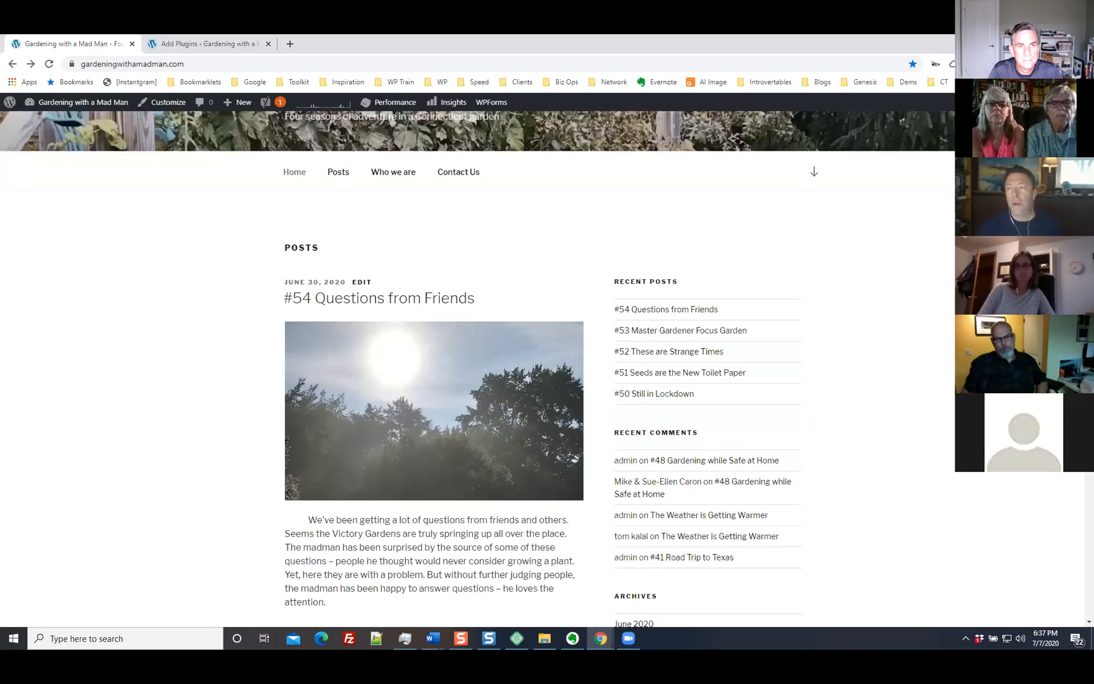
{"action": "scroll", "coordinate": [921, 187], "scroll_direction": "down", "scroll_amount": 10}
{"action": "scroll", "coordinate": [921, 186], "scroll_direction": "up", "scroll_amount": 15}
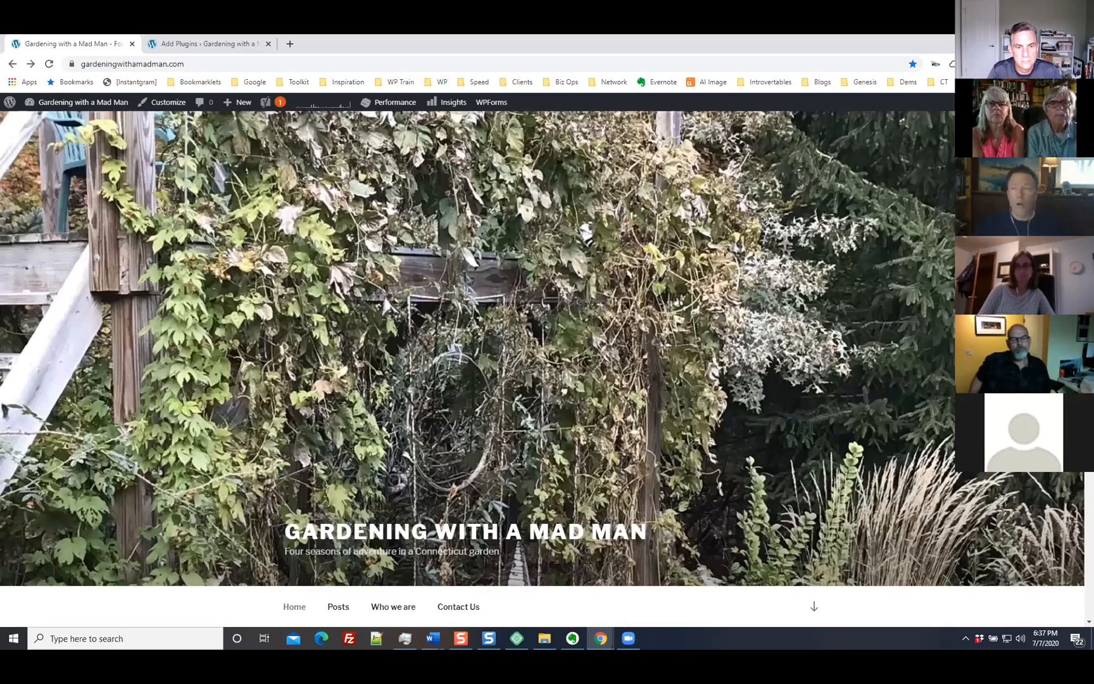
{"action": "scroll", "coordinate": [478, 367], "scroll_direction": "down", "scroll_amount": 18}
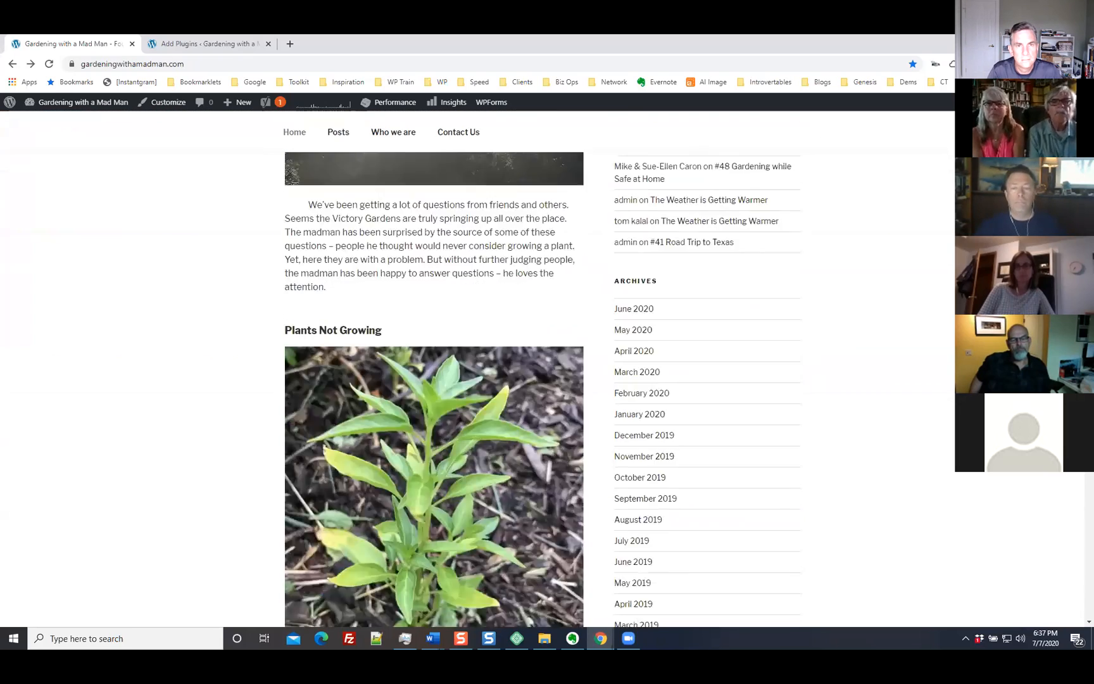
{"action": "scroll", "coordinate": [433, 380], "scroll_direction": "up", "scroll_amount": 5}
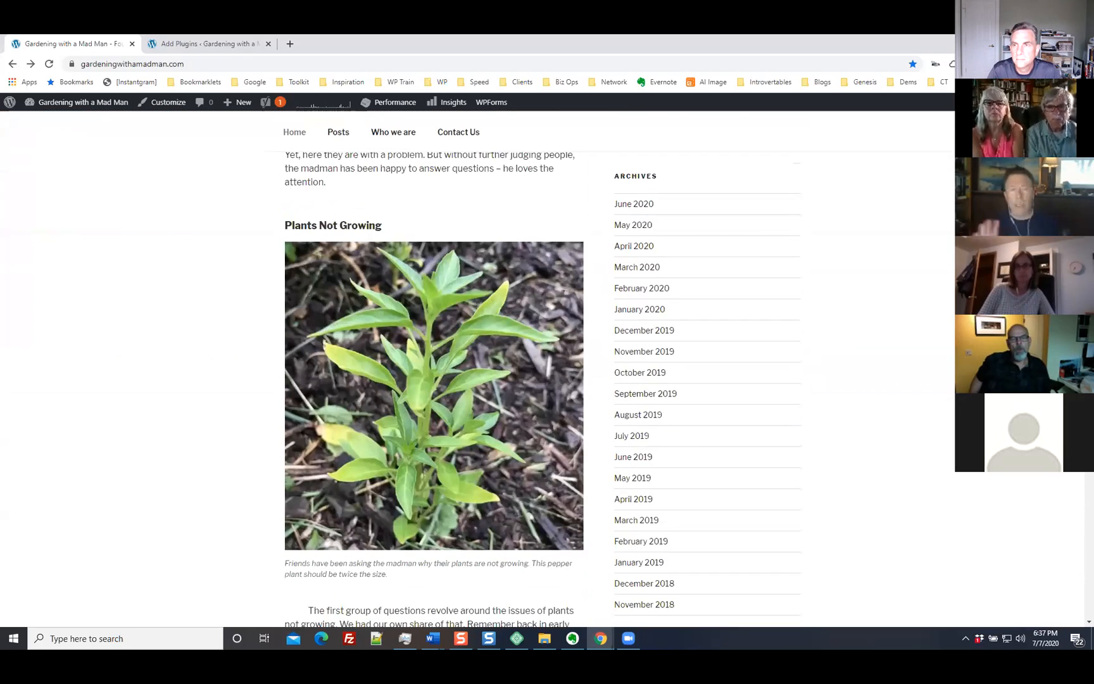
Step: Look over the blog's home page again, from the header image through the newest post to the sidebar's archives and categories
{"action": "scroll", "coordinate": [922, 279], "scroll_direction": "up", "scroll_amount": 13}
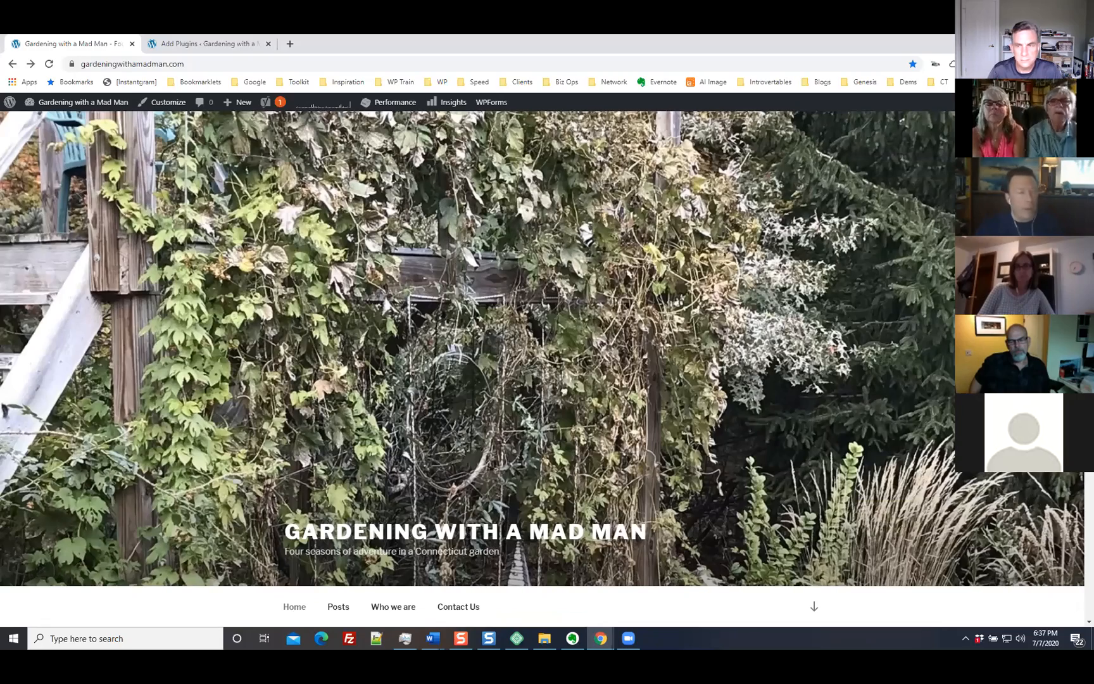
{"action": "scroll", "coordinate": [903, 437], "scroll_direction": "down", "scroll_amount": 7}
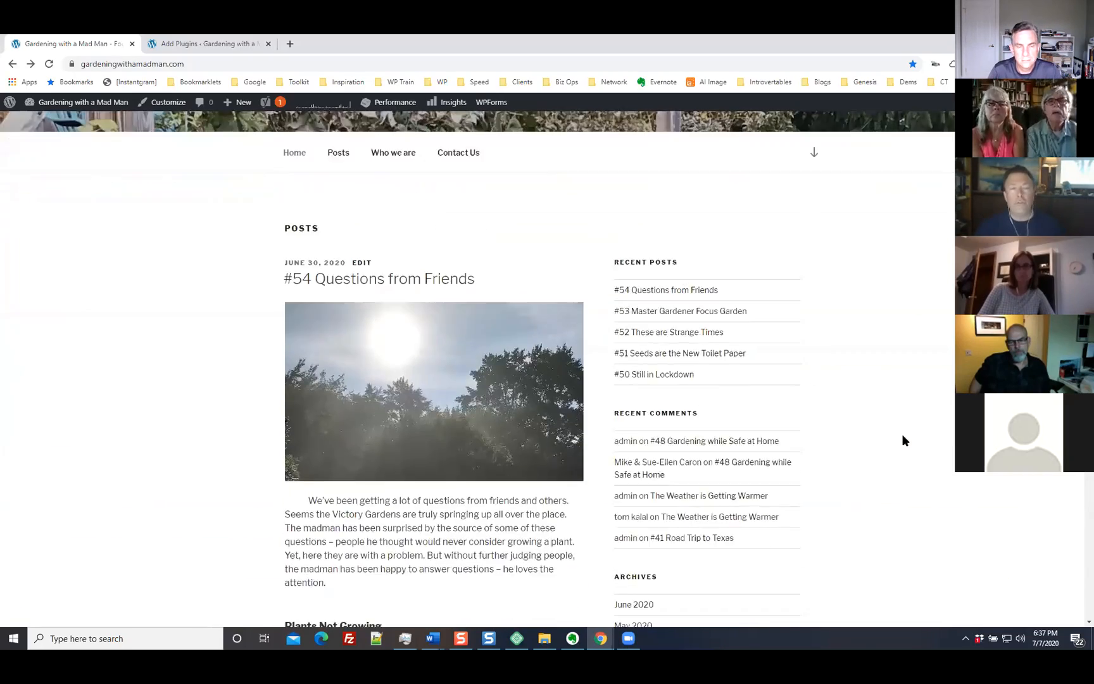
{"action": "scroll", "coordinate": [903, 437], "scroll_direction": "down", "scroll_amount": 10}
{"action": "scroll", "coordinate": [901, 433], "scroll_direction": "down", "scroll_amount": 5}
{"action": "scroll", "coordinate": [902, 438], "scroll_direction": "up", "scroll_amount": 5}
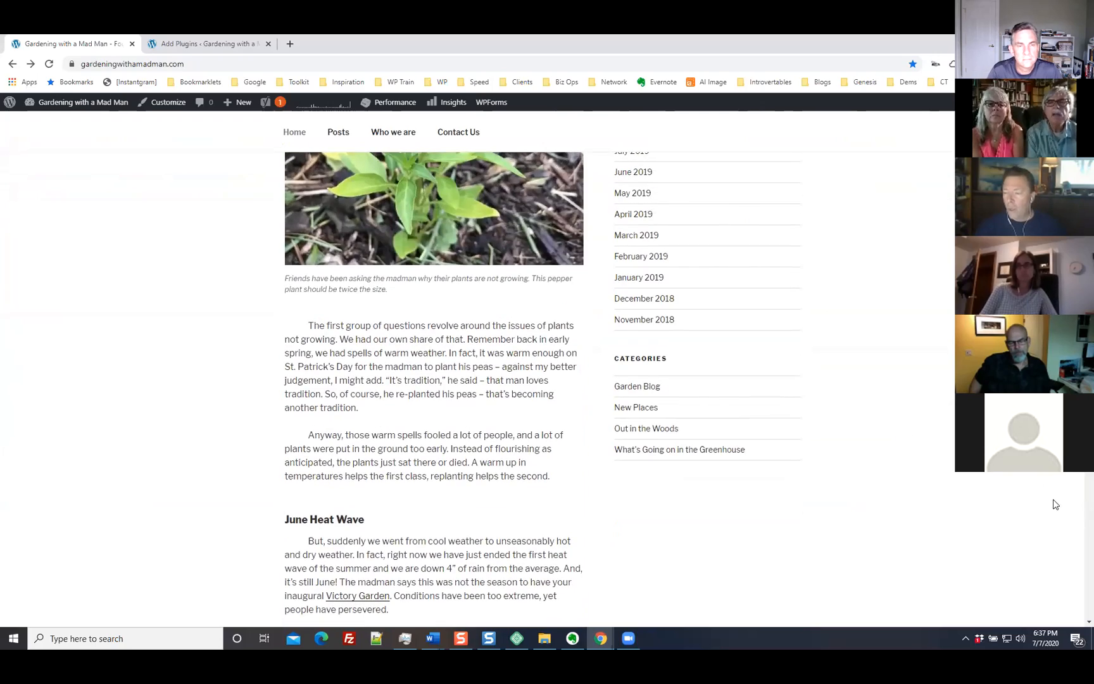
{"action": "scroll", "coordinate": [1055, 504], "scroll_direction": "up", "scroll_amount": 15}
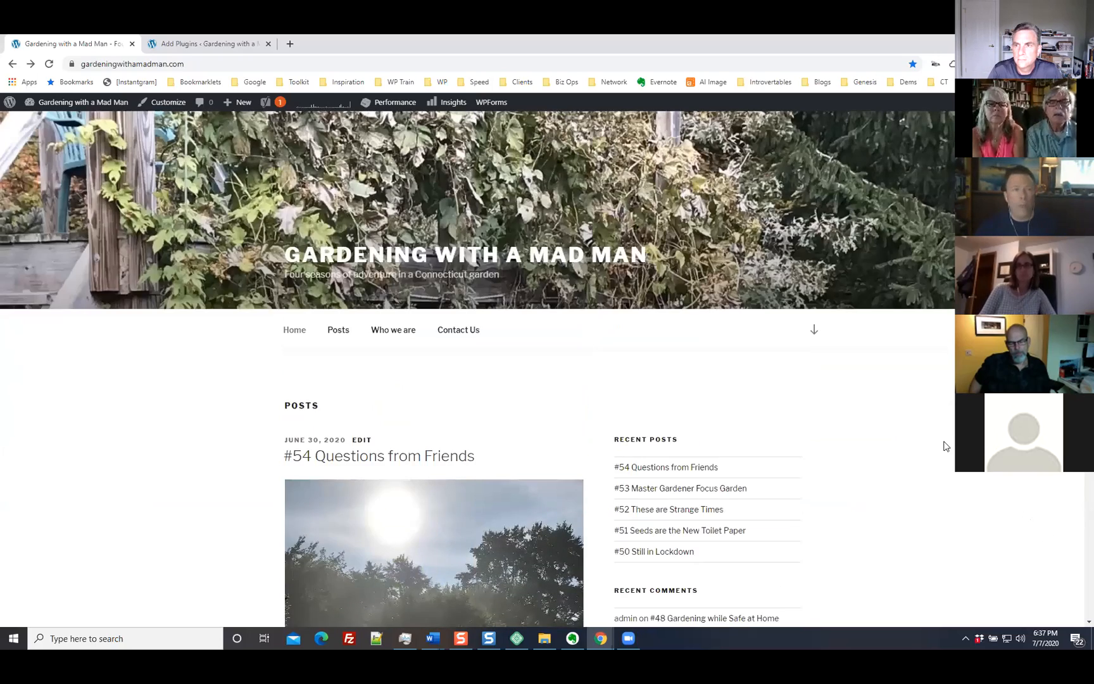
{"action": "scroll", "coordinate": [946, 445], "scroll_direction": "up", "scroll_amount": 4}
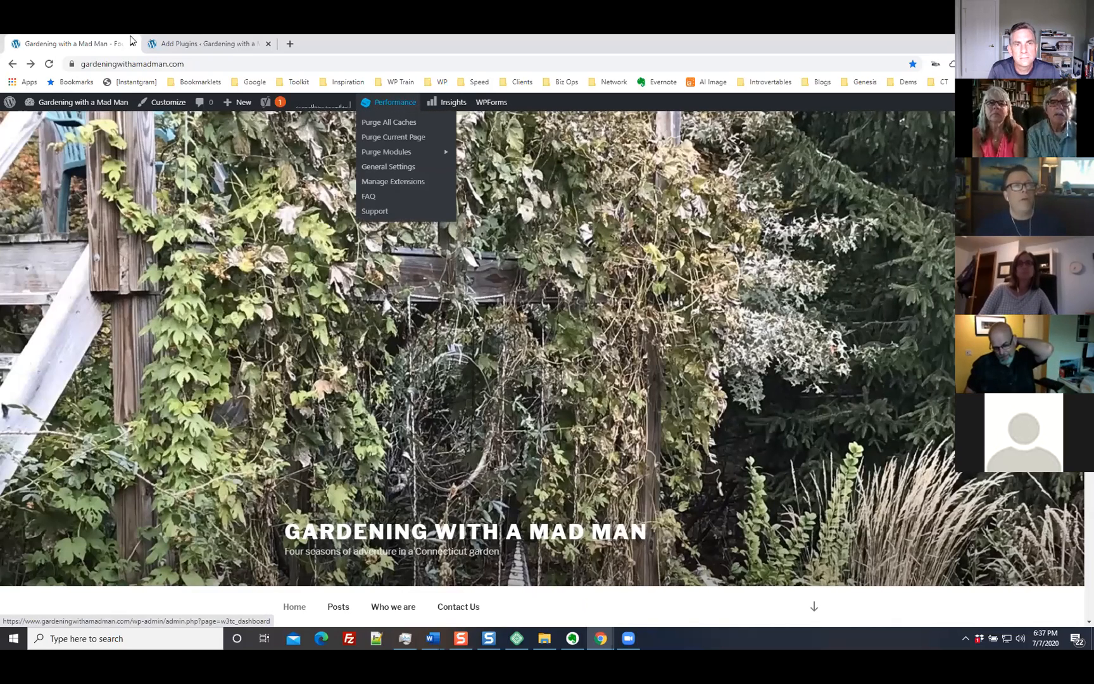
Step: Activate the "Coming Soon Page, Under Construction & Maintenance Mode by SeedProd" plugin from the site's maintenance plugin search results
{"action": "left_click", "coordinate": [174, 44]}
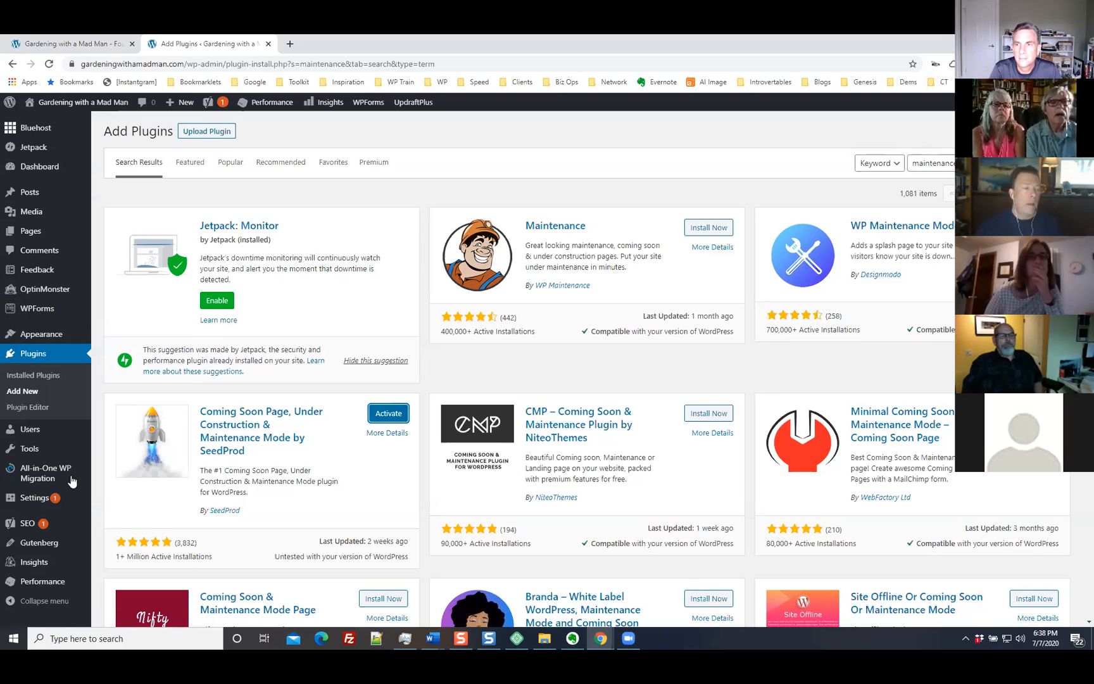
{"action": "mouse_move", "coordinate": [51, 485]}
{"action": "scroll", "coordinate": [76, 523], "scroll_direction": "down", "scroll_amount": 2}
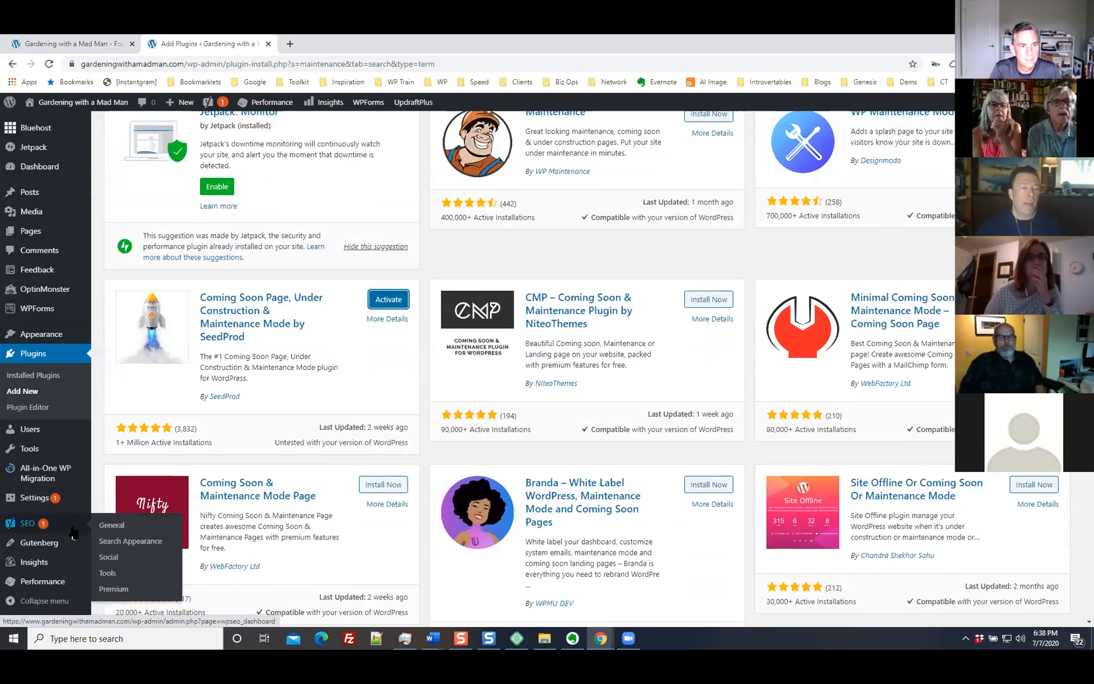
{"action": "scroll", "coordinate": [73, 529], "scroll_direction": "up", "scroll_amount": 2}
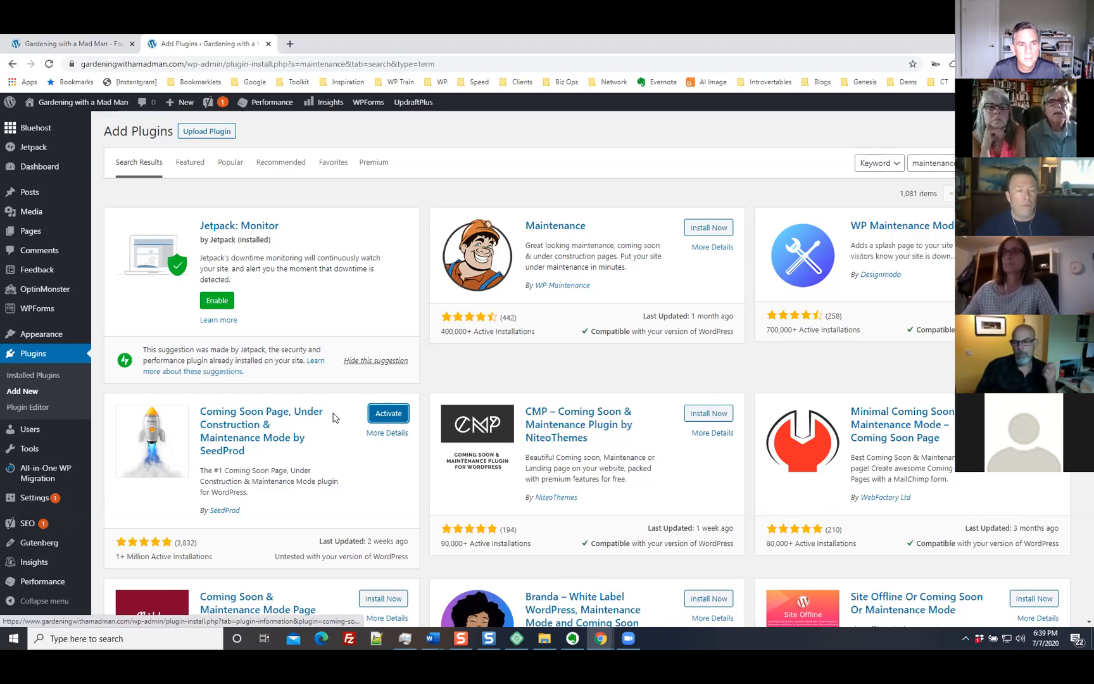
{"action": "scroll", "coordinate": [333, 417], "scroll_direction": "down", "scroll_amount": 1}
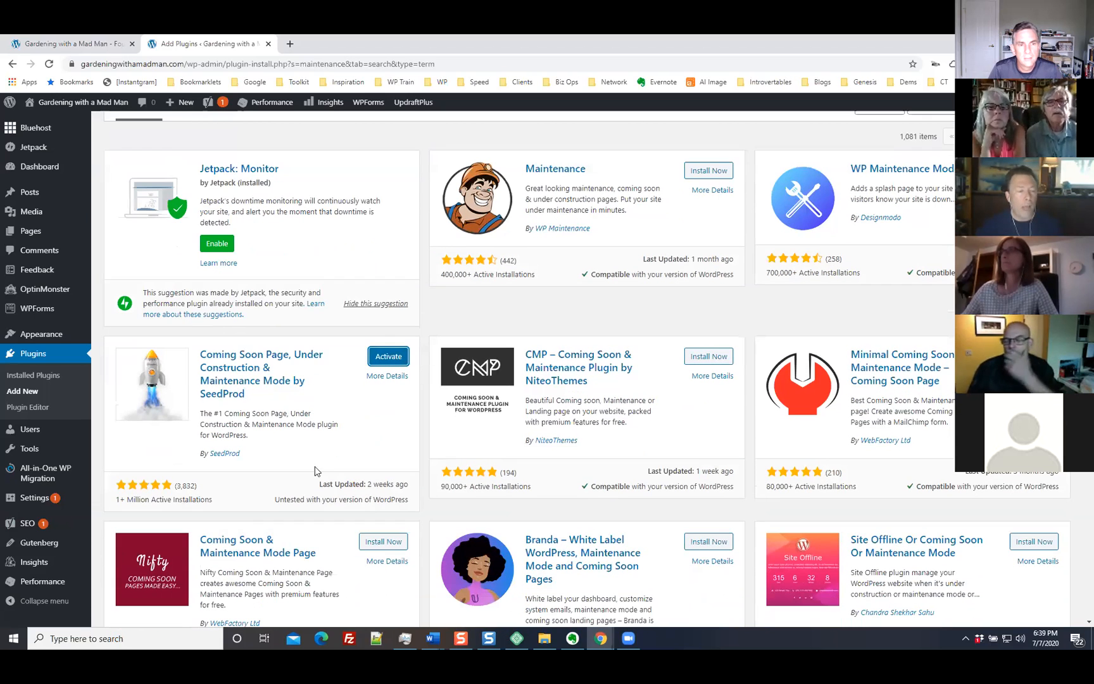
{"action": "left_click", "coordinate": [388, 356]}
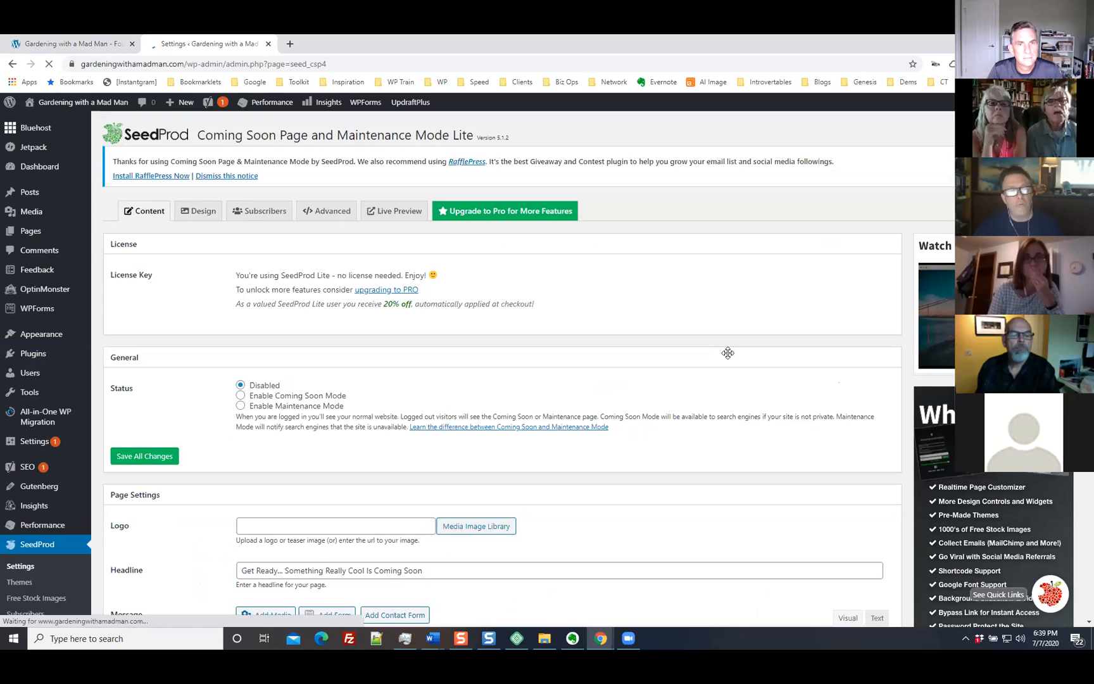
Step: Set the SeedProd page headline to "Site Currently Under Maintenance" and its message to "A new design is coming soon!"
{"action": "scroll", "coordinate": [727, 353], "scroll_direction": "down", "scroll_amount": 1}
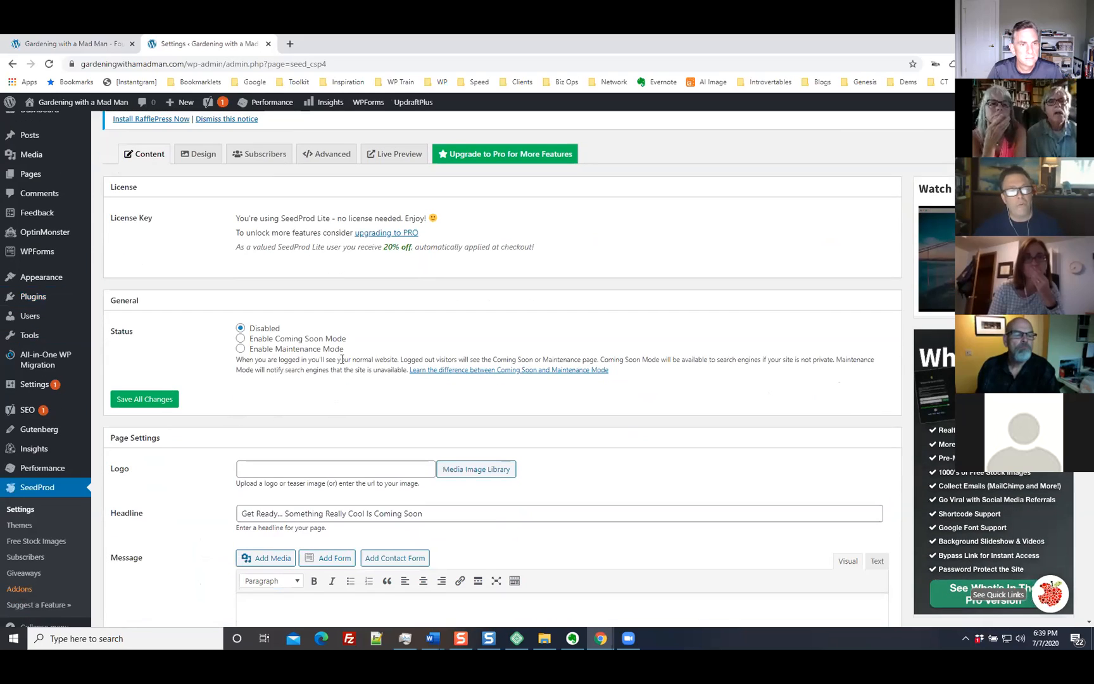
{"action": "scroll", "coordinate": [472, 389], "scroll_direction": "down", "scroll_amount": 2}
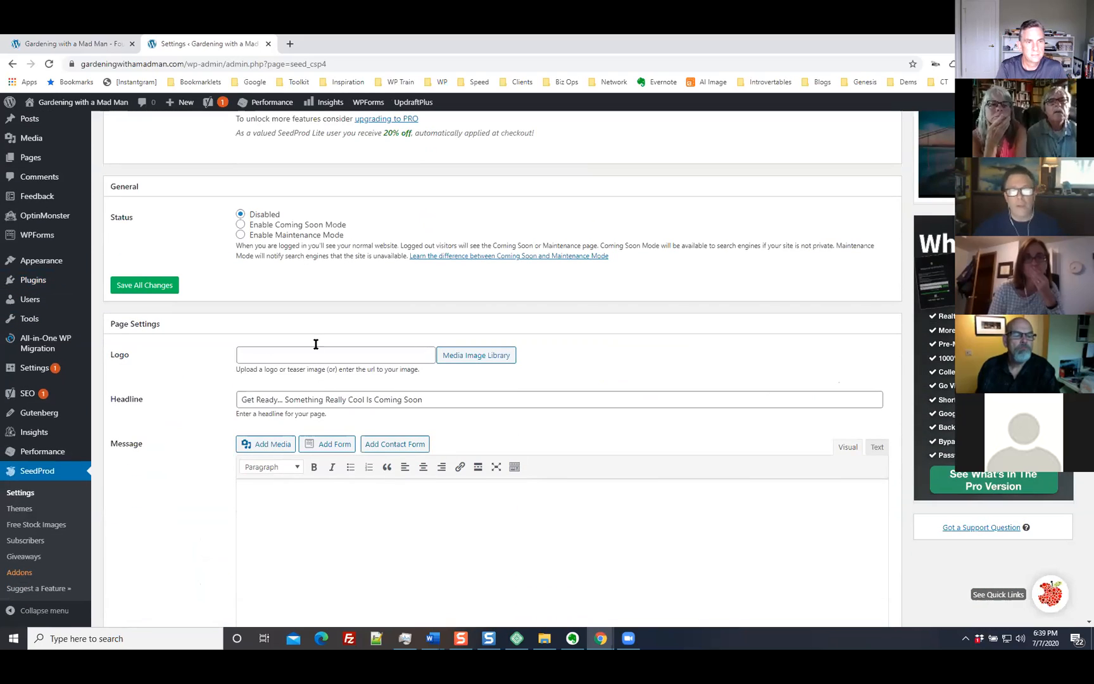
{"action": "left_click", "coordinate": [450, 401]}
{"action": "left_click_drag", "start_coordinate": [432, 401], "coordinate": [243, 406]}
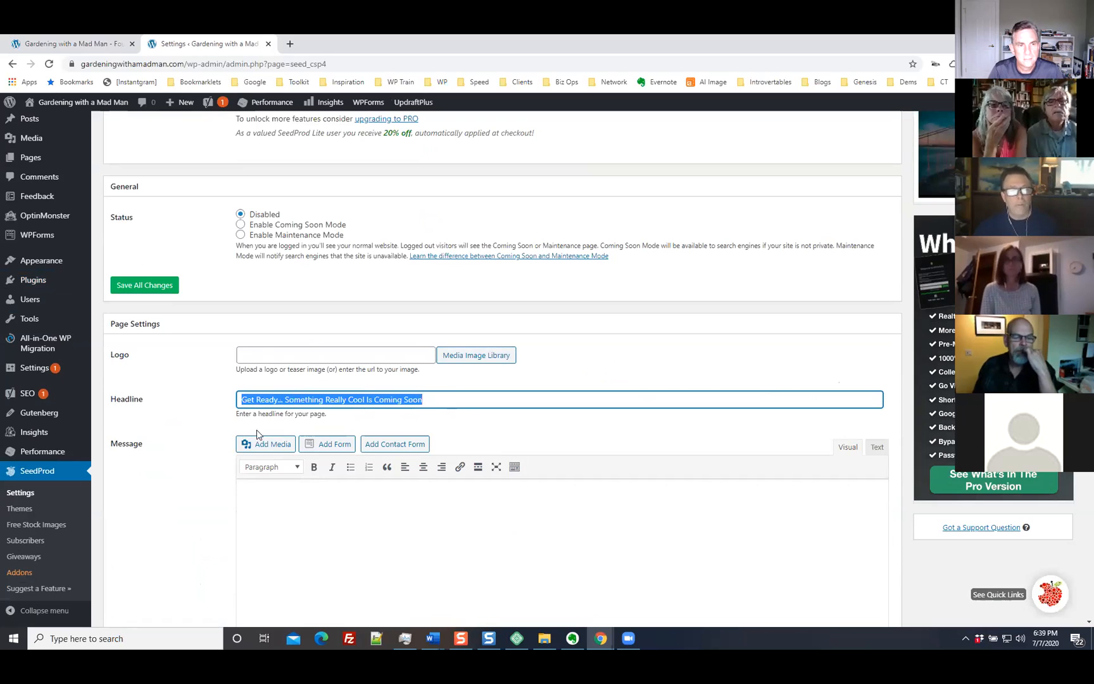
{"action": "type", "text": "Site "}
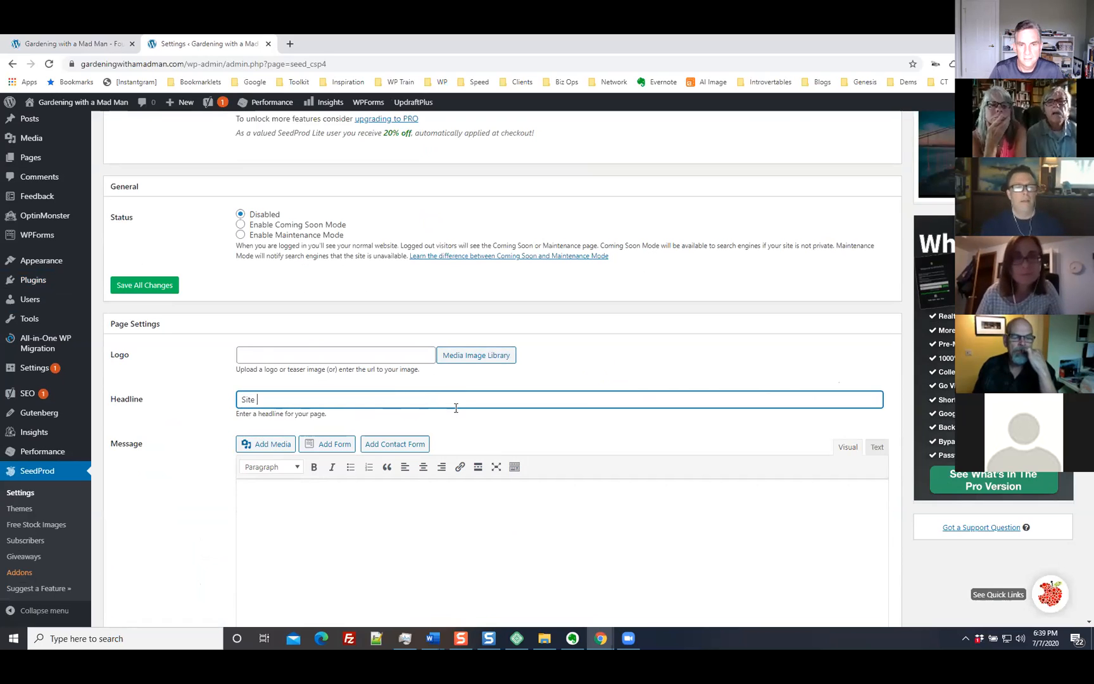
{"action": "type", "text": "Currently Under Maintenance"}
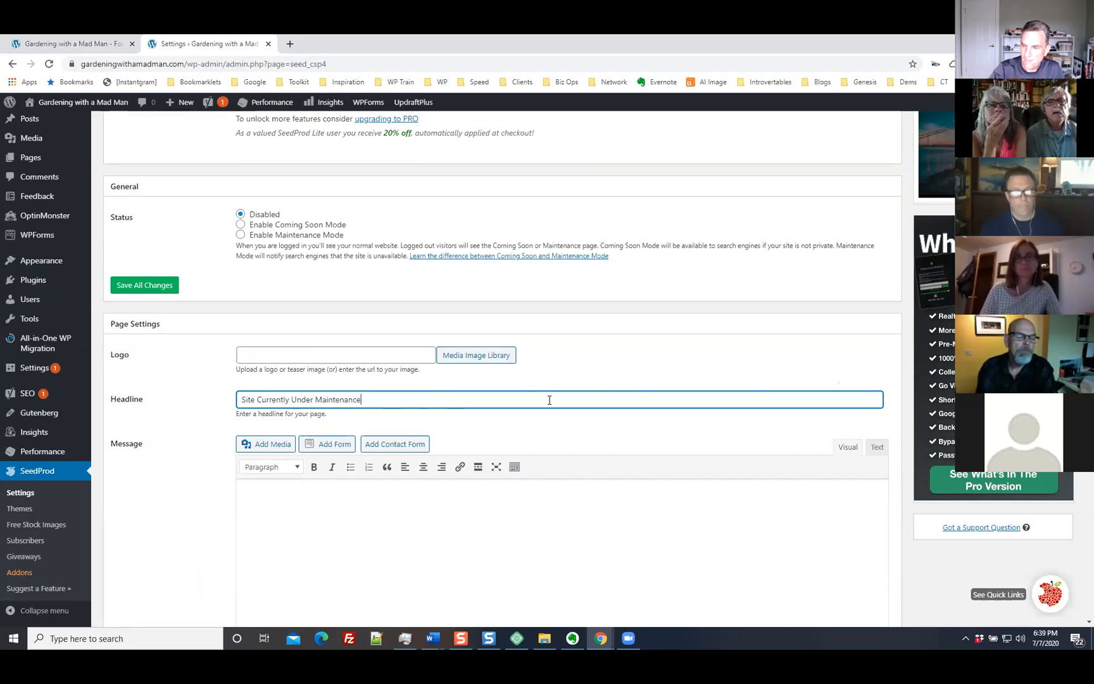
{"action": "left_click", "coordinate": [468, 510]}
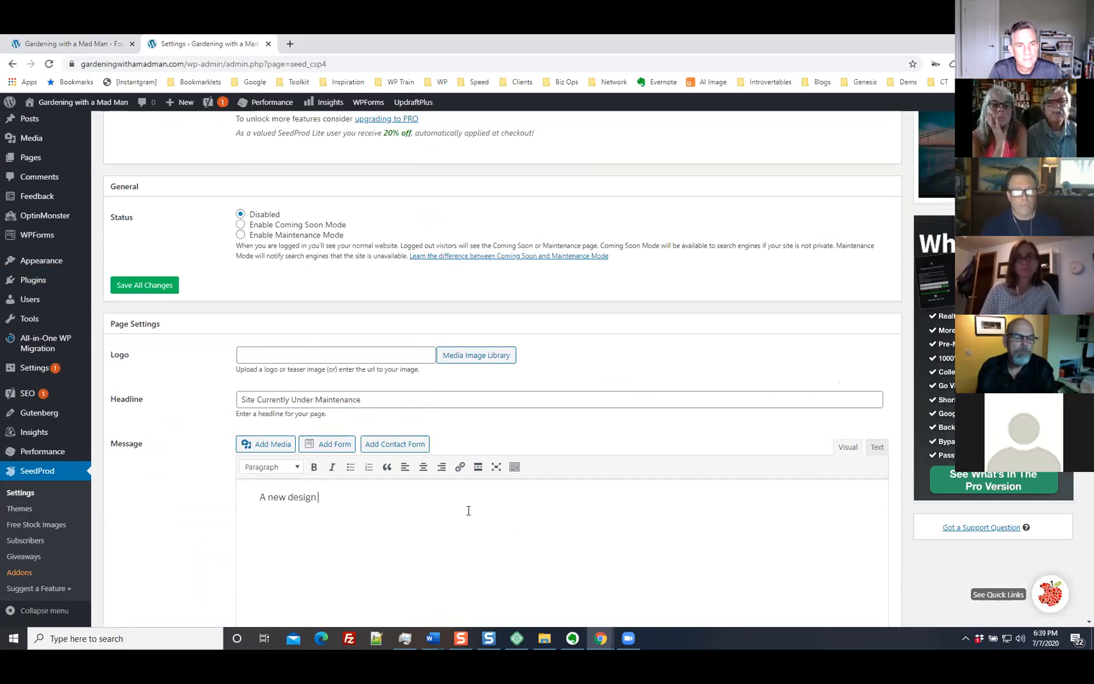
{"action": "type", "text": "A new design is coming soon!"}
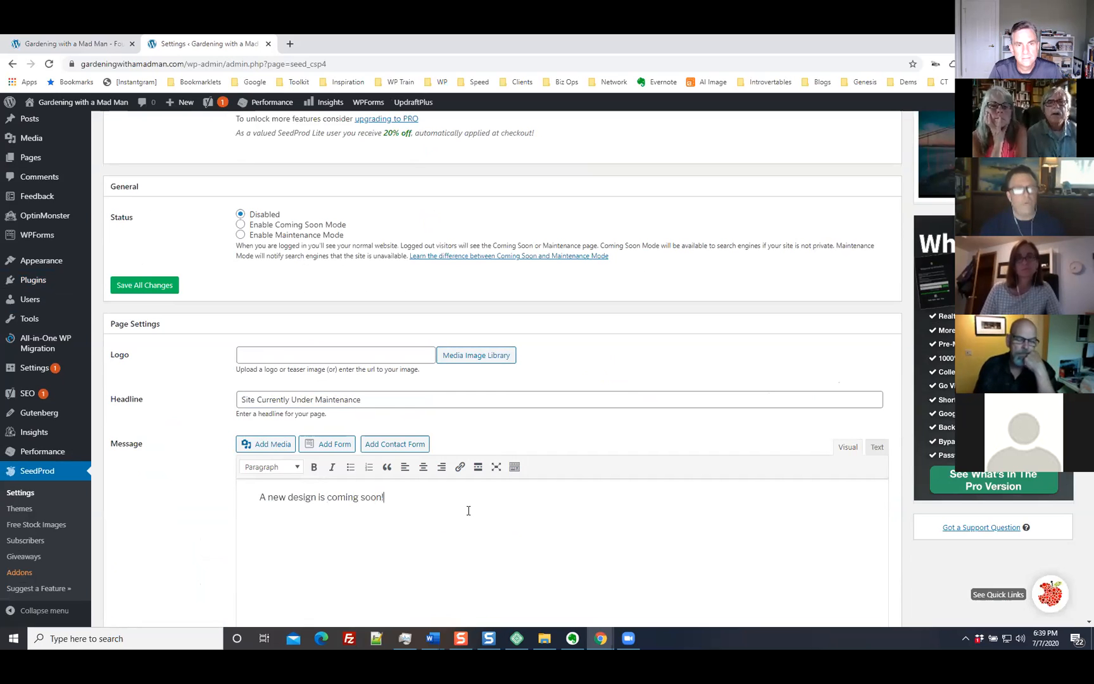
Step: Set the SeedProd status to Enable Maintenance Mode and save all changes
{"action": "scroll", "coordinate": [468, 510], "scroll_direction": "up", "scroll_amount": 3}
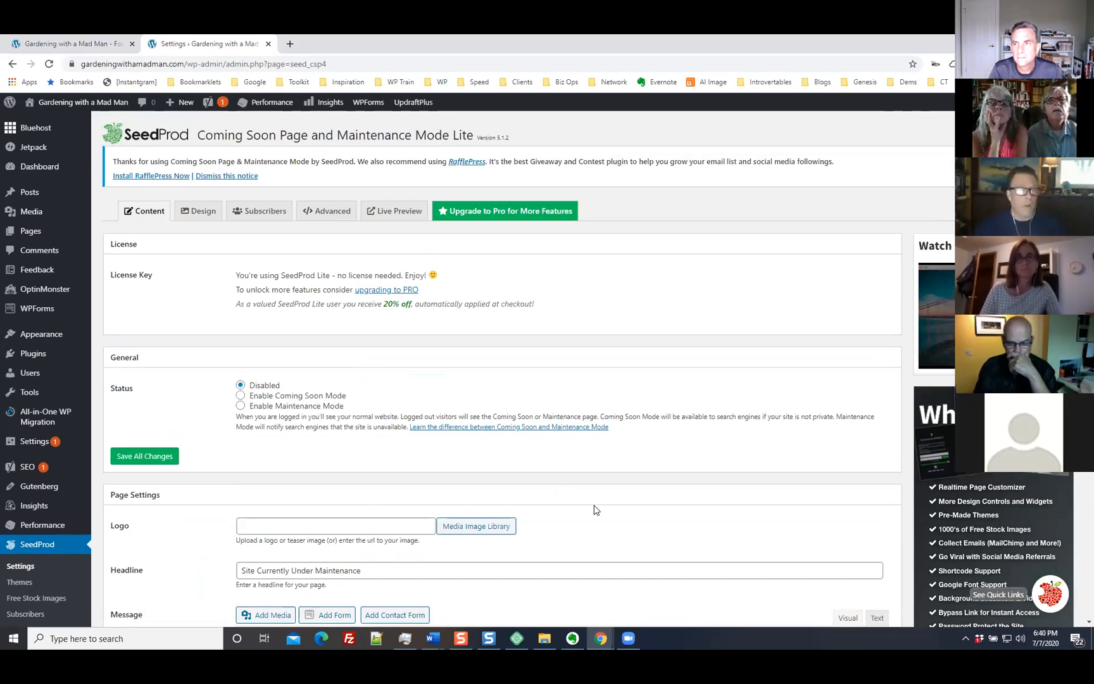
{"action": "scroll", "coordinate": [647, 454], "scroll_direction": "down", "scroll_amount": 4}
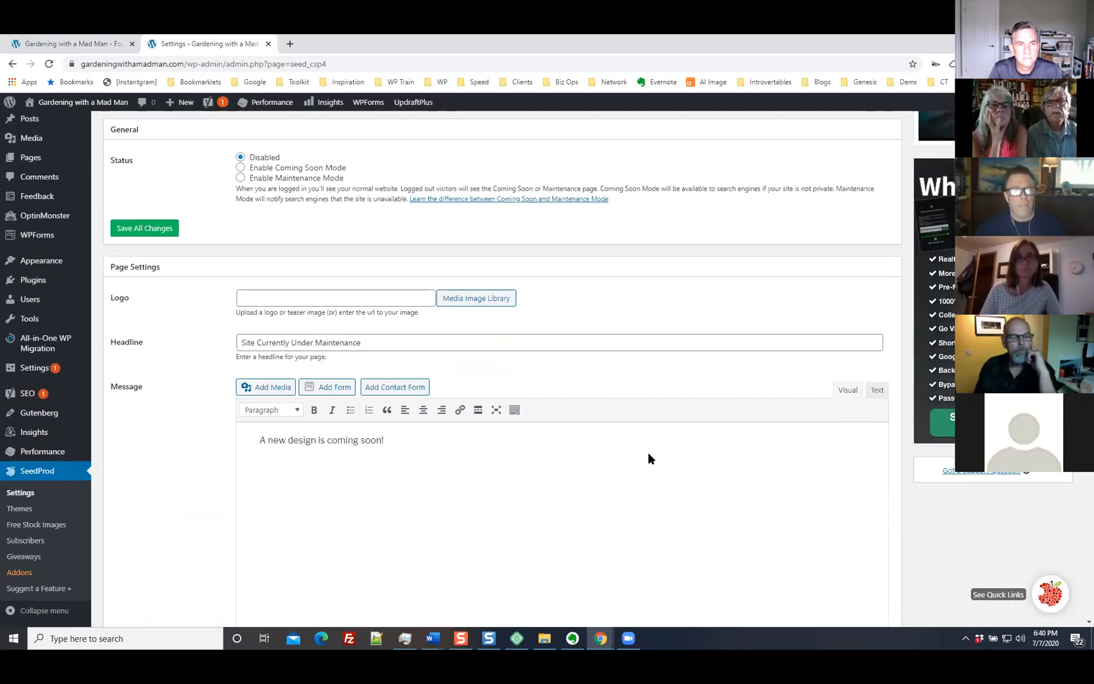
{"action": "scroll", "coordinate": [646, 460], "scroll_direction": "down", "scroll_amount": 2}
{"action": "scroll", "coordinate": [644, 462], "scroll_direction": "up", "scroll_amount": 5}
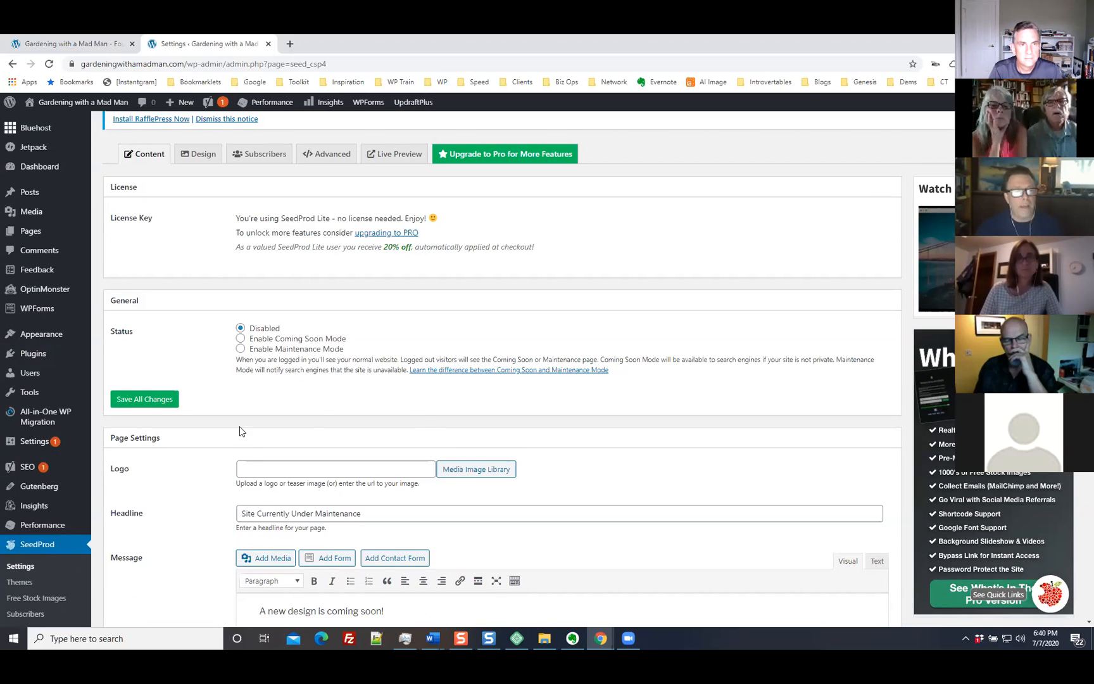
{"action": "scroll", "coordinate": [659, 471], "scroll_direction": "down", "scroll_amount": 1}
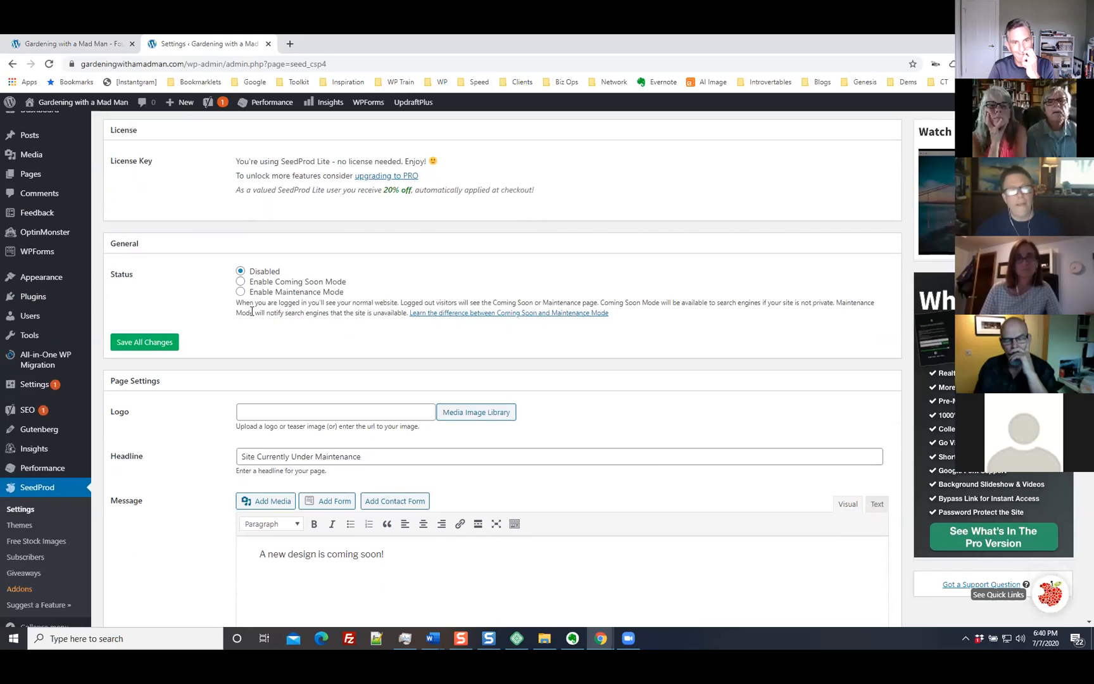
{"action": "left_click", "coordinate": [142, 342]}
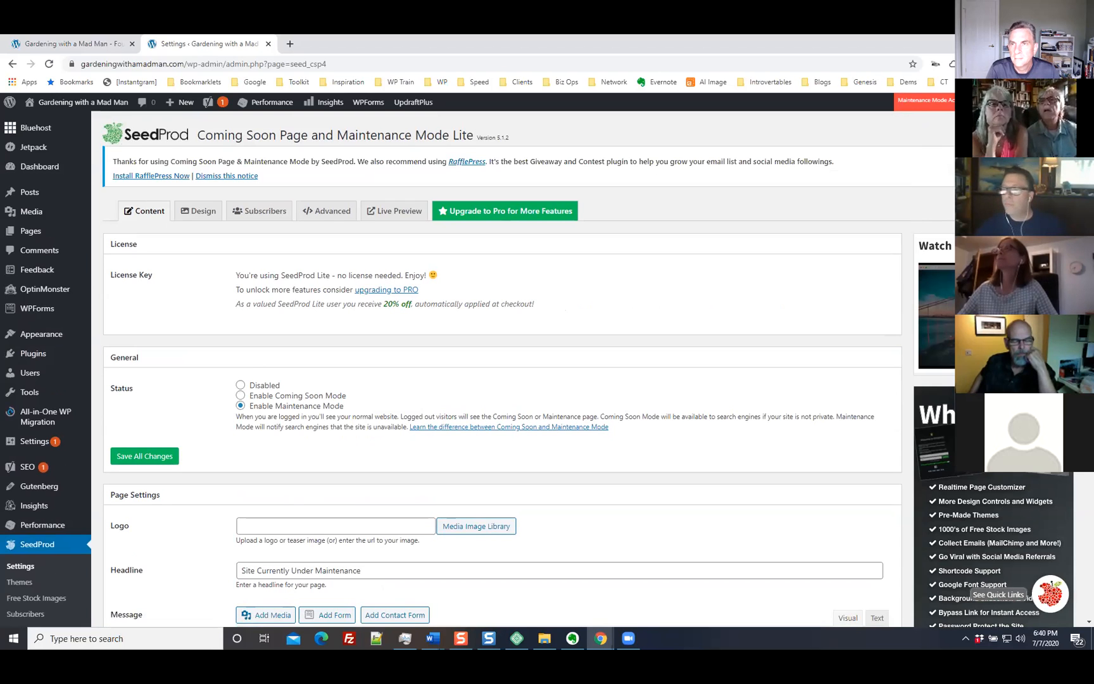
Step: Reload the blog in the incognito window to check what logged-out visitors see, and close that window
{"action": "key", "text": "alt+Tab"}
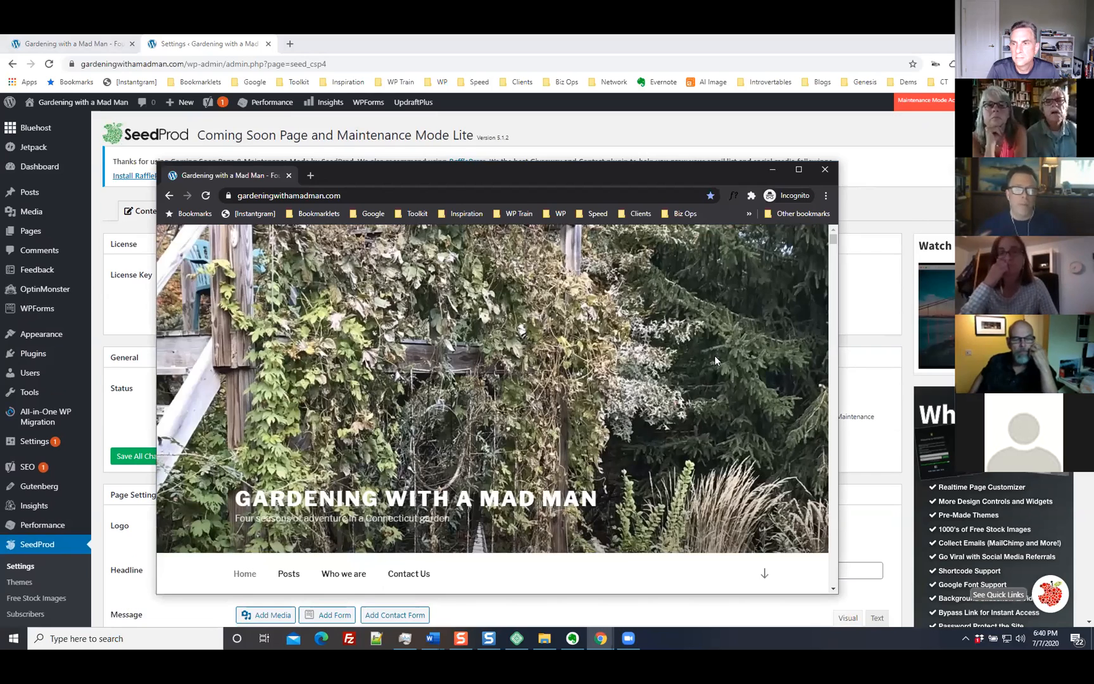
{"action": "left_click", "coordinate": [207, 195]}
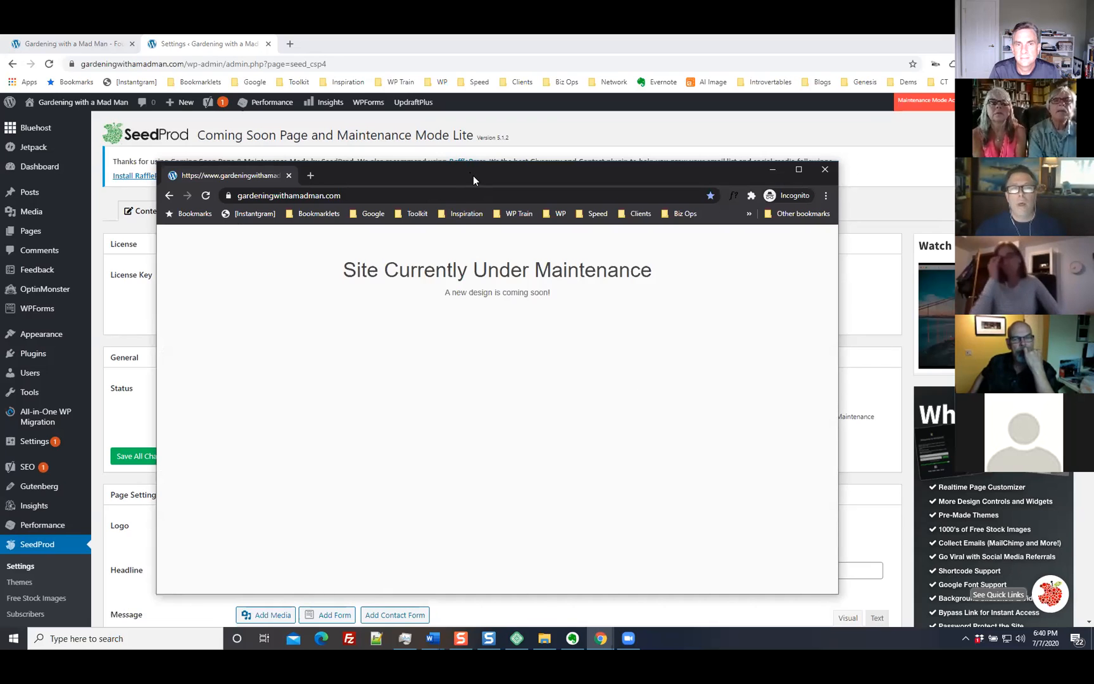
{"action": "left_click", "coordinate": [825, 169]}
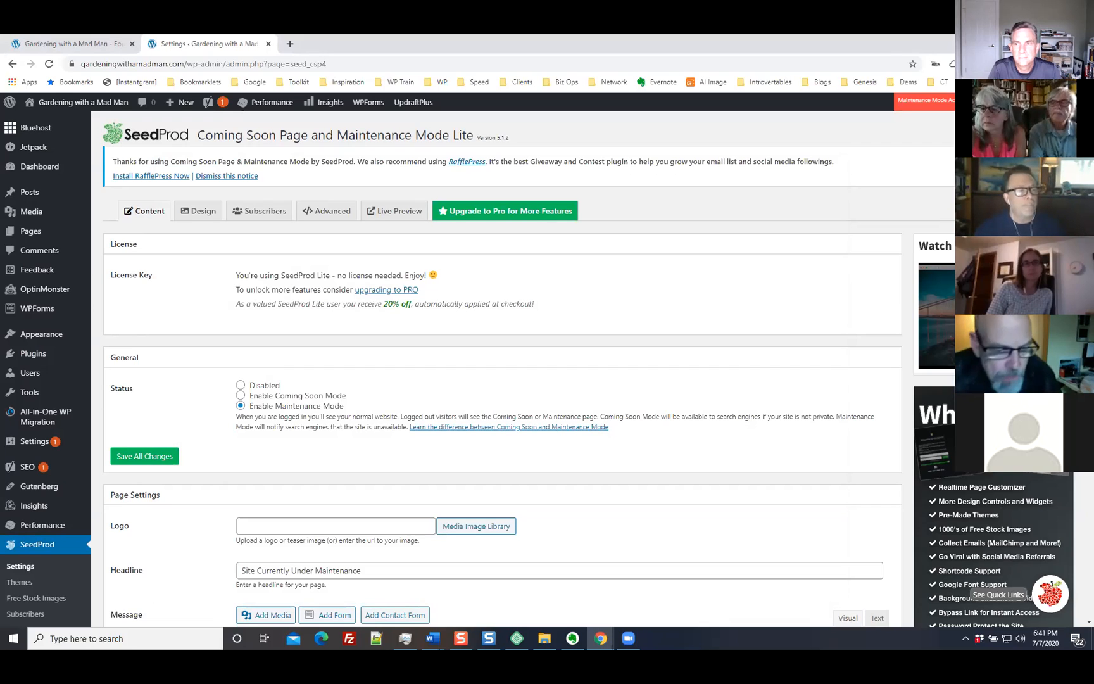
Step: Open the site's installed plugins page and look through the list of plugins
{"action": "mouse_move", "coordinate": [48, 498]}
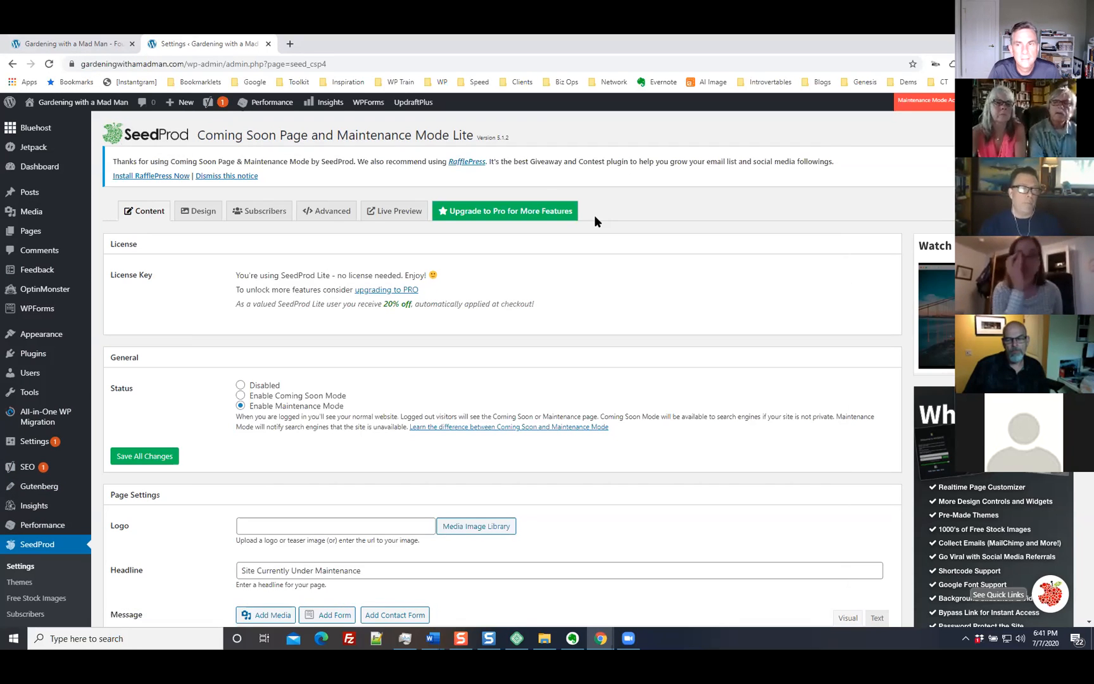
{"action": "mouse_move", "coordinate": [26, 335]}
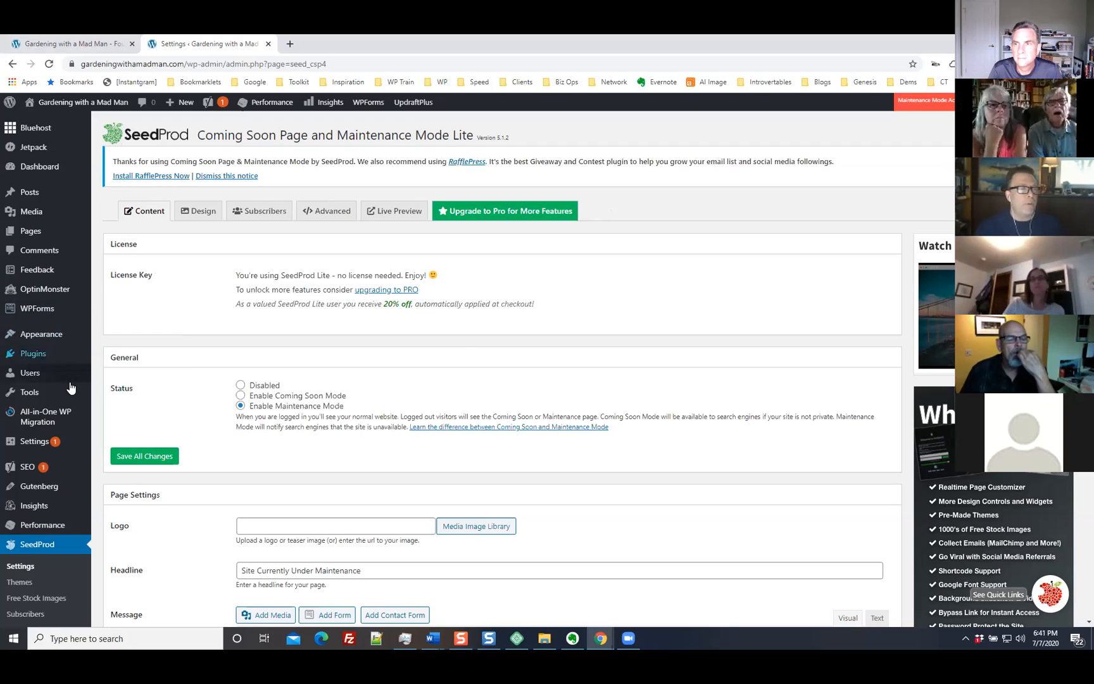
{"action": "left_click", "coordinate": [93, 356]}
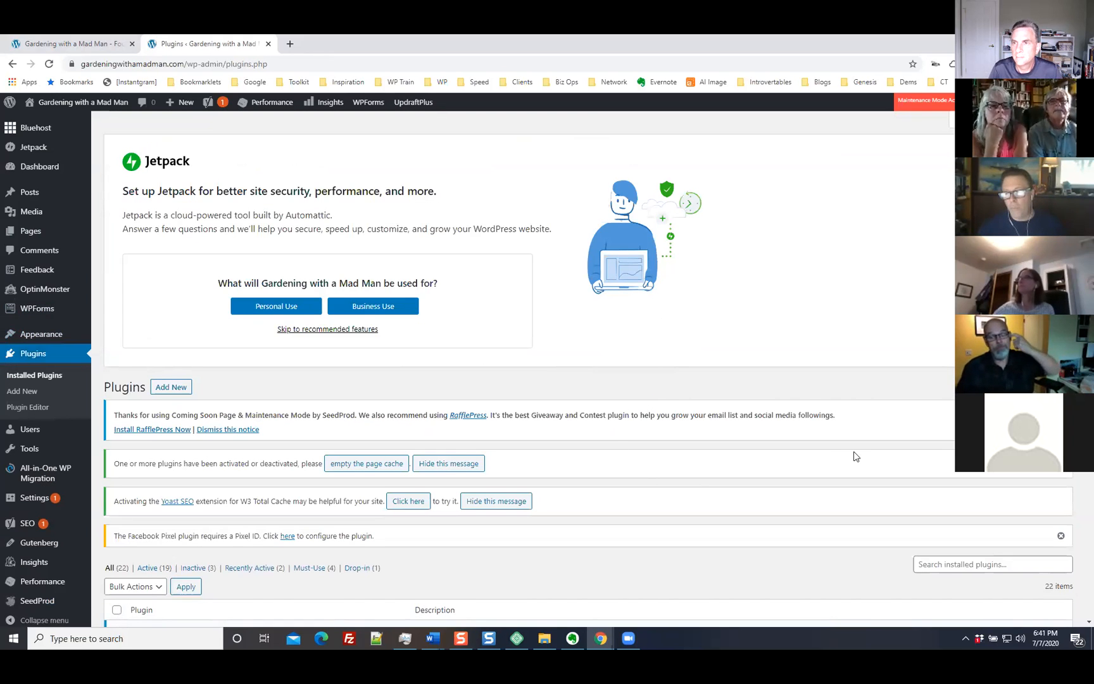
{"action": "scroll", "coordinate": [856, 454], "scroll_direction": "down", "scroll_amount": 1}
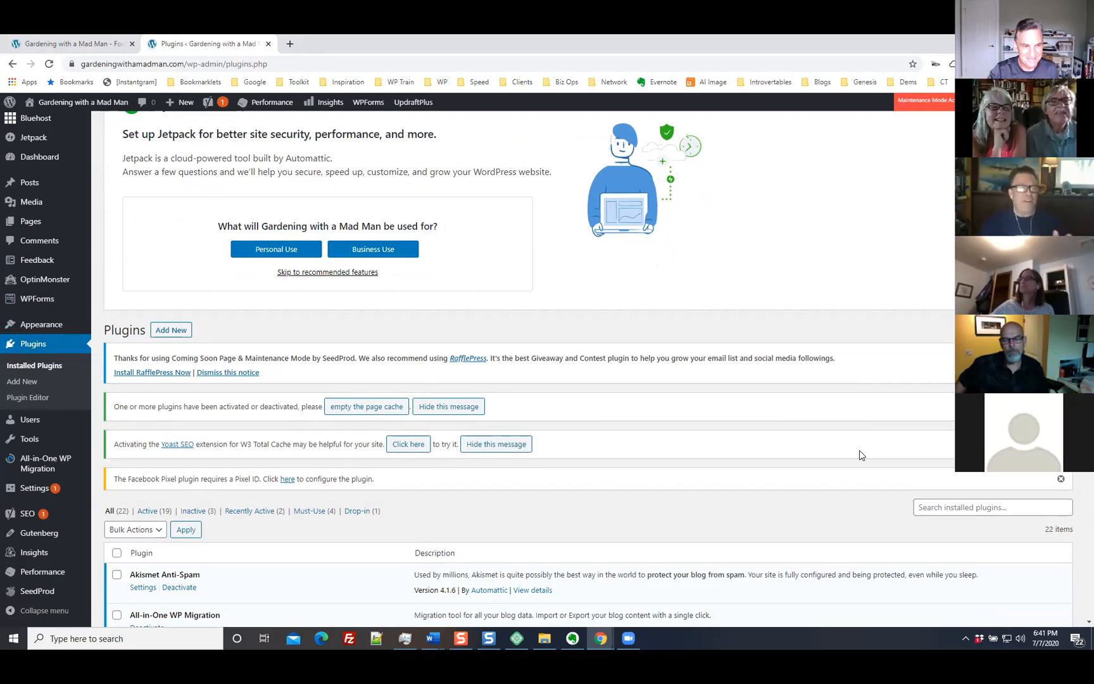
{"action": "scroll", "coordinate": [841, 457], "scroll_direction": "down", "scroll_amount": 6}
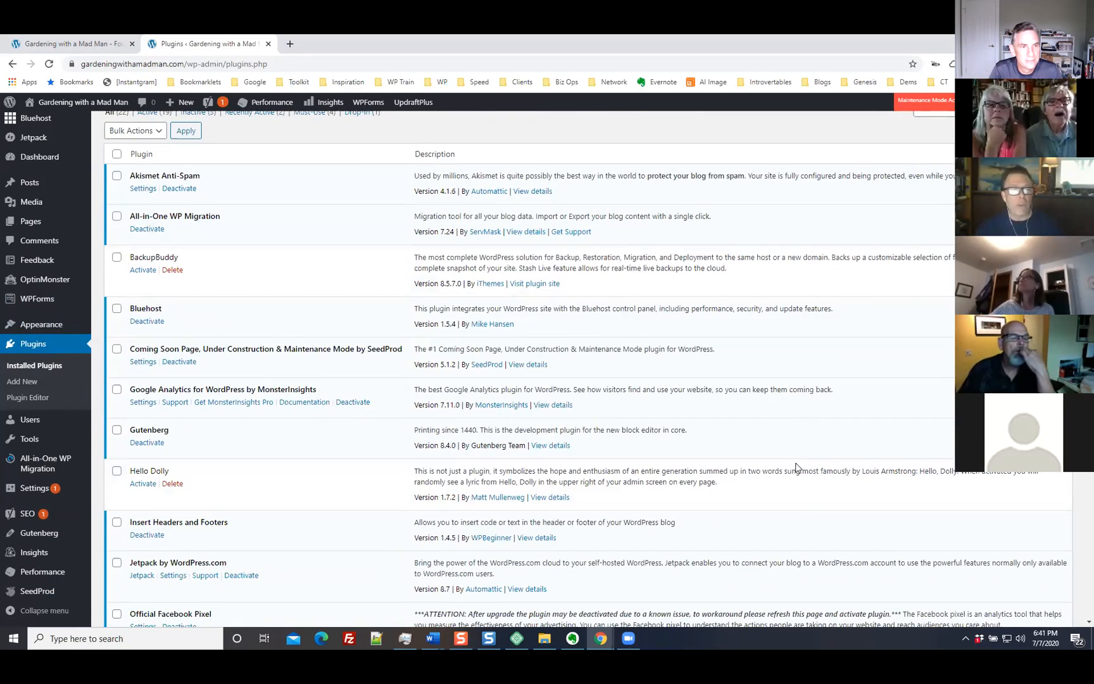
{"action": "scroll", "coordinate": [796, 469], "scroll_direction": "up", "scroll_amount": 7}
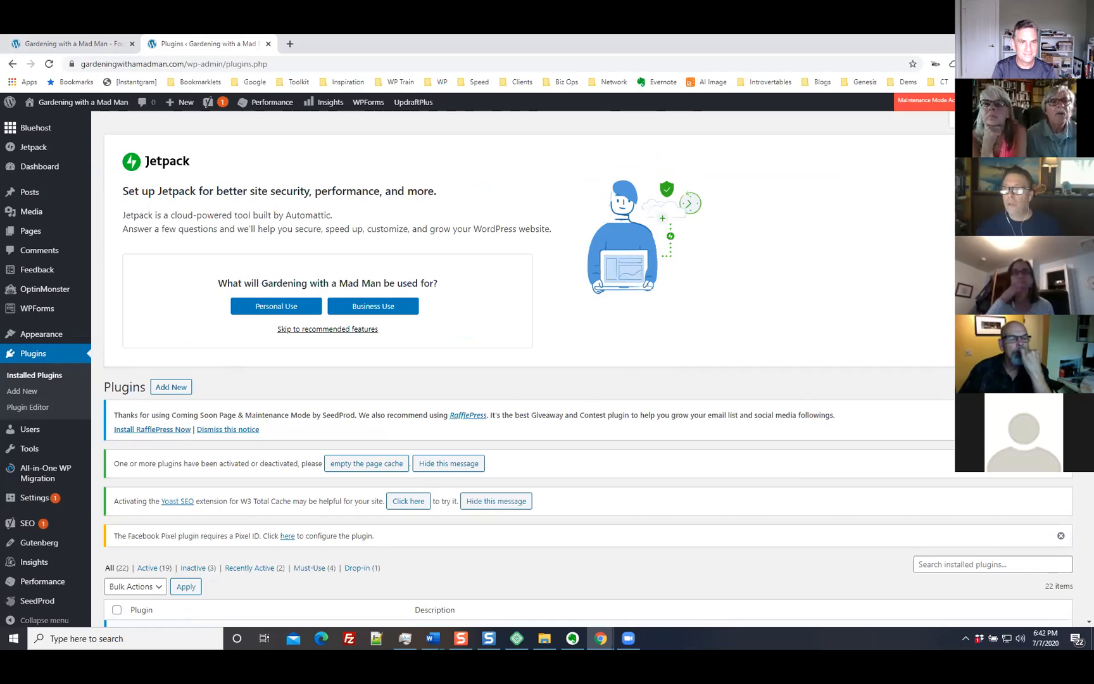
Step: Dismiss the RafflePress, page cache, Yoast SEO extension and Facebook Pixel ID notices on the plugins page
{"action": "scroll", "coordinate": [399, 293], "scroll_direction": "down", "scroll_amount": 2}
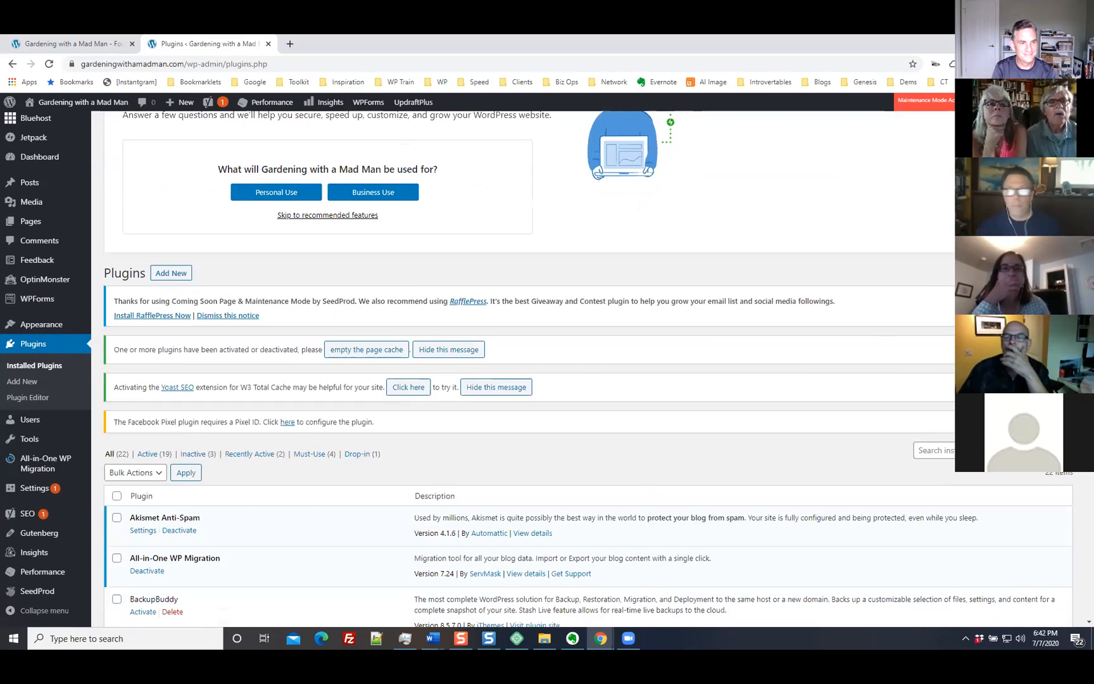
{"action": "left_click", "coordinate": [1062, 298]}
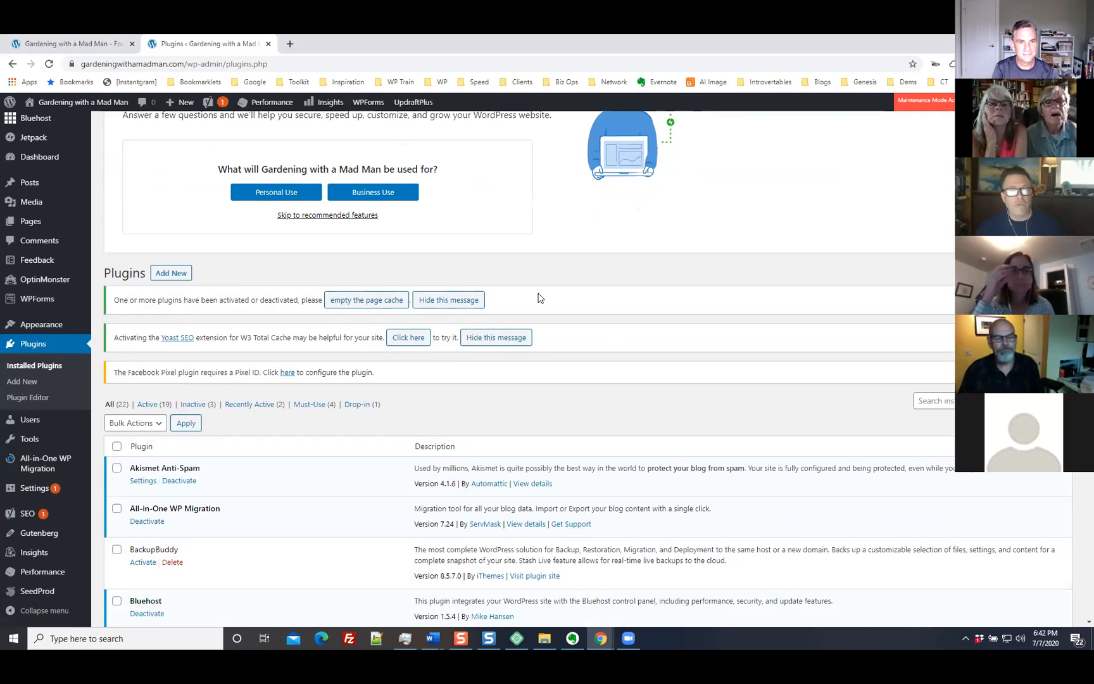
{"action": "left_click", "coordinate": [451, 299]}
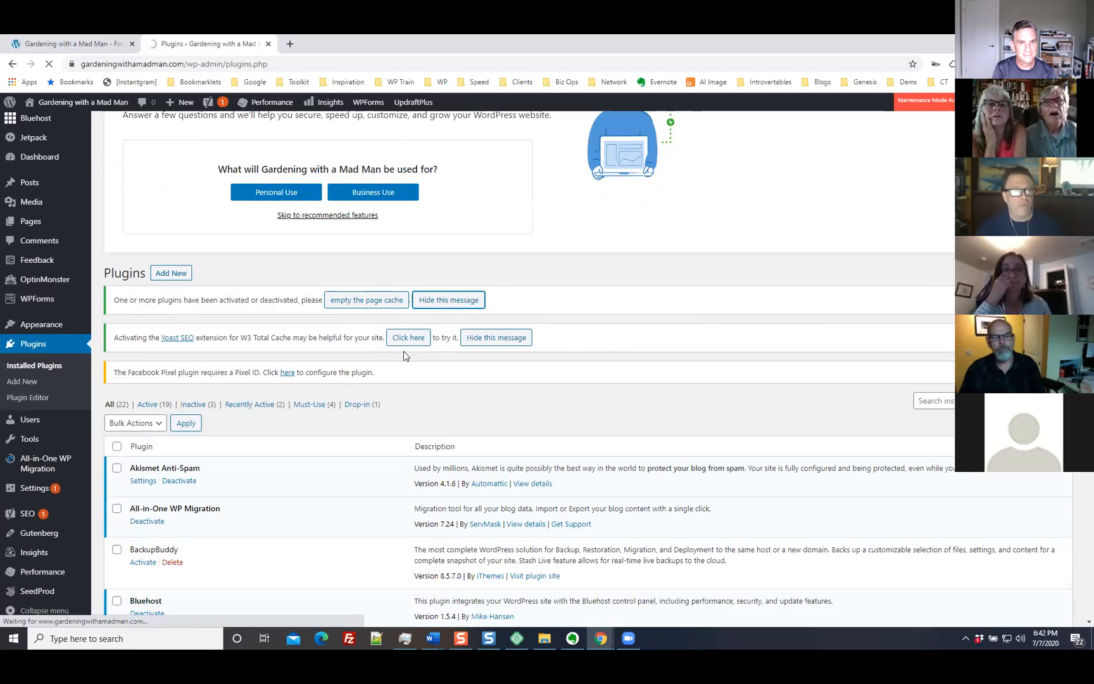
{"action": "left_click", "coordinate": [491, 338]}
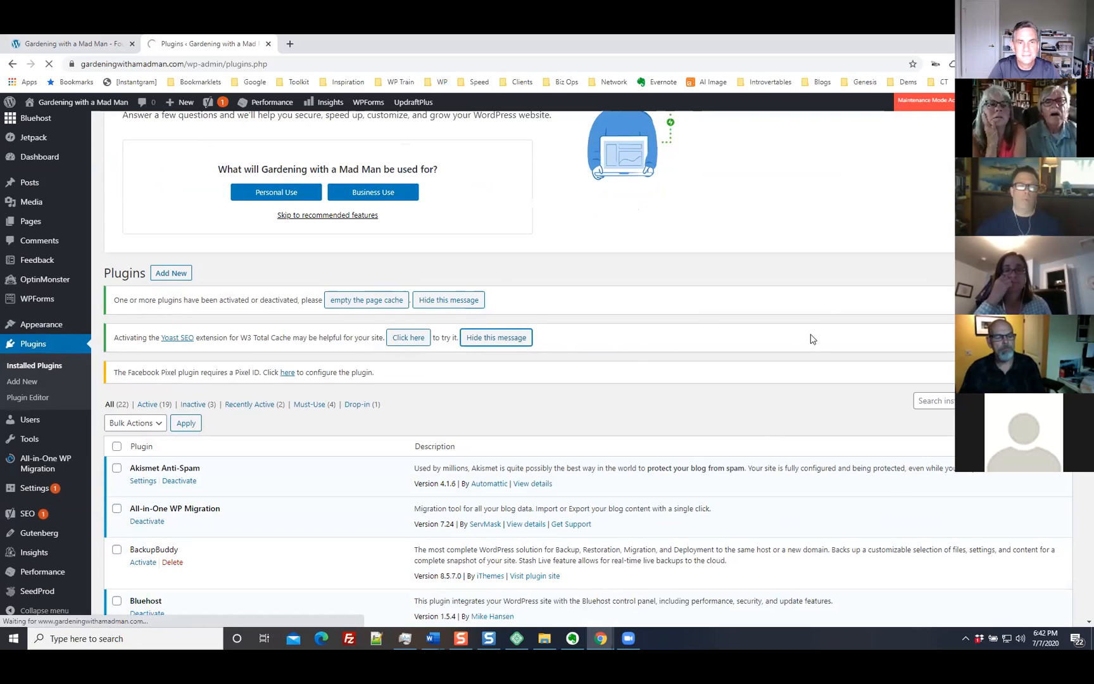
{"action": "scroll", "coordinate": [582, 395], "scroll_direction": "down", "scroll_amount": 2}
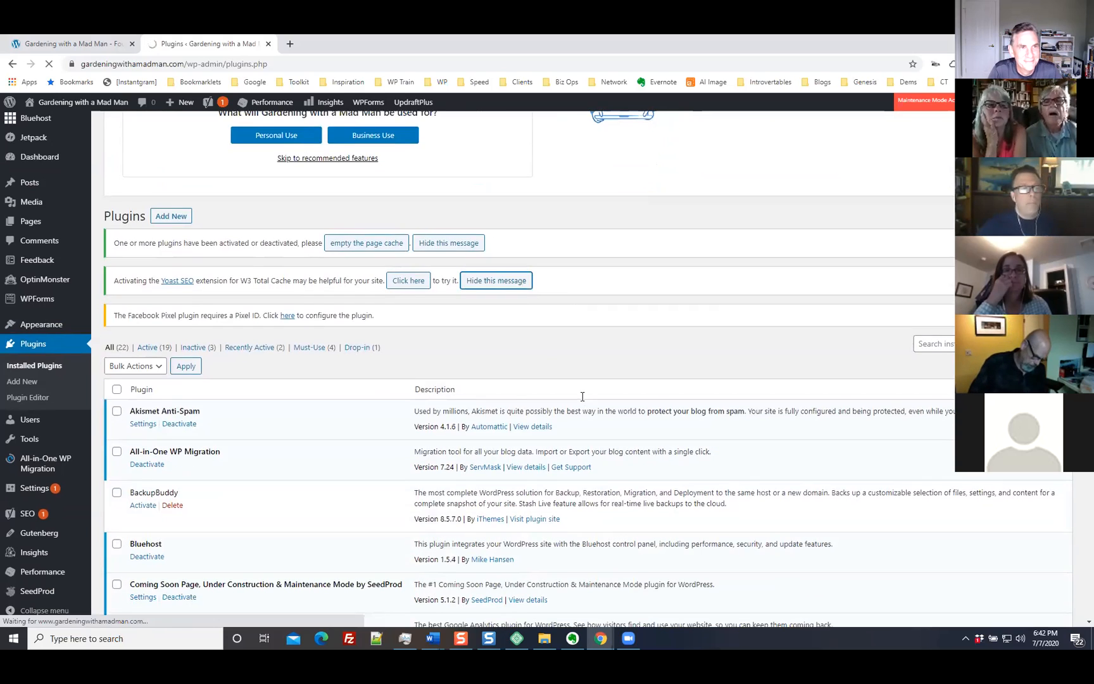
{"action": "scroll", "coordinate": [615, 421], "scroll_direction": "up", "scroll_amount": 3}
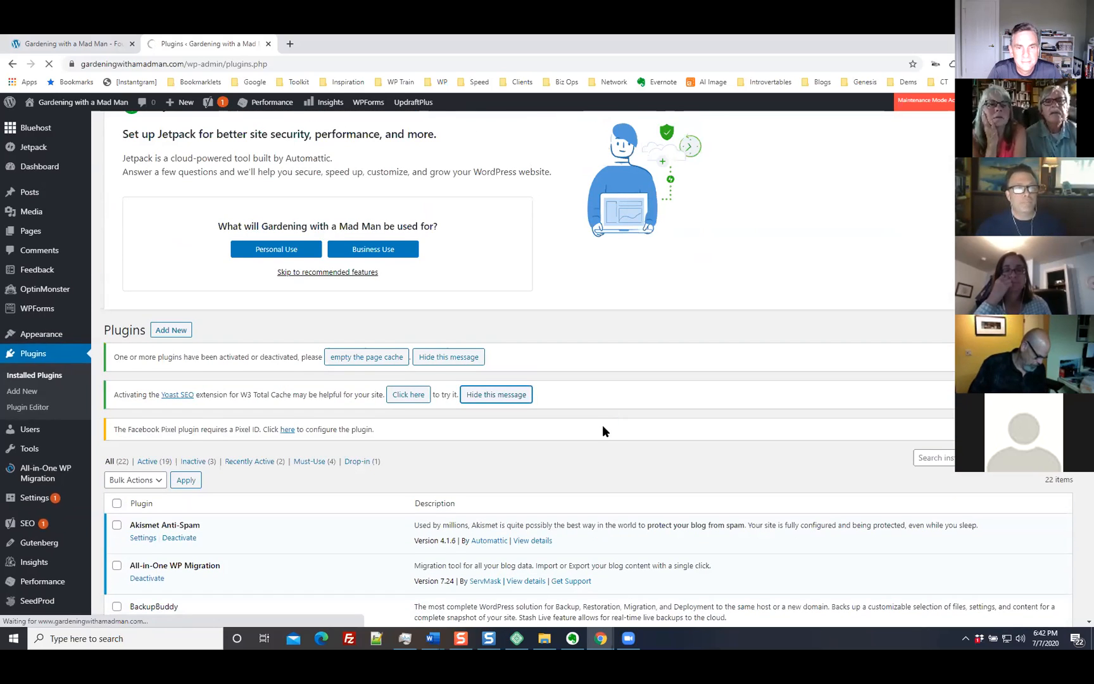
{"action": "scroll", "coordinate": [602, 426], "scroll_direction": "down", "scroll_amount": 2}
{"action": "scroll", "coordinate": [600, 431], "scroll_direction": "up", "scroll_amount": 3}
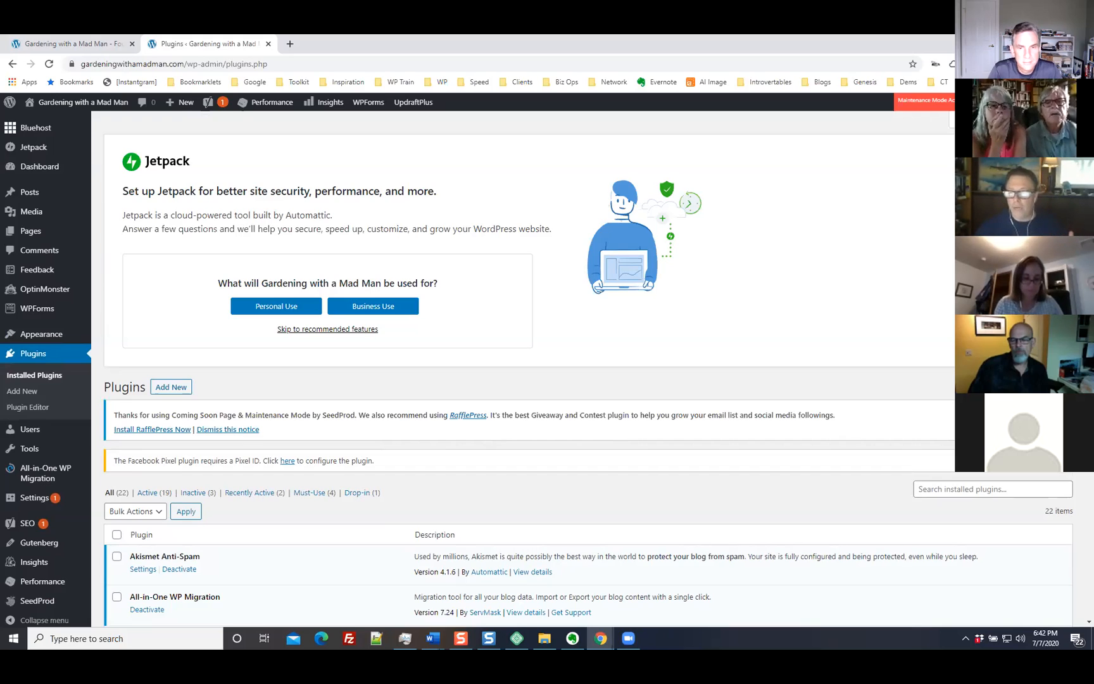
{"action": "key", "text": "F5"}
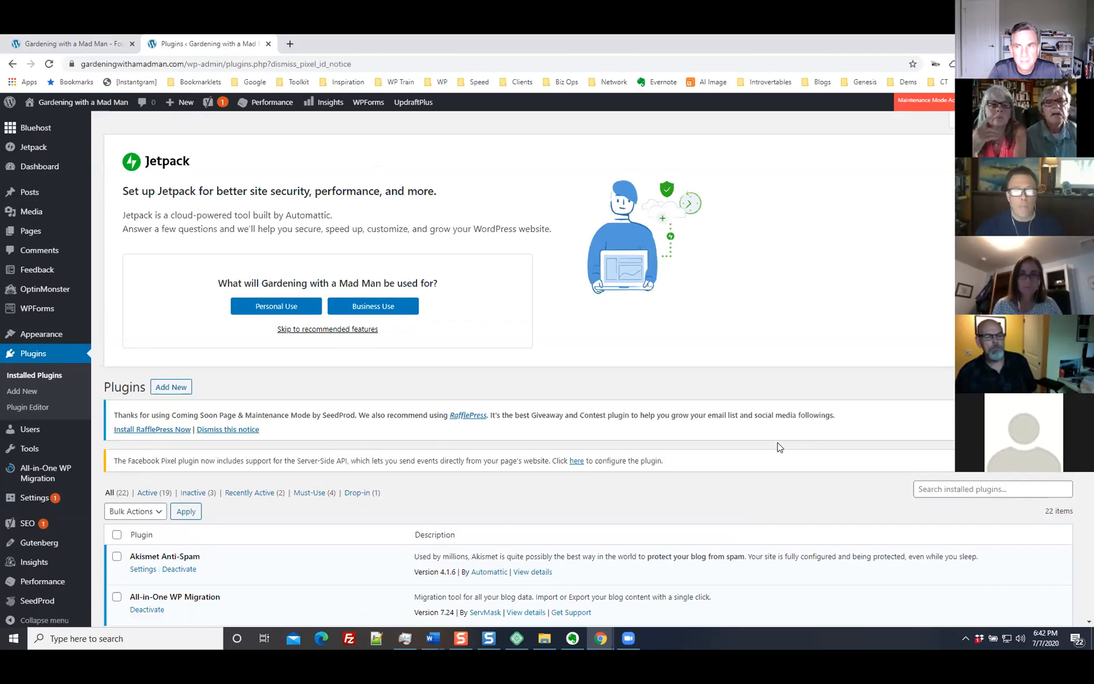
Step: Look through the installed plugins and deactivate the Official Facebook Pixel plugin
{"action": "scroll", "coordinate": [700, 516], "scroll_direction": "down", "scroll_amount": 4}
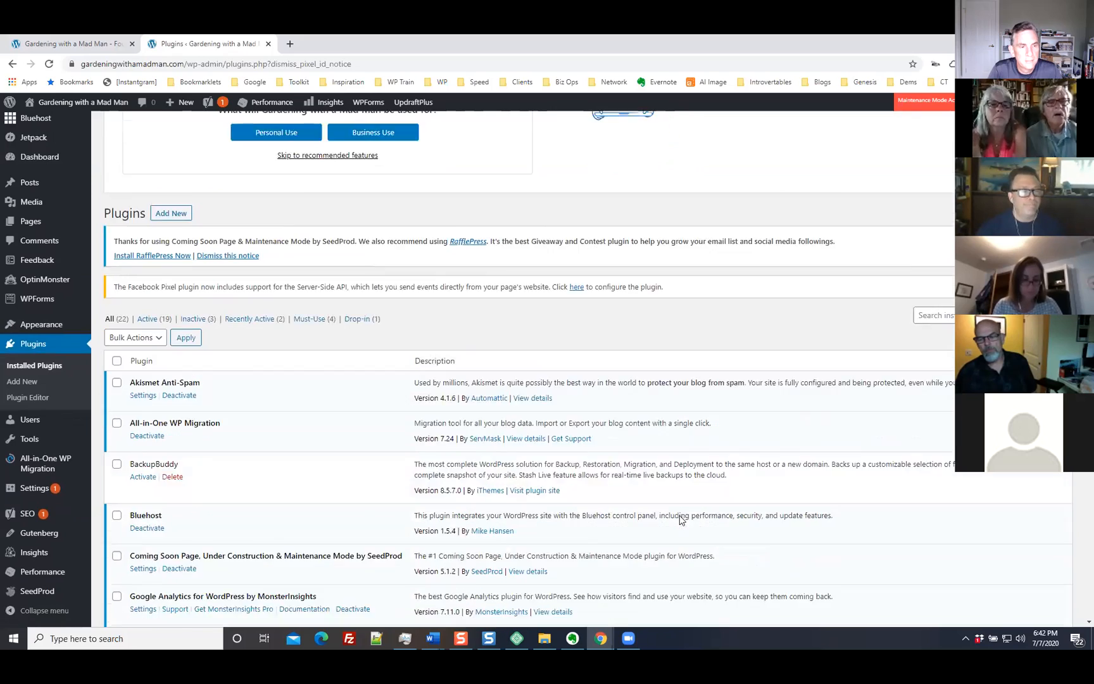
{"action": "scroll", "coordinate": [679, 519], "scroll_direction": "down", "scroll_amount": 7}
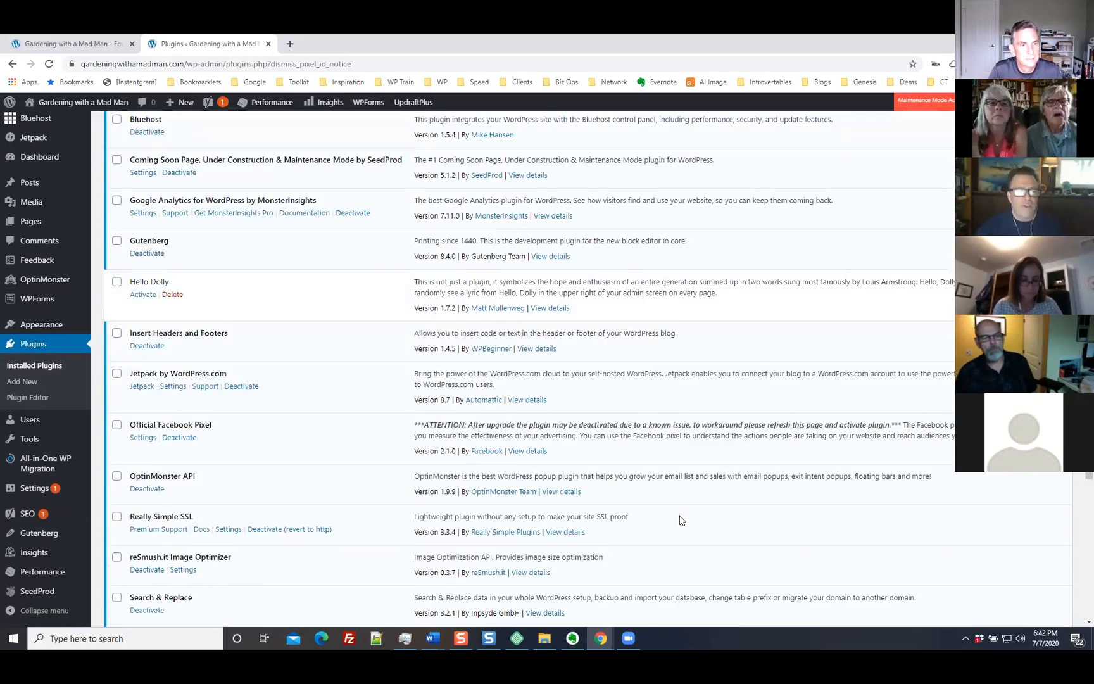
{"action": "scroll", "coordinate": [388, 514], "scroll_direction": "down", "scroll_amount": 2}
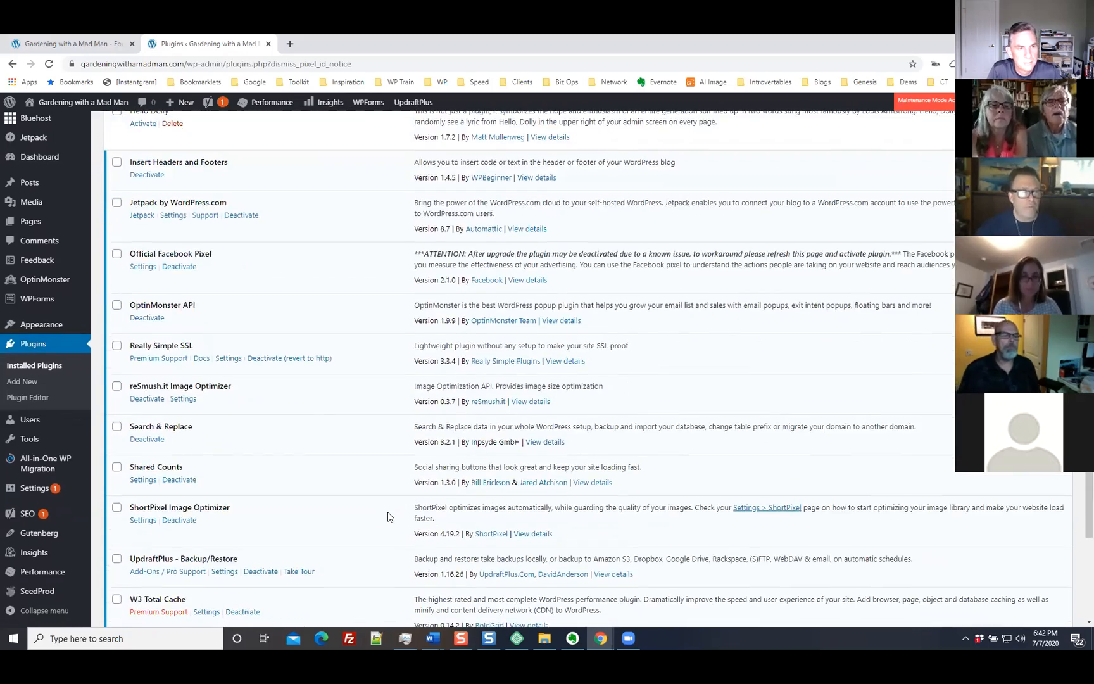
{"action": "scroll", "coordinate": [388, 516], "scroll_direction": "up", "scroll_amount": 6}
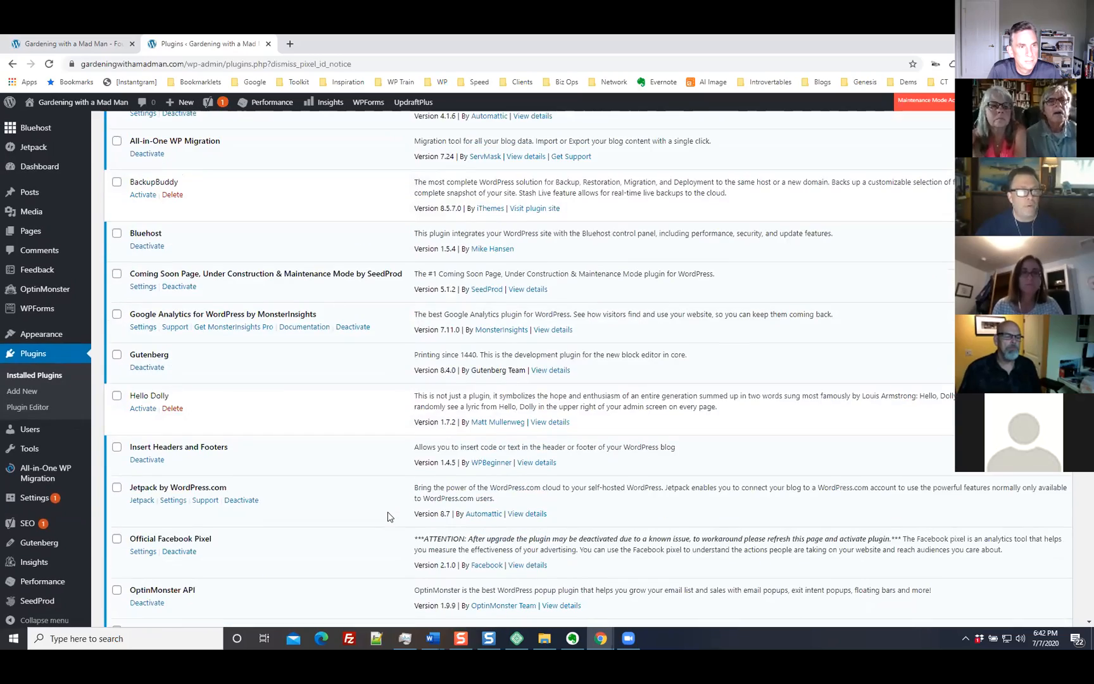
{"action": "scroll", "coordinate": [387, 516], "scroll_direction": "down", "scroll_amount": 8}
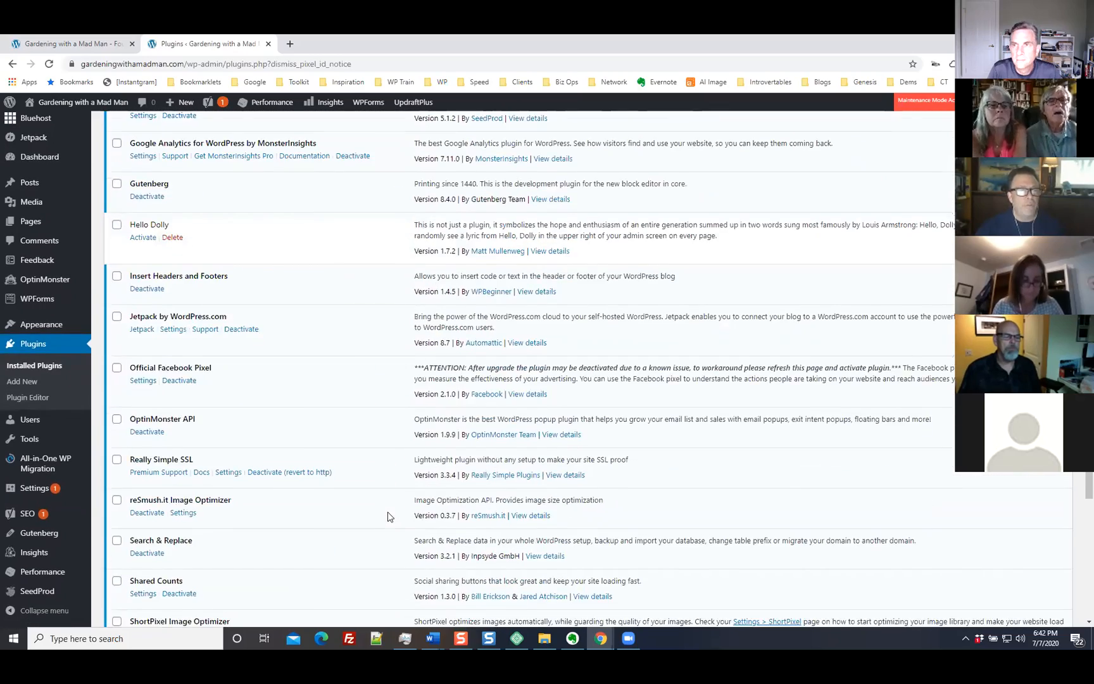
{"action": "scroll", "coordinate": [388, 517], "scroll_direction": "down", "scroll_amount": 2}
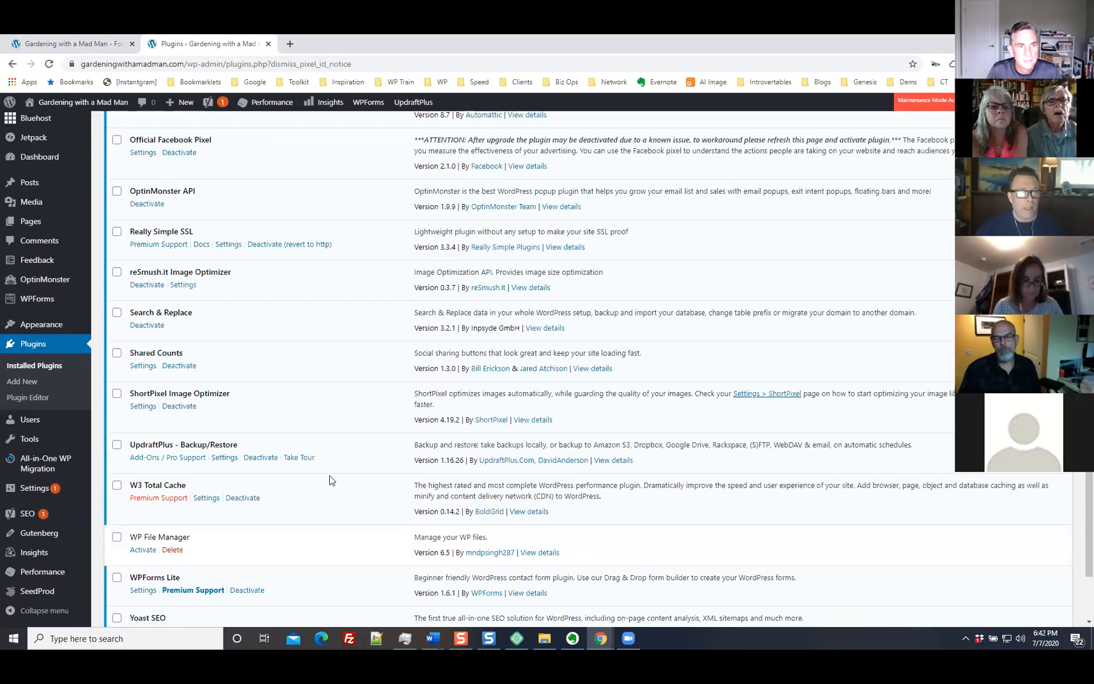
{"action": "scroll", "coordinate": [376, 478], "scroll_direction": "down", "scroll_amount": 2}
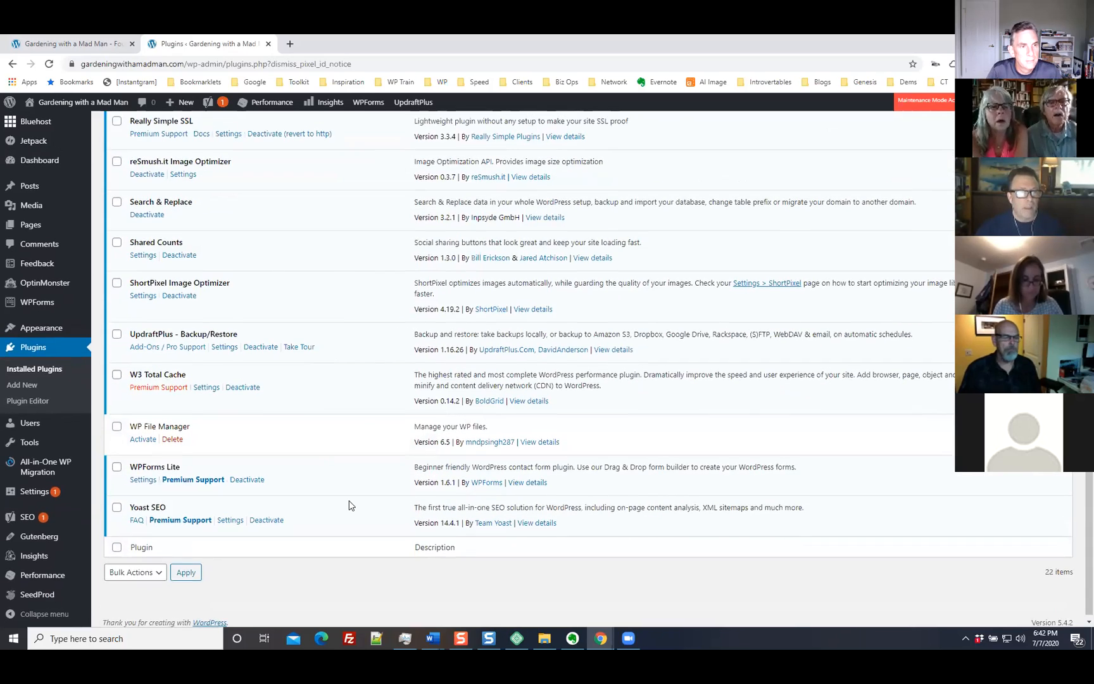
{"action": "scroll", "coordinate": [349, 507], "scroll_direction": "up", "scroll_amount": 4}
{"action": "scroll", "coordinate": [349, 506], "scroll_direction": "up", "scroll_amount": 2}
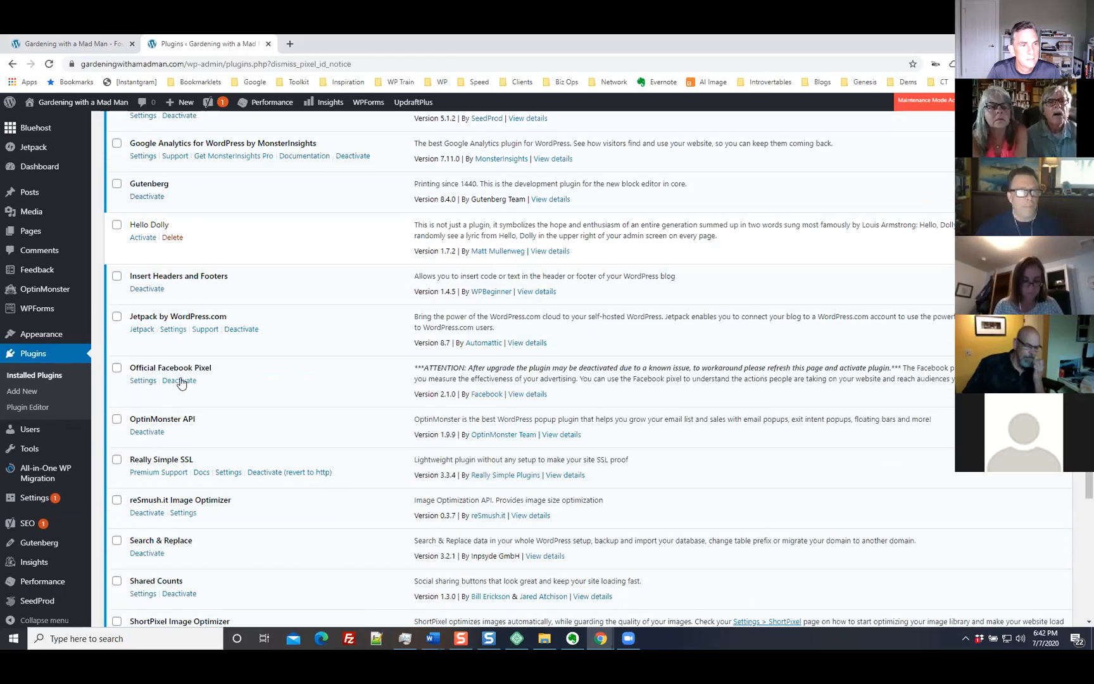
{"action": "left_click", "coordinate": [179, 380]}
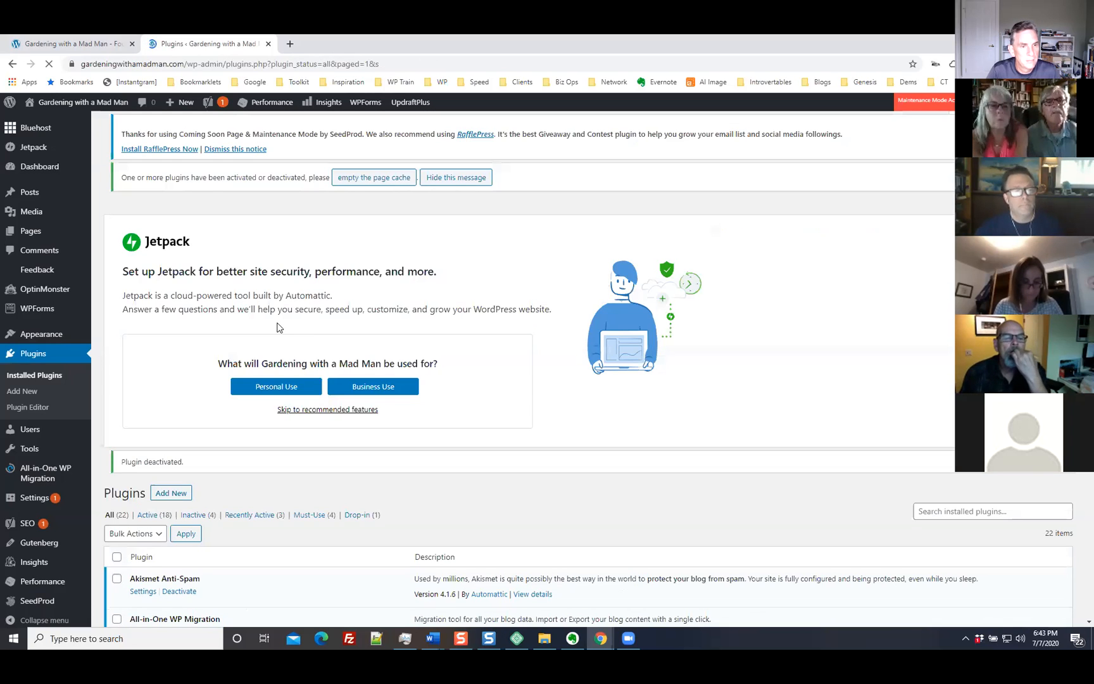
Step: Deactivate the Insert Headers and Footers plugin
{"action": "scroll", "coordinate": [276, 327], "scroll_direction": "down", "scroll_amount": 10}
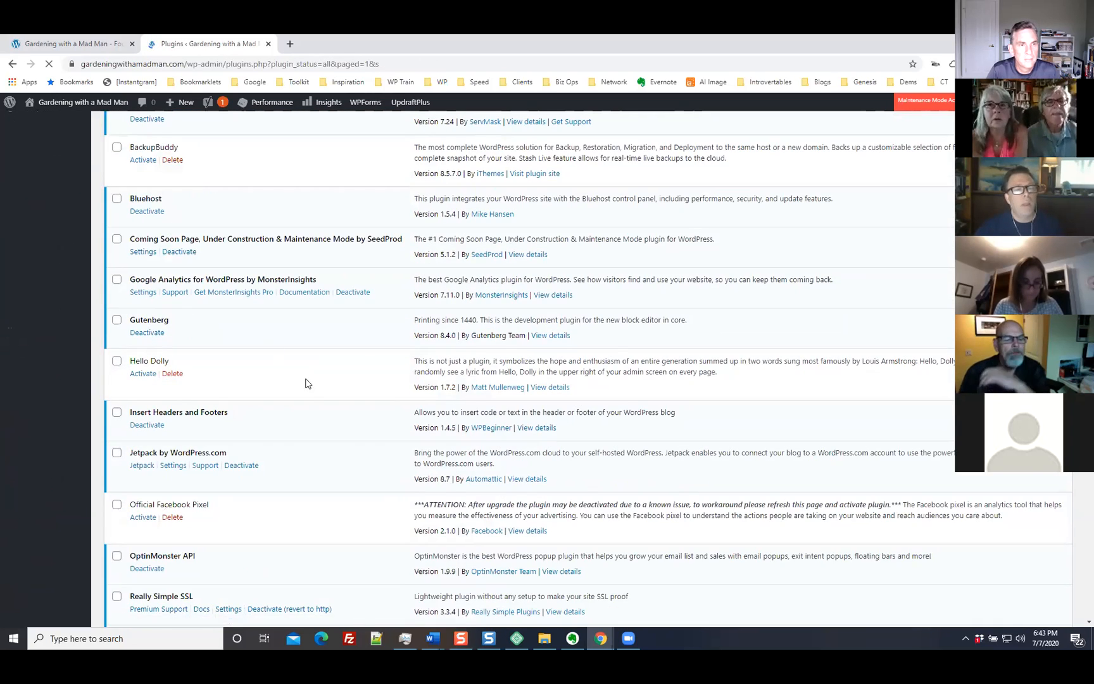
{"action": "scroll", "coordinate": [305, 383], "scroll_direction": "down", "scroll_amount": 2}
{"action": "left_click", "coordinate": [147, 310]}
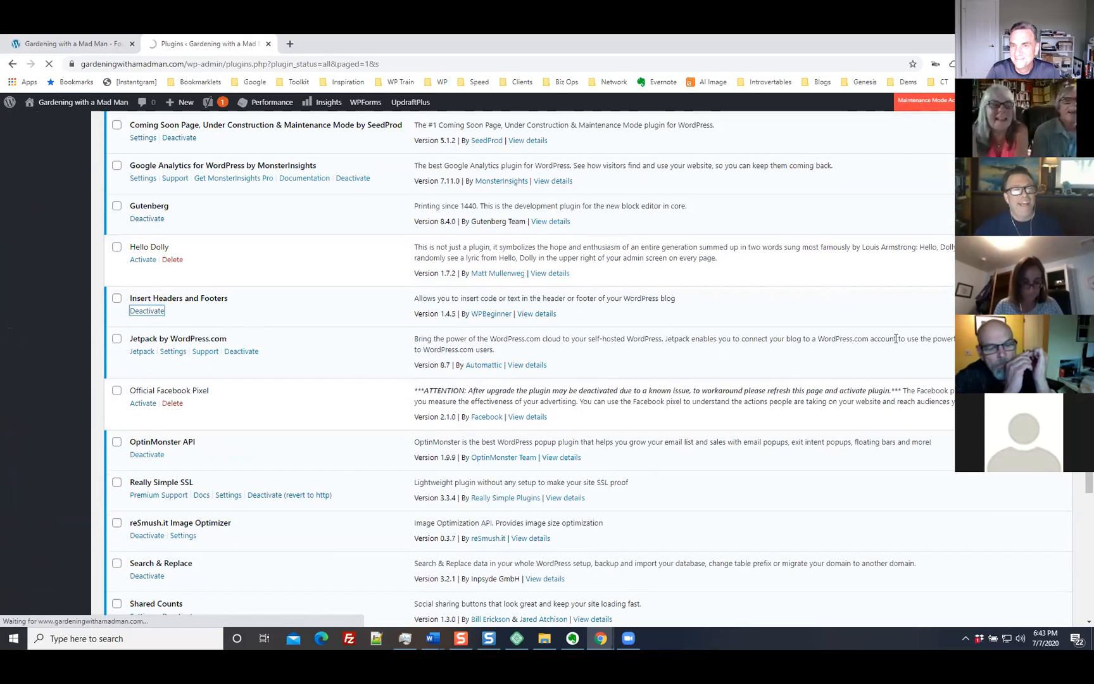
Step: Review the rest of the plugin list and deactivate the OptinMonster API plugin
{"action": "scroll", "coordinate": [785, 408], "scroll_direction": "down", "scroll_amount": 2}
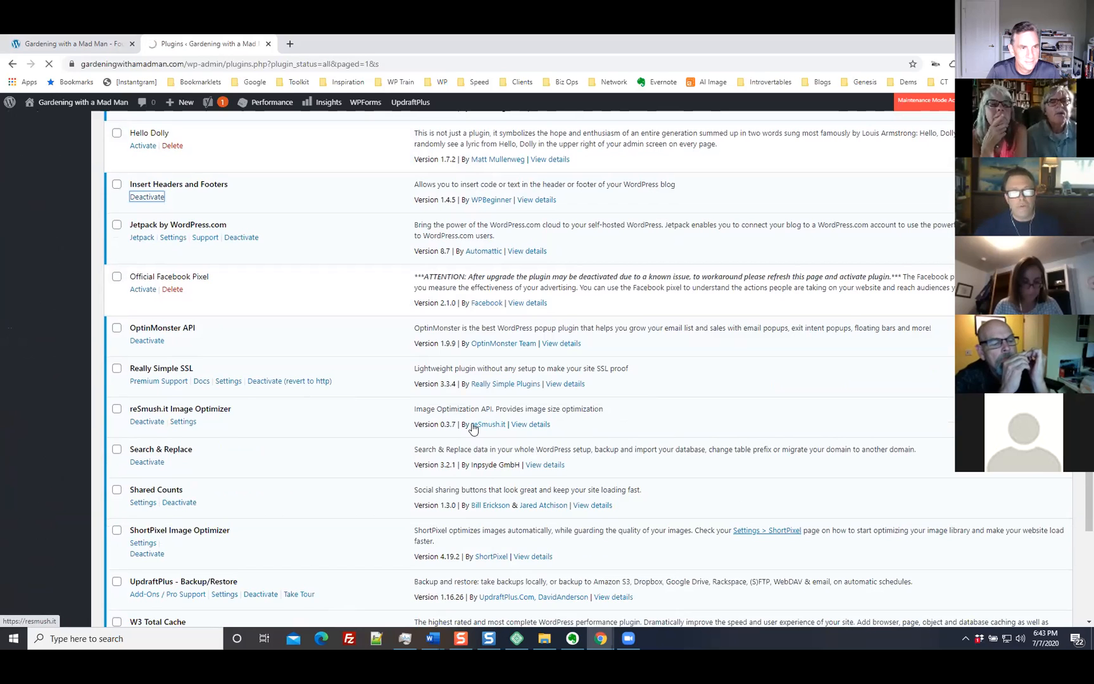
{"action": "scroll", "coordinate": [474, 429], "scroll_direction": "down", "scroll_amount": 2}
{"action": "scroll", "coordinate": [474, 428], "scroll_direction": "down", "scroll_amount": 2}
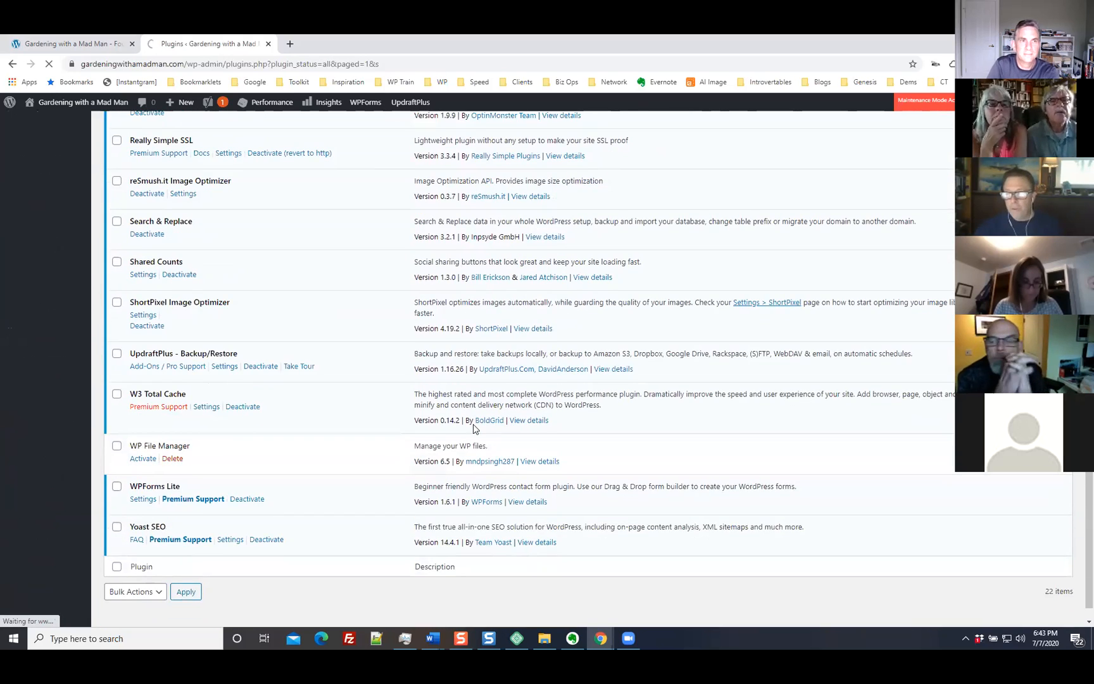
{"action": "scroll", "coordinate": [473, 428], "scroll_direction": "down", "scroll_amount": 1}
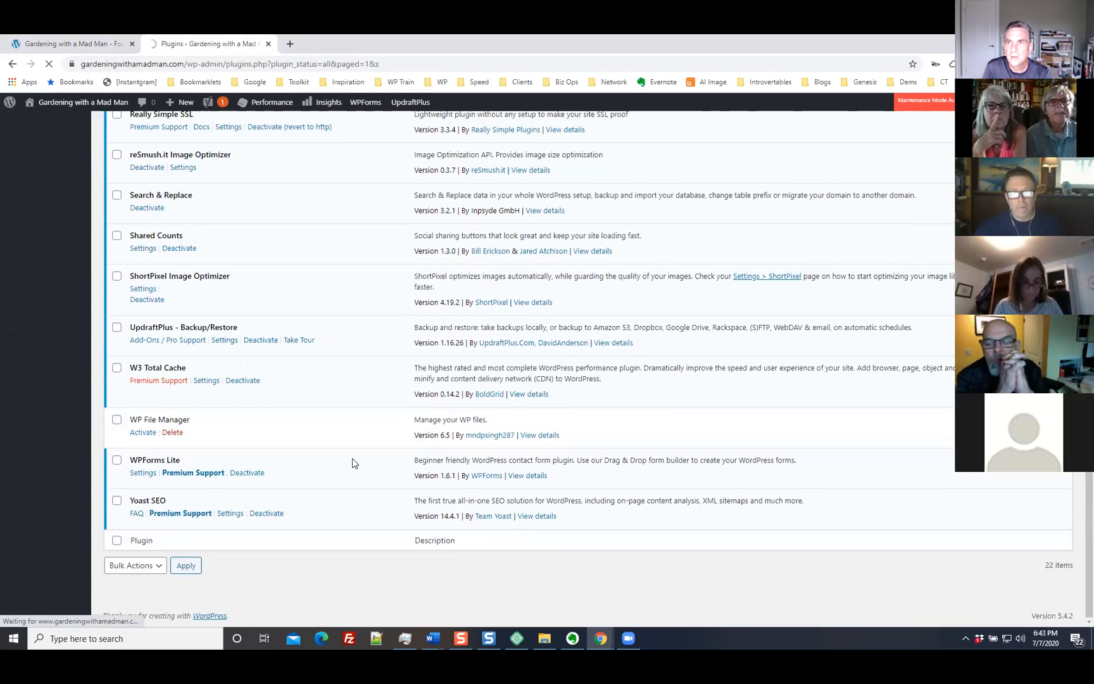
{"action": "scroll", "coordinate": [353, 463], "scroll_direction": "up", "scroll_amount": 2}
{"action": "scroll", "coordinate": [353, 462], "scroll_direction": "up", "scroll_amount": 1}
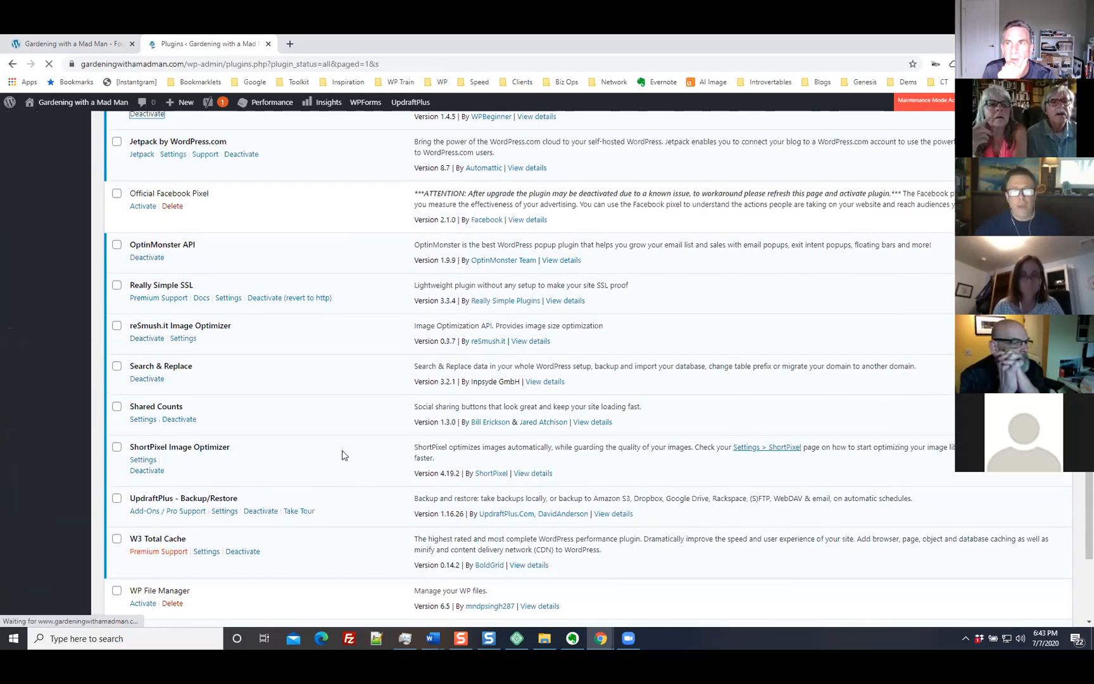
{"action": "scroll", "coordinate": [402, 489], "scroll_direction": "down", "scroll_amount": 10}
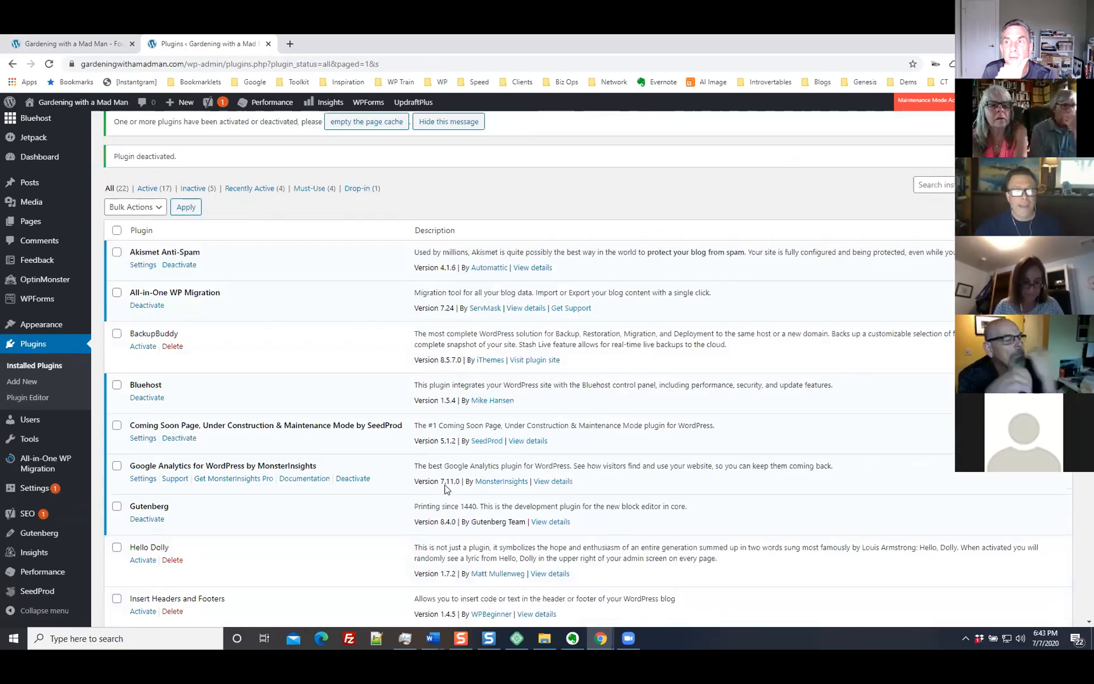
{"action": "scroll", "coordinate": [403, 489], "scroll_direction": "down", "scroll_amount": 3}
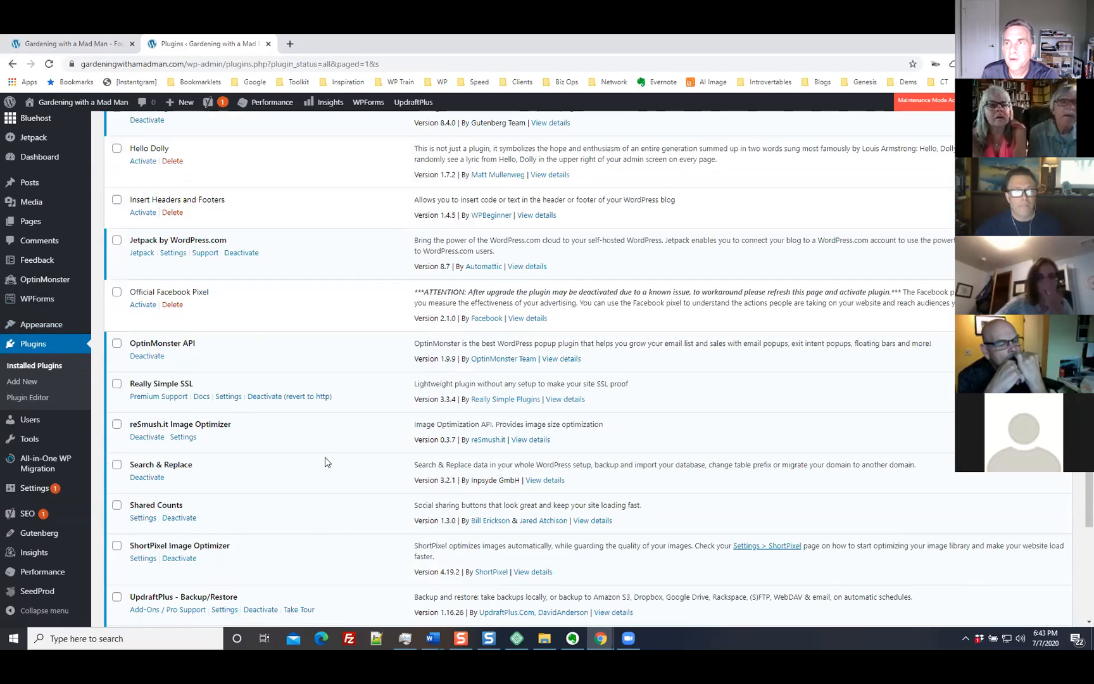
{"action": "left_click", "coordinate": [158, 357]}
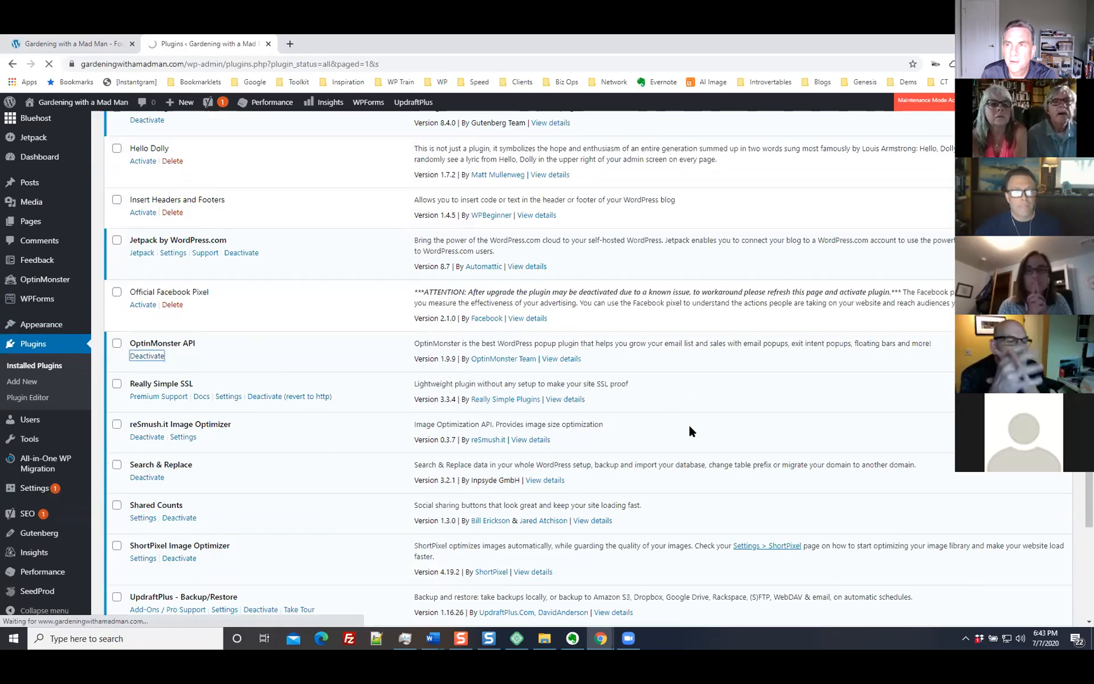
{"action": "scroll", "coordinate": [689, 425], "scroll_direction": "down", "scroll_amount": 2}
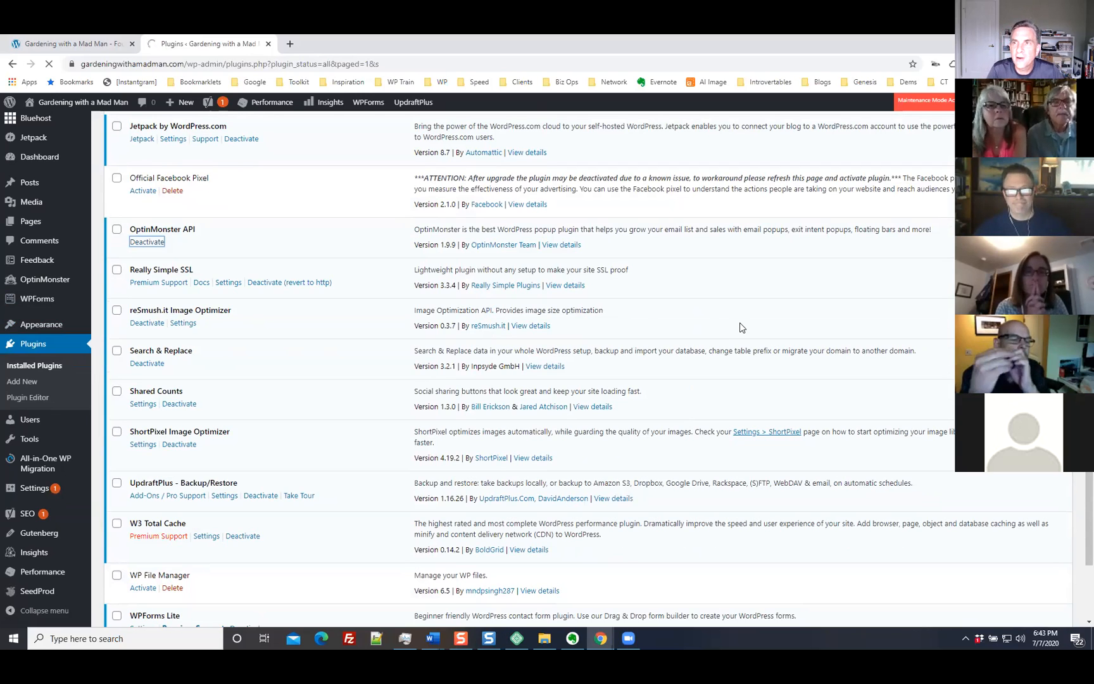
{"action": "scroll", "coordinate": [740, 323], "scroll_direction": "down", "scroll_amount": 1}
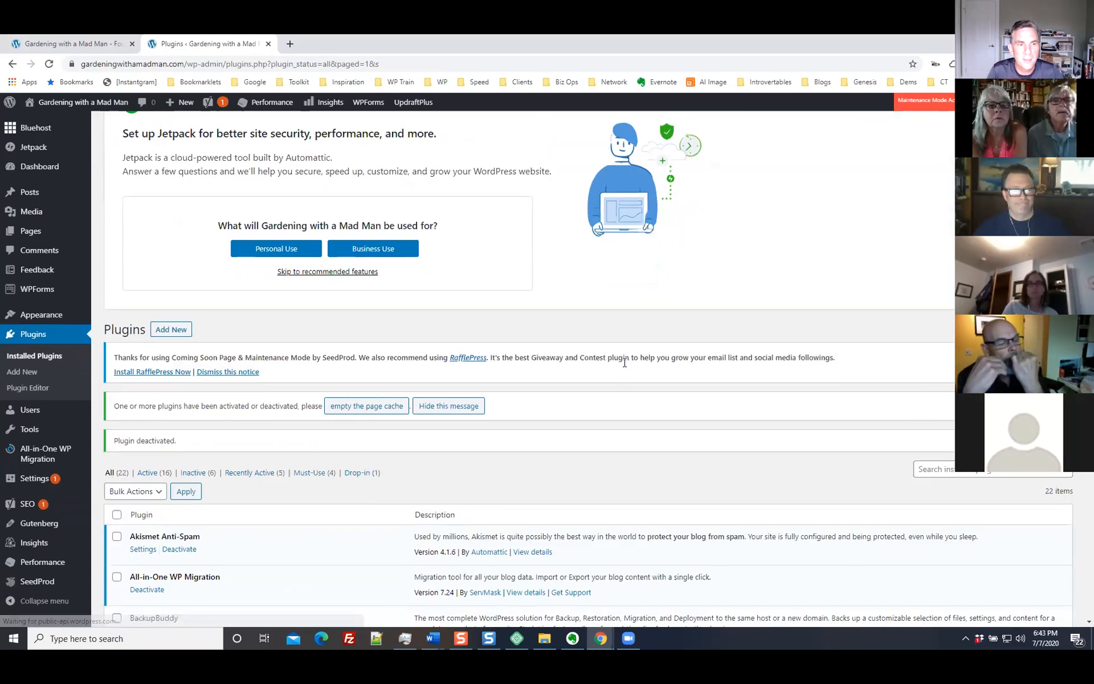
Step: Deactivate the ShortPixel Image Optimizer, W3 Total Cache, WPForms Lite and reSmush.it Image Optimizer plugins together with one bulk action
{"action": "scroll", "coordinate": [624, 362], "scroll_direction": "down", "scroll_amount": 10}
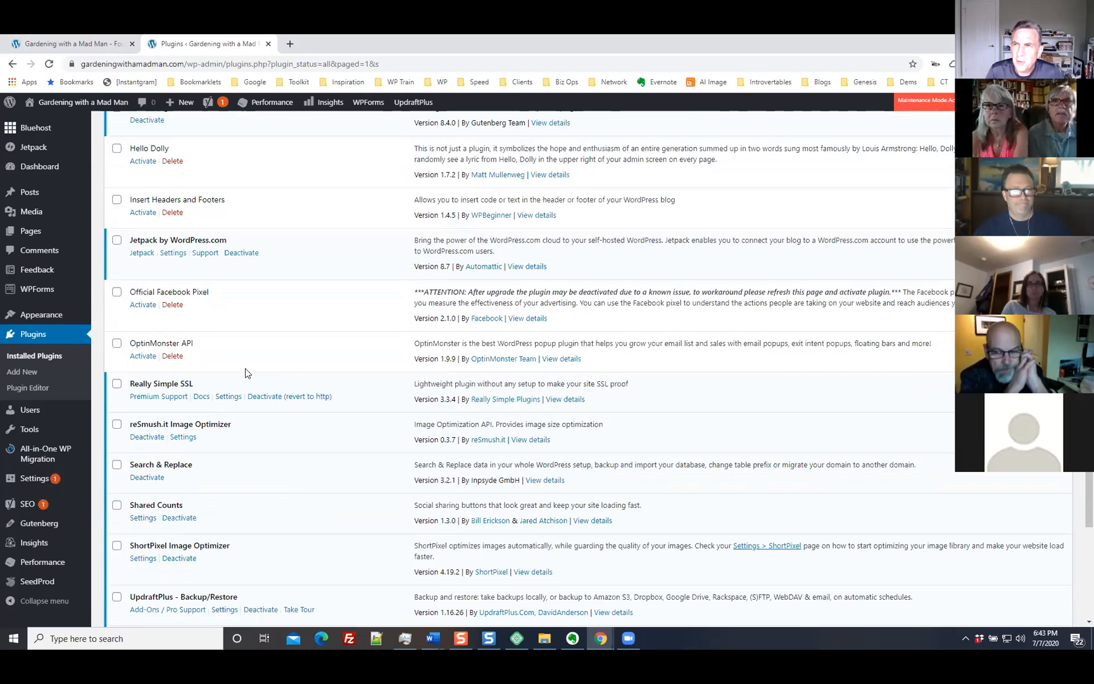
{"action": "scroll", "coordinate": [227, 387], "scroll_direction": "down", "scroll_amount": 1}
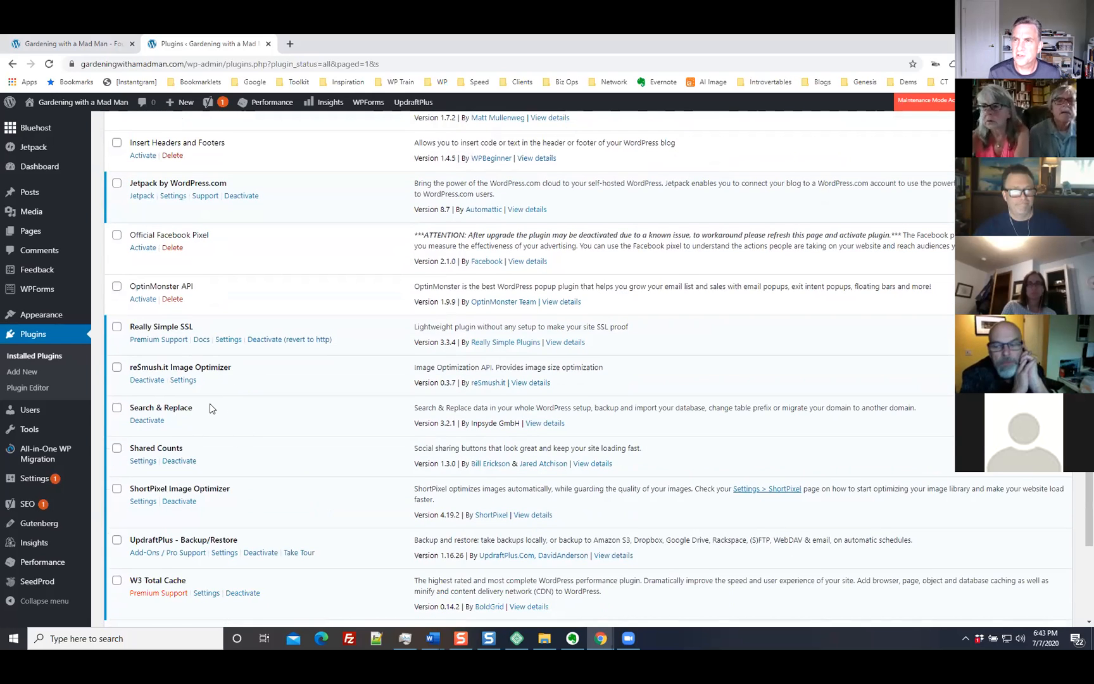
{"action": "scroll", "coordinate": [211, 407], "scroll_direction": "down", "scroll_amount": 2}
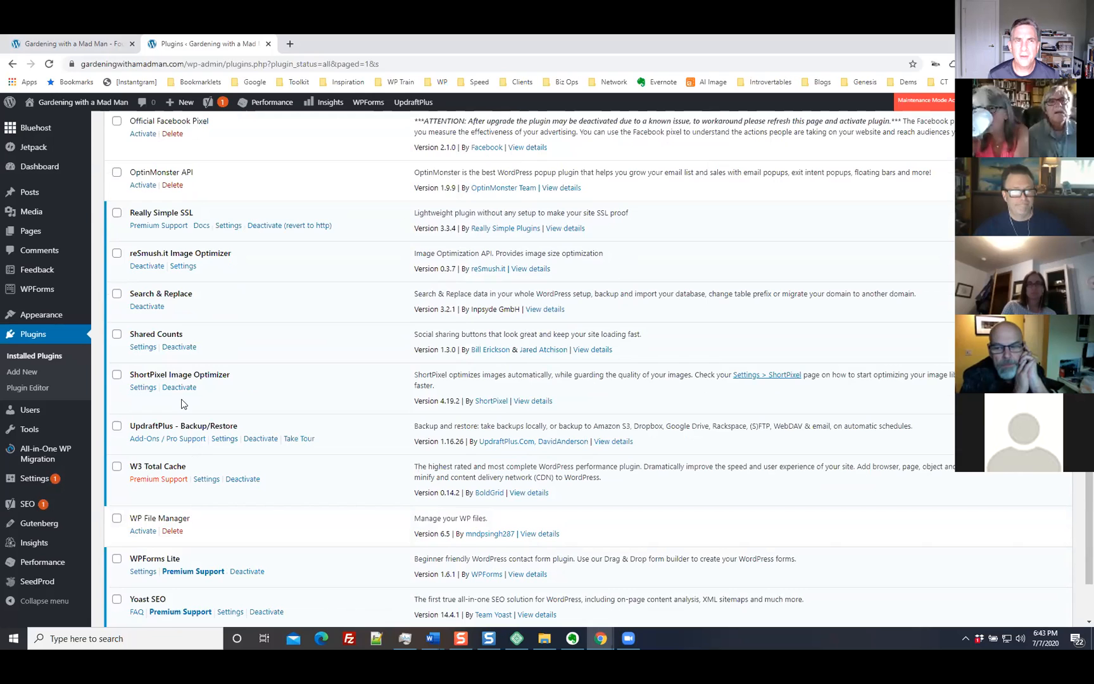
{"action": "left_click", "coordinate": [117, 375]}
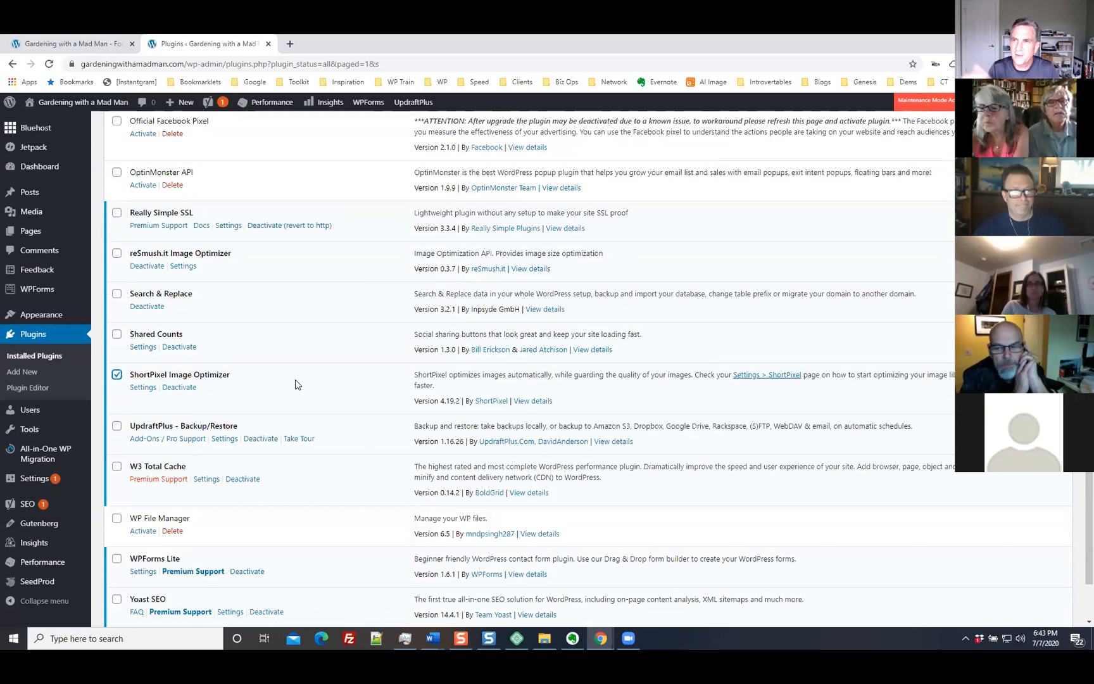
{"action": "scroll", "coordinate": [399, 434], "scroll_direction": "down", "scroll_amount": 2}
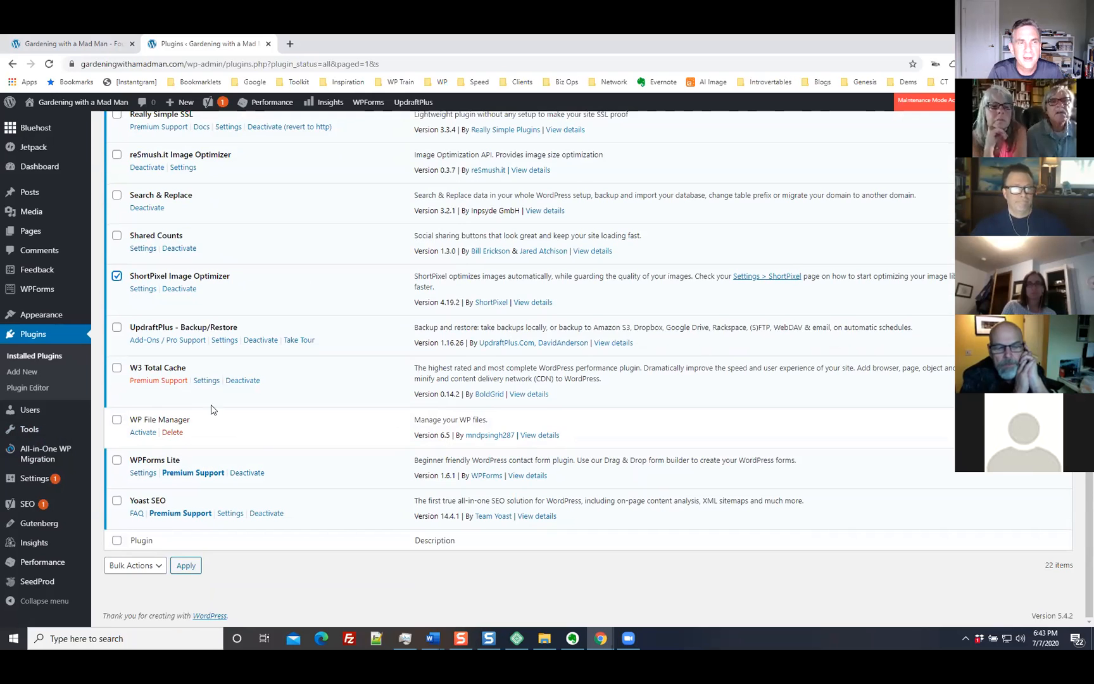
{"action": "left_click", "coordinate": [117, 369]}
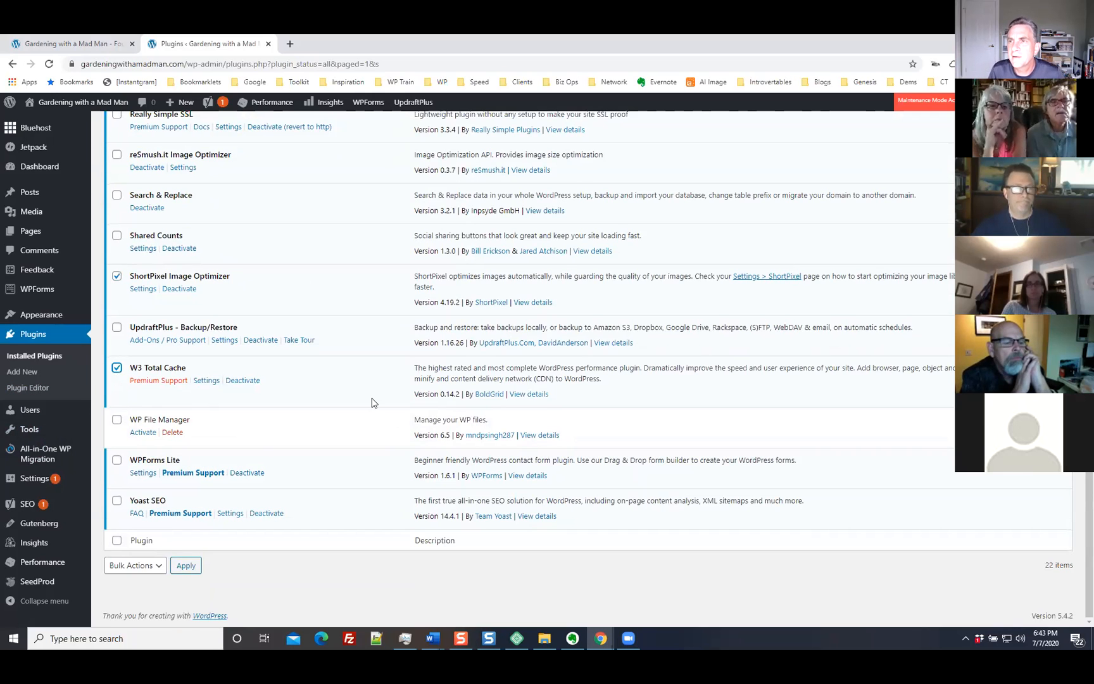
{"action": "scroll", "coordinate": [365, 461], "scroll_direction": "up", "scroll_amount": 2}
{"action": "scroll", "coordinate": [364, 461], "scroll_direction": "down", "scroll_amount": 1}
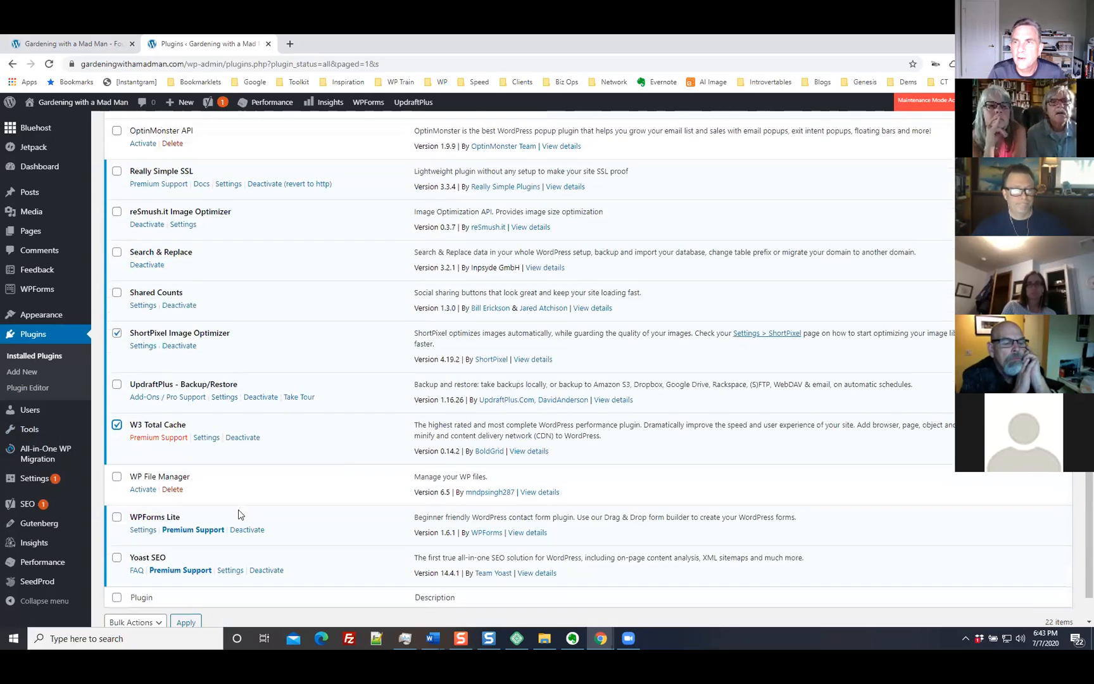
{"action": "left_click", "coordinate": [117, 519]}
{"action": "scroll", "coordinate": [378, 455], "scroll_direction": "up", "scroll_amount": 4}
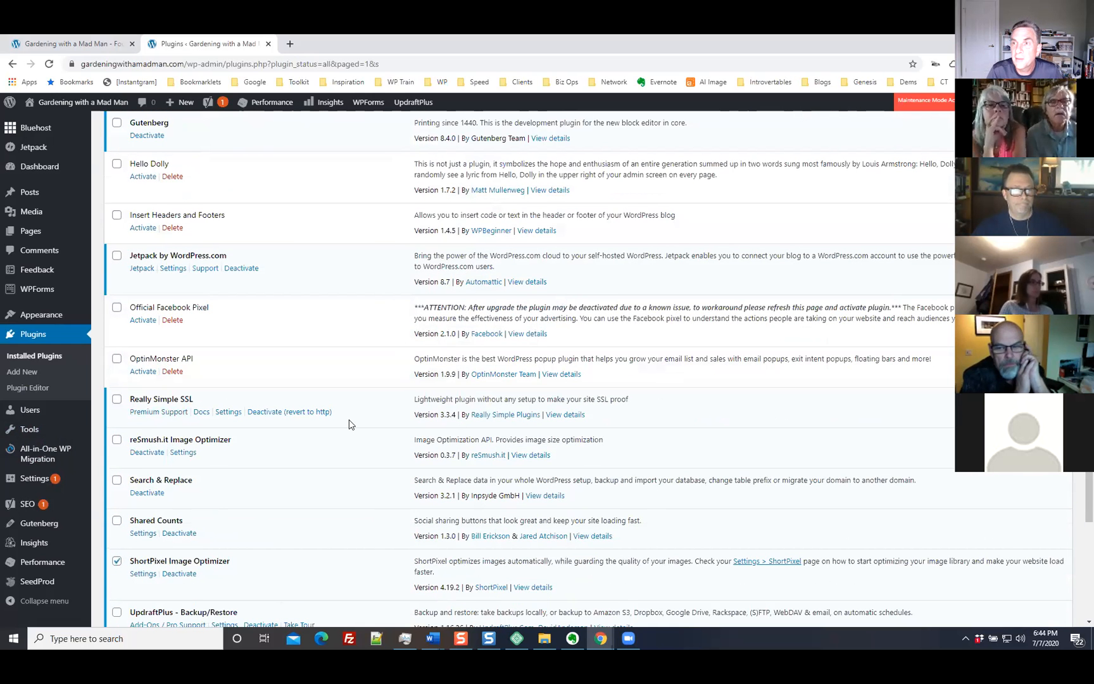
{"action": "left_click", "coordinate": [117, 439]}
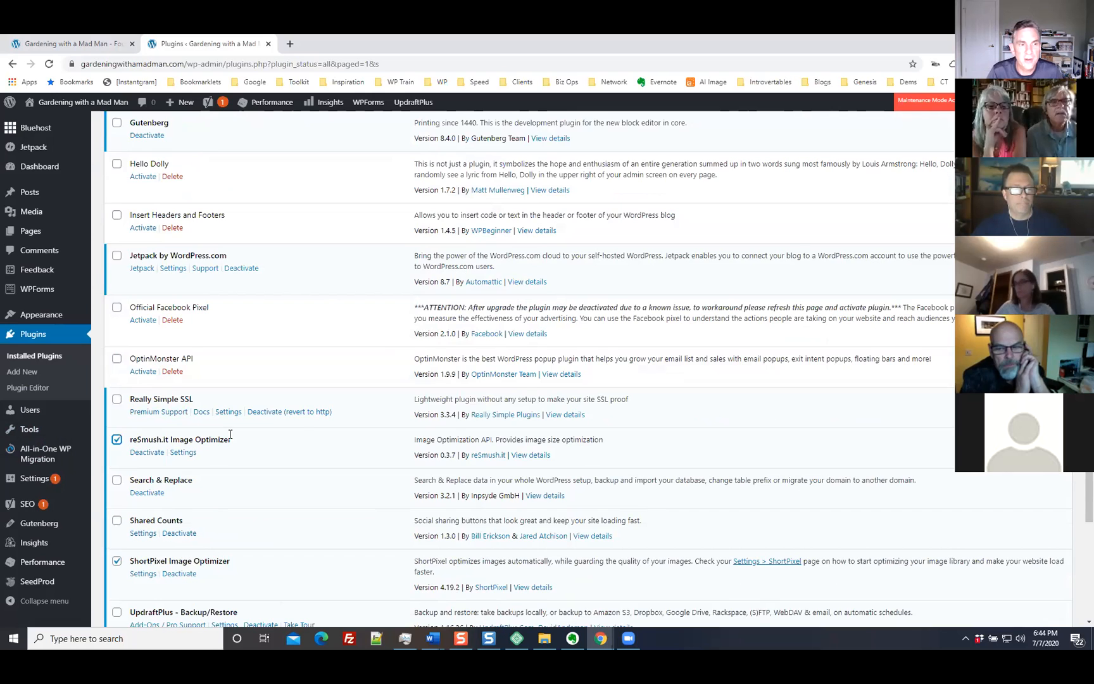
{"action": "scroll", "coordinate": [293, 430], "scroll_direction": "up", "scroll_amount": 3}
{"action": "scroll", "coordinate": [460, 376], "scroll_direction": "up", "scroll_amount": 3}
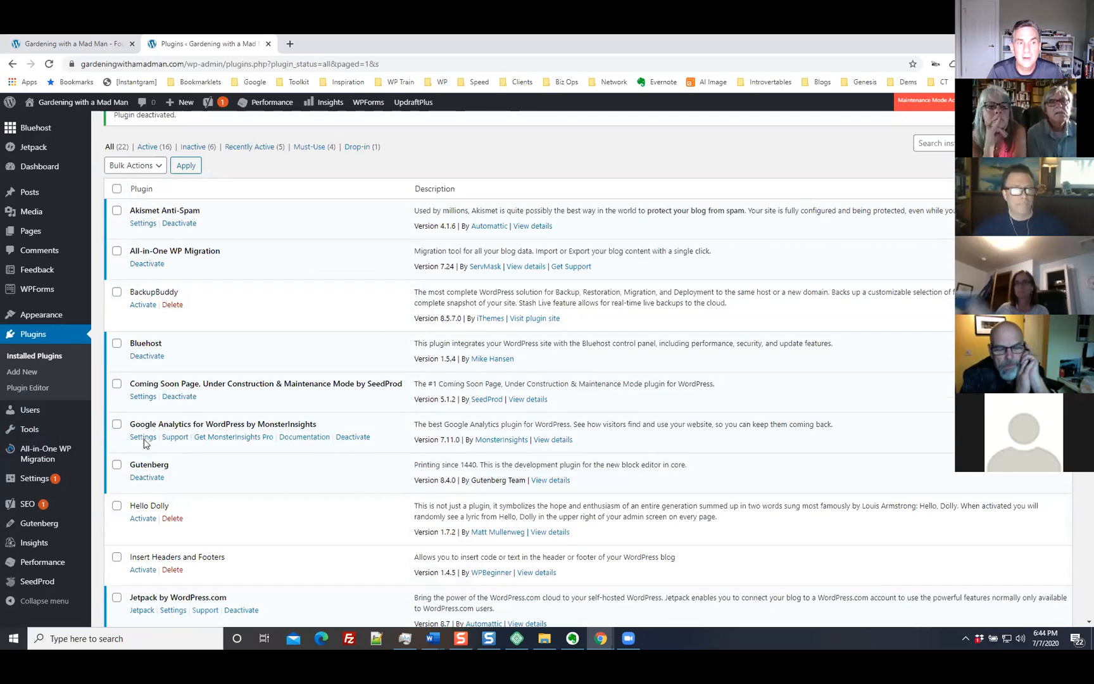
{"action": "scroll", "coordinate": [366, 431], "scroll_direction": "up", "scroll_amount": 2}
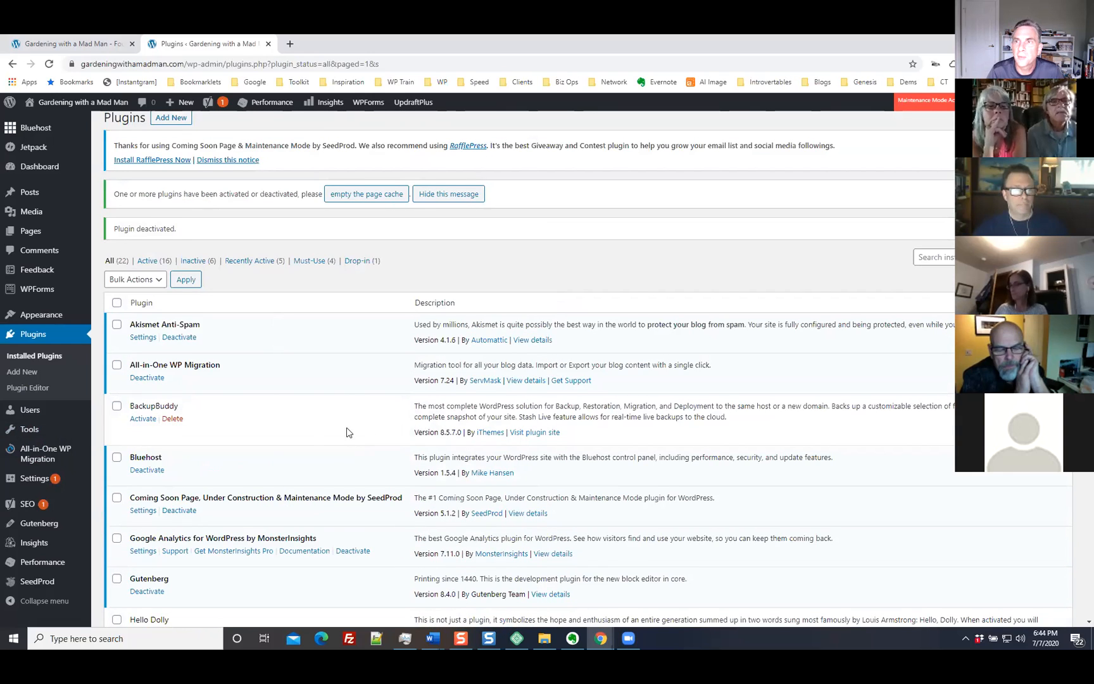
{"action": "left_click", "coordinate": [155, 280]}
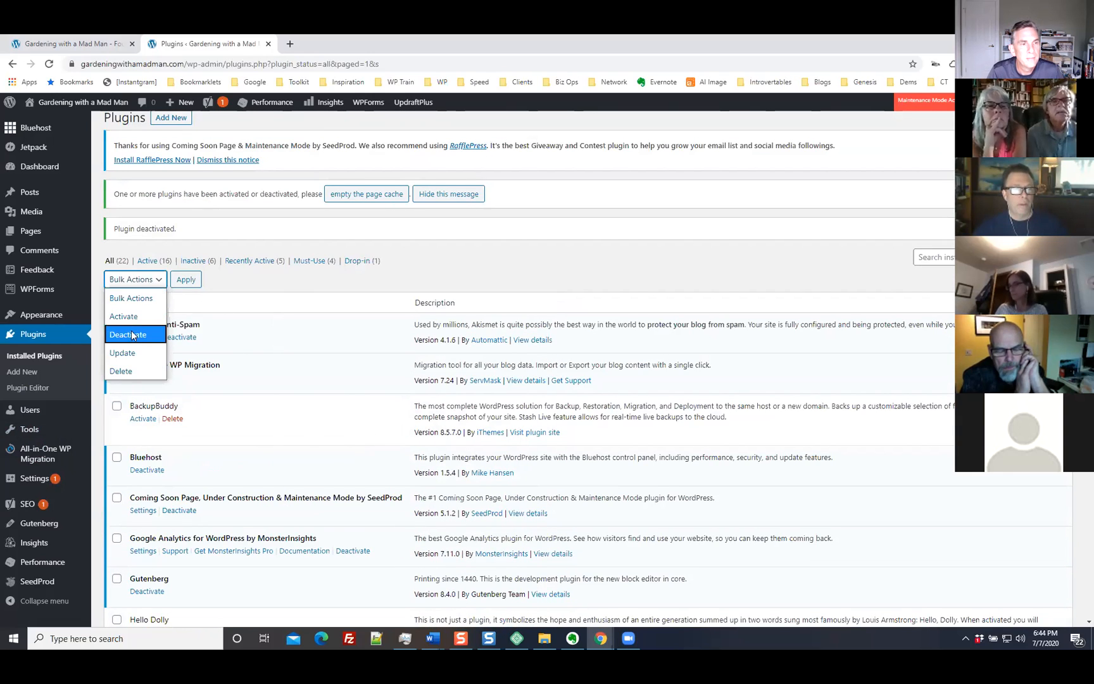
{"action": "left_click", "coordinate": [130, 334]}
{"action": "left_click", "coordinate": [186, 280]}
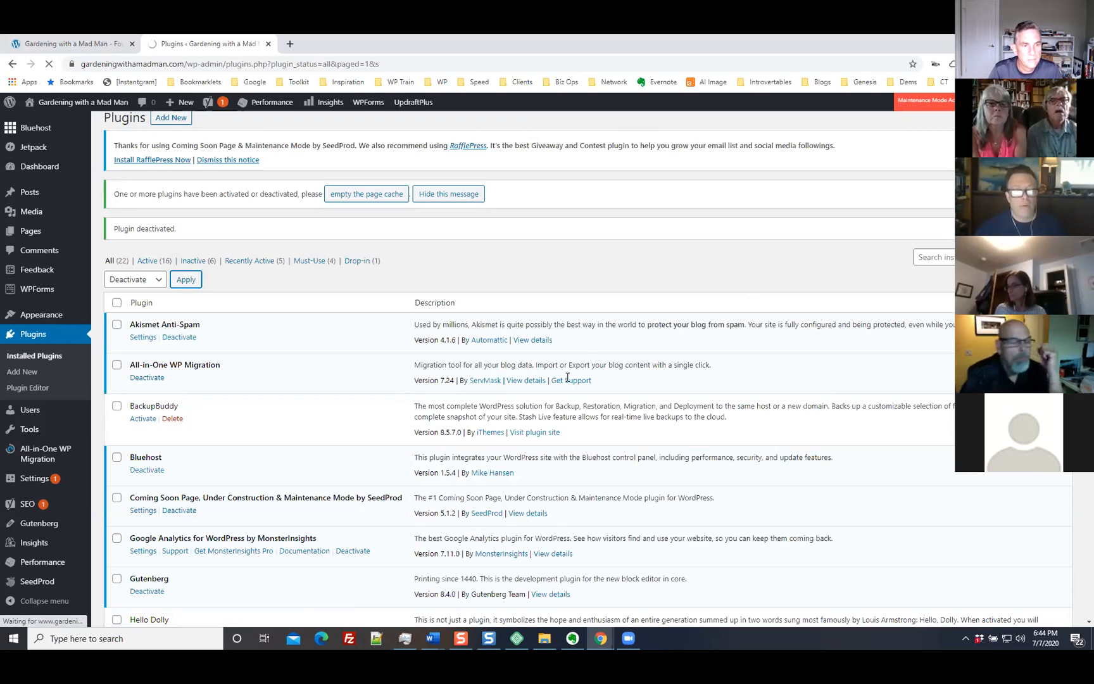
Step: Look through the installed plugins list to check which plugins are active or inactive
{"action": "scroll", "coordinate": [662, 399], "scroll_direction": "down", "scroll_amount": 2}
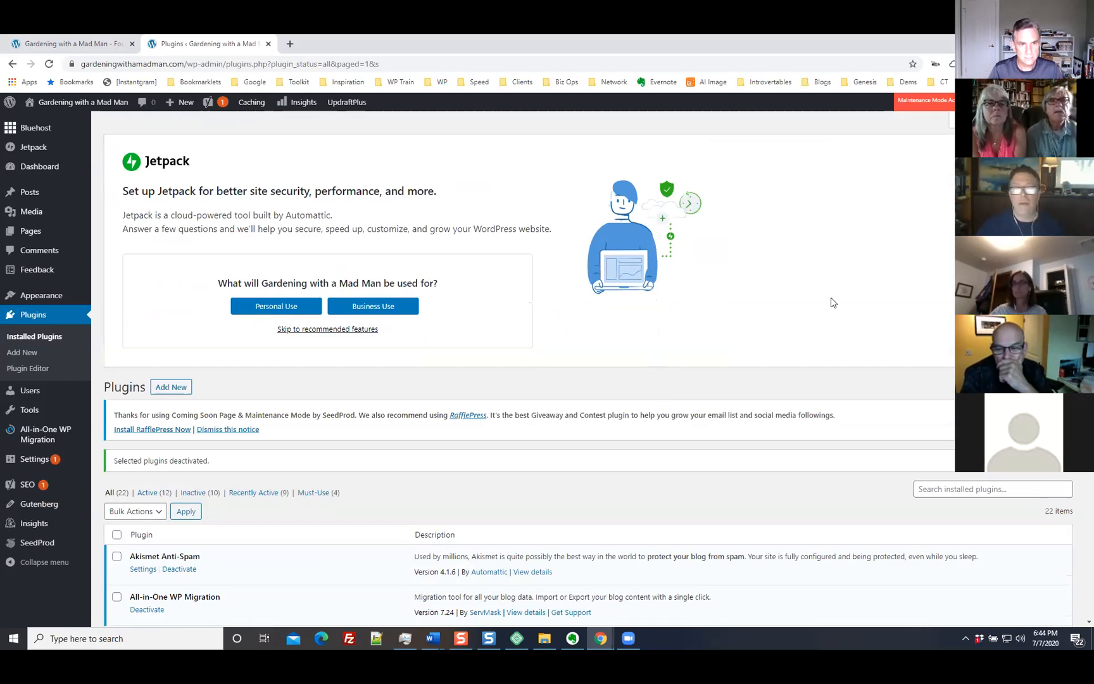
{"action": "scroll", "coordinate": [829, 407], "scroll_direction": "down", "scroll_amount": 10}
{"action": "scroll", "coordinate": [834, 445], "scroll_direction": "up", "scroll_amount": 6}
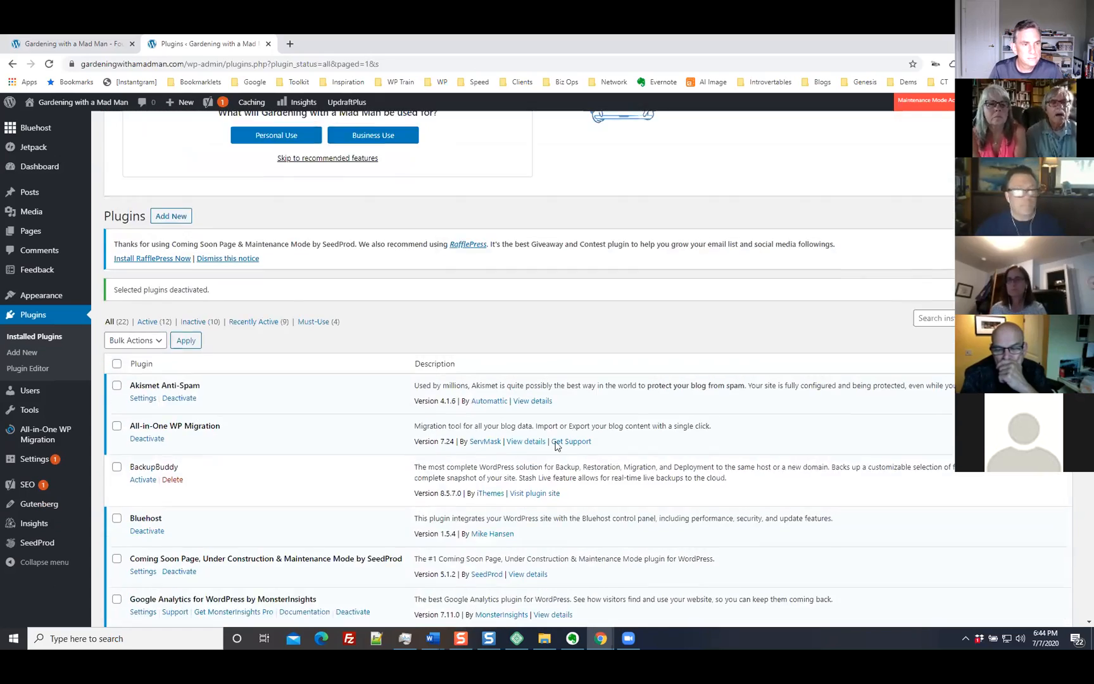
{"action": "scroll", "coordinate": [886, 419], "scroll_direction": "down", "scroll_amount": 4}
{"action": "scroll", "coordinate": [557, 393], "scroll_direction": "up", "scroll_amount": 3}
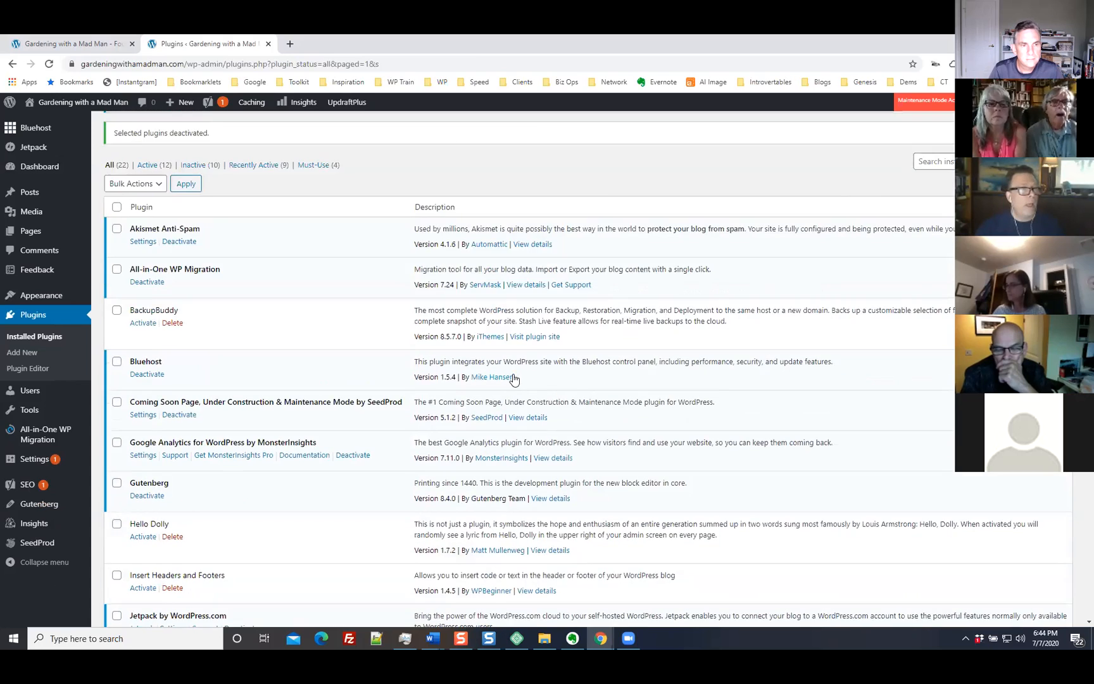
{"action": "scroll", "coordinate": [403, 328], "scroll_direction": "up", "scroll_amount": 4}
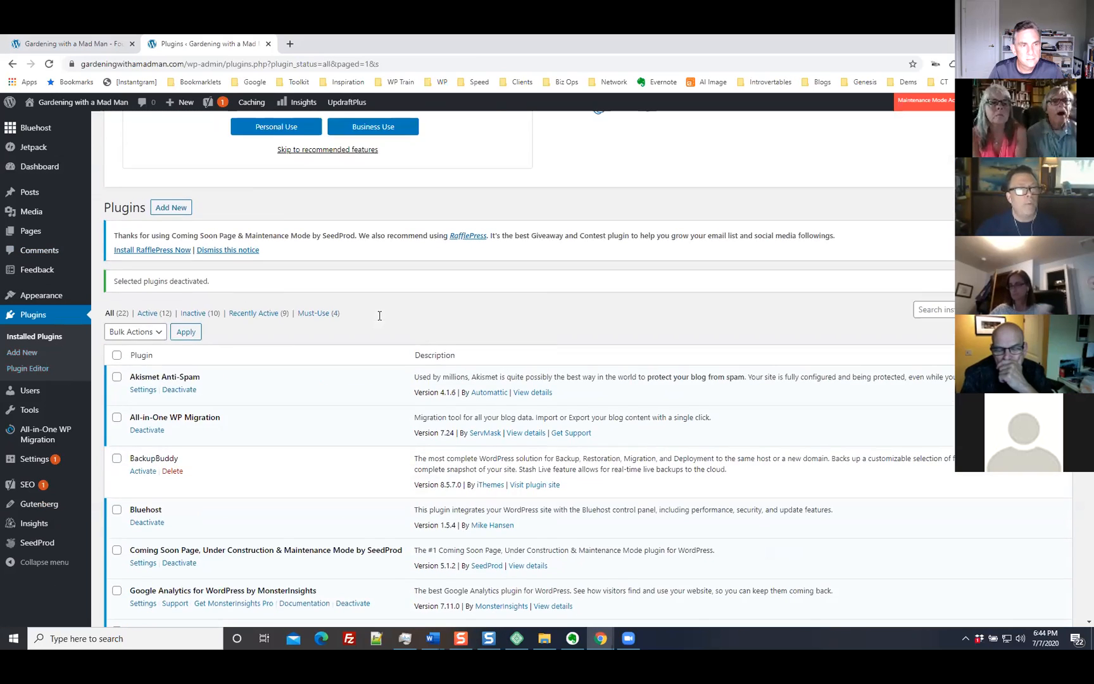
{"action": "scroll", "coordinate": [327, 383], "scroll_direction": "down", "scroll_amount": 1}
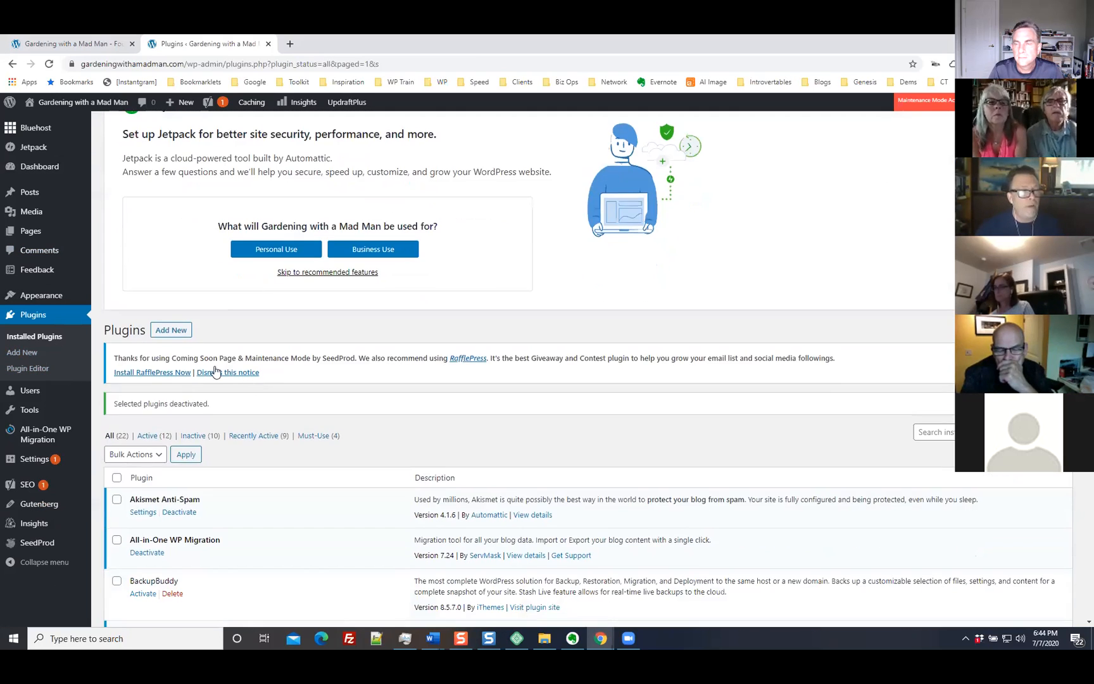
Step: Search the plugin directory for "fluent forms" and install the Contact Form Plugin – WP Fluent Forms
{"action": "left_click", "coordinate": [180, 330]}
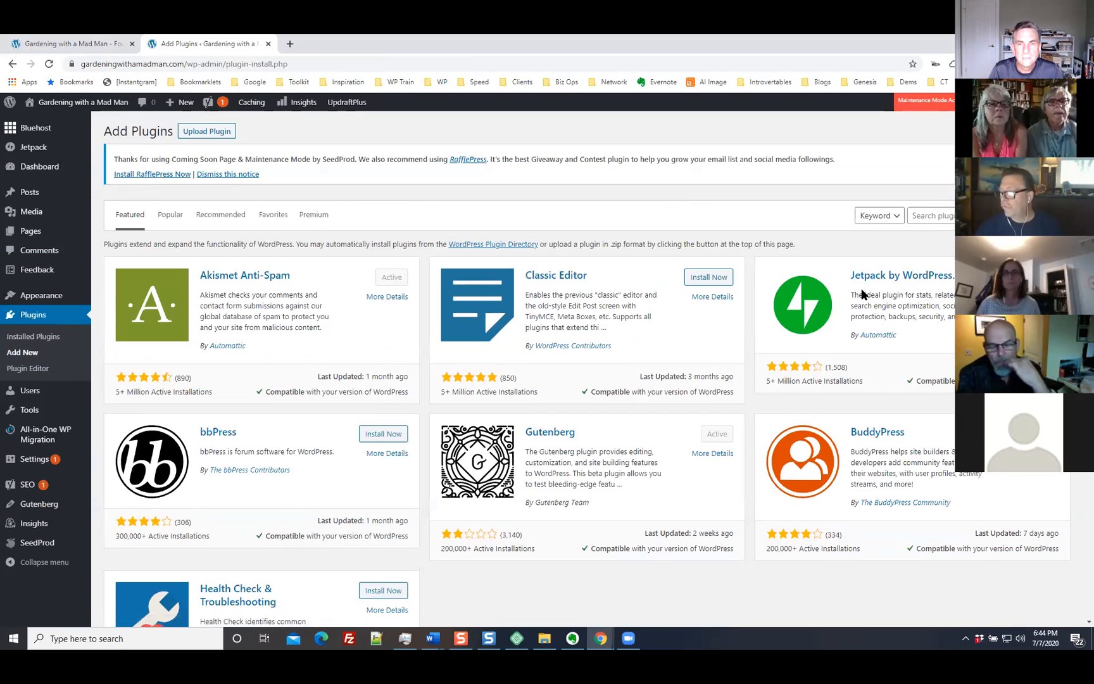
{"action": "left_click", "coordinate": [943, 214]}
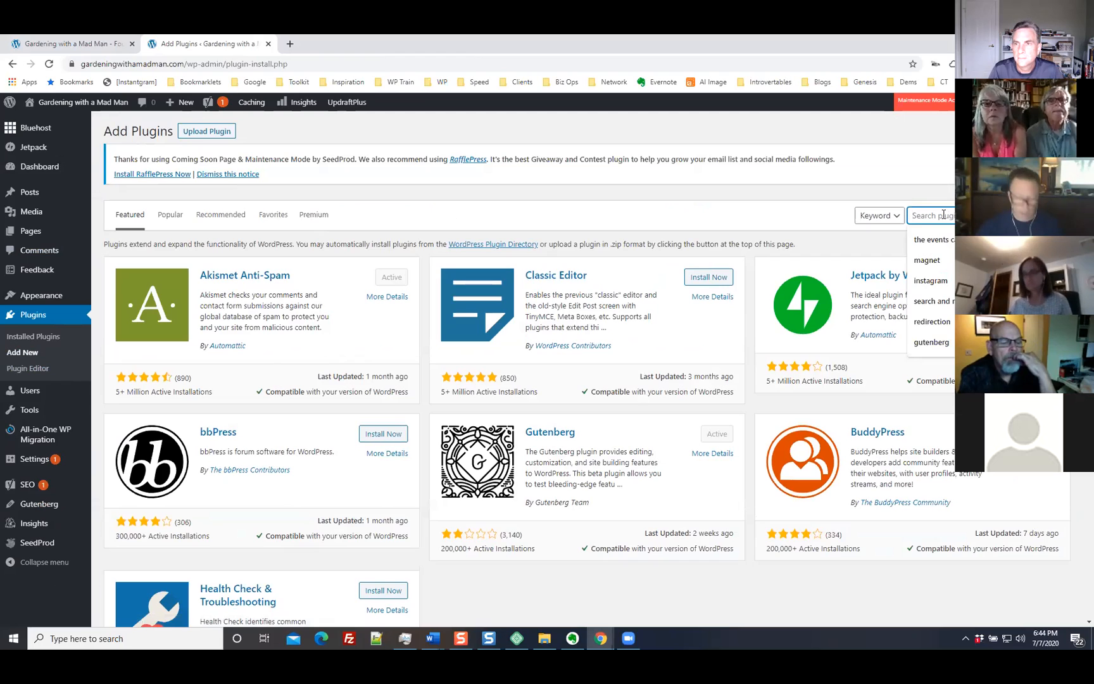
{"action": "type", "text": "fluent forms"}
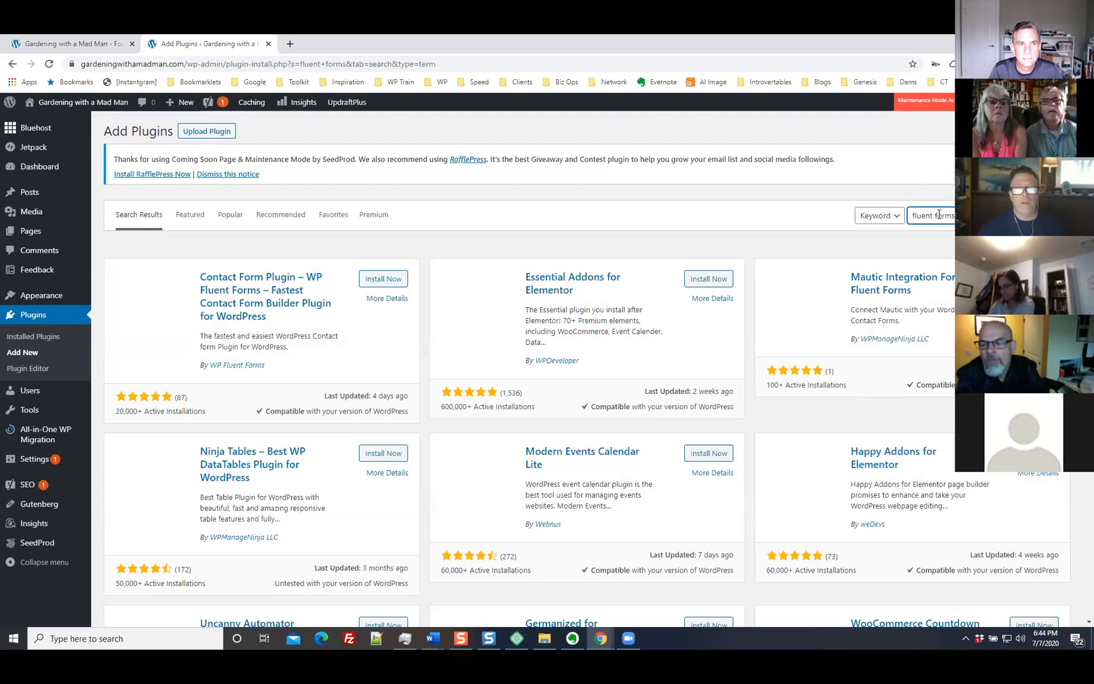
{"action": "left_click", "coordinate": [380, 279]}
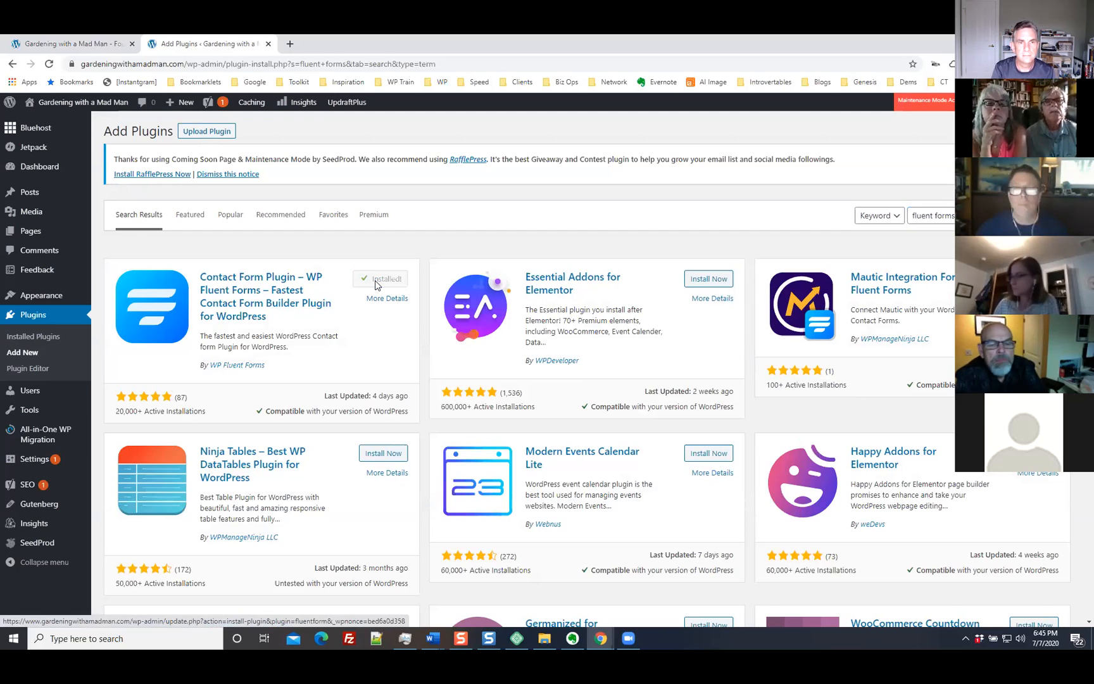
Step: Find GenerateBlocks in the plugin directory by searching for "generateblocks" and install it
{"action": "left_click", "coordinate": [933, 208]}
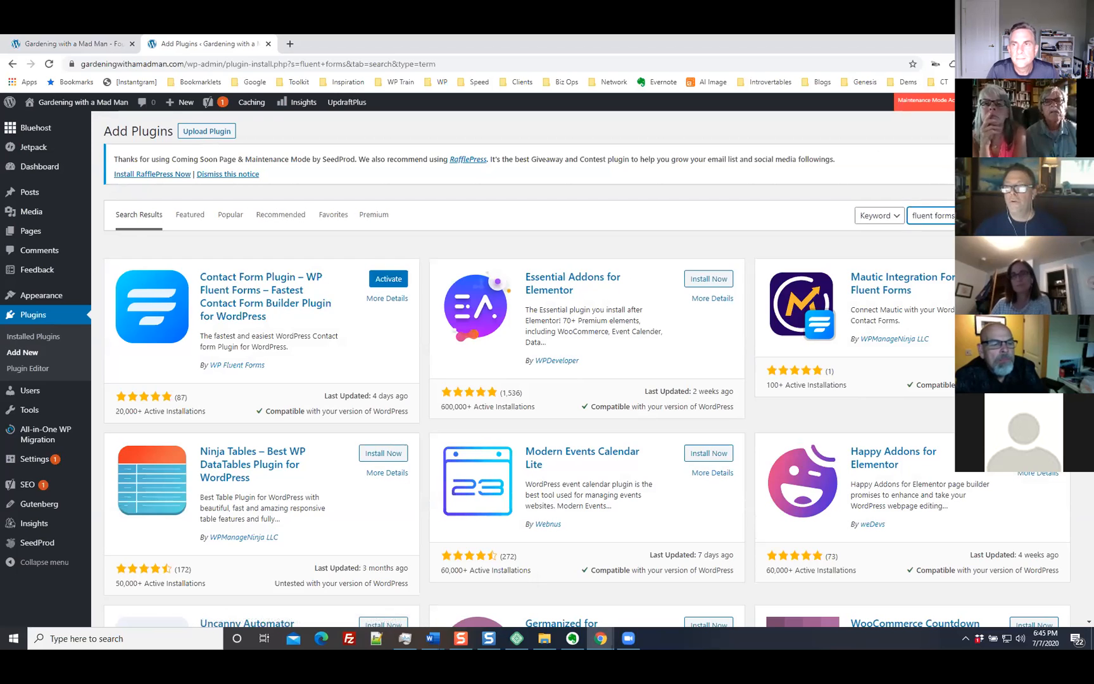
{"action": "left_click_drag", "start_coordinate": [952, 216], "coordinate": [910, 217]}
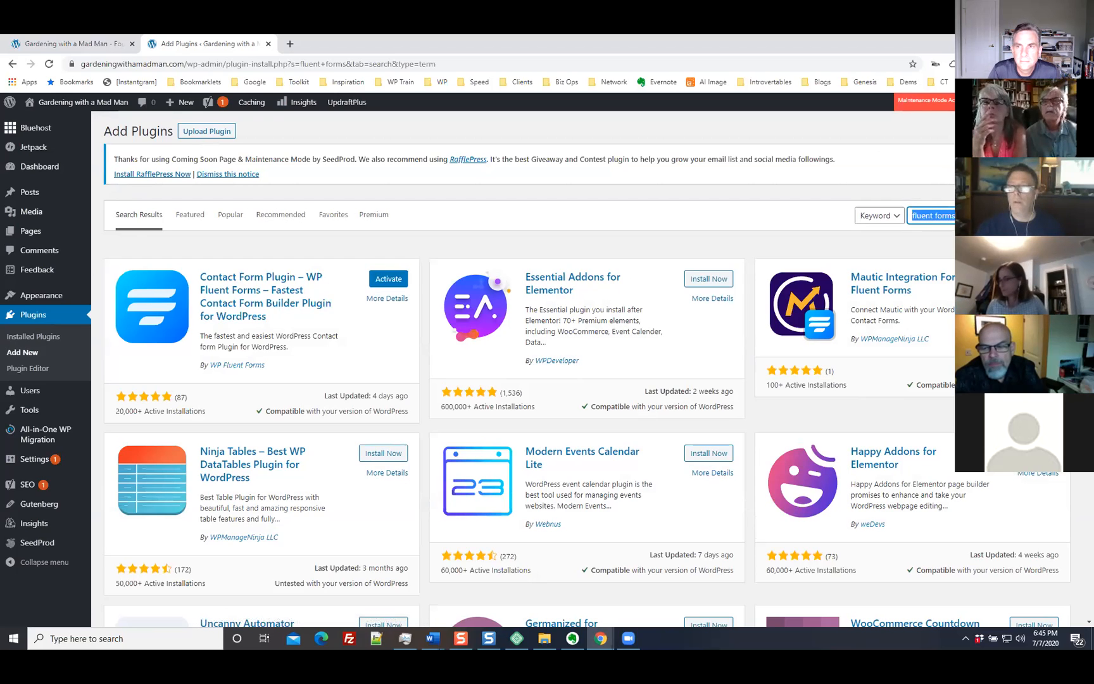
{"action": "type", "text": "ge"}
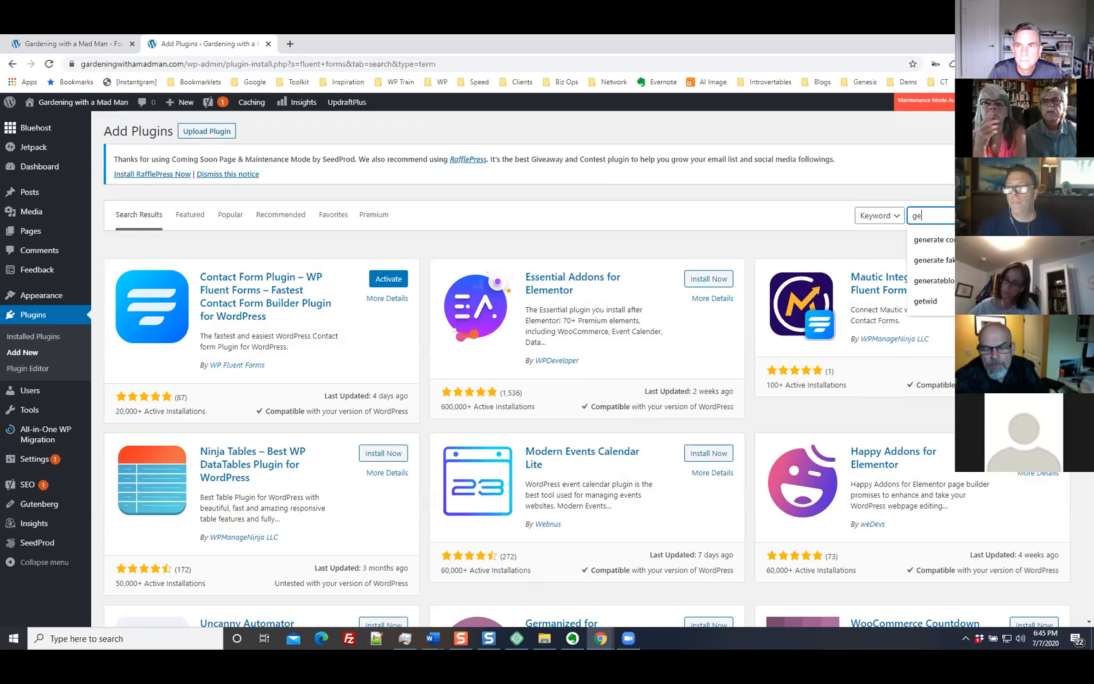
{"action": "type", "text": "nerate"}
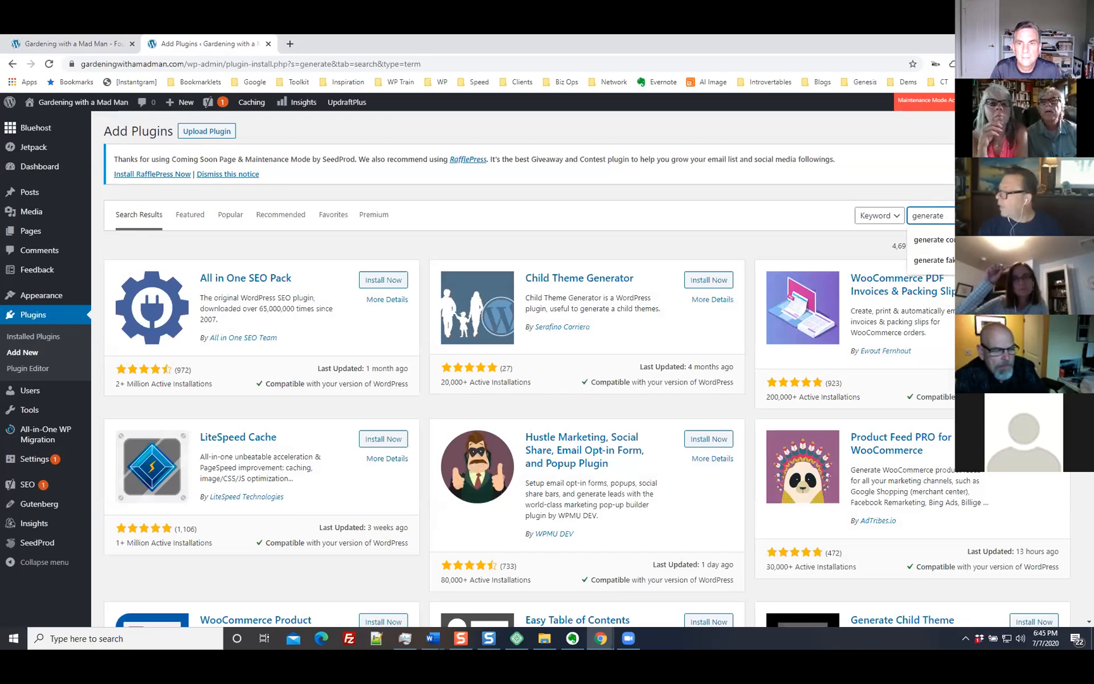
{"action": "key", "text": "Return"}
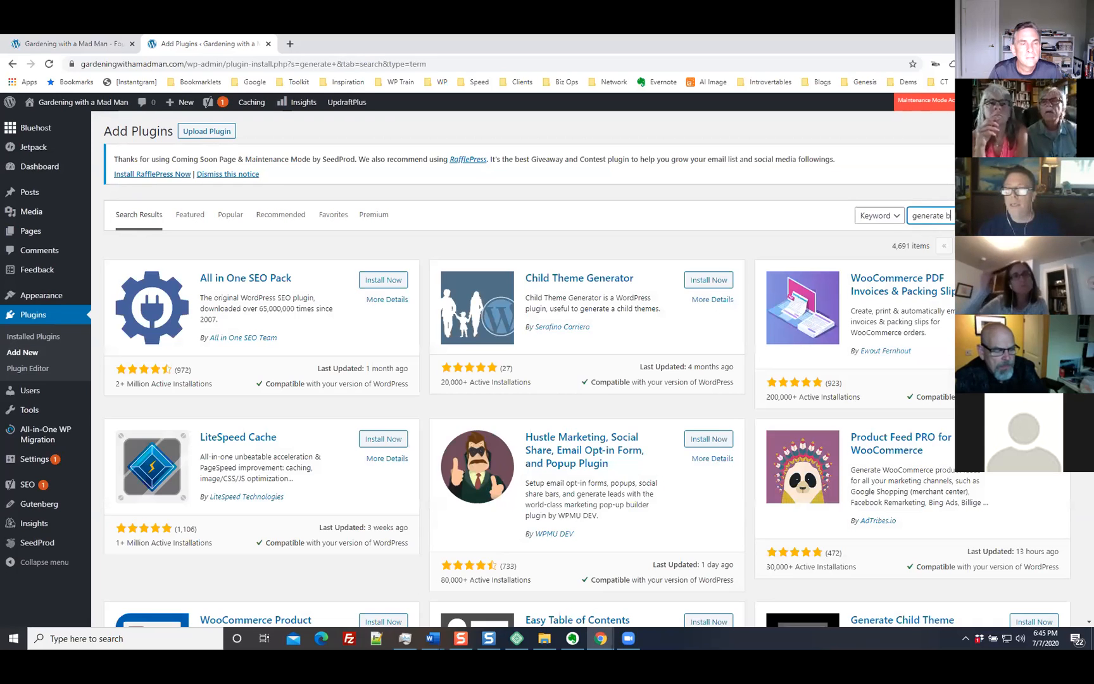
{"action": "type", "text": "cks"}
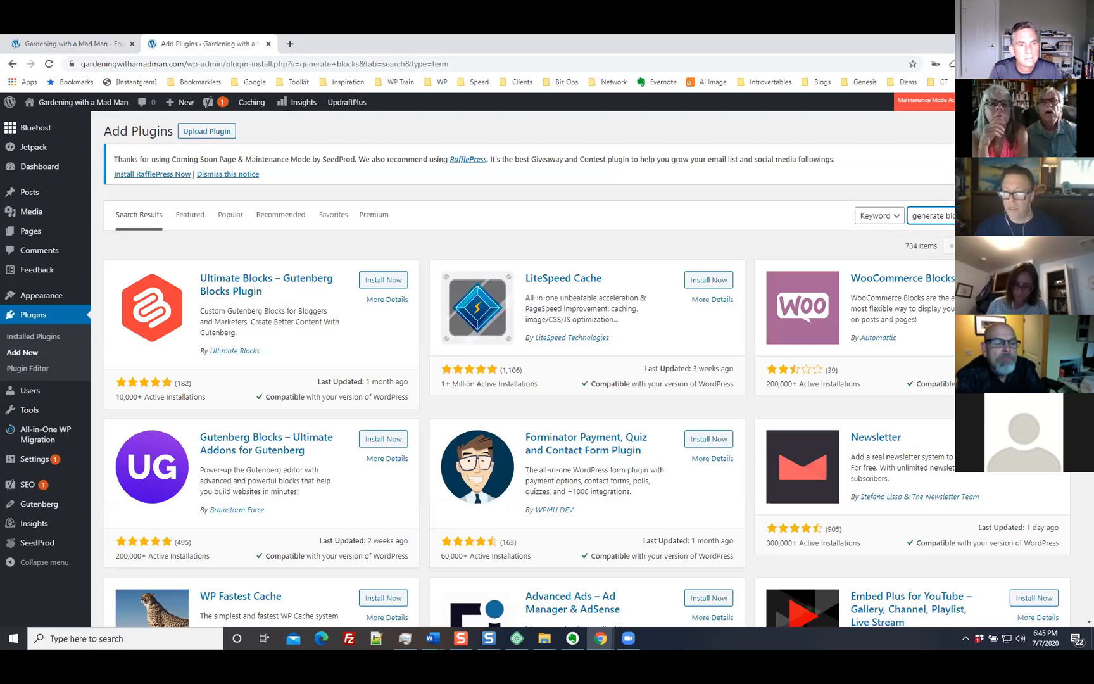
{"action": "scroll", "coordinate": [913, 233], "scroll_direction": "down", "scroll_amount": 3}
{"action": "scroll", "coordinate": [587, 368], "scroll_direction": "up", "scroll_amount": 2}
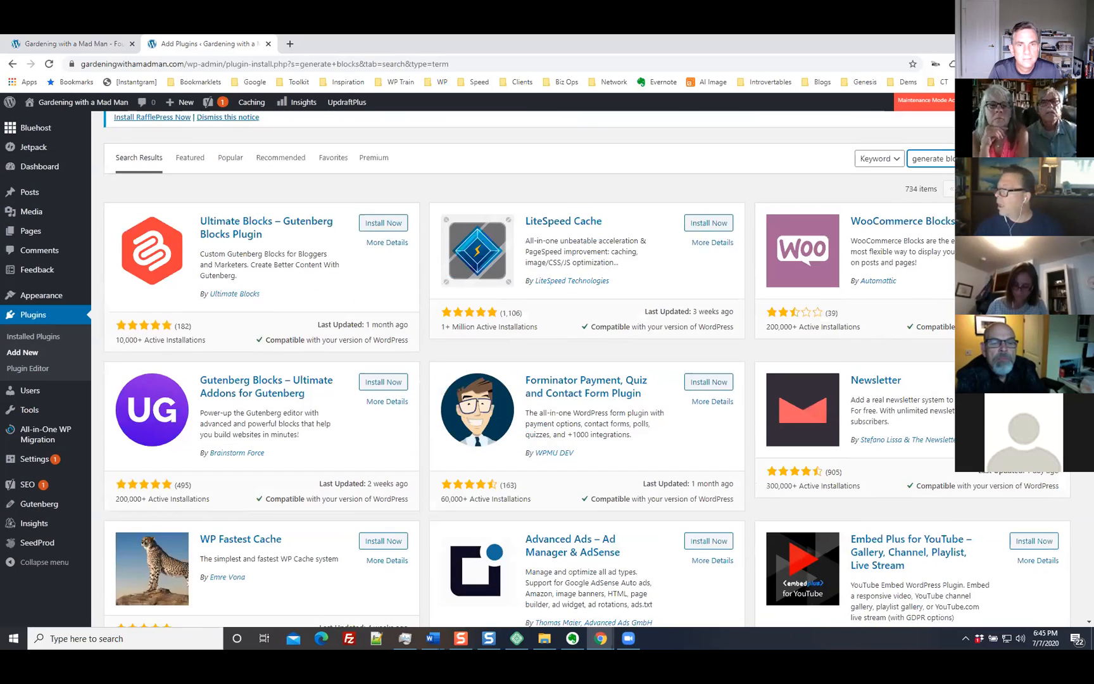
{"action": "scroll", "coordinate": [474, 411], "scroll_direction": "up", "scroll_amount": 1}
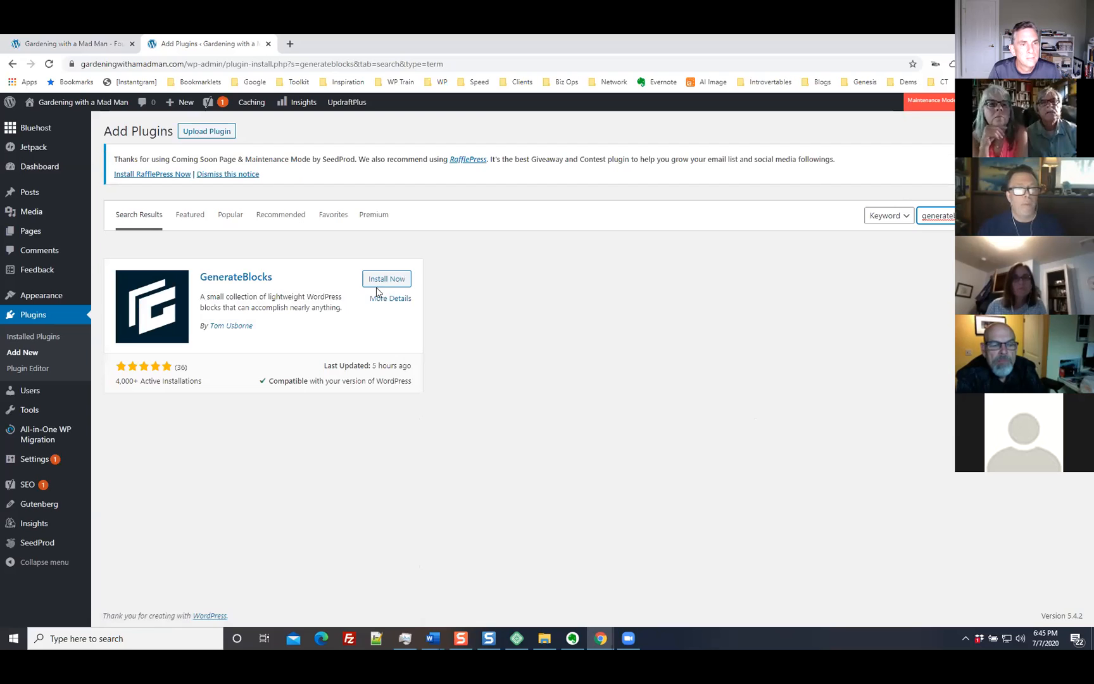
{"action": "left_click", "coordinate": [386, 278]}
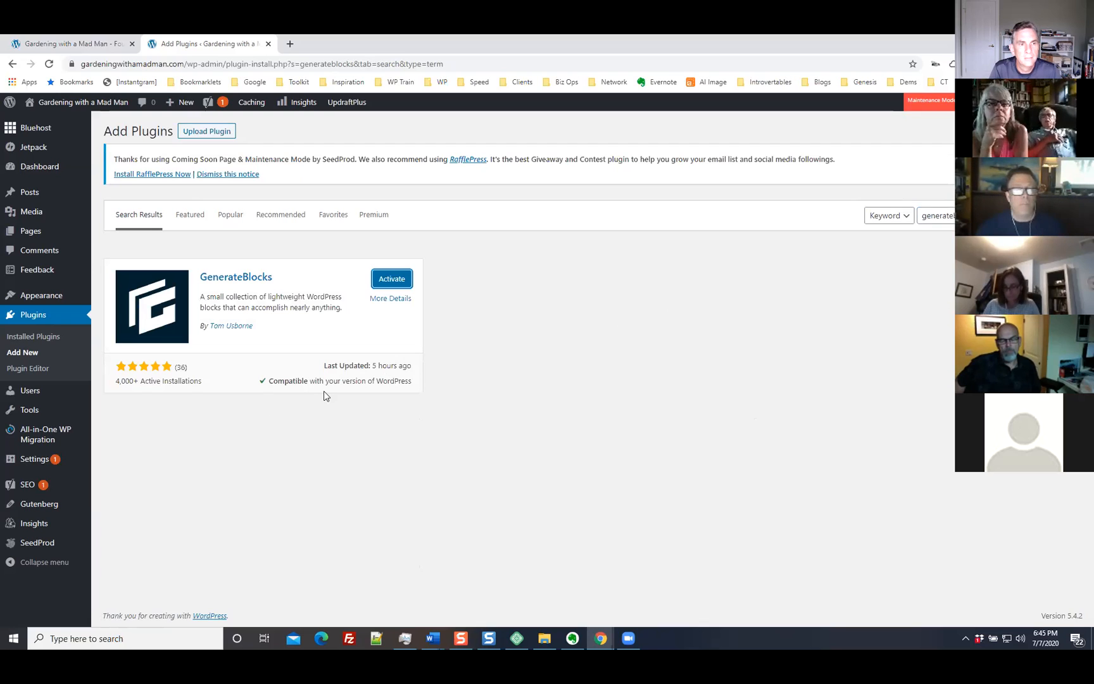
Step: Search the plugin directory for "search and replace" and look through the matching plugins
{"action": "left_click", "coordinate": [66, 352]}
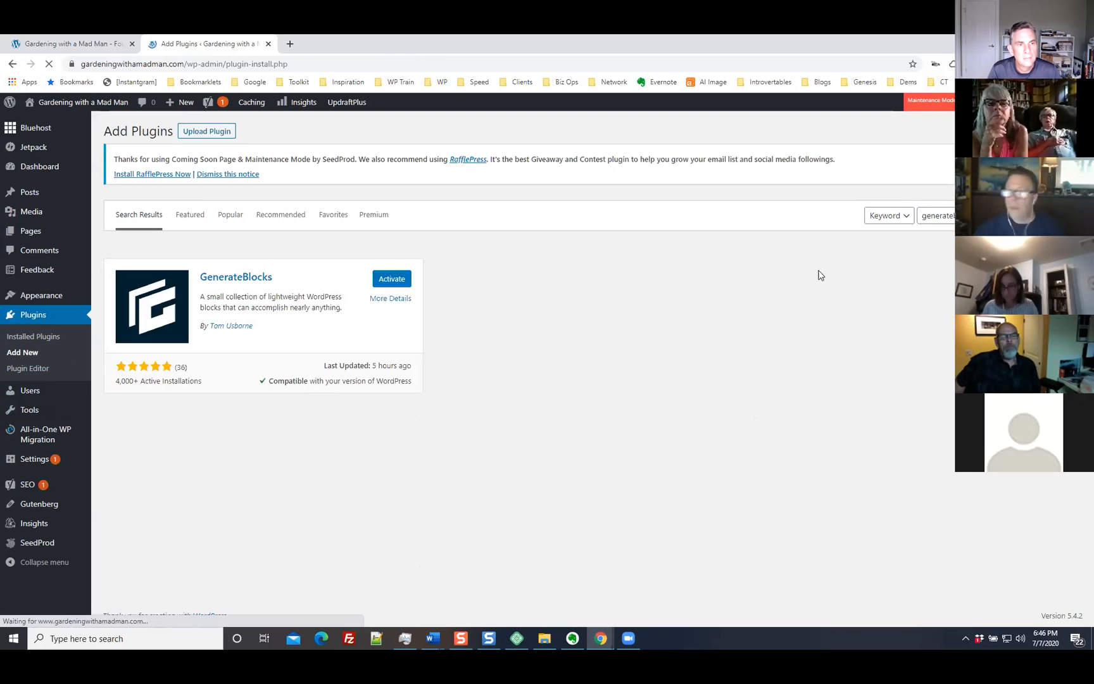
{"action": "left_click", "coordinate": [944, 213]}
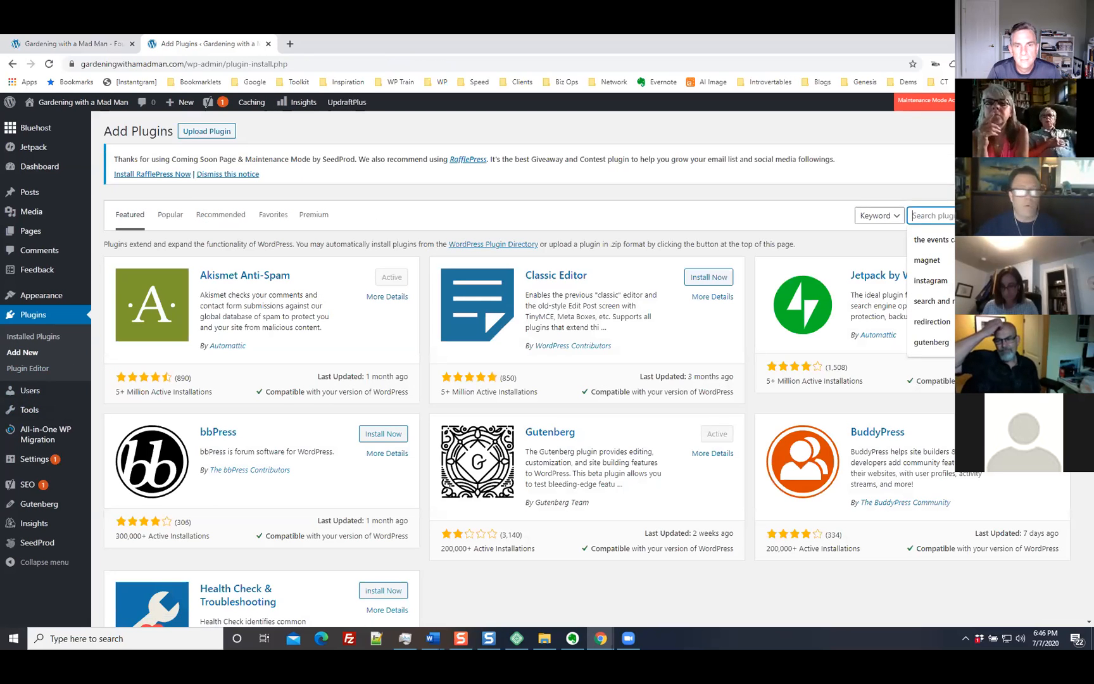
{"action": "type", "text": "search"}
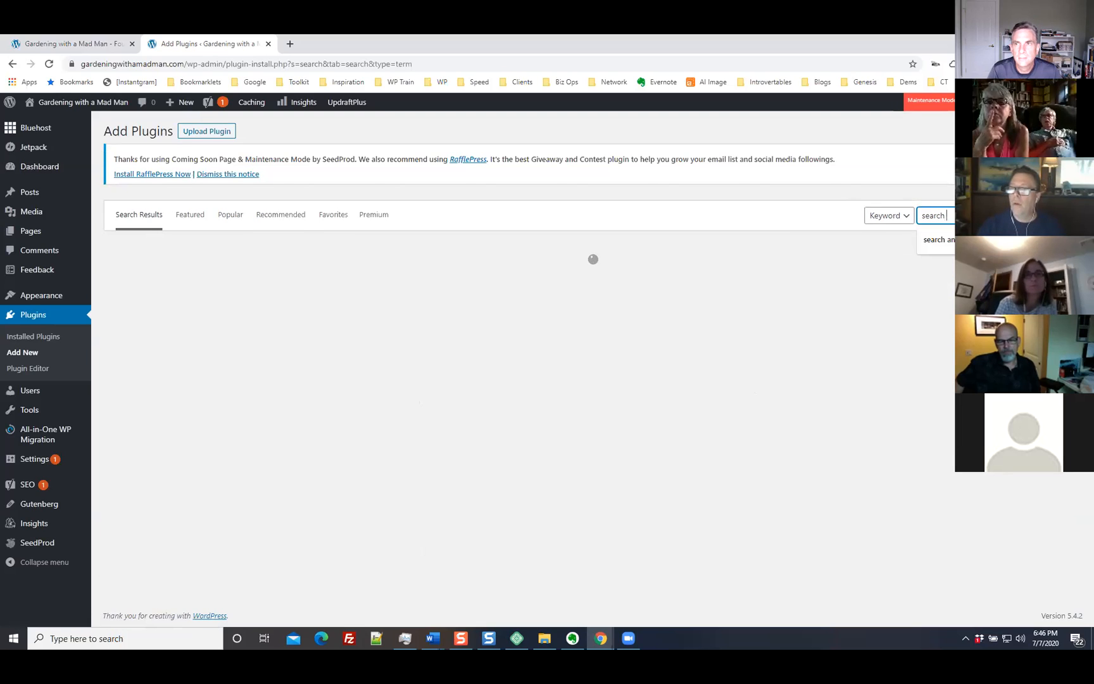
{"action": "type", "text": " and r"}
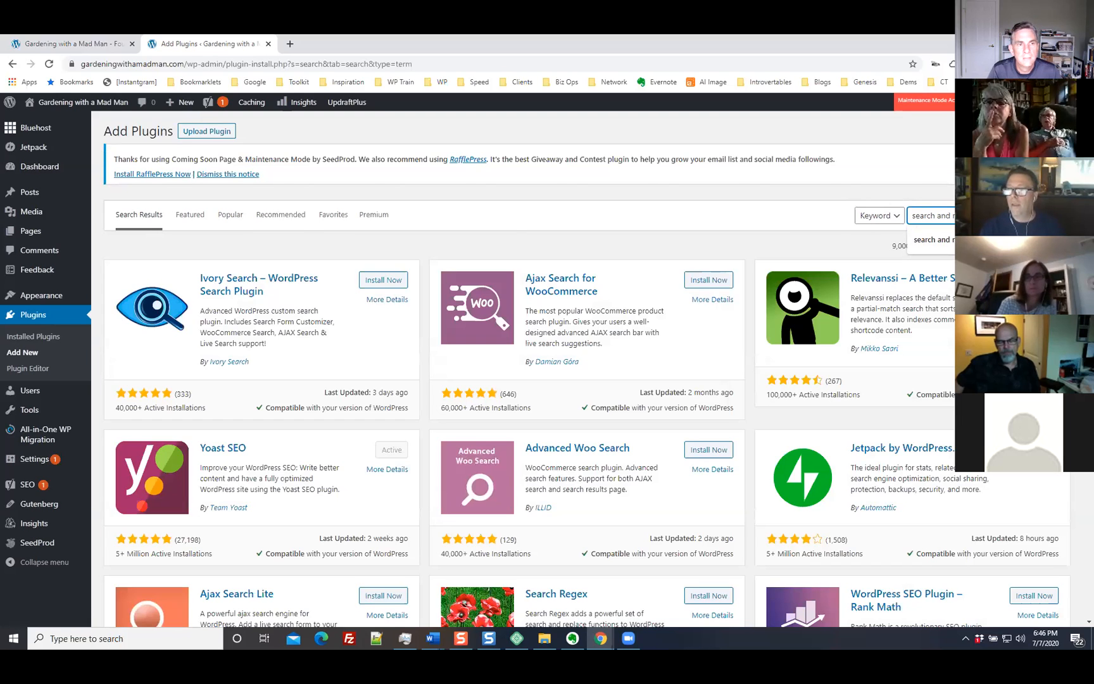
{"action": "type", "text": "eplace"}
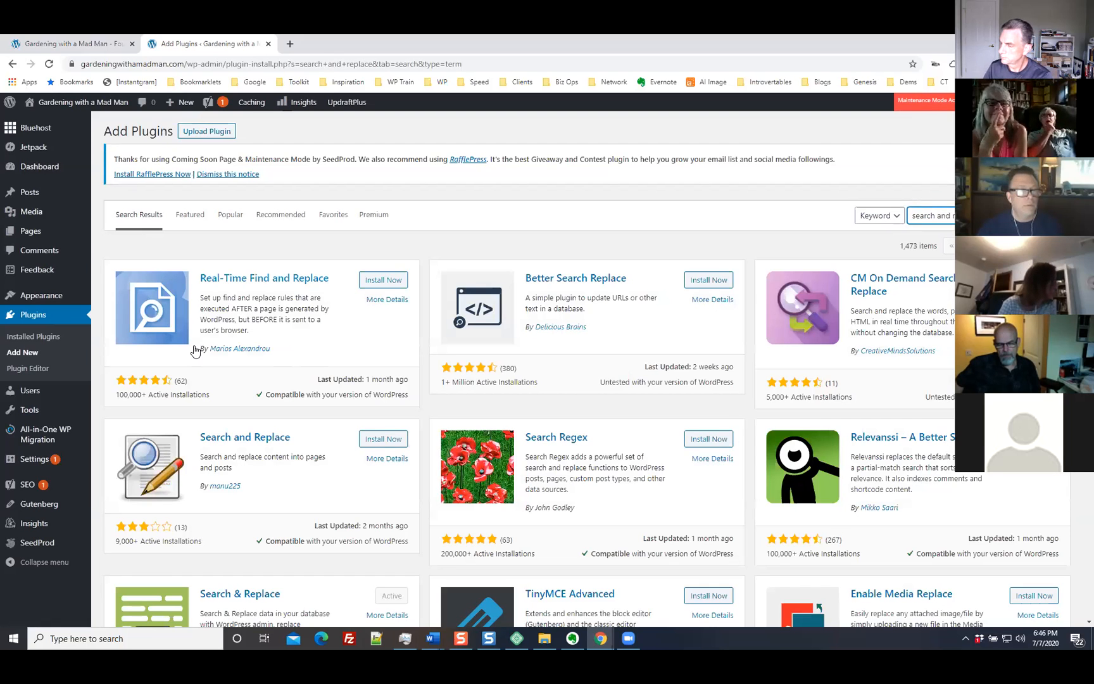
{"action": "scroll", "coordinate": [659, 449], "scroll_direction": "down", "scroll_amount": 2}
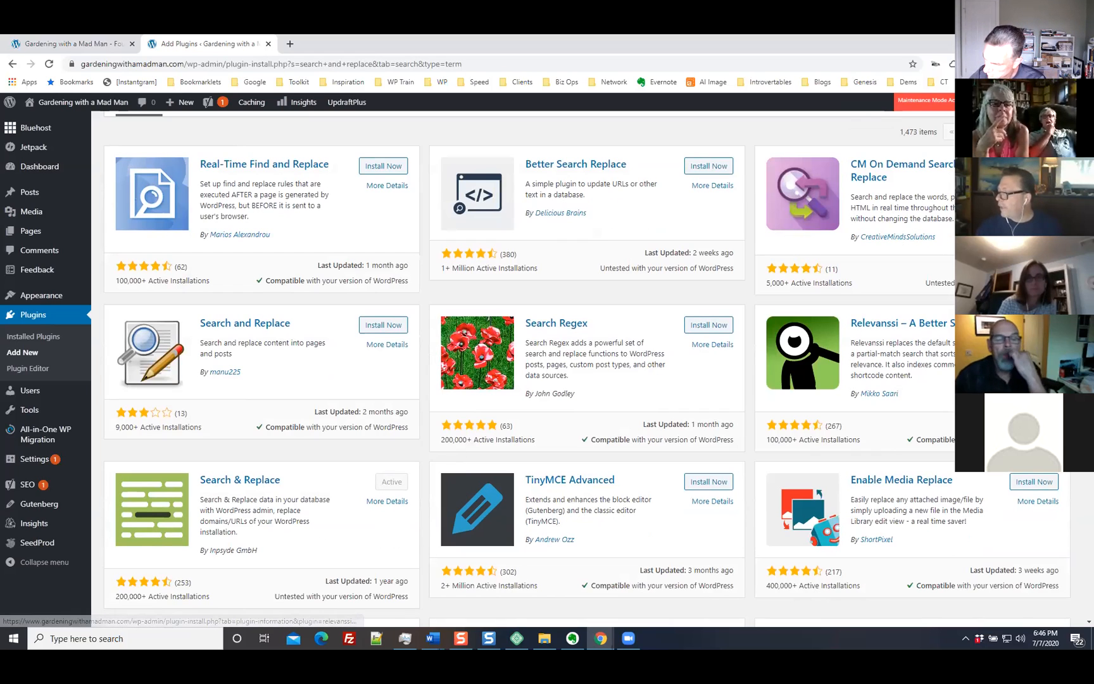
{"action": "scroll", "coordinate": [529, 367], "scroll_direction": "up", "scroll_amount": 2}
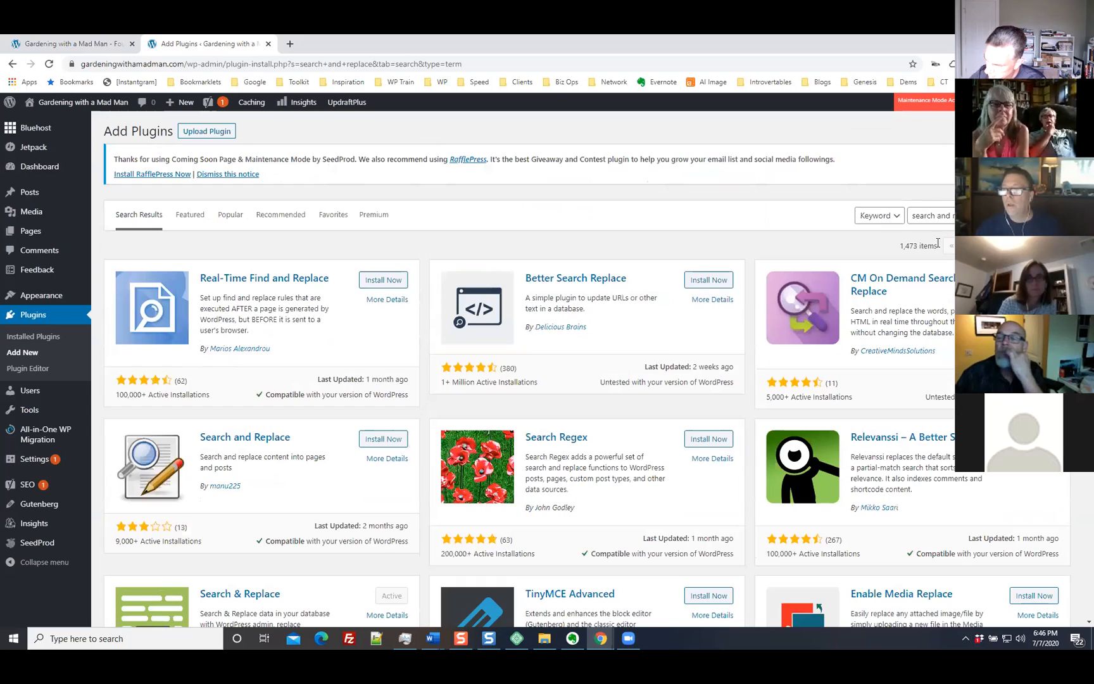
Step: Search the plugin directory for "stackable" and install Stackable – Page Builder Gutenberg Blocks
{"action": "left_click_drag", "start_coordinate": [941, 218], "coordinate": [916, 216]}
{"action": "left_click_drag", "start_coordinate": [988, 217], "coordinate": [907, 216]}
{"action": "type", "text": "stackable"}
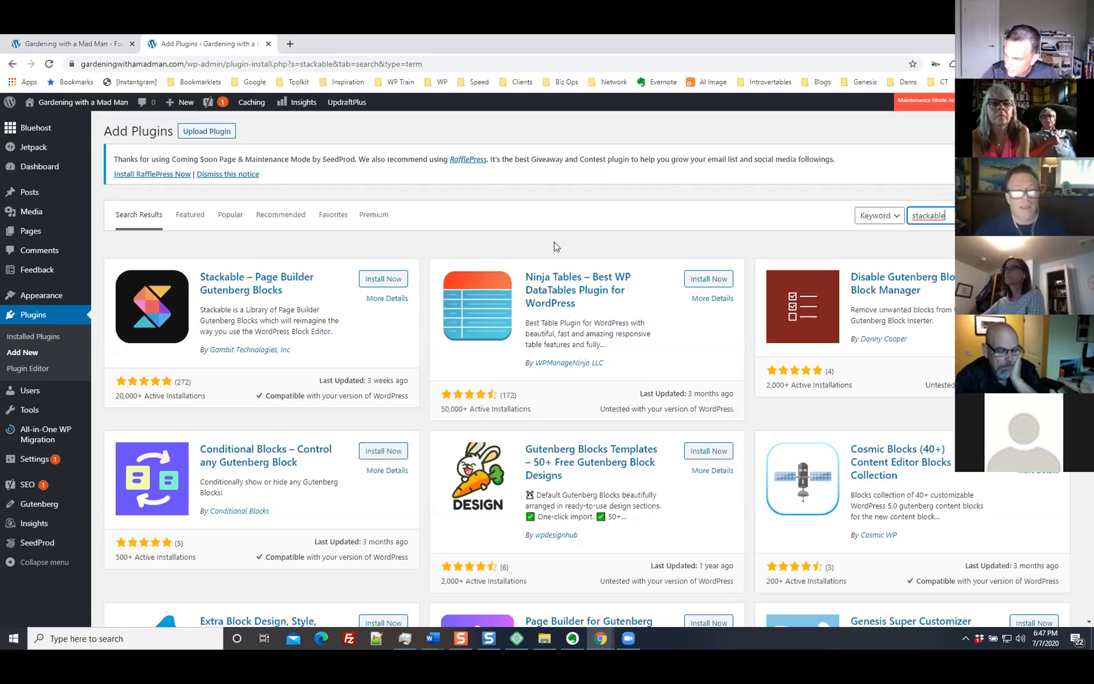
{"action": "left_click", "coordinate": [383, 278]}
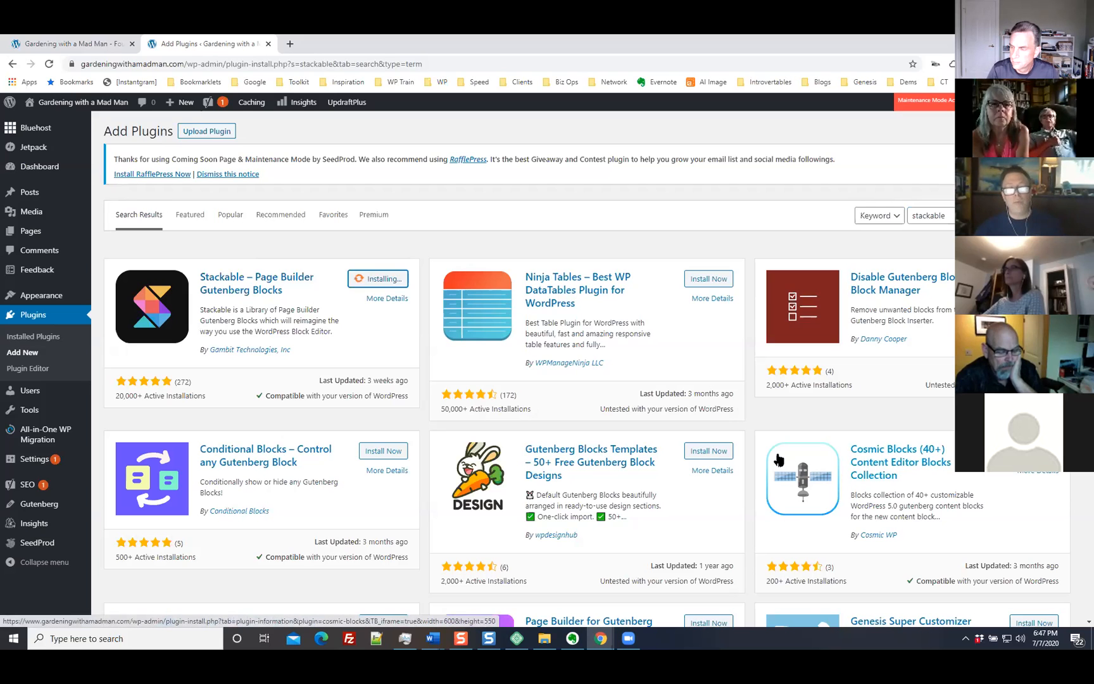
{"action": "scroll", "coordinate": [779, 459], "scroll_direction": "down", "scroll_amount": 3}
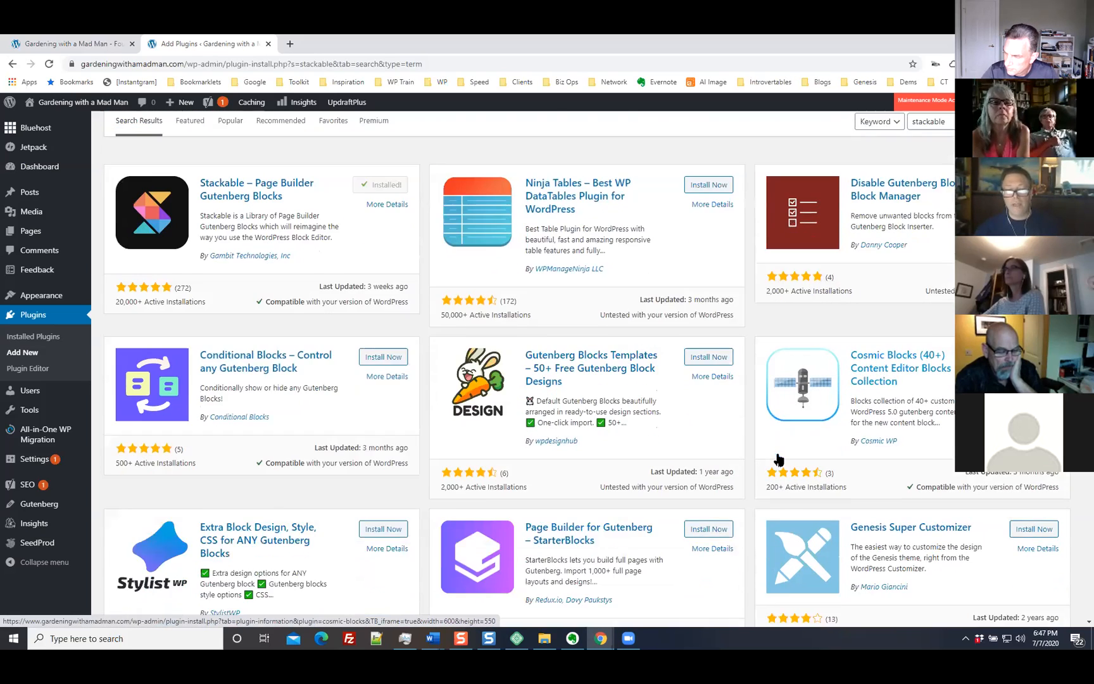
{"action": "scroll", "coordinate": [779, 456], "scroll_direction": "down", "scroll_amount": 6}
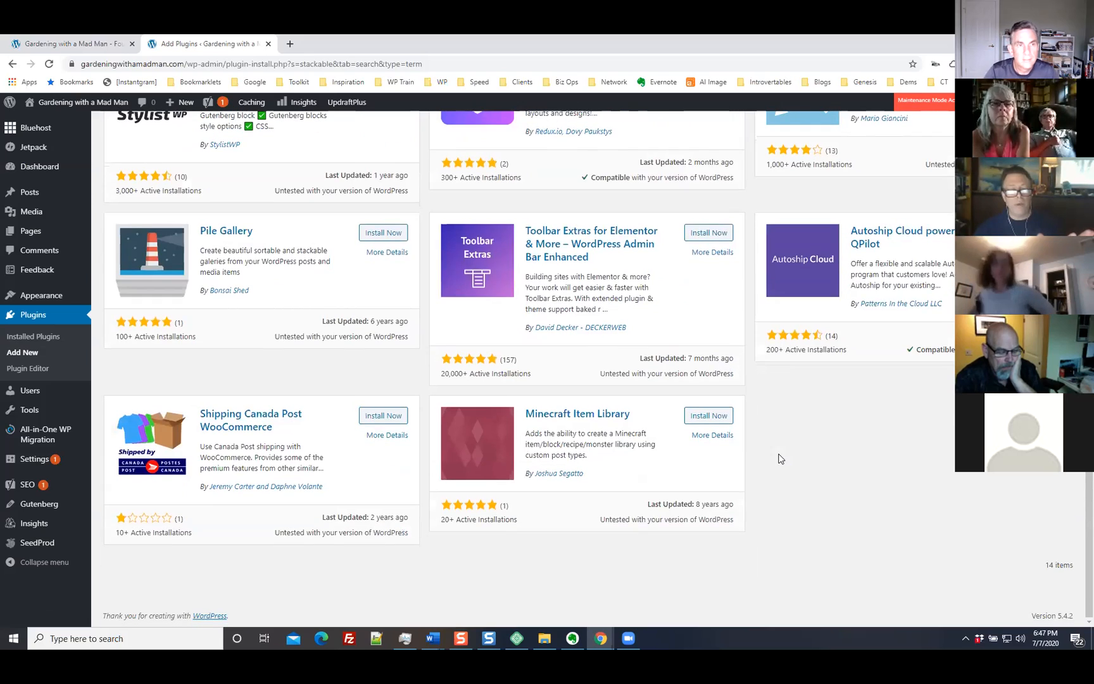
Step: Find Gutenberg Blocks – Ultimate Addons for Gutenberg by searching the plugin directory for "ultimate addons", and install it
{"action": "scroll", "coordinate": [779, 454], "scroll_direction": "up", "scroll_amount": 9}
{"action": "double_click", "coordinate": [929, 166]}
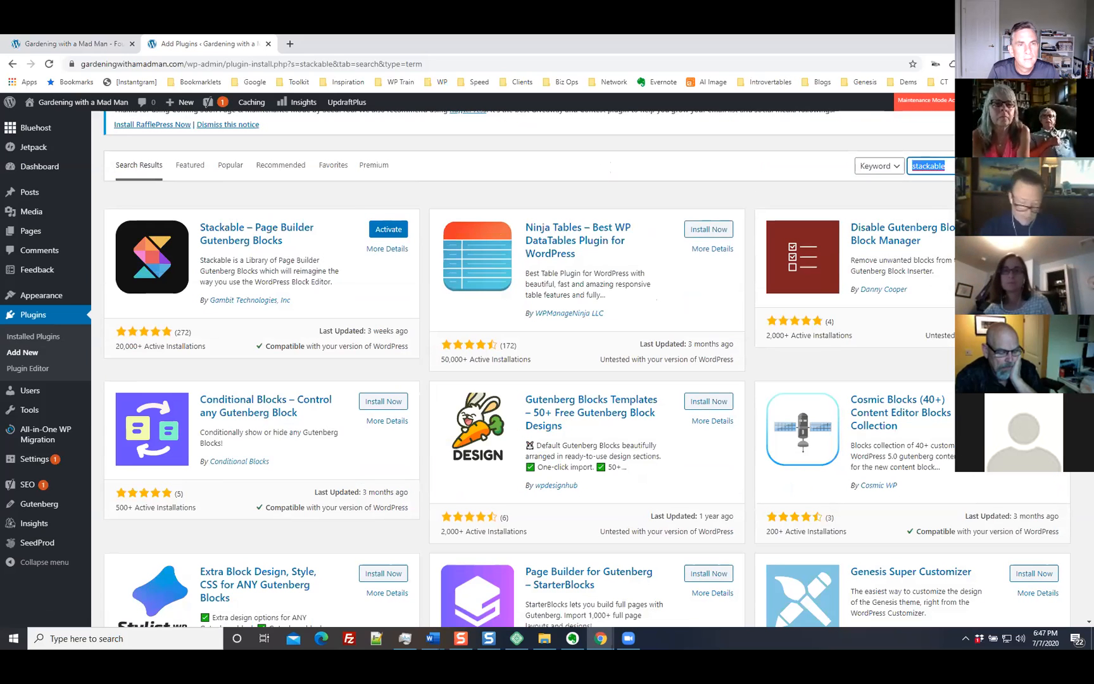
{"action": "type", "text": "ultimate add"}
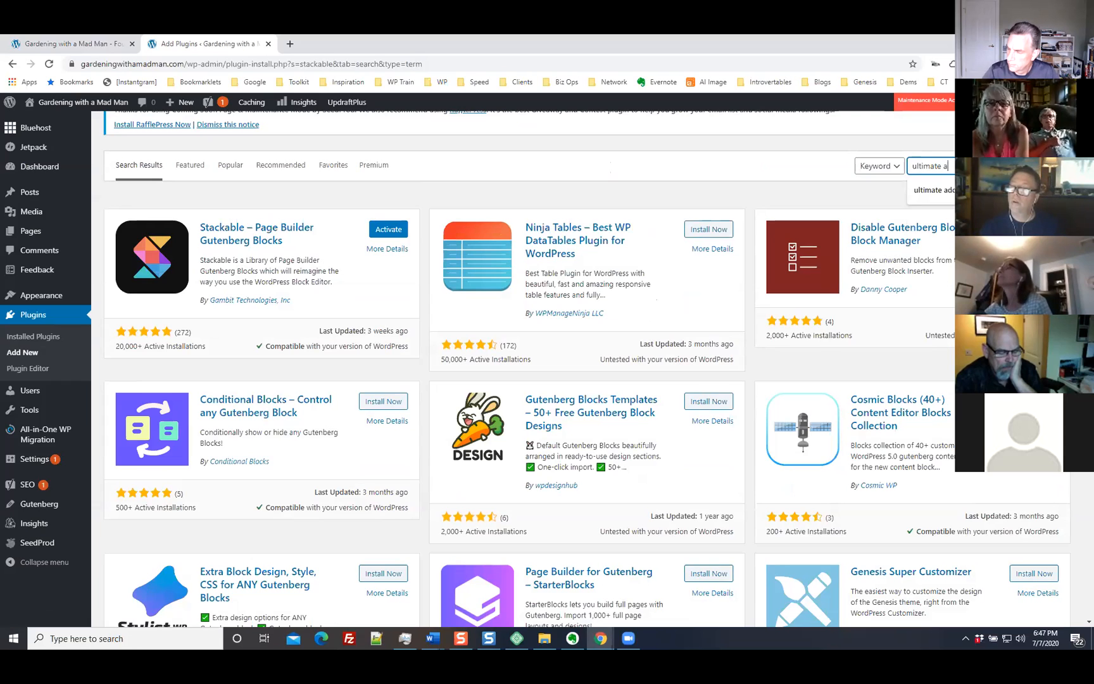
{"action": "type", "text": "ons"}
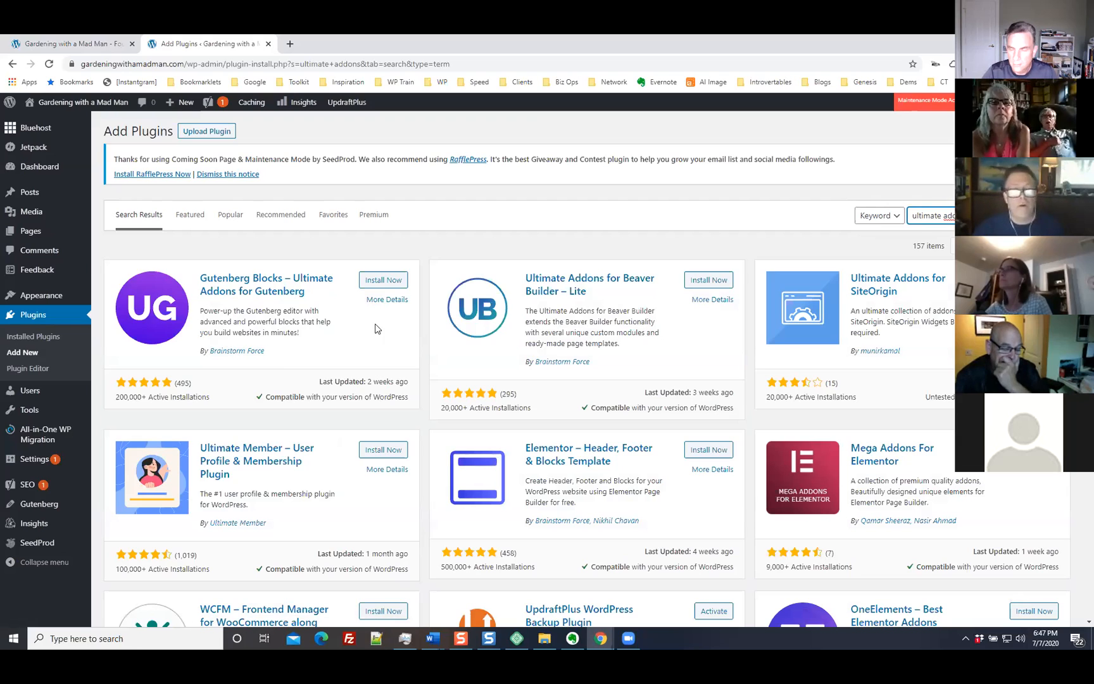
{"action": "left_click", "coordinate": [381, 282]}
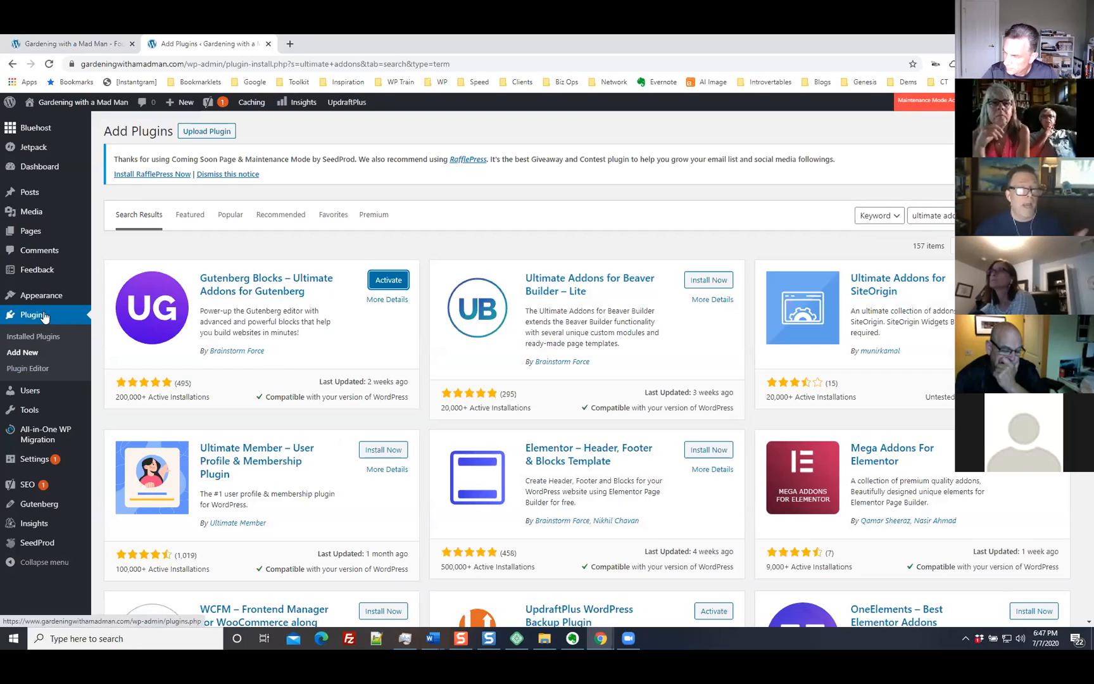
Step: Review the site's installed themes and start adding a new theme
{"action": "mouse_move", "coordinate": [62, 274]}
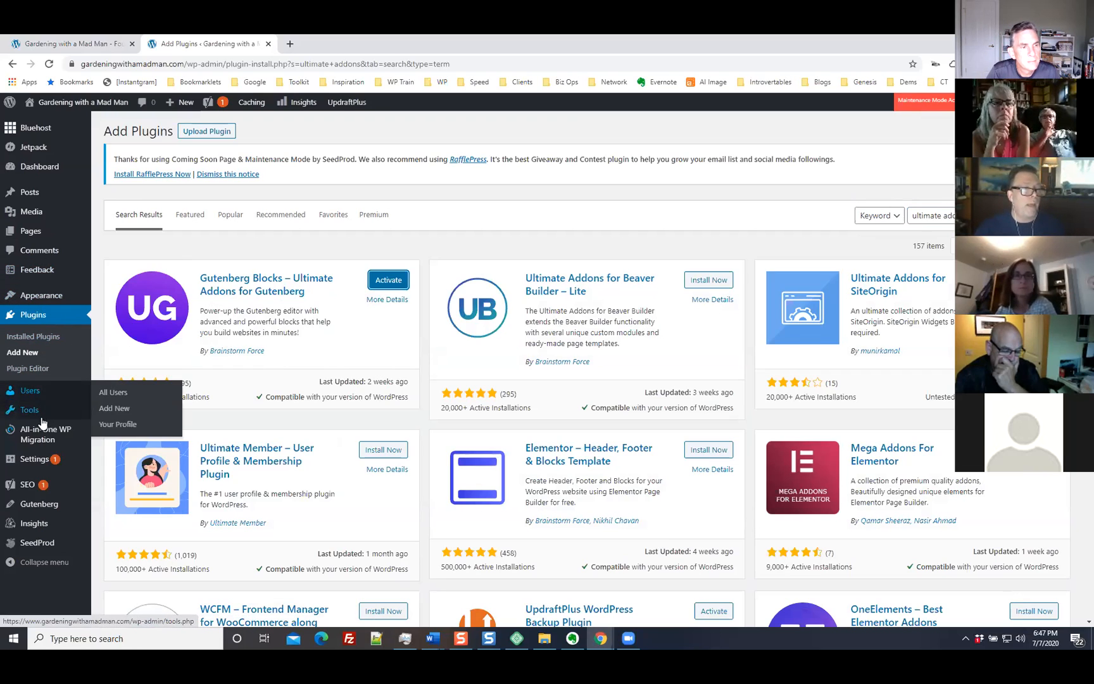
{"action": "mouse_move", "coordinate": [52, 299]}
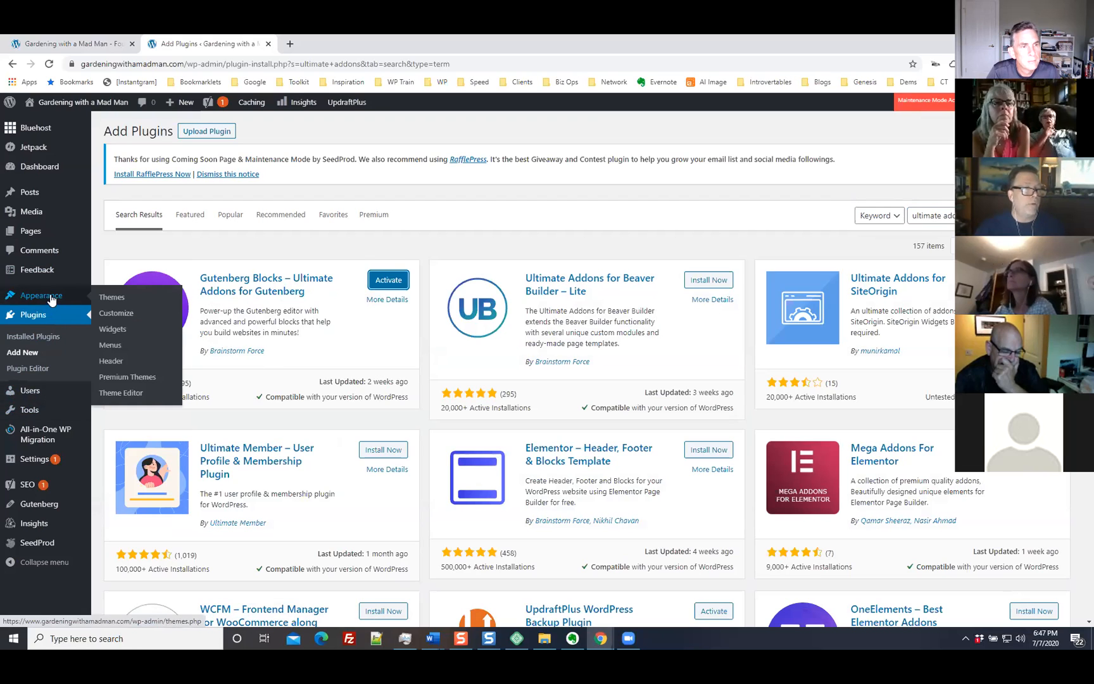
{"action": "left_click", "coordinate": [114, 299]}
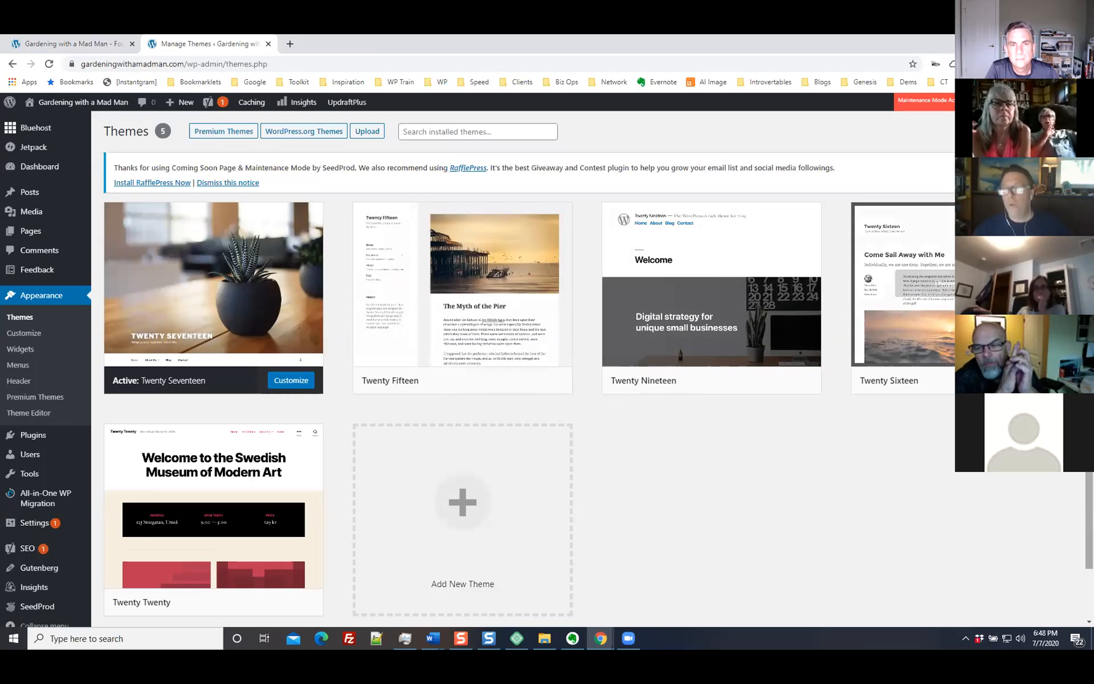
{"action": "scroll", "coordinate": [850, 483], "scroll_direction": "down", "scroll_amount": 1}
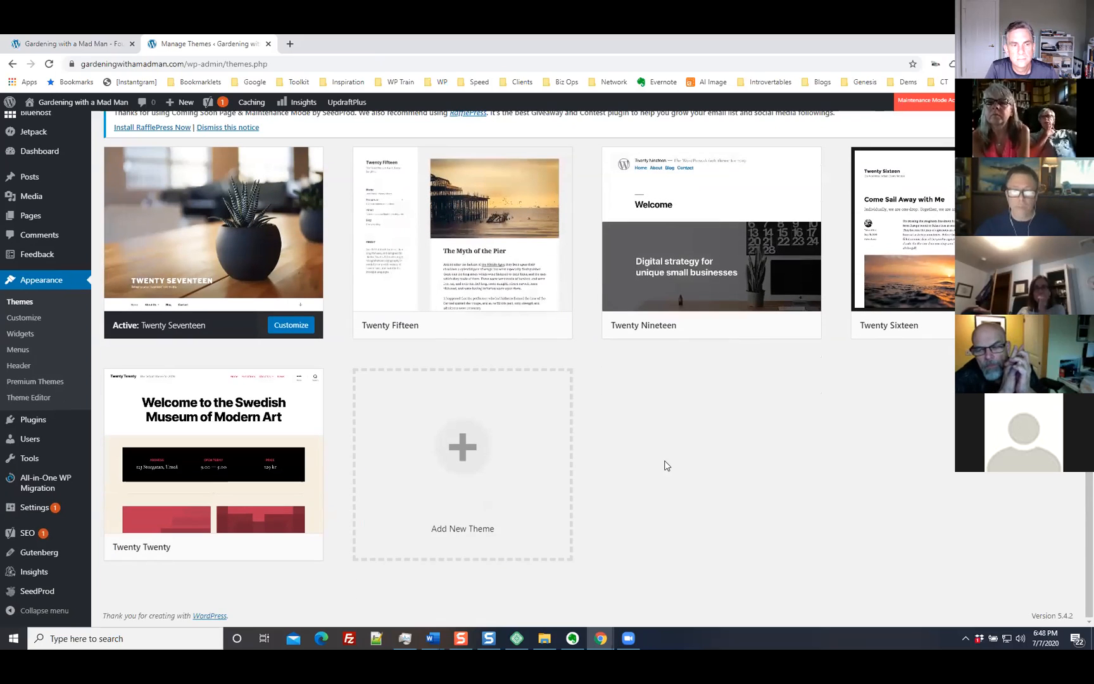
{"action": "left_click", "coordinate": [502, 459]}
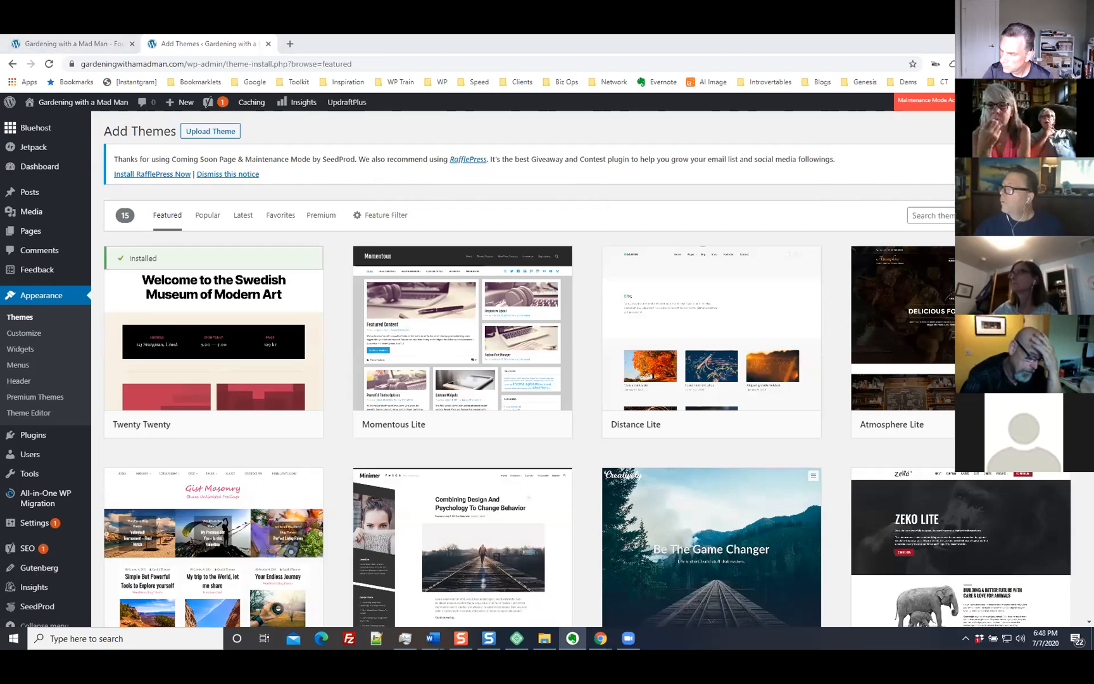
Step: Search the theme directory for "astra" and install the Astra theme without activating it
{"action": "left_click", "coordinate": [932, 215]}
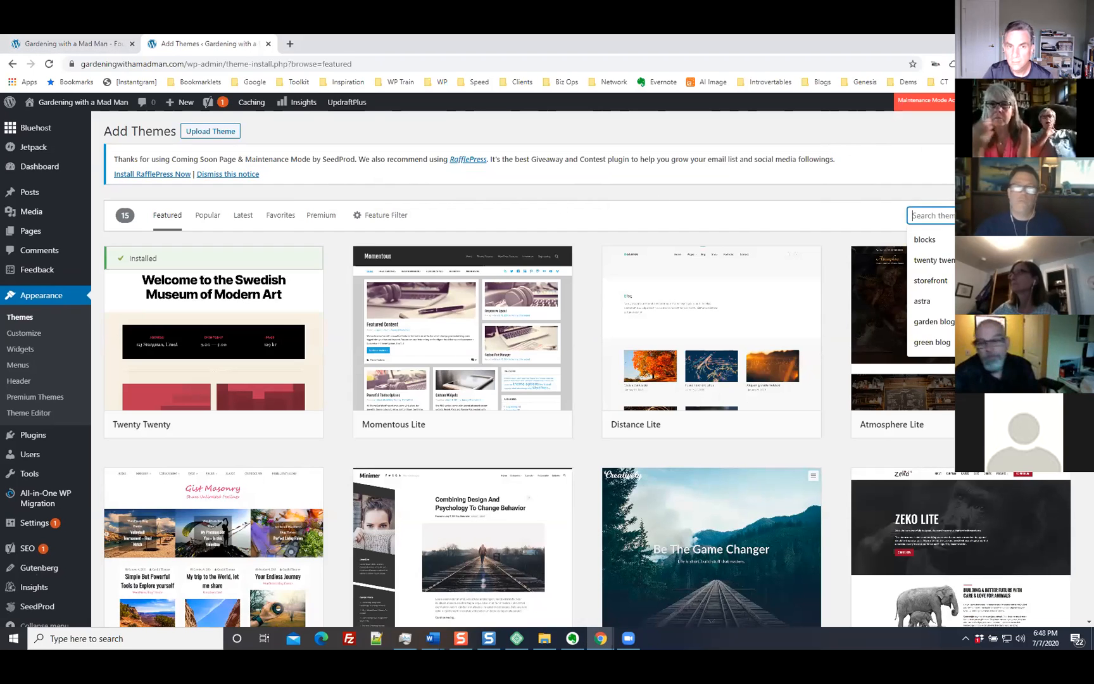
{"action": "type", "text": "al"}
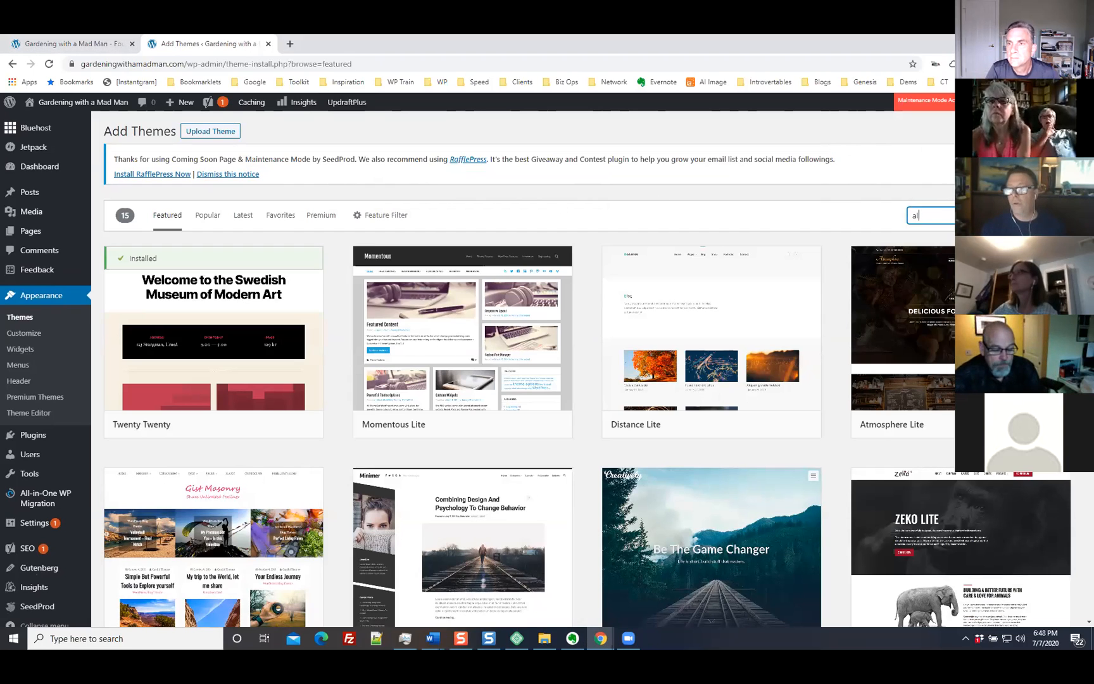
{"action": "type", "text": "ta"}
{"action": "key", "text": "BackSpace"}
{"action": "key", "text": "BackSpace"}
{"action": "key", "text": "BackSpace"}
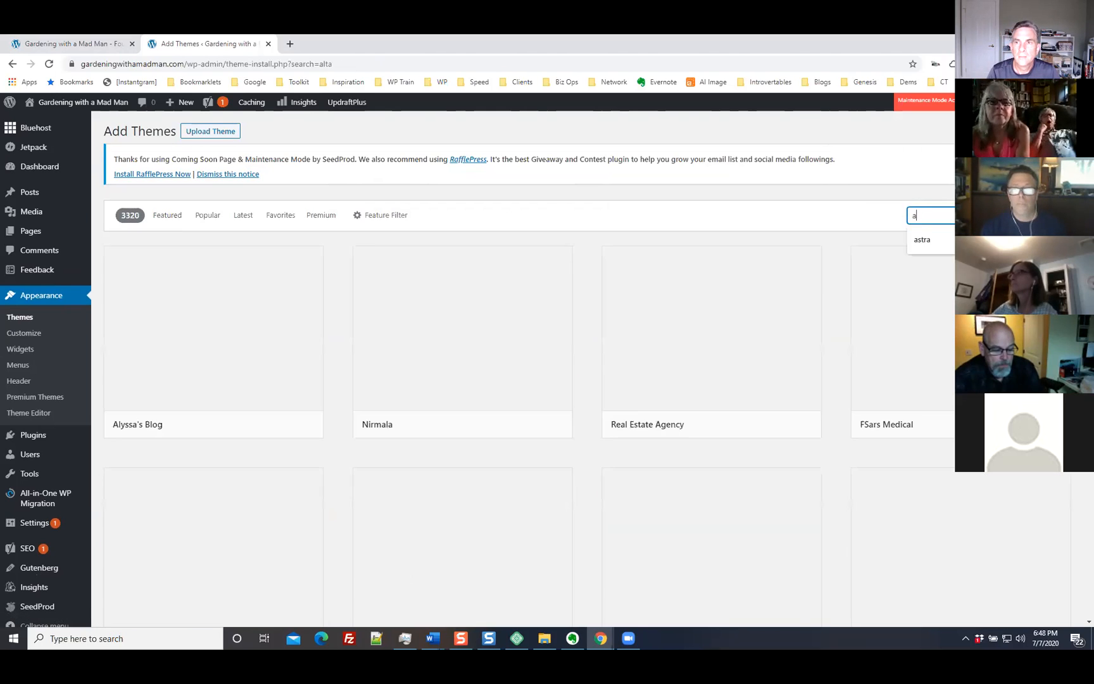
{"action": "type", "text": "stra"}
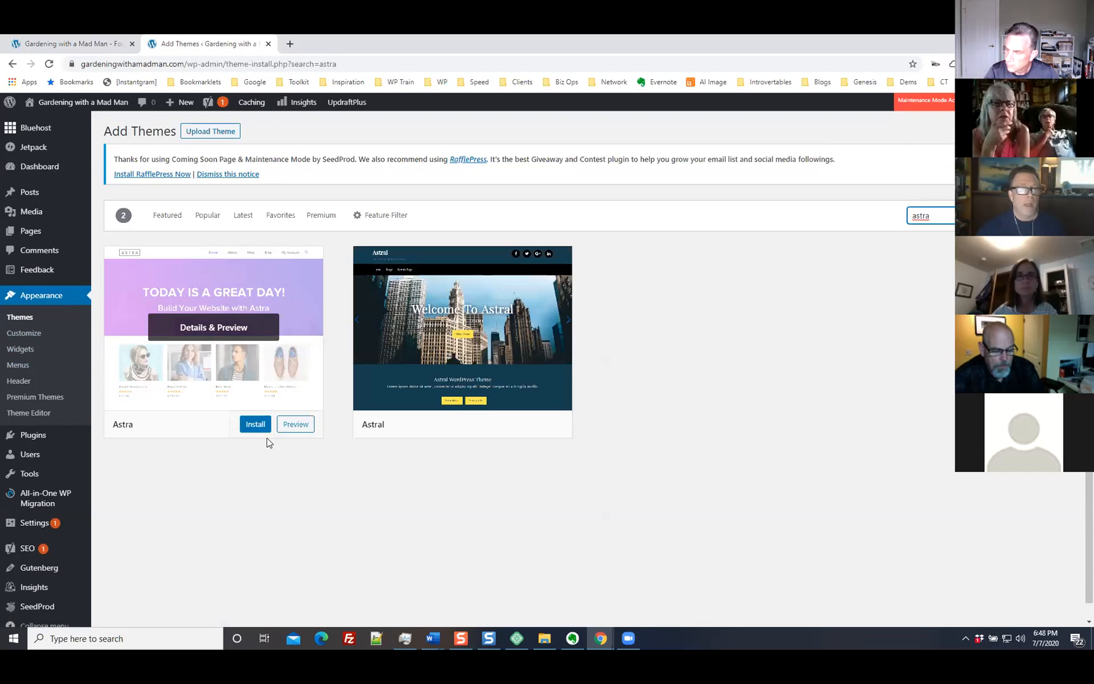
{"action": "left_click", "coordinate": [257, 428]}
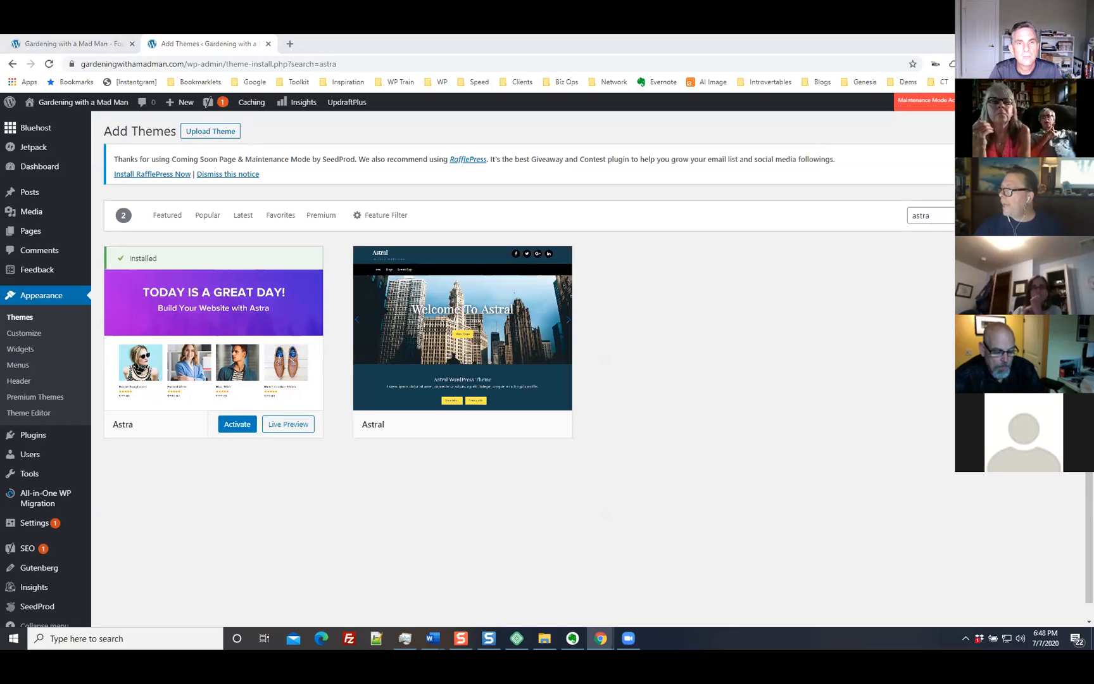
Step: Switch to the other browser window to view the Kadence Theme page on kadencewp.com, then return to the site's Add Themes page
{"action": "key", "text": "alt+Tab"}
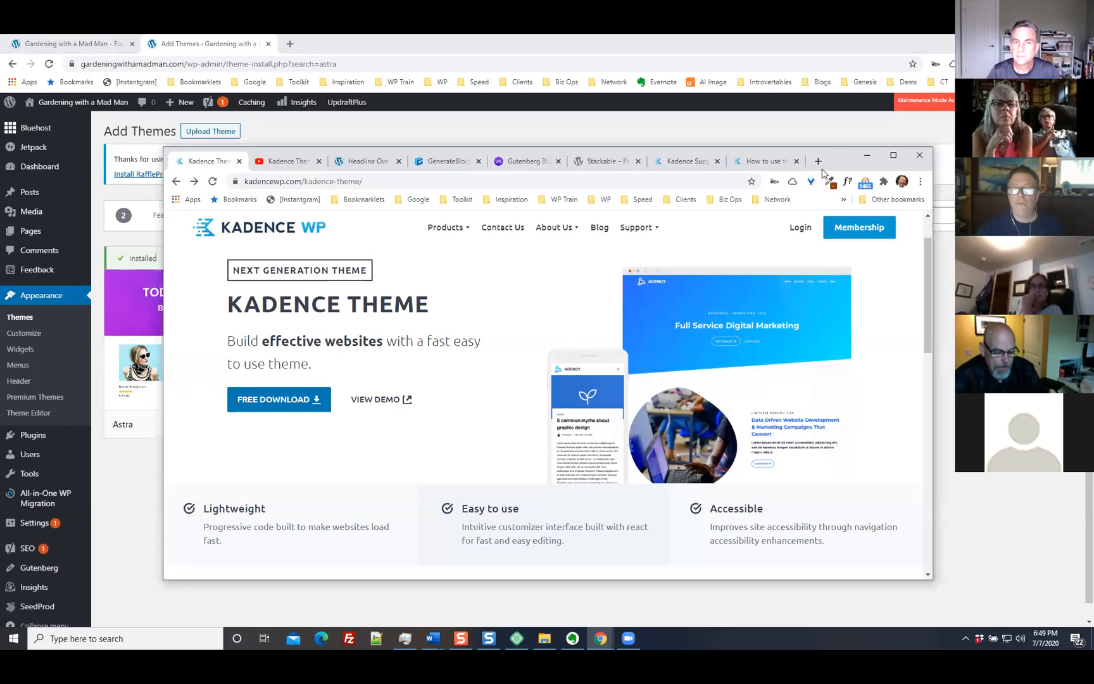
{"action": "left_click_drag", "start_coordinate": [821, 168], "coordinate": [816, 176]}
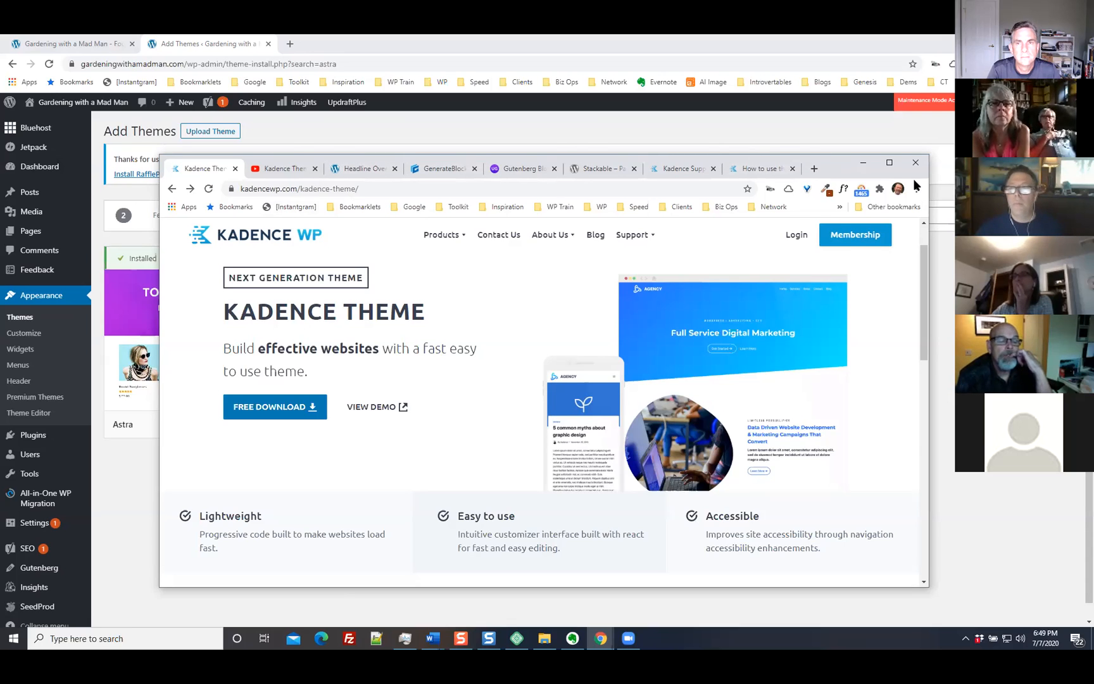
{"action": "left_click_drag", "start_coordinate": [897, 173], "coordinate": [914, 179]}
{"action": "left_click", "coordinate": [879, 170]}
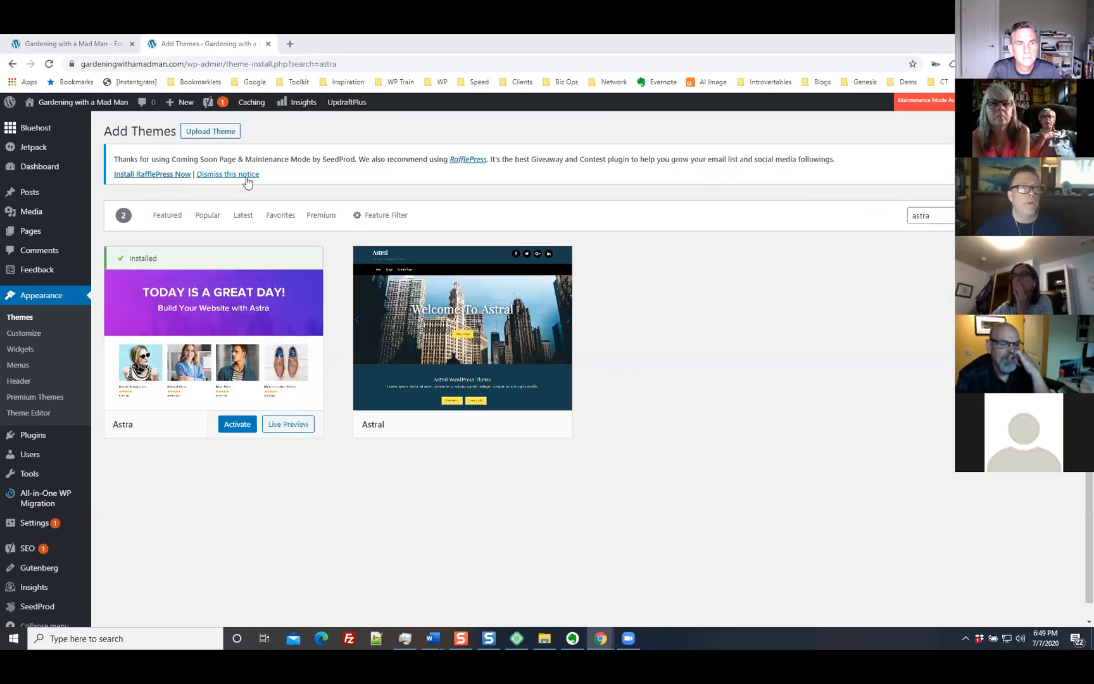
Step: Upload kadence.zip from the Gardening folder, install it as a theme, and return to the installed themes list
{"action": "left_click", "coordinate": [208, 133]}
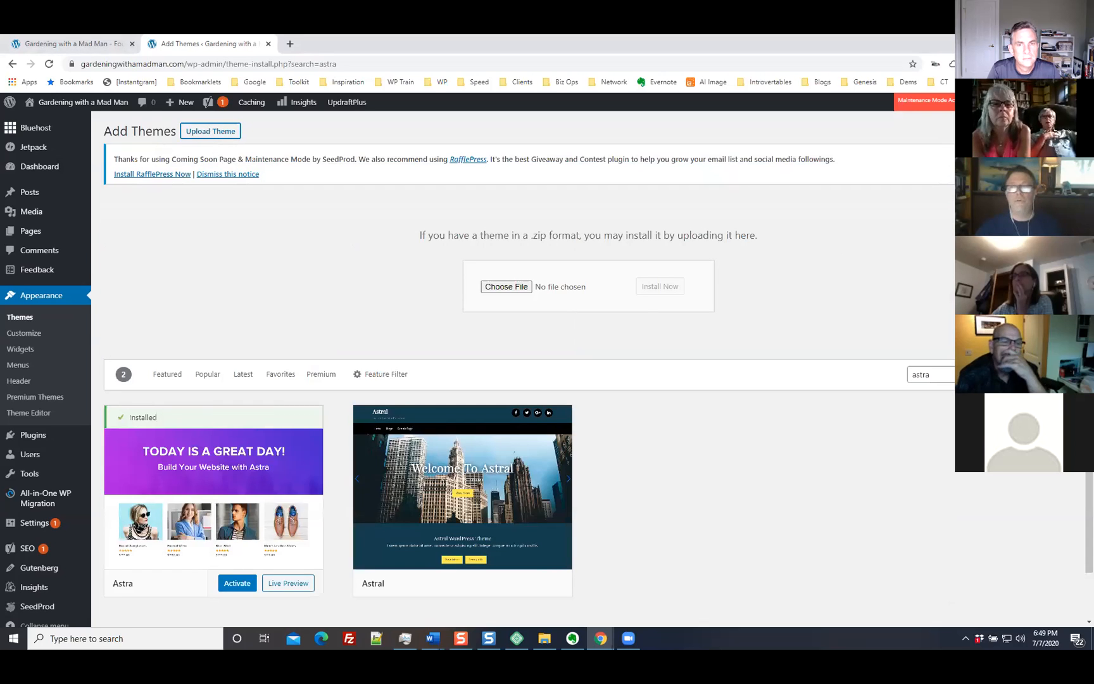
{"action": "left_click", "coordinate": [490, 288]}
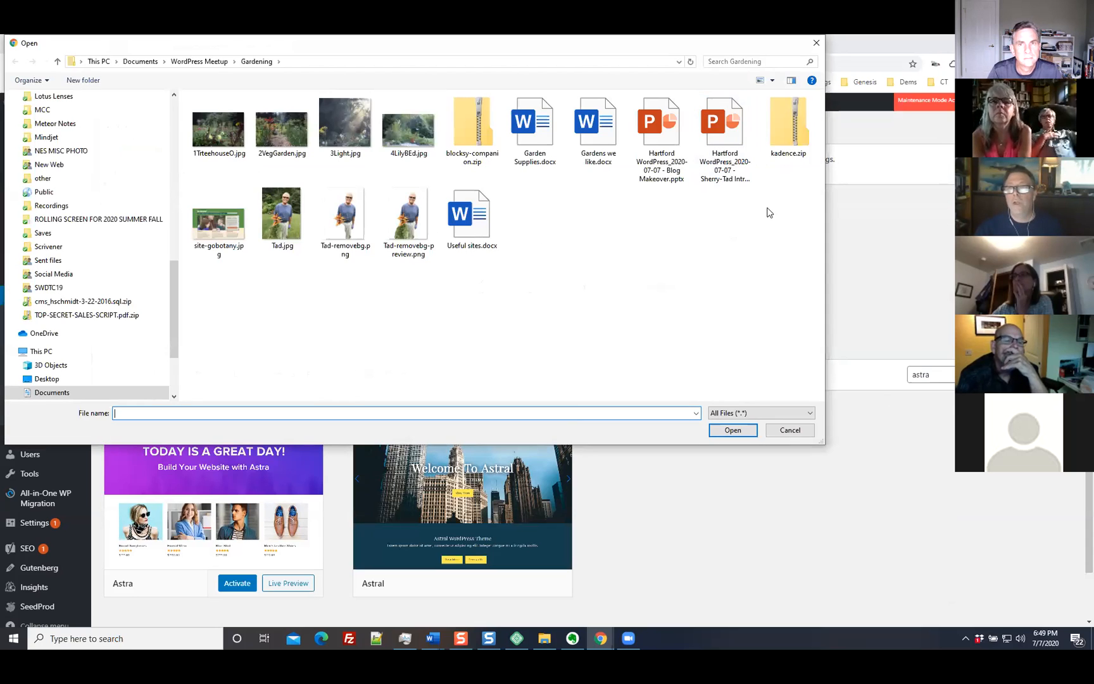
{"action": "left_click", "coordinate": [785, 154]}
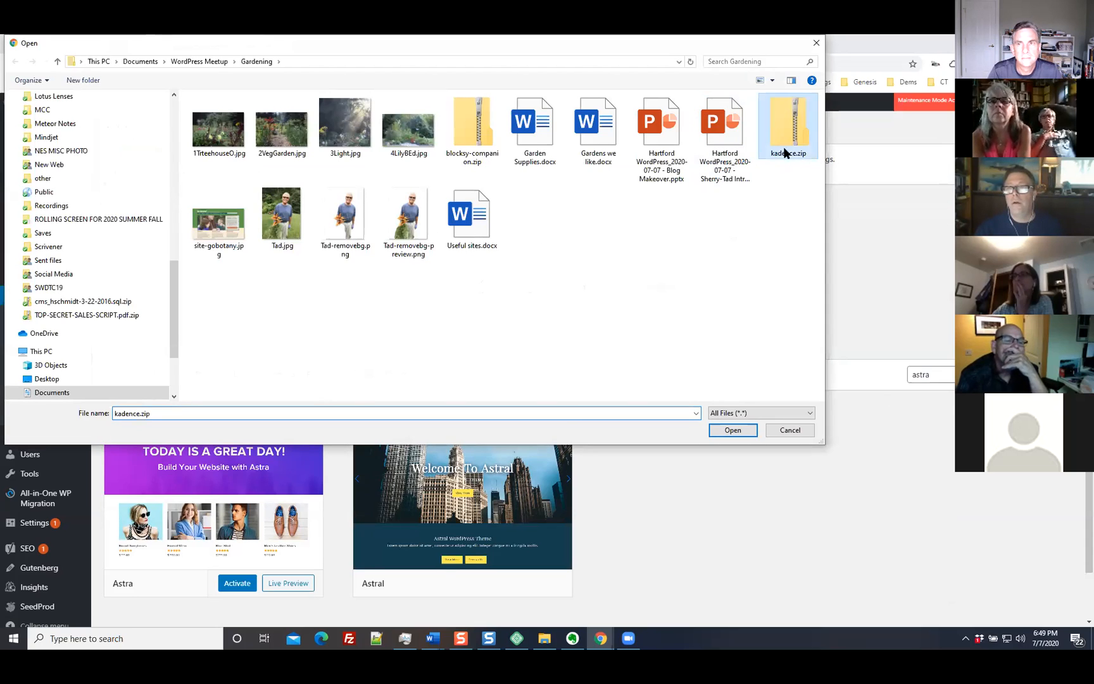
{"action": "left_click", "coordinate": [732, 430]}
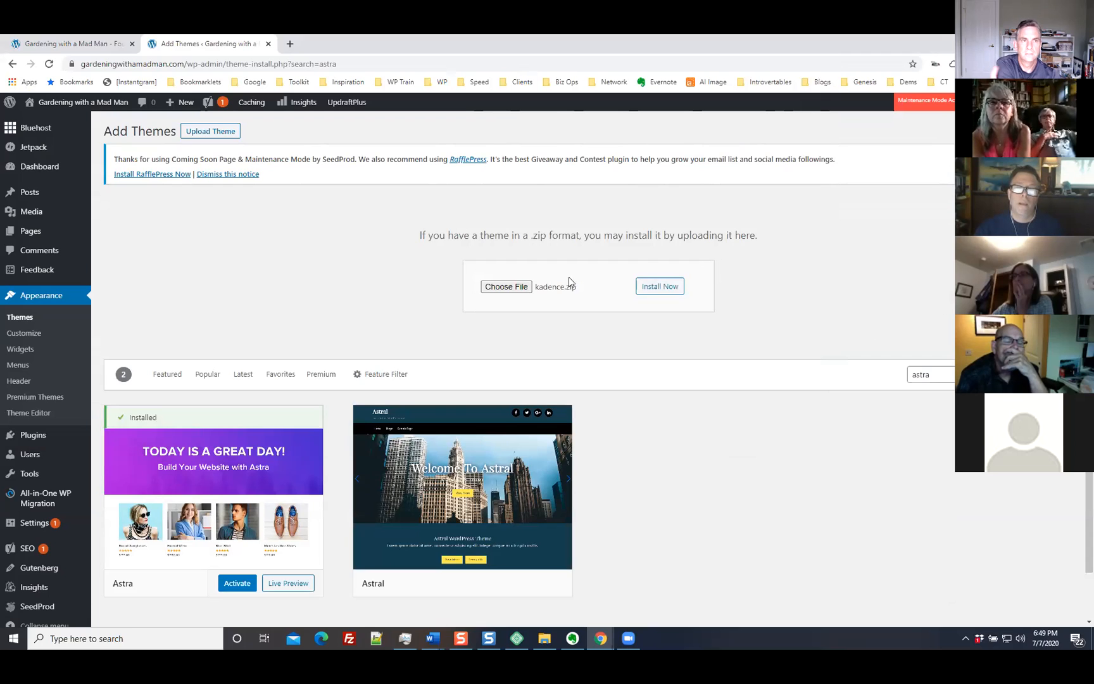
{"action": "left_click", "coordinate": [650, 291]}
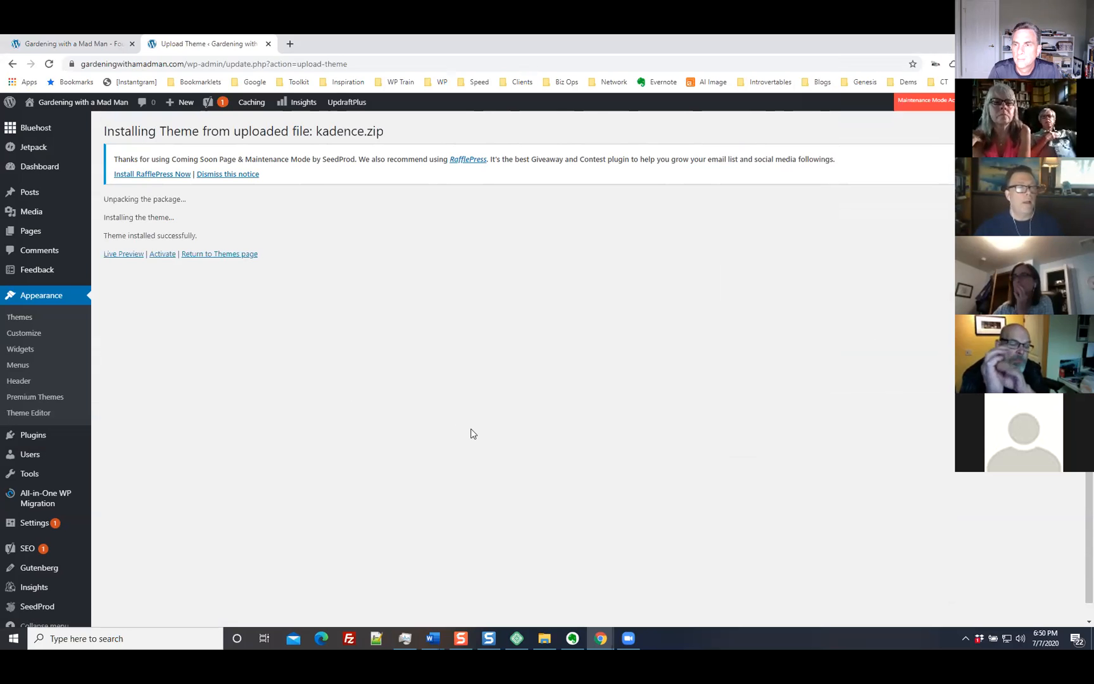
{"action": "left_click", "coordinate": [69, 320]}
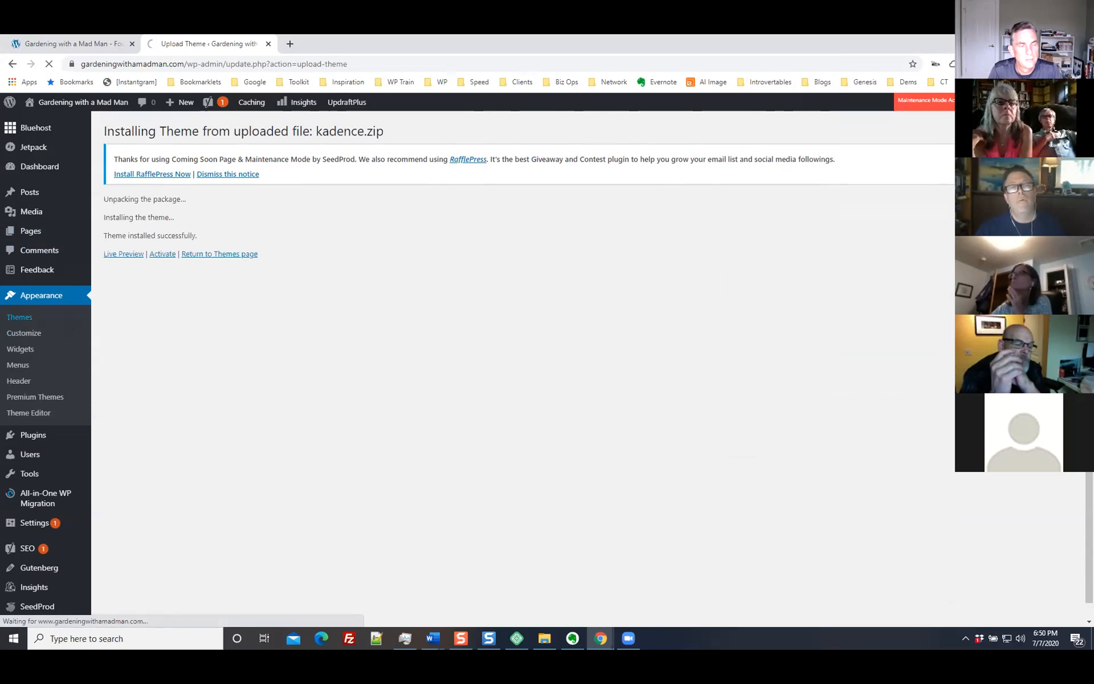
{"action": "scroll", "coordinate": [903, 411], "scroll_direction": "down", "scroll_amount": 2}
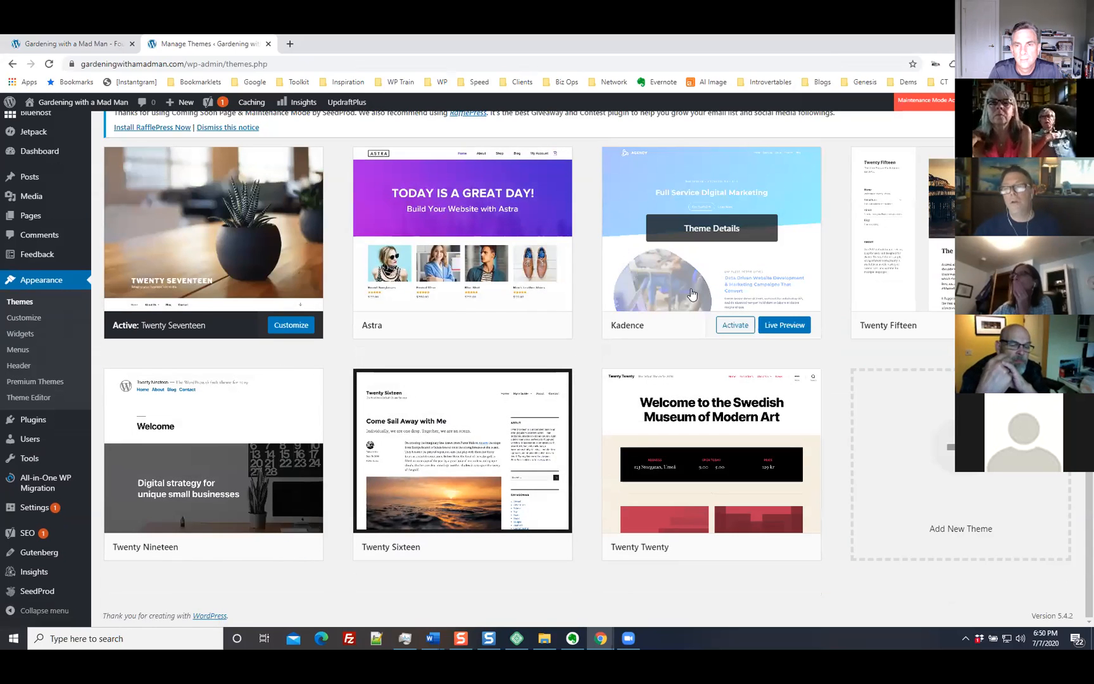
Step: Search the theme directory for "blocksy", install the Blocksy theme without activating it, and return to the installed themes list
{"action": "scroll", "coordinate": [630, 192], "scroll_direction": "up", "scroll_amount": 1}
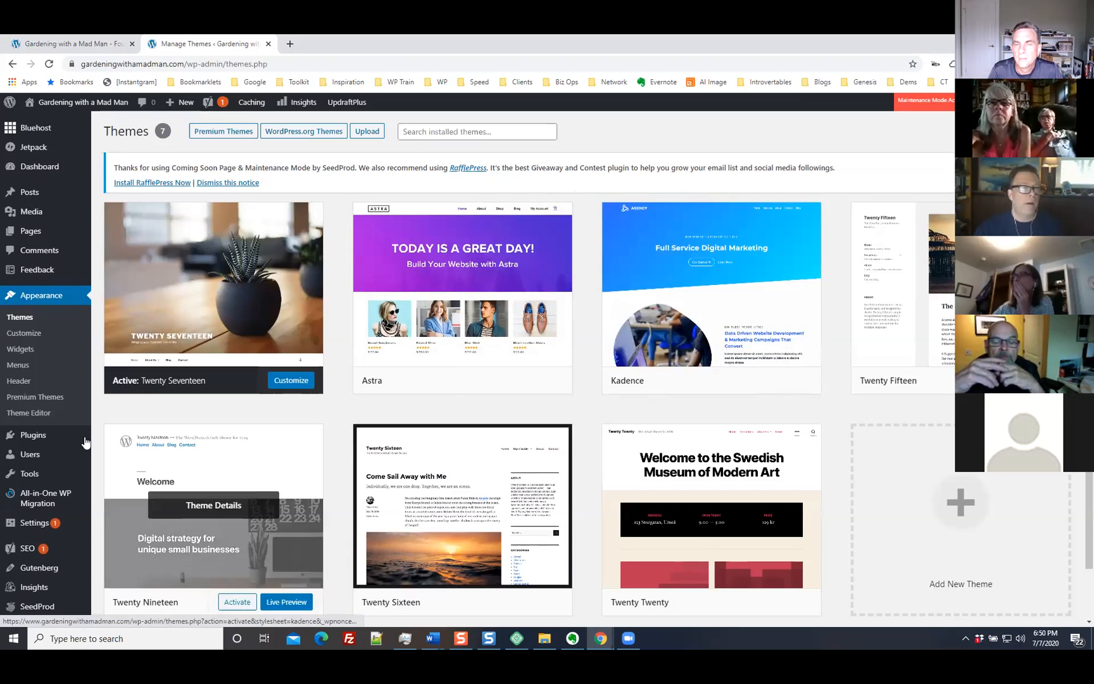
{"action": "left_click", "coordinate": [26, 317]}
{"action": "scroll", "coordinate": [833, 376], "scroll_direction": "down", "scroll_amount": 1}
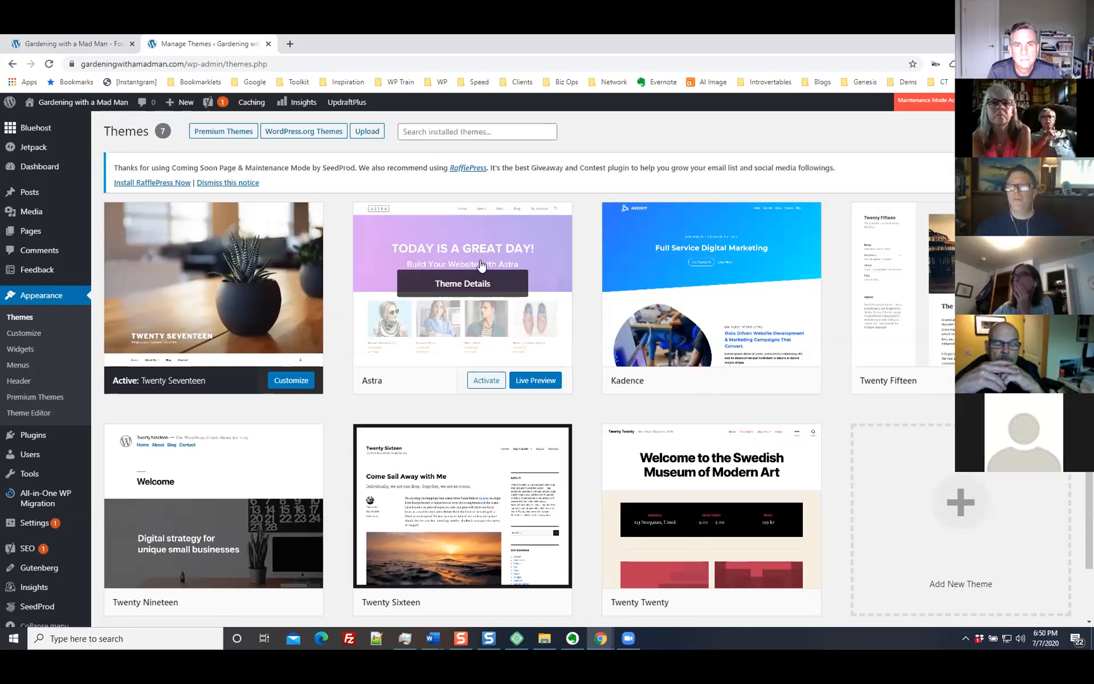
{"action": "left_click", "coordinate": [543, 132]}
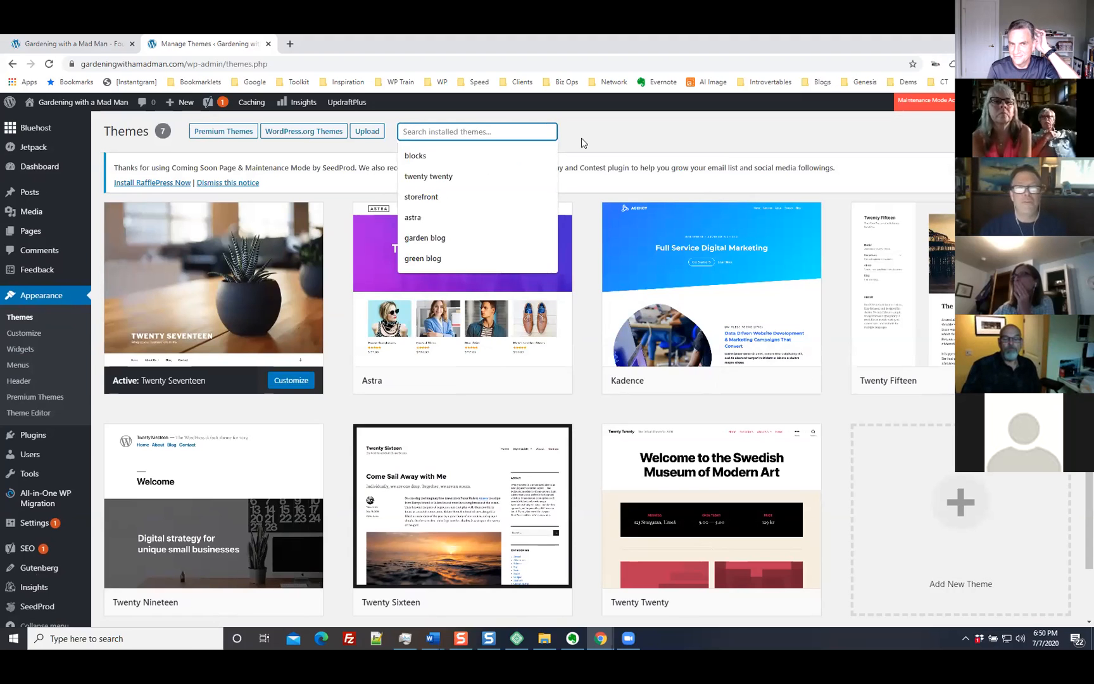
{"action": "left_click", "coordinate": [960, 500]}
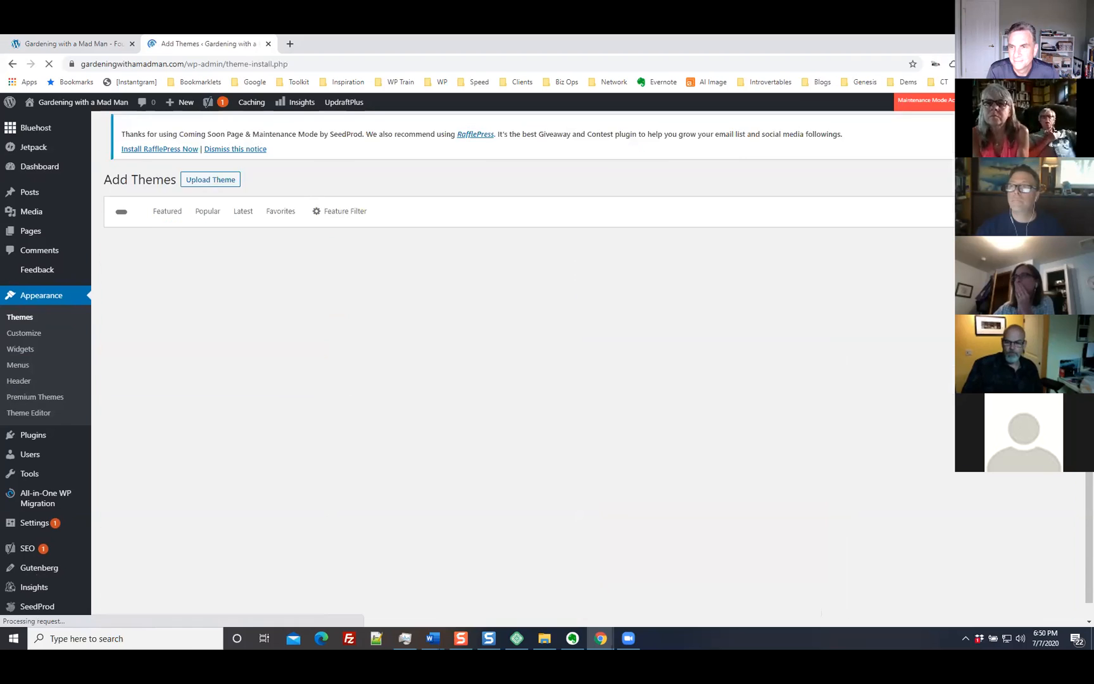
{"action": "left_click", "coordinate": [947, 215]}
{"action": "type", "text": "b"}
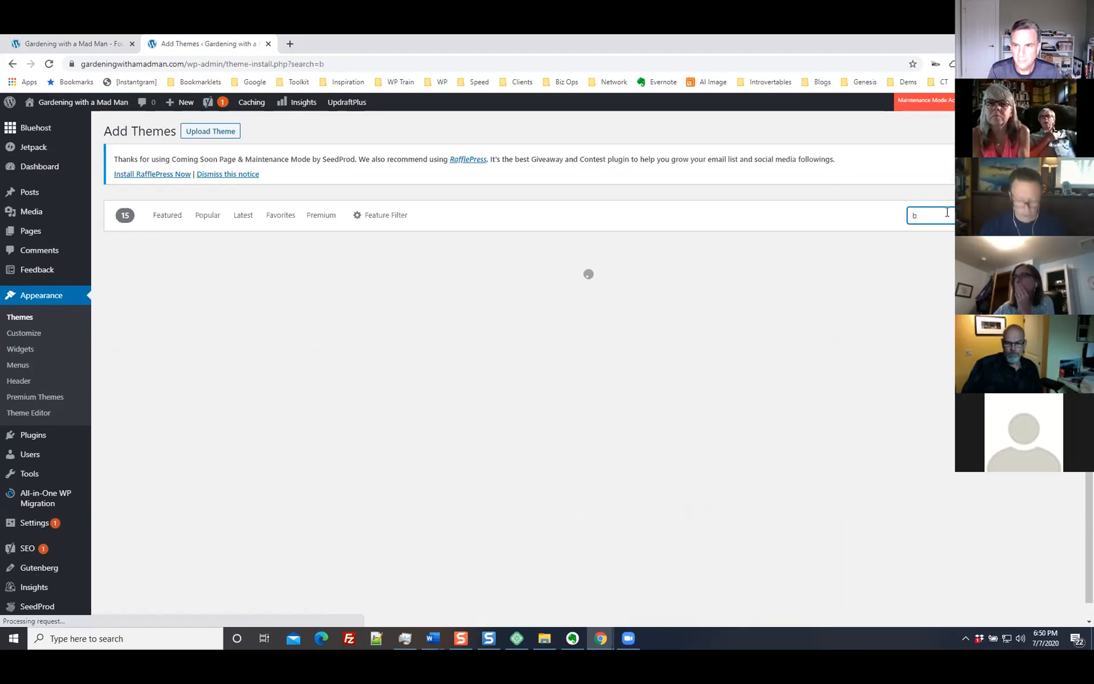
{"action": "type", "text": "locksy"}
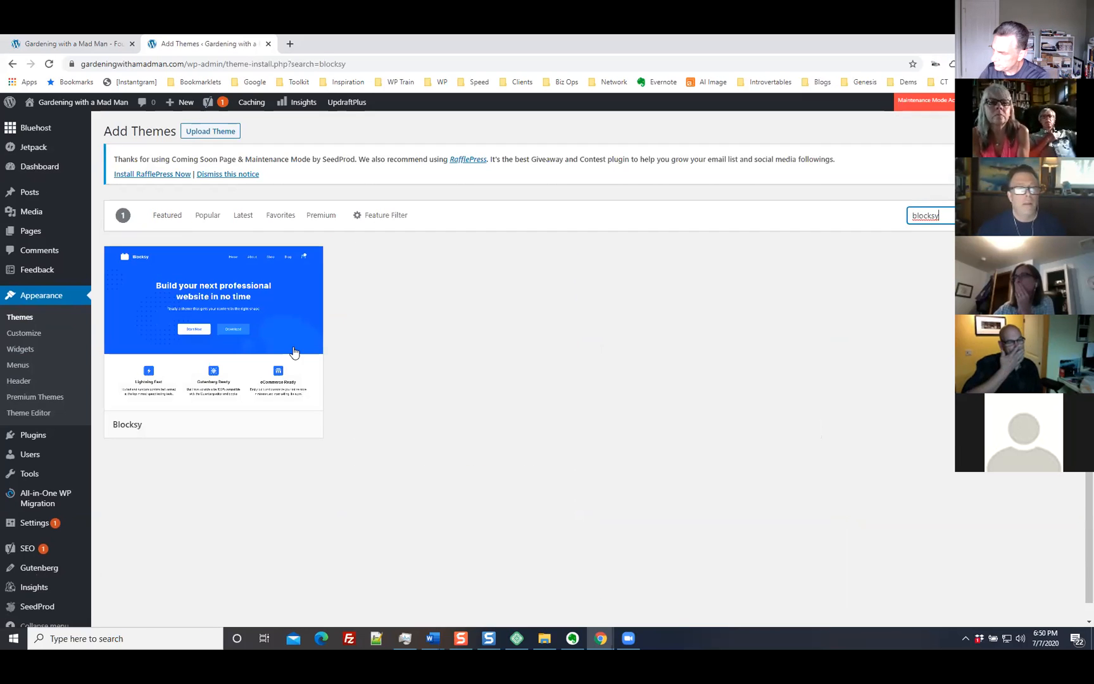
{"action": "mouse_move", "coordinate": [158, 434]}
{"action": "left_click", "coordinate": [253, 426]}
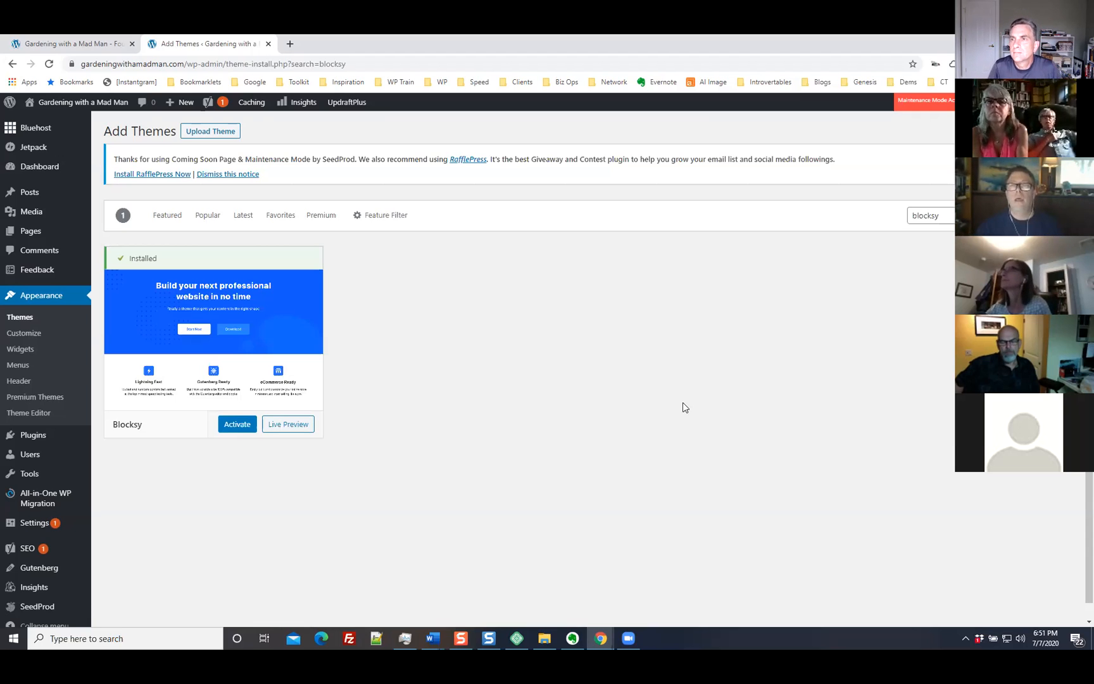
{"action": "left_click", "coordinate": [25, 318]}
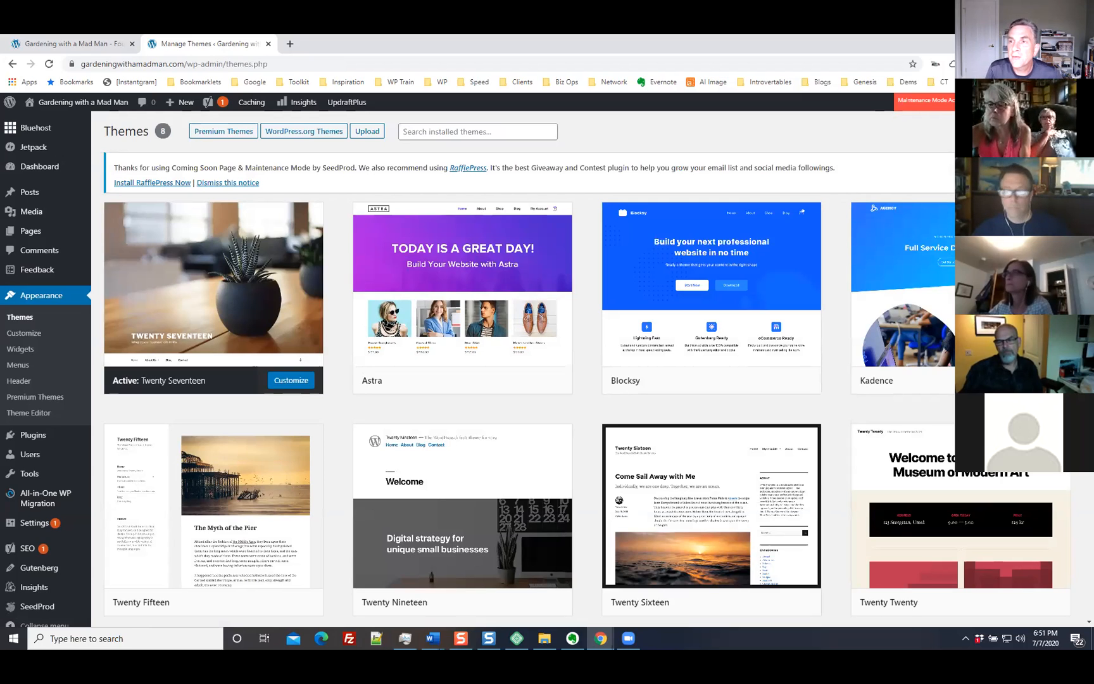
Step: Open a second copy of the gardeningwithamadman.com homepage in a new tab and place it before the Manage Themes tab
{"action": "mouse_move", "coordinate": [941, 250]}
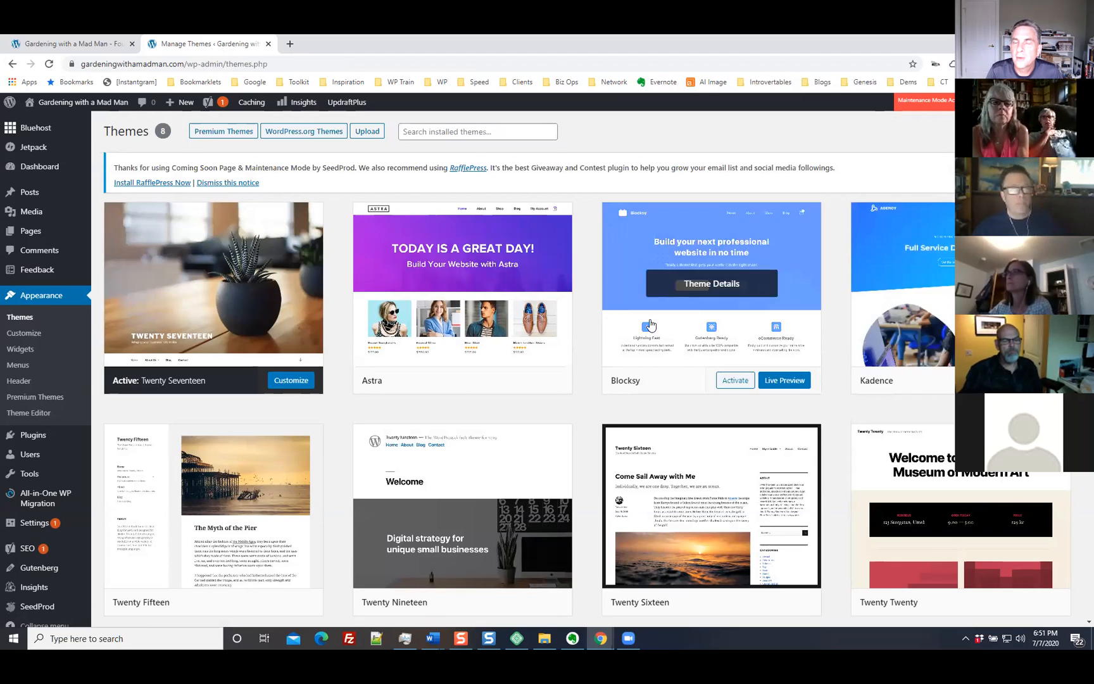
{"action": "left_click", "coordinate": [79, 49]}
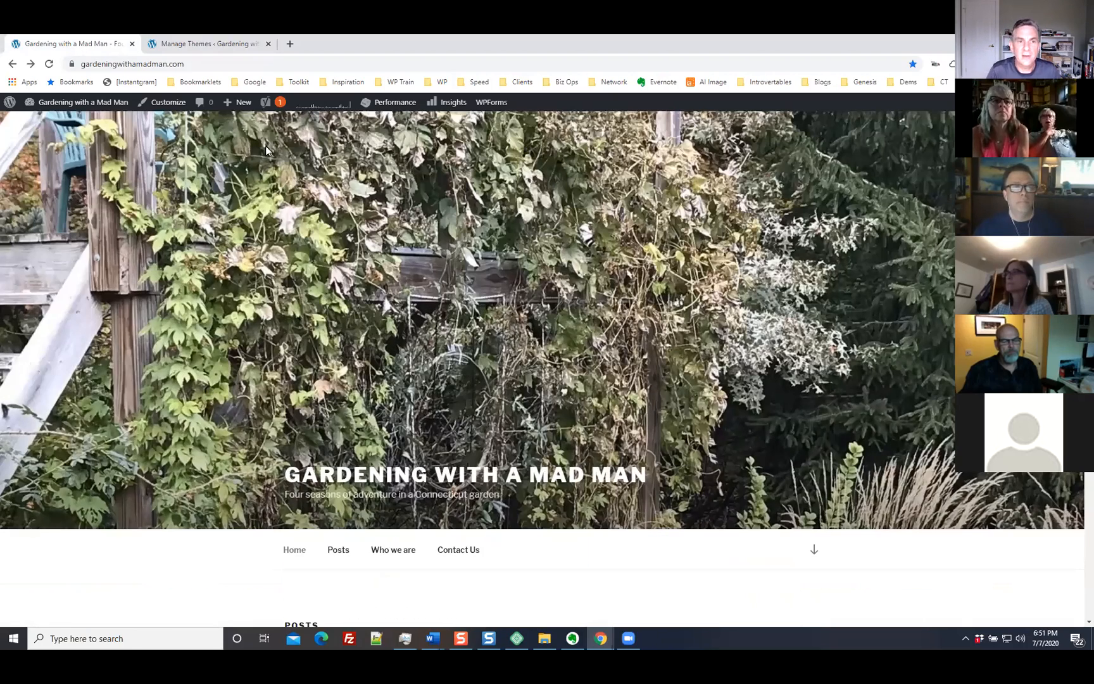
{"action": "left_click", "coordinate": [194, 63]}
{"action": "key", "text": "ctrl+c"}
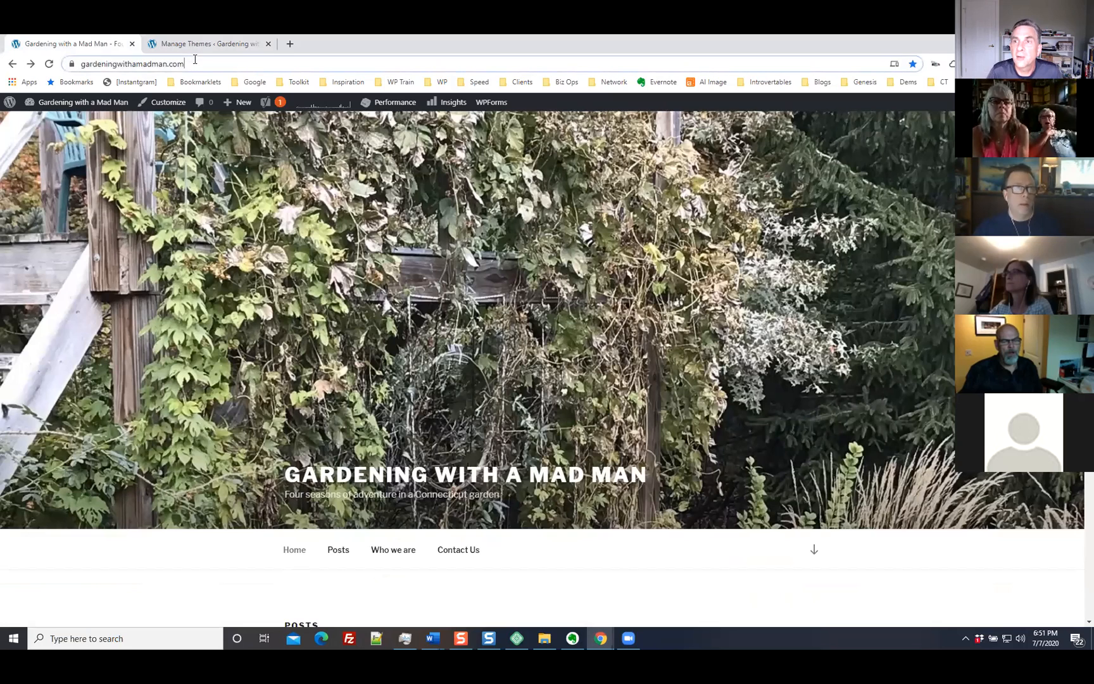
{"action": "left_click", "coordinate": [289, 46]}
{"action": "key", "text": "ctrl+v"}
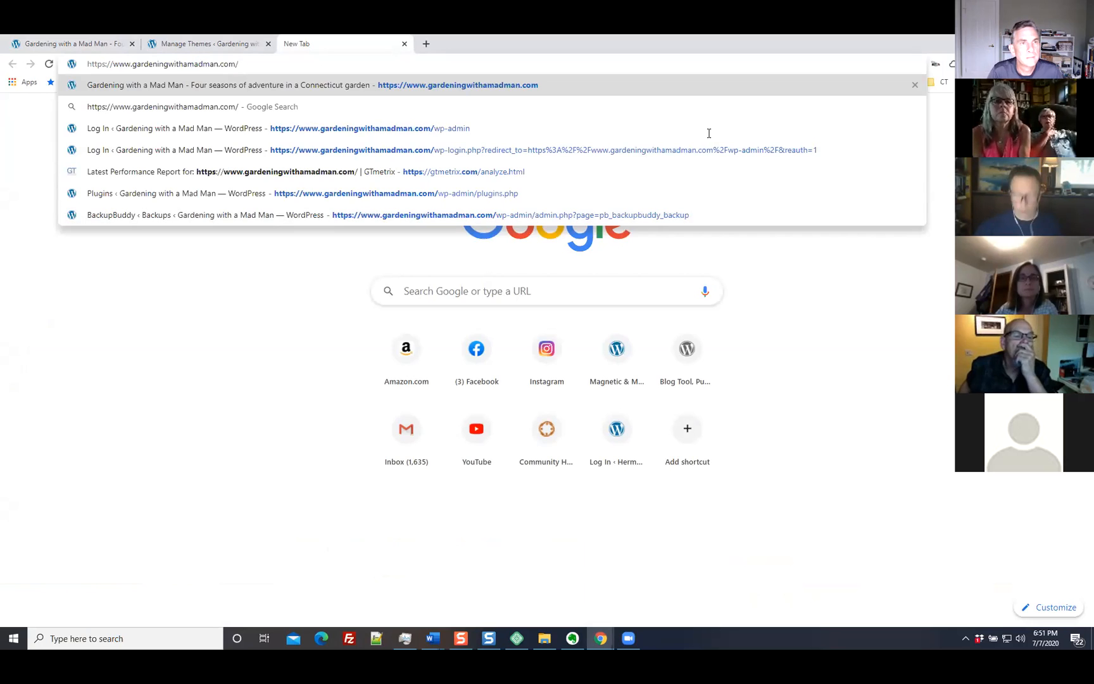
{"action": "key", "text": "Return"}
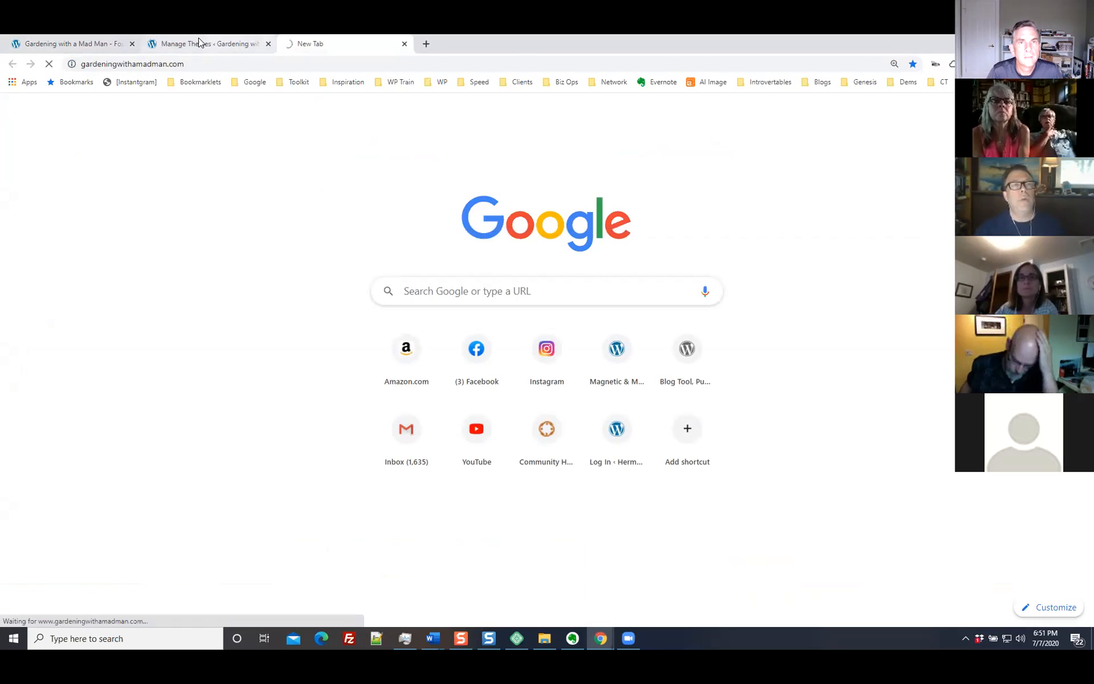
{"action": "left_click_drag", "start_coordinate": [198, 43], "coordinate": [347, 56]}
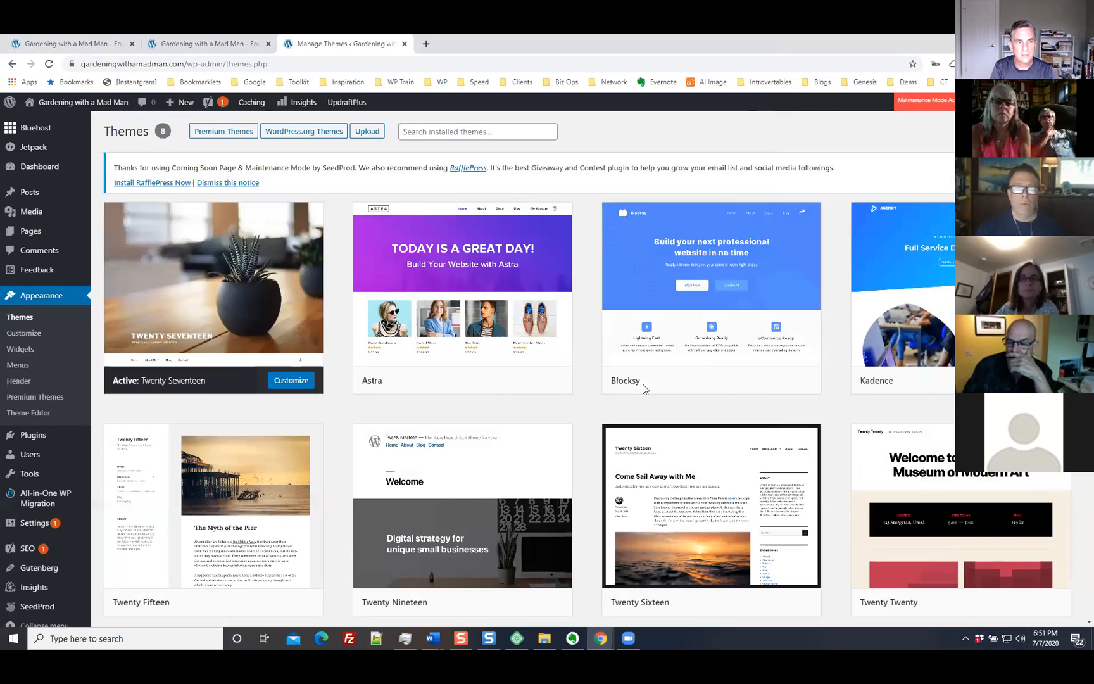
Step: Open the Posts list in a separate tab, look through the published posts, and close that tab
{"action": "mouse_move", "coordinate": [469, 317]}
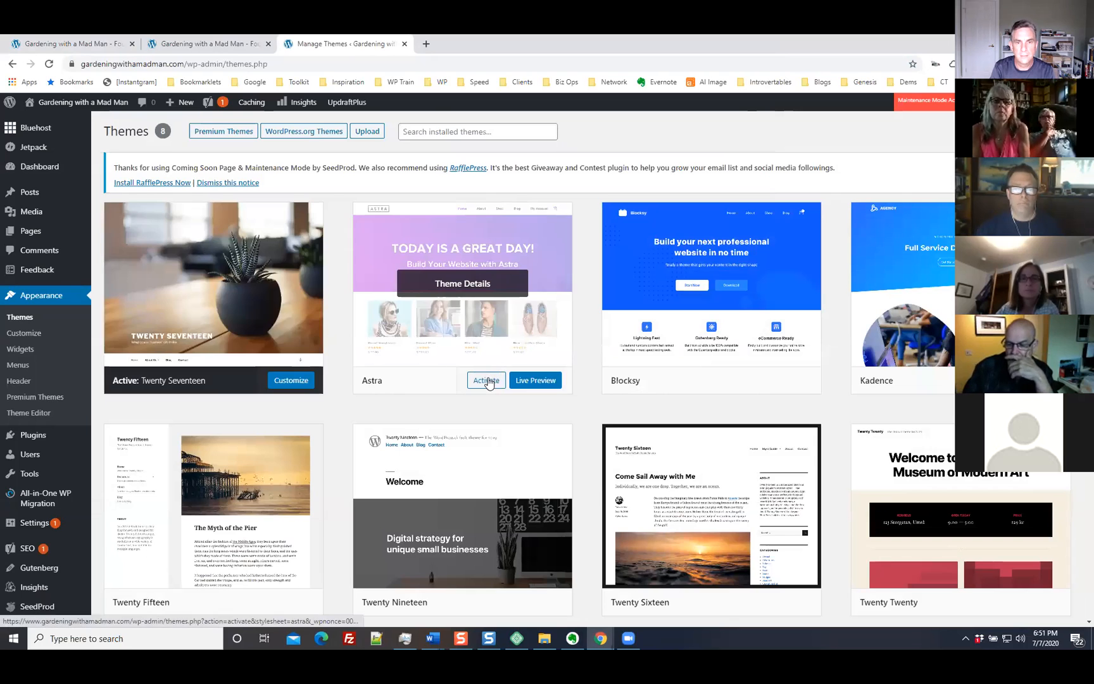
{"action": "mouse_move", "coordinate": [40, 208]}
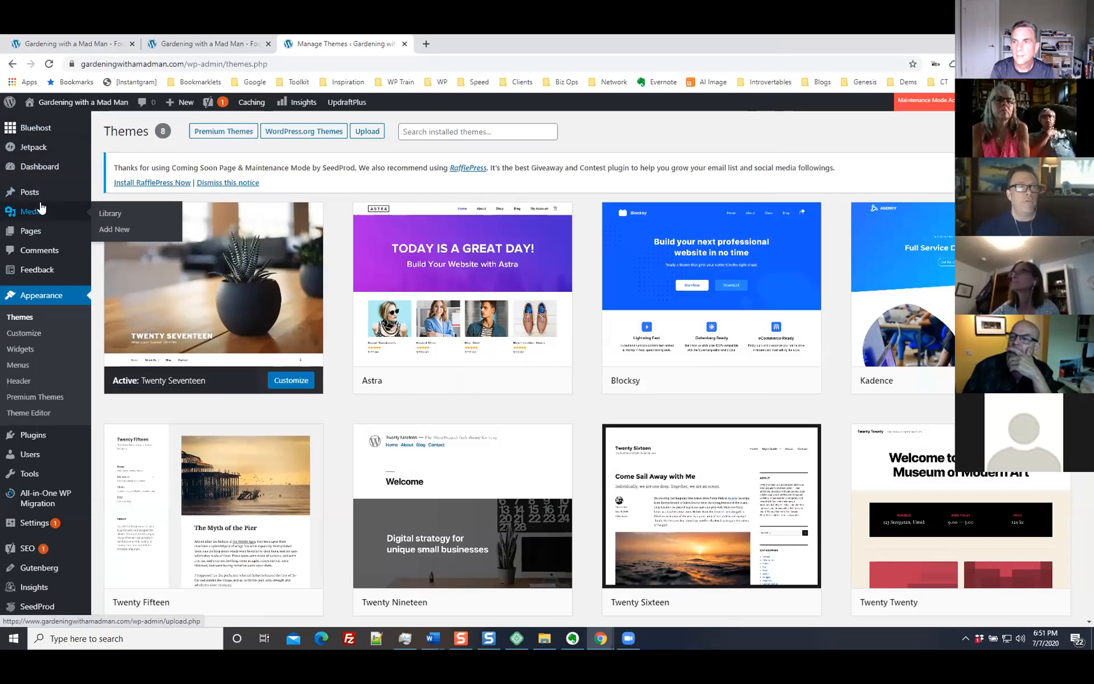
{"action": "right_click", "coordinate": [36, 191]}
{"action": "left_click", "coordinate": [76, 199]}
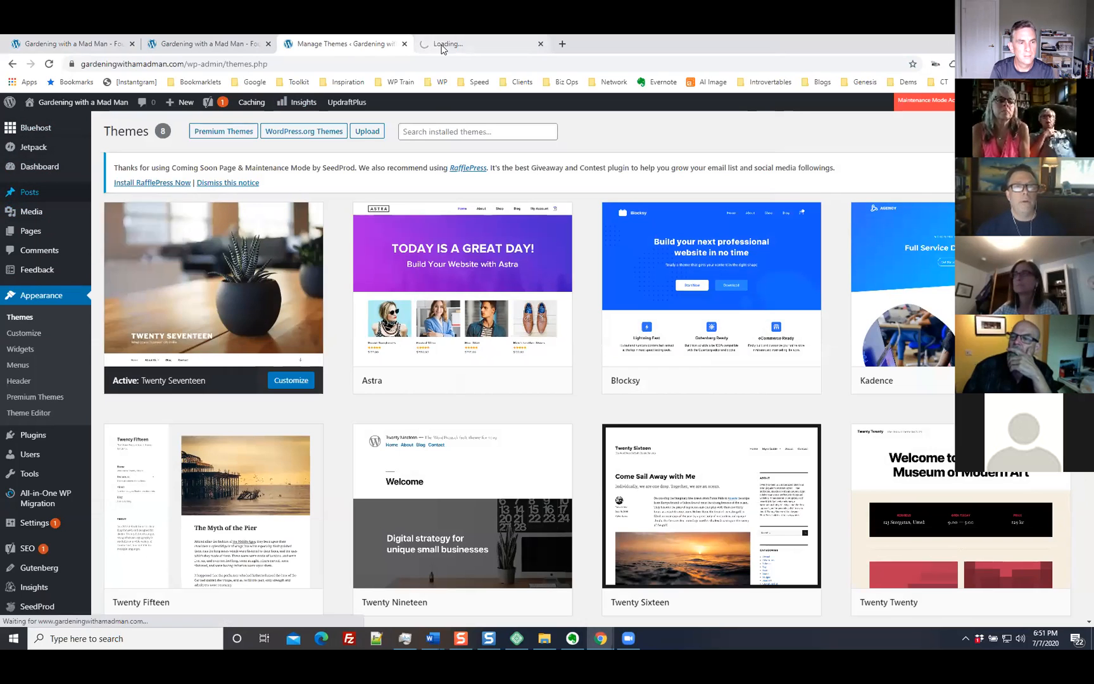
{"action": "left_click", "coordinate": [443, 44]}
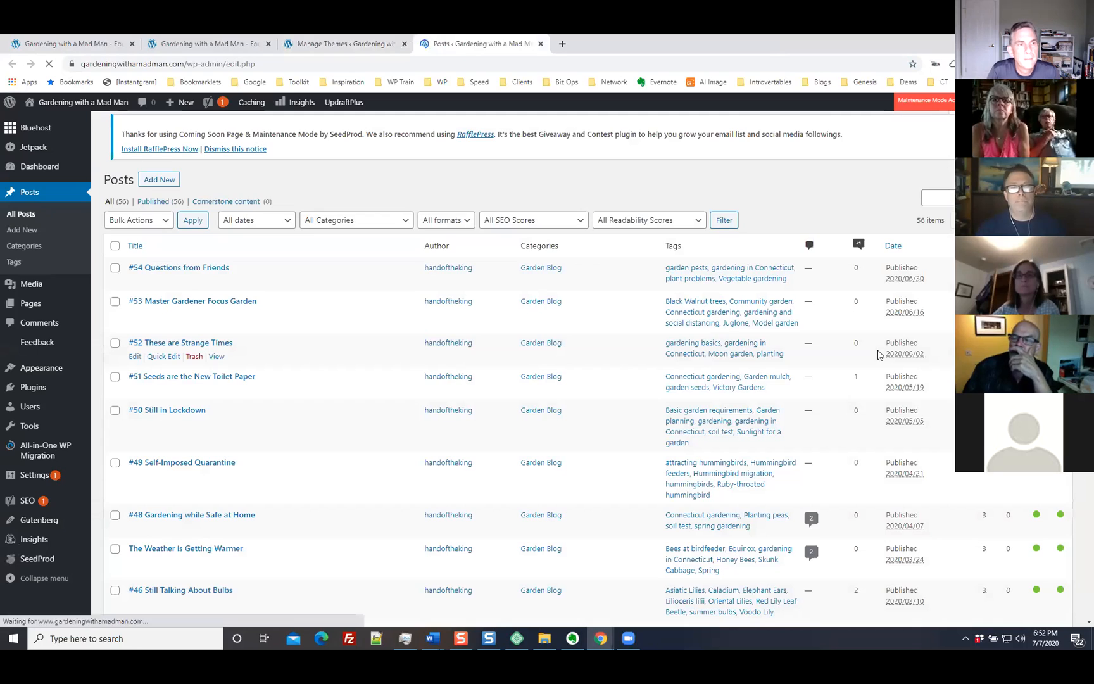
{"action": "scroll", "coordinate": [877, 355], "scroll_direction": "down", "scroll_amount": 8}
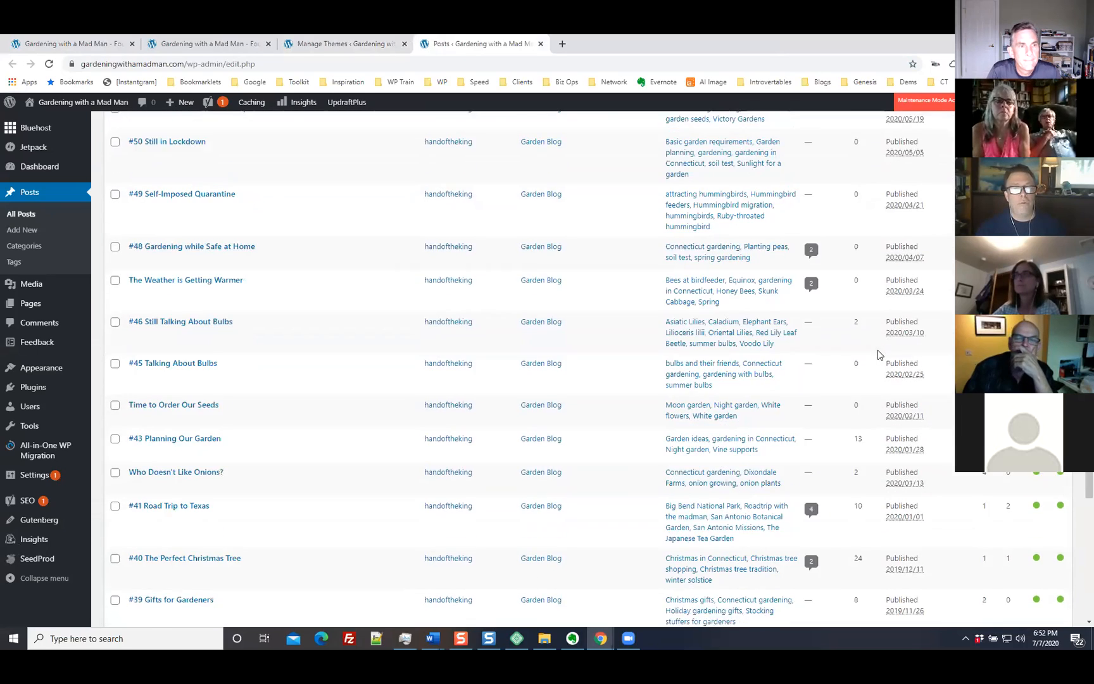
{"action": "scroll", "coordinate": [877, 355], "scroll_direction": "up", "scroll_amount": 6}
{"action": "scroll", "coordinate": [877, 355], "scroll_direction": "up", "scroll_amount": 3}
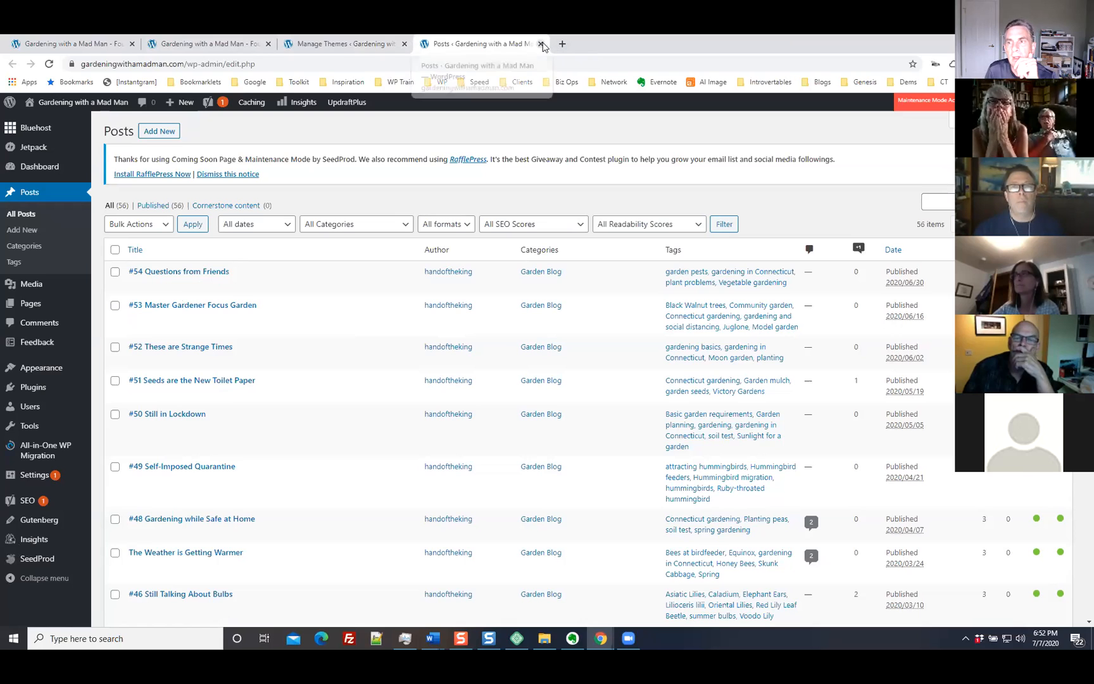
{"action": "left_click", "coordinate": [541, 44]}
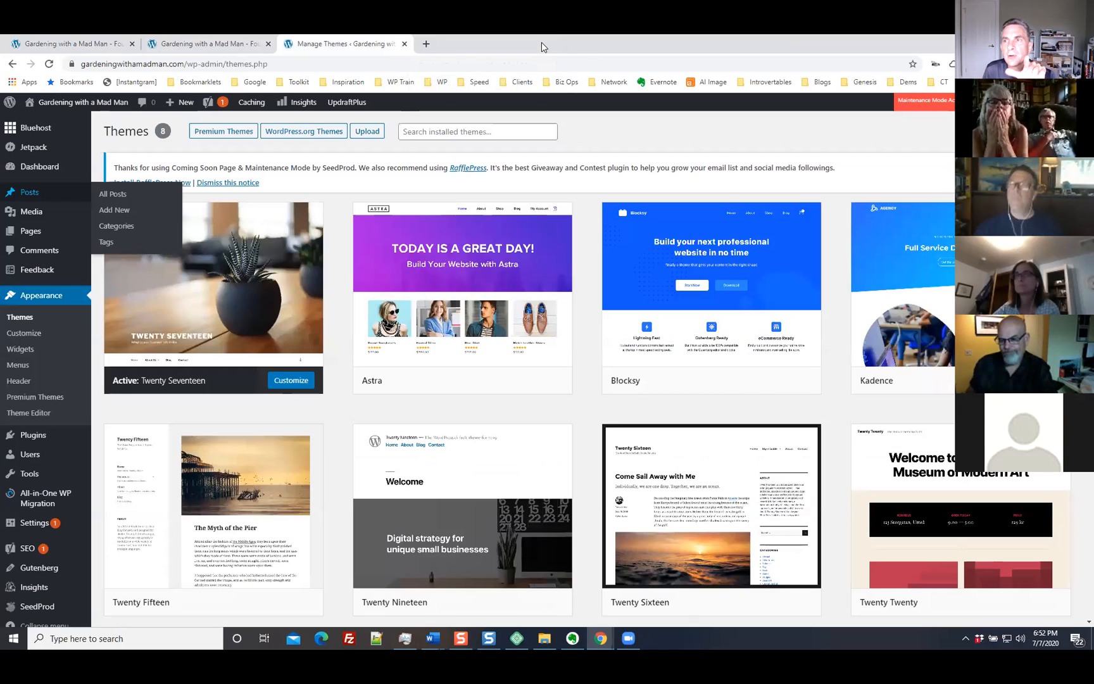
Step: Dismiss the RafflePress notices, set the Reading Settings to include a Summary for each post in a feed, and save the changes
{"action": "mouse_move", "coordinate": [229, 287]}
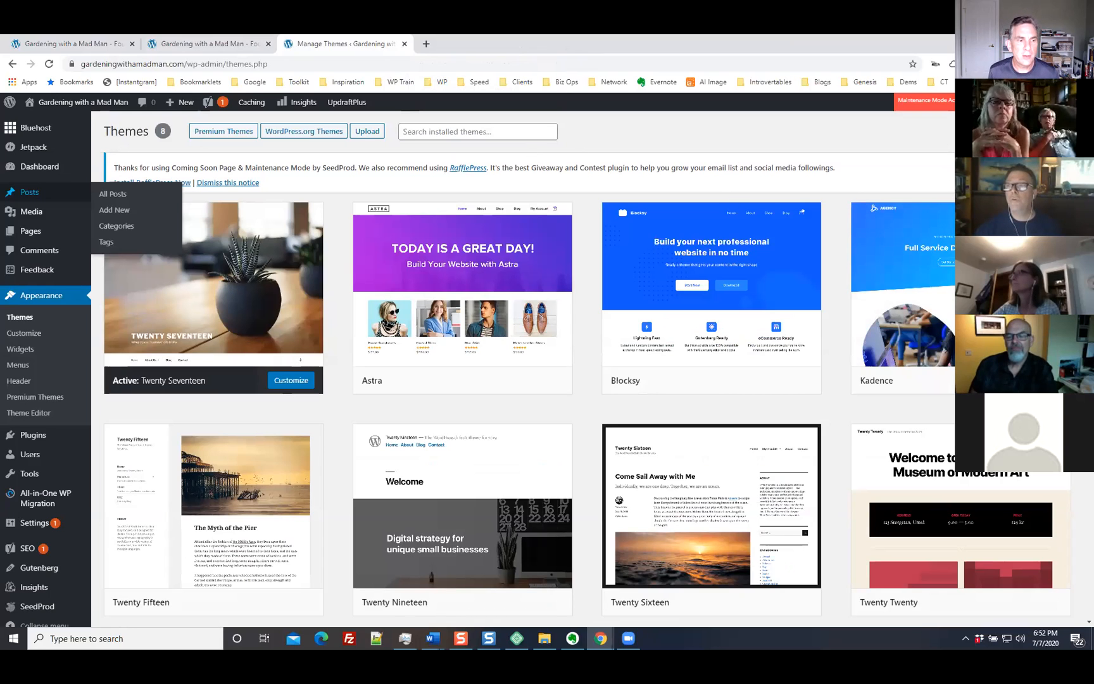
{"action": "left_click", "coordinate": [228, 182]}
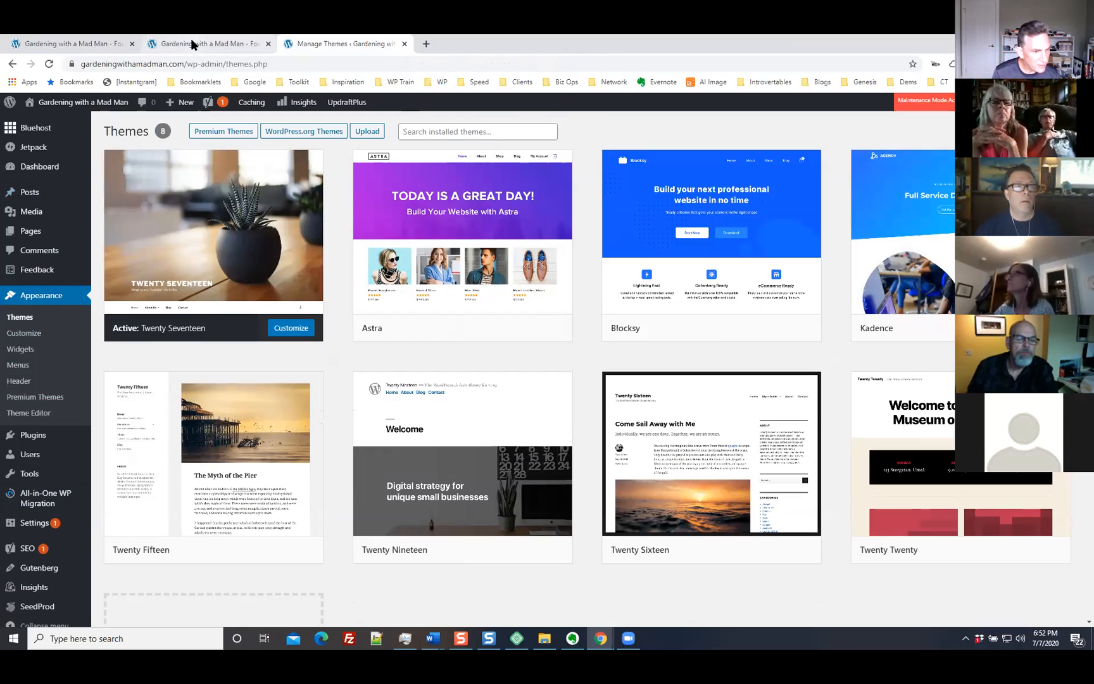
{"action": "scroll", "coordinate": [69, 494], "scroll_direction": "down", "scroll_amount": 2}
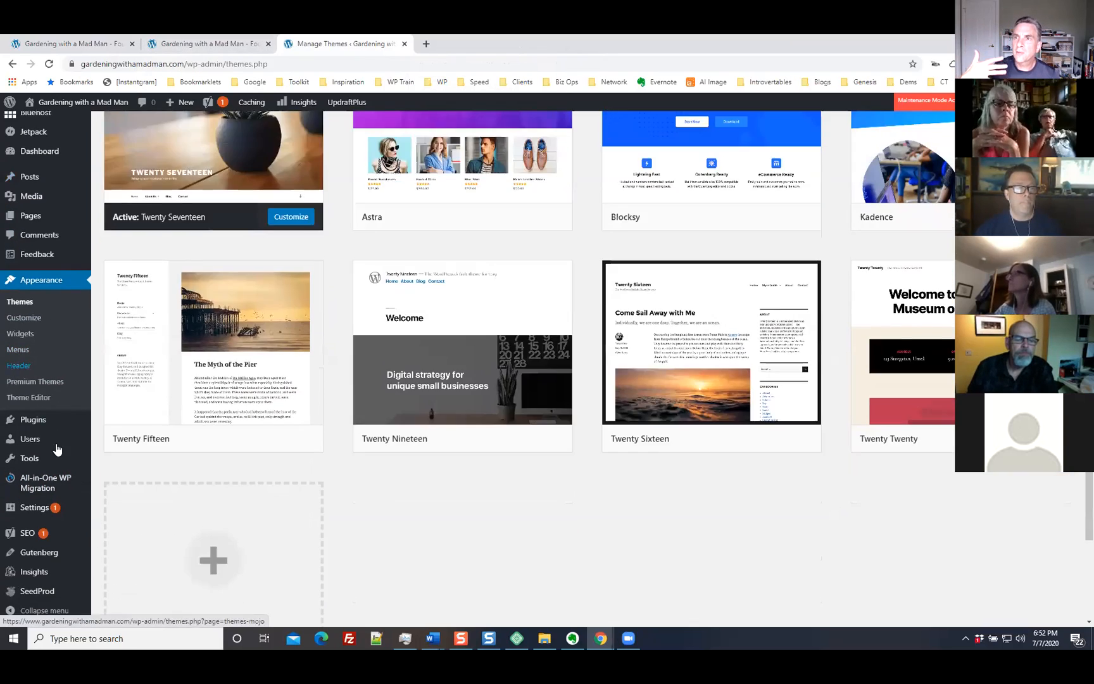
{"action": "mouse_move", "coordinate": [77, 506]}
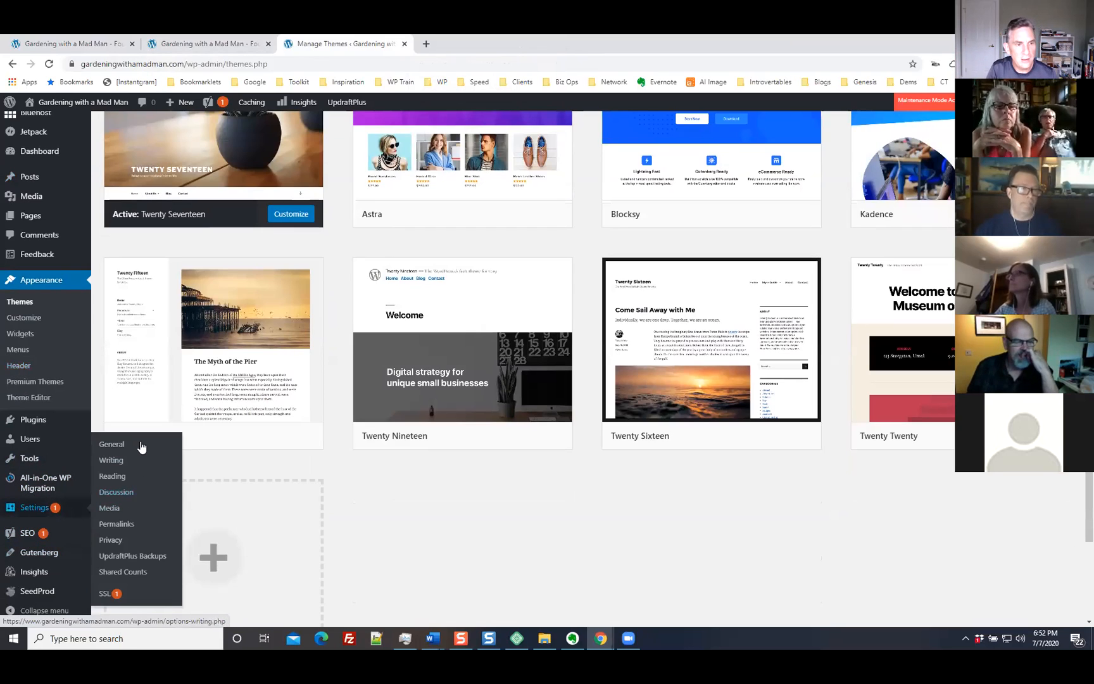
{"action": "left_click", "coordinate": [112, 480]}
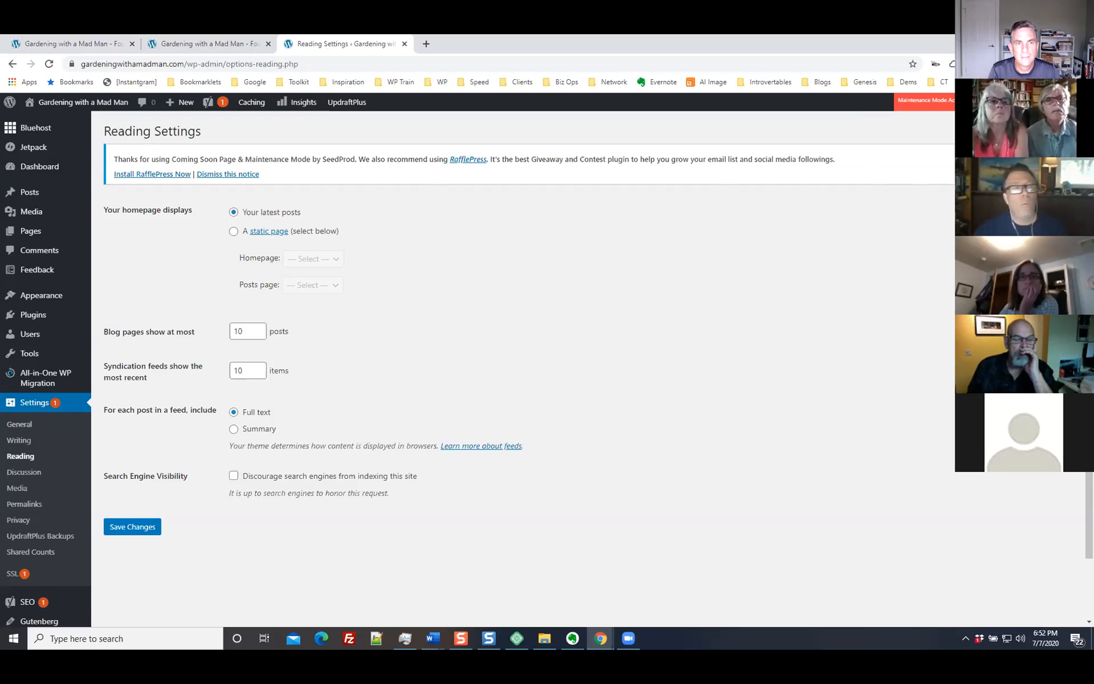
{"action": "left_click", "coordinate": [943, 174]}
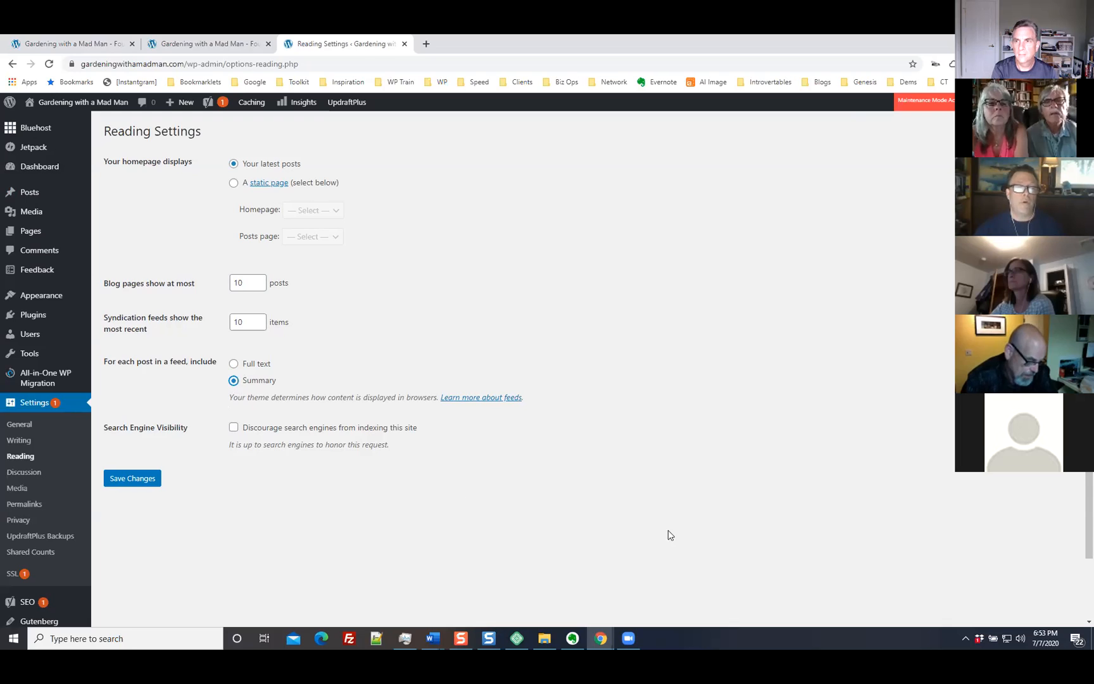
{"action": "left_click", "coordinate": [146, 480]}
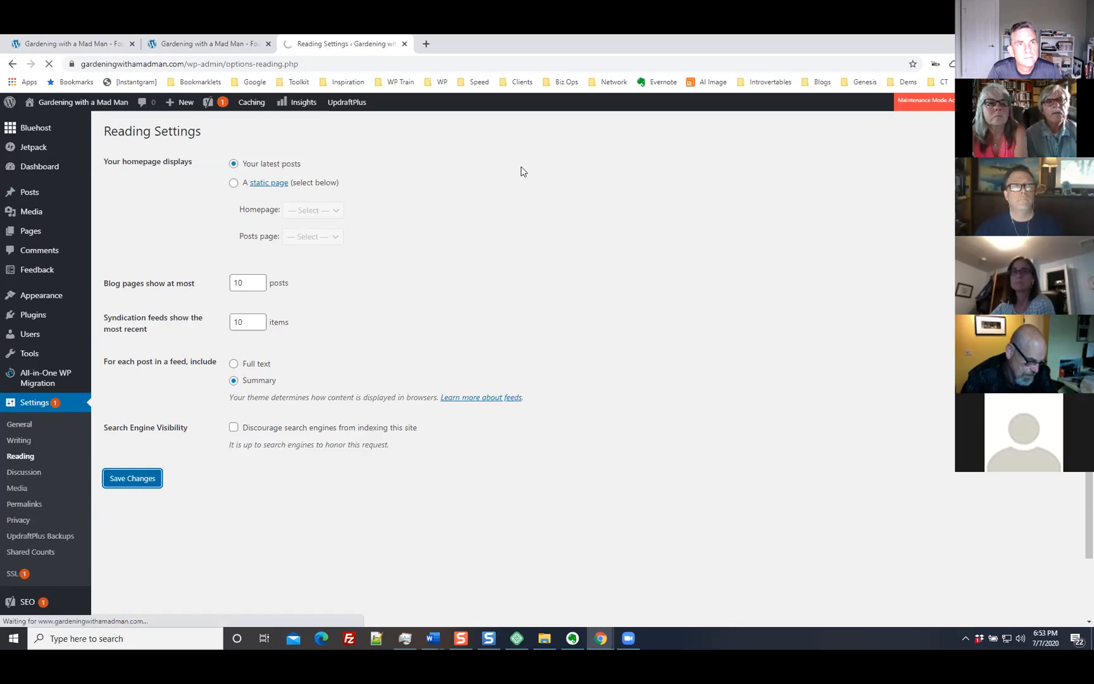
Step: Reload the site's homepage, check how much of each post it displays, and return to the Reading Settings
{"action": "left_click", "coordinate": [193, 44]}
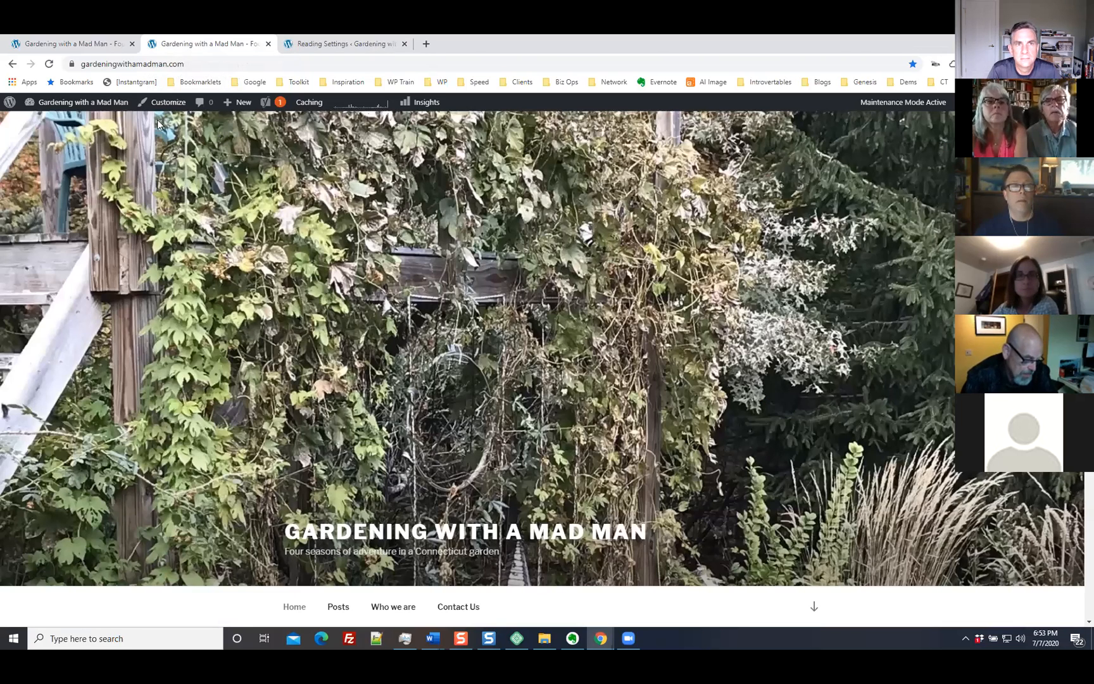
{"action": "left_click", "coordinate": [49, 64]}
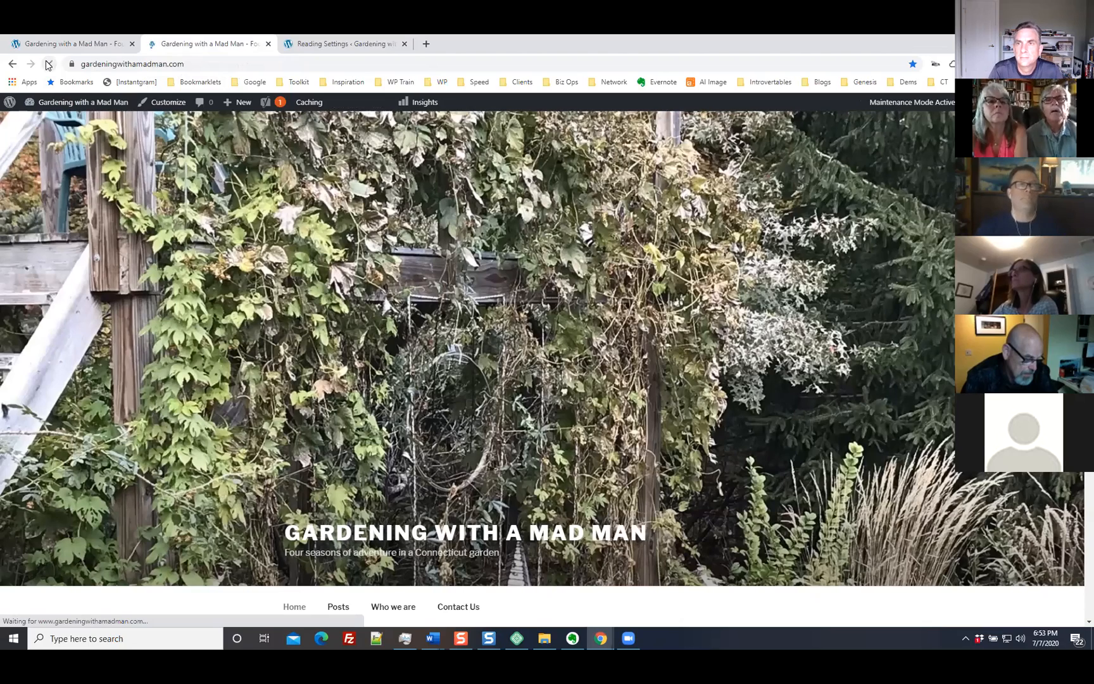
{"action": "scroll", "coordinate": [933, 405], "scroll_direction": "down", "scroll_amount": 10}
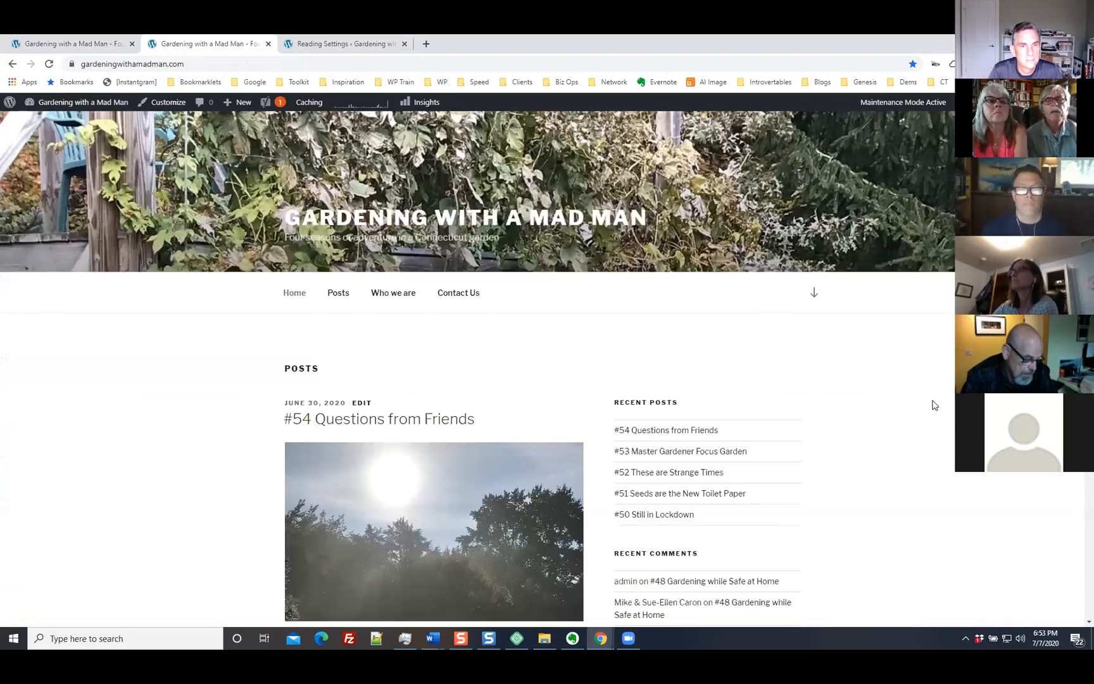
{"action": "scroll", "coordinate": [935, 407], "scroll_direction": "down", "scroll_amount": 7}
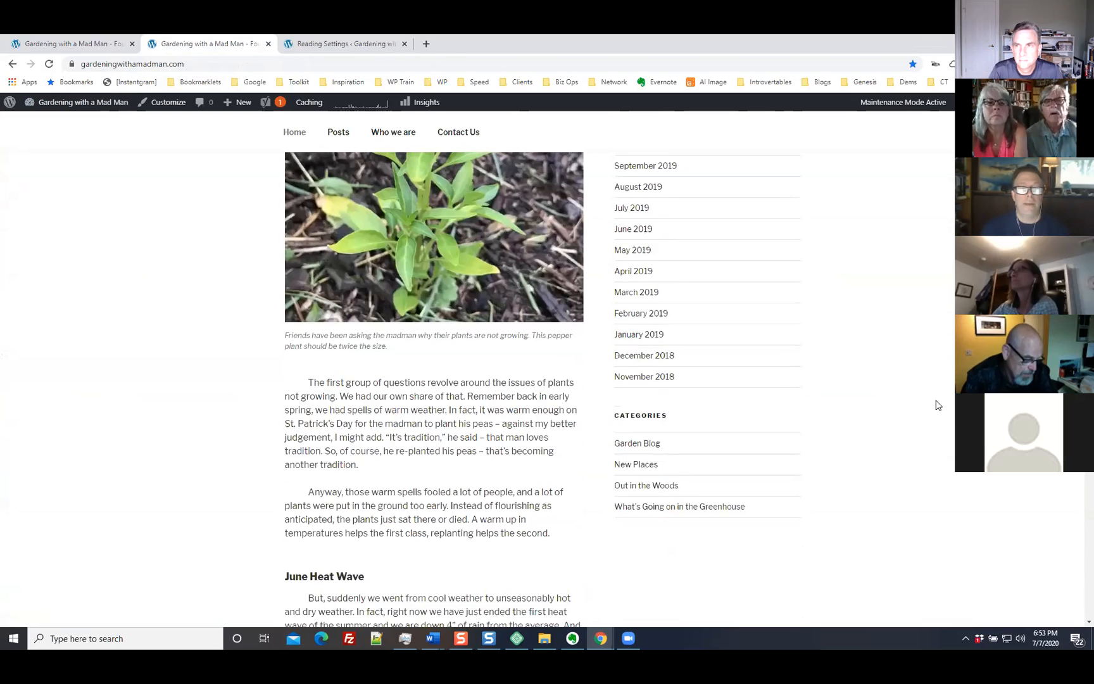
{"action": "scroll", "coordinate": [935, 408], "scroll_direction": "up", "scroll_amount": 10}
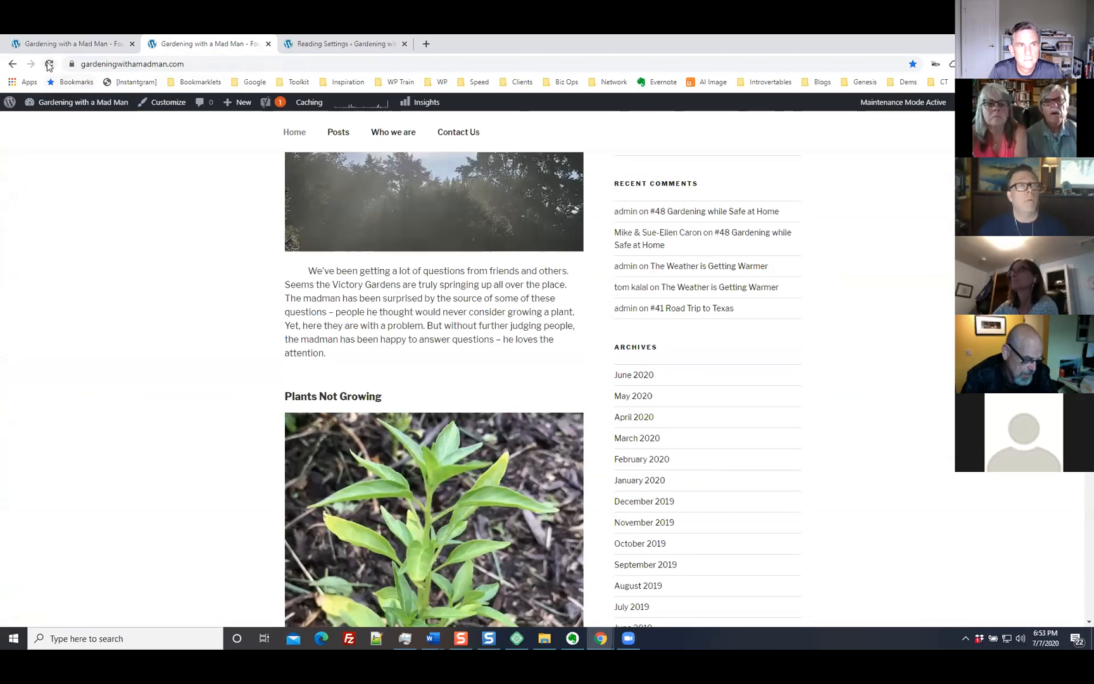
{"action": "left_click", "coordinate": [48, 64]}
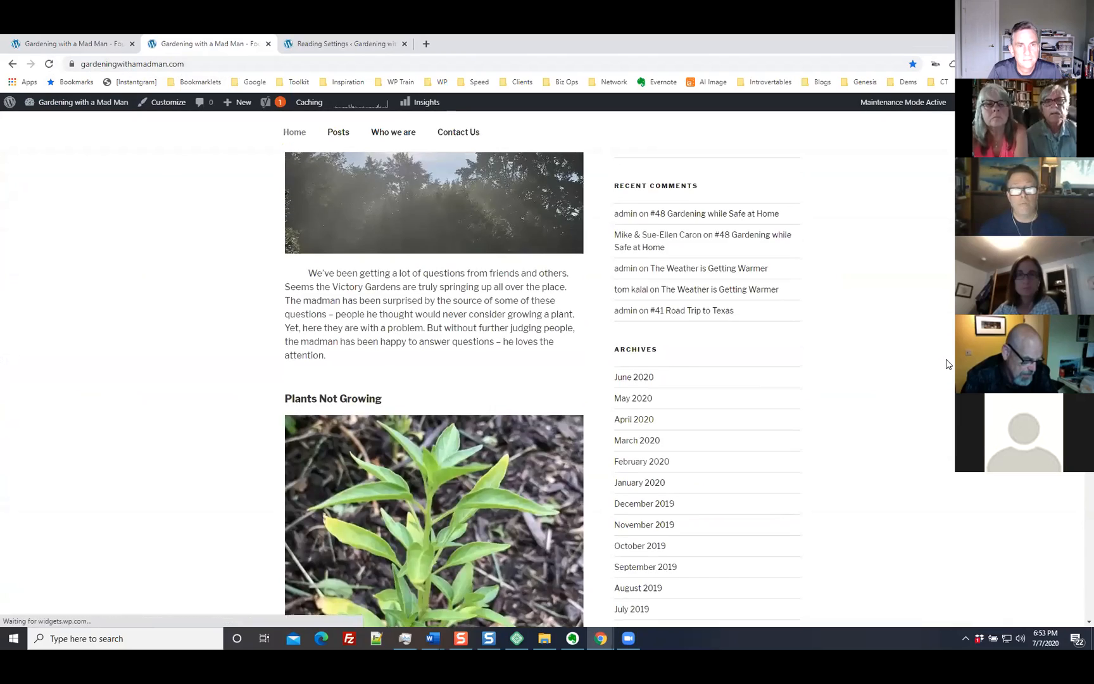
{"action": "scroll", "coordinate": [949, 364], "scroll_direction": "up", "scroll_amount": 7}
{"action": "scroll", "coordinate": [949, 363], "scroll_direction": "down", "scroll_amount": 8}
{"action": "scroll", "coordinate": [947, 361], "scroll_direction": "down", "scroll_amount": 15}
{"action": "scroll", "coordinate": [935, 345], "scroll_direction": "down", "scroll_amount": 7}
{"action": "scroll", "coordinate": [936, 346], "scroll_direction": "up", "scroll_amount": 7}
{"action": "left_click", "coordinate": [345, 43]}
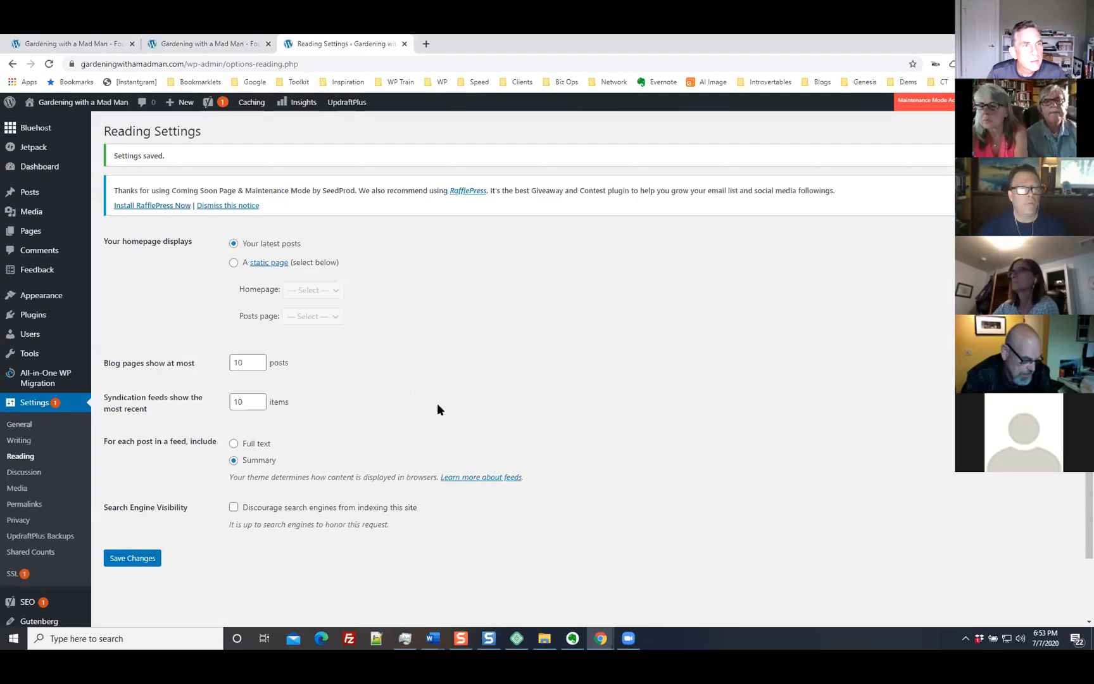
Step: Purge the site's cache and reload the site's homepage
{"action": "scroll", "coordinate": [437, 403], "scroll_direction": "down", "scroll_amount": 2}
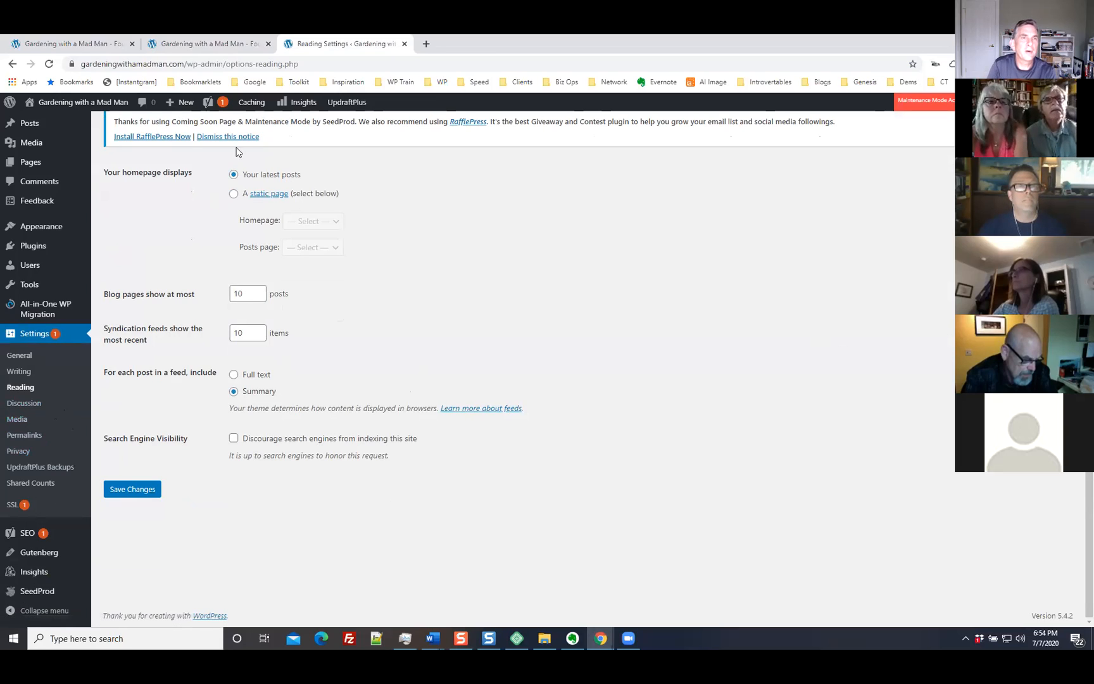
{"action": "mouse_move", "coordinate": [304, 107]}
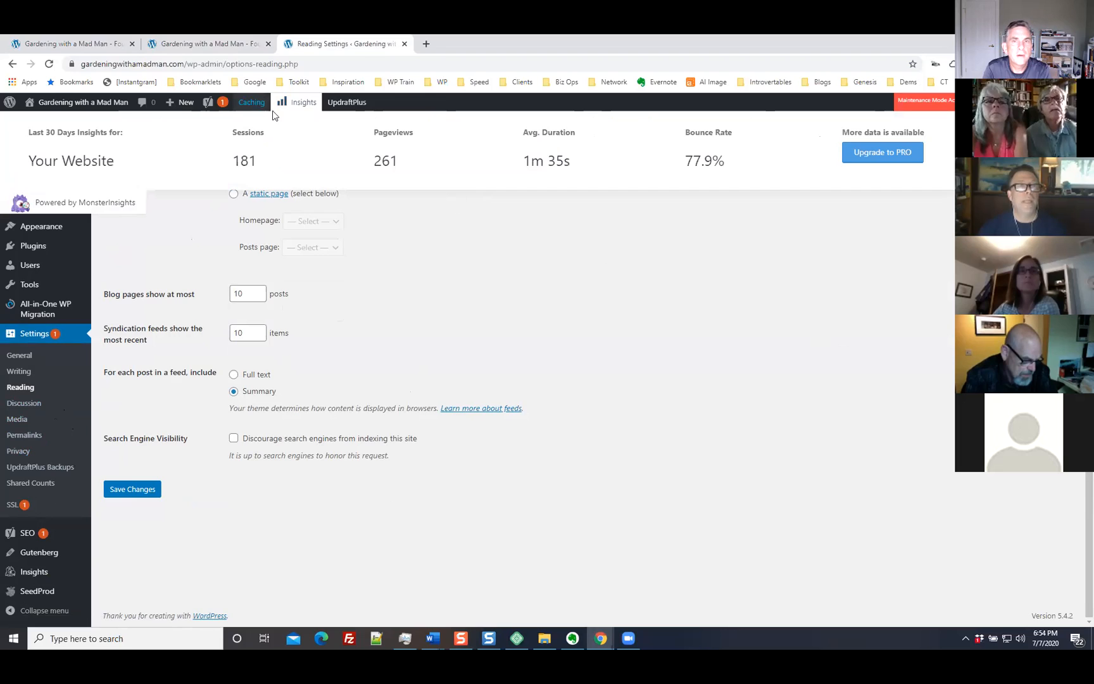
{"action": "mouse_move", "coordinate": [246, 101]}
{"action": "left_click", "coordinate": [252, 123]}
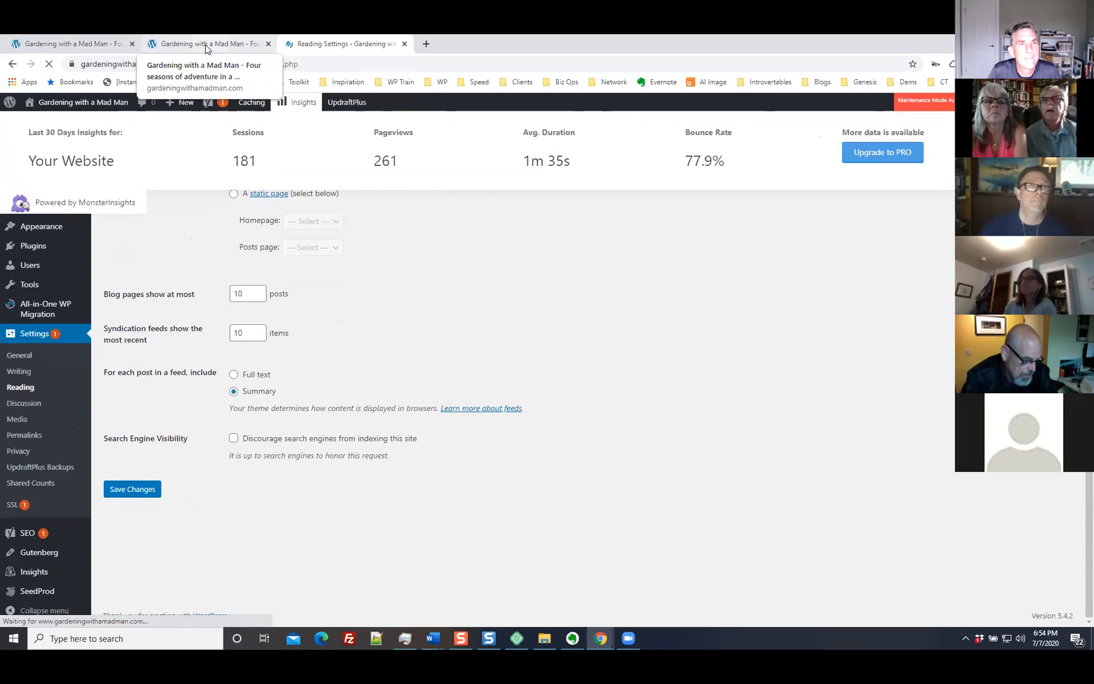
{"action": "left_click", "coordinate": [205, 44]}
{"action": "left_click", "coordinate": [49, 64]}
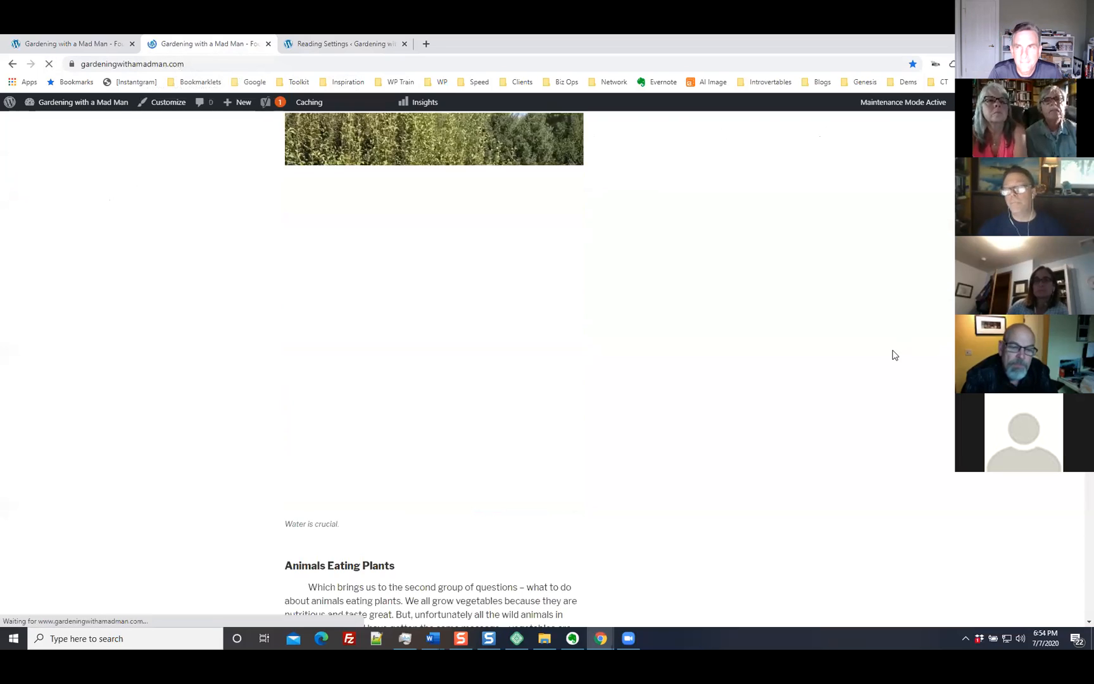
Step: Look through the homepage to check how much of the #54 Questions from Friends post it displays
{"action": "scroll", "coordinate": [892, 347], "scroll_direction": "down", "scroll_amount": 5}
{"action": "scroll", "coordinate": [894, 354], "scroll_direction": "up", "scroll_amount": 15}
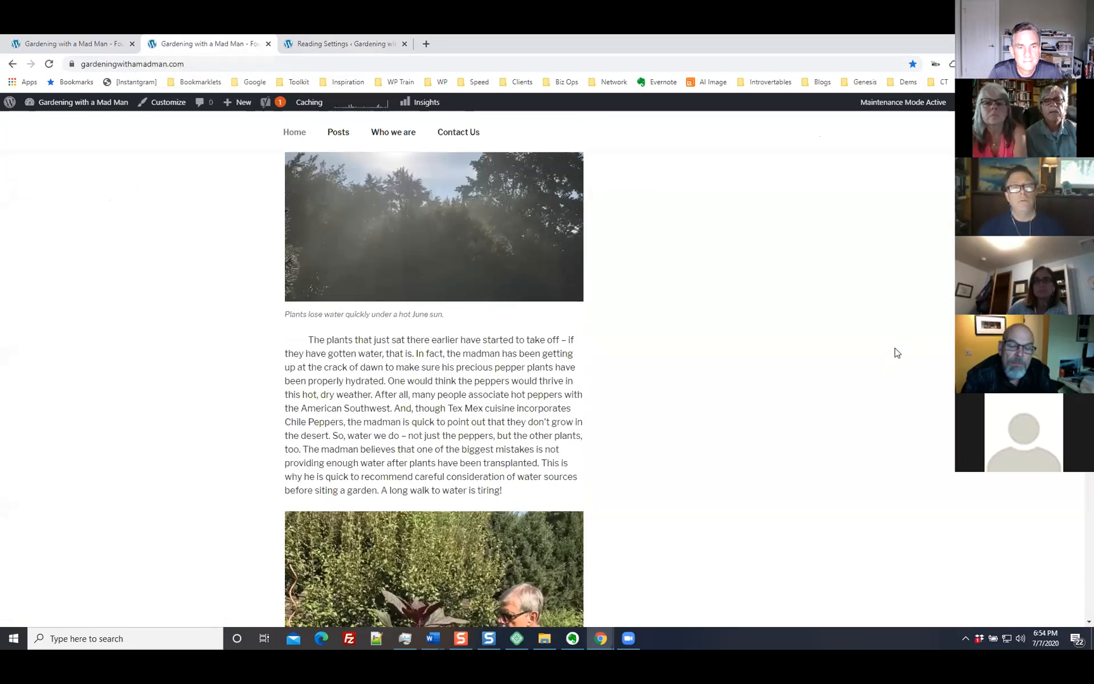
{"action": "scroll", "coordinate": [882, 338], "scroll_direction": "up", "scroll_amount": 15}
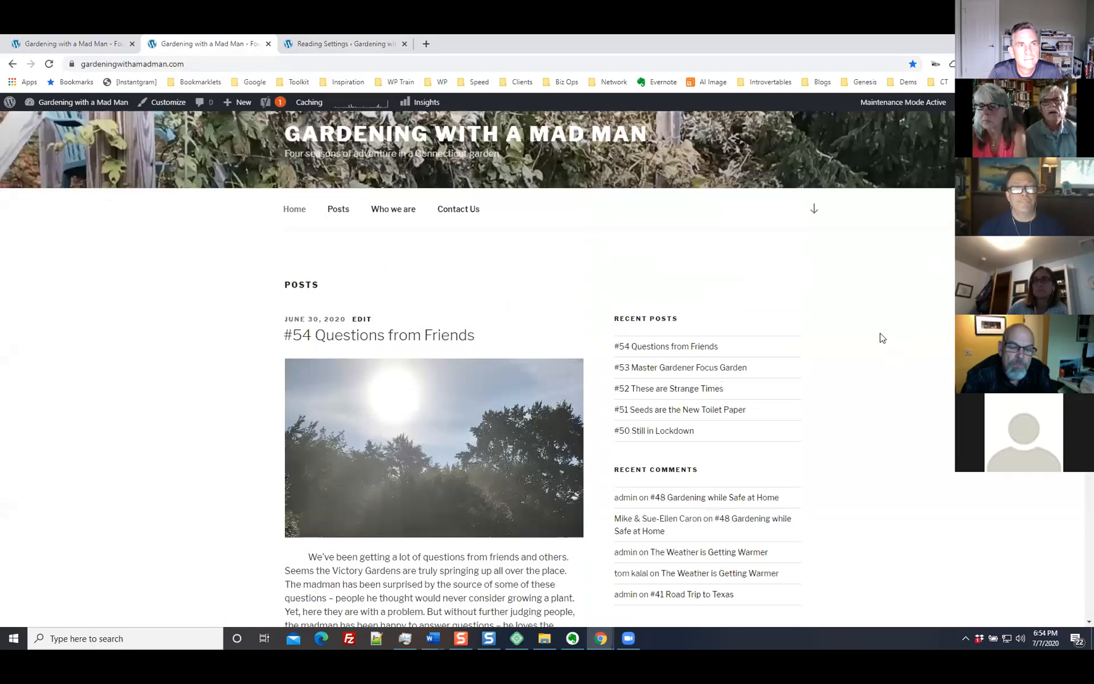
{"action": "scroll", "coordinate": [880, 337], "scroll_direction": "down", "scroll_amount": 4}
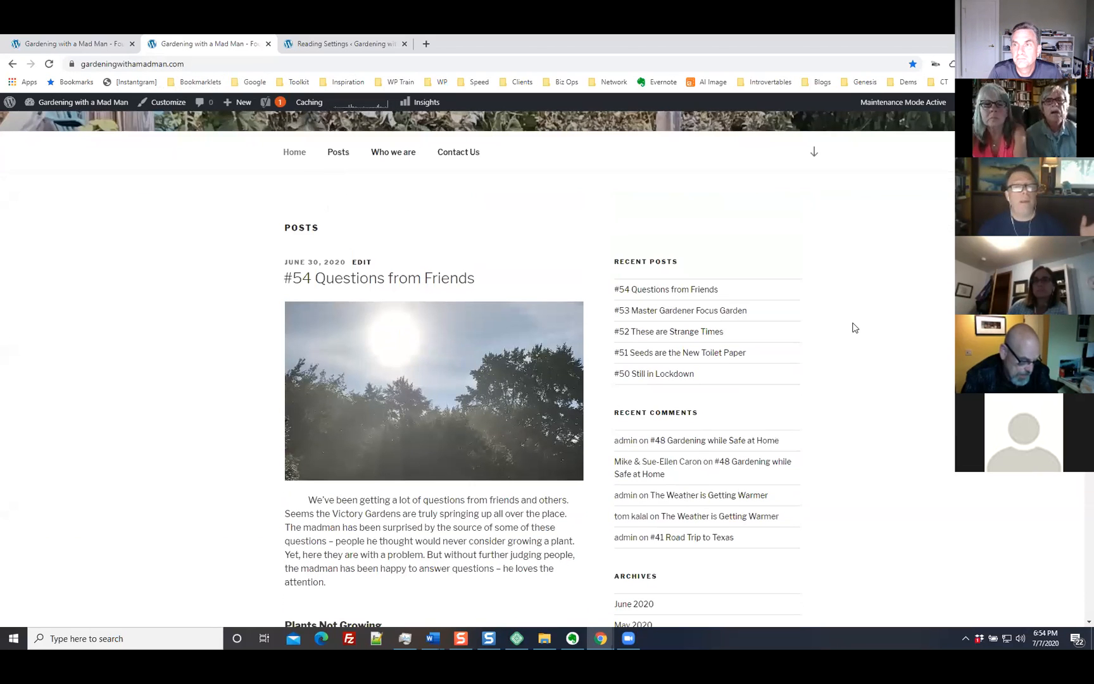
Step: In the Reading Settings, make the homepage display the static page Who we are and save the changes
{"action": "left_click", "coordinate": [309, 44]}
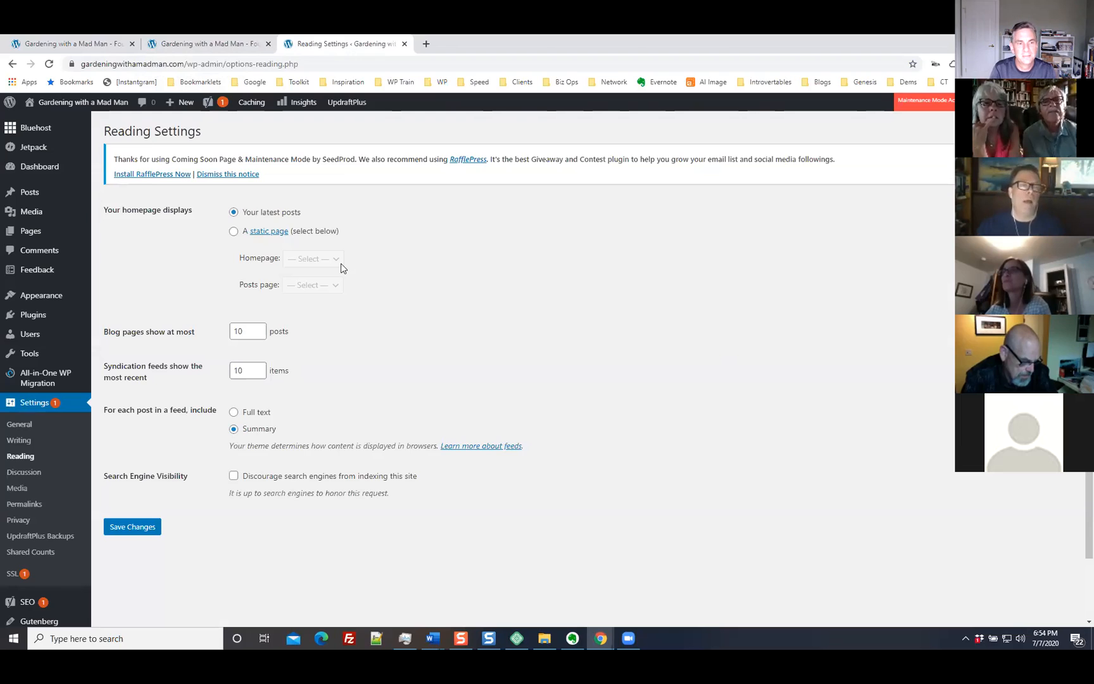
{"action": "left_click", "coordinate": [234, 232]}
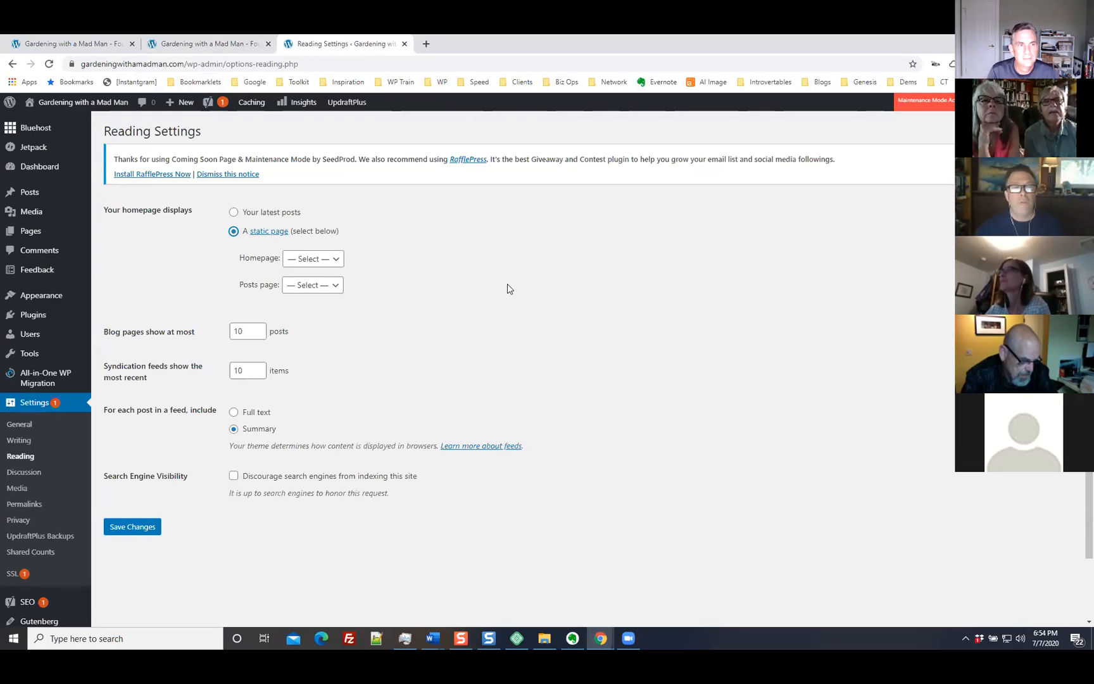
{"action": "left_click", "coordinate": [340, 260]}
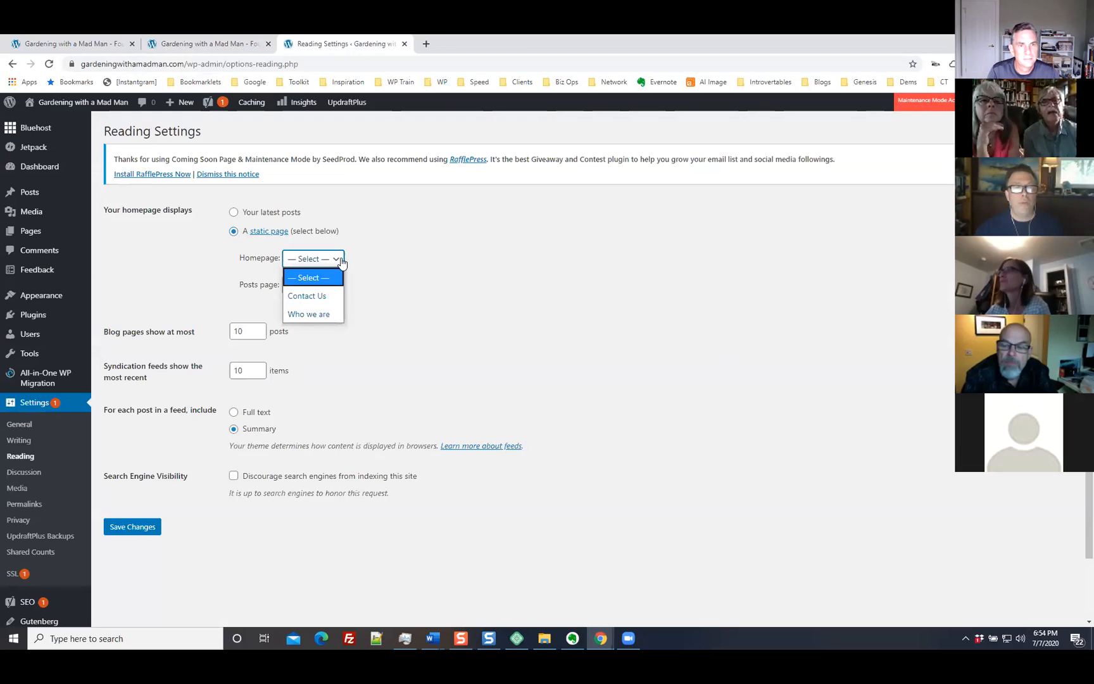
{"action": "left_click", "coordinate": [310, 314]}
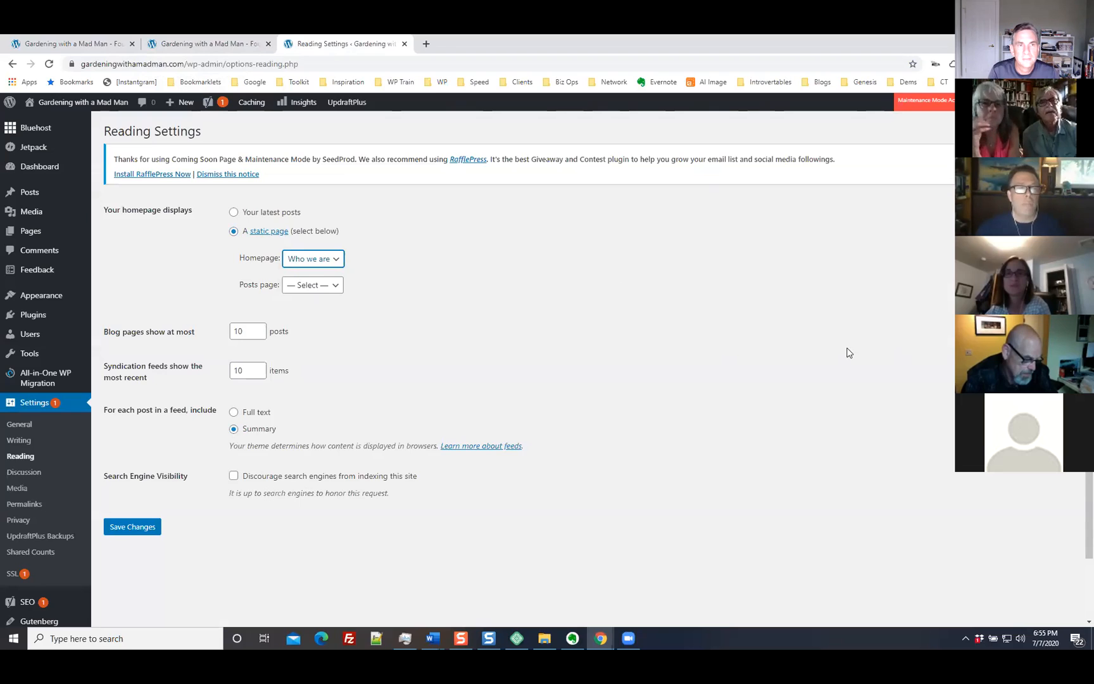
{"action": "left_click", "coordinate": [317, 287]}
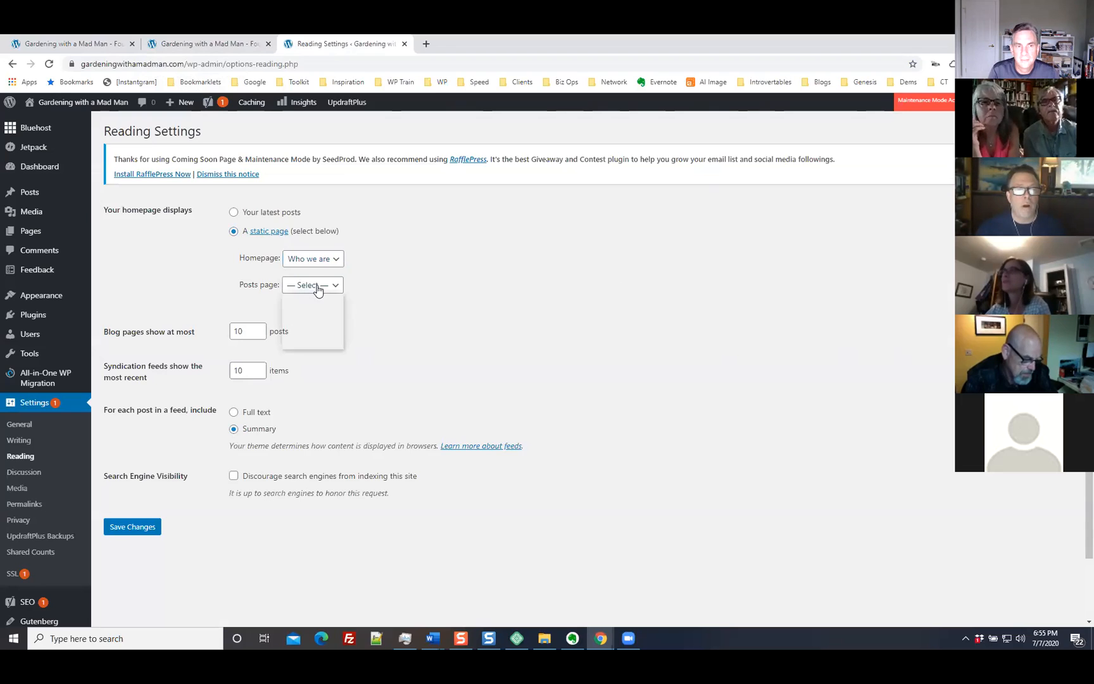
{"action": "left_click", "coordinate": [623, 381]}
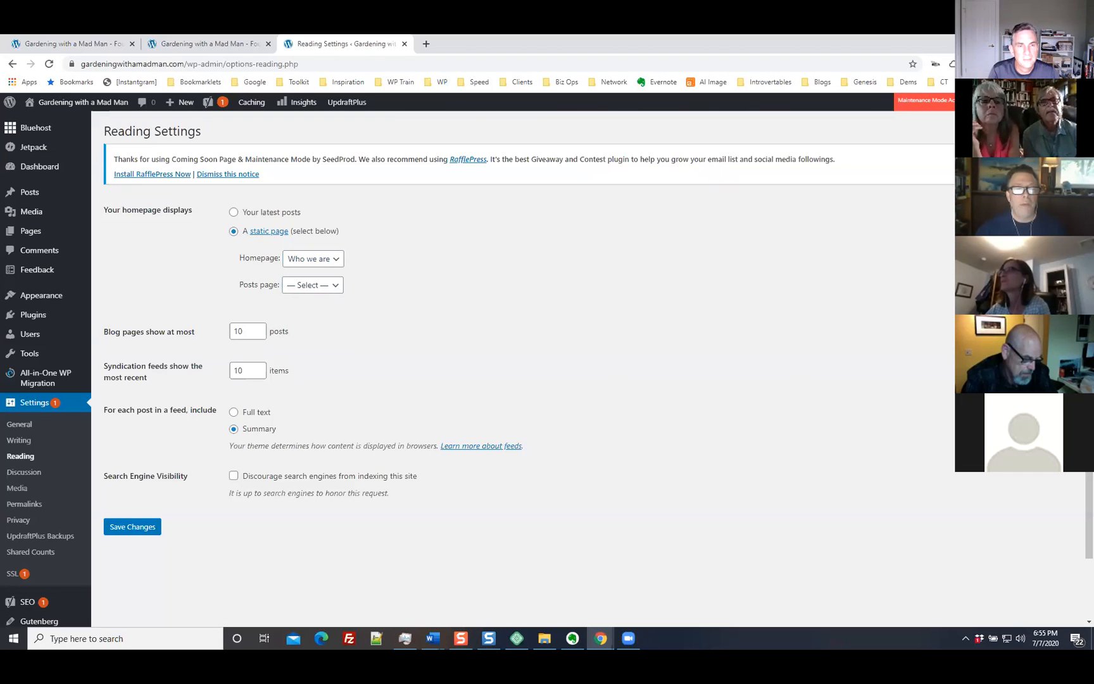
{"action": "left_click", "coordinate": [129, 529]}
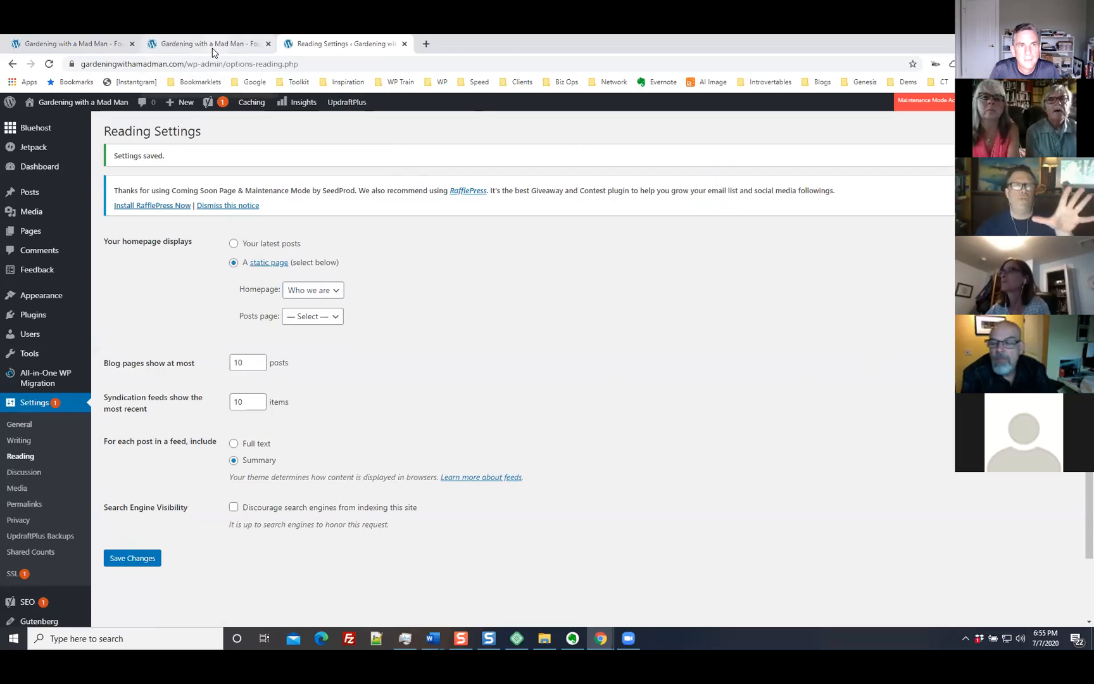
Step: Load the site's Home page, reload it, and review what it displays with the static page setting
{"action": "left_click", "coordinate": [228, 46]}
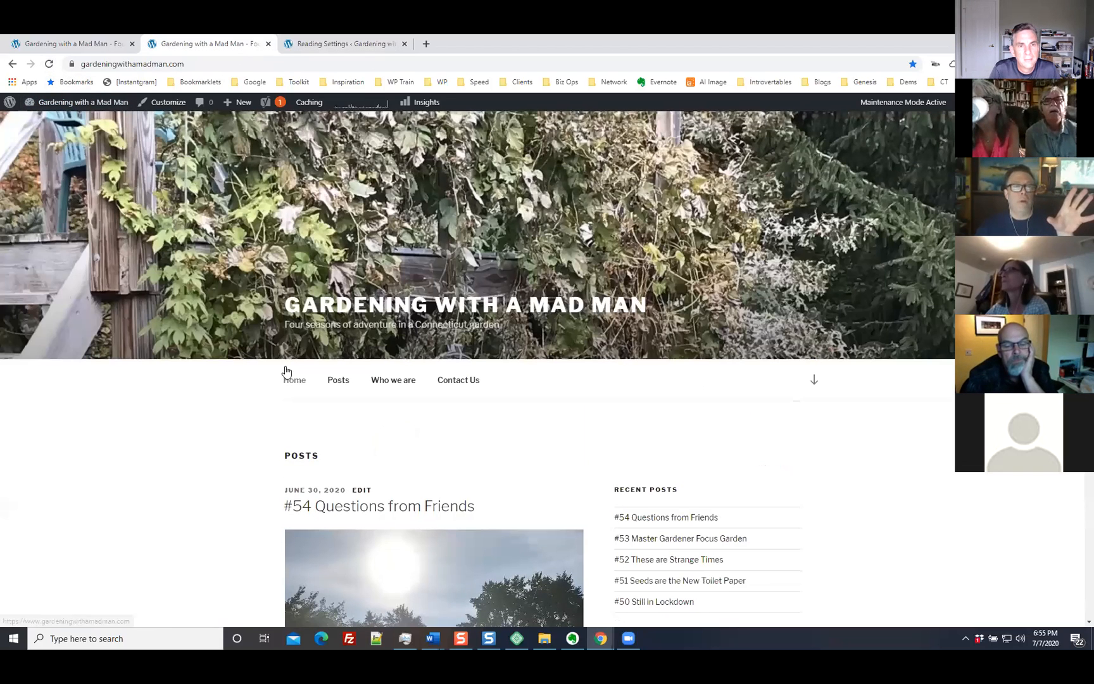
{"action": "left_click", "coordinate": [287, 374]}
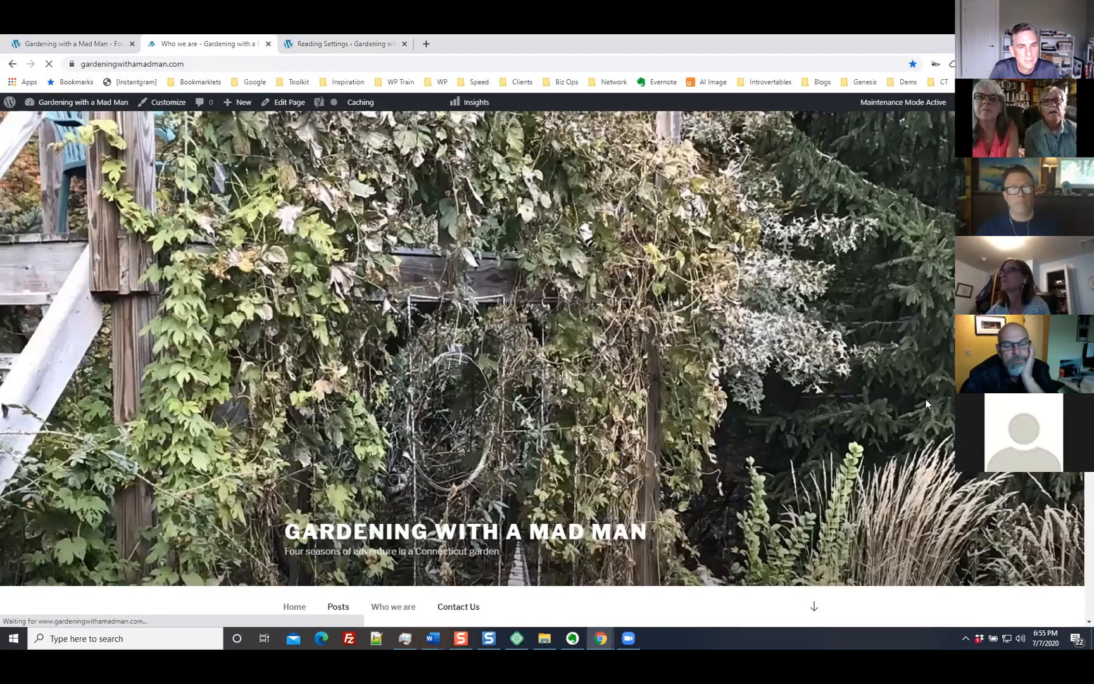
{"action": "scroll", "coordinate": [923, 405], "scroll_direction": "down", "scroll_amount": 2}
{"action": "scroll", "coordinate": [923, 407], "scroll_direction": "down", "scroll_amount": 4}
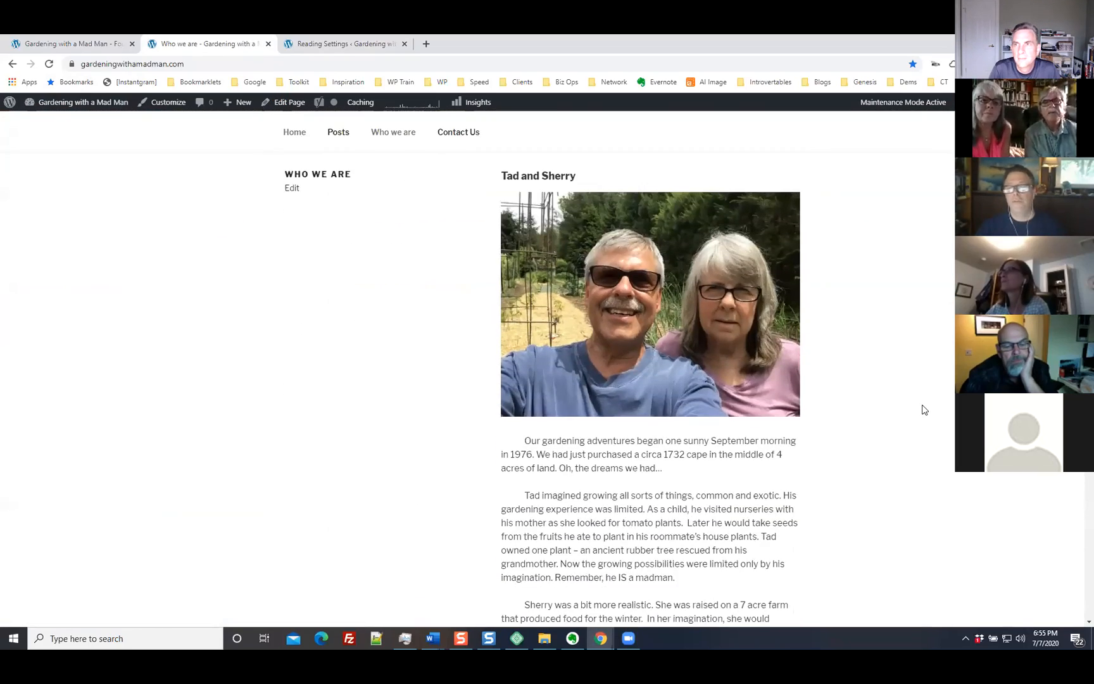
{"action": "scroll", "coordinate": [923, 408], "scroll_direction": "up", "scroll_amount": 7}
{"action": "scroll", "coordinate": [898, 397], "scroll_direction": "down", "scroll_amount": 2}
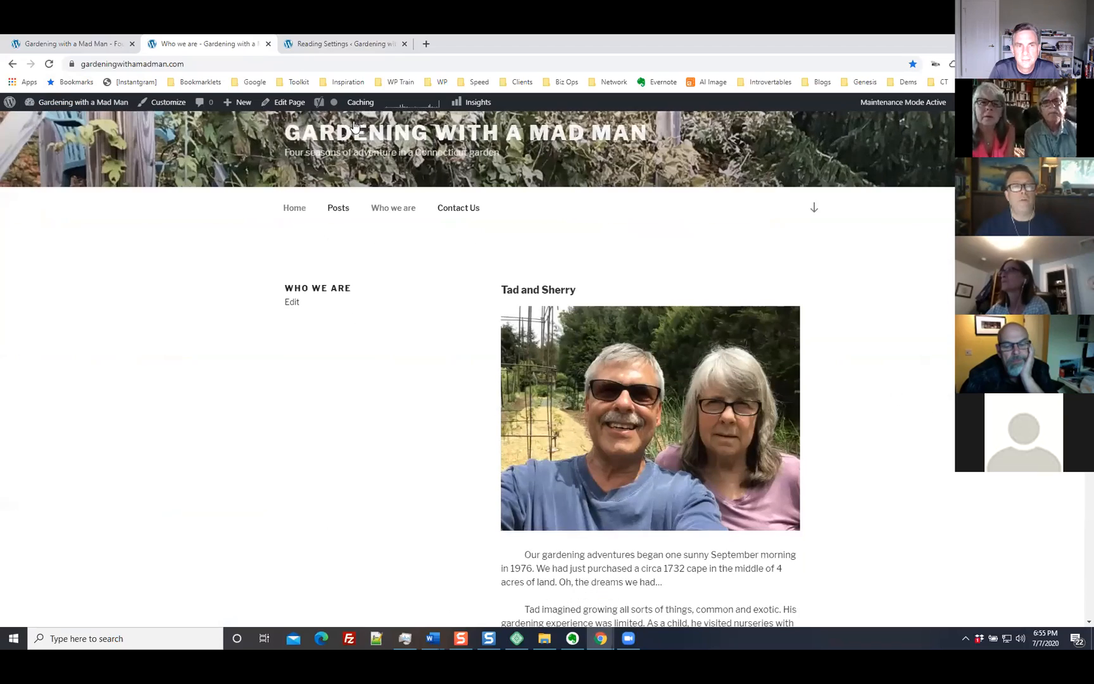
{"action": "left_click", "coordinate": [283, 102]}
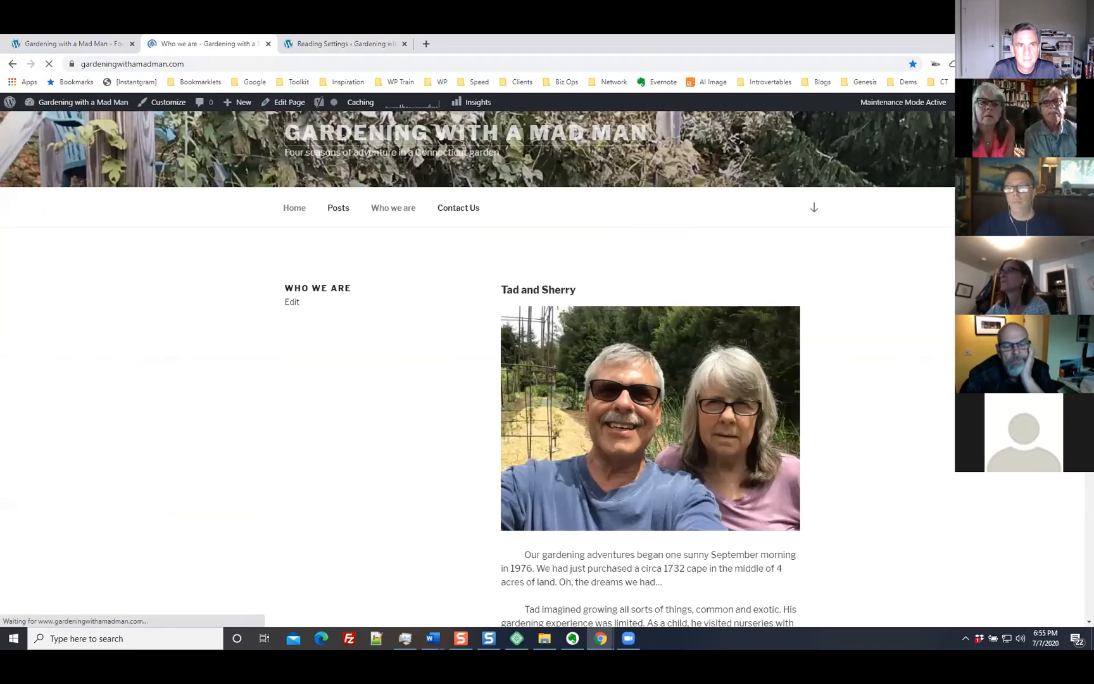
{"action": "scroll", "coordinate": [758, 334], "scroll_direction": "down", "scroll_amount": 5}
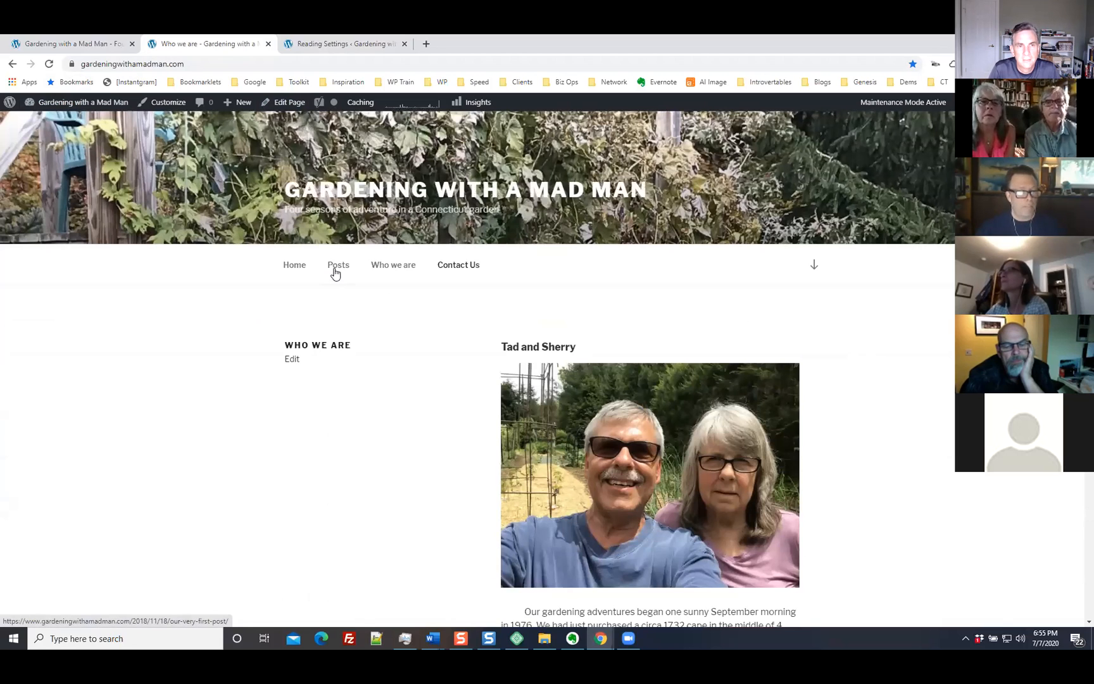
Step: Open the Posts link in the site's navigation, look over that page, and return to the homepage
{"action": "left_click", "coordinate": [335, 273]}
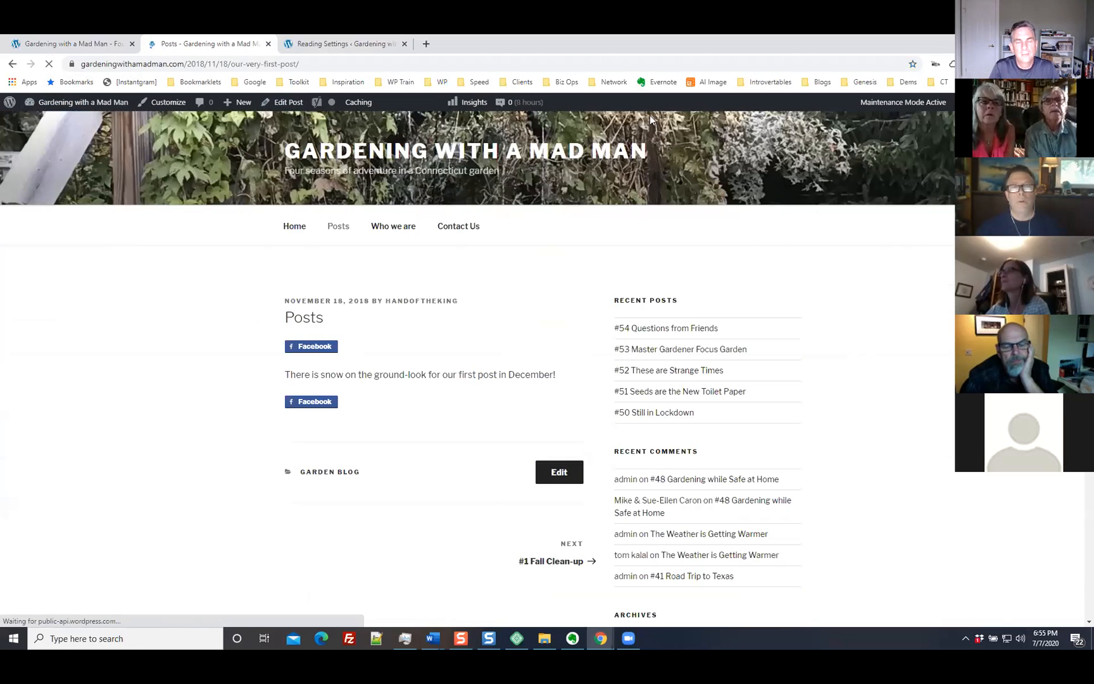
{"action": "scroll", "coordinate": [913, 326], "scroll_direction": "down", "scroll_amount": 3}
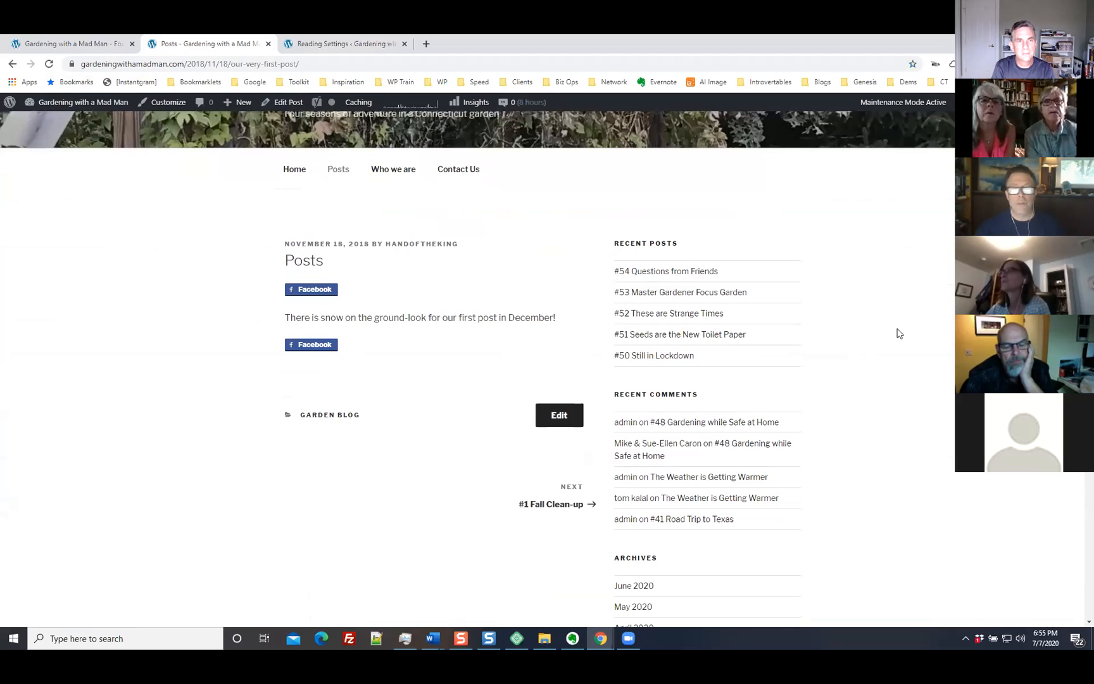
{"action": "scroll", "coordinate": [926, 416], "scroll_direction": "up", "scroll_amount": 3}
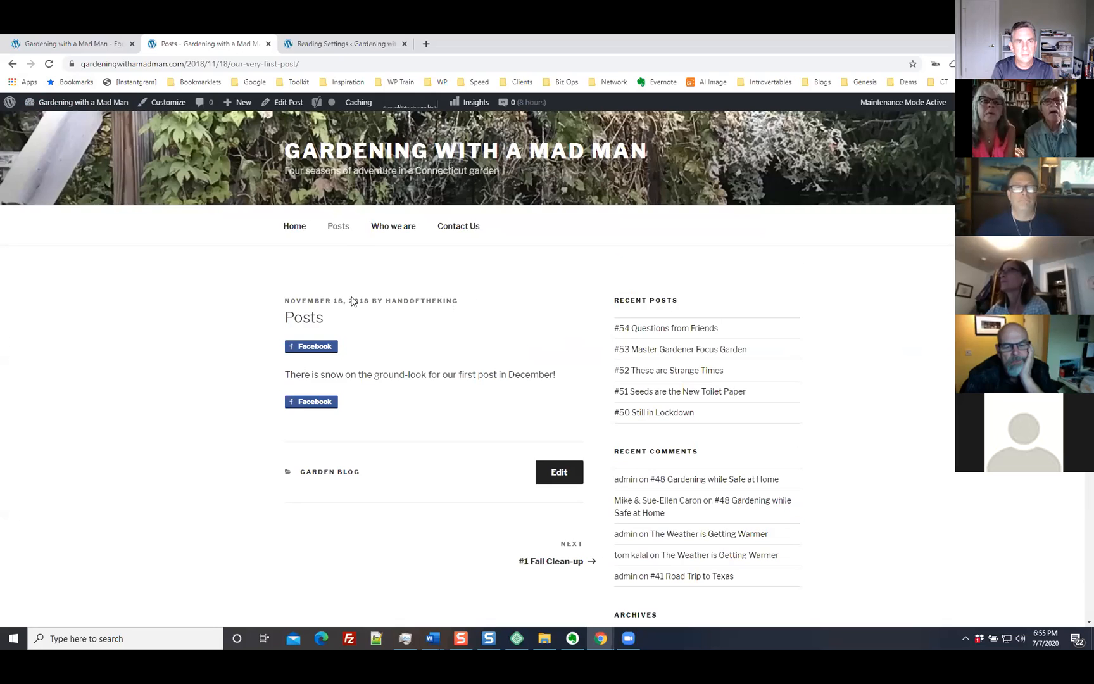
{"action": "scroll", "coordinate": [424, 504], "scroll_direction": "down", "scroll_amount": 4}
{"action": "scroll", "coordinate": [462, 518], "scroll_direction": "up", "scroll_amount": 4}
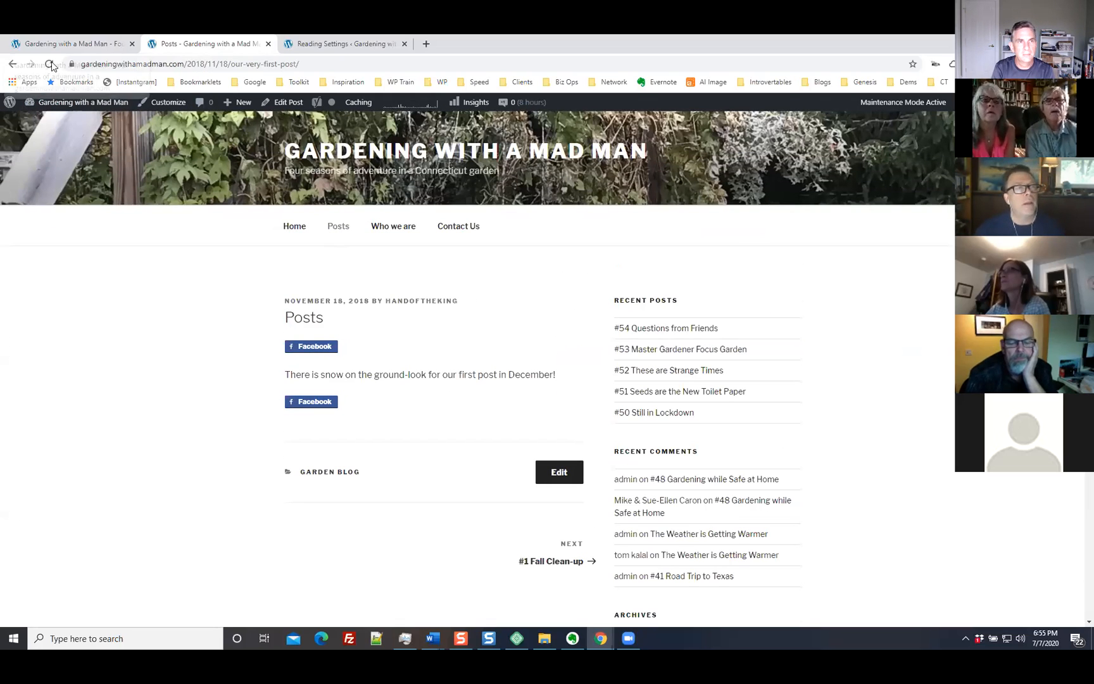
{"action": "left_click", "coordinate": [12, 64]}
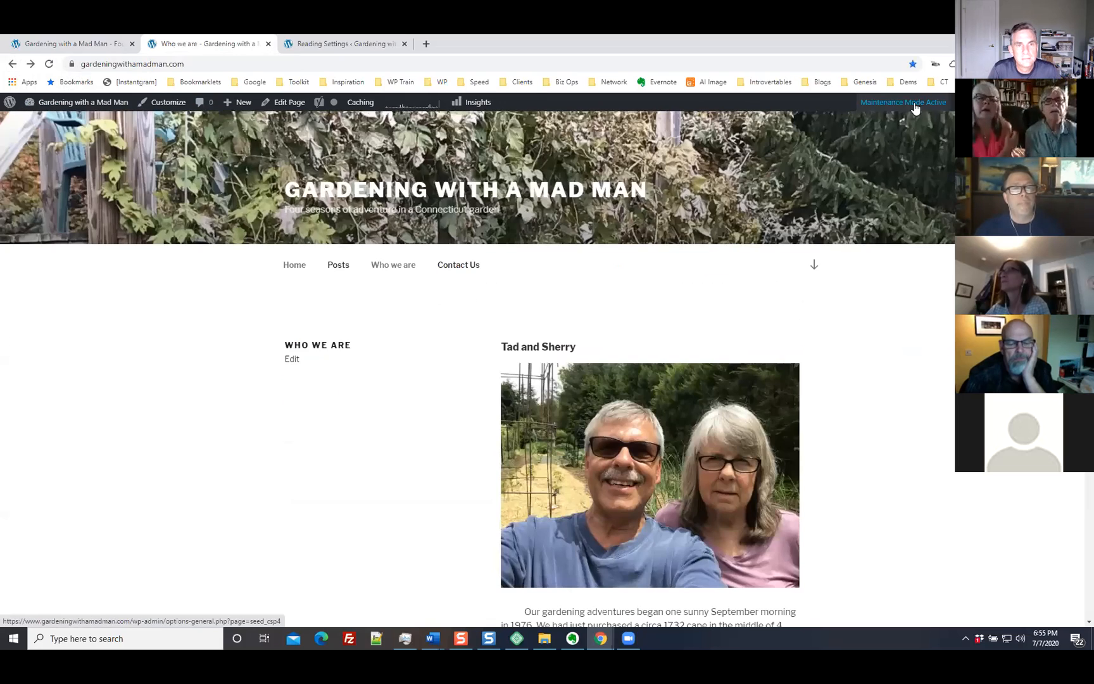
{"action": "left_click", "coordinate": [292, 269]}
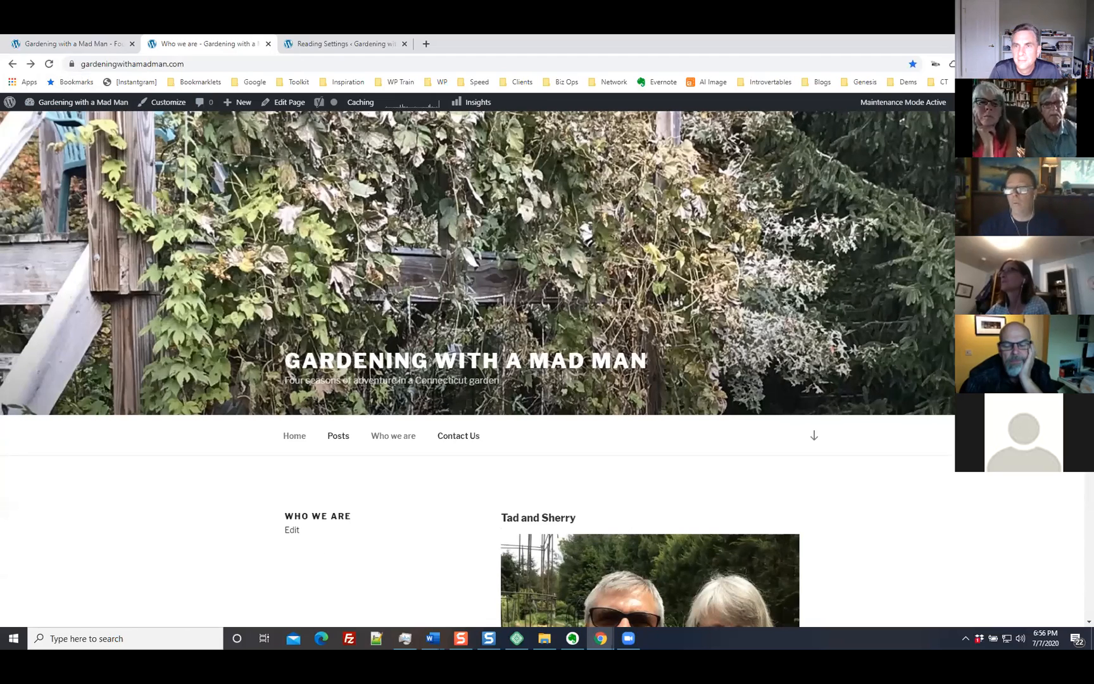
{"action": "scroll", "coordinate": [827, 443], "scroll_direction": "down", "scroll_amount": 2}
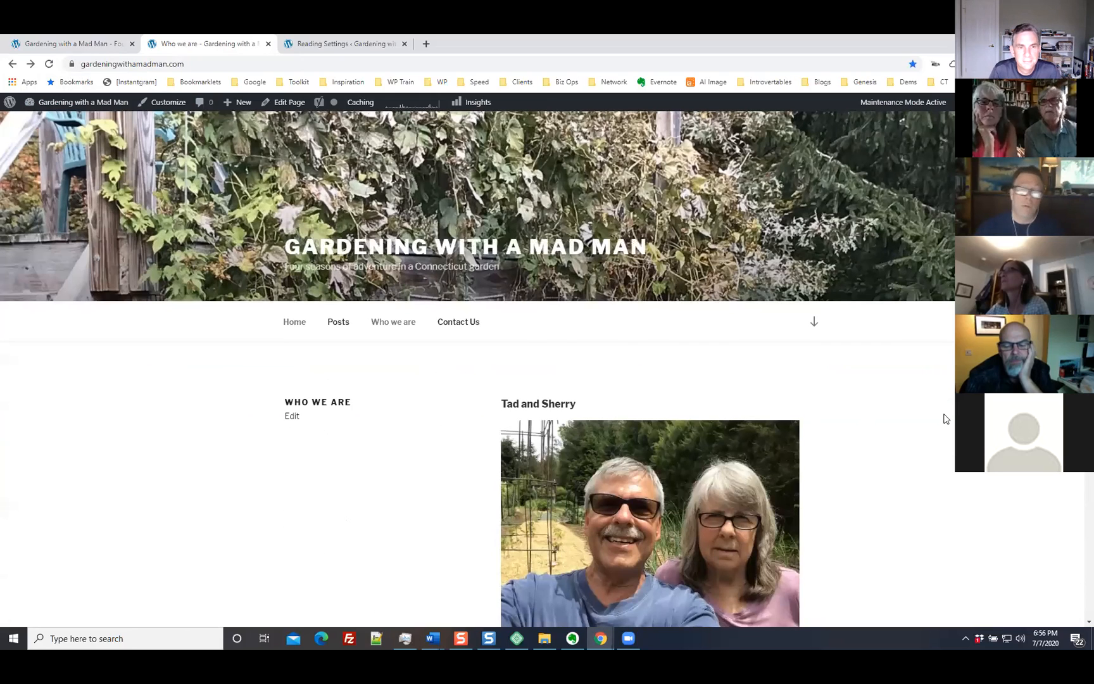
Step: Set the homepage in the Reading Settings back to Your latest posts and save the changes
{"action": "left_click", "coordinate": [336, 44]}
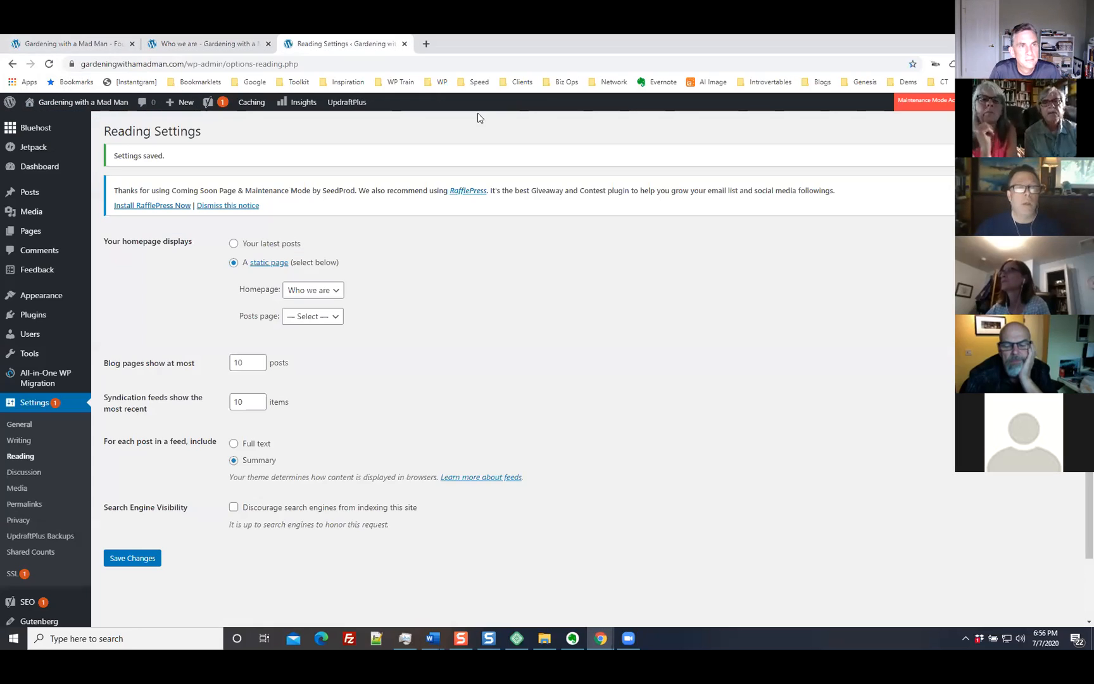
{"action": "left_click", "coordinate": [233, 243]}
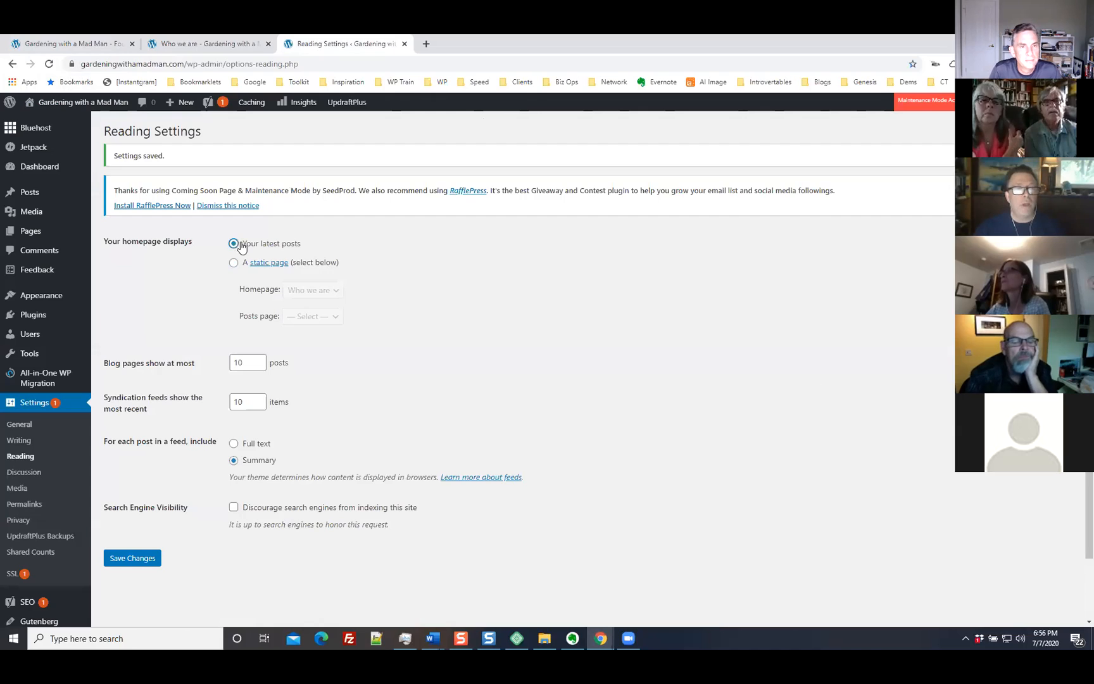
{"action": "left_click", "coordinate": [132, 558]}
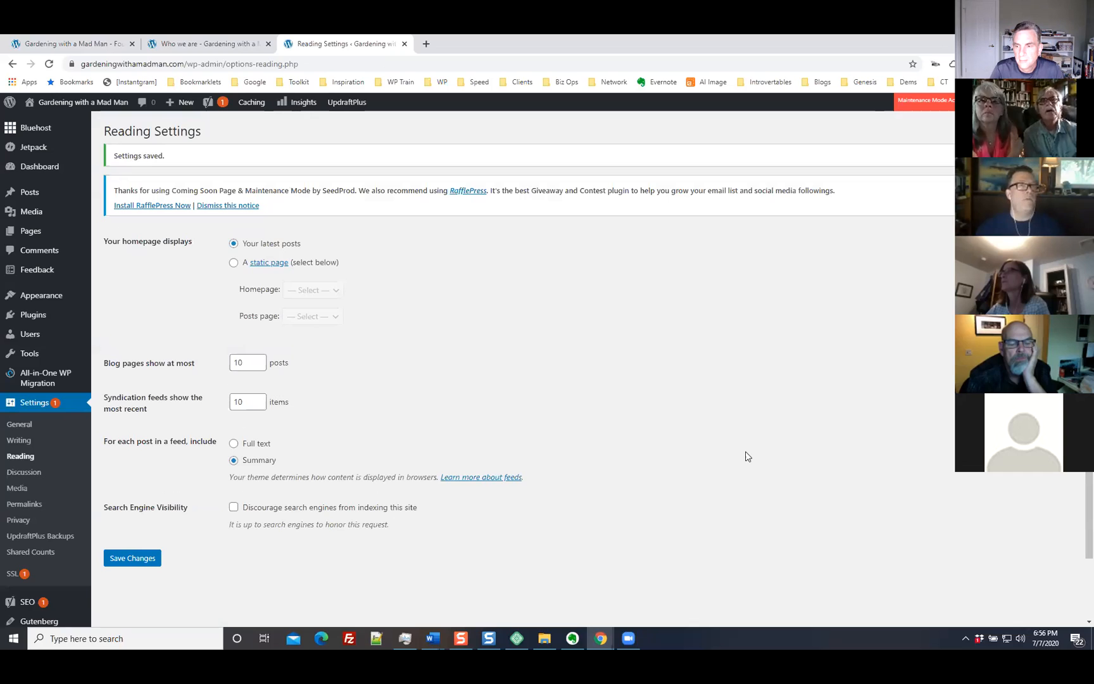
Step: Reload the site's homepage, check how the latest posts are displayed, and return to the Reading Settings
{"action": "left_click", "coordinate": [210, 44]}
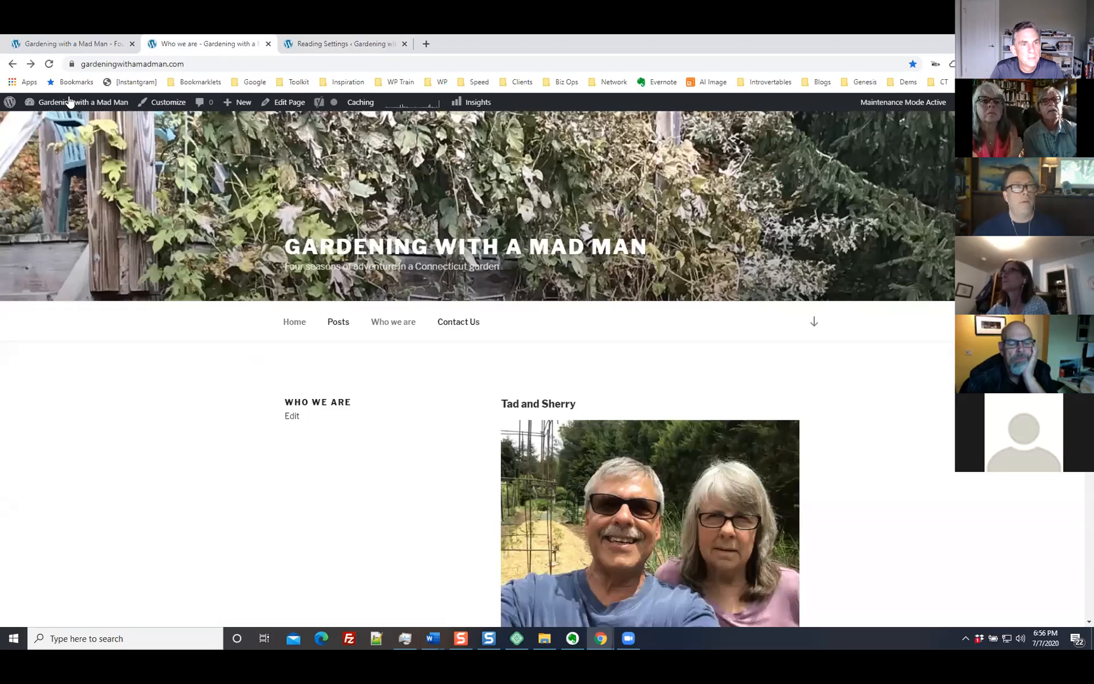
{"action": "left_click", "coordinate": [69, 104]}
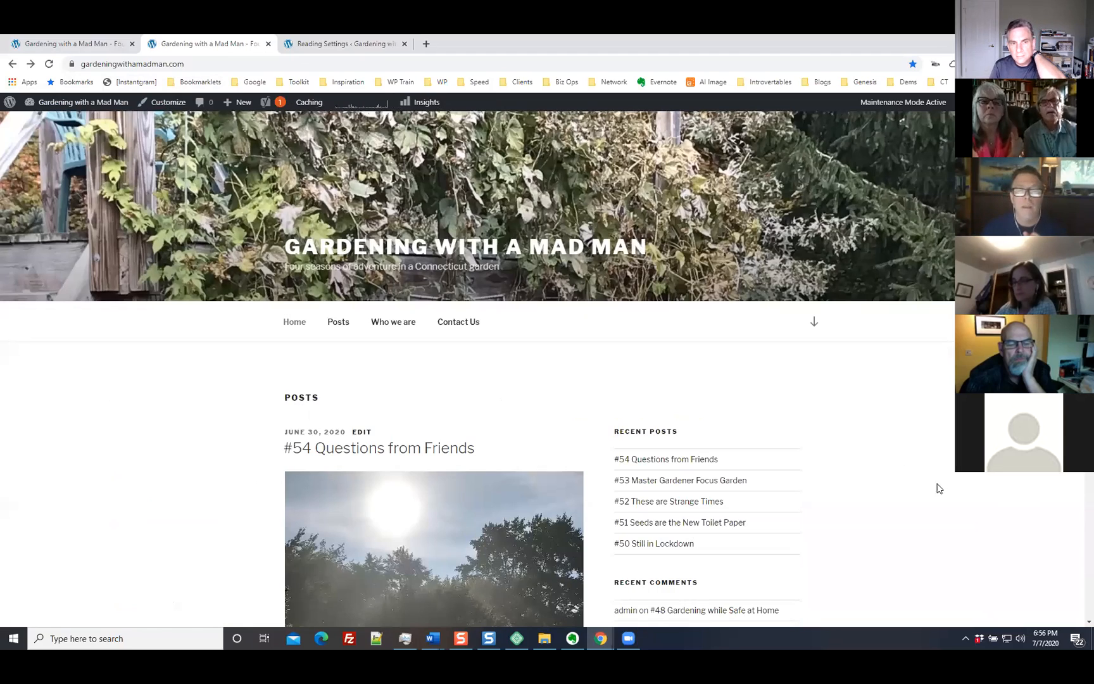
{"action": "scroll", "coordinate": [906, 479], "scroll_direction": "down", "scroll_amount": 10}
{"action": "scroll", "coordinate": [909, 479], "scroll_direction": "down", "scroll_amount": 13}
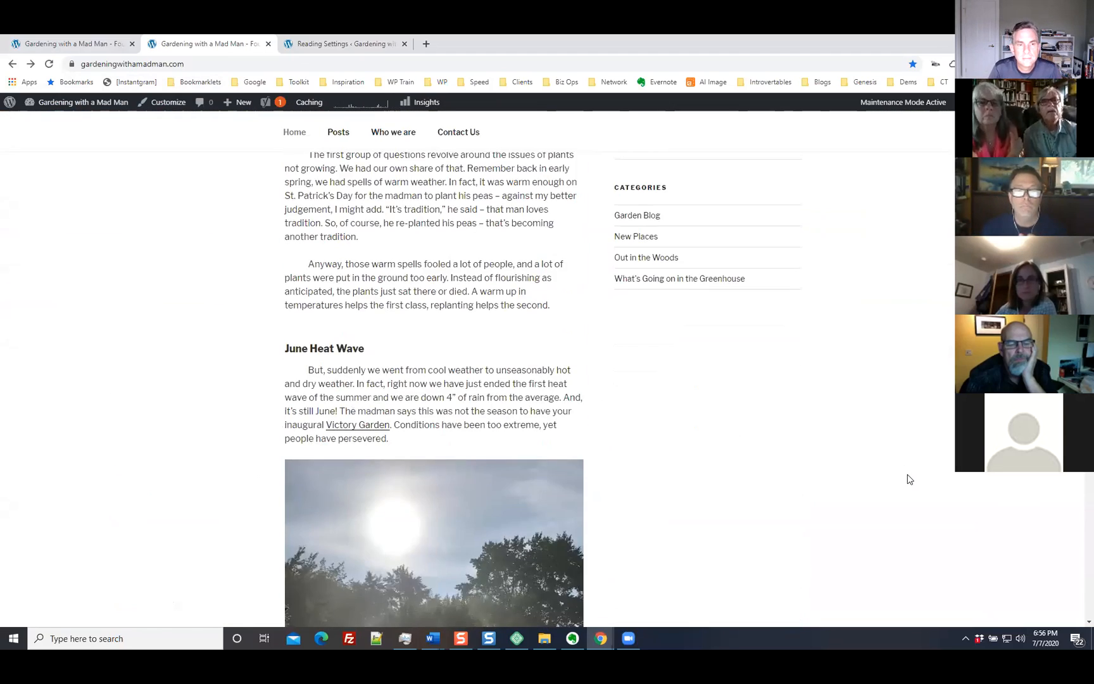
{"action": "scroll", "coordinate": [907, 478], "scroll_direction": "up", "scroll_amount": 10}
{"action": "scroll", "coordinate": [902, 477], "scroll_direction": "up", "scroll_amount": 15}
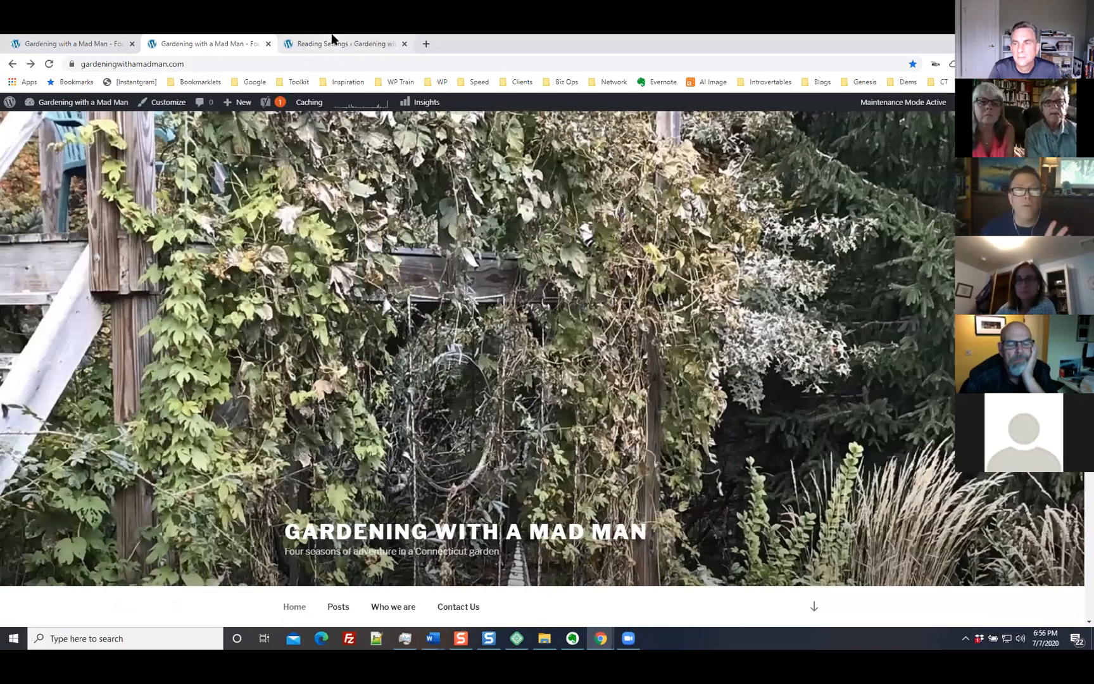
{"action": "left_click", "coordinate": [334, 42]}
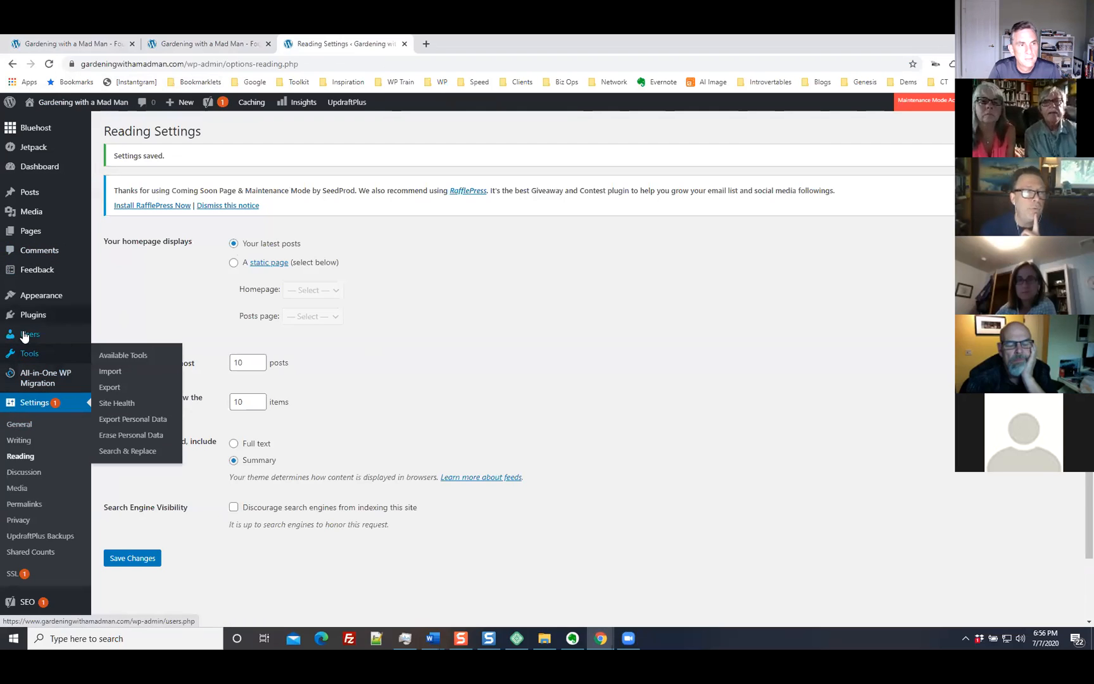
Step: Open the installed themes list and dismiss the RafflePress recommendation notice
{"action": "mouse_move", "coordinate": [26, 306]}
{"action": "left_click", "coordinate": [110, 306]}
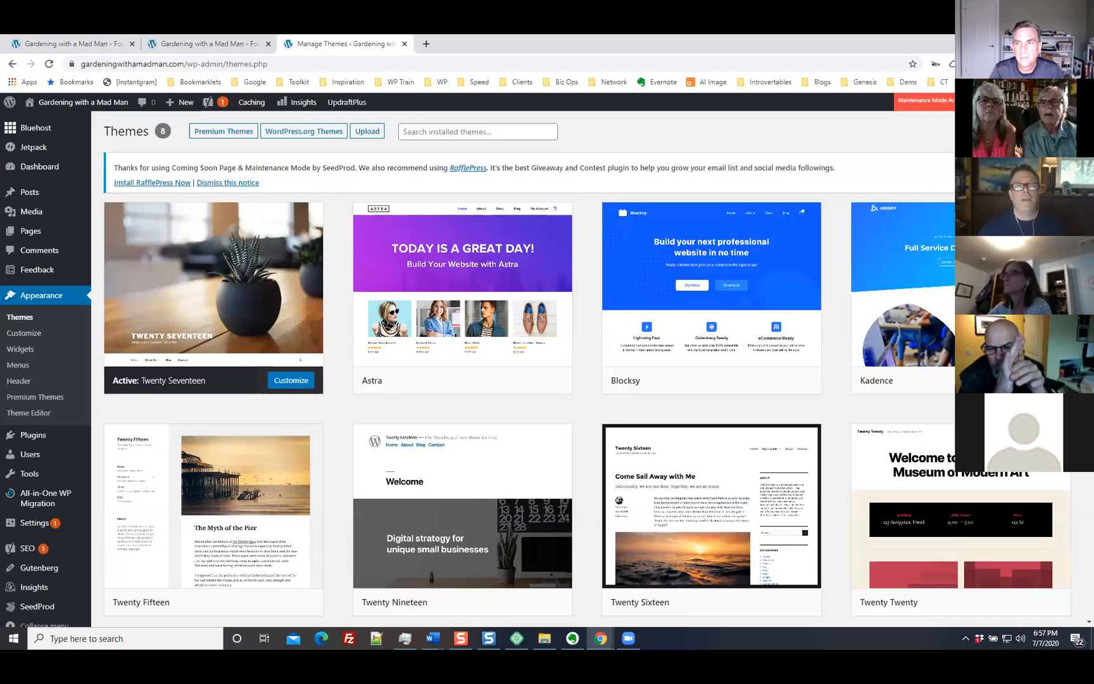
{"action": "left_click", "coordinate": [226, 183]}
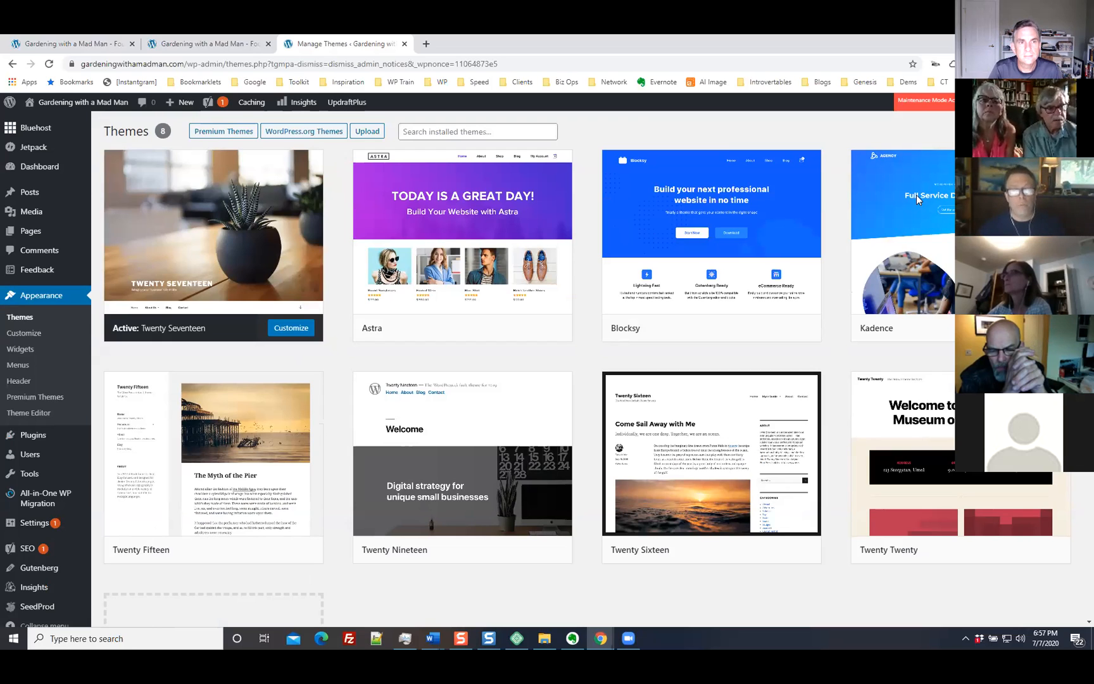
Step: Live-preview the Astra theme from its details, look over the blog's homepage in it, and activate and publish the theme
{"action": "mouse_move", "coordinate": [509, 227]}
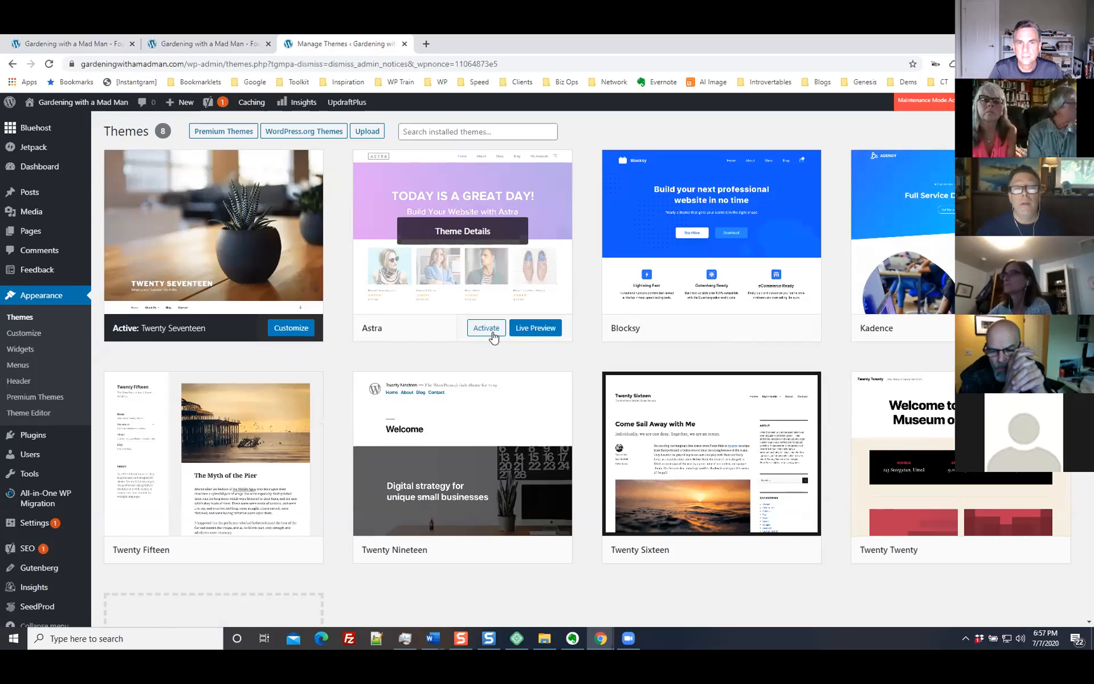
{"action": "left_click", "coordinate": [452, 240]}
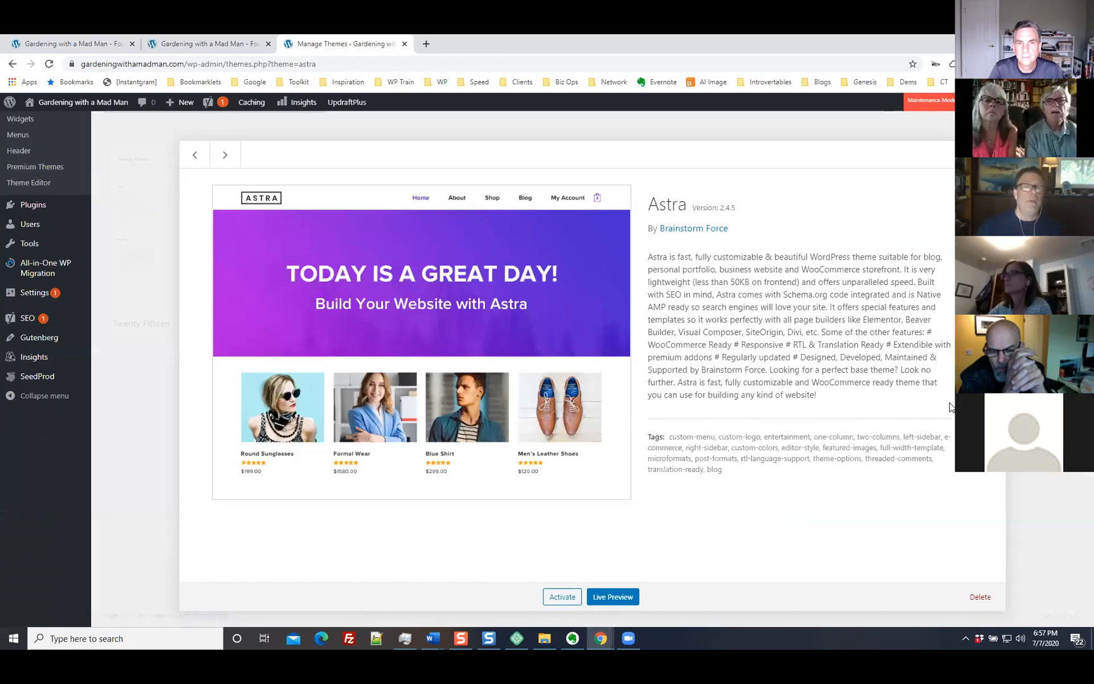
{"action": "left_click", "coordinate": [610, 599]}
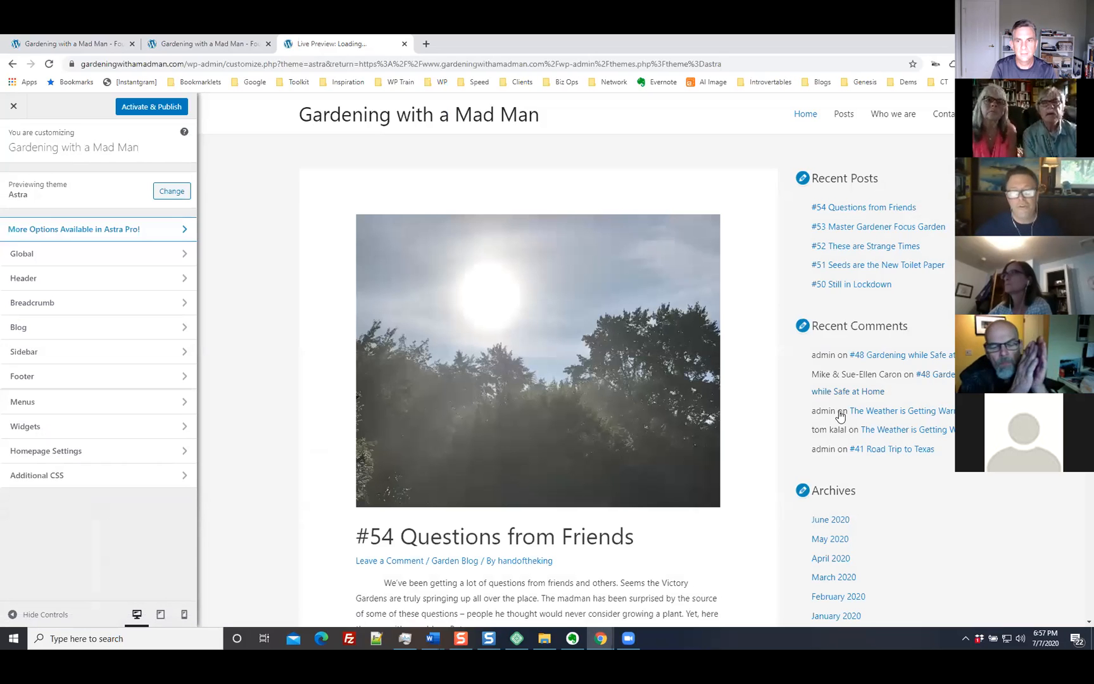
{"action": "scroll", "coordinate": [571, 452], "scroll_direction": "down", "scroll_amount": 6}
{"action": "scroll", "coordinate": [679, 476], "scroll_direction": "up", "scroll_amount": 4}
{"action": "scroll", "coordinate": [703, 479], "scroll_direction": "up", "scroll_amount": 3}
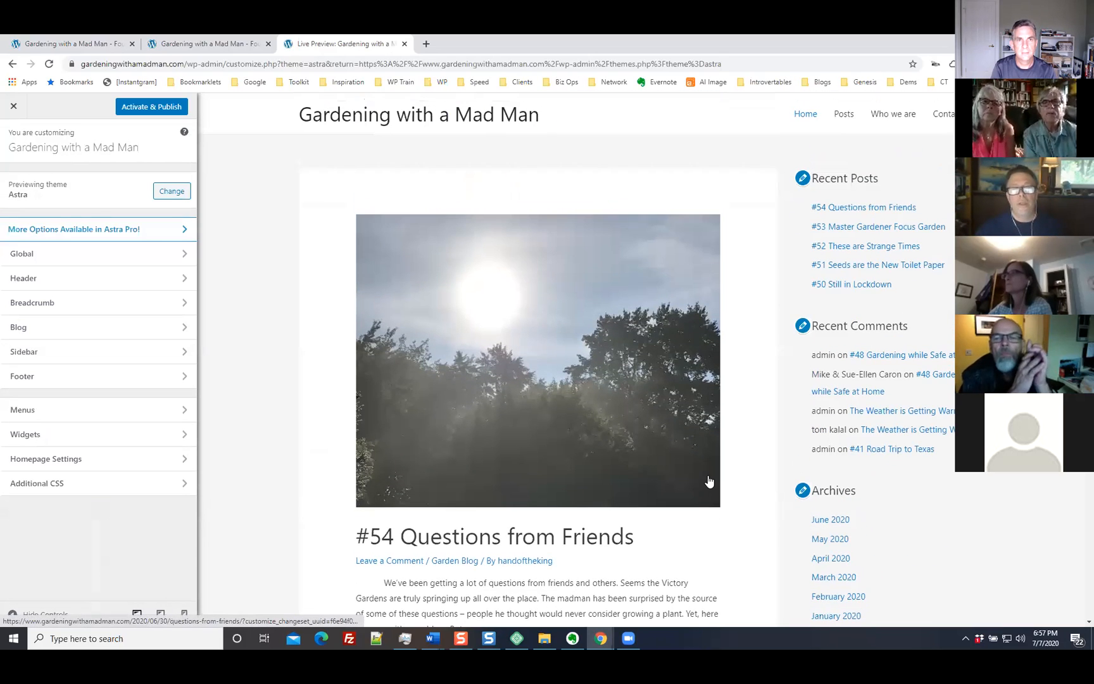
{"action": "scroll", "coordinate": [637, 480], "scroll_direction": "down", "scroll_amount": 3}
{"action": "scroll", "coordinate": [639, 488], "scroll_direction": "down", "scroll_amount": 6}
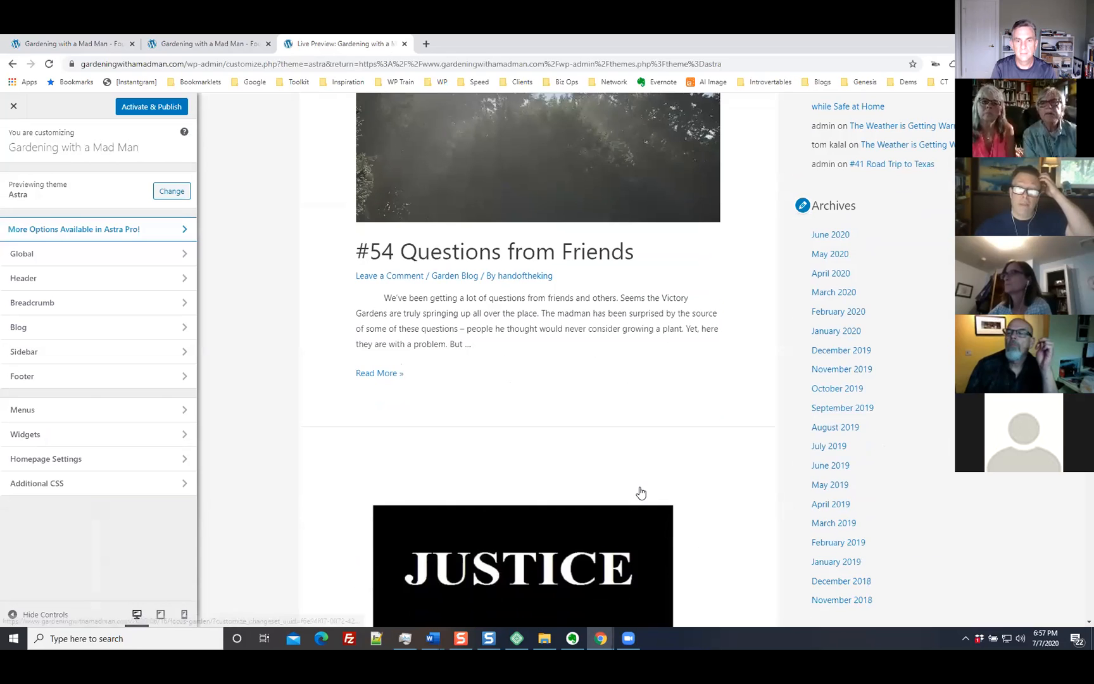
{"action": "scroll", "coordinate": [639, 492], "scroll_direction": "up", "scroll_amount": 7}
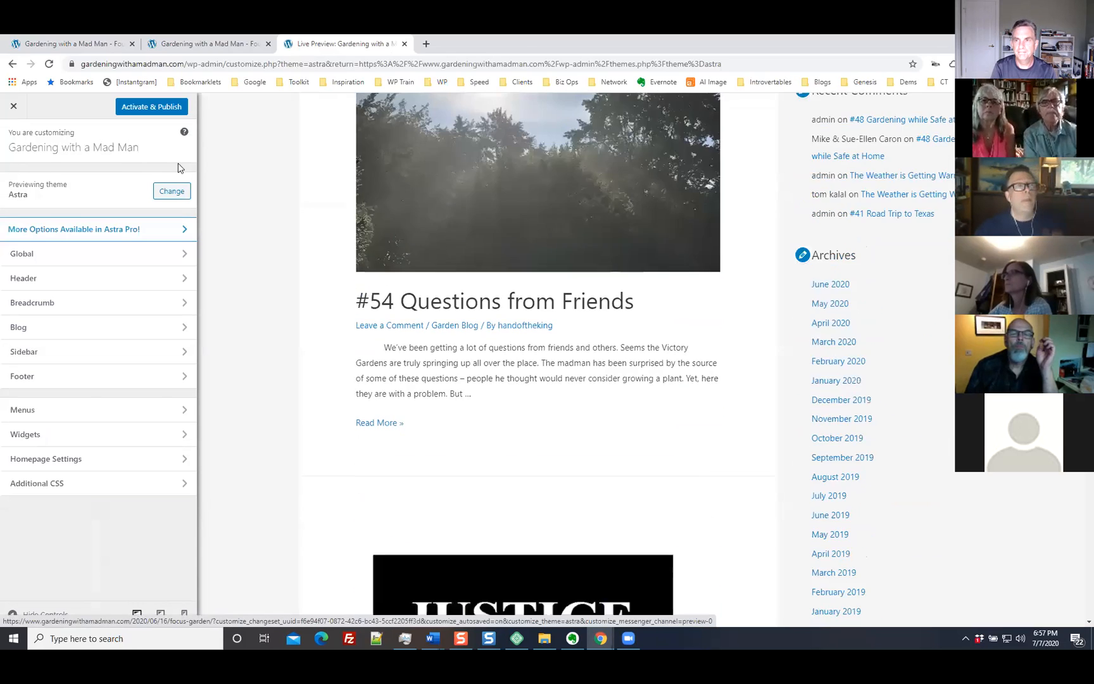
{"action": "left_click", "coordinate": [149, 108]}
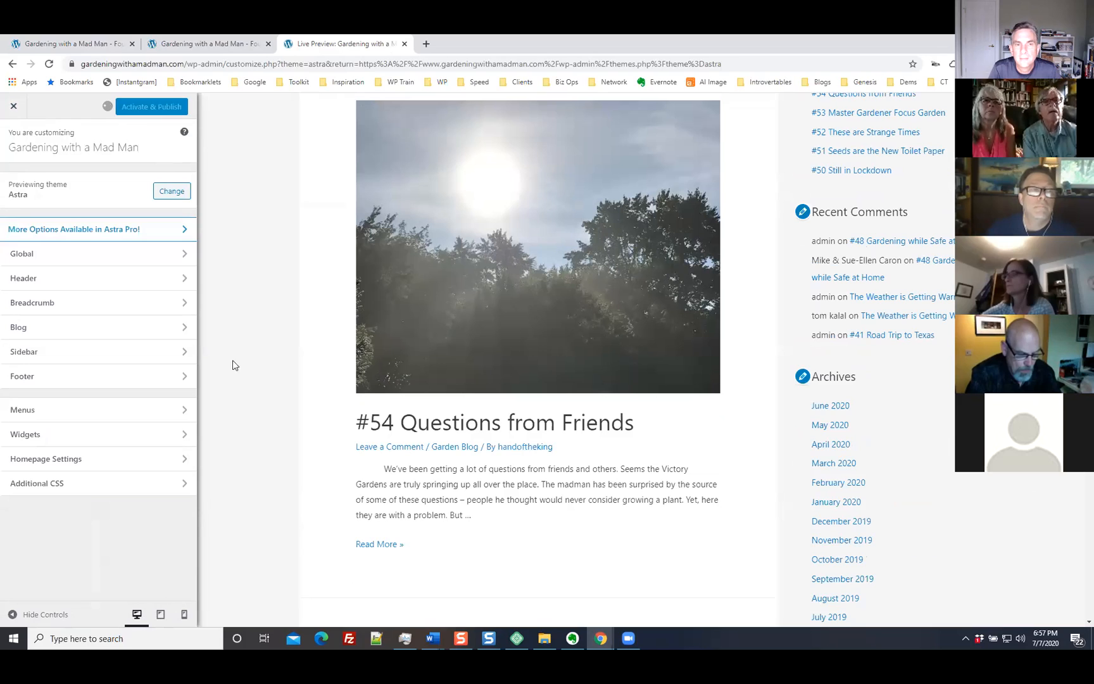
Step: Switch to the open site homepage and refresh it to load the newly activated theme
{"action": "left_click", "coordinate": [214, 41]}
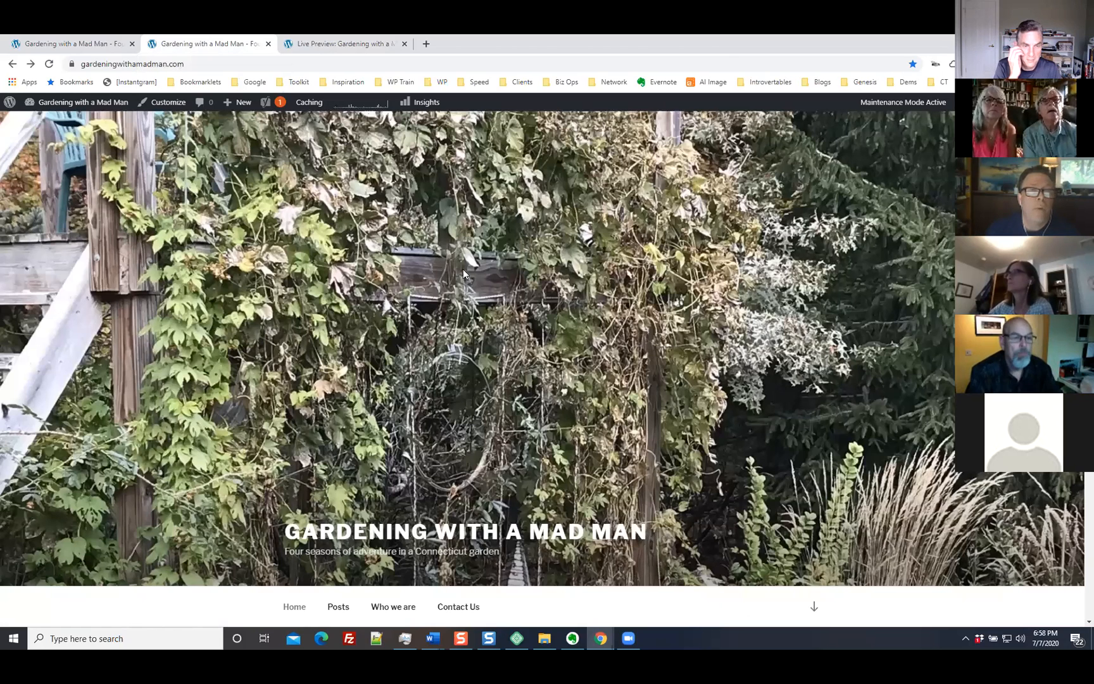
{"action": "scroll", "coordinate": [547, 298], "scroll_direction": "down", "scroll_amount": 3}
{"action": "scroll", "coordinate": [540, 295], "scroll_direction": "up", "scroll_amount": 3}
{"action": "left_click", "coordinate": [335, 104]}
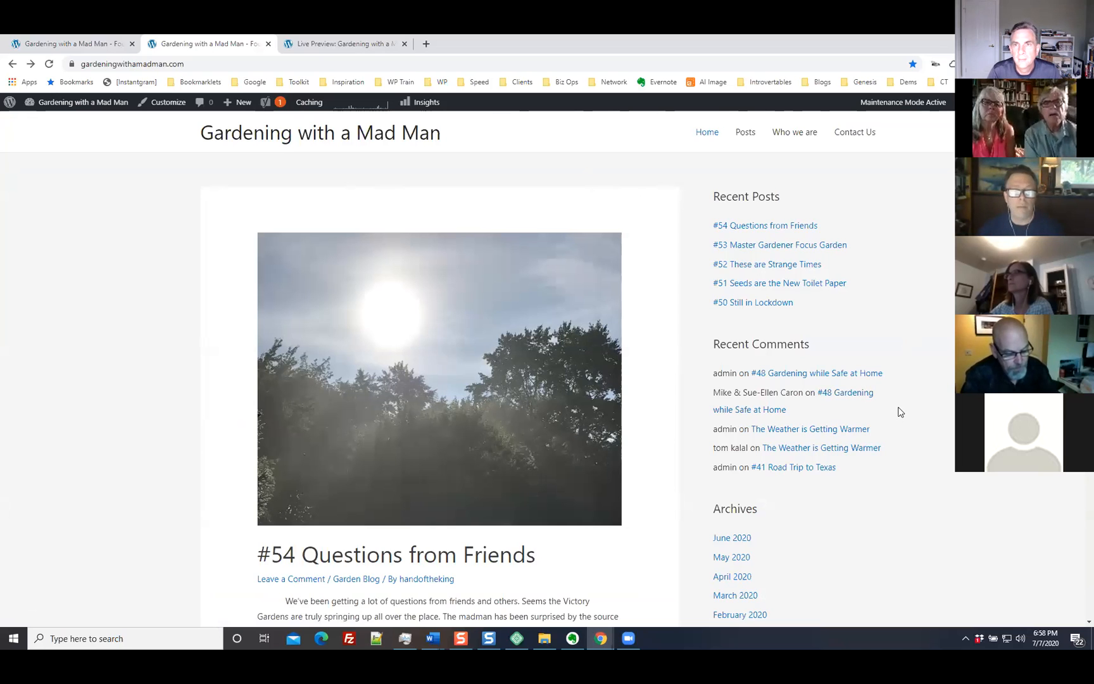
Step: Examine how the homepage shows the latest posts, featured images and sidebar widgets under the Astra theme
{"action": "scroll", "coordinate": [898, 408], "scroll_direction": "down", "scroll_amount": 4}
{"action": "scroll", "coordinate": [899, 411], "scroll_direction": "up", "scroll_amount": 4}
{"action": "scroll", "coordinate": [901, 415], "scroll_direction": "down", "scroll_amount": 6}
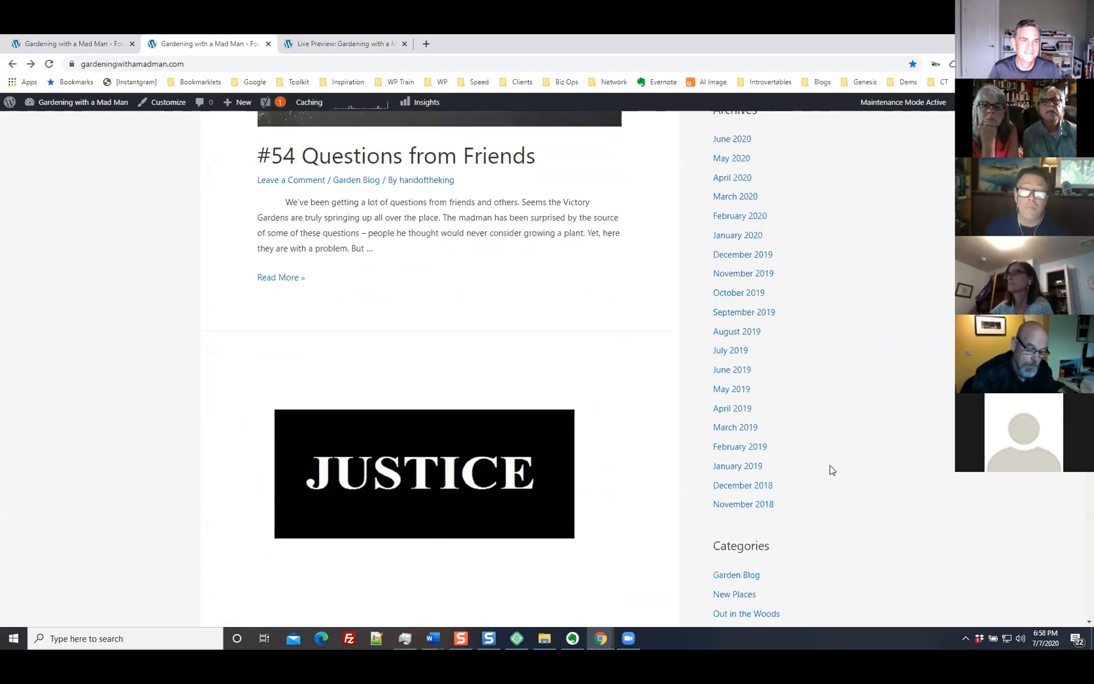
{"action": "scroll", "coordinate": [831, 469], "scroll_direction": "up", "scroll_amount": 2}
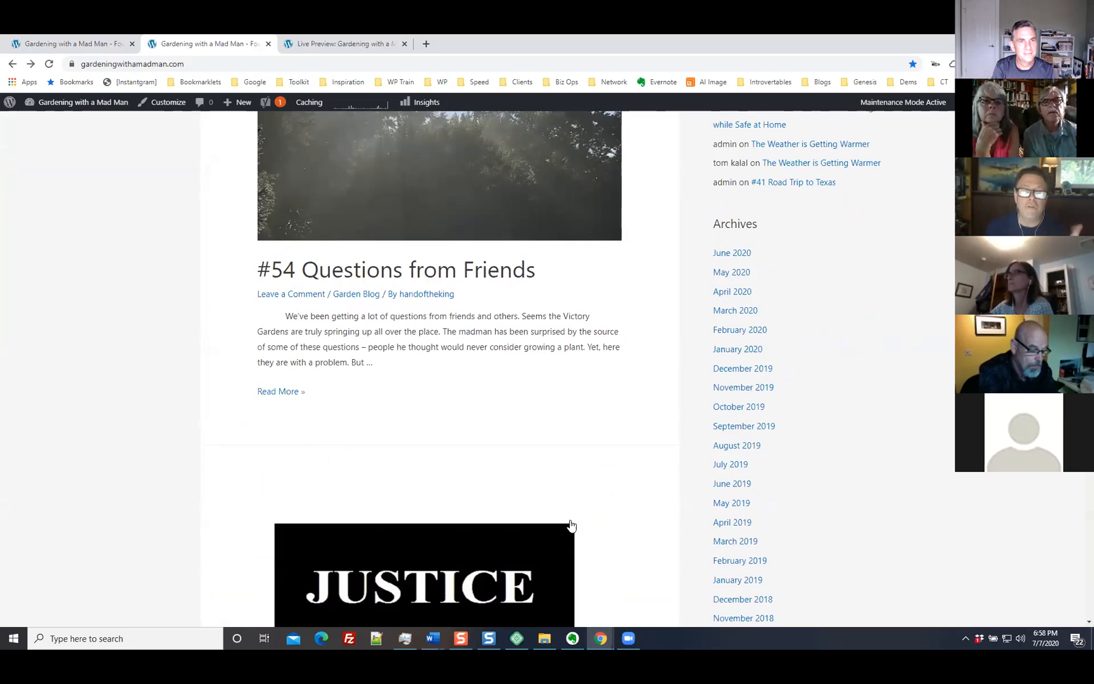
{"action": "scroll", "coordinate": [681, 564], "scroll_direction": "up", "scroll_amount": 1}
{"action": "scroll", "coordinate": [681, 564], "scroll_direction": "down", "scroll_amount": 7}
{"action": "scroll", "coordinate": [701, 563], "scroll_direction": "down", "scroll_amount": 10}
{"action": "scroll", "coordinate": [701, 563], "scroll_direction": "down", "scroll_amount": 15}
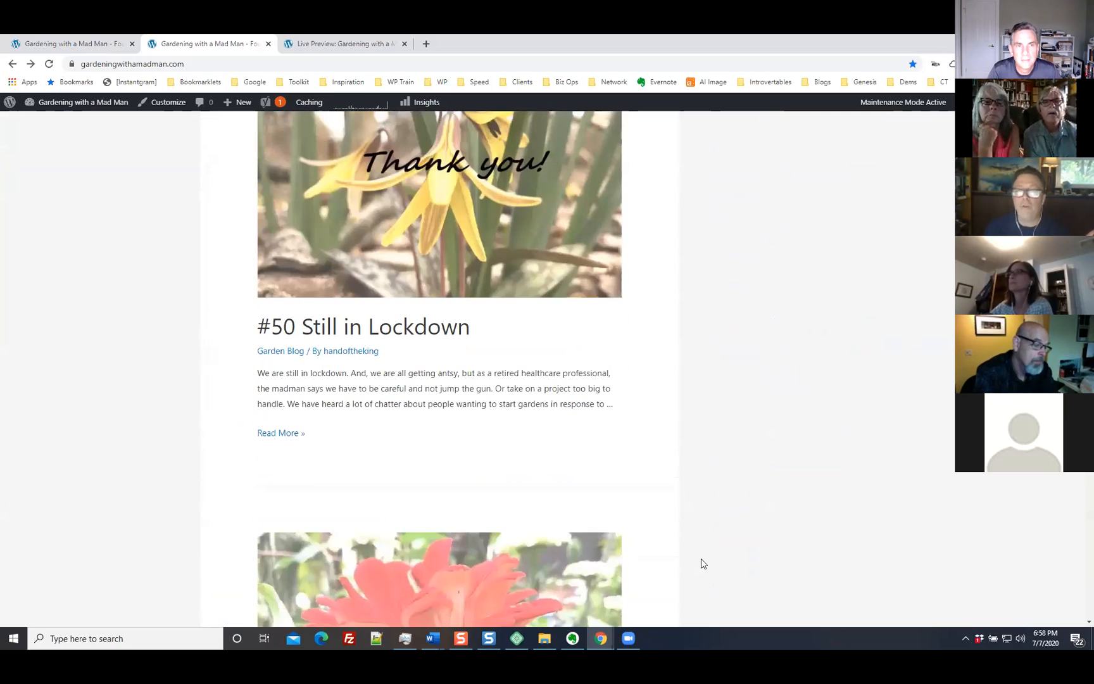
{"action": "scroll", "coordinate": [696, 561], "scroll_direction": "up", "scroll_amount": 12}
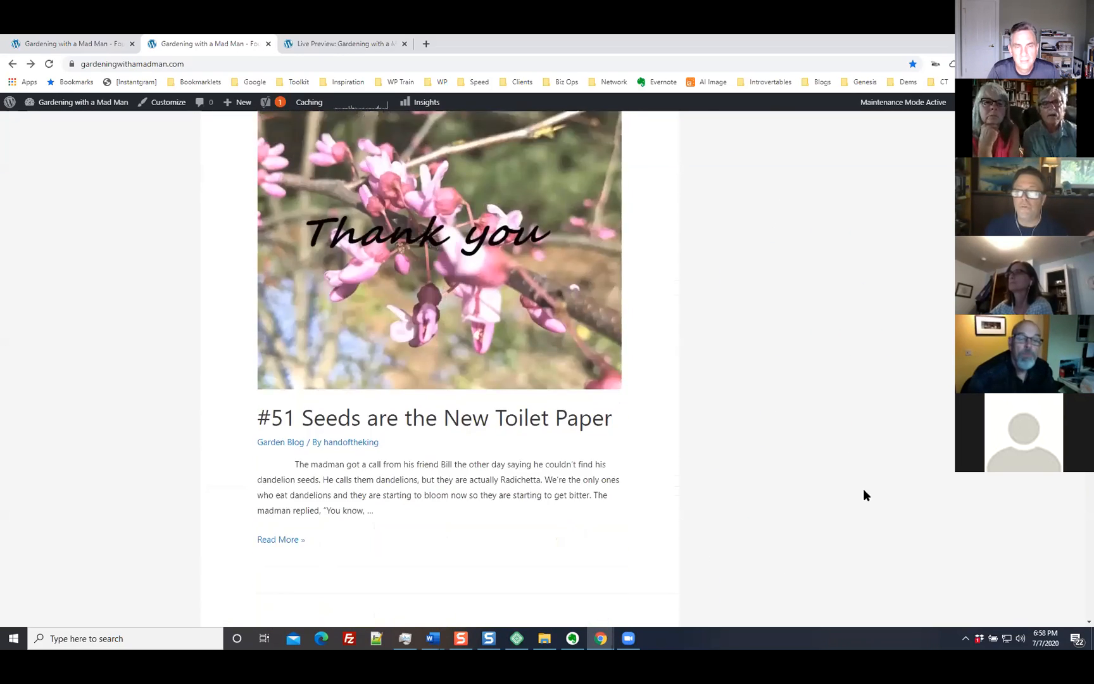
{"action": "scroll", "coordinate": [469, 367], "scroll_direction": "up", "scroll_amount": 20}
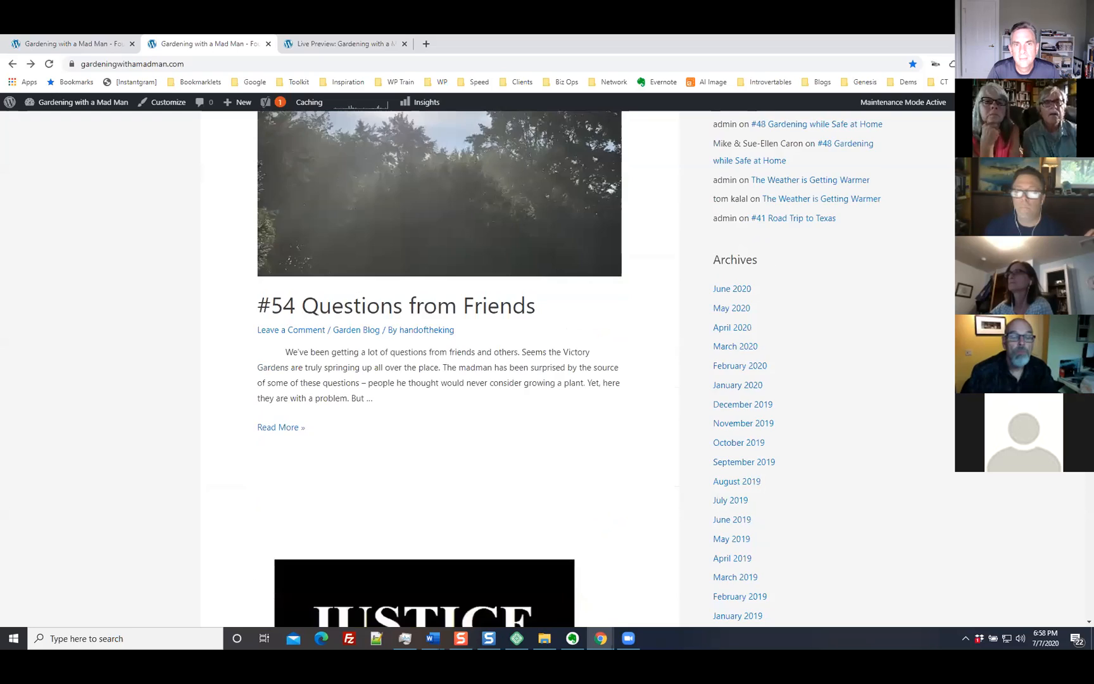
{"action": "scroll", "coordinate": [505, 269], "scroll_direction": "up", "scroll_amount": 1}
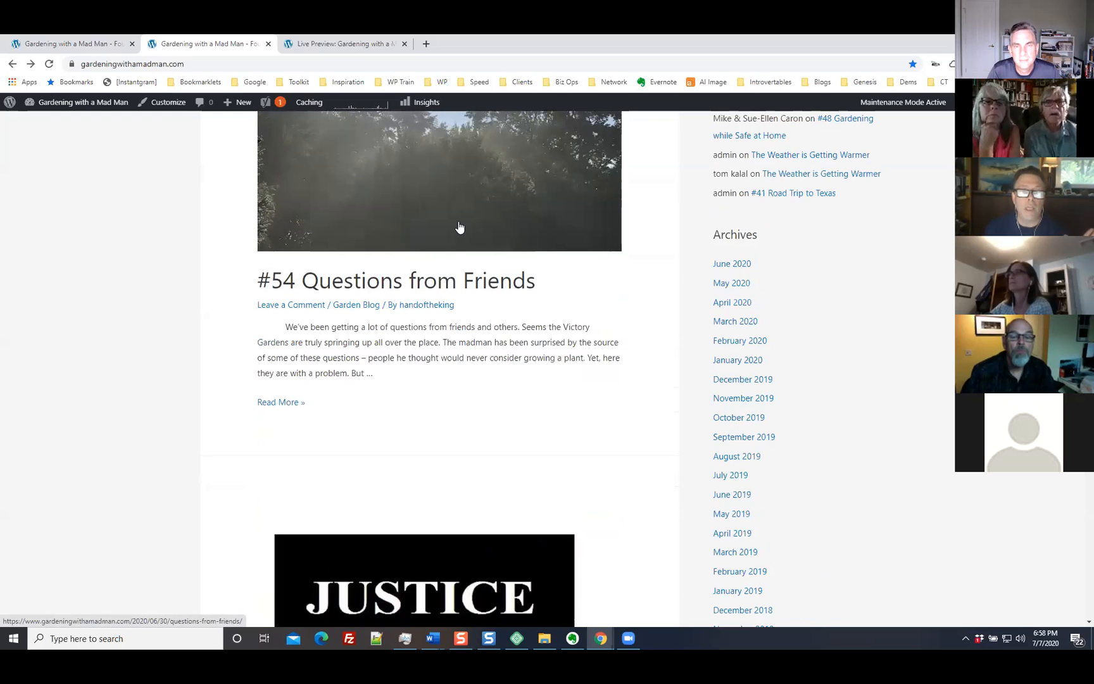
{"action": "scroll", "coordinate": [555, 472], "scroll_direction": "up", "scroll_amount": 1}
{"action": "scroll", "coordinate": [555, 472], "scroll_direction": "up", "scroll_amount": 3}
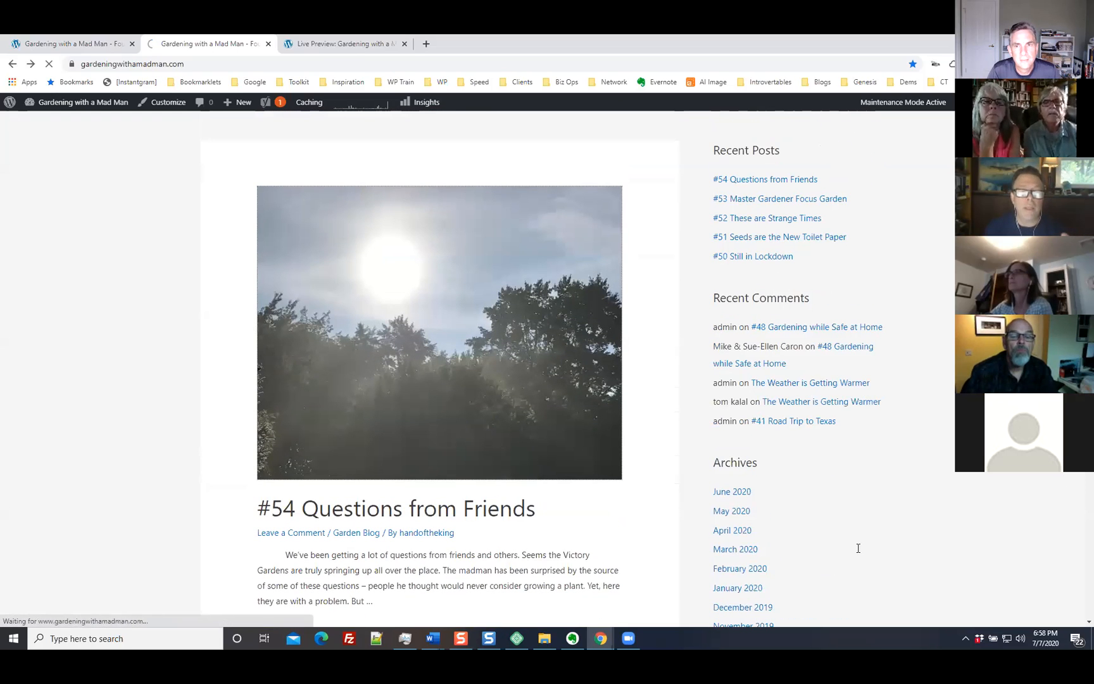
Step: Open the post "#54 Questions from Friends", look through its layout in the new theme, and return to the homepage
{"action": "left_click", "coordinate": [375, 507]}
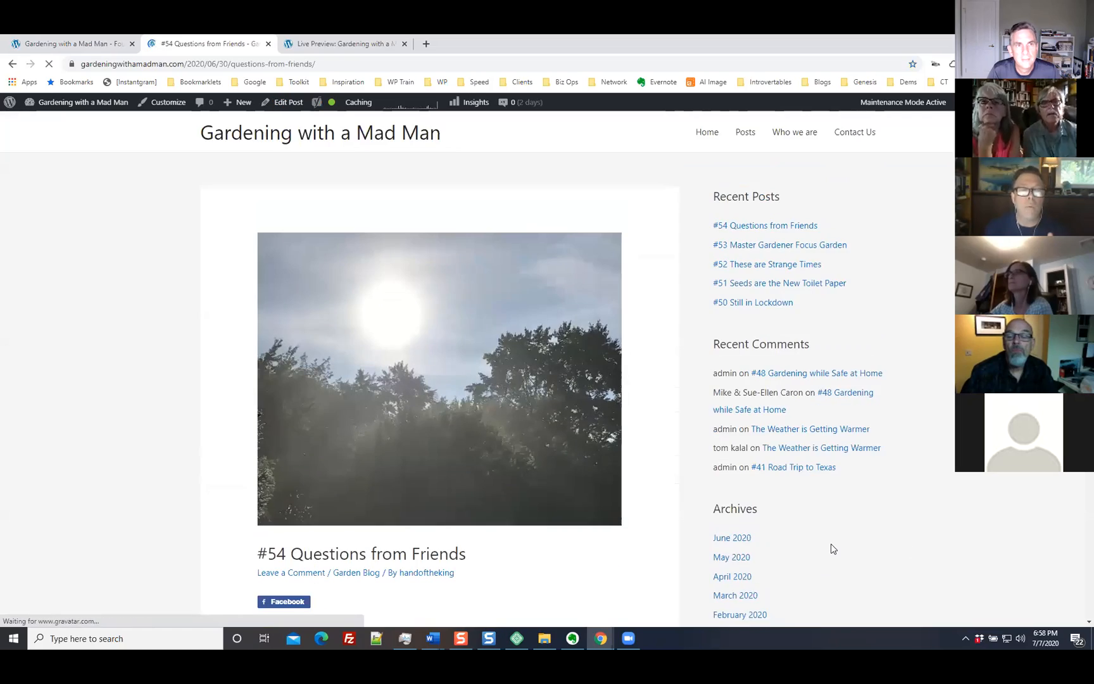
{"action": "scroll", "coordinate": [832, 547], "scroll_direction": "down", "scroll_amount": 3}
{"action": "scroll", "coordinate": [832, 547], "scroll_direction": "down", "scroll_amount": 20}
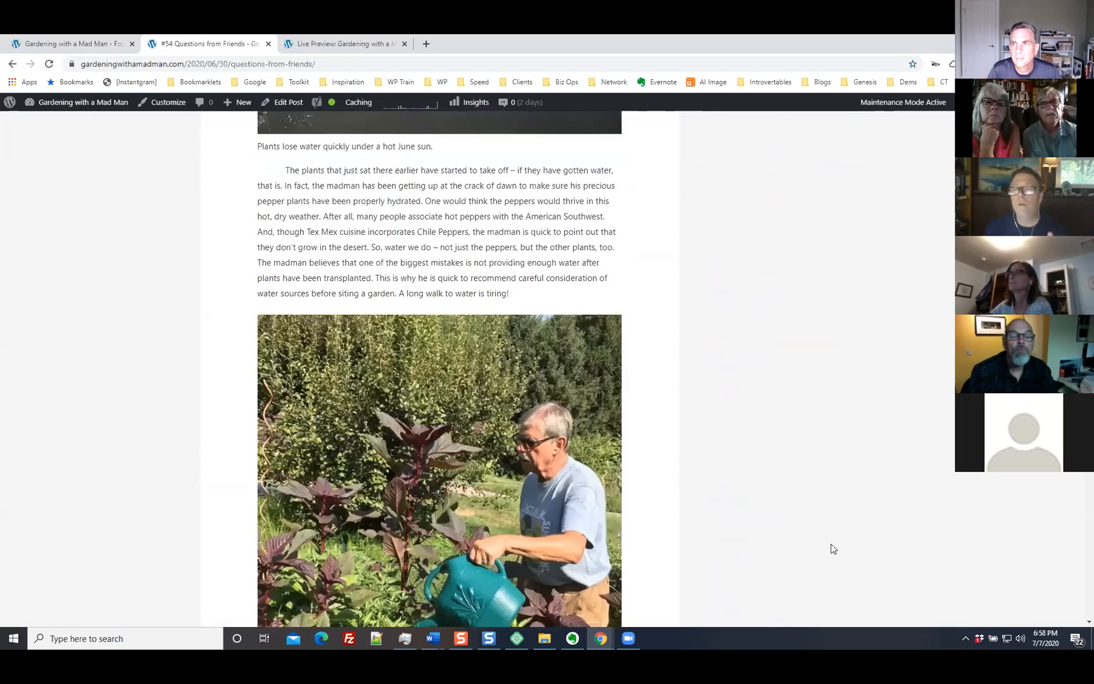
{"action": "scroll", "coordinate": [657, 349], "scroll_direction": "down", "scroll_amount": 3}
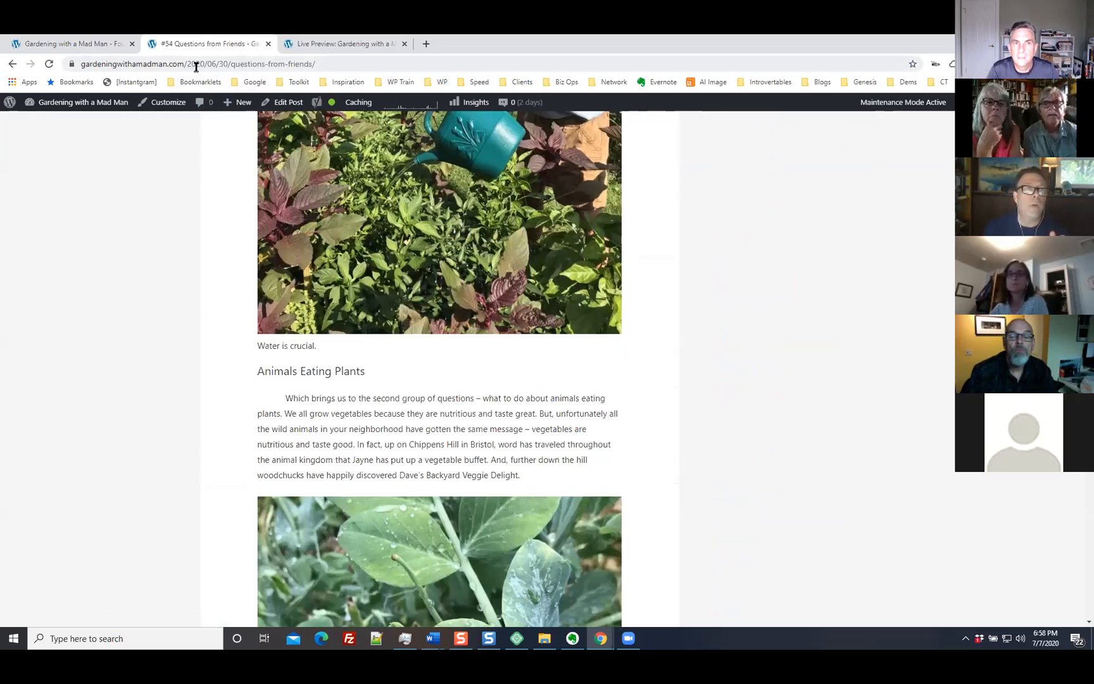
{"action": "scroll", "coordinate": [723, 144], "scroll_direction": "up", "scroll_amount": 10}
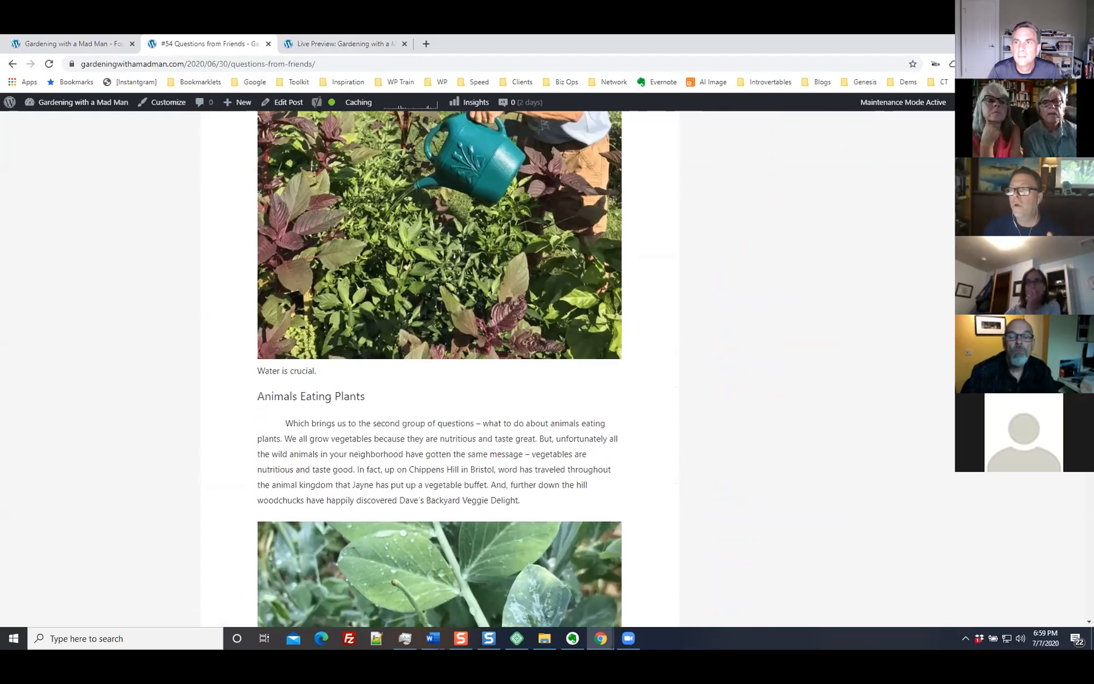
{"action": "scroll", "coordinate": [440, 368], "scroll_direction": "up", "scroll_amount": 5}
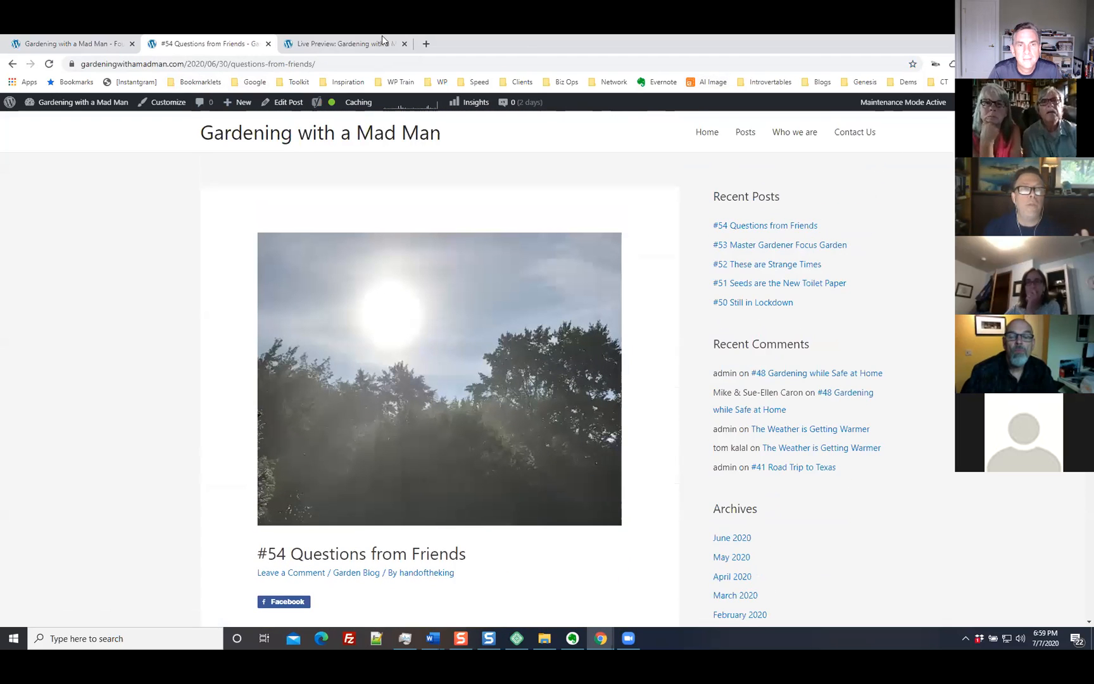
{"action": "left_click", "coordinate": [12, 64]}
Step: Close the Customizer and the Astra theme details to return to the full list of installed themes
{"action": "left_click", "coordinate": [310, 46]}
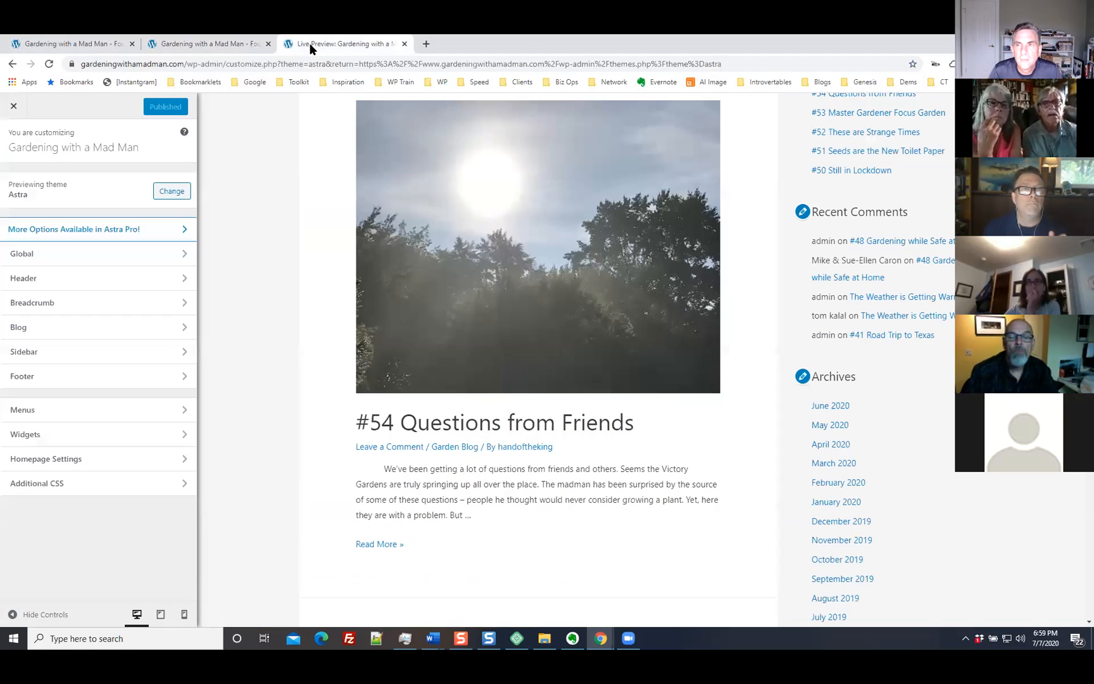
{"action": "left_click", "coordinate": [11, 107]}
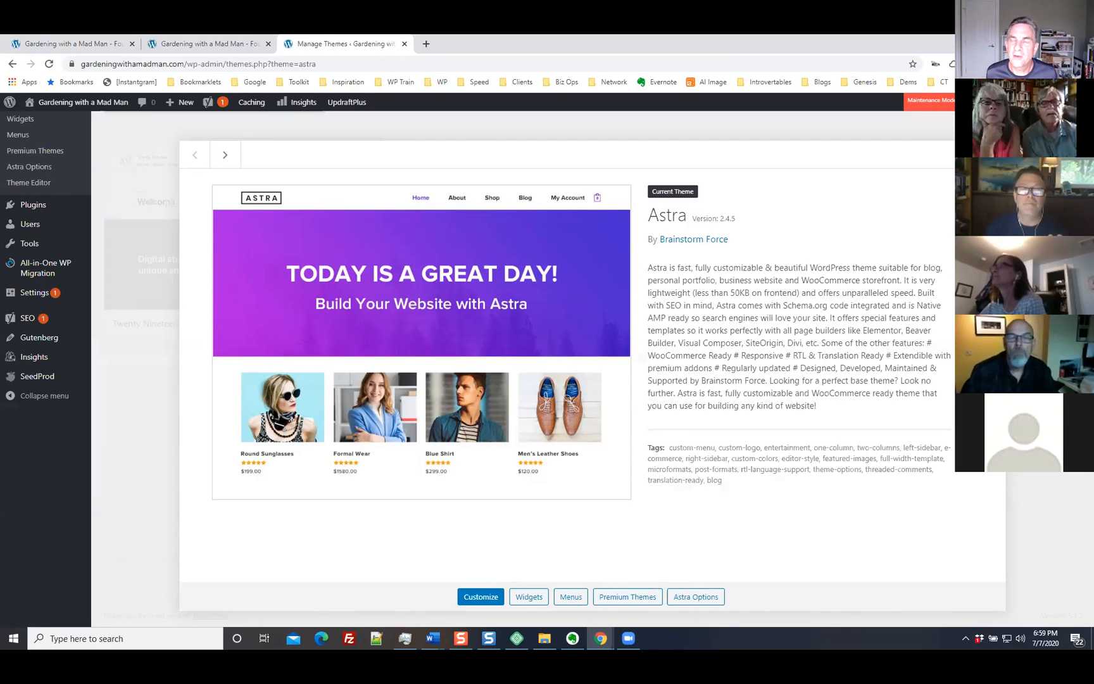
{"action": "left_click", "coordinate": [990, 154]}
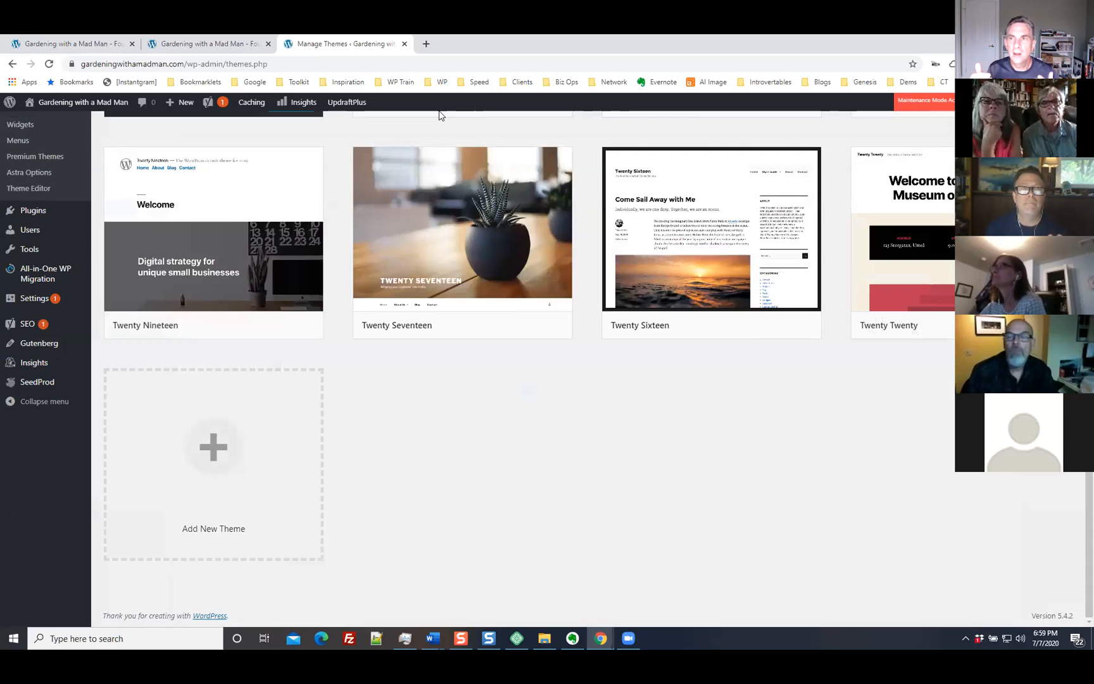
{"action": "scroll", "coordinate": [587, 332], "scroll_direction": "up", "scroll_amount": 3}
{"action": "scroll", "coordinate": [587, 332], "scroll_direction": "up", "scroll_amount": 1}
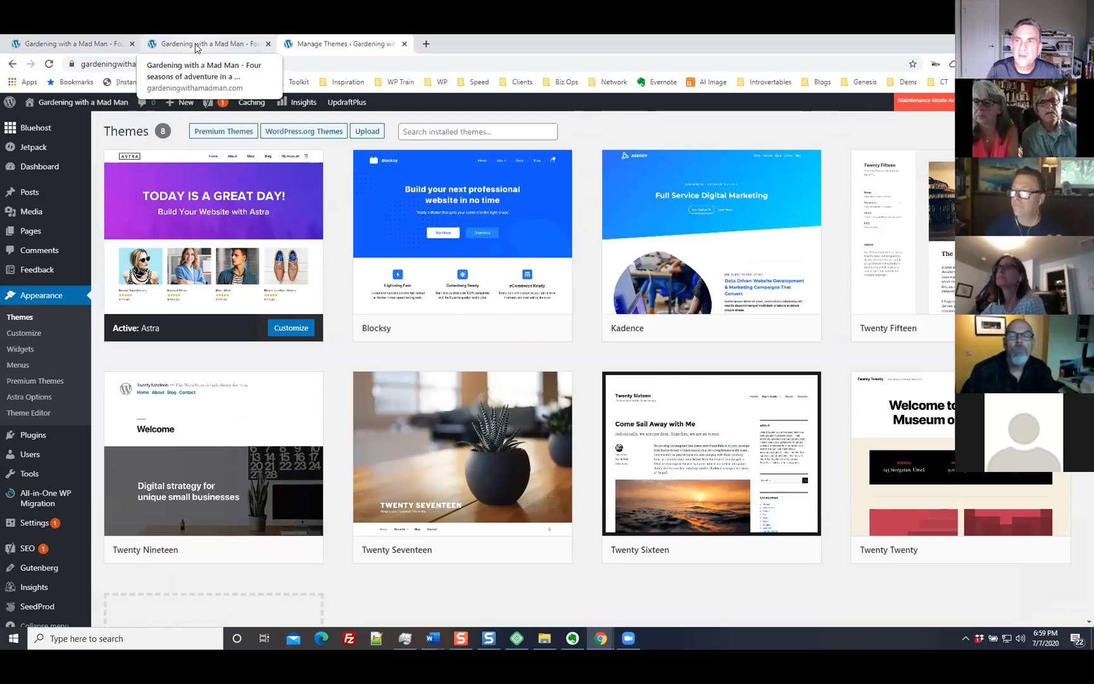
Step: Compare the previously loaded homepage with its large header image against the homepage in the Astra theme
{"action": "left_click", "coordinate": [45, 40]}
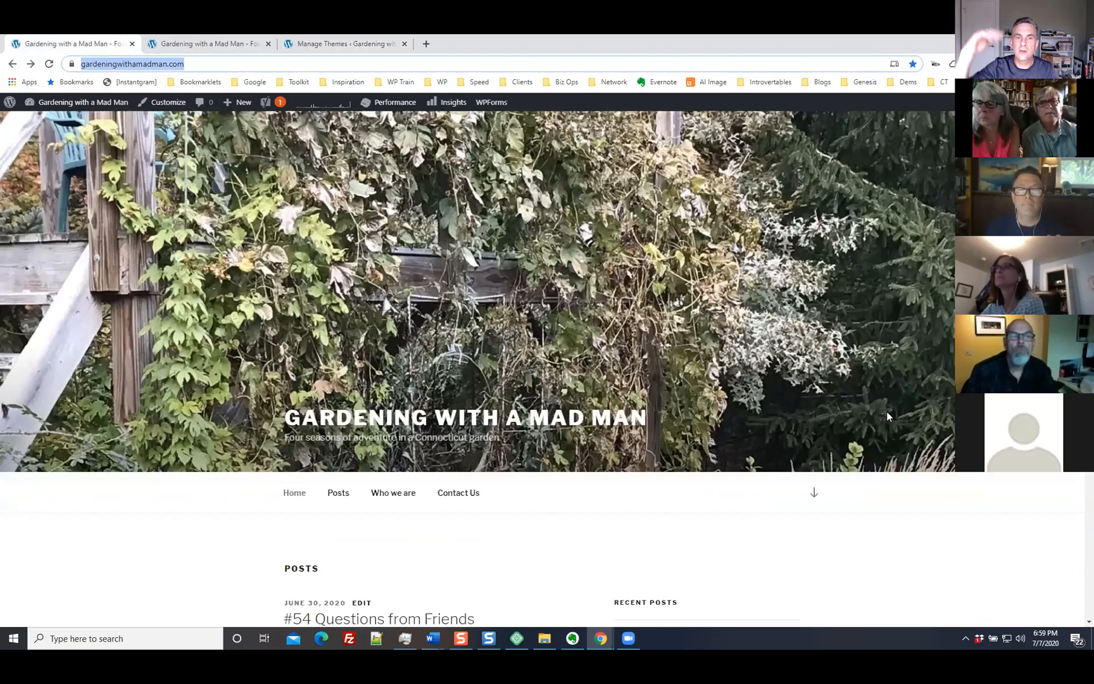
{"action": "scroll", "coordinate": [886, 412], "scroll_direction": "down", "scroll_amount": 5}
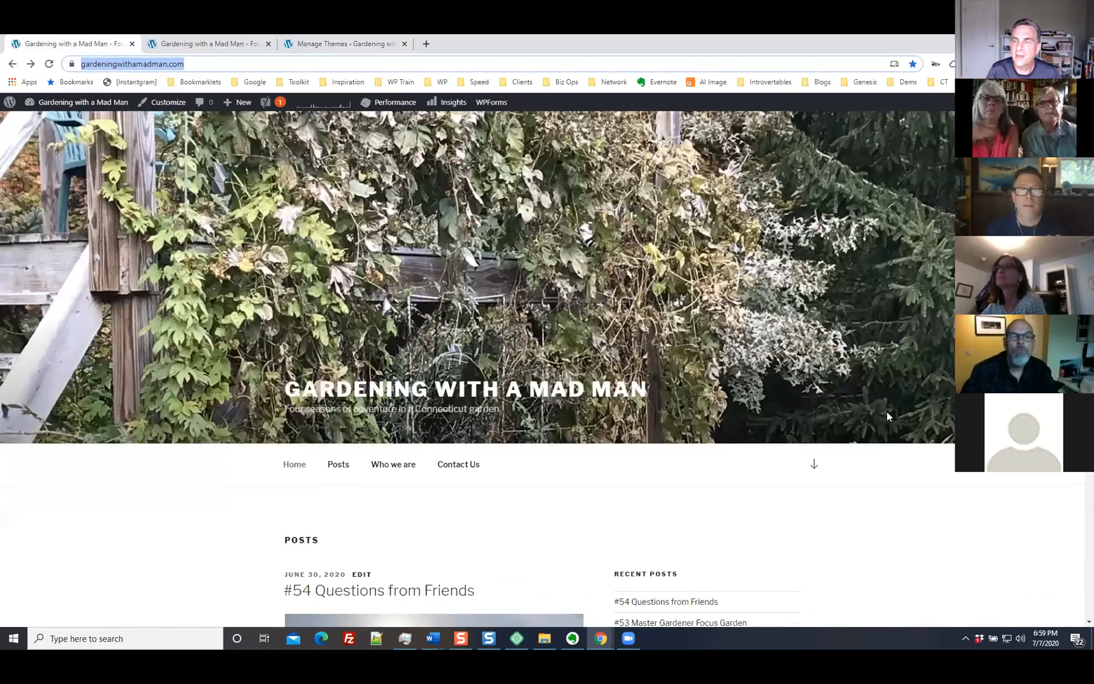
{"action": "scroll", "coordinate": [888, 416], "scroll_direction": "up", "scroll_amount": 2}
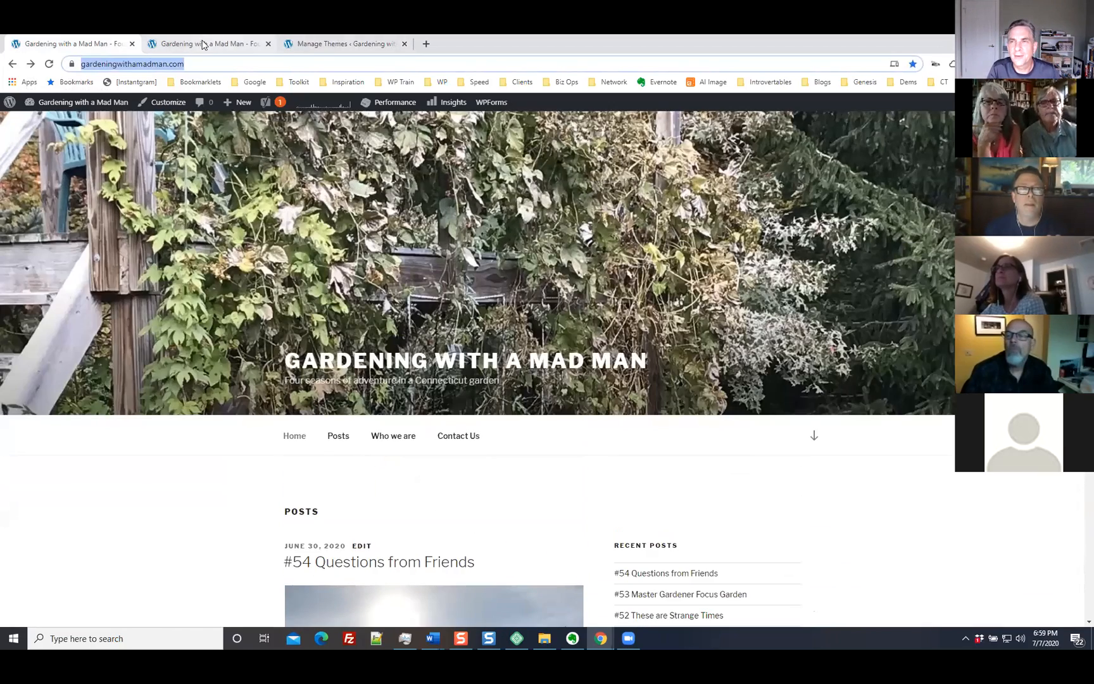
{"action": "scroll", "coordinate": [755, 412], "scroll_direction": "up", "scroll_amount": 3}
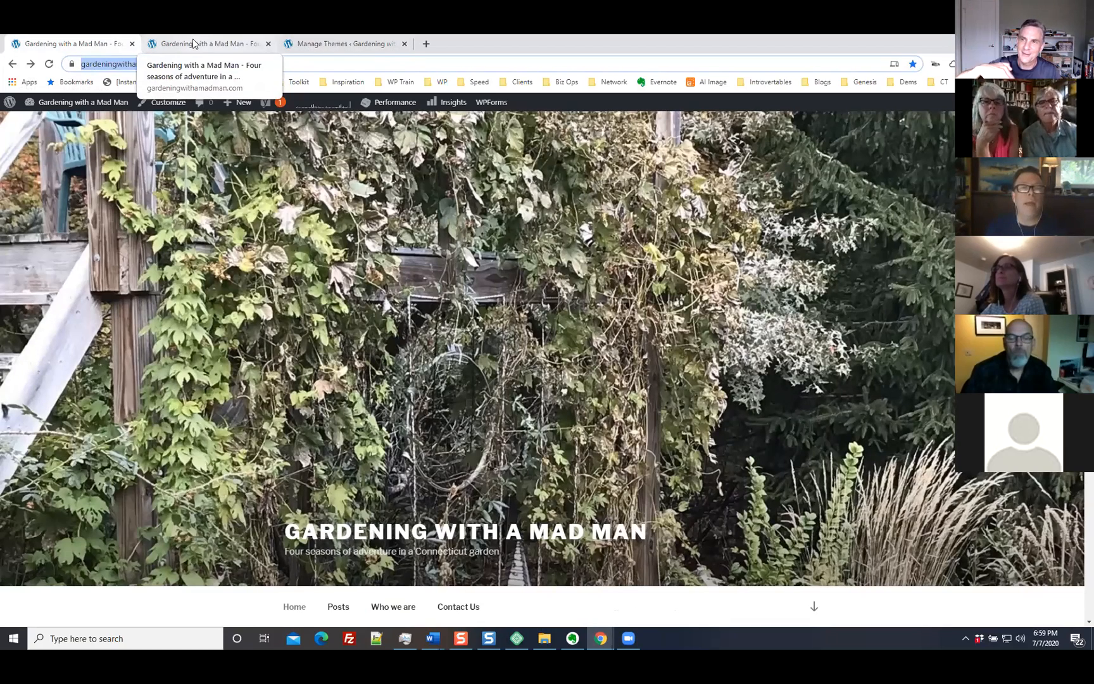
{"action": "scroll", "coordinate": [649, 393], "scroll_direction": "down", "scroll_amount": 5}
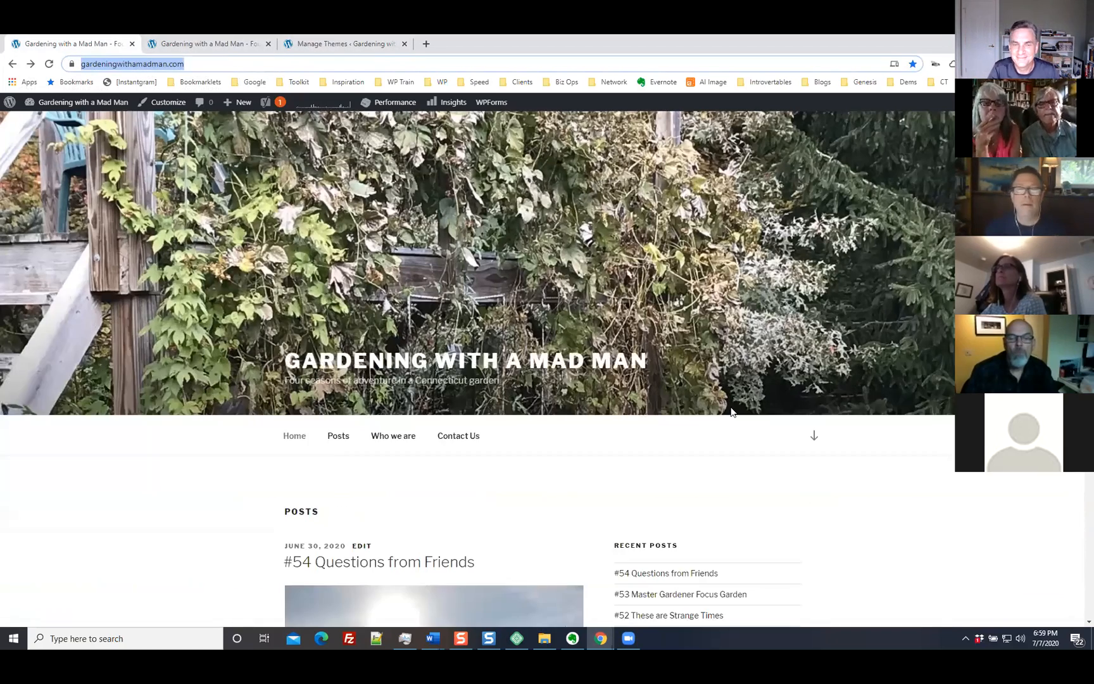
{"action": "scroll", "coordinate": [878, 419], "scroll_direction": "down", "scroll_amount": 2}
{"action": "scroll", "coordinate": [877, 419], "scroll_direction": "up", "scroll_amount": 4}
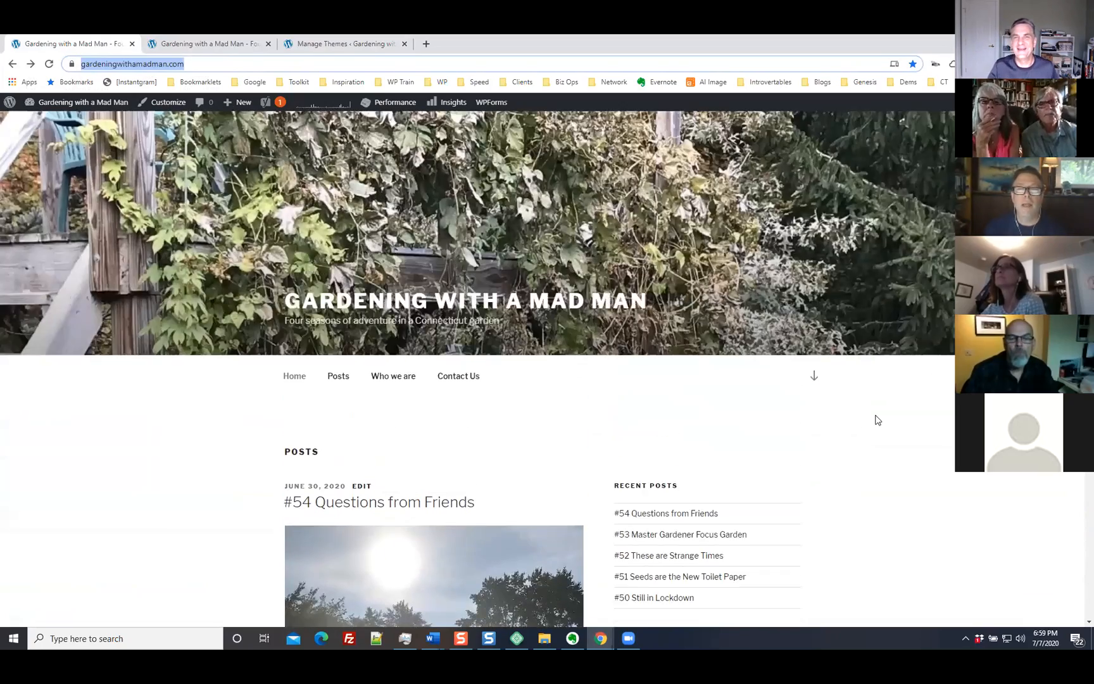
{"action": "scroll", "coordinate": [877, 420], "scroll_direction": "down", "scroll_amount": 2}
{"action": "scroll", "coordinate": [877, 420], "scroll_direction": "up", "scroll_amount": 4}
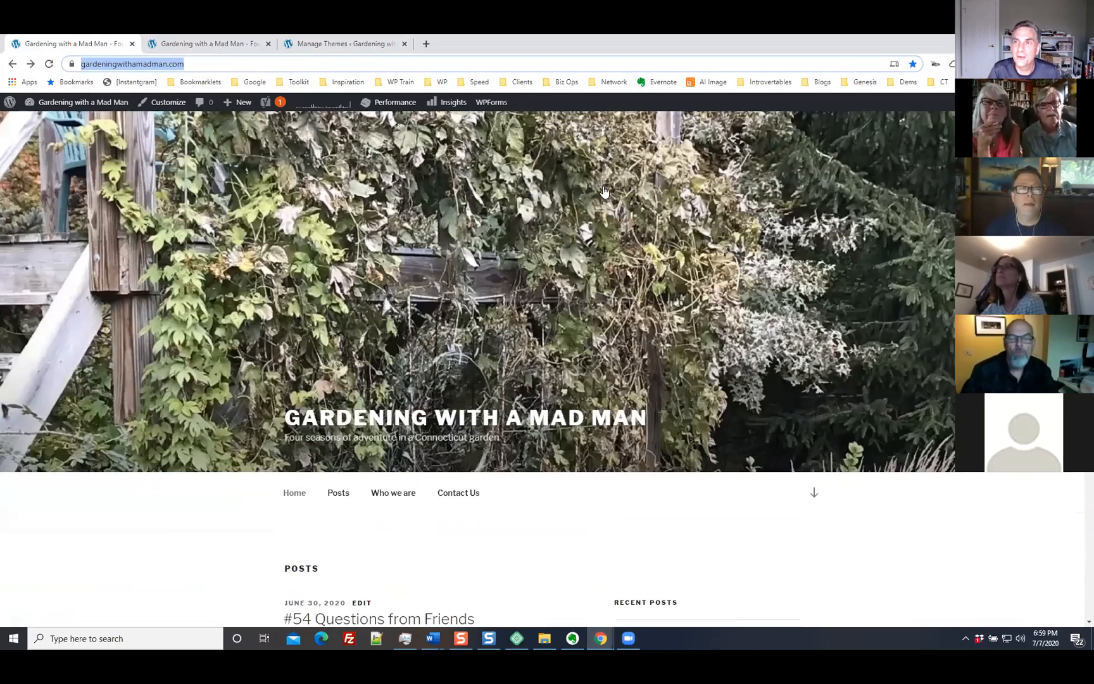
{"action": "left_click", "coordinate": [210, 43]}
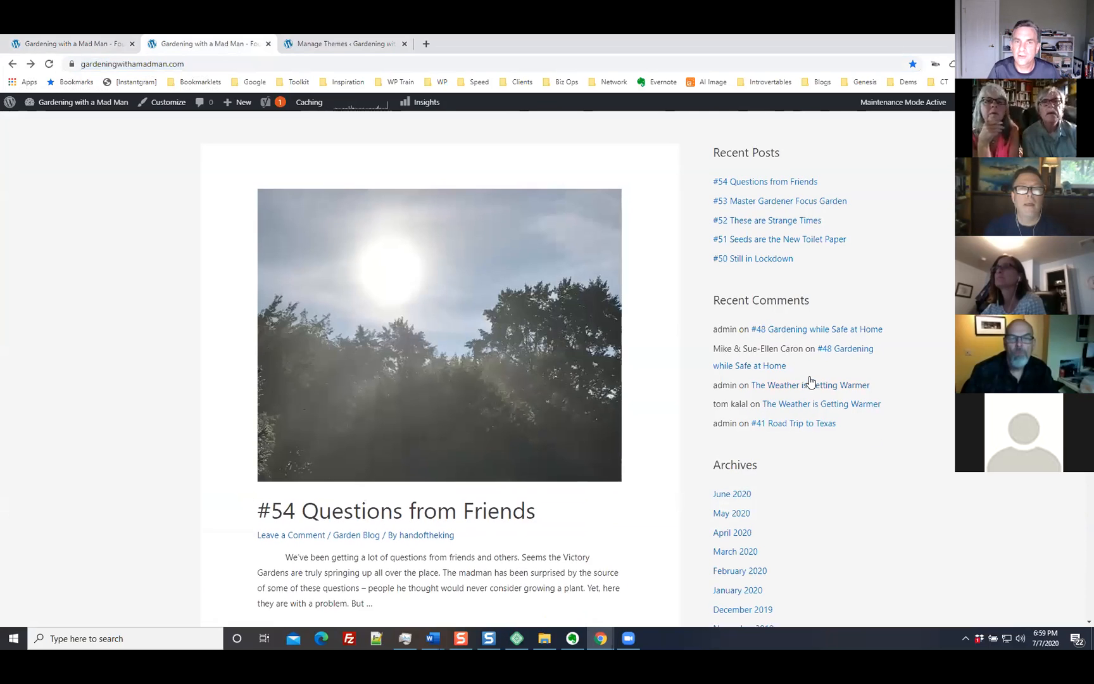
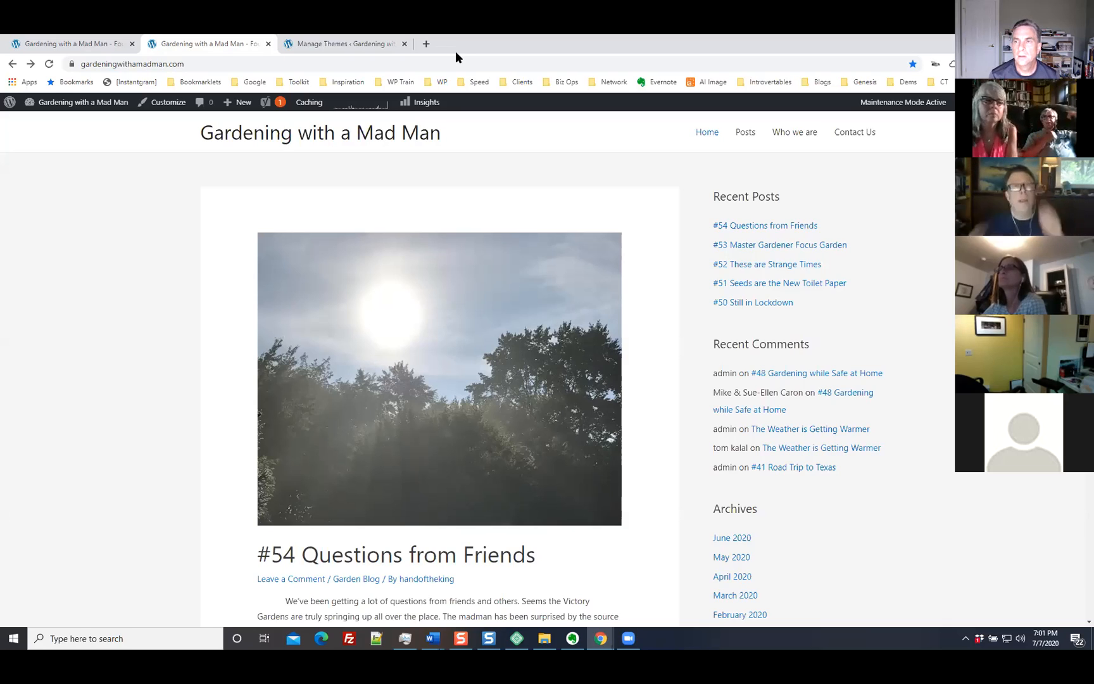
Step: Revisit the installed themes list, the homepage in Astra and the original homepage with the garden header photo
{"action": "left_click", "coordinate": [321, 44]}
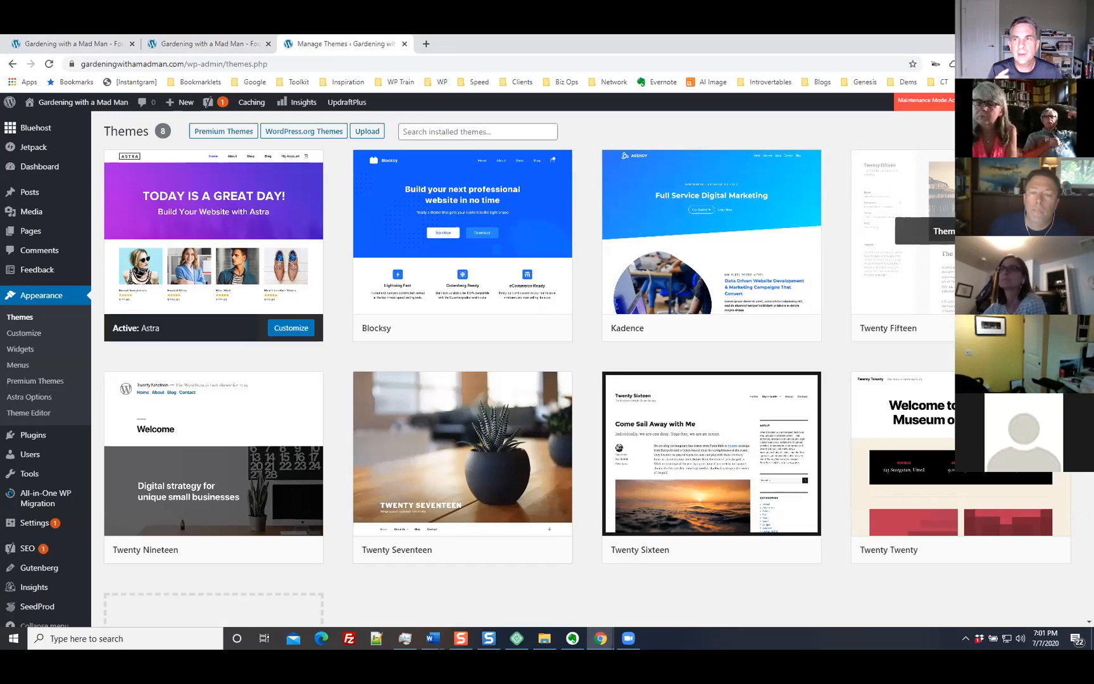
{"action": "left_click", "coordinate": [227, 43]}
{"action": "left_click", "coordinate": [70, 44]}
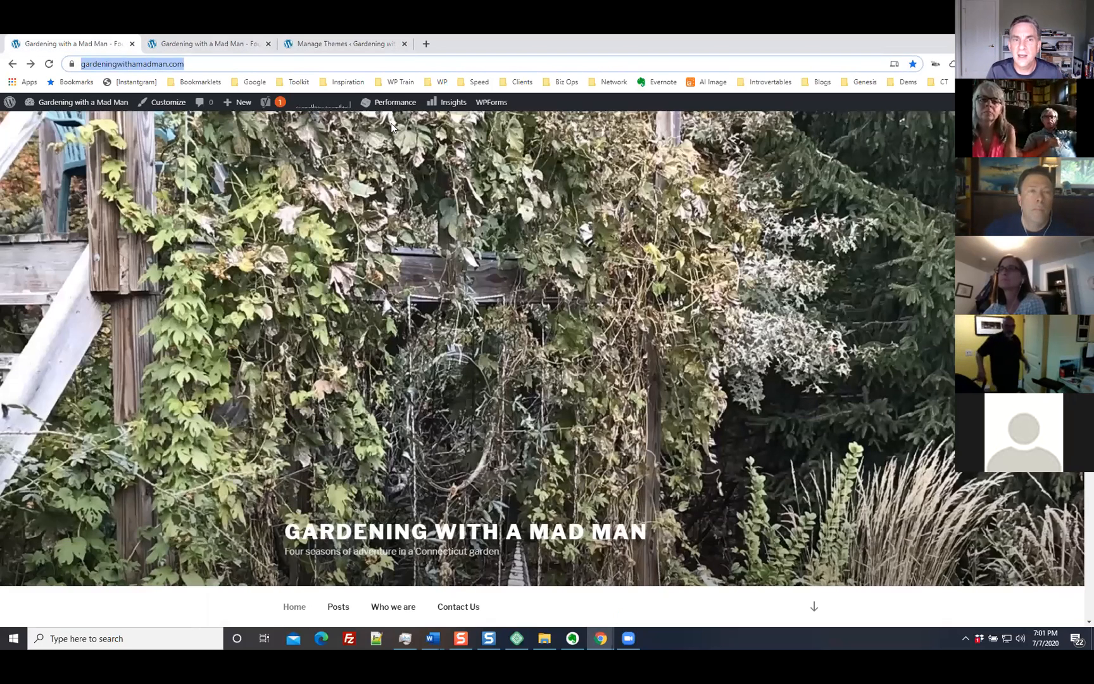
Step: Return to the installed themes and activate the Blocksy theme
{"action": "left_click", "coordinate": [343, 43]}
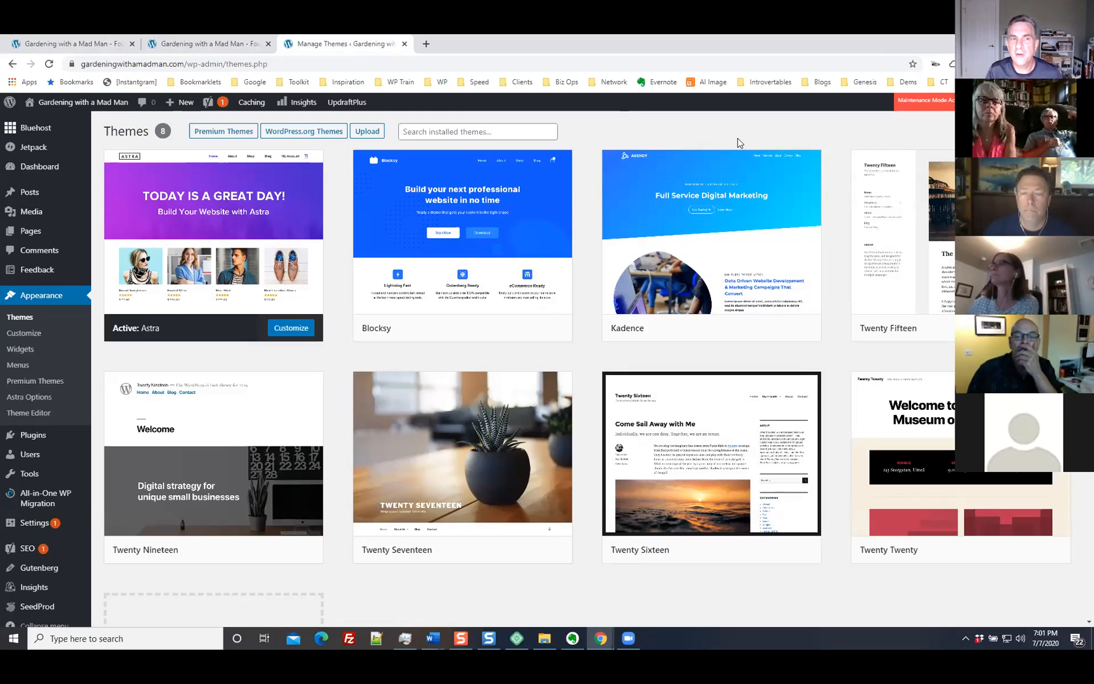
{"action": "mouse_move", "coordinate": [444, 252]}
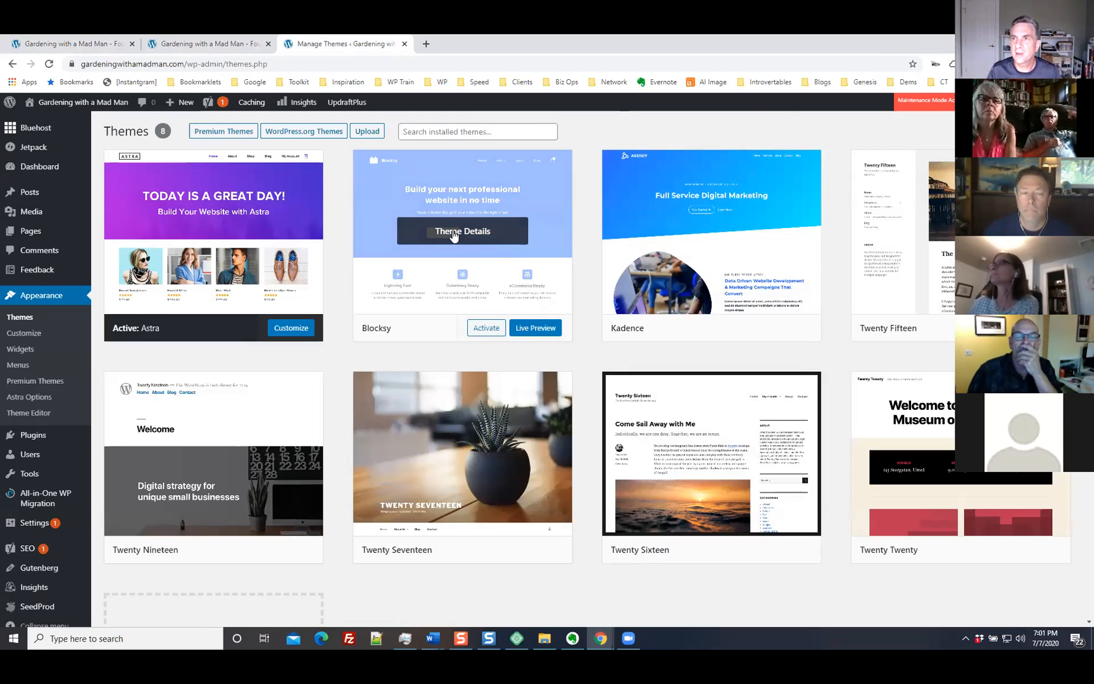
{"action": "left_click", "coordinate": [487, 328]}
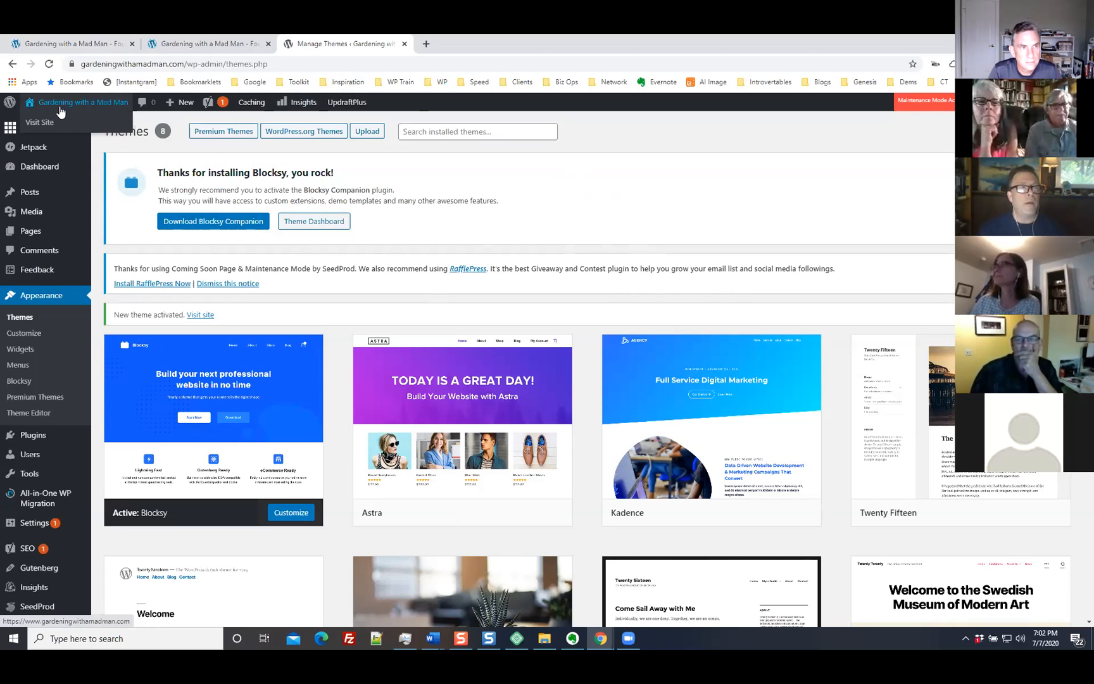
Step: Open the live site in a separate browser tab and switch to it to view the homepage in Blocksy
{"action": "right_click", "coordinate": [57, 123]}
{"action": "left_click", "coordinate": [81, 127]}
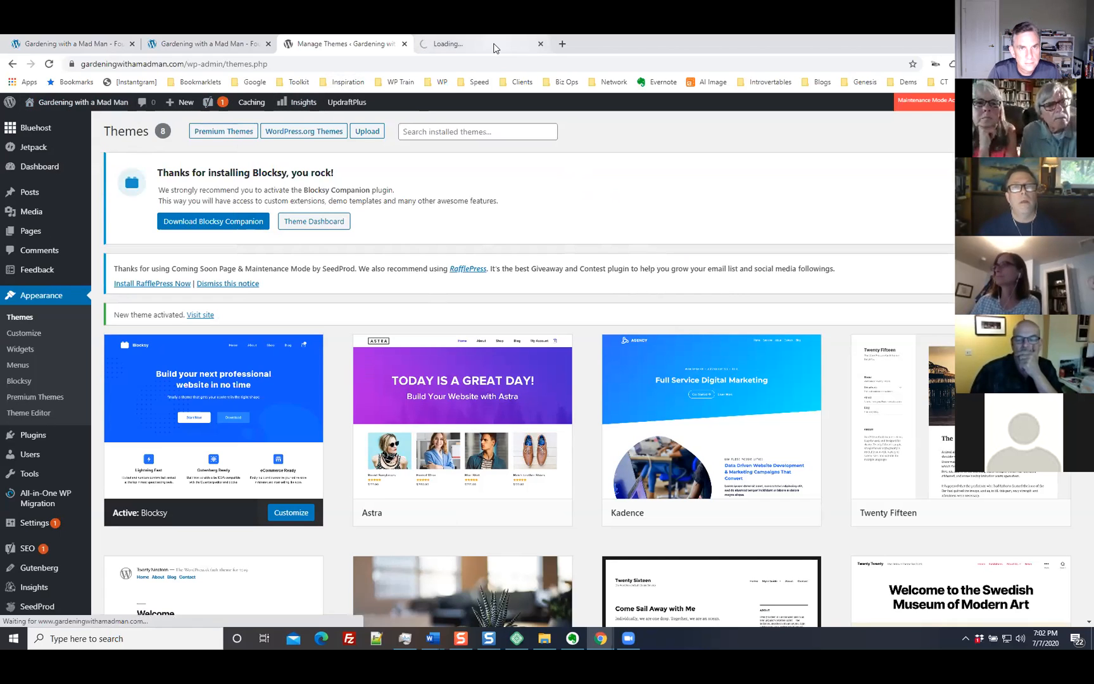
{"action": "left_click", "coordinate": [488, 43]}
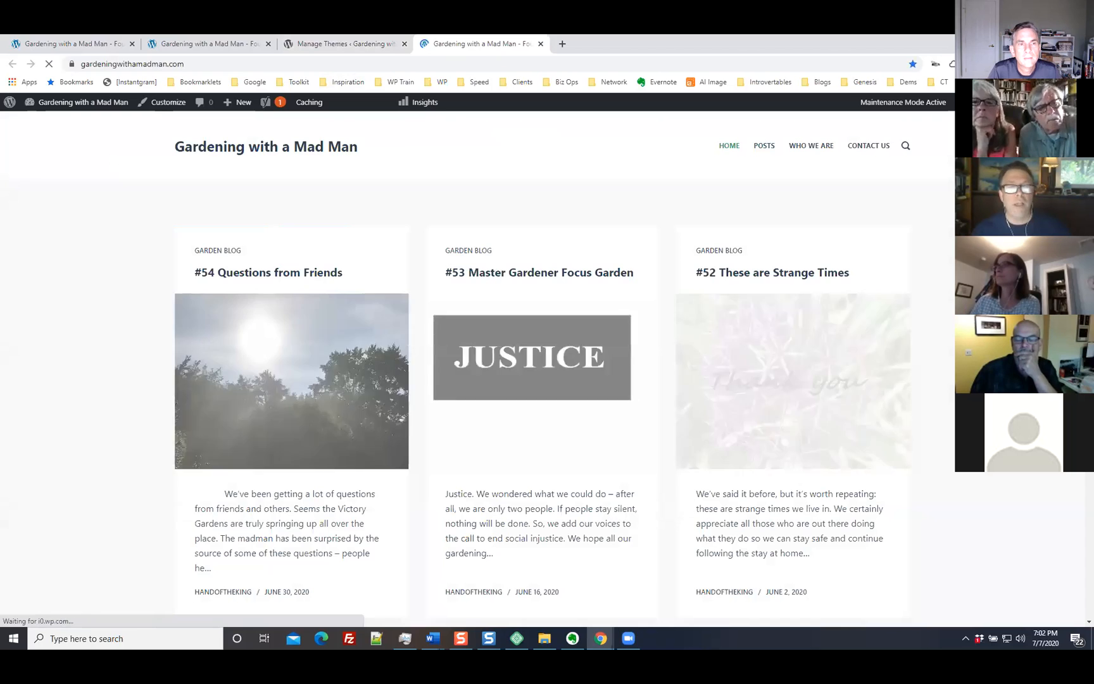
Step: Examine how the homepage lays out its post cards, featured images, pagination and footer under the Blocksy theme
{"action": "scroll", "coordinate": [543, 367], "scroll_direction": "down", "scroll_amount": 5}
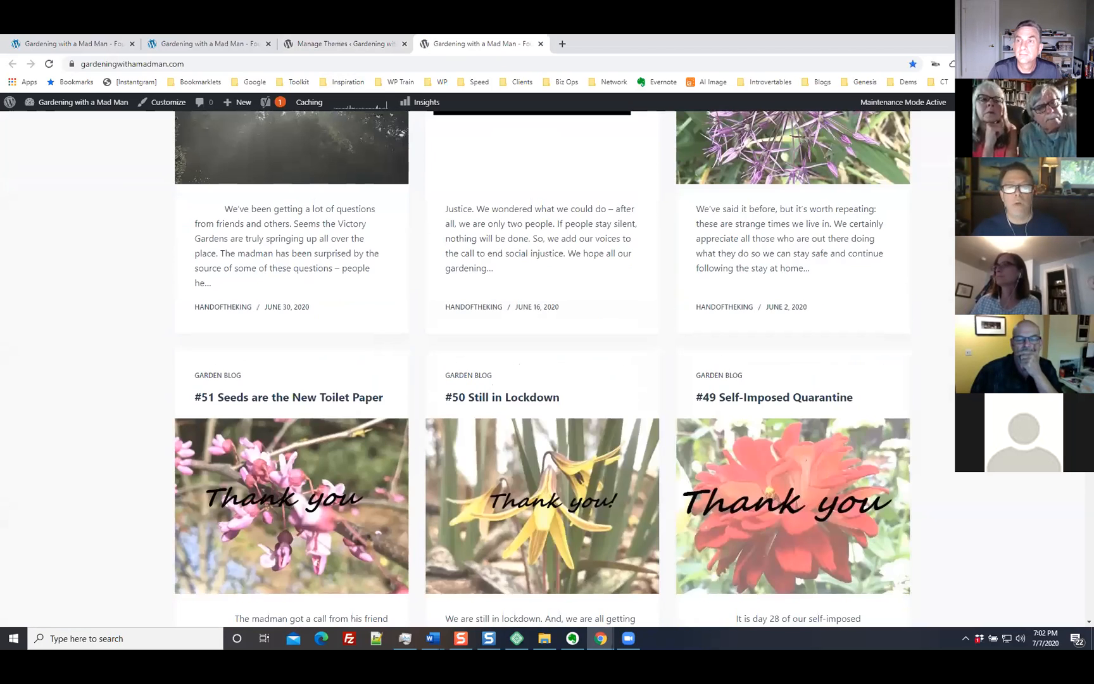
{"action": "scroll", "coordinate": [543, 367], "scroll_direction": "up", "scroll_amount": 5}
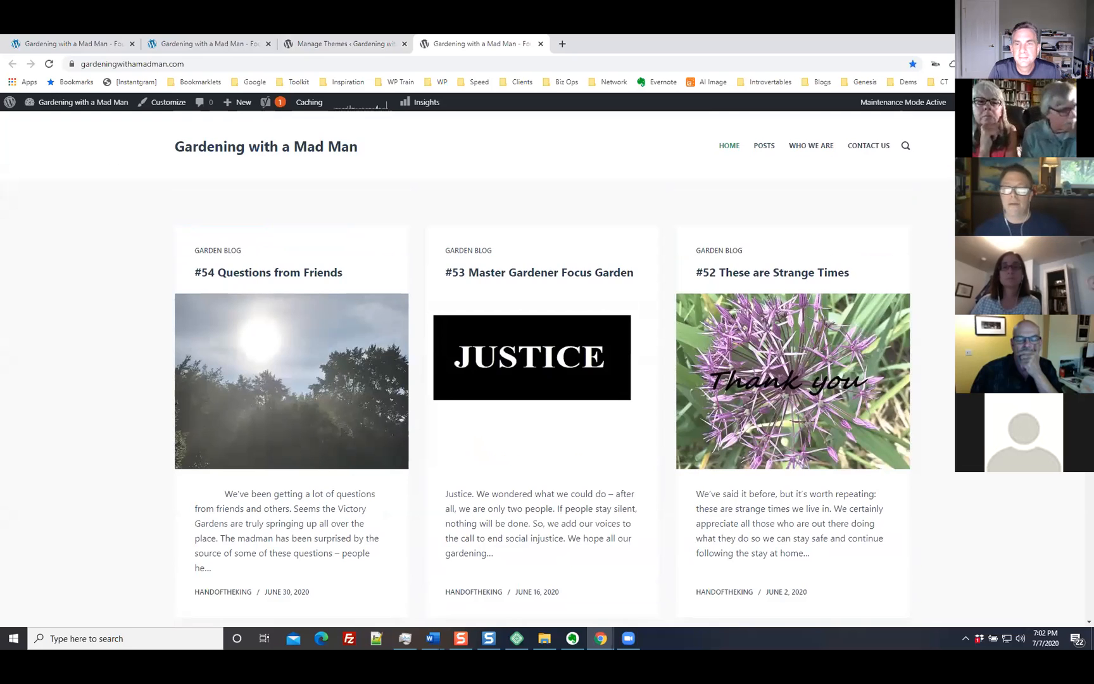
{"action": "scroll", "coordinate": [542, 367], "scroll_direction": "down", "scroll_amount": 6}
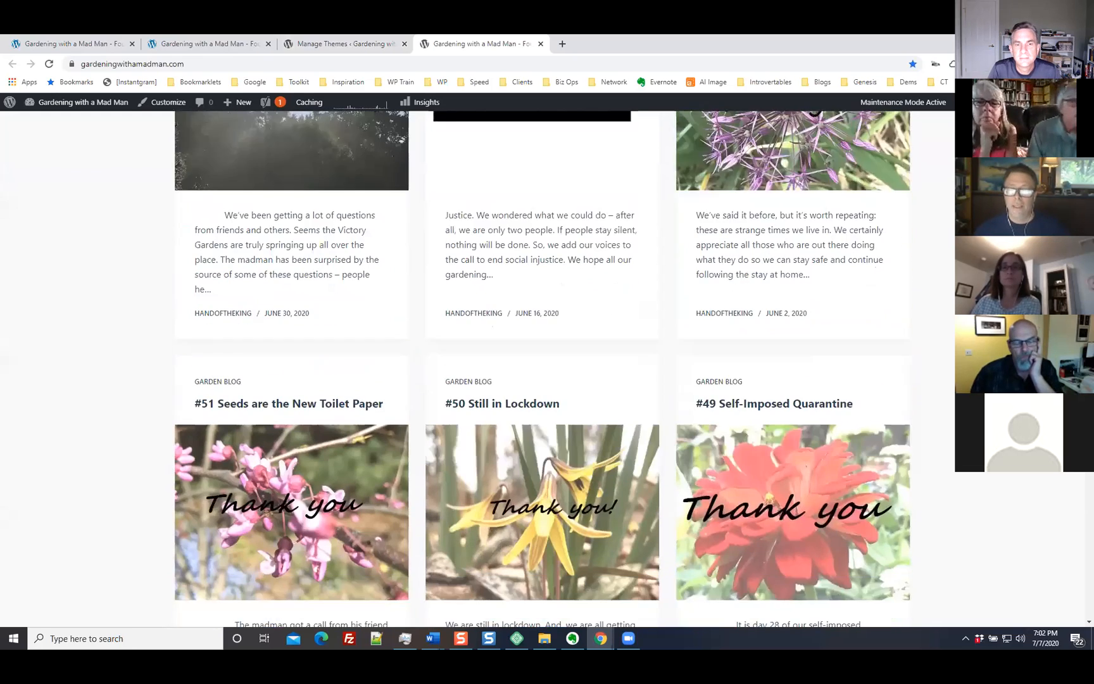
{"action": "scroll", "coordinate": [543, 367], "scroll_direction": "down", "scroll_amount": 1}
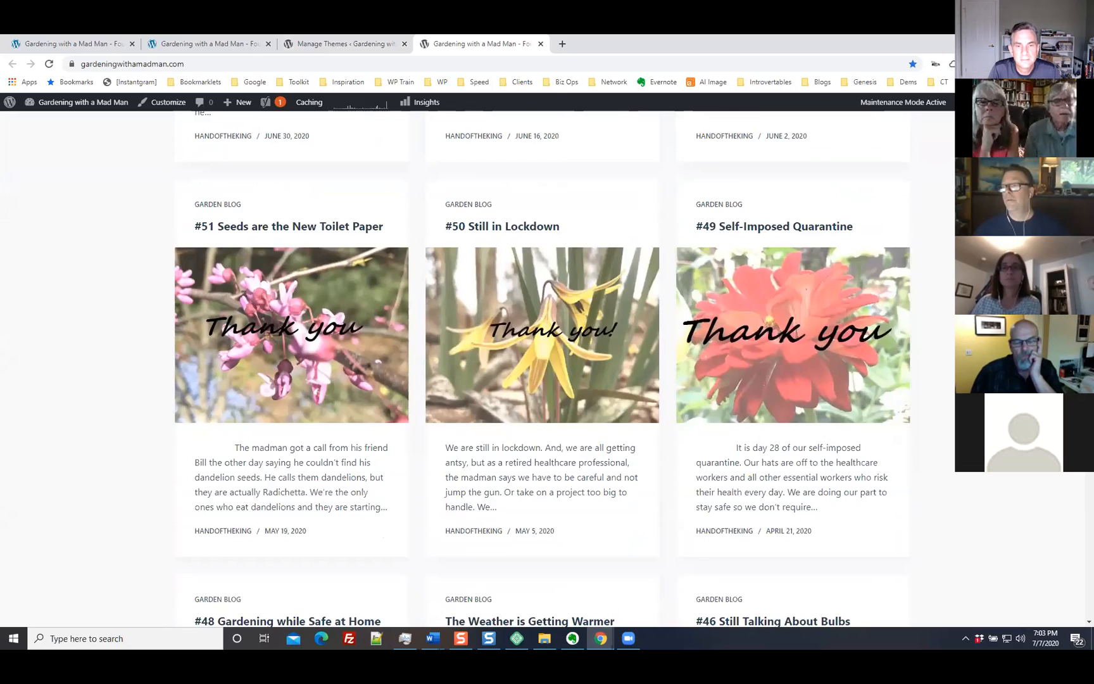
{"action": "scroll", "coordinate": [542, 367], "scroll_direction": "up", "scroll_amount": 7}
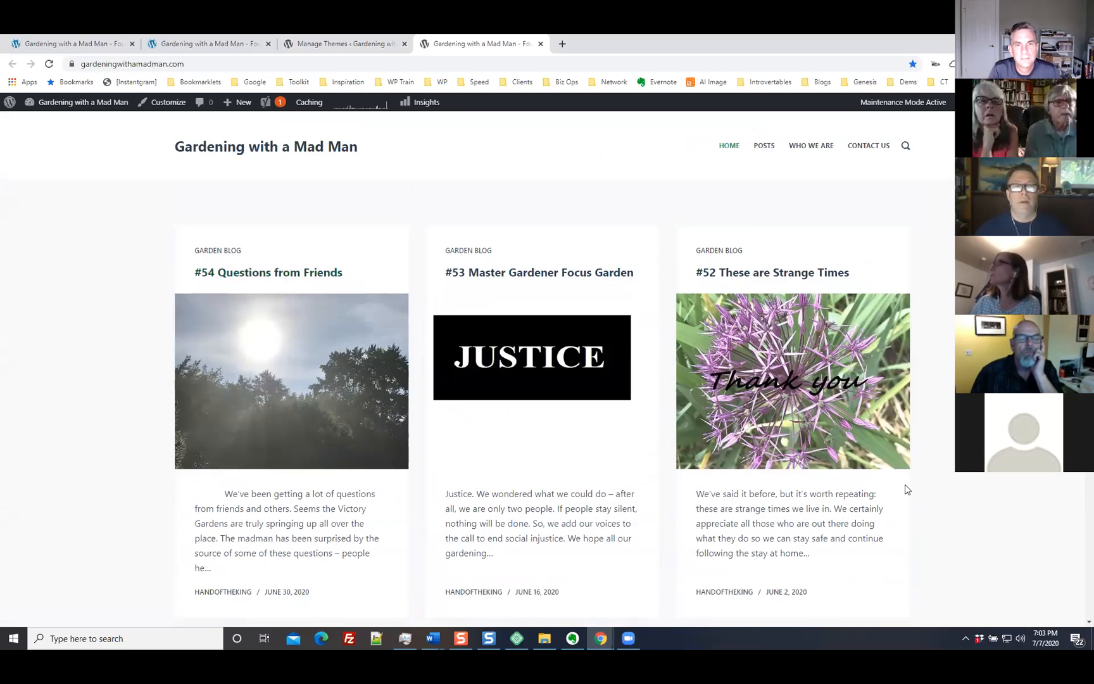
{"action": "scroll", "coordinate": [905, 489], "scroll_direction": "down", "scroll_amount": 5}
{"action": "scroll", "coordinate": [905, 489], "scroll_direction": "up", "scroll_amount": 5}
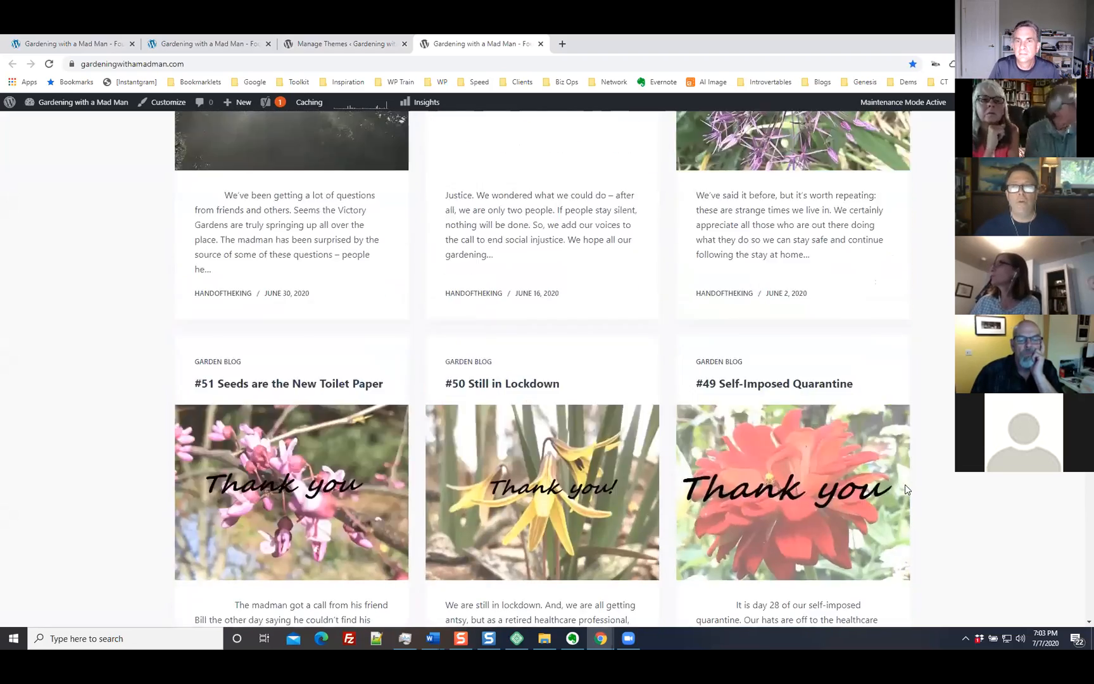
{"action": "scroll", "coordinate": [907, 489], "scroll_direction": "down", "scroll_amount": 10}
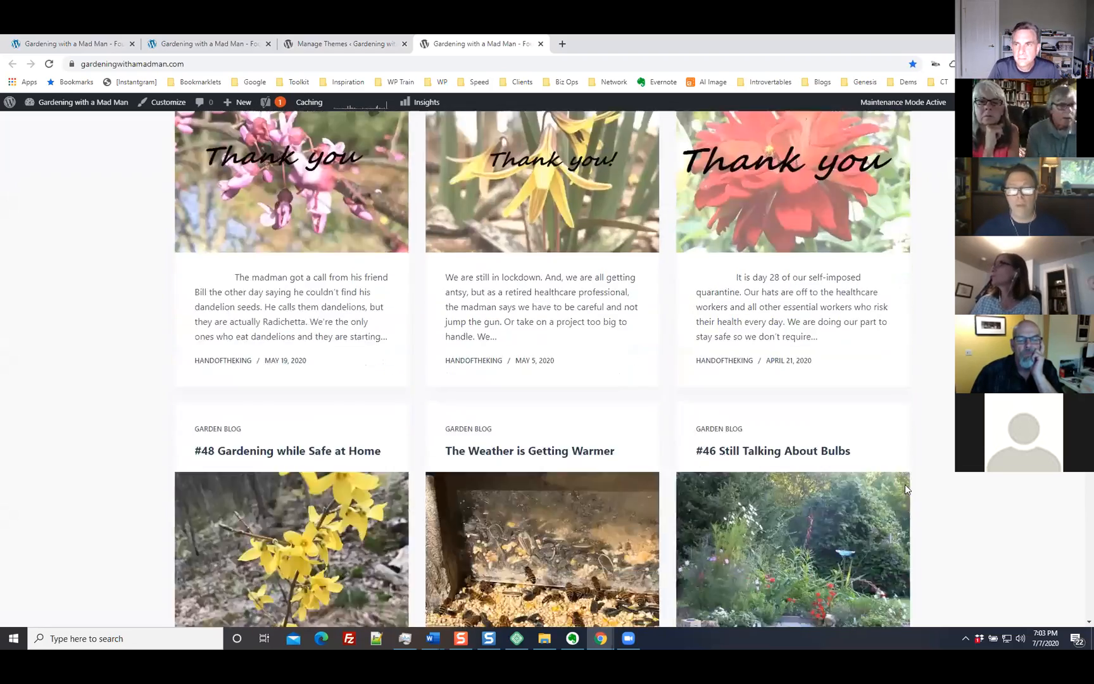
{"action": "scroll", "coordinate": [905, 489], "scroll_direction": "down", "scroll_amount": 10}
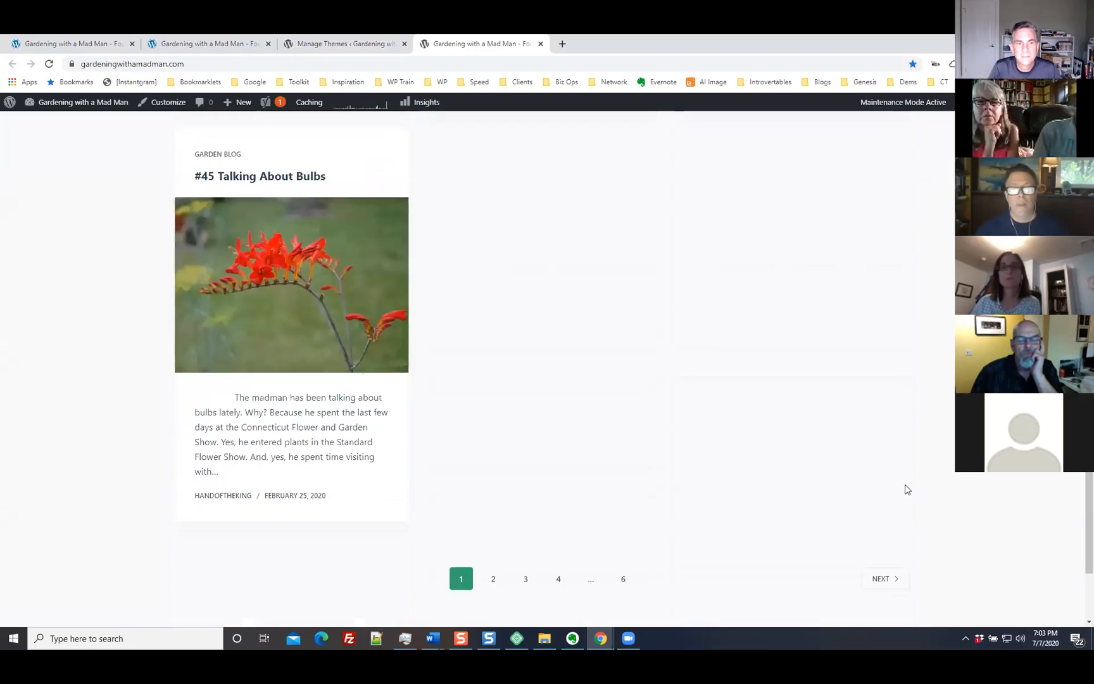
{"action": "scroll", "coordinate": [854, 468], "scroll_direction": "up", "scroll_amount": 12}
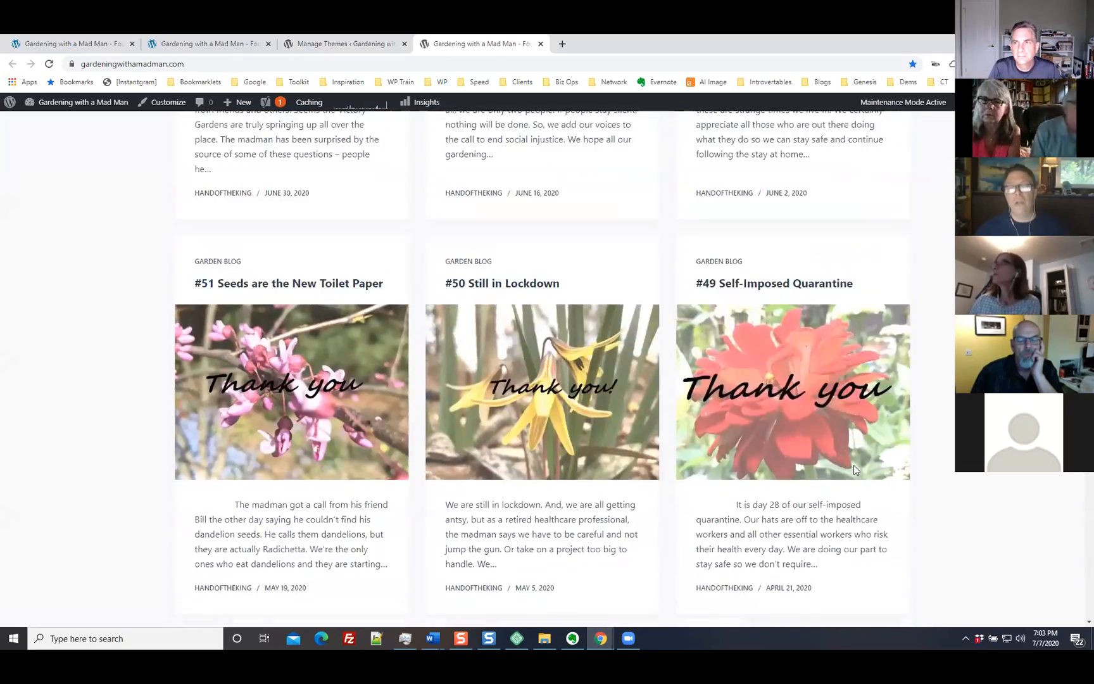
{"action": "scroll", "coordinate": [854, 468], "scroll_direction": "down", "scroll_amount": 5}
{"action": "scroll", "coordinate": [854, 469], "scroll_direction": "down", "scroll_amount": 8}
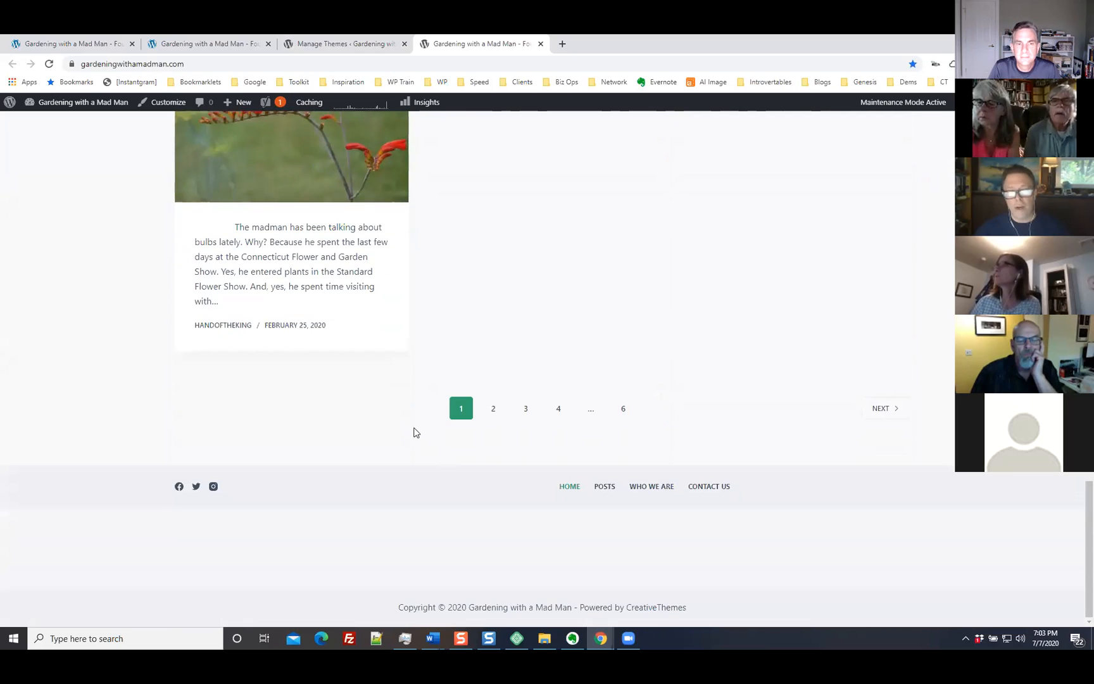
Step: Open page 2 of the blog posts, look through its post cards, and return to the first page
{"action": "left_click", "coordinate": [523, 415]}
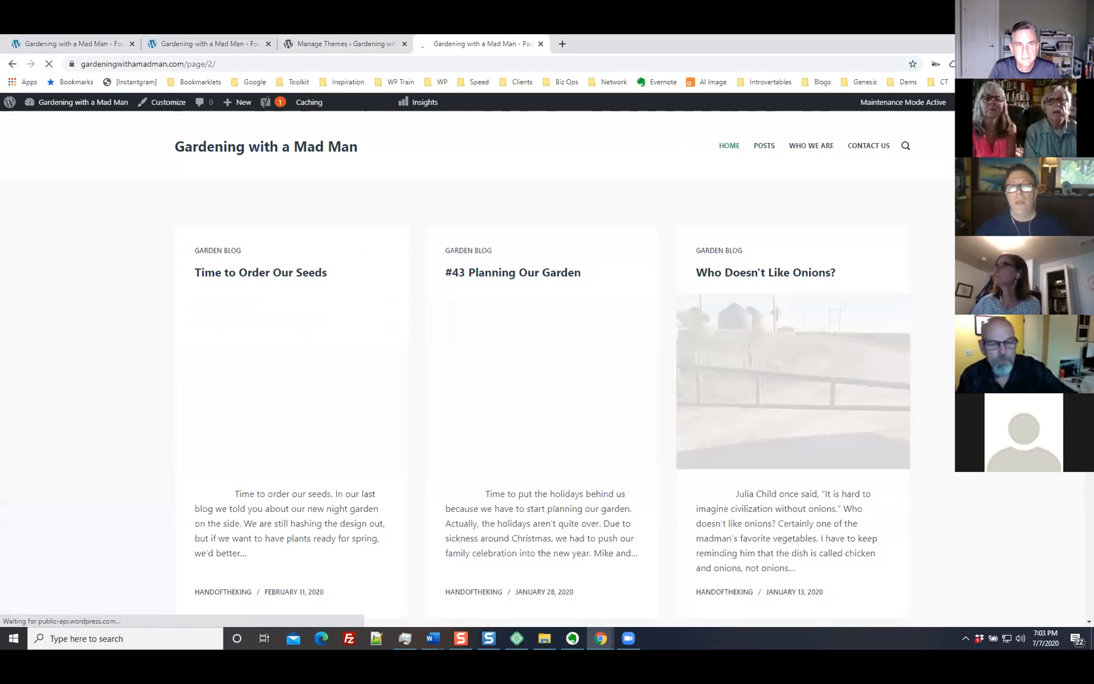
{"action": "scroll", "coordinate": [542, 368], "scroll_direction": "down", "scroll_amount": 12}
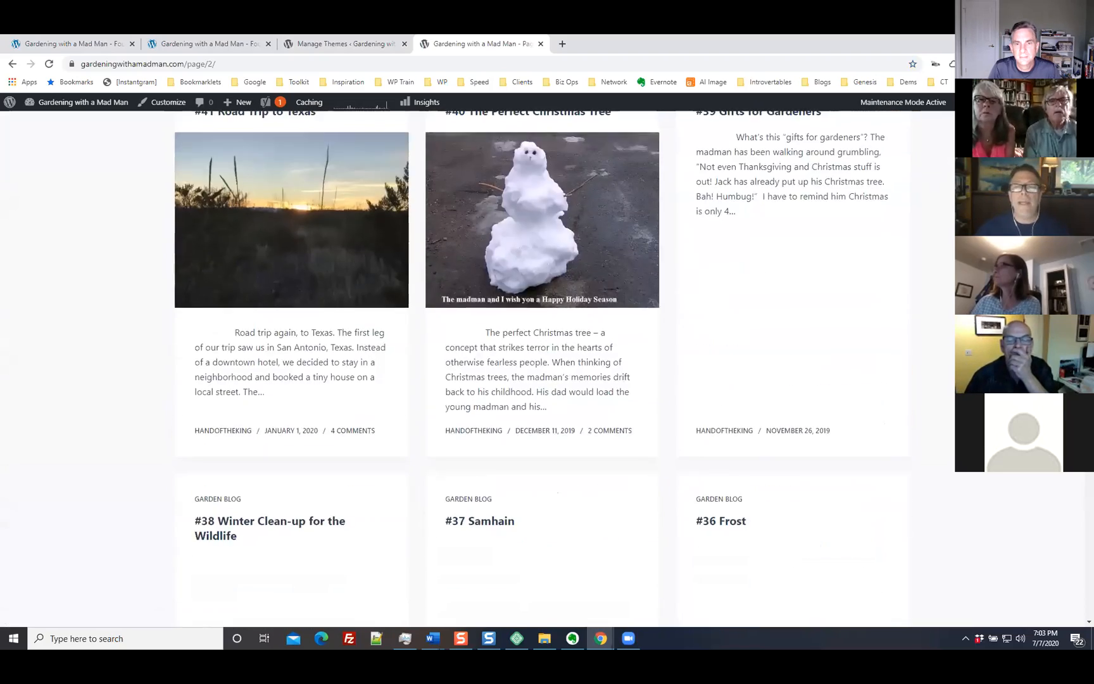
{"action": "scroll", "coordinate": [542, 368], "scroll_direction": "down", "scroll_amount": 5}
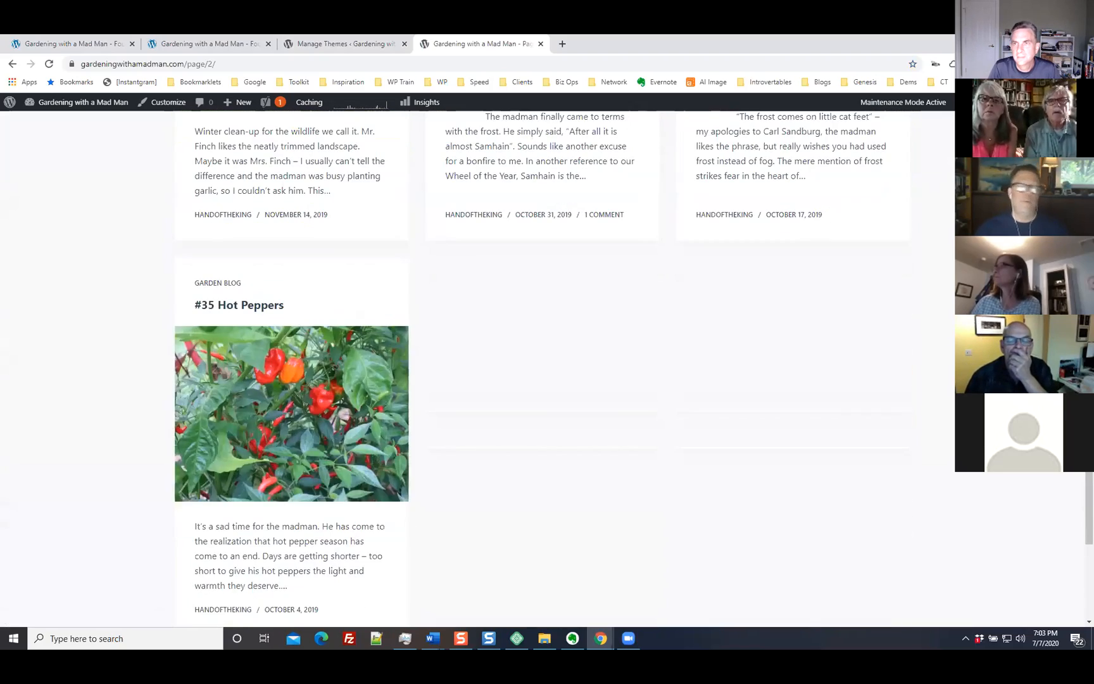
{"action": "scroll", "coordinate": [542, 367], "scroll_direction": "up", "scroll_amount": 6}
{"action": "scroll", "coordinate": [541, 367], "scroll_direction": "down", "scroll_amount": 5}
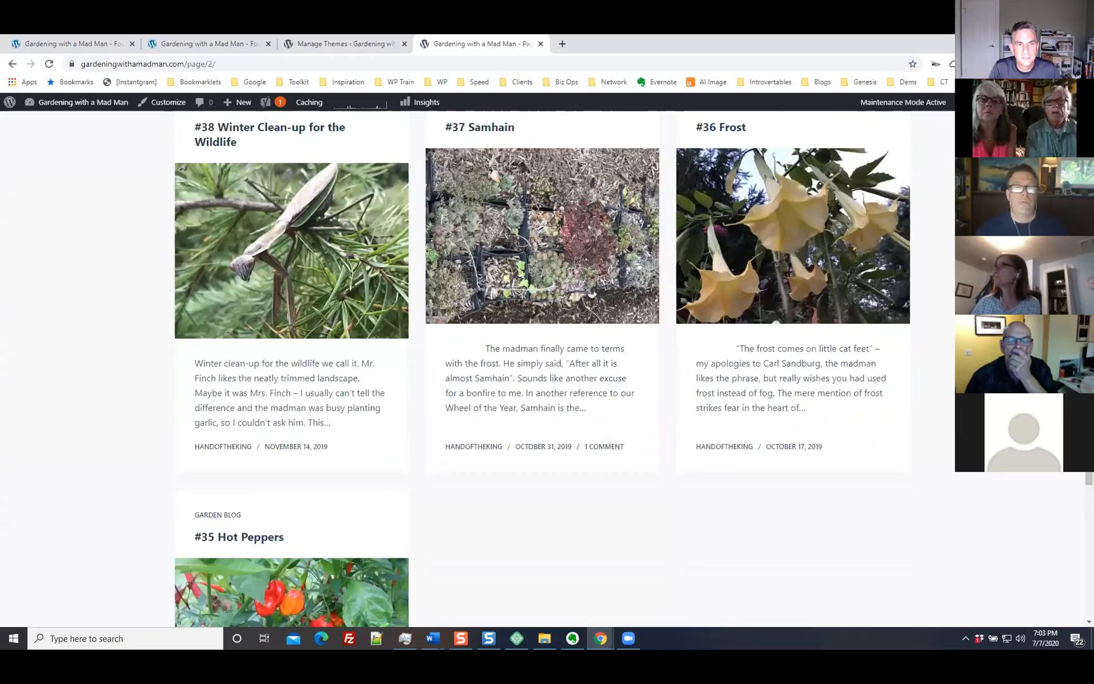
{"action": "scroll", "coordinate": [520, 453], "scroll_direction": "down", "scroll_amount": 2}
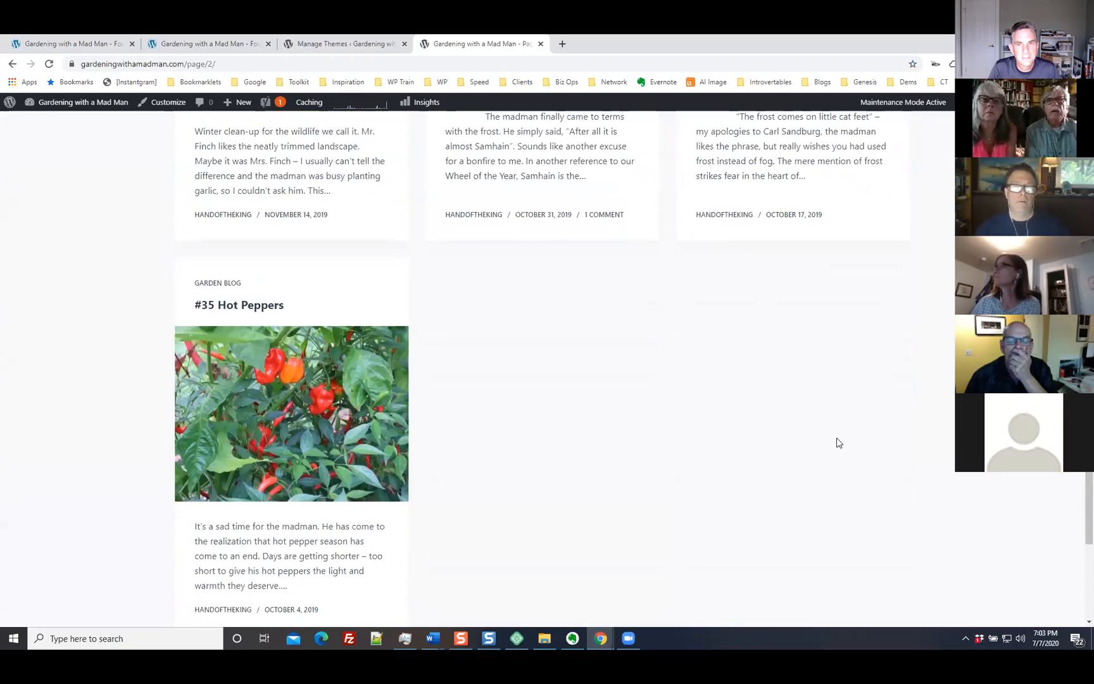
{"action": "scroll", "coordinate": [842, 442], "scroll_direction": "up", "scroll_amount": 12}
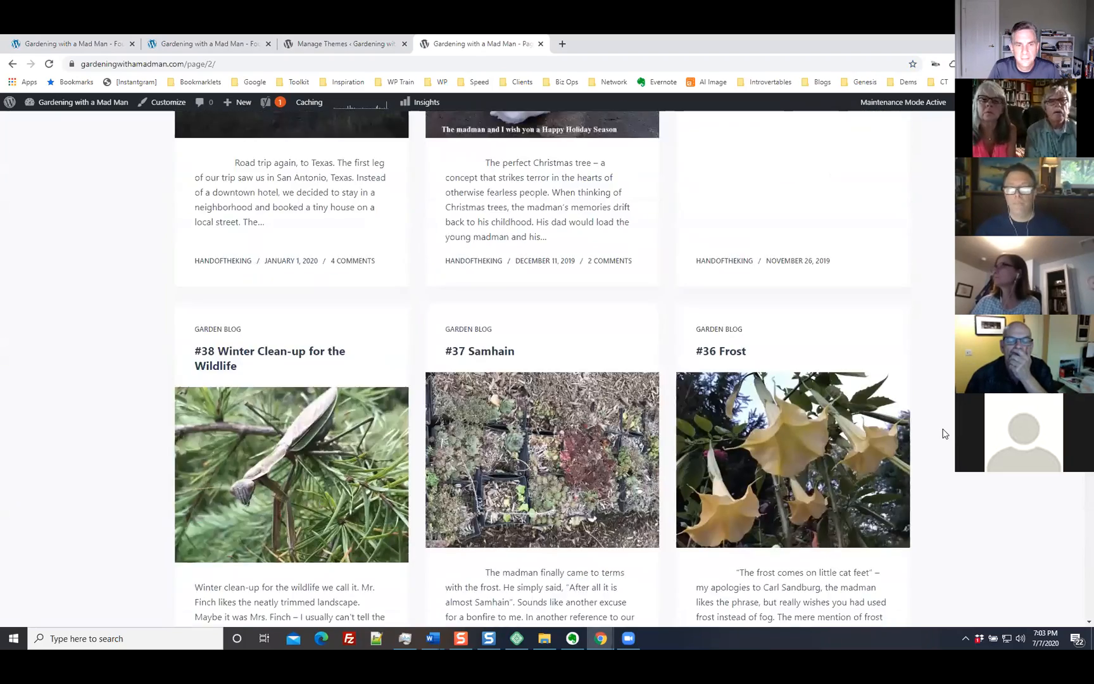
{"action": "scroll", "coordinate": [945, 433], "scroll_direction": "up", "scroll_amount": 3}
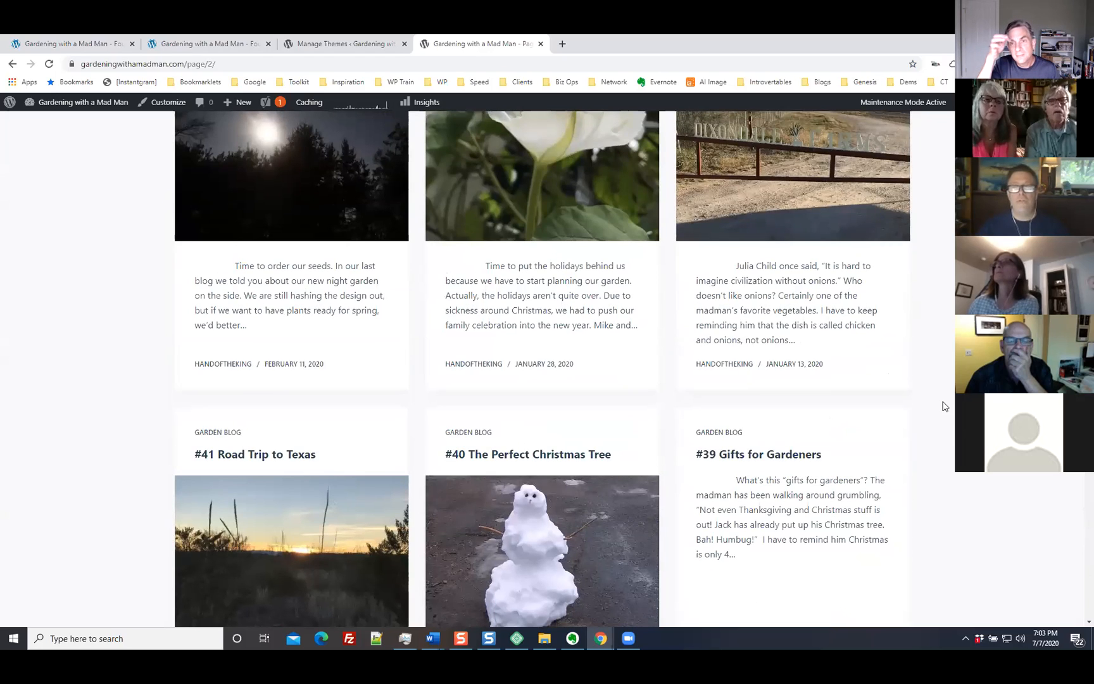
{"action": "scroll", "coordinate": [935, 406], "scroll_direction": "up", "scroll_amount": 4}
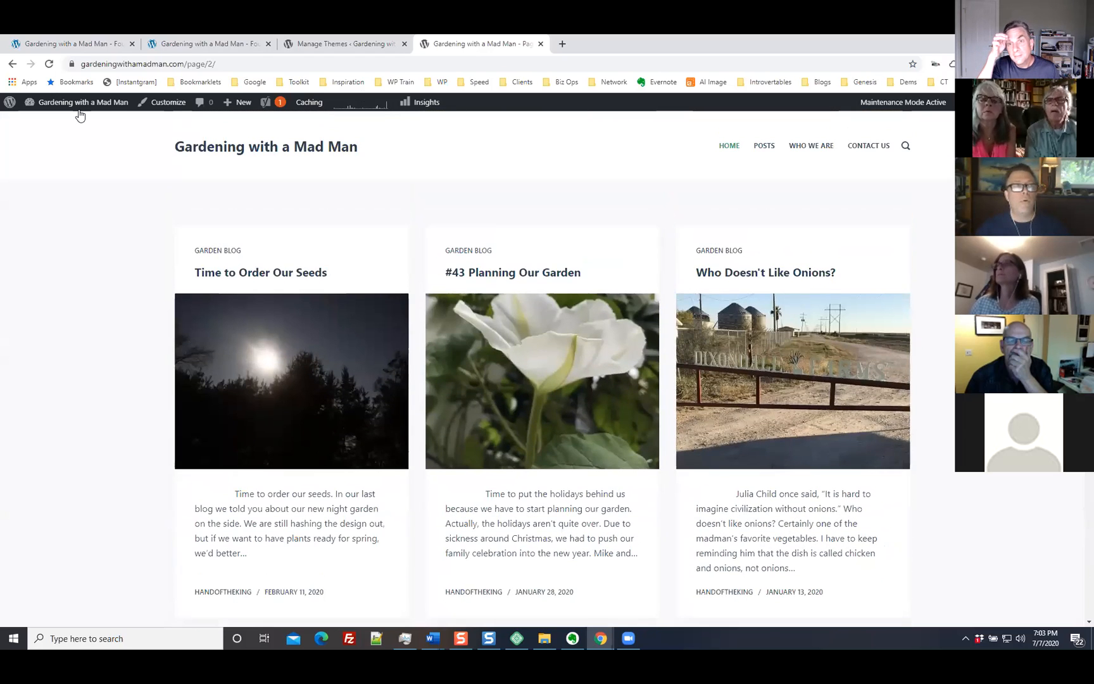
{"action": "left_click", "coordinate": [10, 63]}
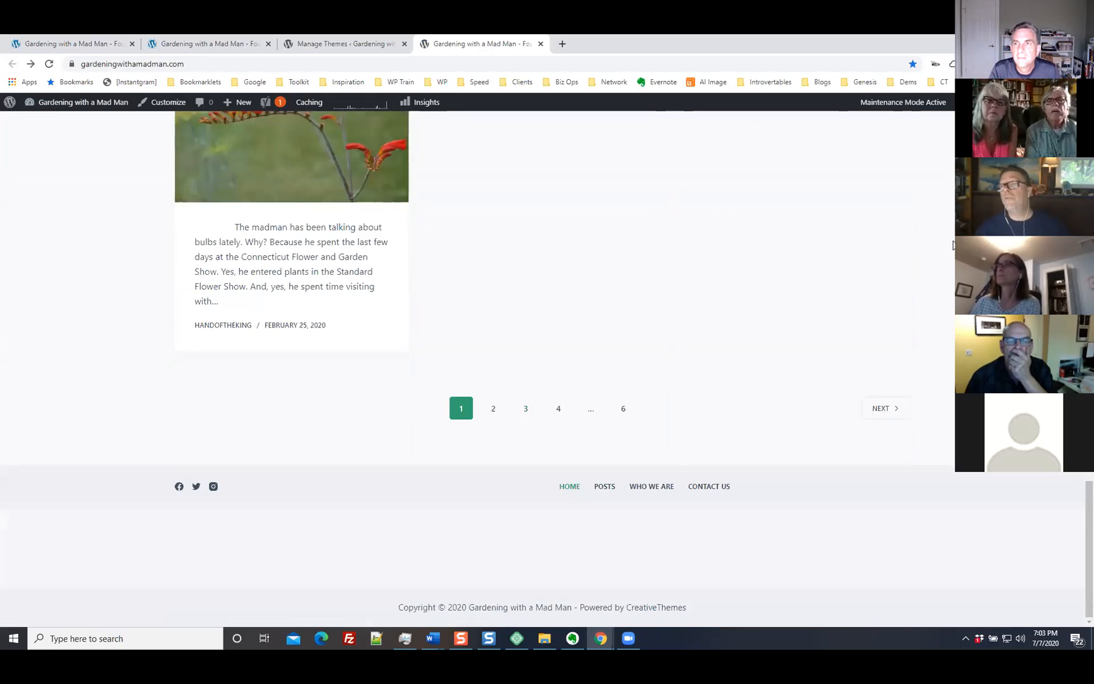
Step: Look through the blog post cards on the home page in the Blocksy theme, from the footer up to the header
{"action": "scroll", "coordinate": [859, 271], "scroll_direction": "up", "scroll_amount": 10}
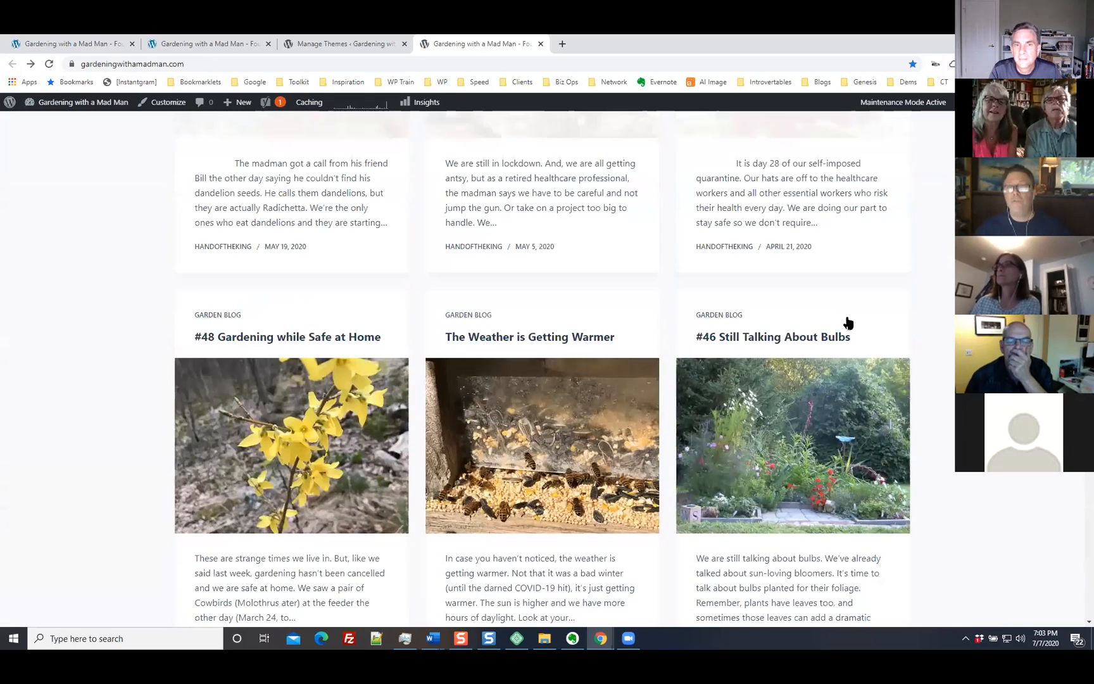
{"action": "scroll", "coordinate": [848, 323], "scroll_direction": "up", "scroll_amount": 4}
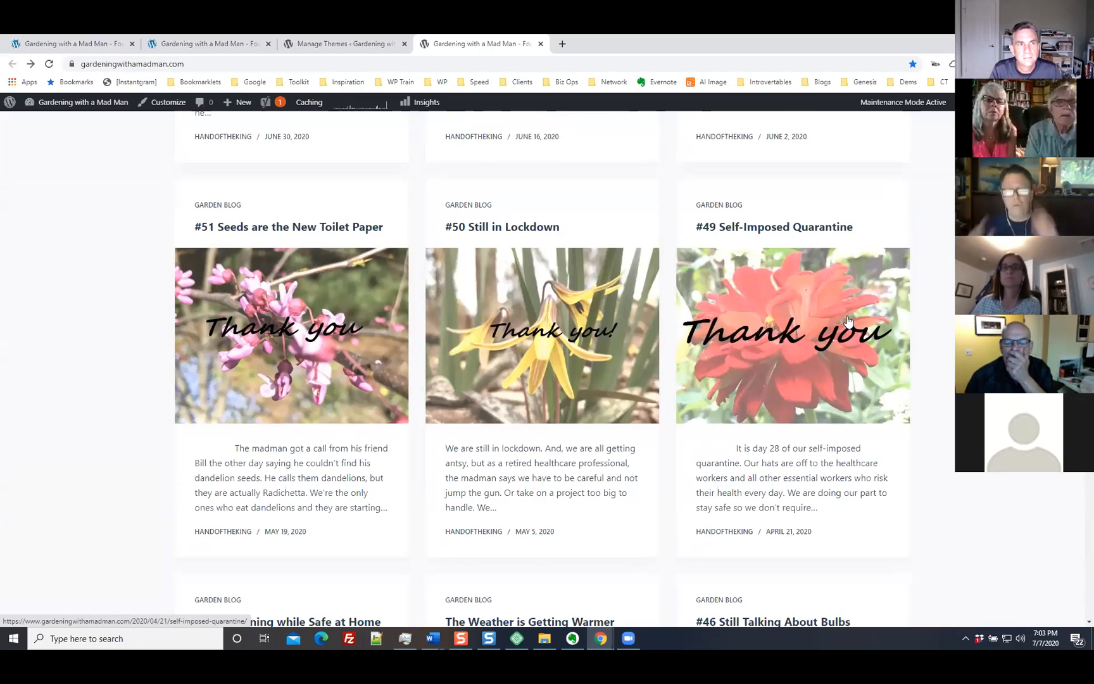
{"action": "scroll", "coordinate": [849, 321], "scroll_direction": "up", "scroll_amount": 2}
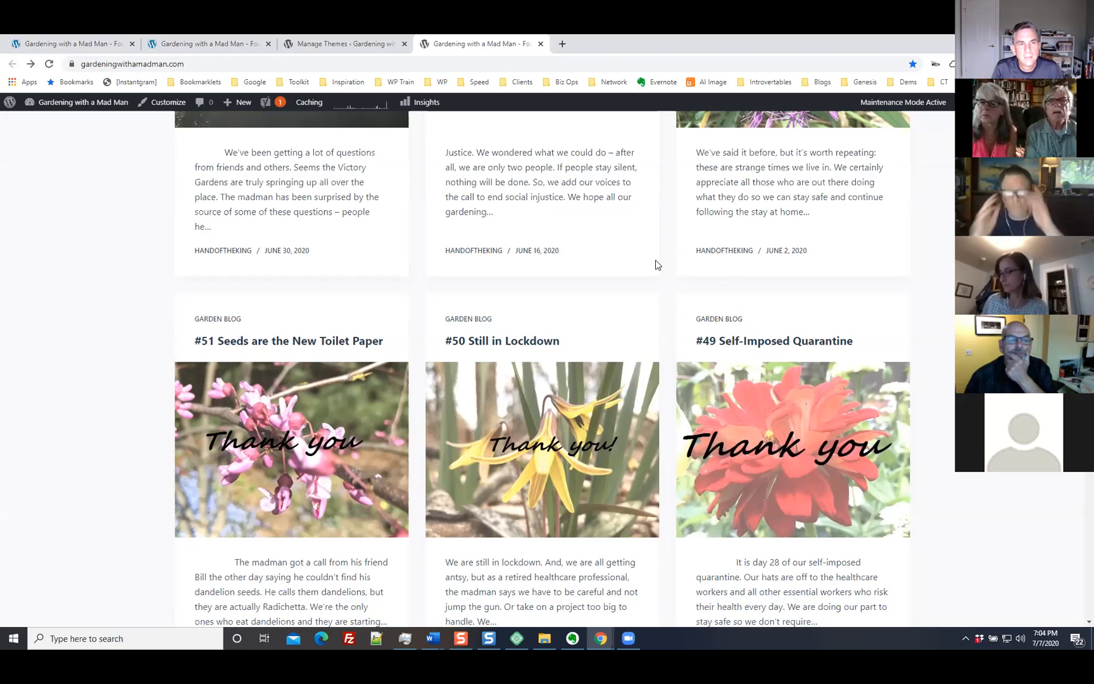
{"action": "scroll", "coordinate": [838, 322], "scroll_direction": "up", "scroll_amount": 4}
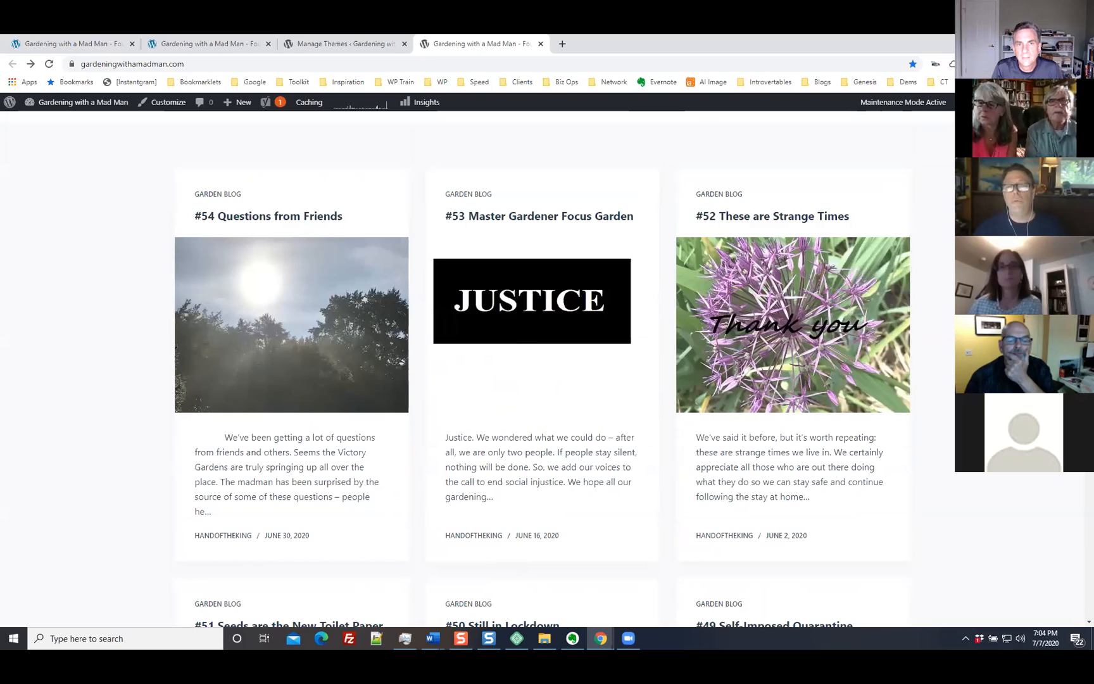
{"action": "scroll", "coordinate": [546, 367], "scroll_direction": "down", "scroll_amount": 3}
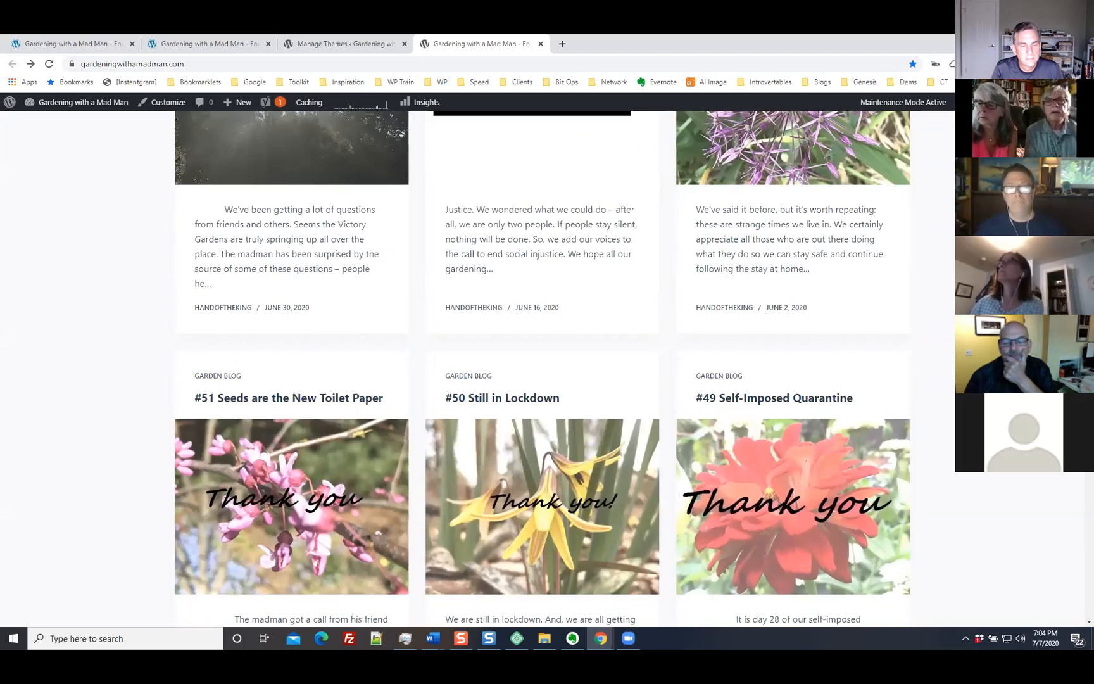
{"action": "scroll", "coordinate": [542, 367], "scroll_direction": "down", "scroll_amount": 8}
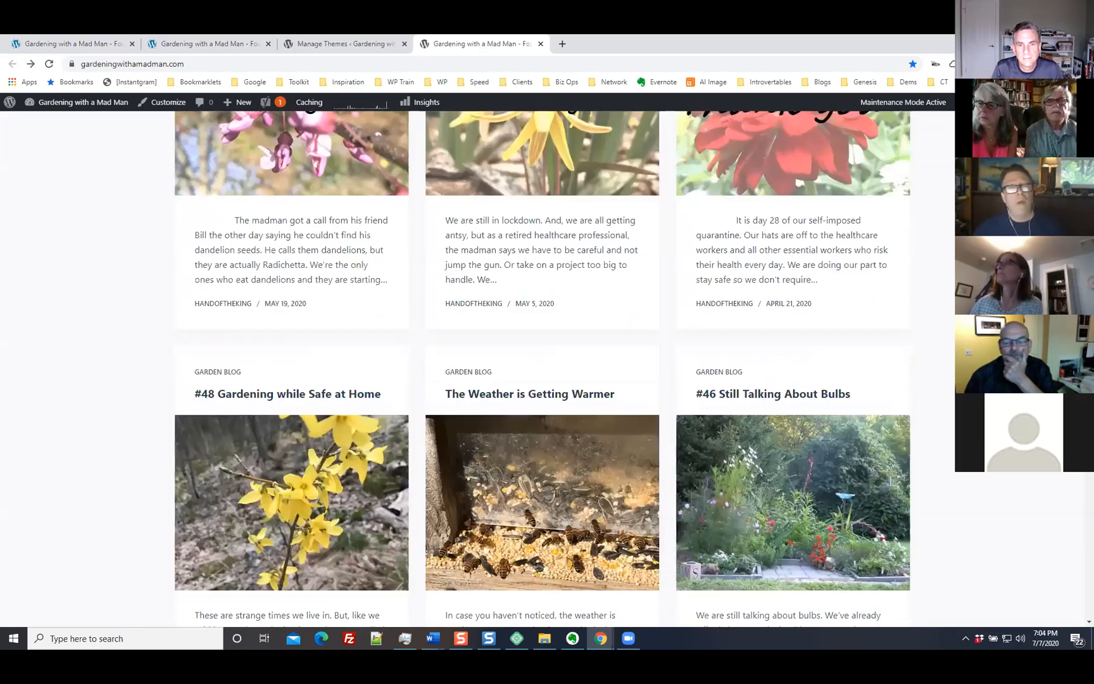
{"action": "scroll", "coordinate": [543, 367], "scroll_direction": "up", "scroll_amount": 12}
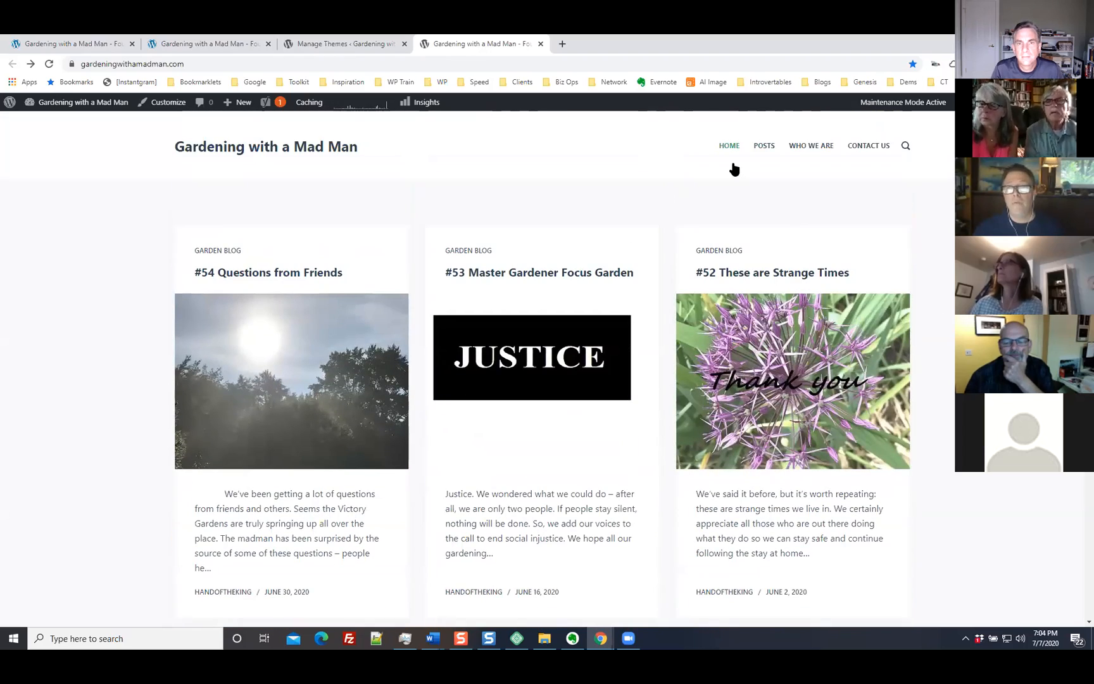
Step: Compare the Blocksy home page with the site versions in the other open tabs, checking header, navigation and post layout
{"action": "left_click", "coordinate": [73, 44]}
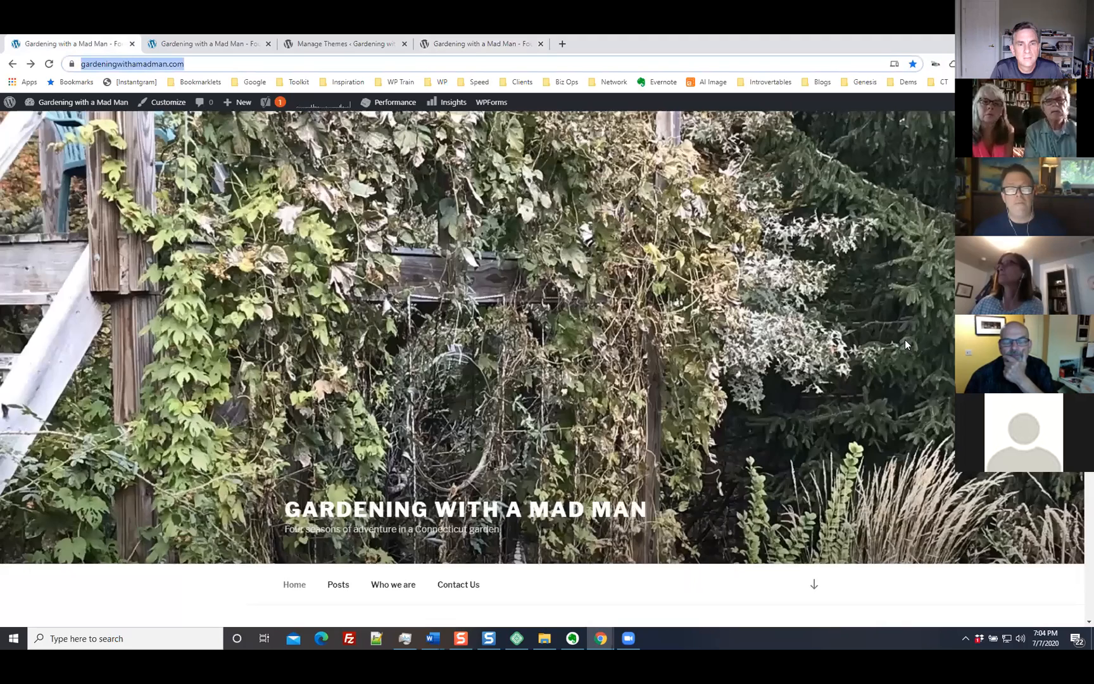
{"action": "scroll", "coordinate": [905, 345], "scroll_direction": "down", "scroll_amount": 6}
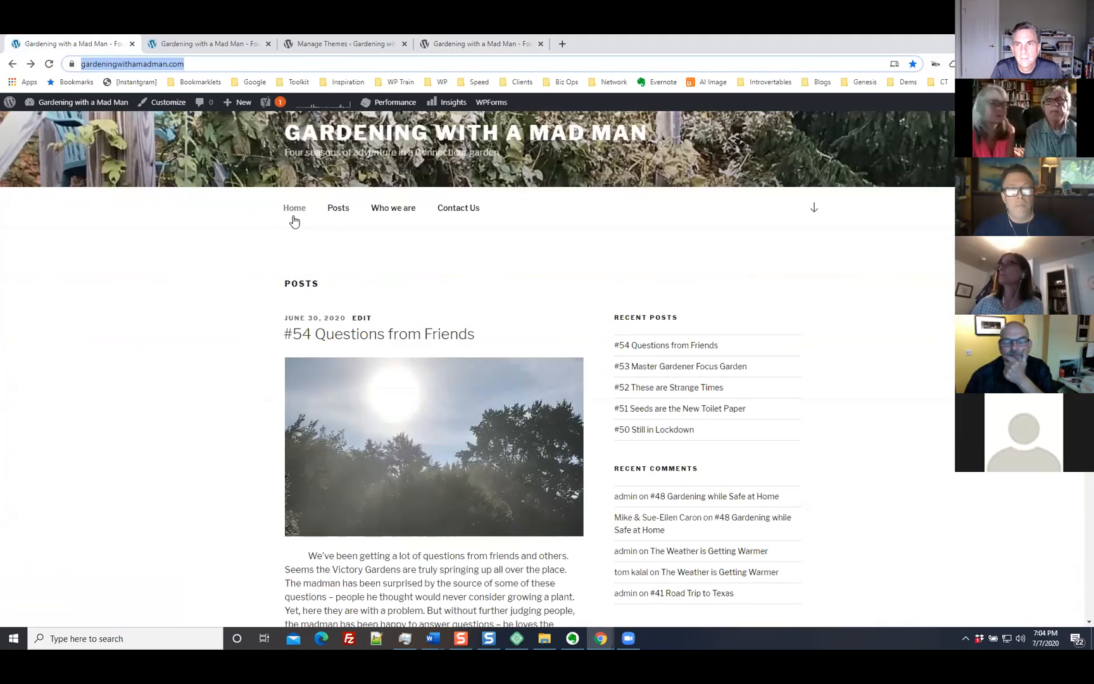
{"action": "left_click", "coordinate": [488, 42]}
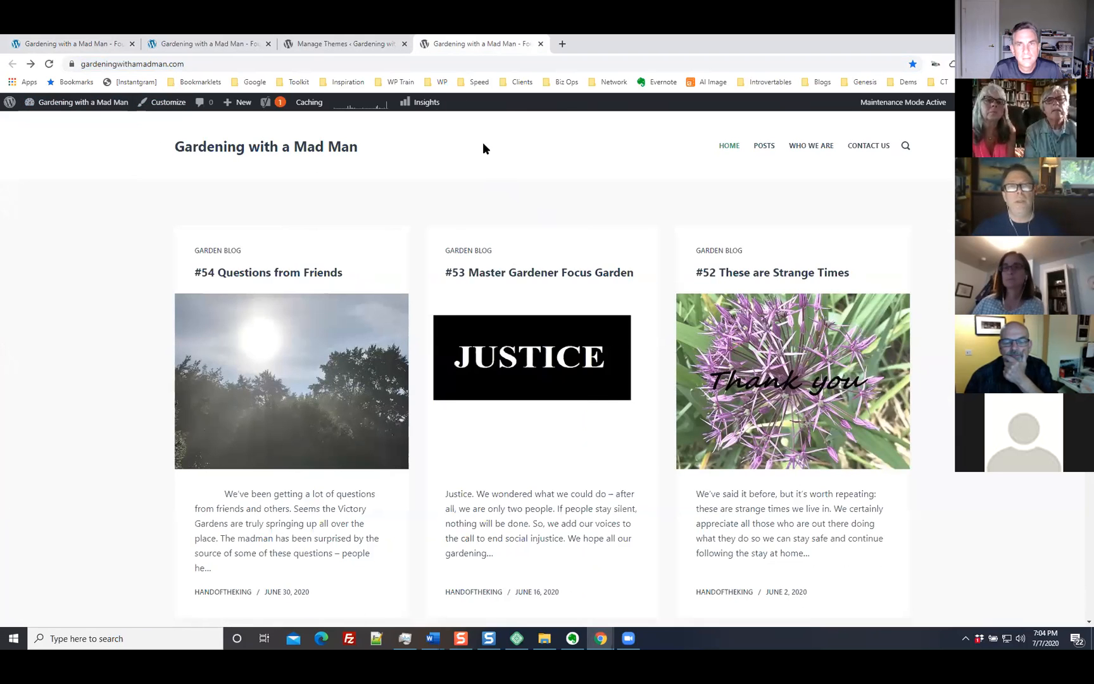
{"action": "left_click", "coordinate": [335, 43]}
{"action": "left_click", "coordinate": [207, 46]}
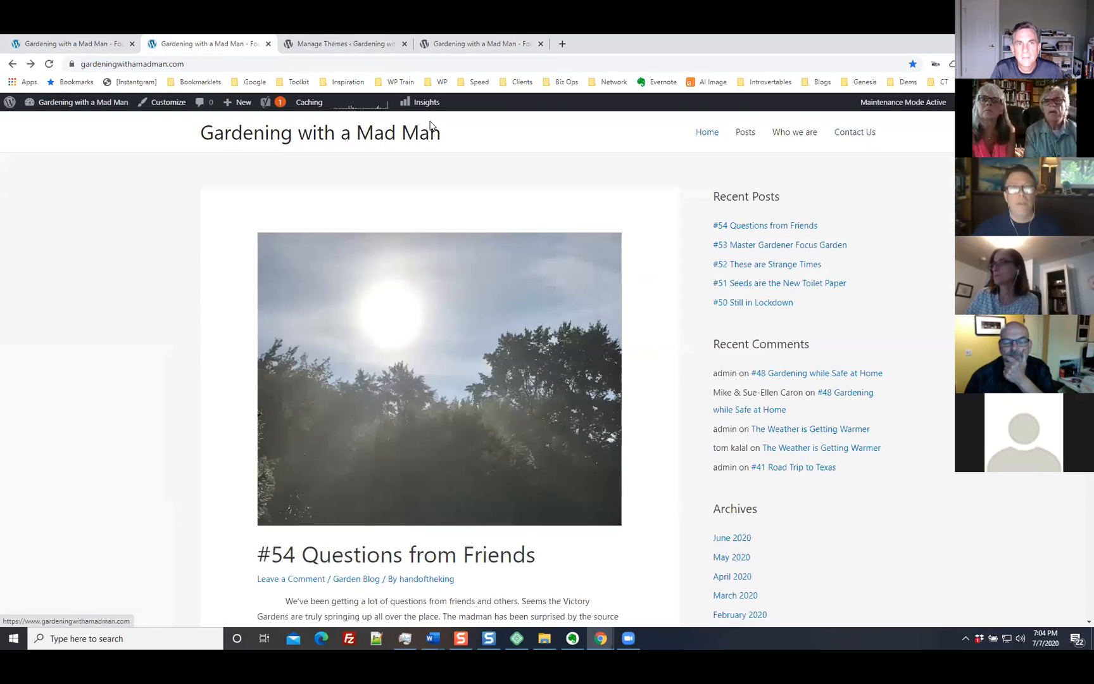
{"action": "left_click", "coordinate": [481, 44]}
{"action": "scroll", "coordinate": [544, 380], "scroll_direction": "down", "scroll_amount": 2}
{"action": "scroll", "coordinate": [544, 380], "scroll_direction": "up", "scroll_amount": 2}
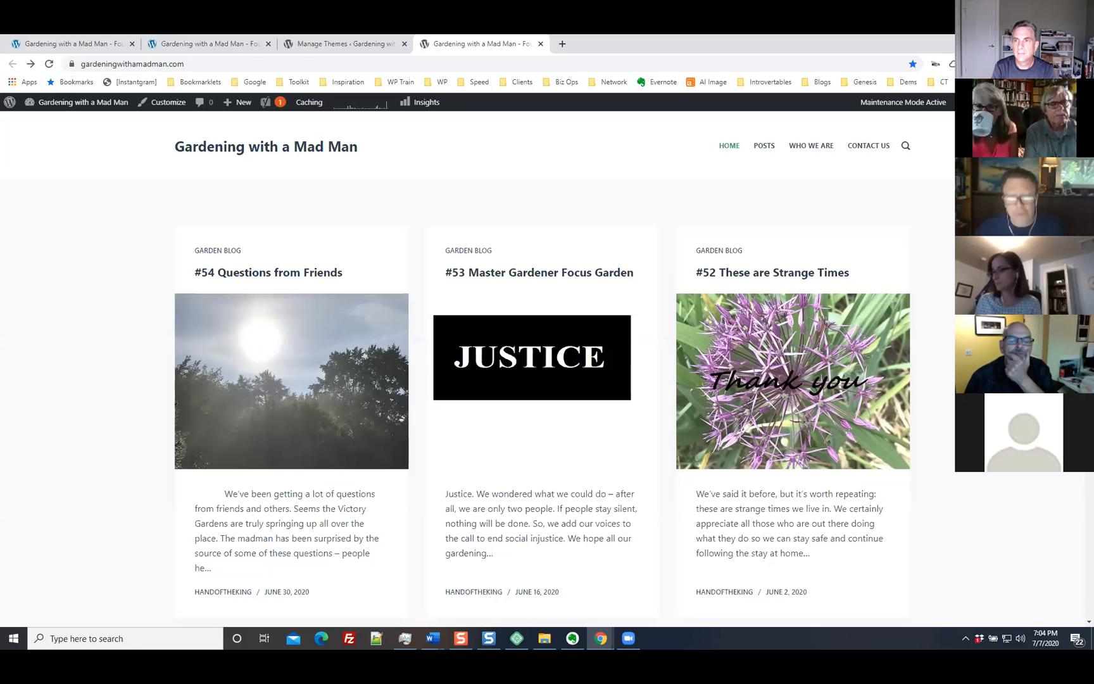
{"action": "scroll", "coordinate": [809, 172], "scroll_direction": "down", "scroll_amount": 2}
{"action": "scroll", "coordinate": [808, 172], "scroll_direction": "up", "scroll_amount": 3}
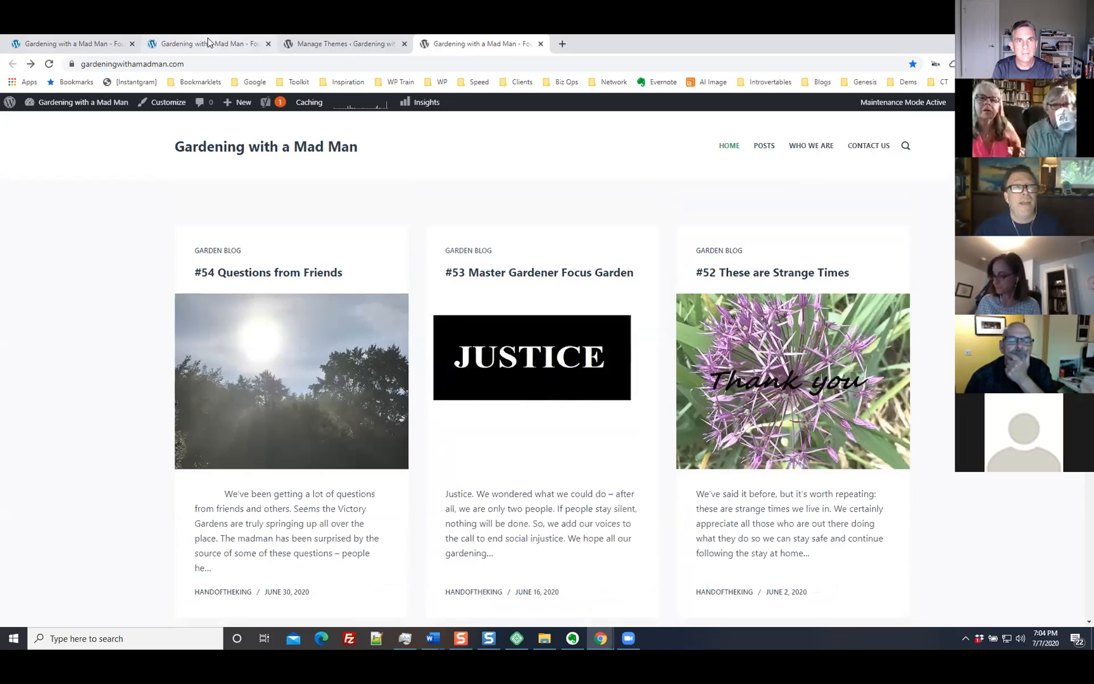
Step: Activate the Kadence theme from the site's installed themes
{"action": "left_click", "coordinate": [259, 43]}
{"action": "left_click", "coordinate": [323, 44]}
{"action": "scroll", "coordinate": [721, 340], "scroll_direction": "down", "scroll_amount": 2}
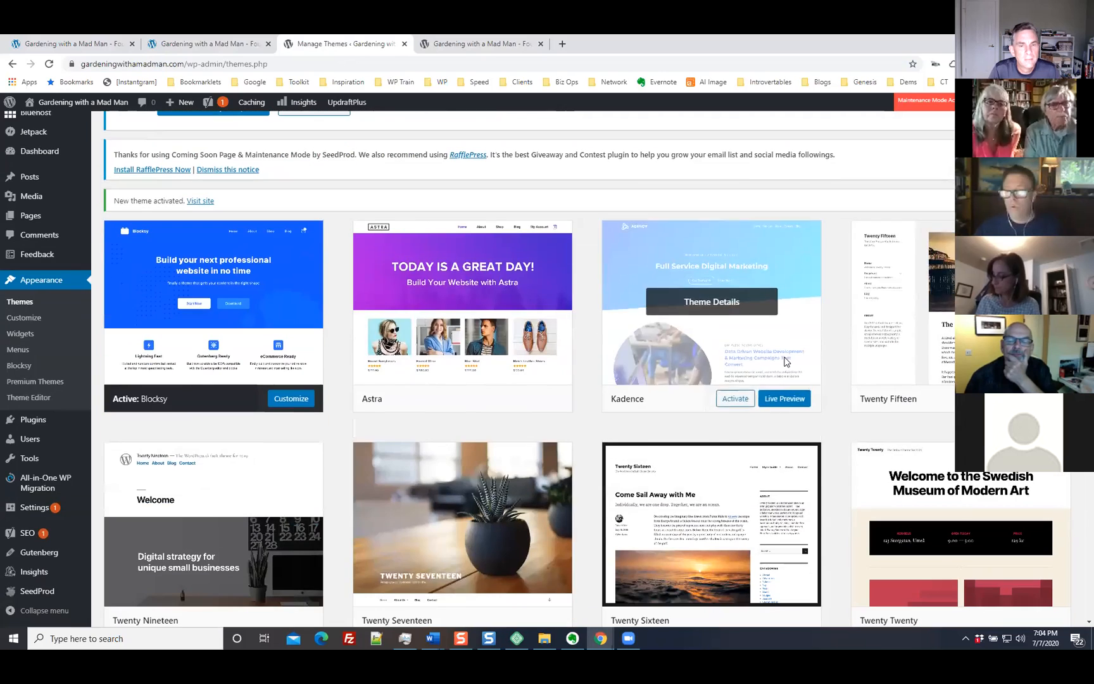
{"action": "left_click", "coordinate": [736, 399]}
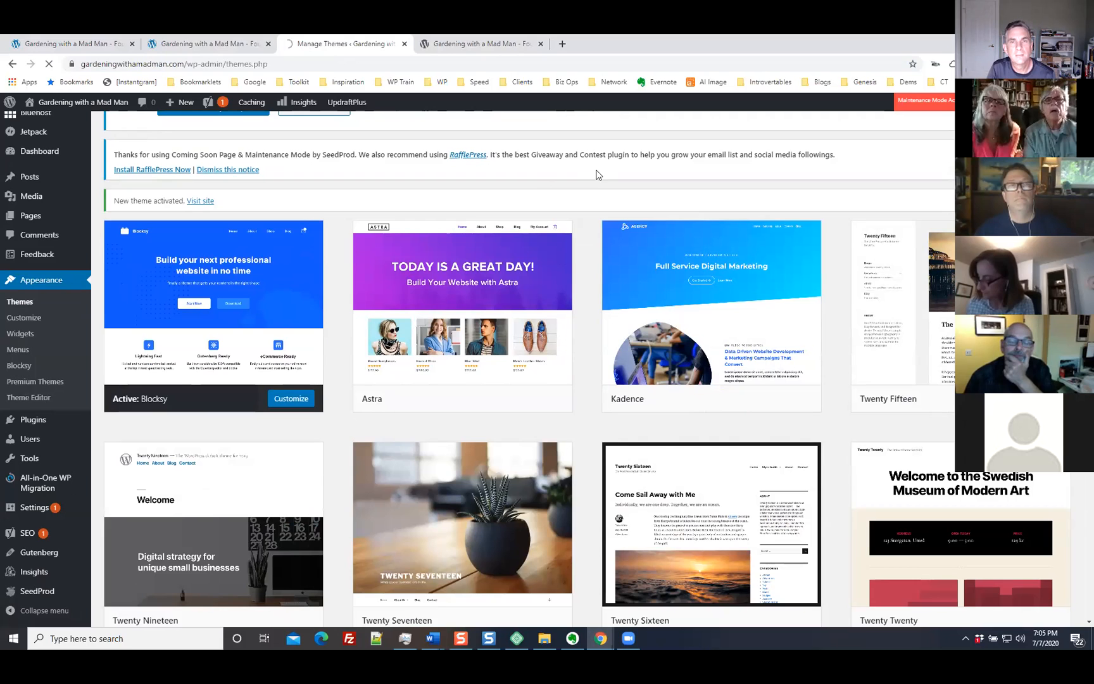
Step: Open the site's front page in a new tab and look over its post cards in the Kadence theme
{"action": "right_click", "coordinate": [78, 102]}
{"action": "left_click", "coordinate": [109, 111]}
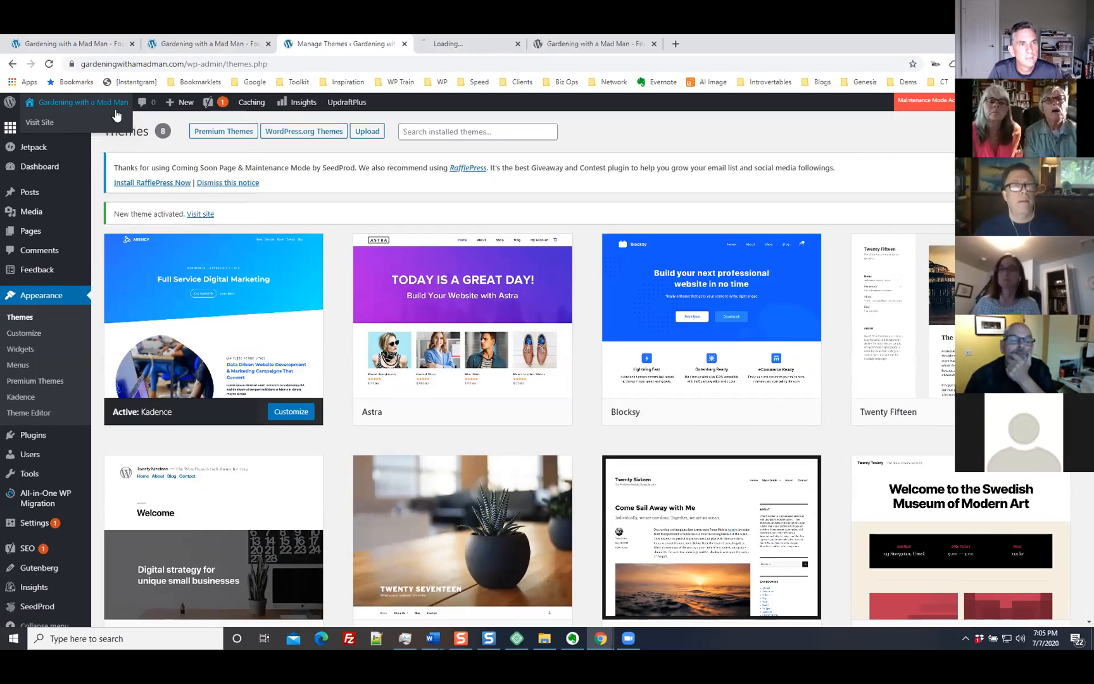
{"action": "left_click", "coordinate": [486, 48]}
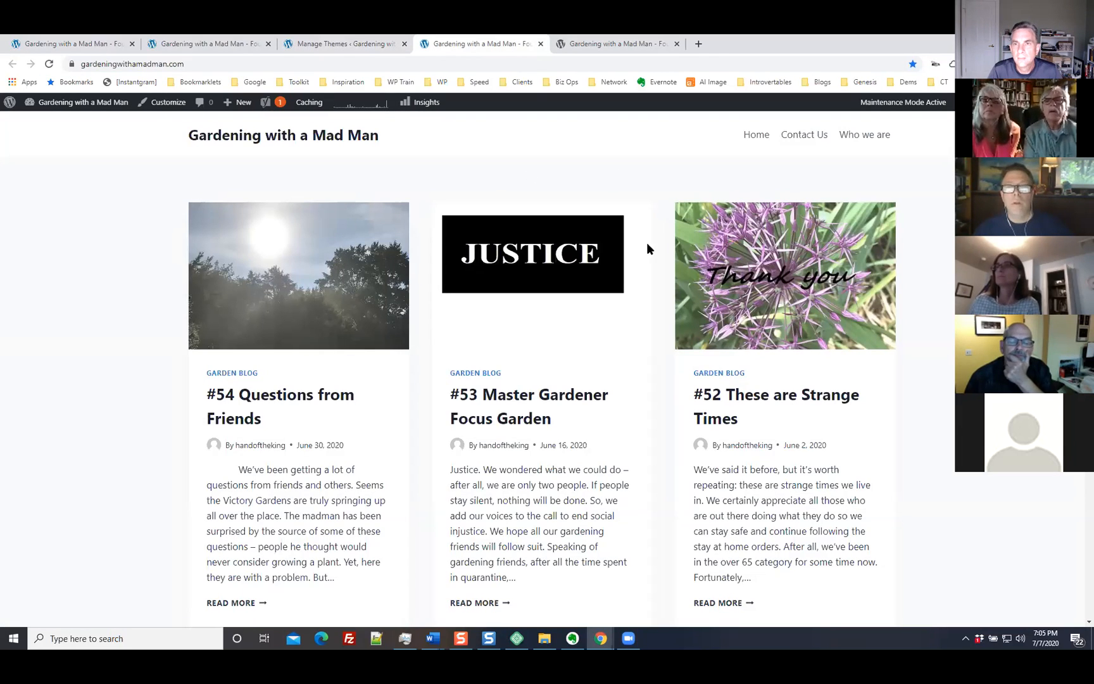
{"action": "scroll", "coordinate": [427, 282], "scroll_direction": "down", "scroll_amount": 5}
{"action": "scroll", "coordinate": [516, 222], "scroll_direction": "up", "scroll_amount": 5}
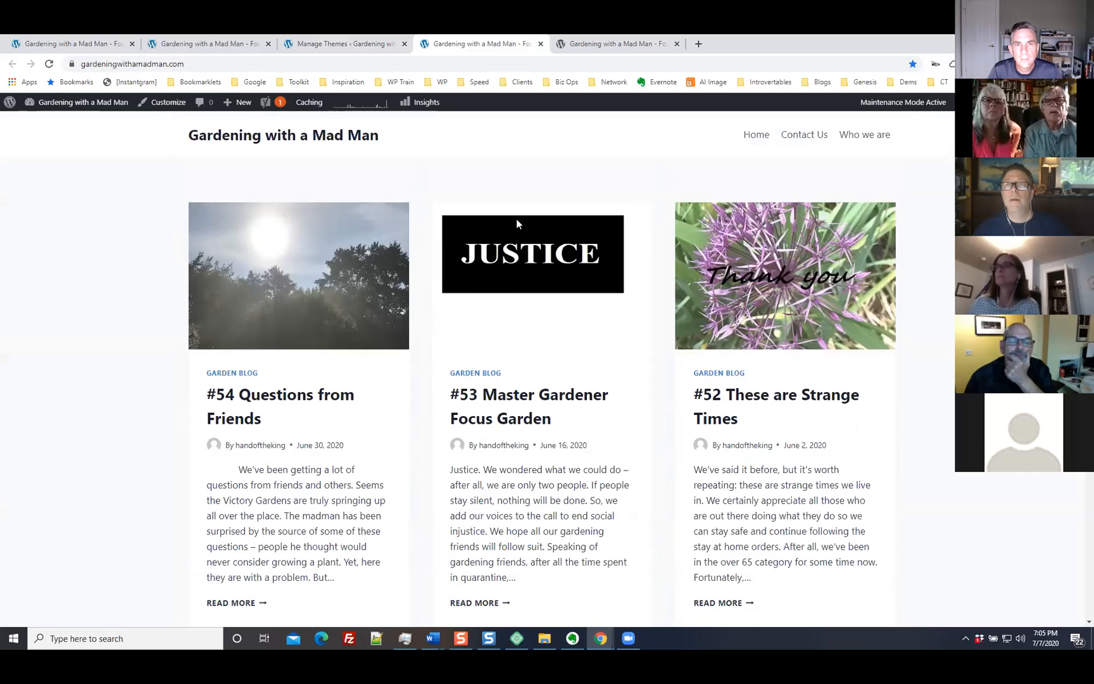
Step: Move the Blocksy version's tab ahead of the Kadence one and review the Kadence post cards
{"action": "left_click", "coordinate": [587, 42]}
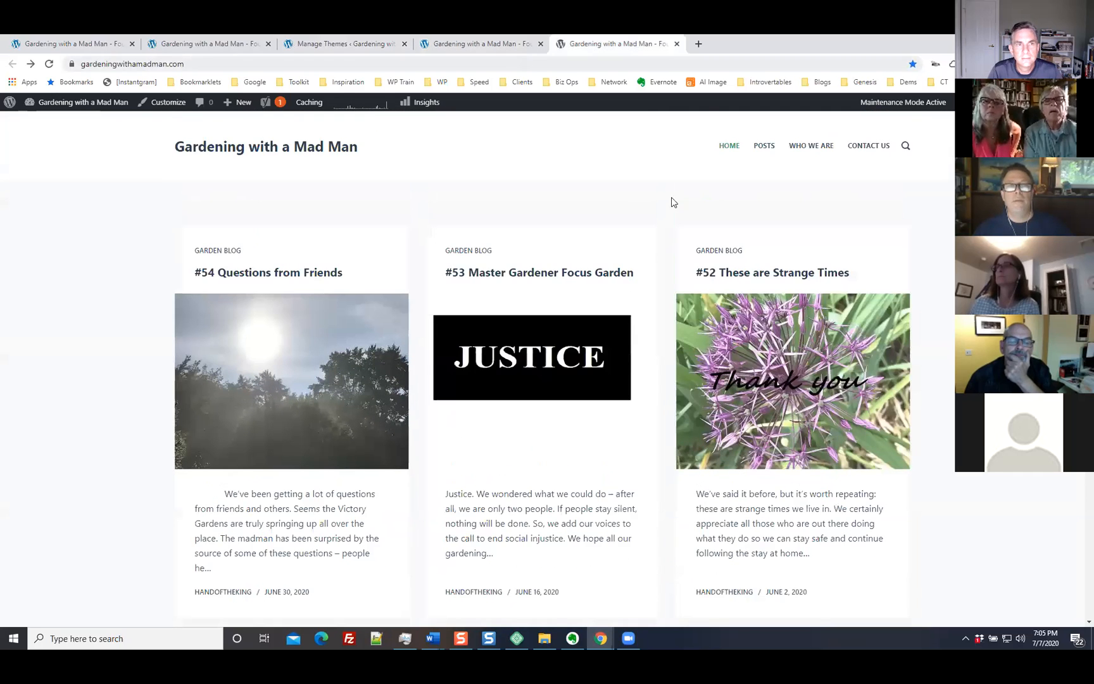
{"action": "left_click_drag", "start_coordinate": [592, 37], "coordinate": [476, 38]}
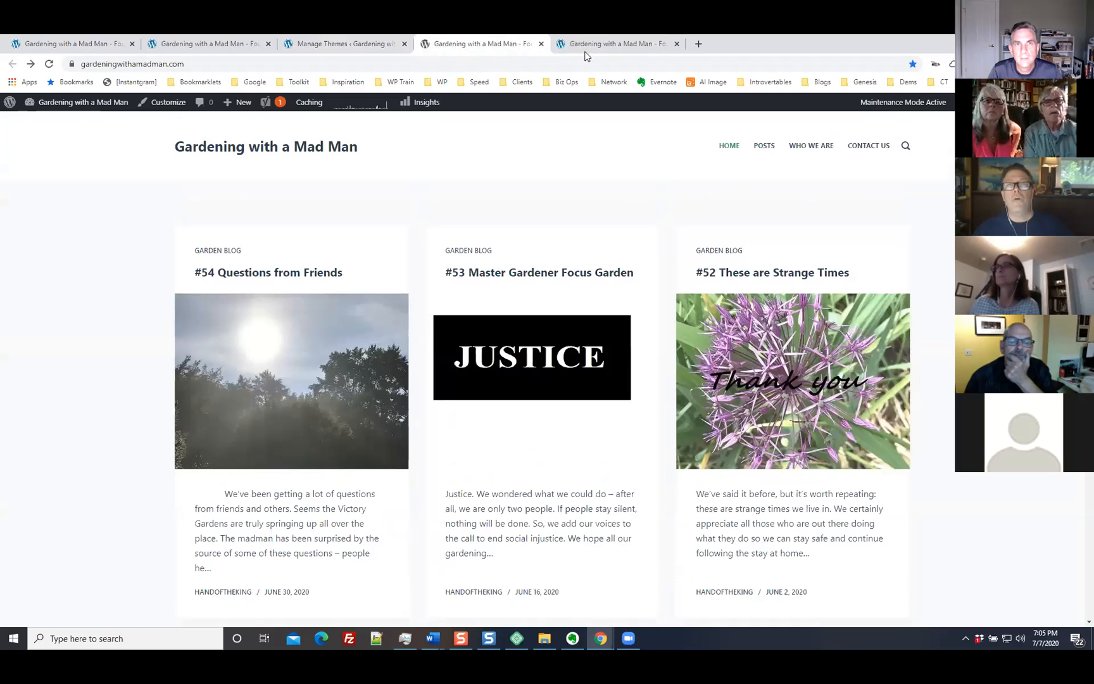
{"action": "left_click", "coordinate": [593, 46]}
{"action": "scroll", "coordinate": [943, 263], "scroll_direction": "down", "scroll_amount": 3}
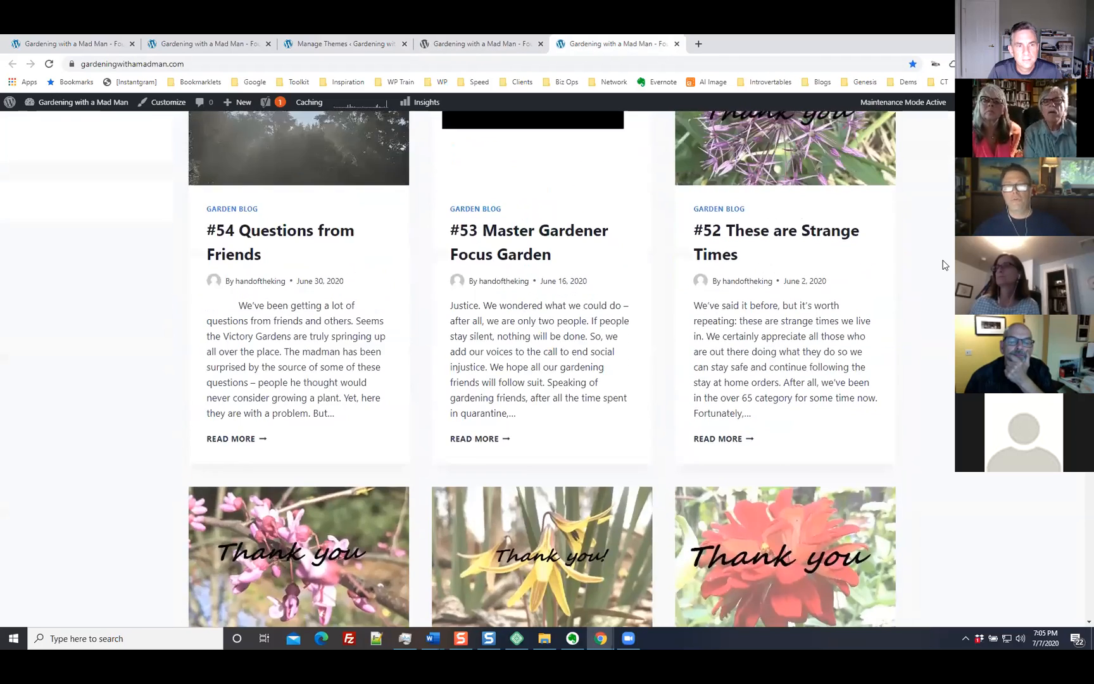
{"action": "scroll", "coordinate": [943, 263], "scroll_direction": "up", "scroll_amount": 3}
Step: Compare the Blocksy and Kadence home pages, examining their header navigation, post cards and page length
{"action": "left_click", "coordinate": [478, 38]}
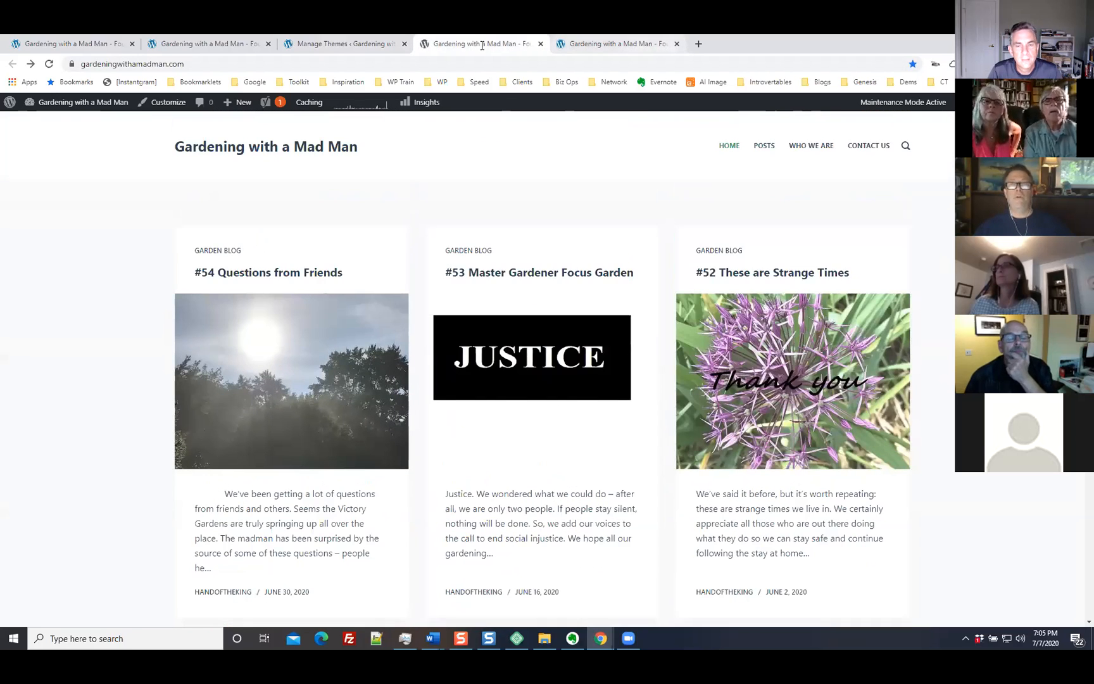
{"action": "left_click", "coordinate": [611, 44]}
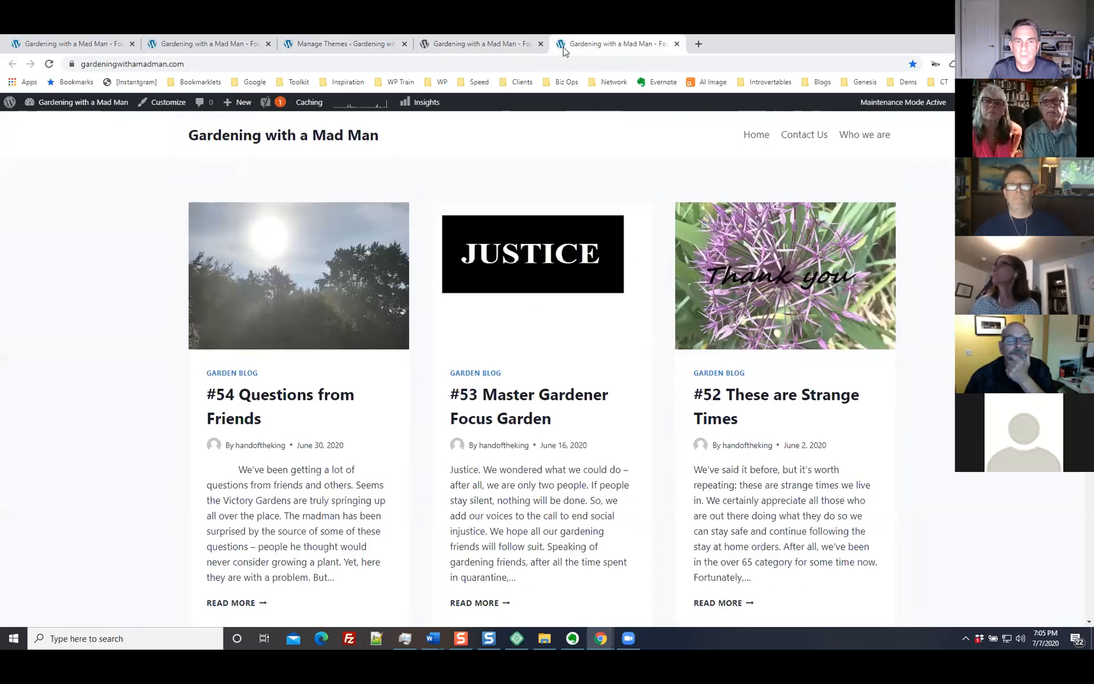
{"action": "left_click", "coordinate": [483, 45]}
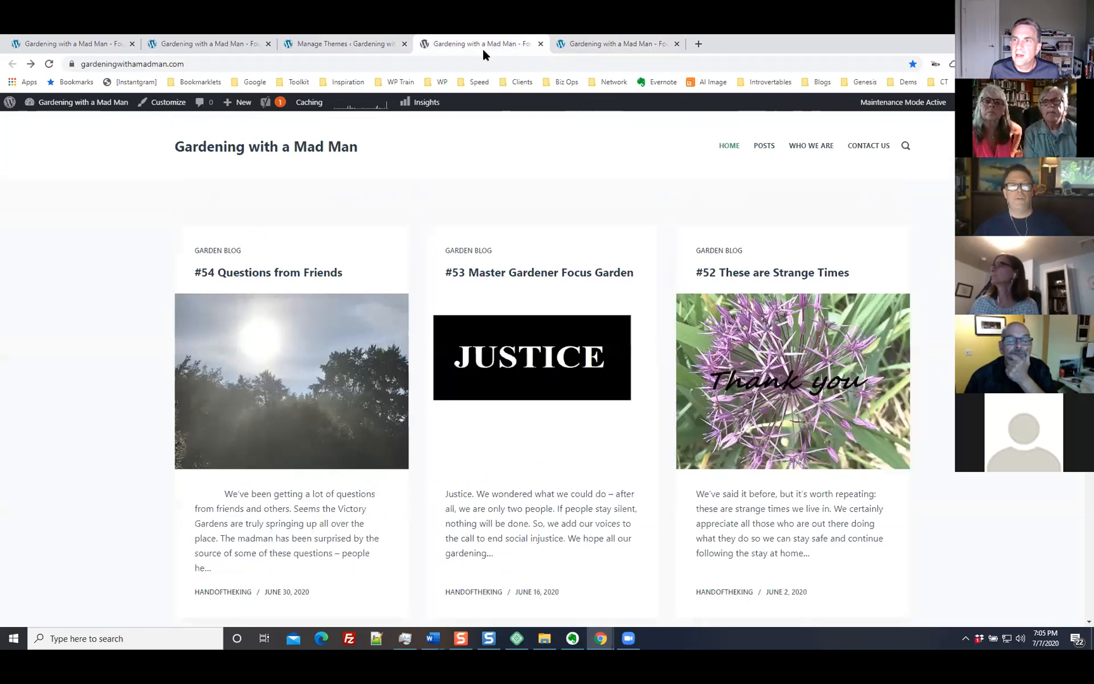
{"action": "left_click", "coordinate": [580, 53]}
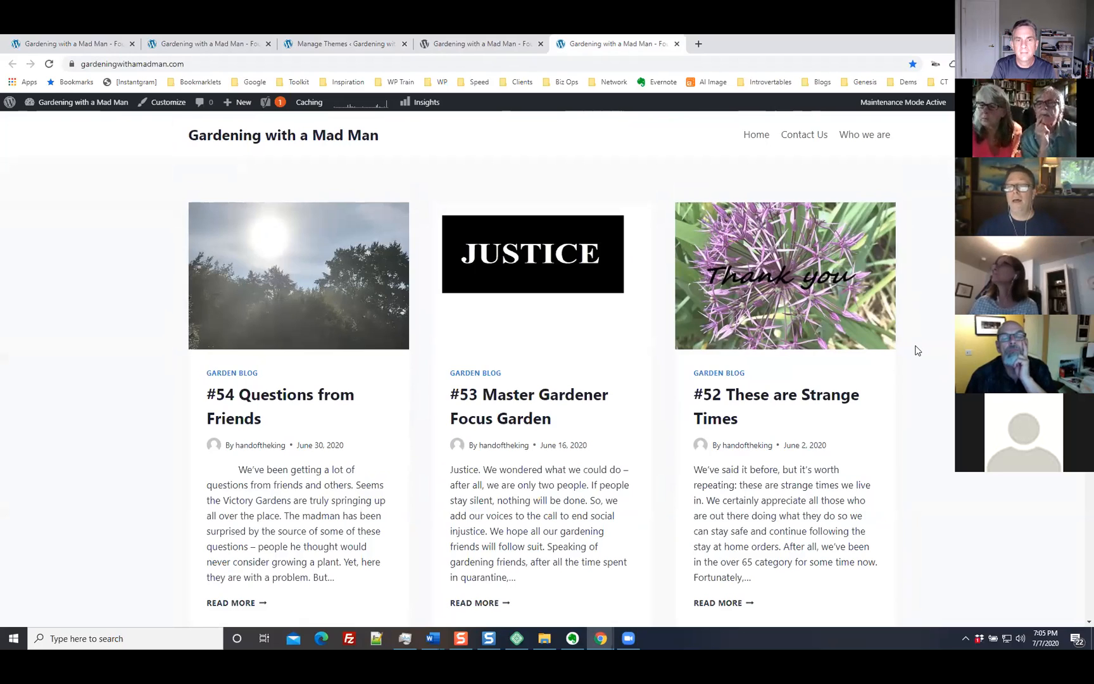
{"action": "left_click", "coordinate": [498, 43]}
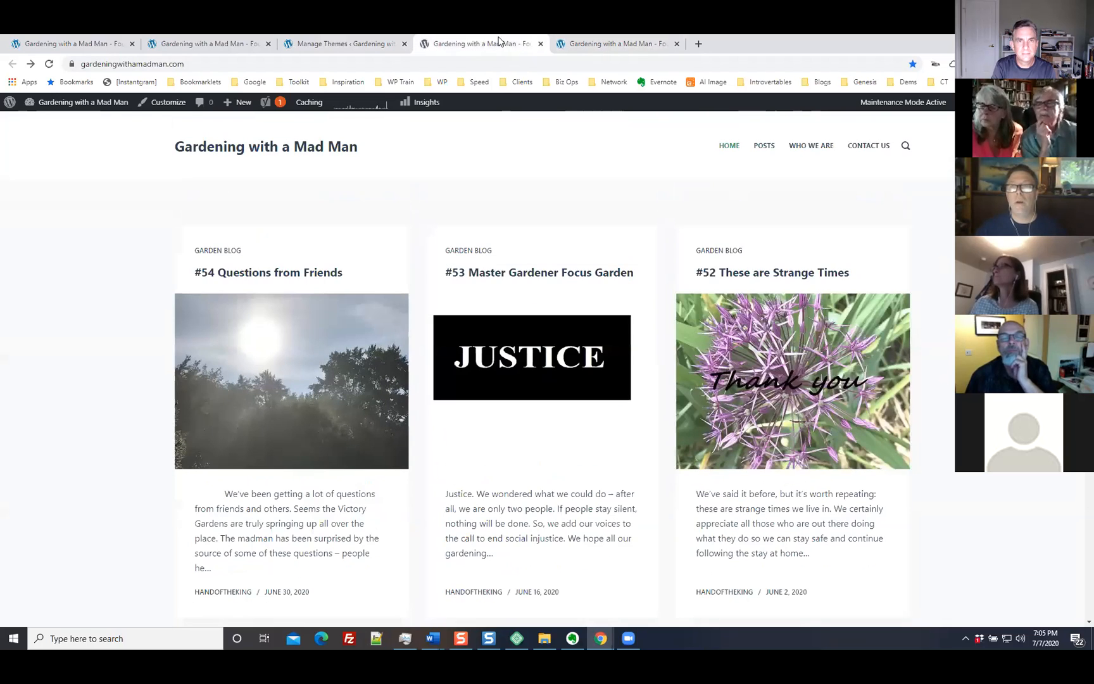
{"action": "left_click", "coordinate": [622, 43]}
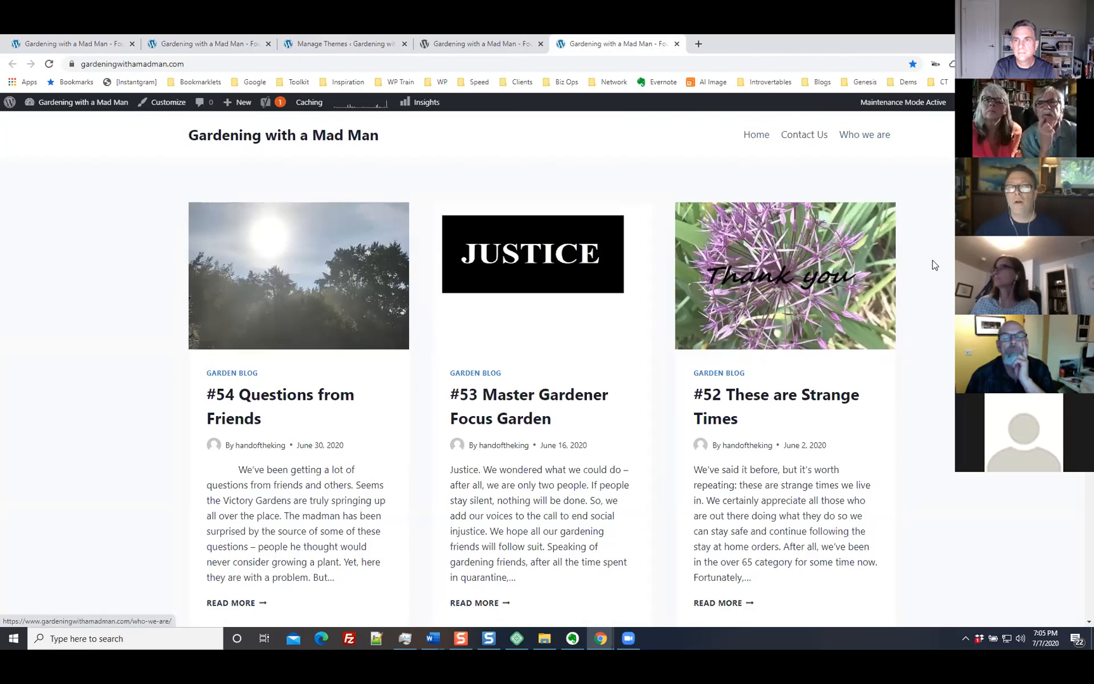
{"action": "scroll", "coordinate": [930, 286], "scroll_direction": "down", "scroll_amount": 5}
{"action": "scroll", "coordinate": [542, 367], "scroll_direction": "down", "scroll_amount": 5}
{"action": "scroll", "coordinate": [542, 367], "scroll_direction": "up", "scroll_amount": 10}
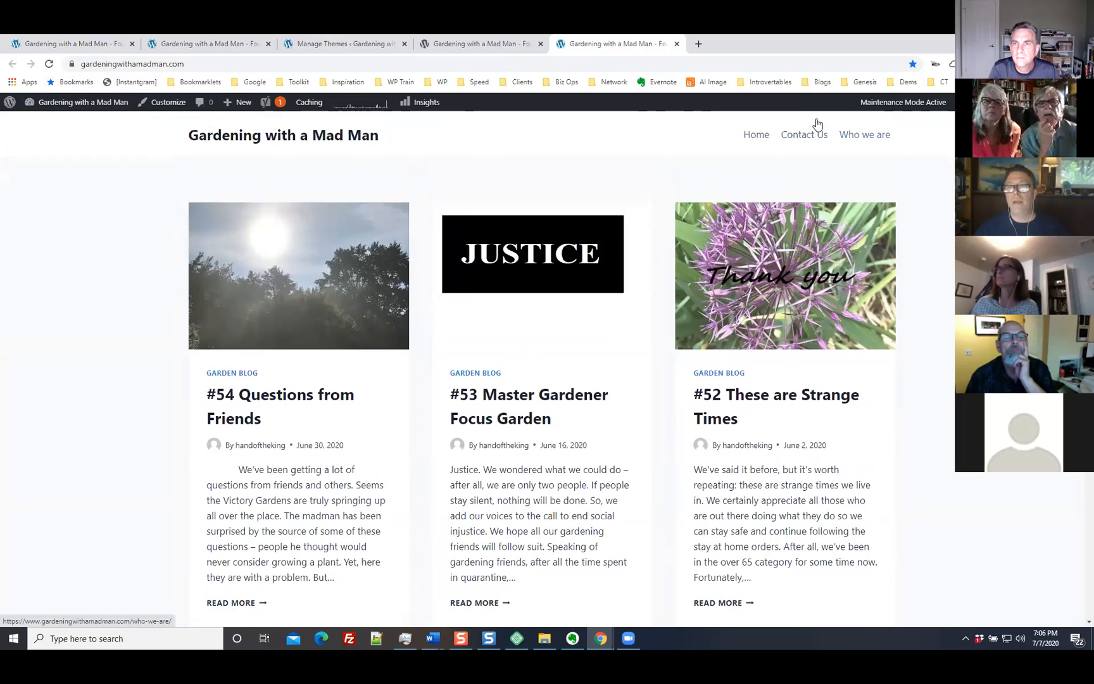
{"action": "left_click", "coordinate": [470, 43]}
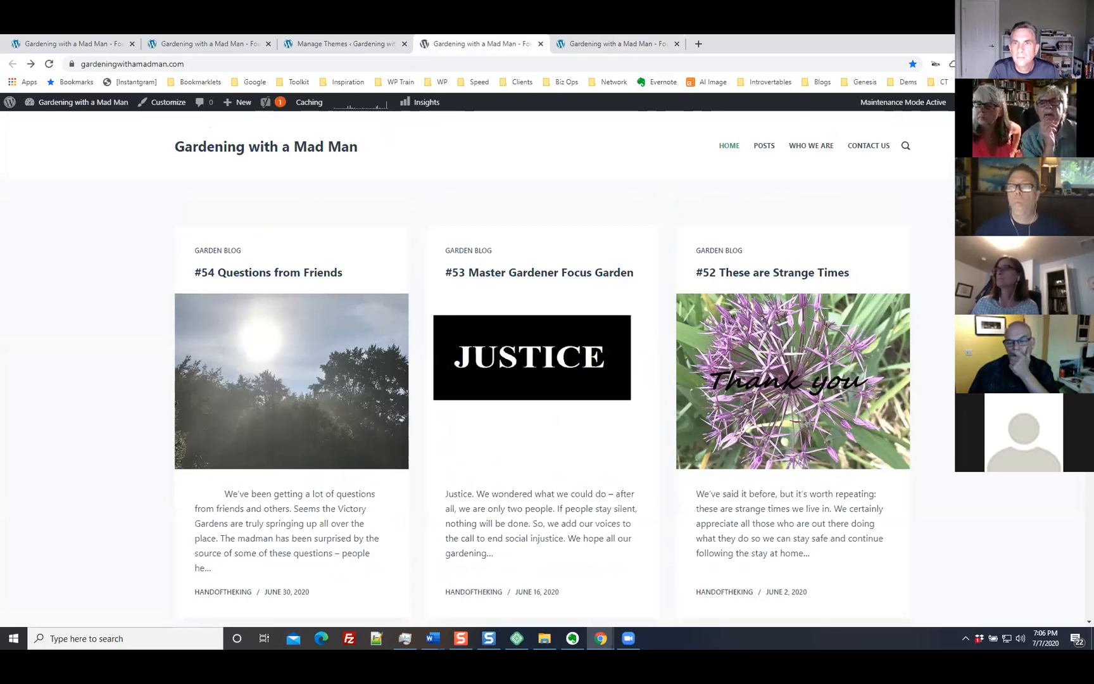
{"action": "left_click", "coordinate": [608, 43]}
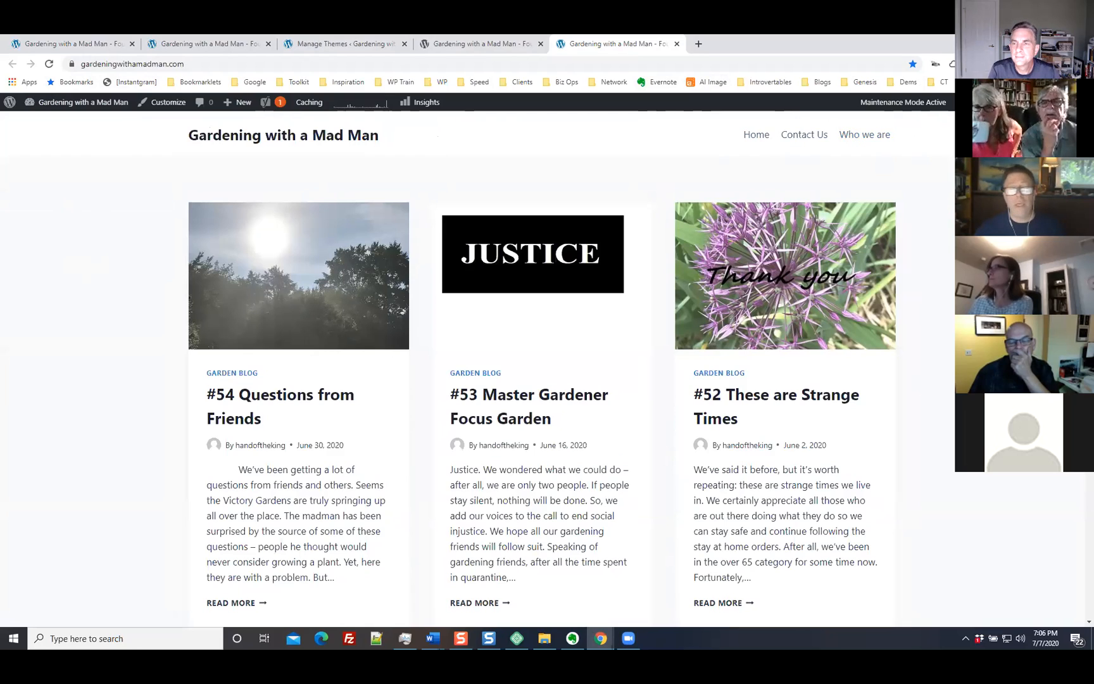
Step: Open the customizer for the Kadence site and examine the Blog Posts and General settings sections
{"action": "left_click", "coordinate": [168, 108]}
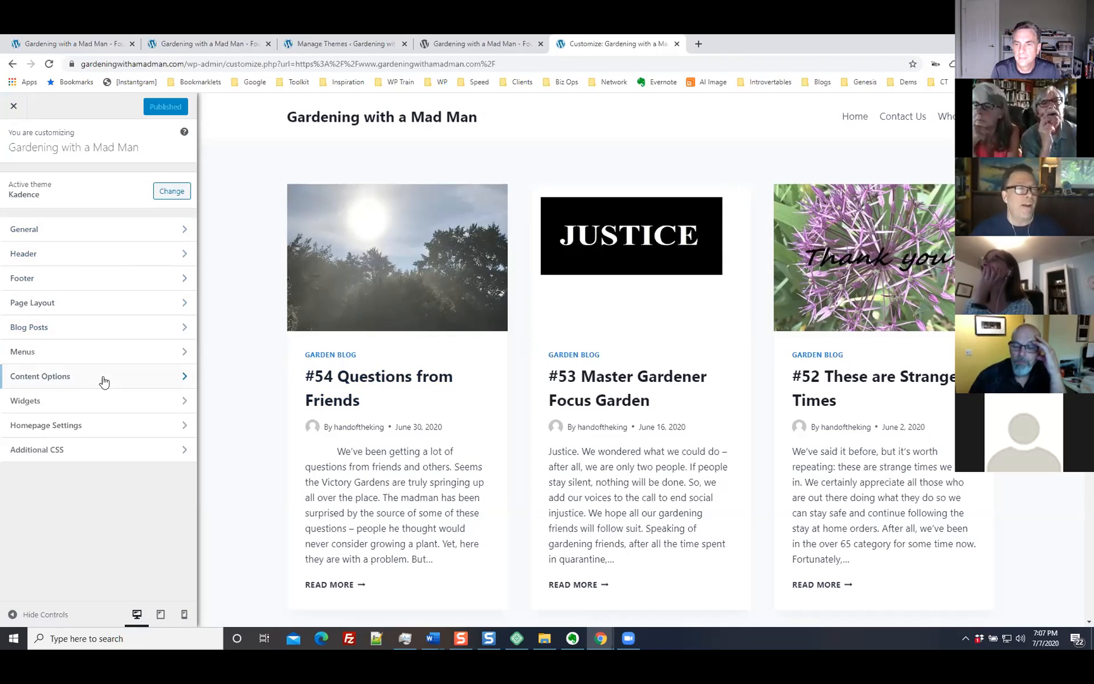
{"action": "left_click", "coordinate": [69, 326]}
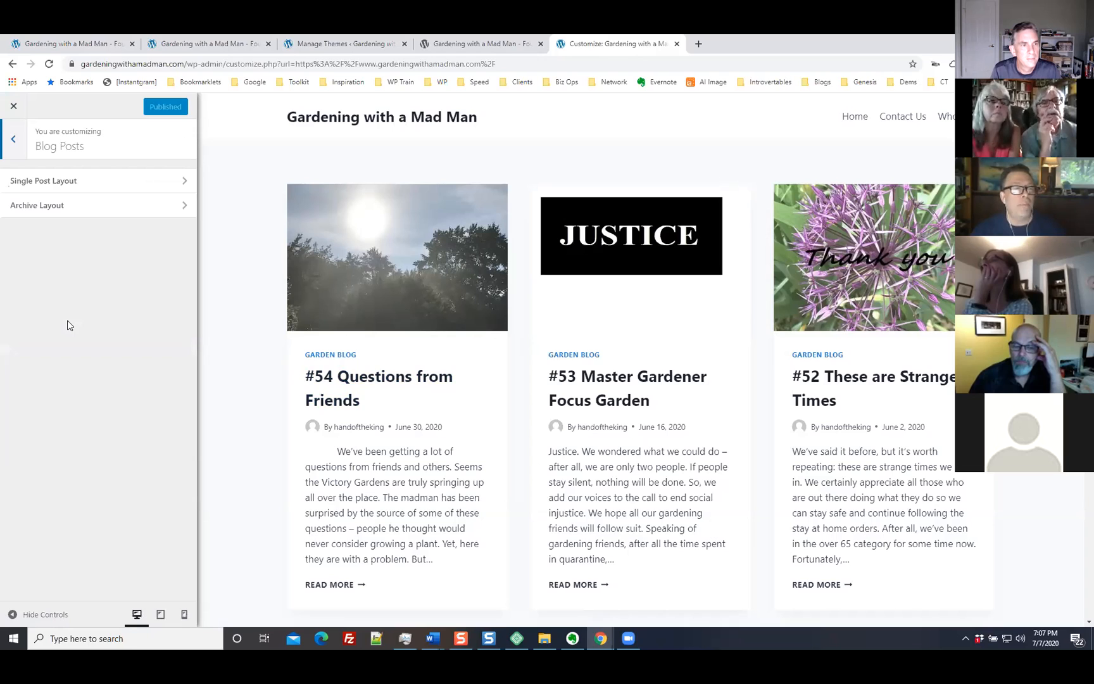
{"action": "left_click", "coordinate": [15, 141]}
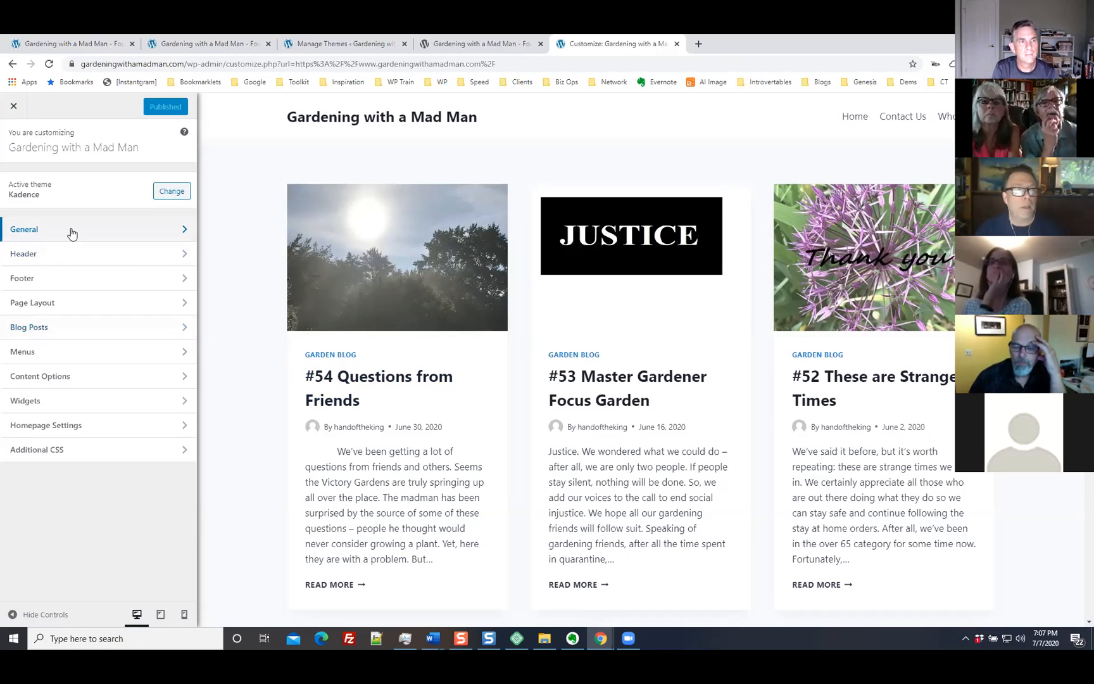
{"action": "left_click", "coordinate": [71, 232]}
{"action": "left_click", "coordinate": [11, 143]}
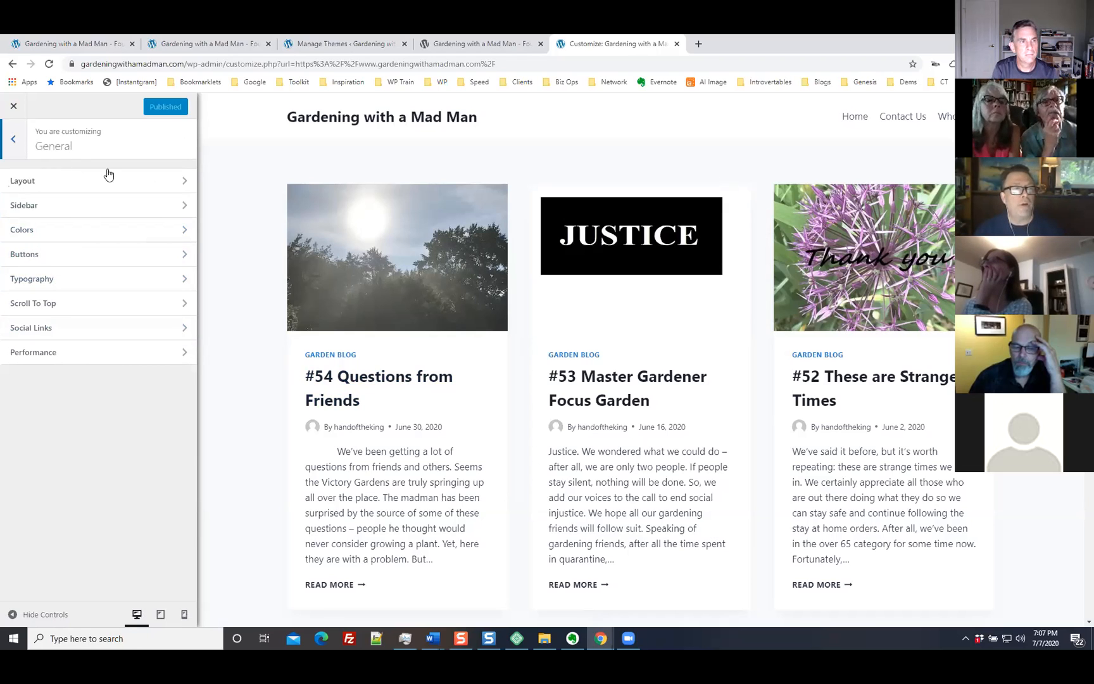
{"action": "left_click", "coordinate": [59, 229]}
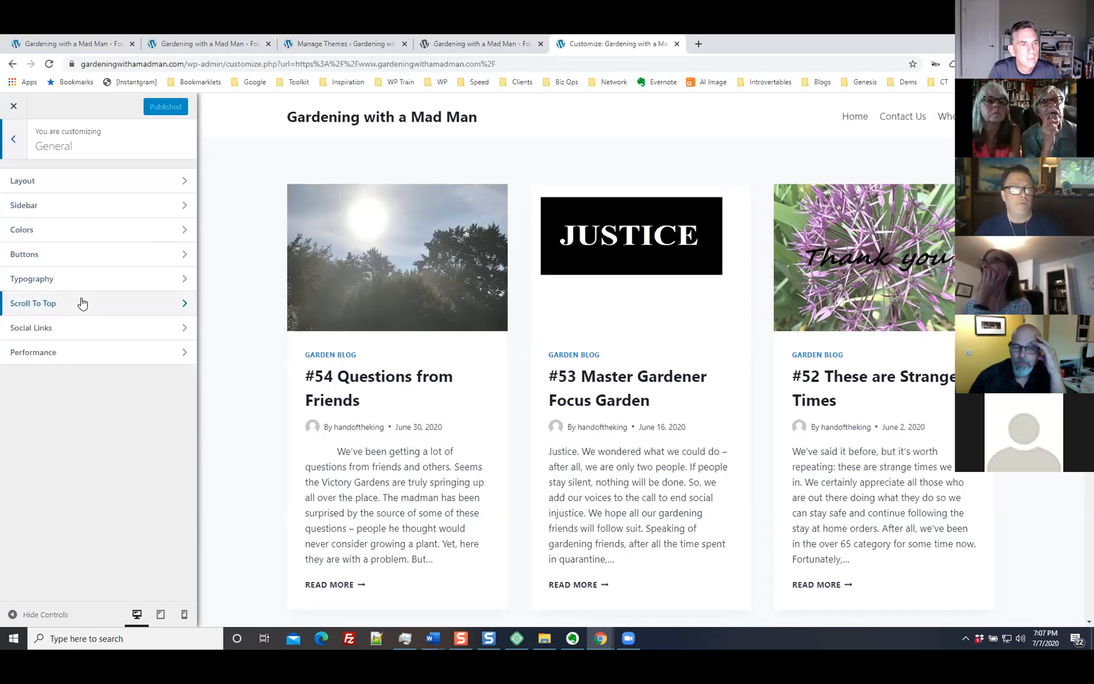
Step: Examine the Layout and Sidebar settings in the General section of the customizer
{"action": "left_click", "coordinate": [79, 182]}
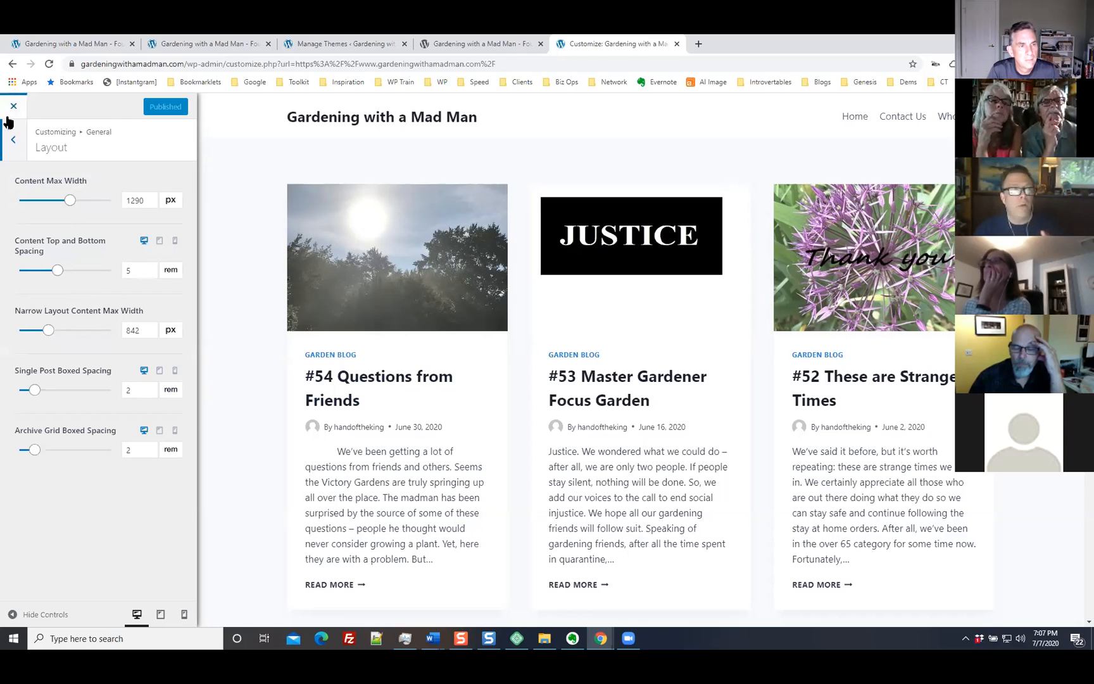
{"action": "left_click", "coordinate": [13, 139]}
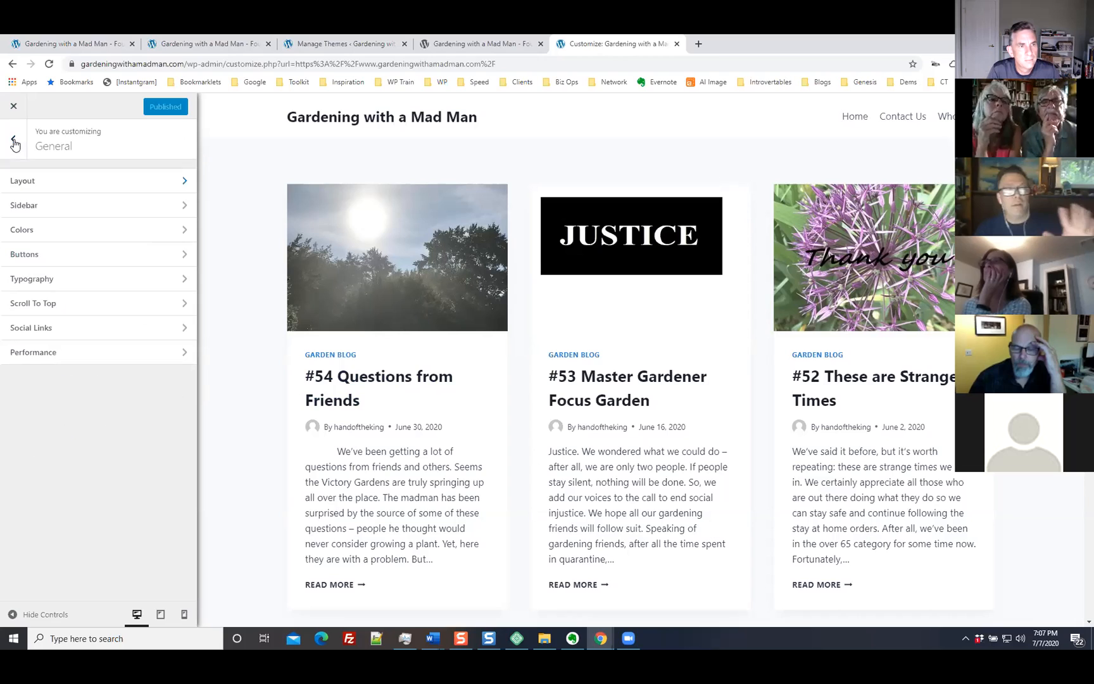
{"action": "left_click", "coordinate": [67, 205]}
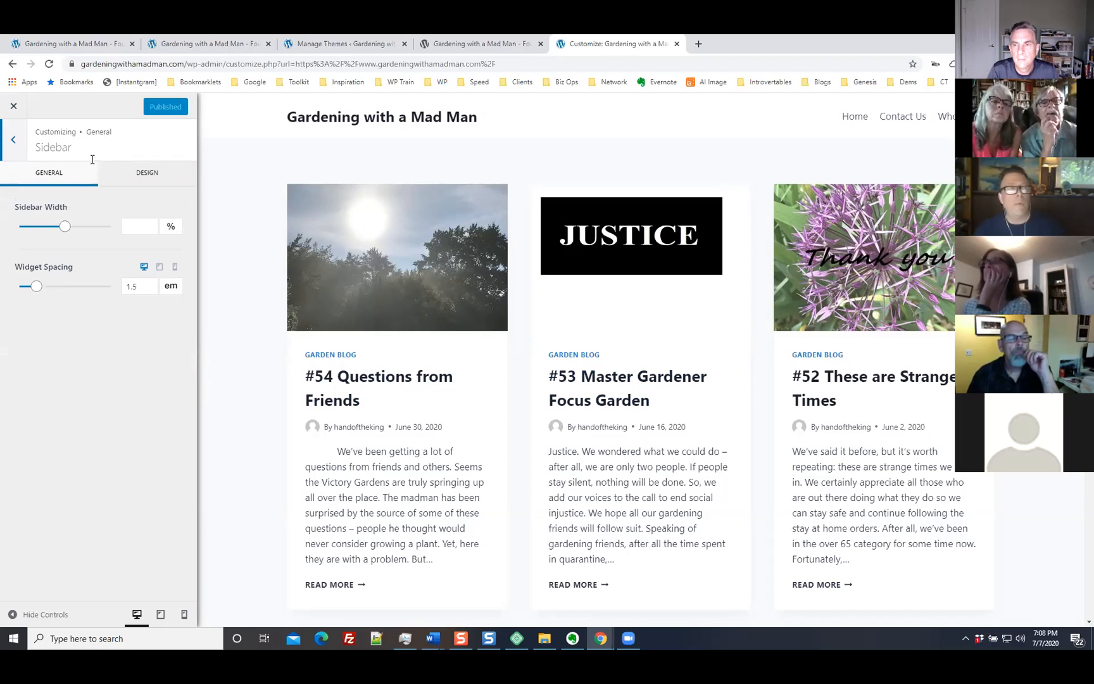
{"action": "left_click", "coordinate": [15, 144]}
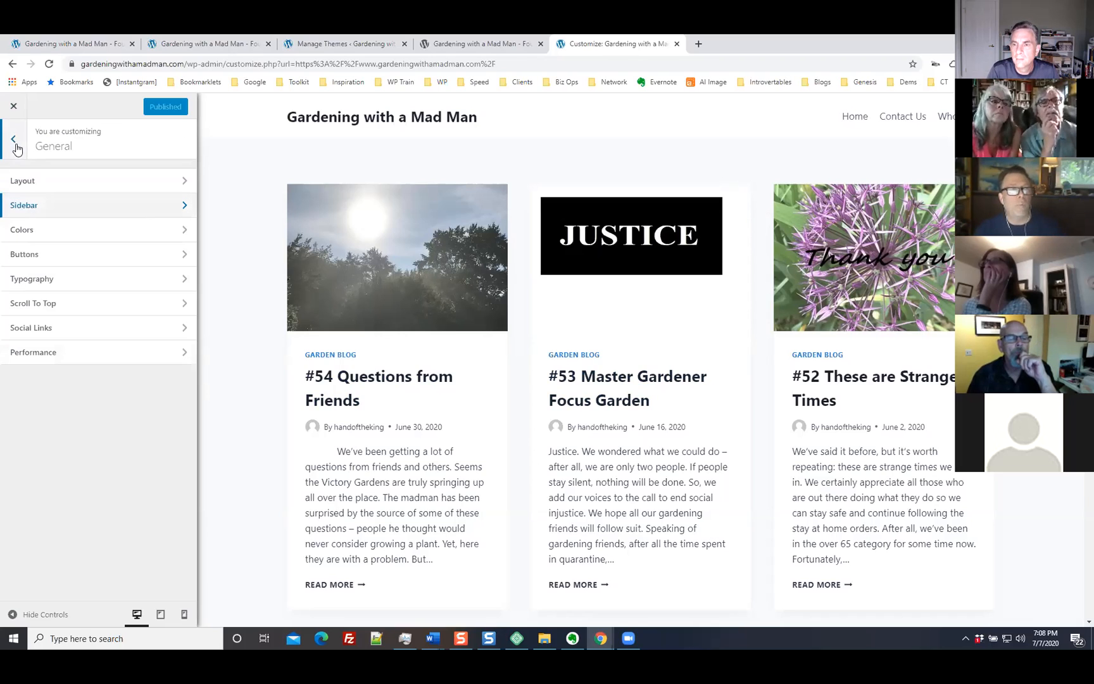
Step: In the General Colors settings, try Palette 2 and Palette 3 as the global palette
{"action": "left_click", "coordinate": [68, 230]}
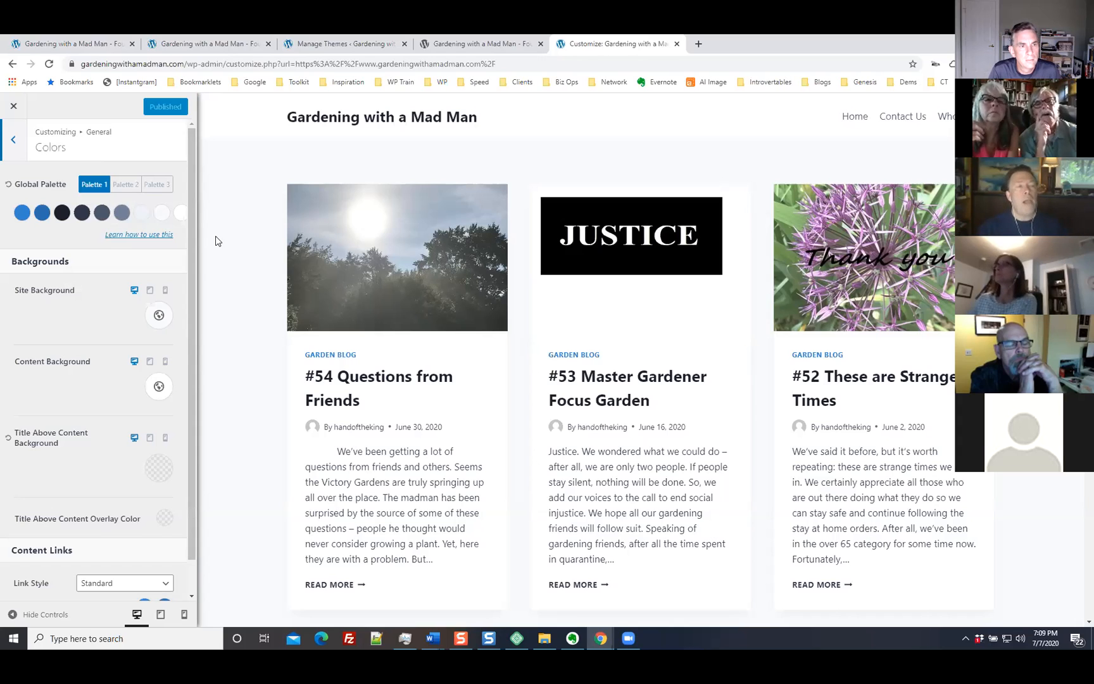
{"action": "left_click", "coordinate": [125, 184]}
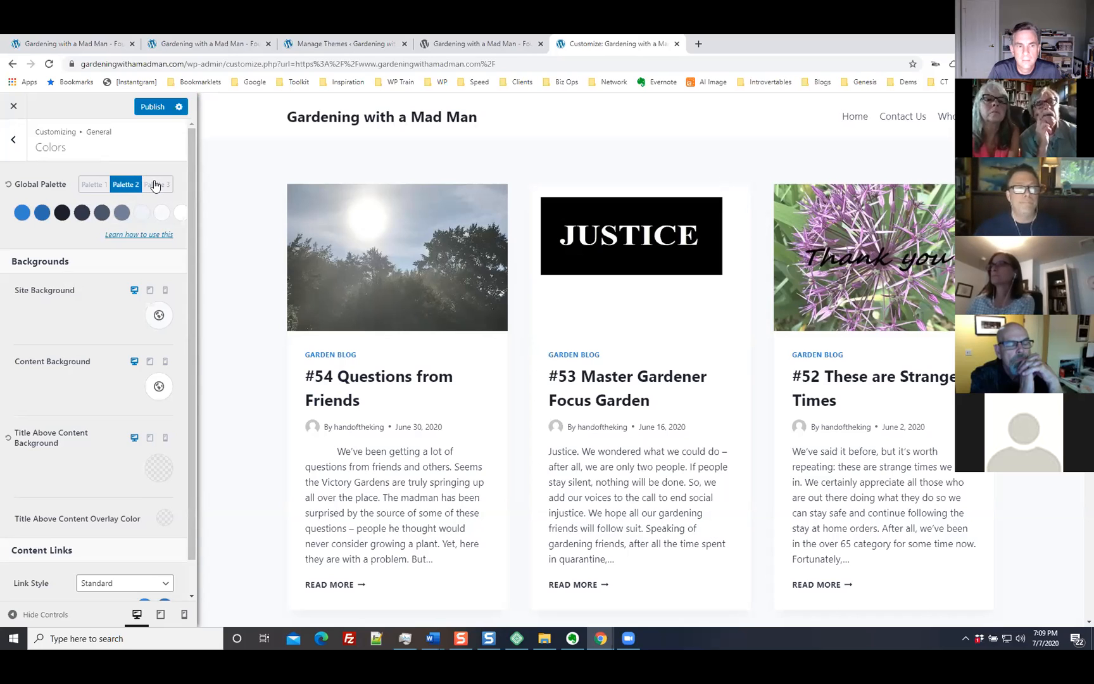
{"action": "left_click", "coordinate": [156, 186]}
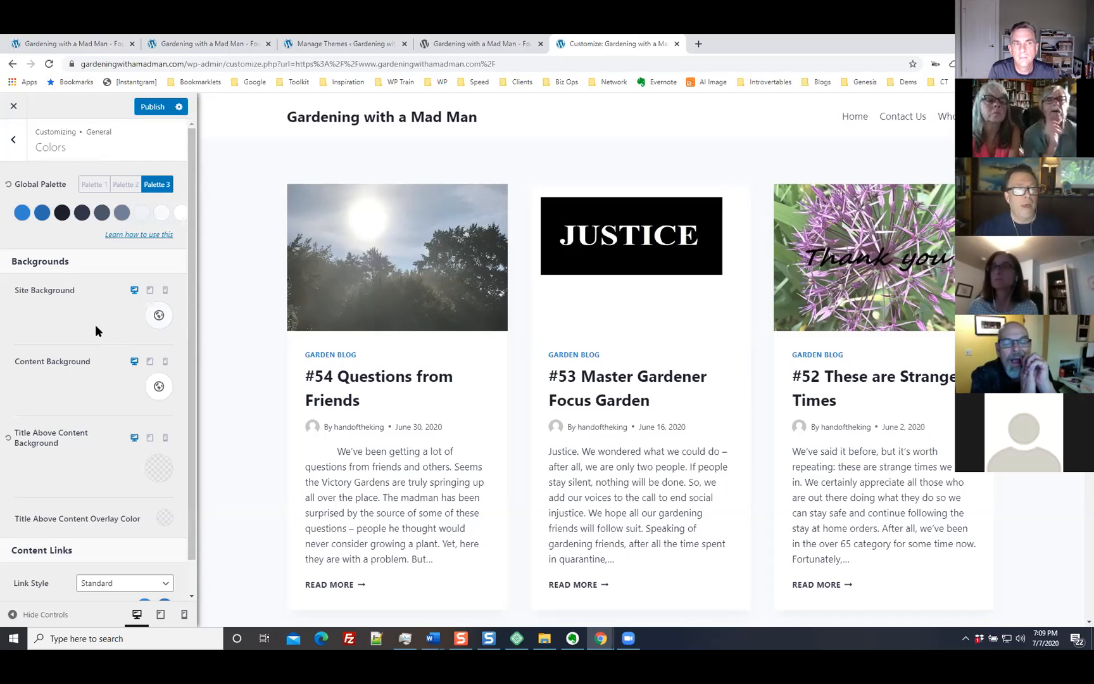
Step: Try the darker blue palette colour as the site background, then return to the palette's off-white
{"action": "left_click", "coordinate": [158, 316]}
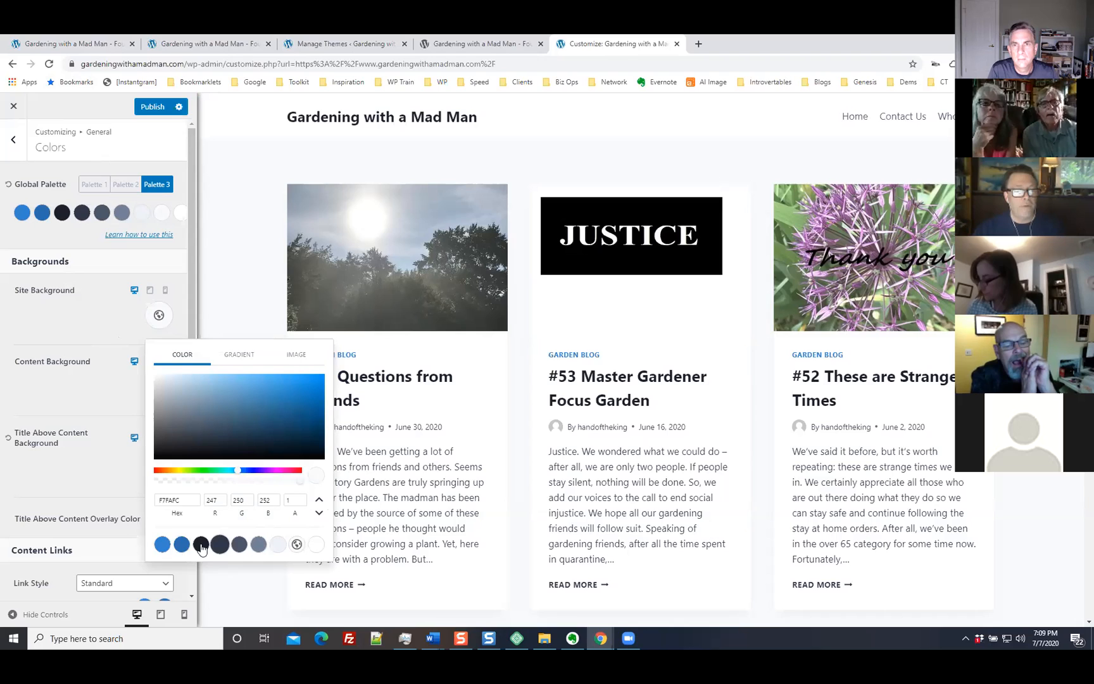
{"action": "left_click", "coordinate": [181, 544]}
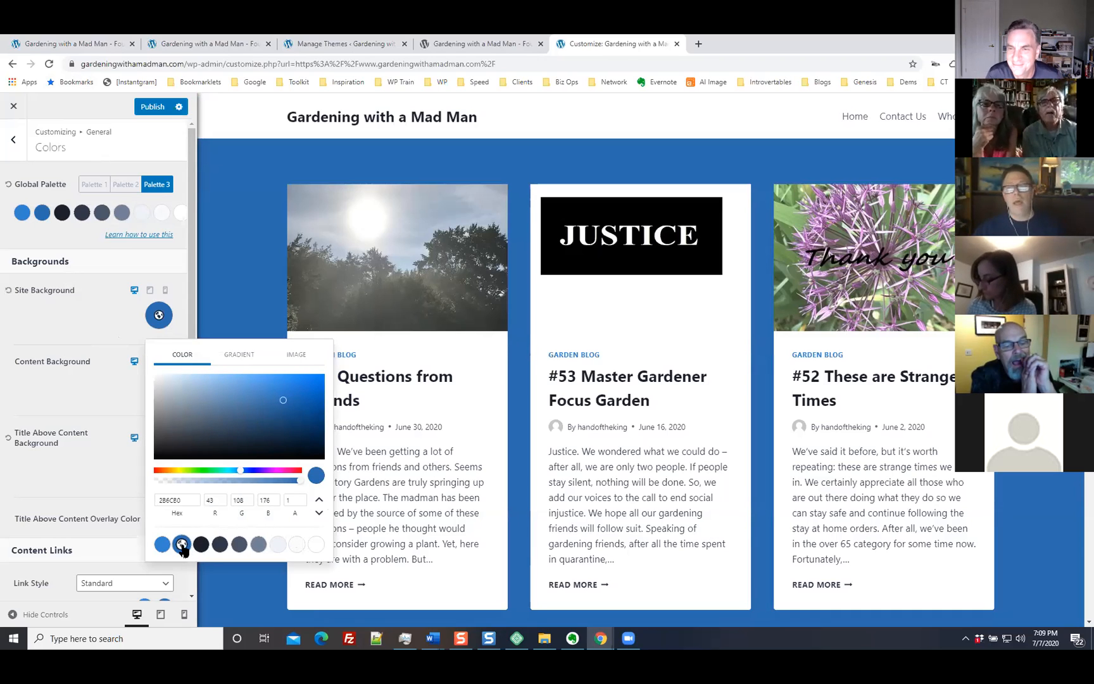
{"action": "left_click", "coordinate": [296, 544]}
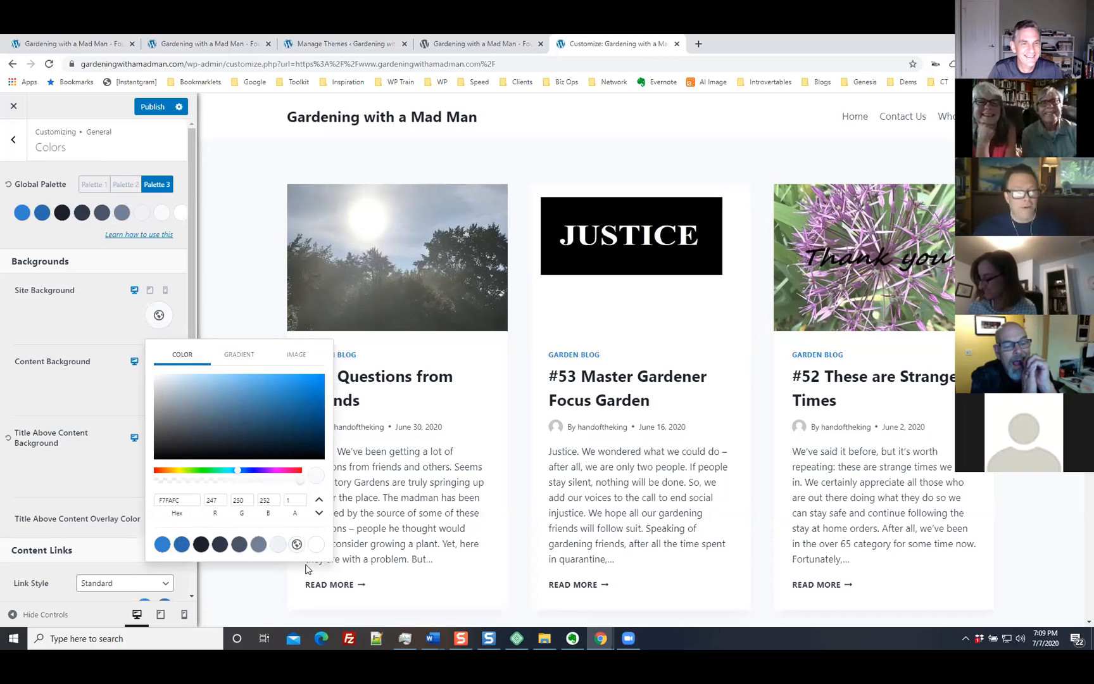
Step: Try light, dark and bright shades of green as the custom site background colour
{"action": "left_click", "coordinate": [214, 471]}
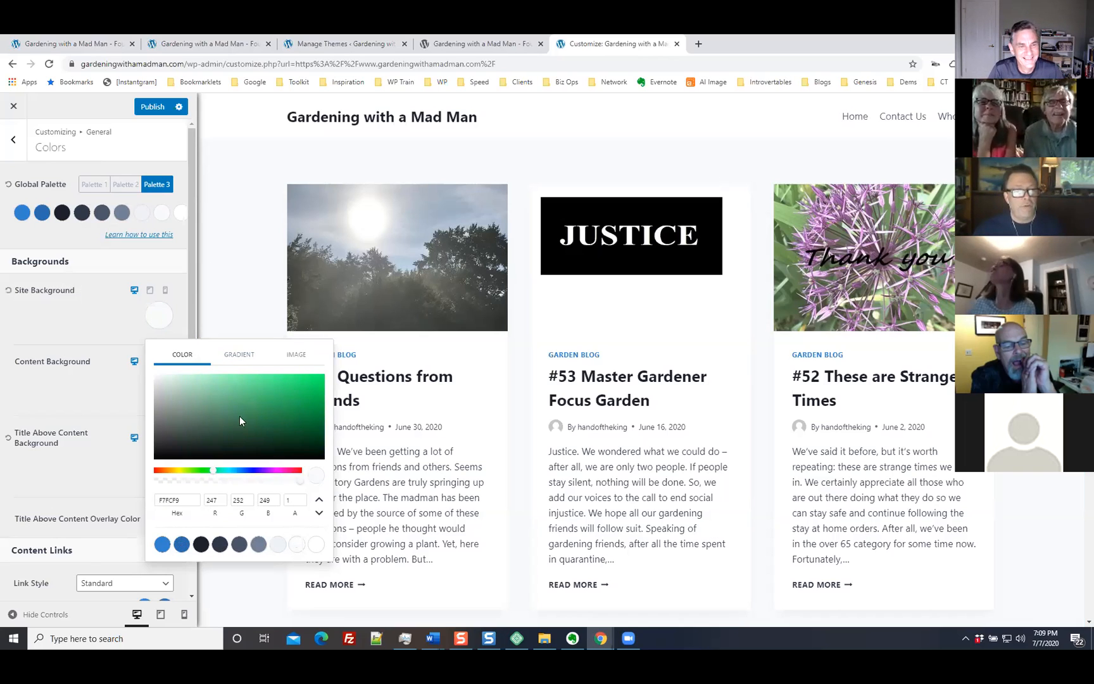
{"action": "left_click", "coordinate": [257, 410]}
{"action": "left_click", "coordinate": [232, 387]}
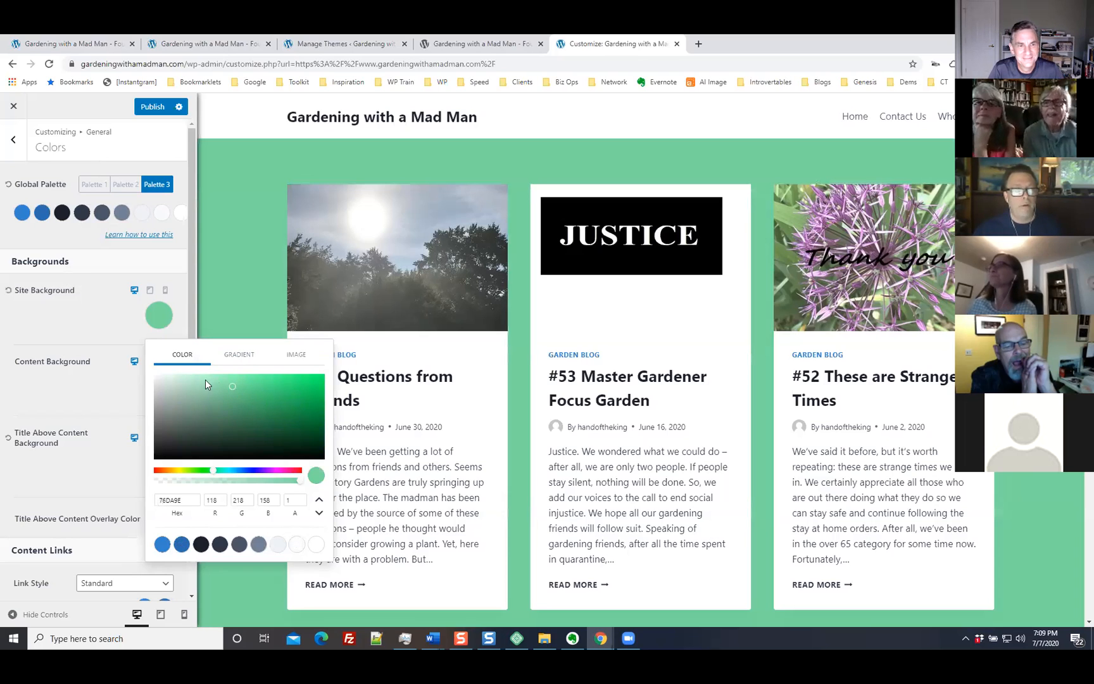
{"action": "left_click", "coordinate": [234, 418]}
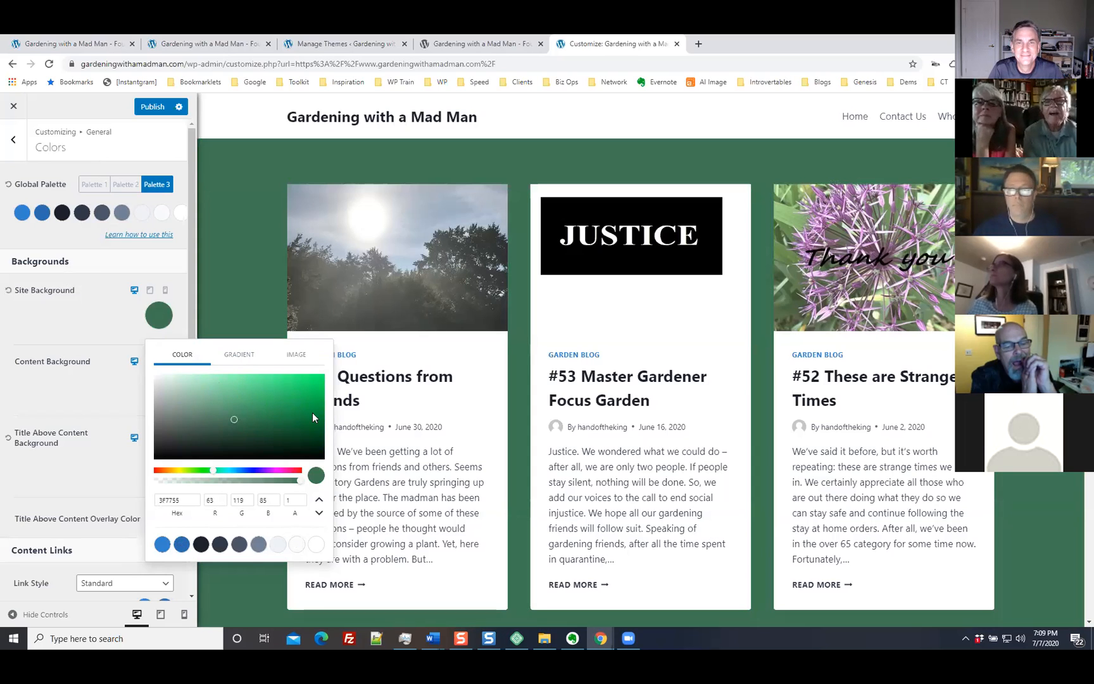
{"action": "left_click", "coordinate": [291, 384]}
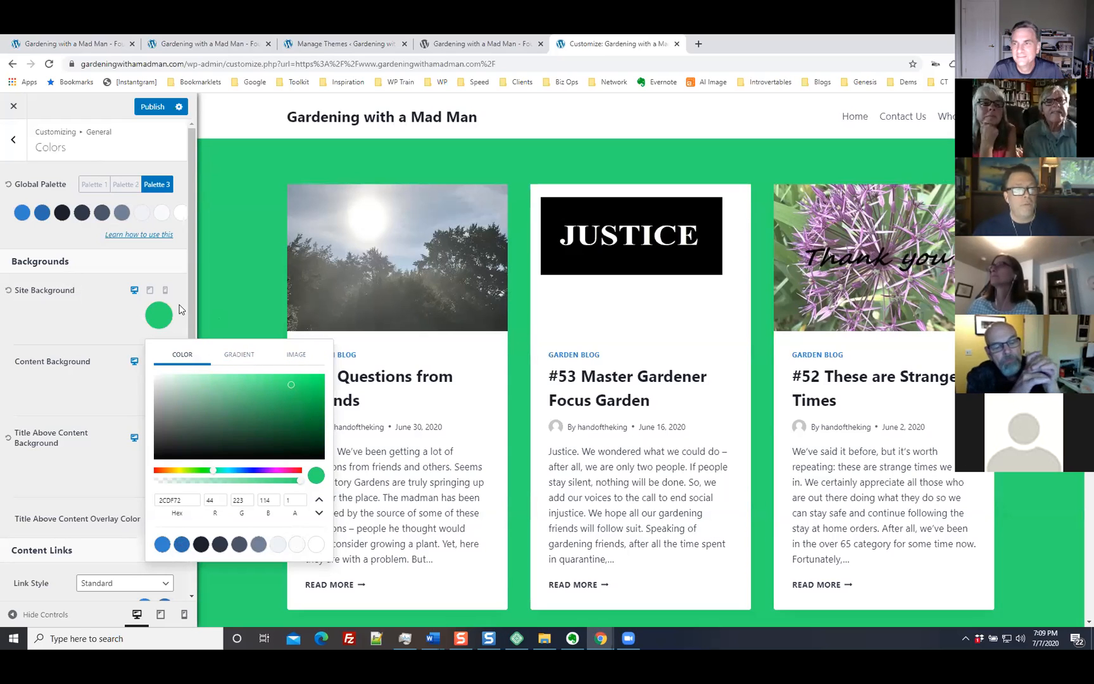
Step: Look at the gradient options for the site background, then upload 1TirteehouseO.jpg and apply it as the background image
{"action": "left_click", "coordinate": [227, 355]}
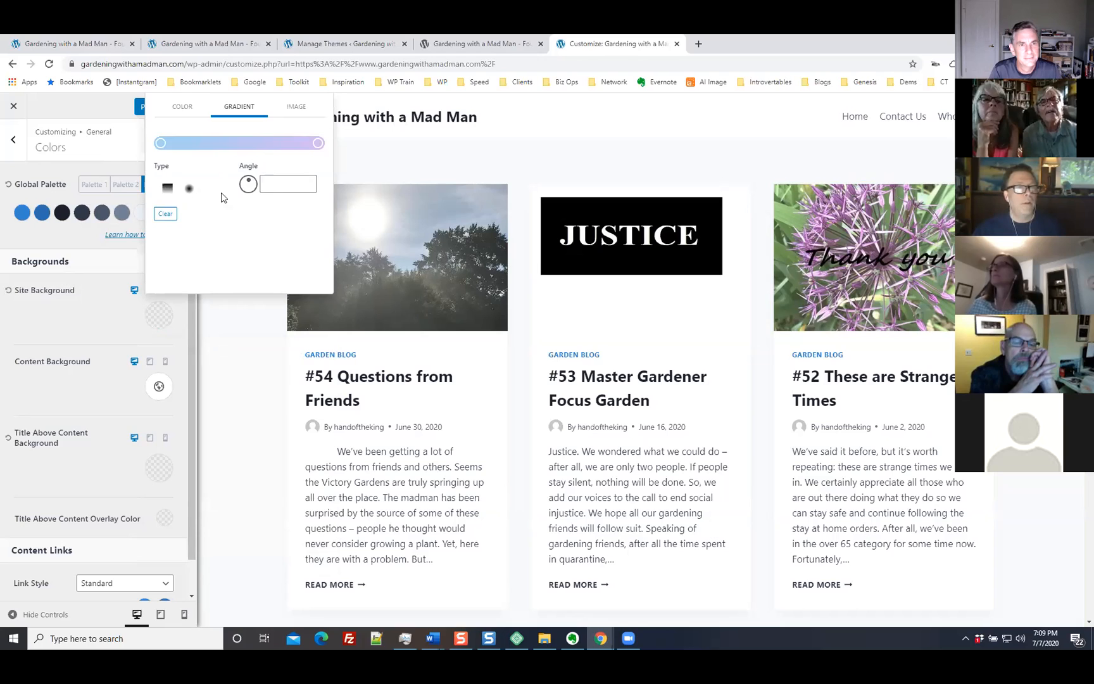
{"action": "left_click", "coordinate": [289, 111]}
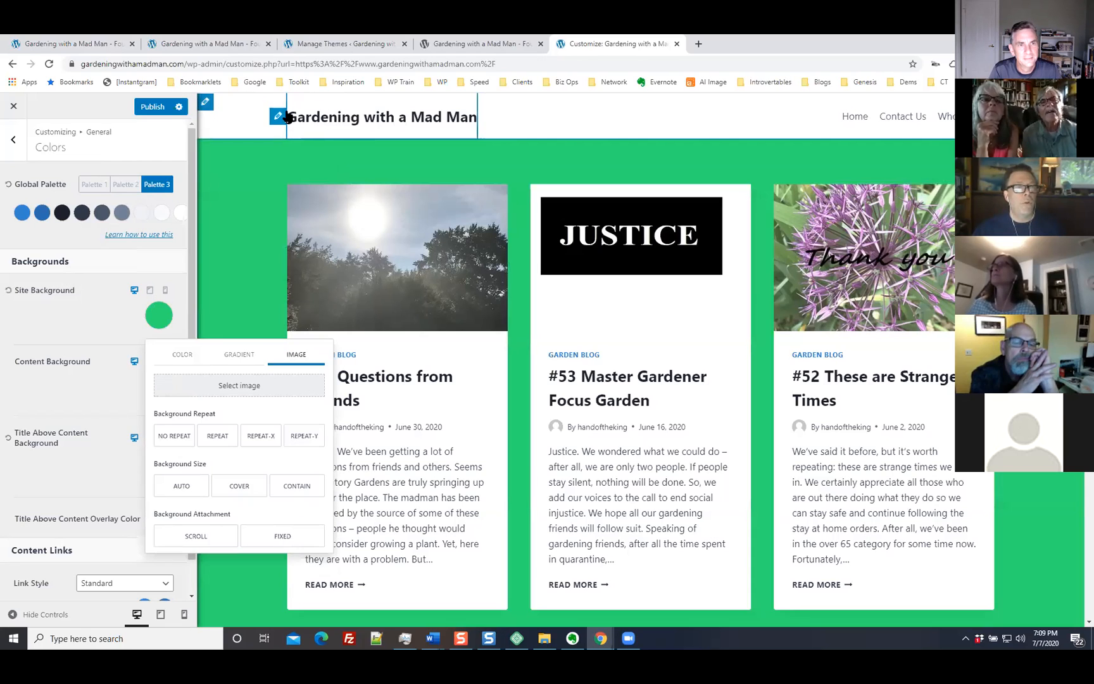
{"action": "left_click", "coordinate": [241, 386]}
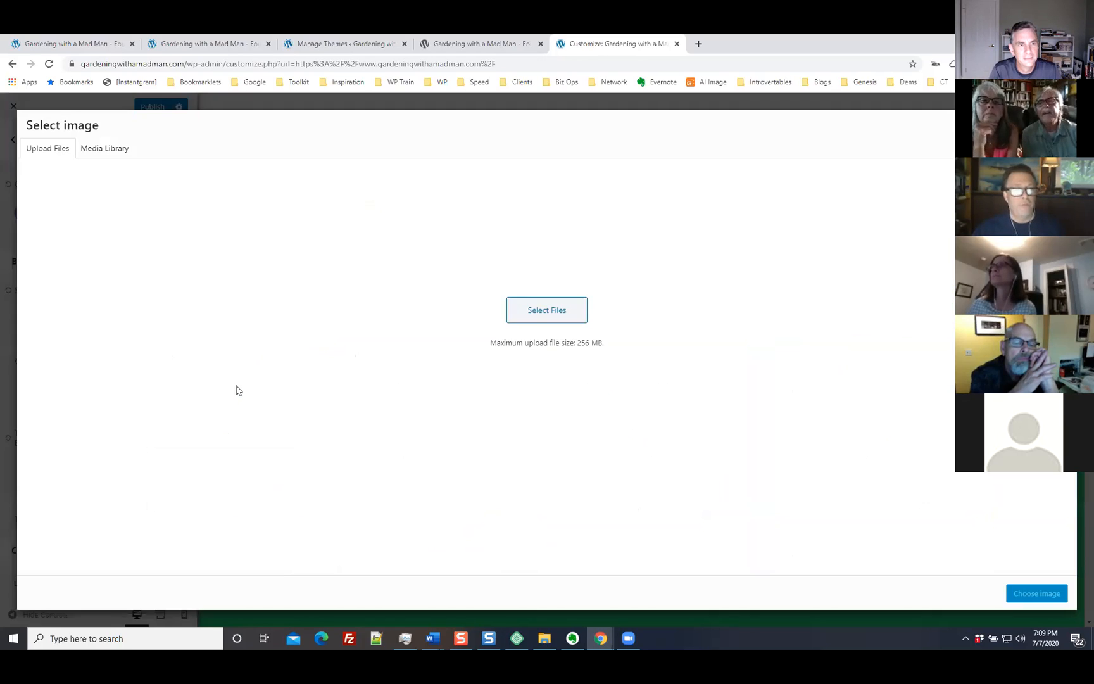
{"action": "left_click", "coordinate": [540, 336]}
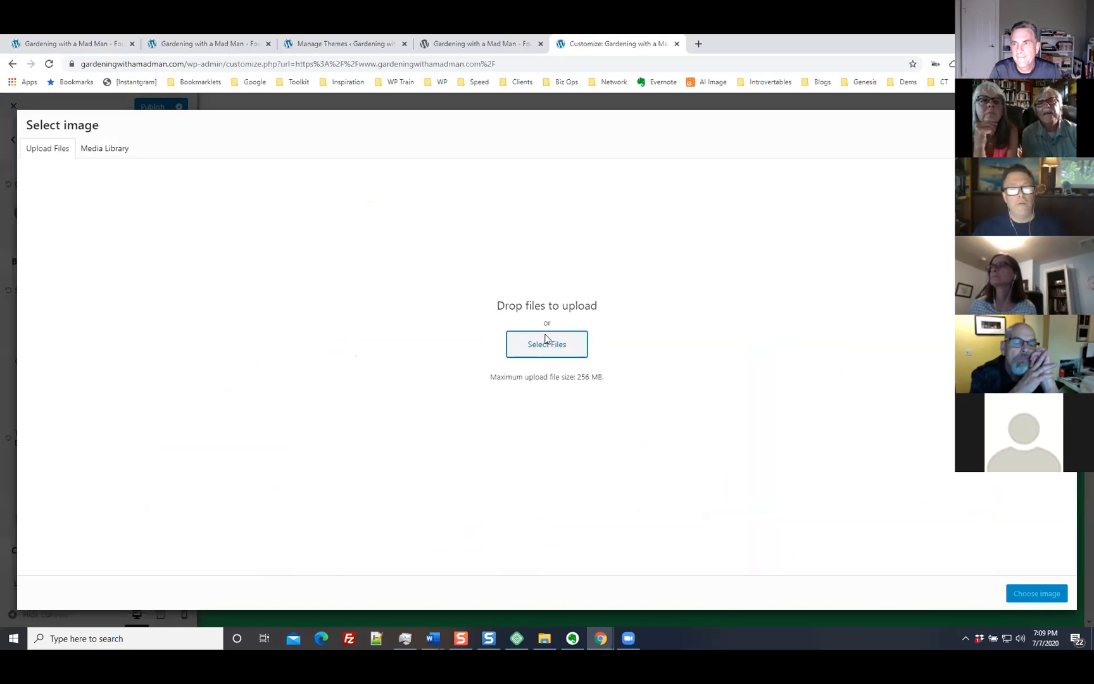
{"action": "left_click", "coordinate": [219, 130]}
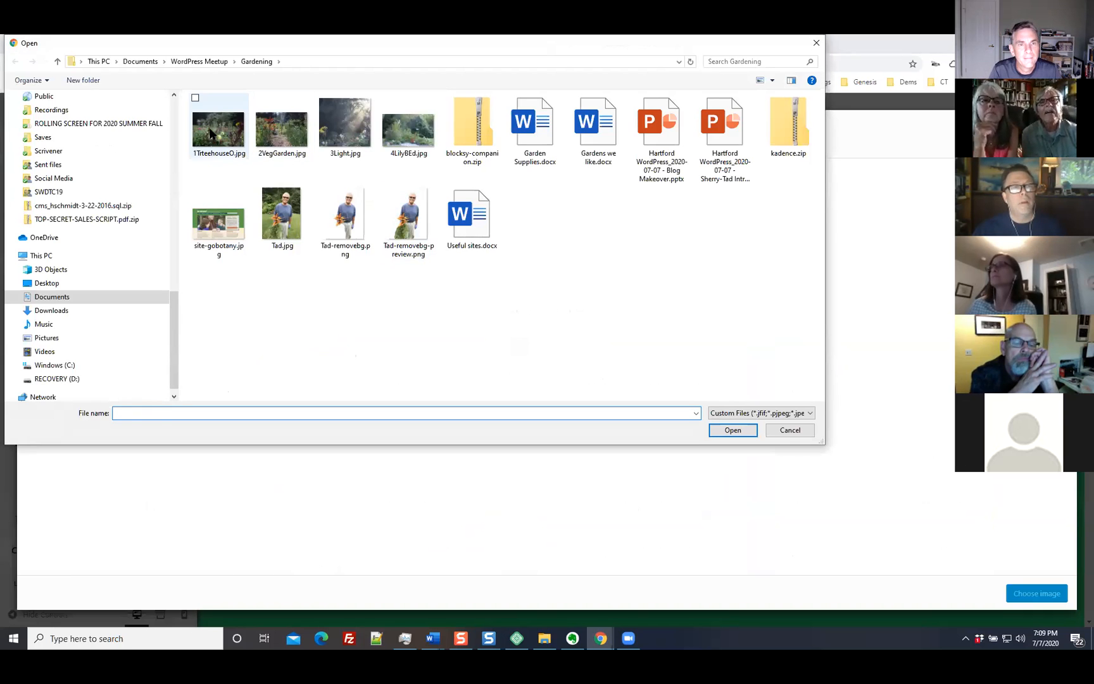
{"action": "left_click", "coordinate": [732, 431]}
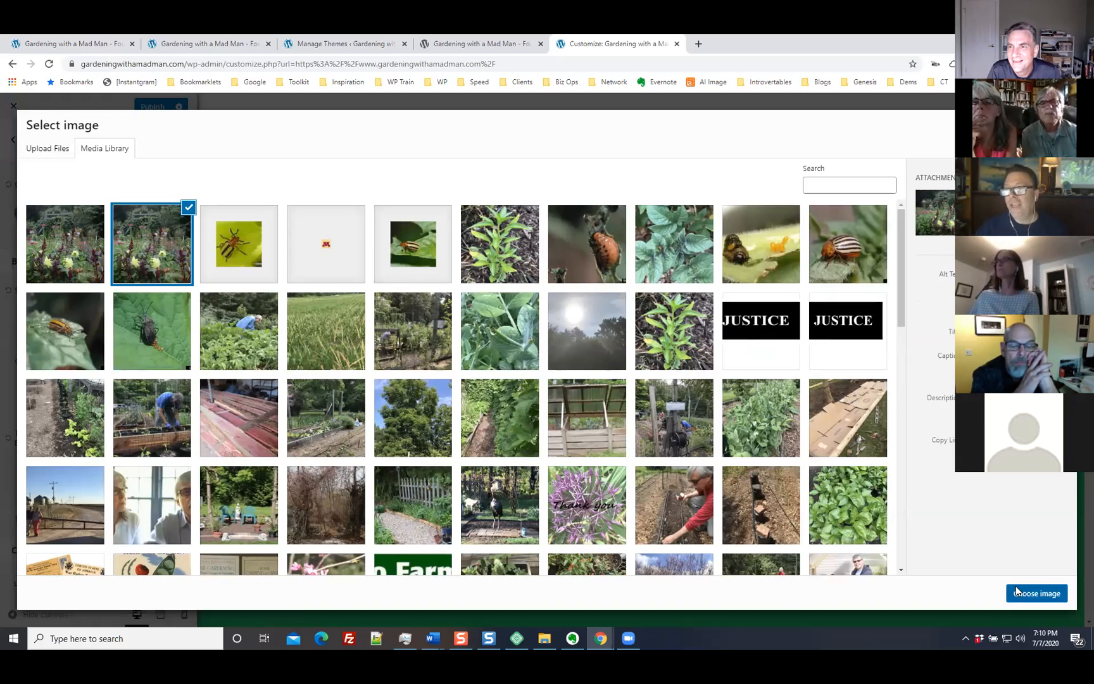
{"action": "left_click", "coordinate": [1037, 593]}
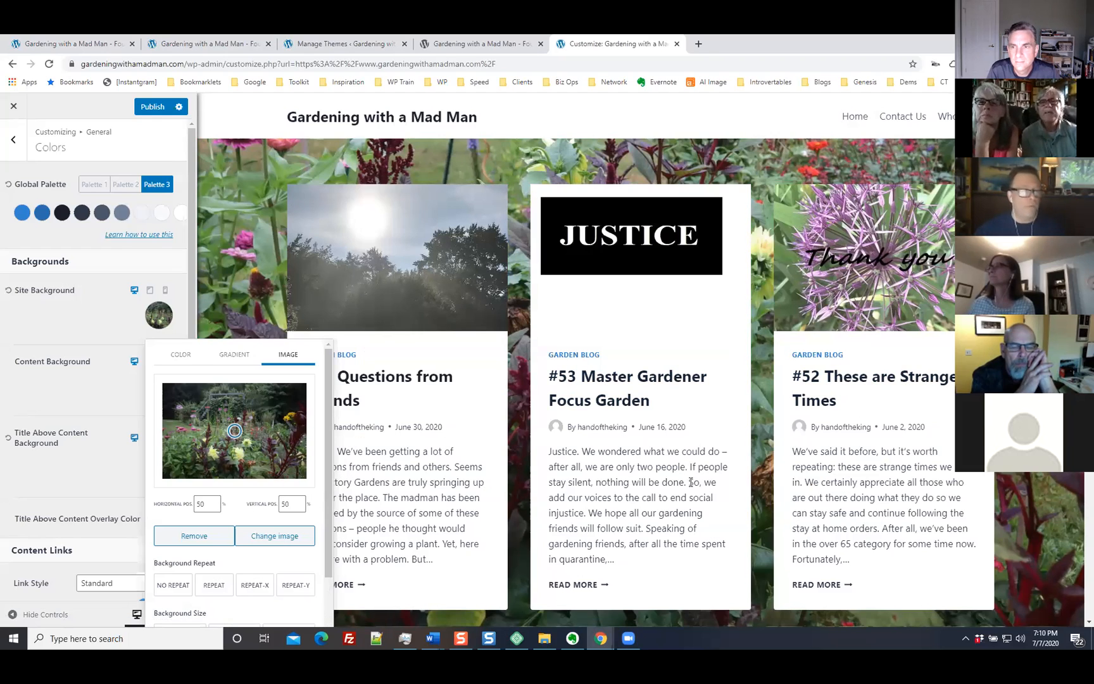
Step: Set the background image's attachment to Fixed and check how it behaves behind the post cards
{"action": "scroll", "coordinate": [272, 550], "scroll_direction": "down", "scroll_amount": 1}
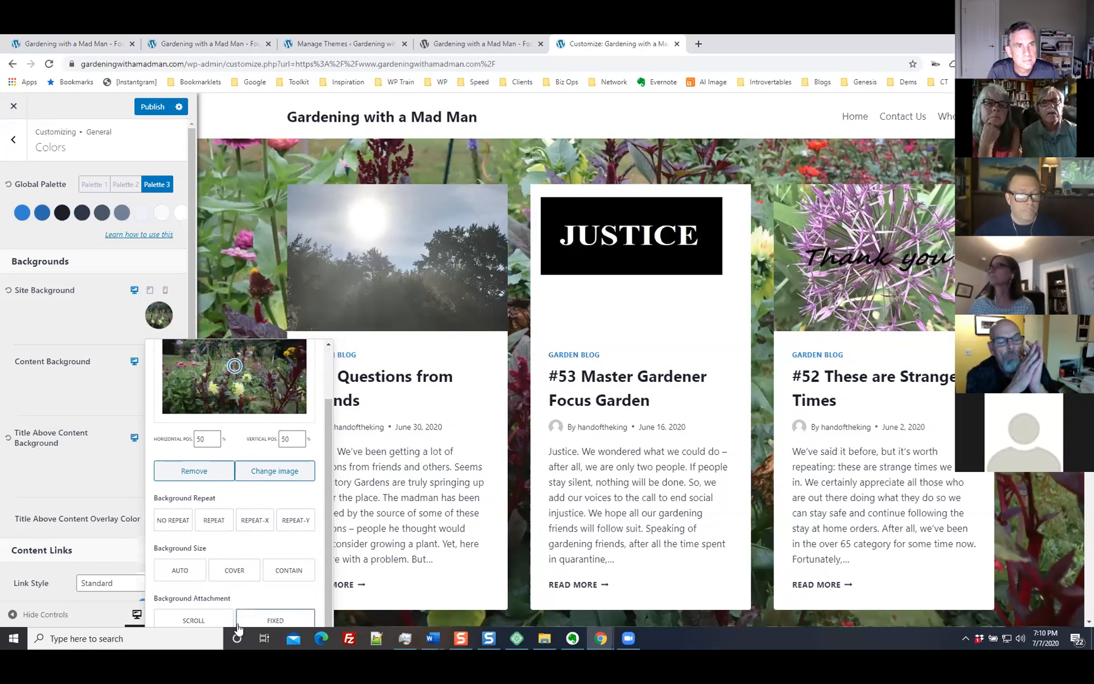
{"action": "left_click", "coordinate": [269, 618]}
{"action": "scroll", "coordinate": [542, 529], "scroll_direction": "down", "scroll_amount": 8}
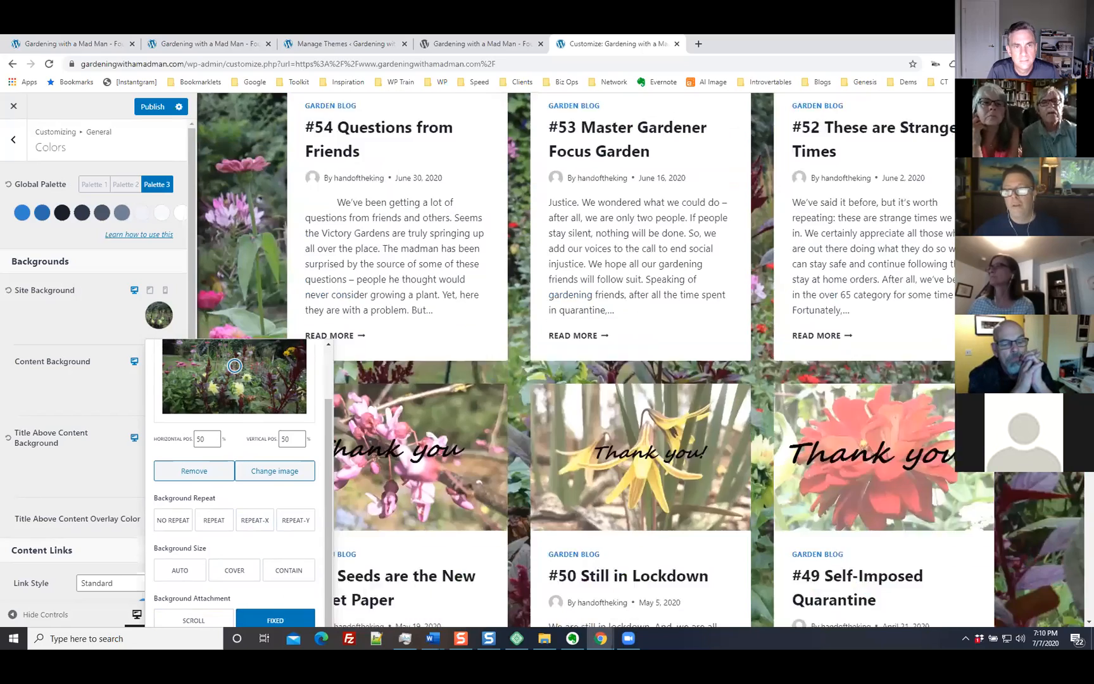
{"action": "scroll", "coordinate": [543, 530], "scroll_direction": "up", "scroll_amount": 4}
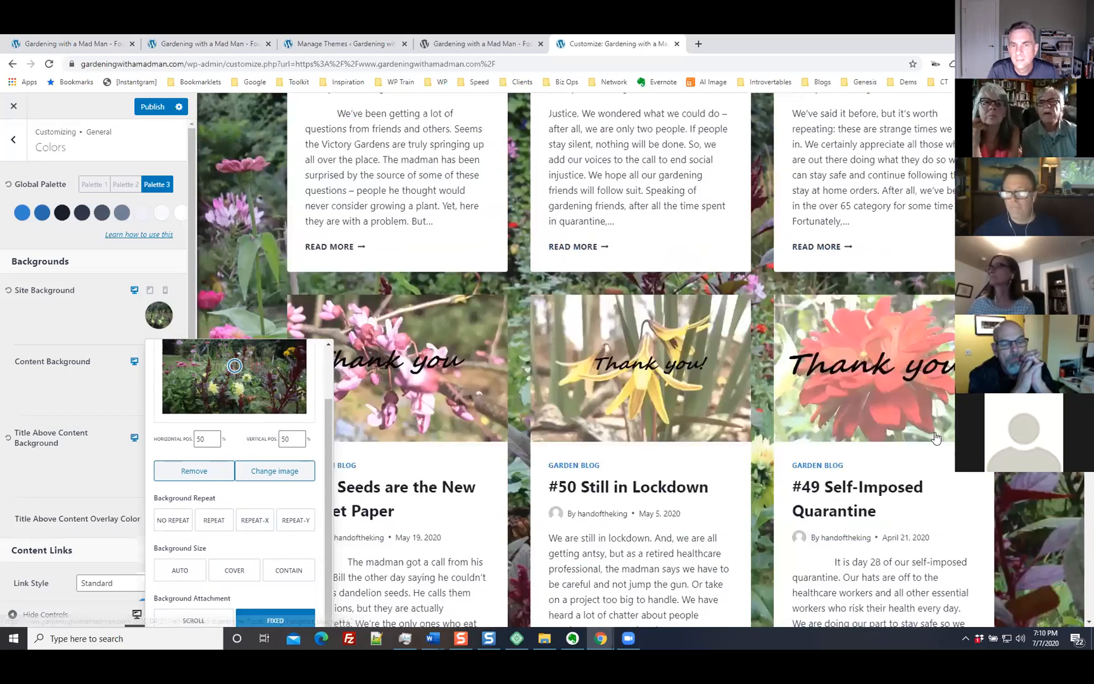
{"action": "scroll", "coordinate": [543, 529], "scroll_direction": "down", "scroll_amount": 4}
Step: Switch the background image's attachment to Scroll and examine it along the length of the page preview
{"action": "left_click", "coordinate": [206, 614]}
{"action": "scroll", "coordinate": [918, 454], "scroll_direction": "down", "scroll_amount": 3}
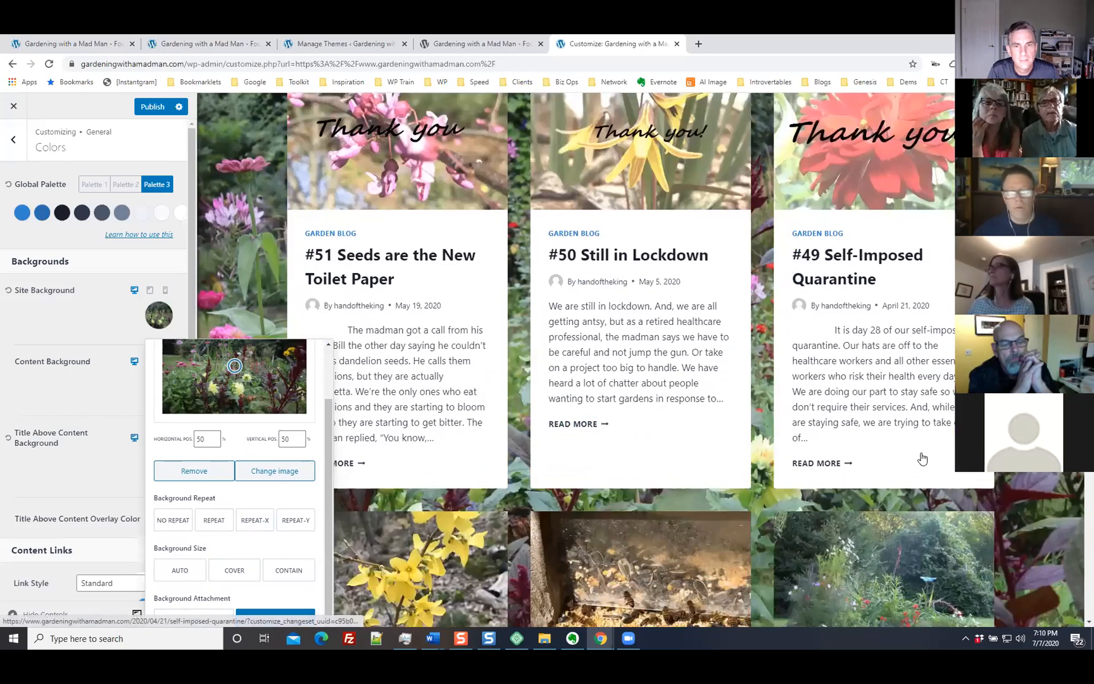
{"action": "scroll", "coordinate": [920, 452], "scroll_direction": "down", "scroll_amount": 4}
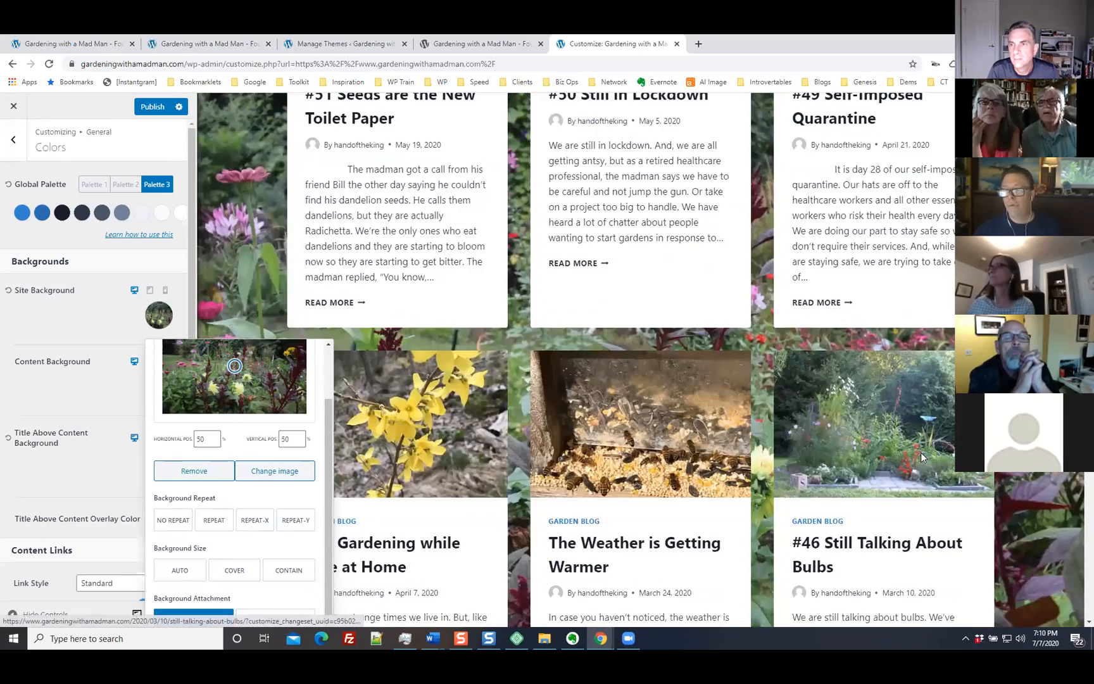
{"action": "scroll", "coordinate": [920, 455], "scroll_direction": "down", "scroll_amount": 7}
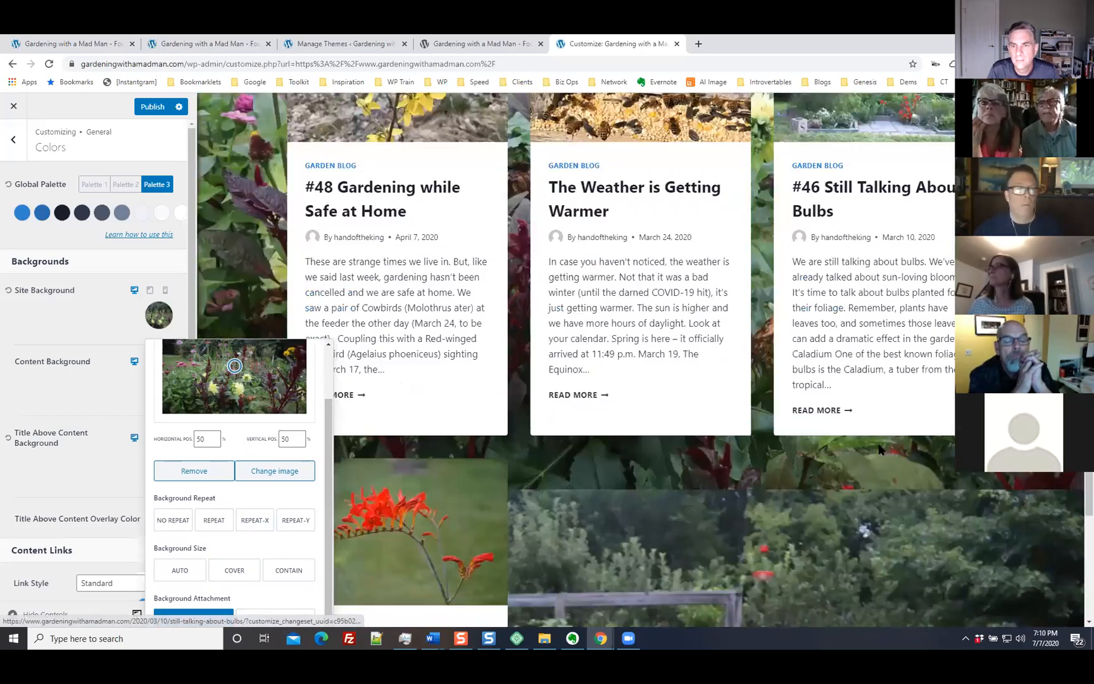
{"action": "scroll", "coordinate": [430, 471], "scroll_direction": "down", "scroll_amount": 2}
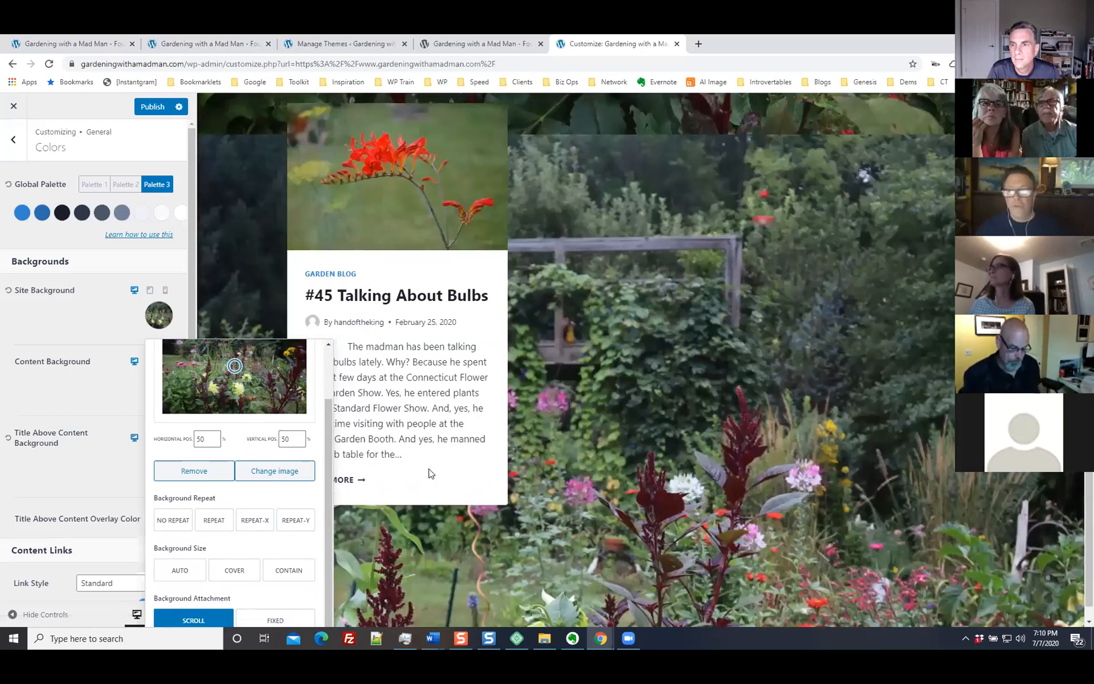
{"action": "scroll", "coordinate": [301, 499], "scroll_direction": "up", "scroll_amount": 6}
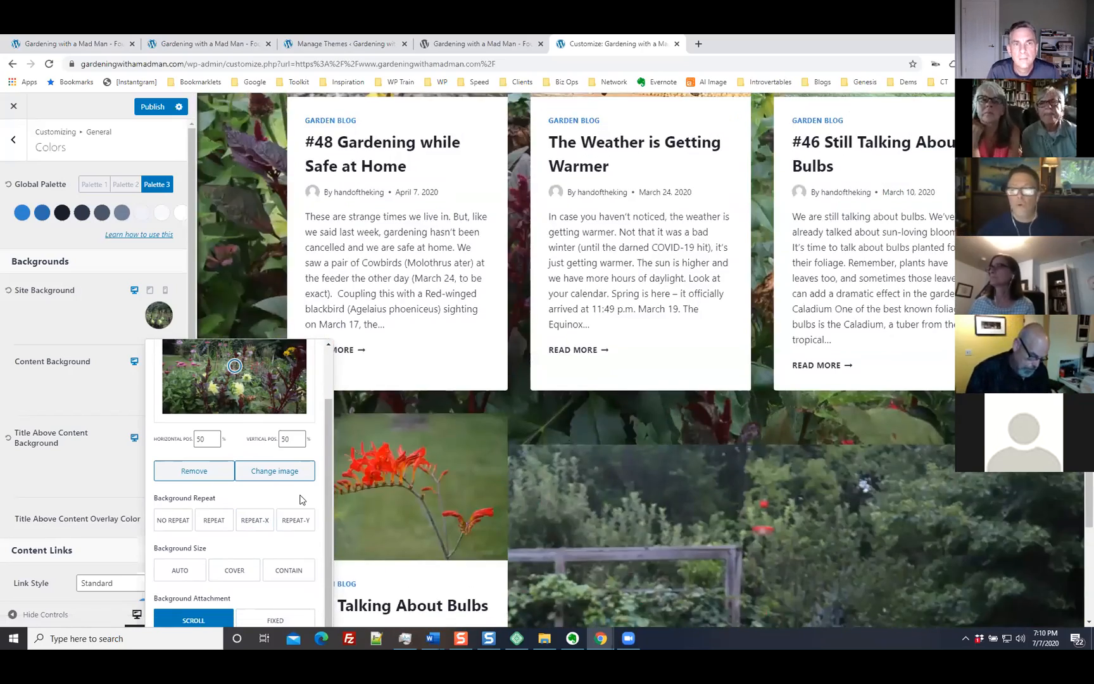
{"action": "scroll", "coordinate": [302, 500], "scroll_direction": "up", "scroll_amount": 8}
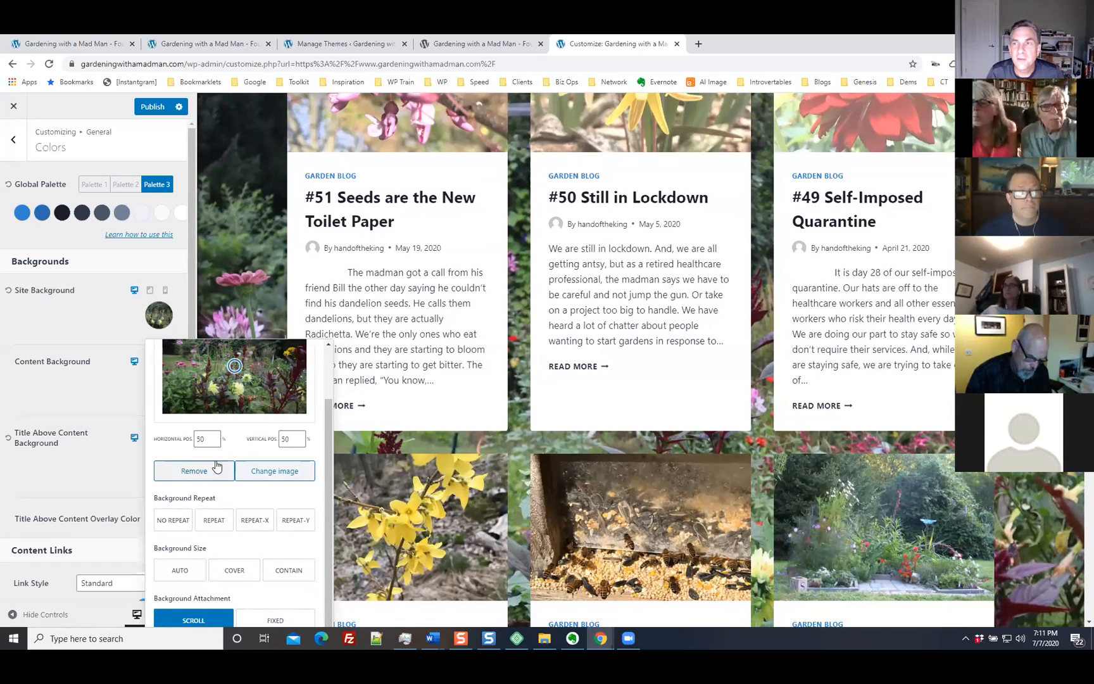
Step: Remove the site background image and leave the customizer, discarding the unpublished changes
{"action": "scroll", "coordinate": [216, 466], "scroll_direction": "up", "scroll_amount": 1}
{"action": "left_click", "coordinate": [199, 537]}
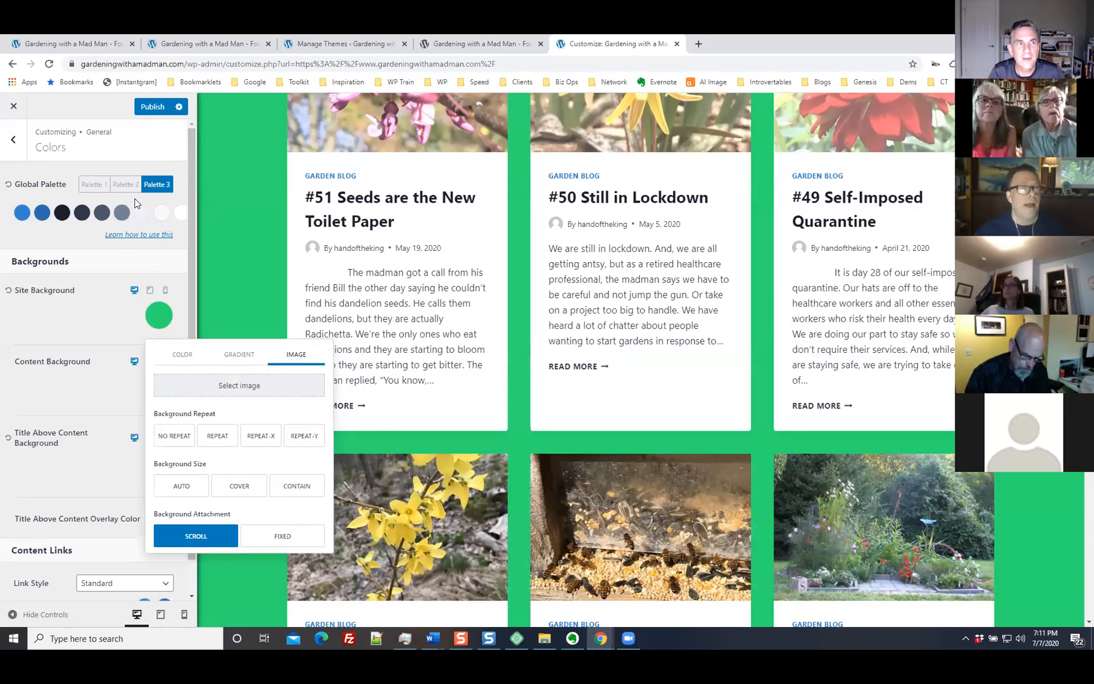
{"action": "left_click", "coordinate": [13, 106]}
{"action": "left_click", "coordinate": [602, 138]}
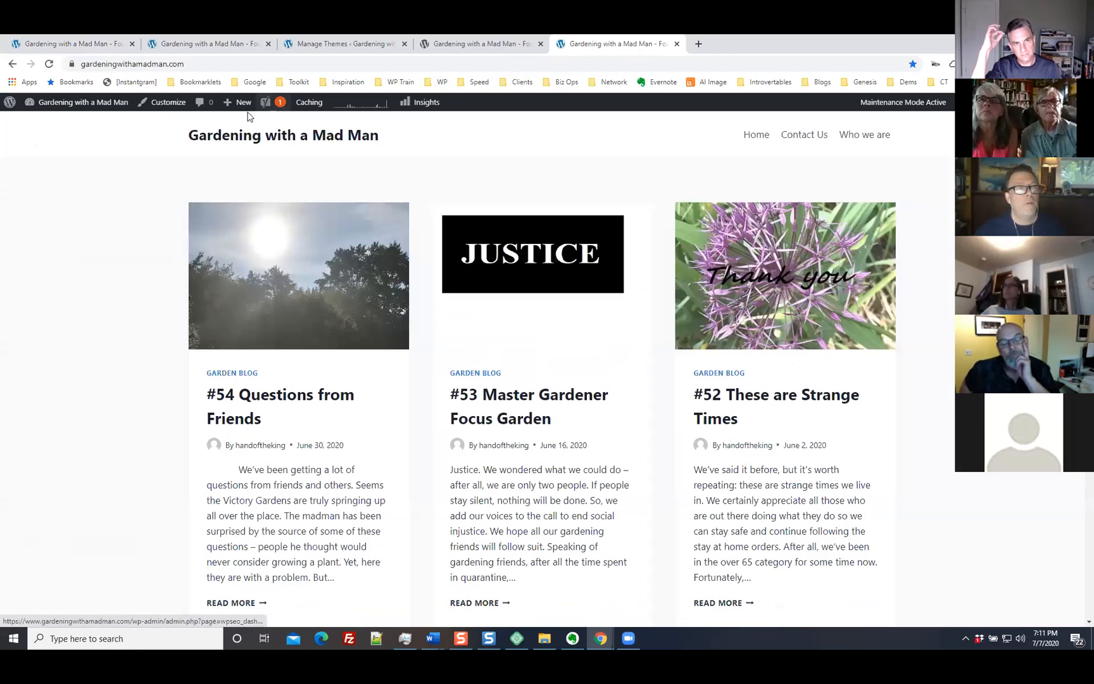
Step: Reopen the theme customizer and look through the general typography settings for the base font and the heading fonts
{"action": "left_click", "coordinate": [166, 103]}
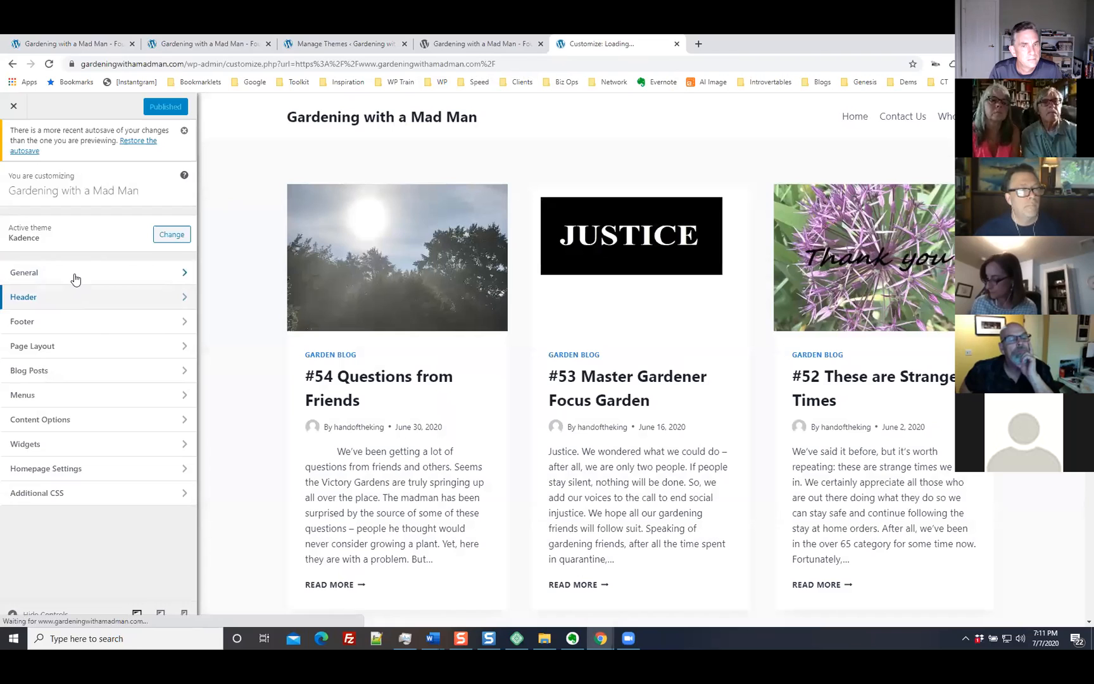
{"action": "left_click", "coordinate": [75, 277]}
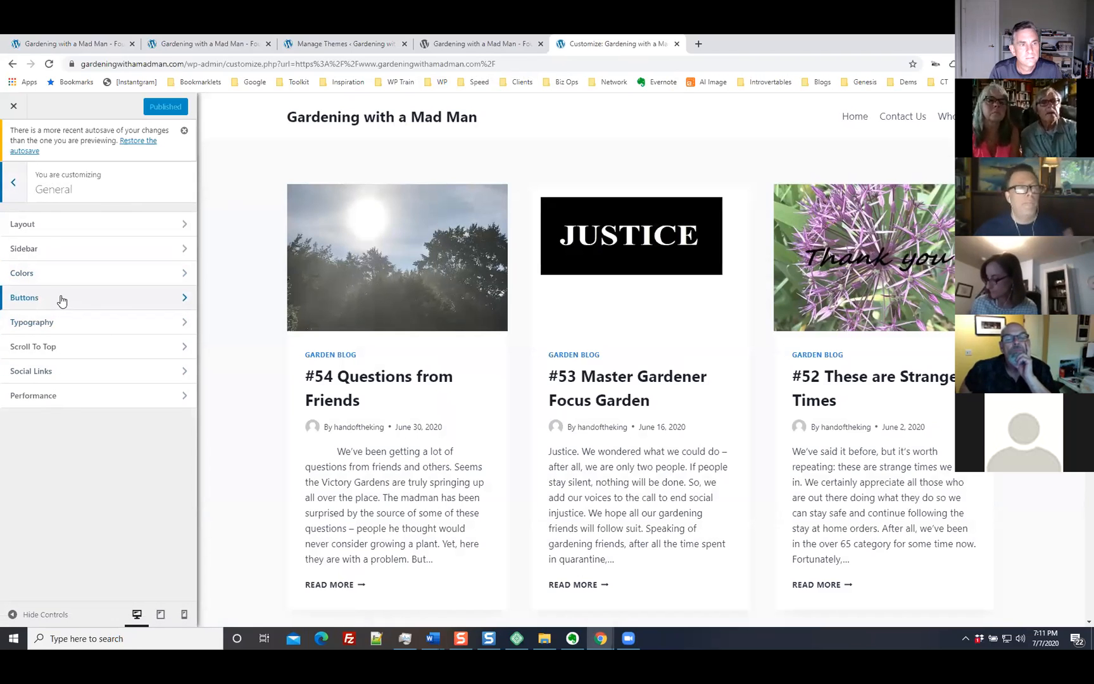
{"action": "left_click", "coordinate": [61, 299]}
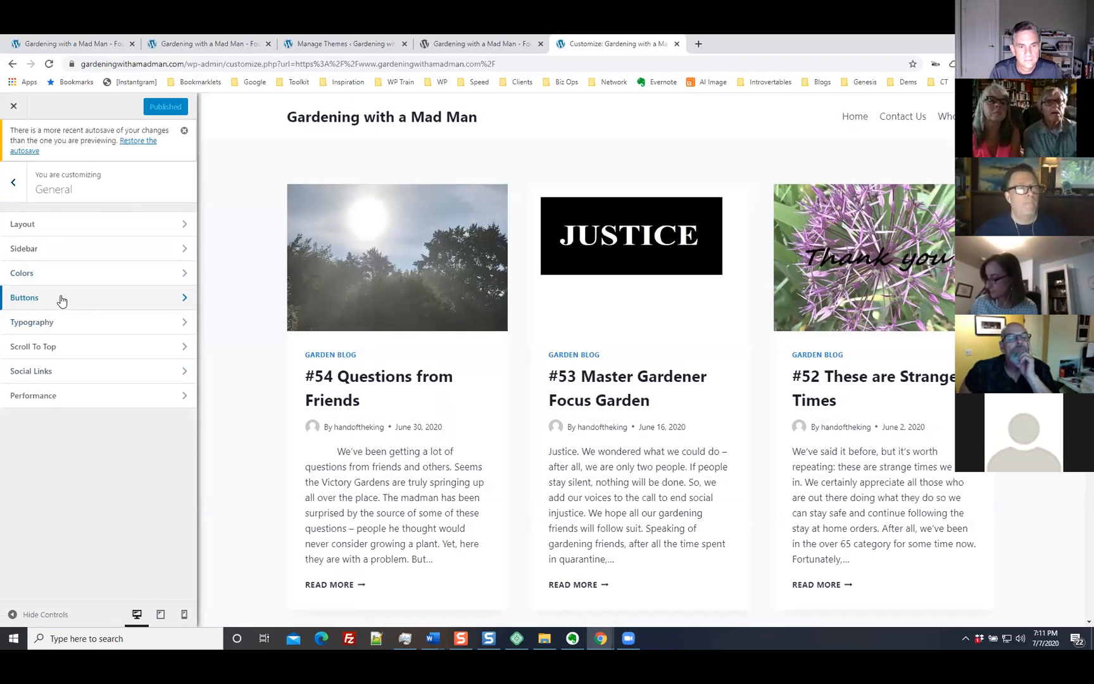
{"action": "left_click", "coordinate": [15, 184]}
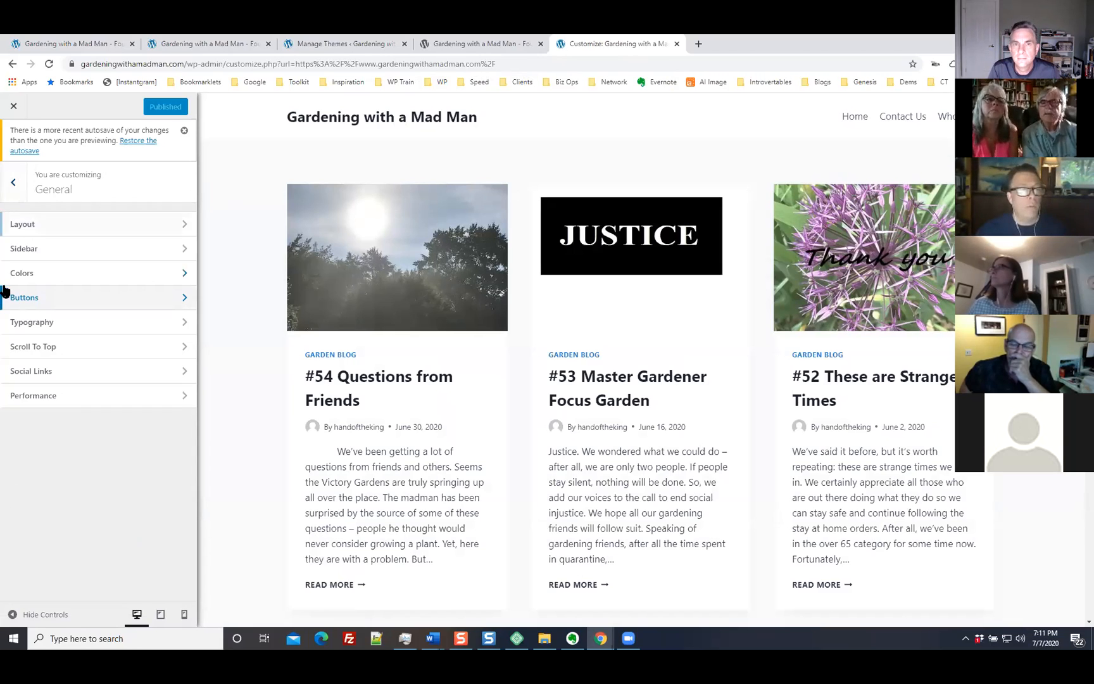
{"action": "left_click", "coordinate": [96, 335]}
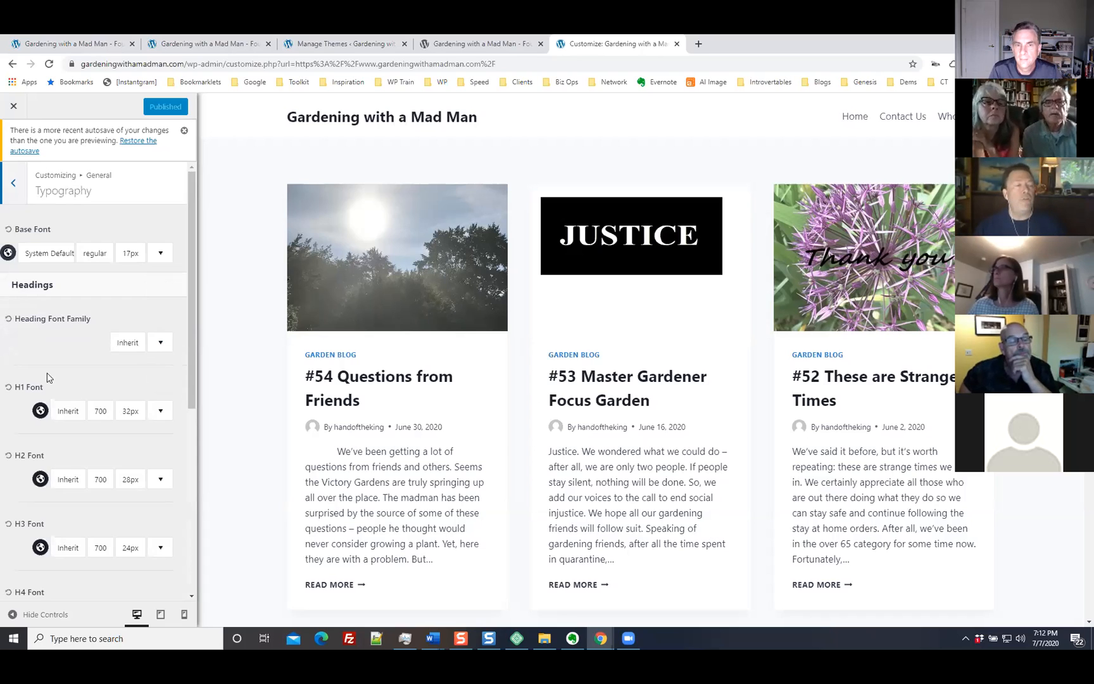
{"action": "scroll", "coordinate": [58, 396], "scroll_direction": "down", "scroll_amount": 1}
{"action": "scroll", "coordinate": [58, 397], "scroll_direction": "down", "scroll_amount": 1}
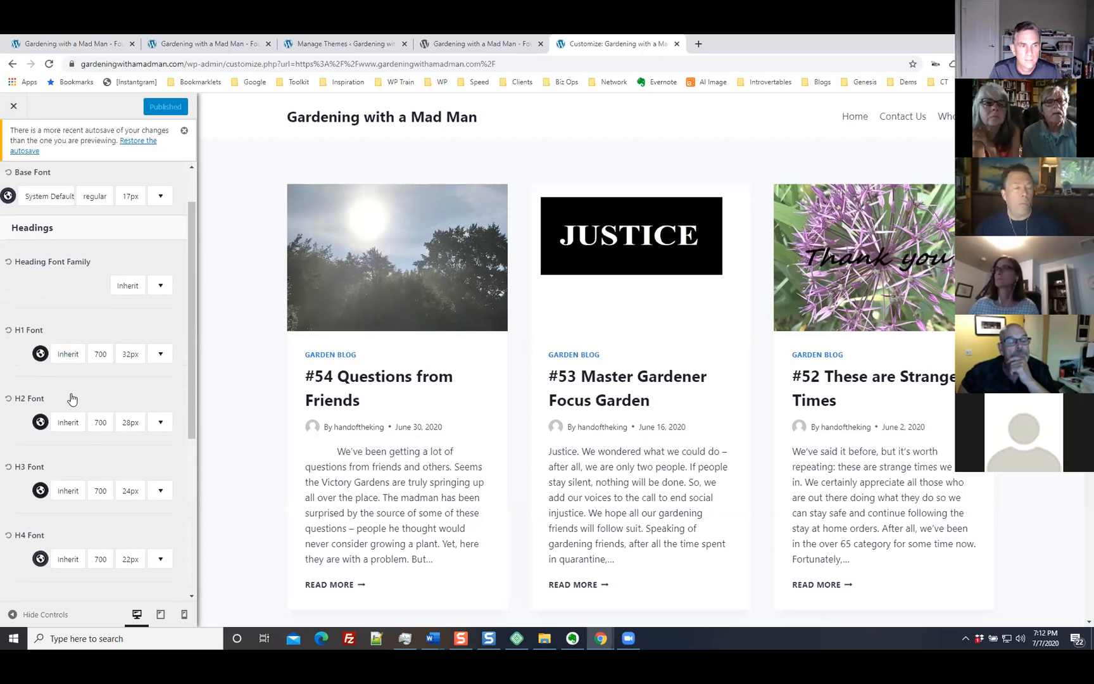
{"action": "scroll", "coordinate": [75, 480], "scroll_direction": "down", "scroll_amount": 3}
{"action": "scroll", "coordinate": [133, 423], "scroll_direction": "up", "scroll_amount": 5}
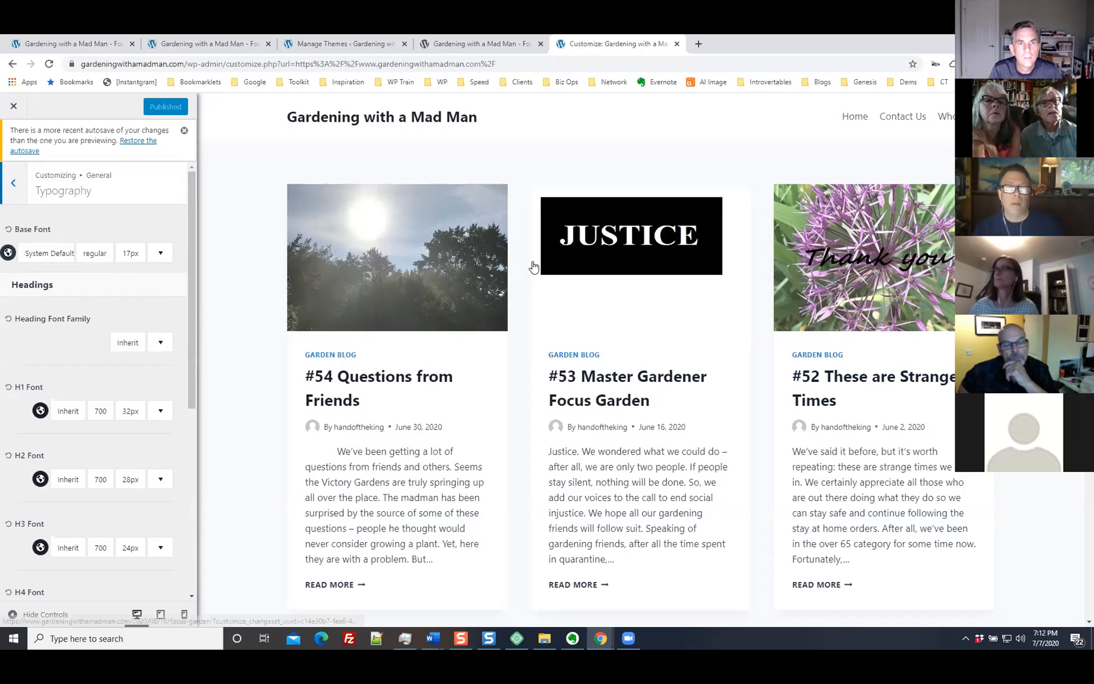
Step: Switch to the blog page shown in the other theme and identify the font used in the first post's excerpt
{"action": "left_click", "coordinate": [481, 47]}
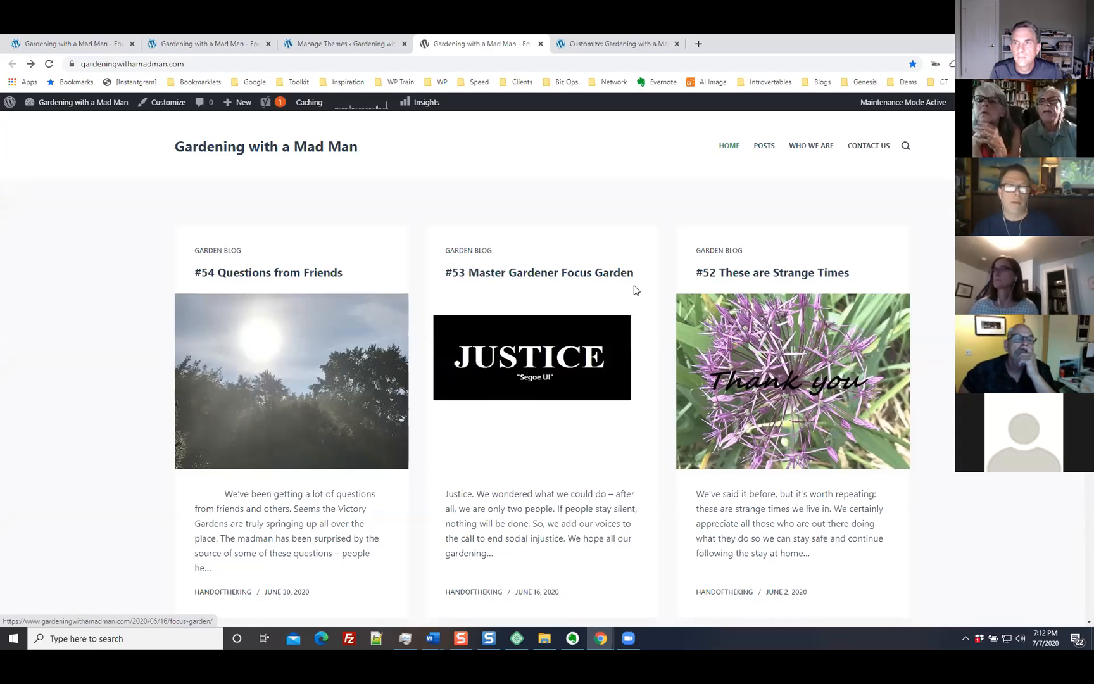
{"action": "left_click", "coordinate": [281, 516]}
{"action": "scroll", "coordinate": [527, 476], "scroll_direction": "down", "scroll_amount": 2}
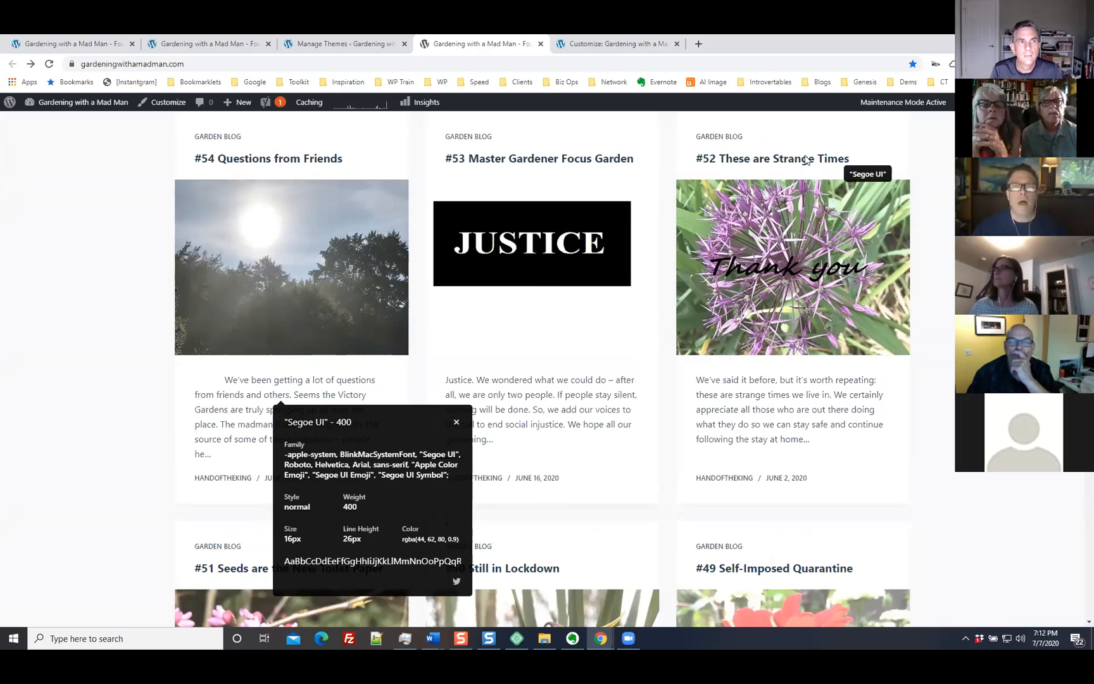
{"action": "key", "text": "Escape"}
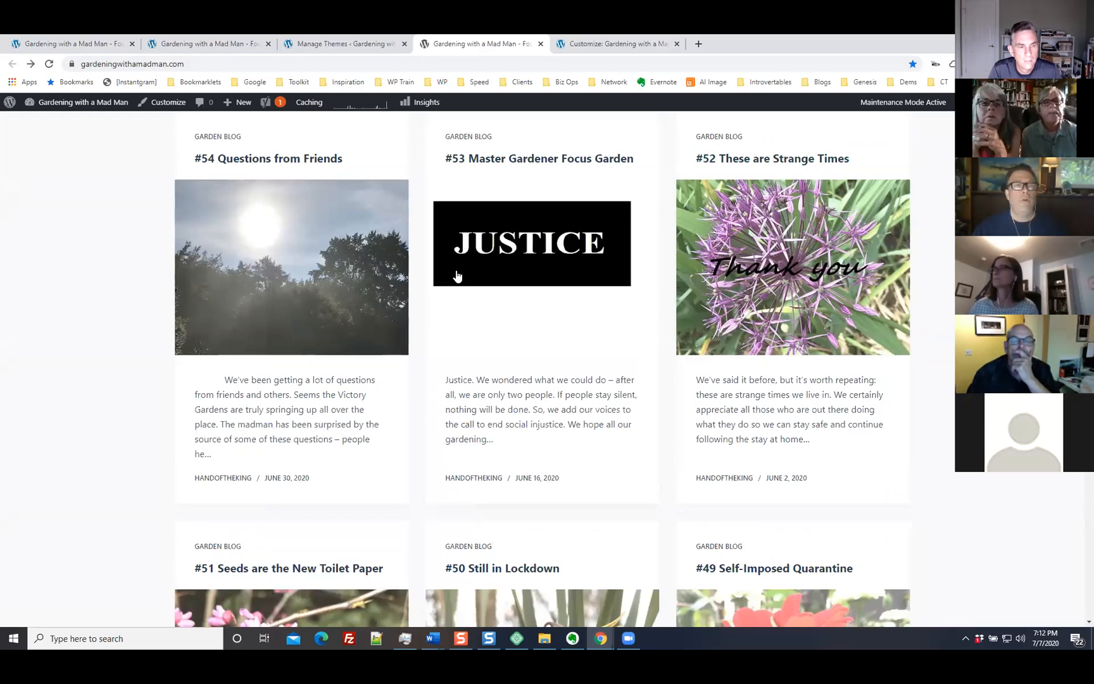
{"action": "scroll", "coordinate": [456, 278], "scroll_direction": "up", "scroll_amount": 2}
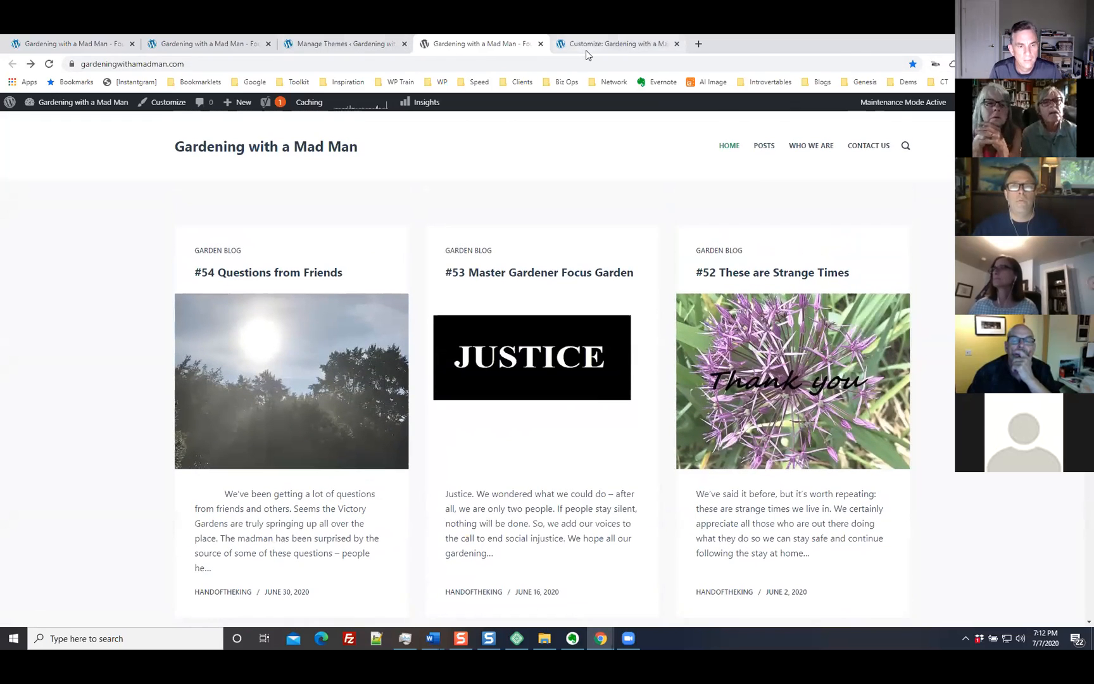
Step: Return to Kadence's typography settings and browse the font families available for the base font
{"action": "left_click", "coordinate": [589, 44]}
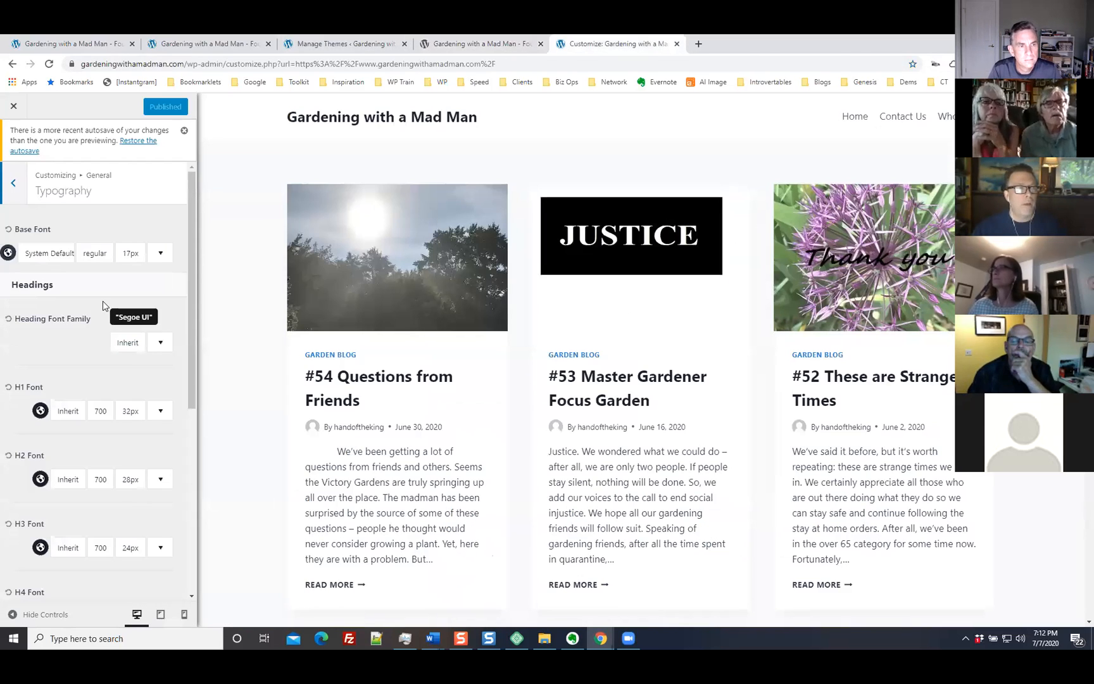
{"action": "left_click", "coordinate": [40, 257]}
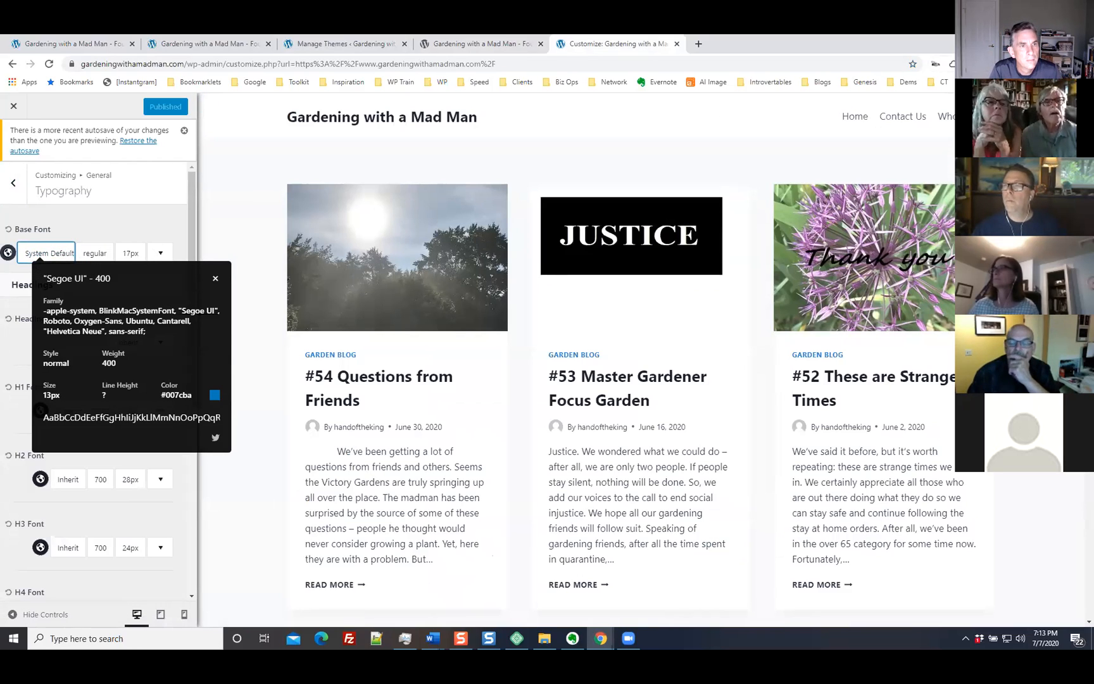
{"action": "key", "text": "Escape"}
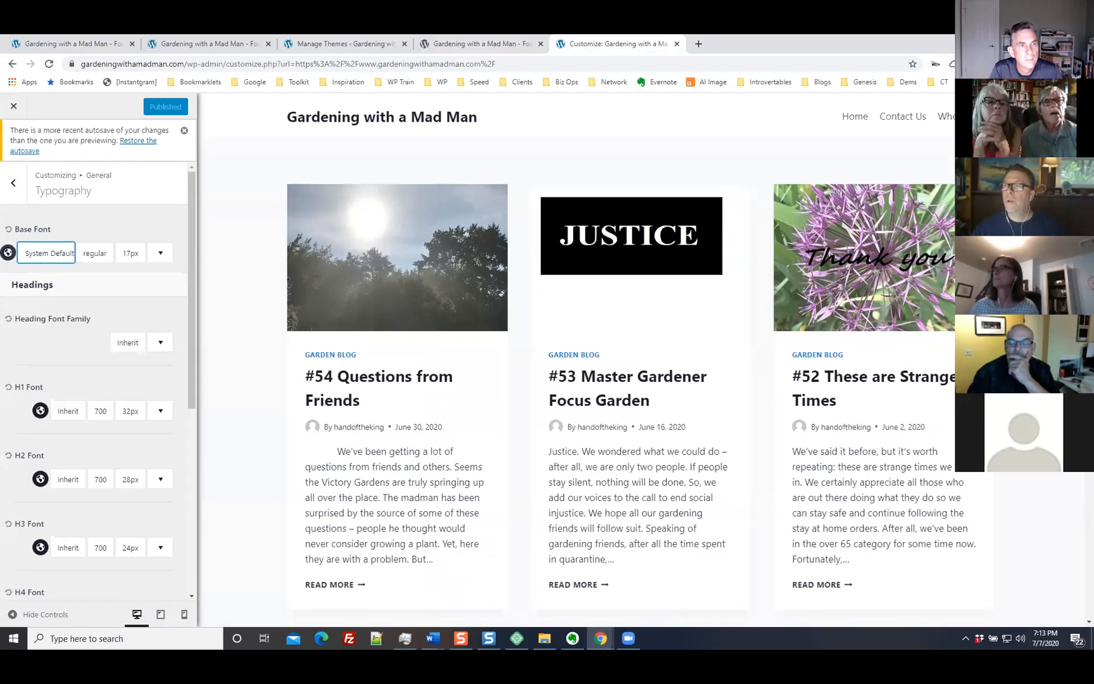
{"action": "left_click", "coordinate": [50, 256]}
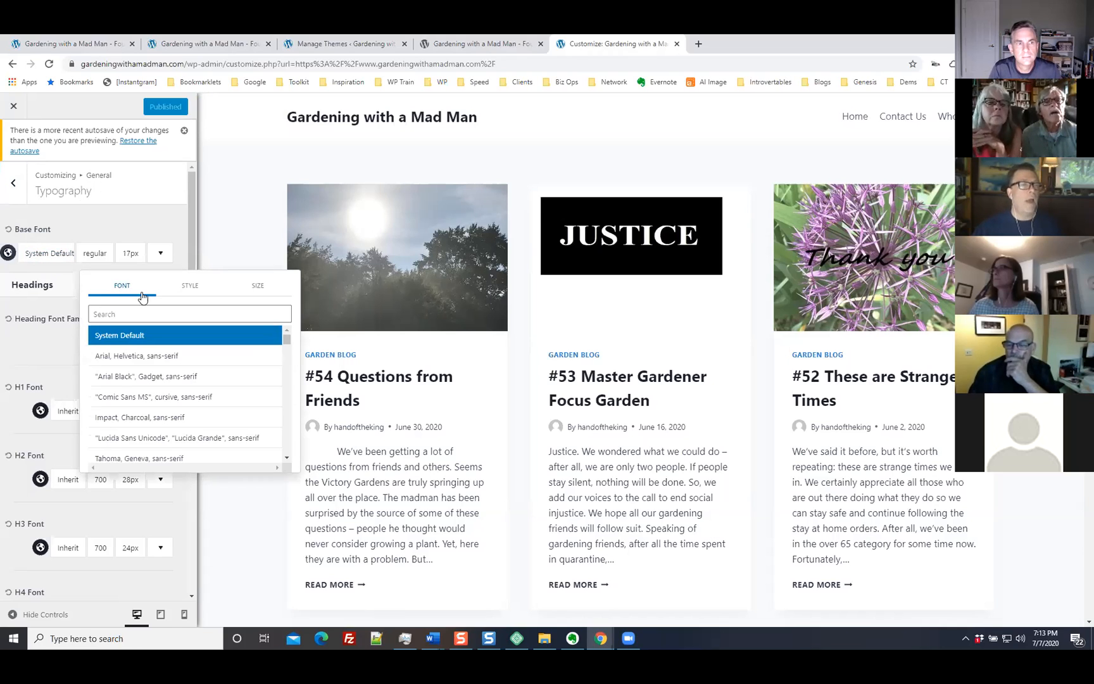
{"action": "scroll", "coordinate": [251, 420], "scroll_direction": "down", "scroll_amount": 6}
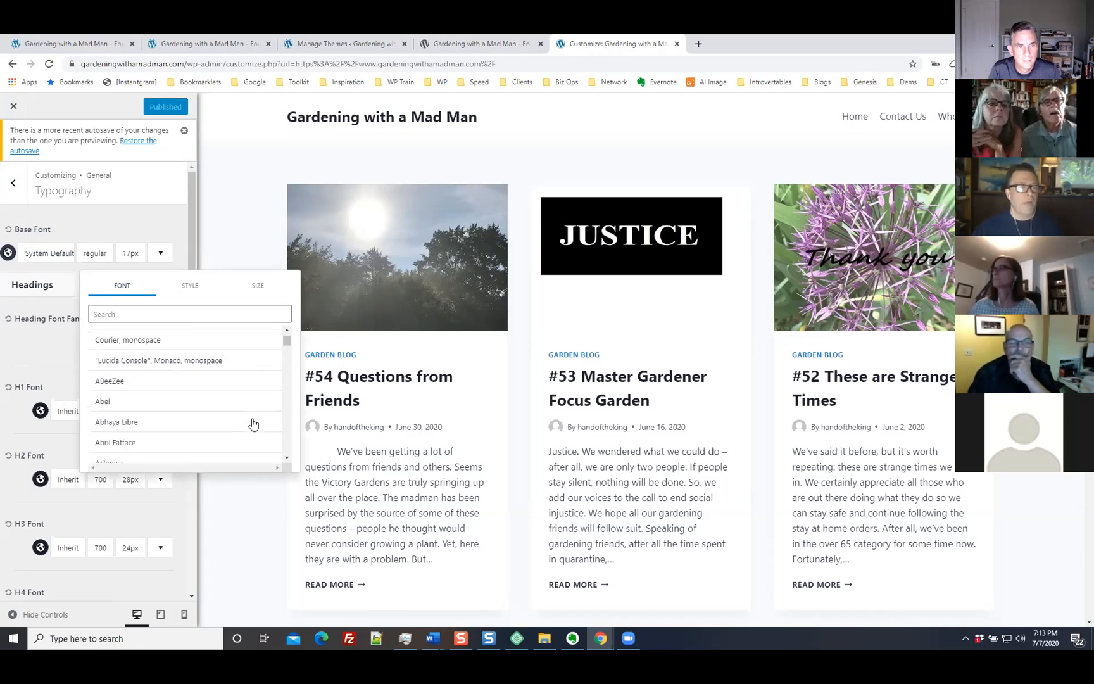
{"action": "left_click_drag", "start_coordinate": [289, 341], "coordinate": [290, 365]}
{"action": "scroll", "coordinate": [238, 374], "scroll_direction": "up", "scroll_amount": 2}
{"action": "scroll", "coordinate": [238, 380], "scroll_direction": "up", "scroll_amount": 1}
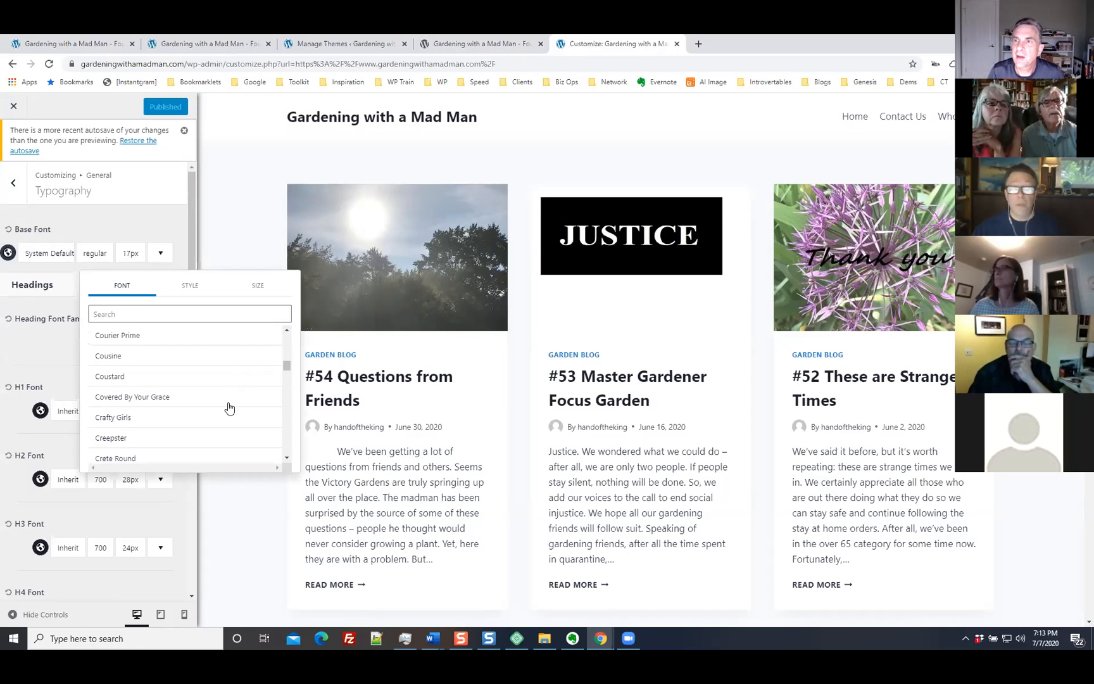
{"action": "scroll", "coordinate": [229, 409], "scroll_direction": "up", "scroll_amount": 3}
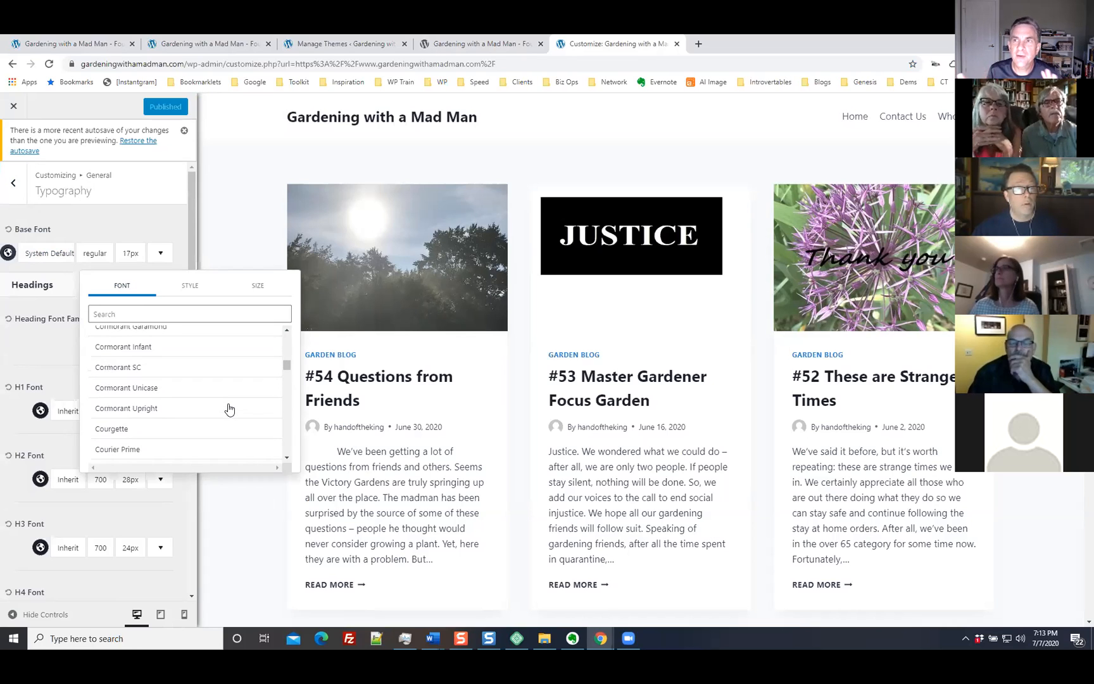
{"action": "scroll", "coordinate": [229, 409], "scroll_direction": "up", "scroll_amount": 3}
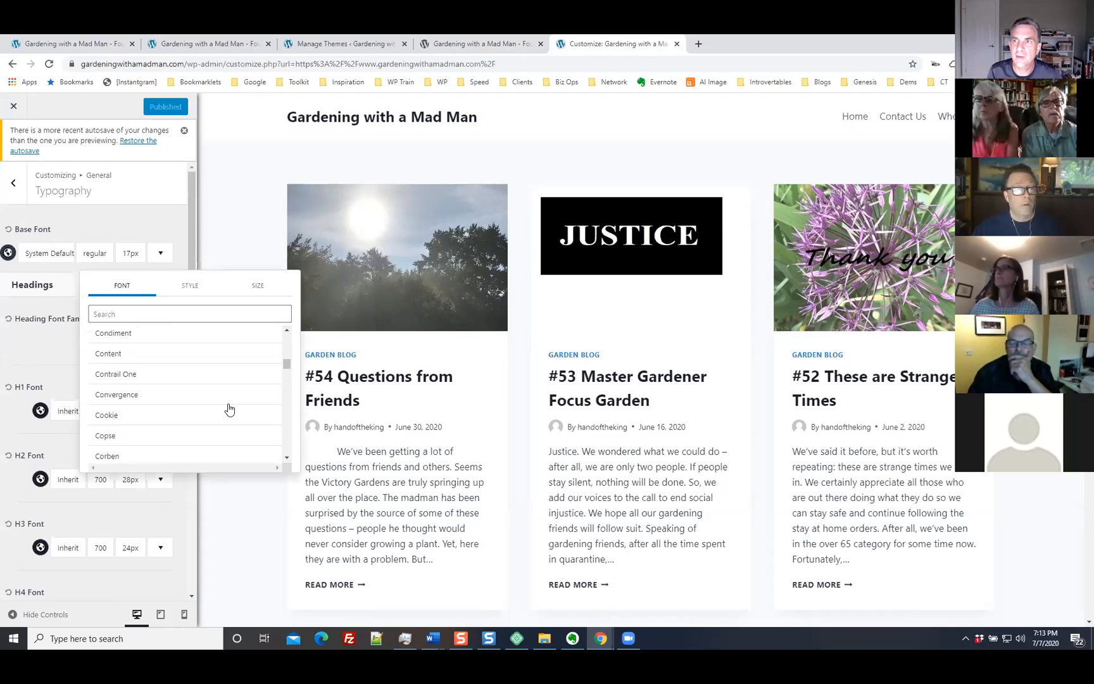
{"action": "scroll", "coordinate": [230, 409], "scroll_direction": "up", "scroll_amount": 4}
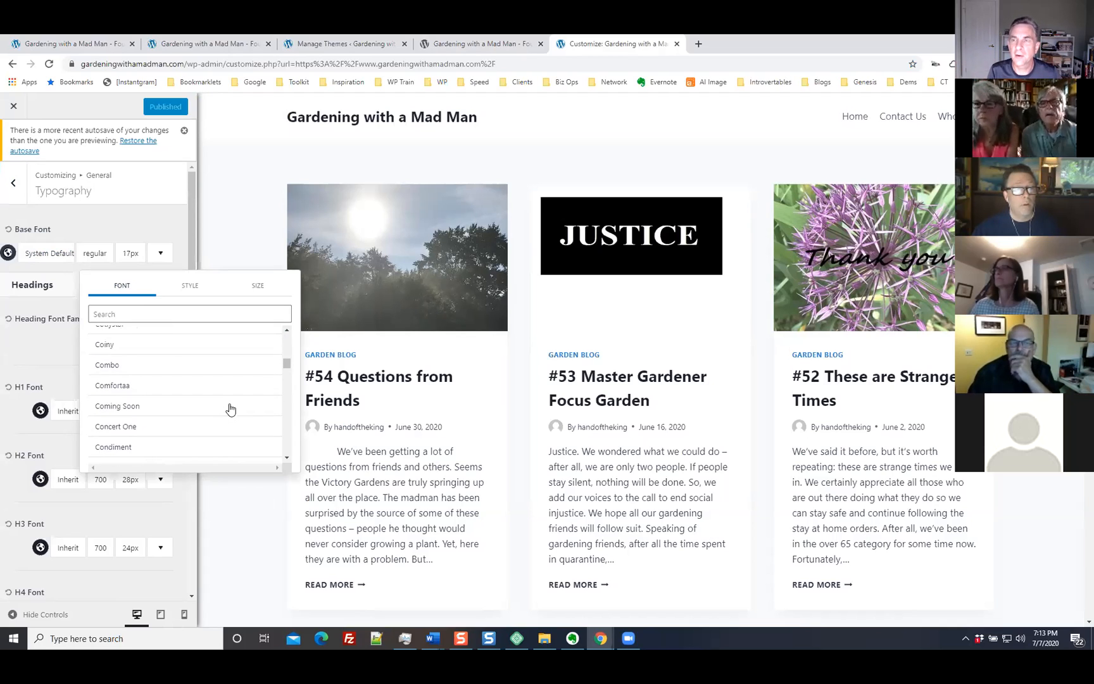
{"action": "scroll", "coordinate": [231, 410], "scroll_direction": "up", "scroll_amount": 3}
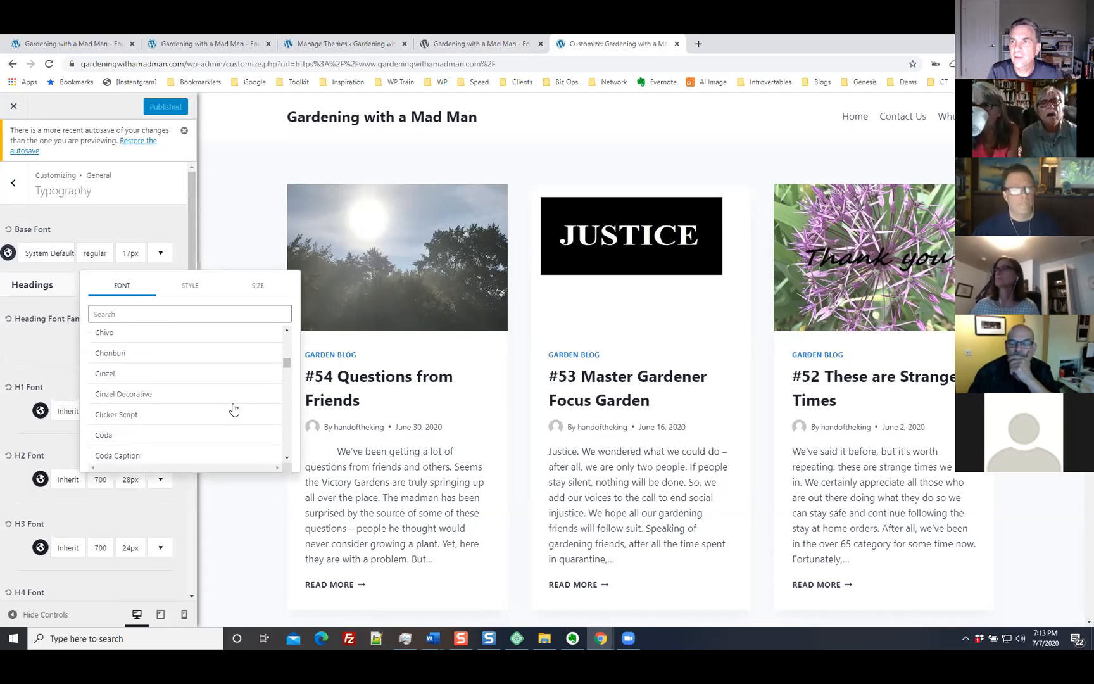
{"action": "scroll", "coordinate": [233, 409], "scroll_direction": "up", "scroll_amount": 3}
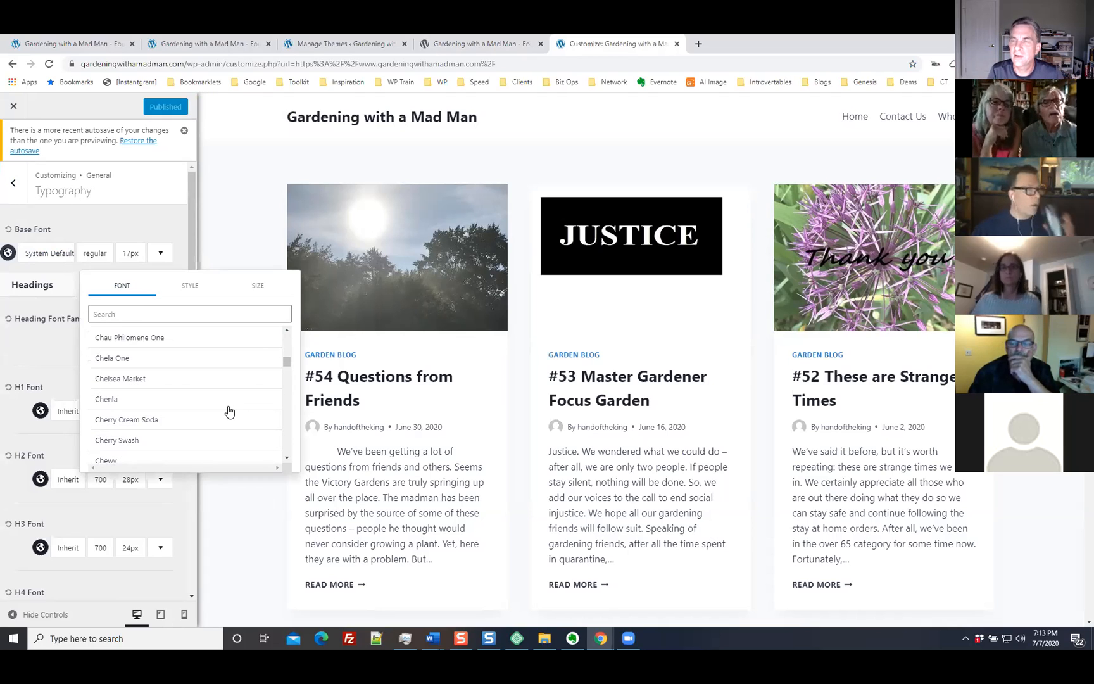
{"action": "scroll", "coordinate": [229, 412], "scroll_direction": "up", "scroll_amount": 3}
{"action": "scroll", "coordinate": [230, 411], "scroll_direction": "up", "scroll_amount": 2}
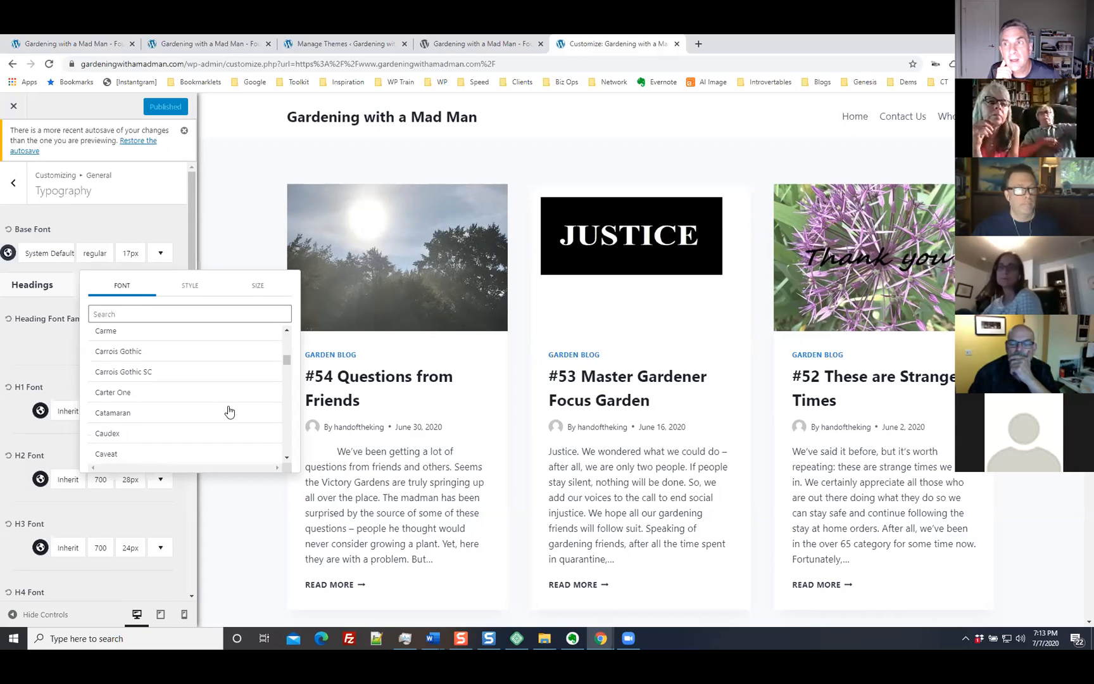
{"action": "scroll", "coordinate": [229, 411], "scroll_direction": "down", "scroll_amount": 2}
{"action": "scroll", "coordinate": [229, 411], "scroll_direction": "up", "scroll_amount": 2}
{"action": "scroll", "coordinate": [229, 411], "scroll_direction": "down", "scroll_amount": 7}
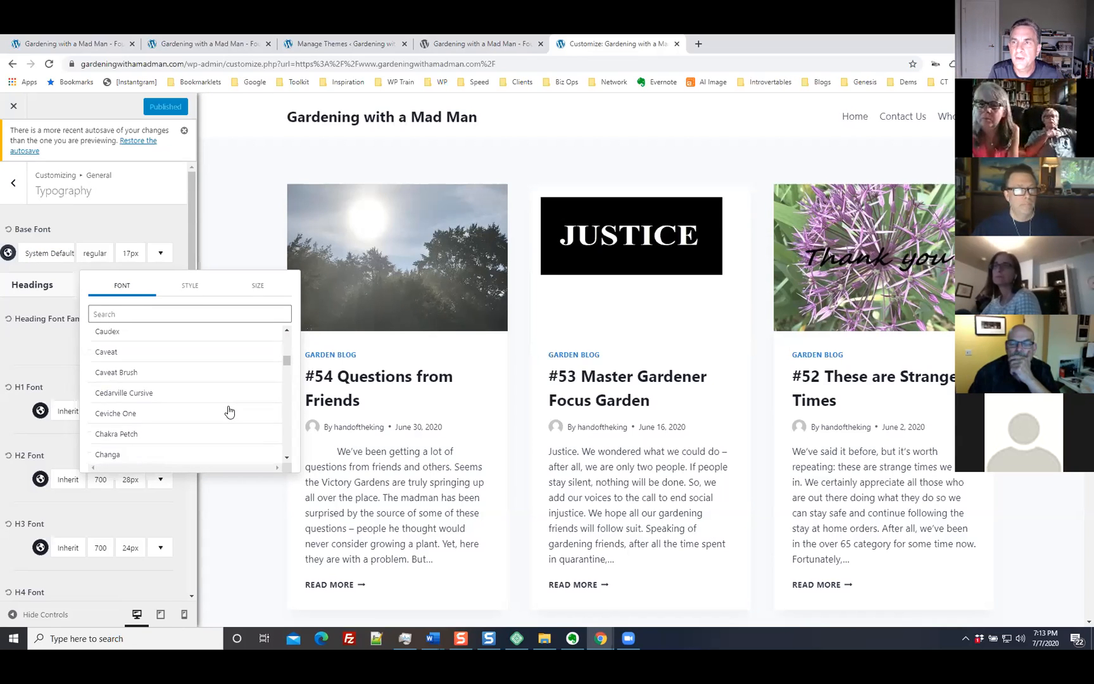
{"action": "scroll", "coordinate": [229, 411], "scroll_direction": "down", "scroll_amount": 4}
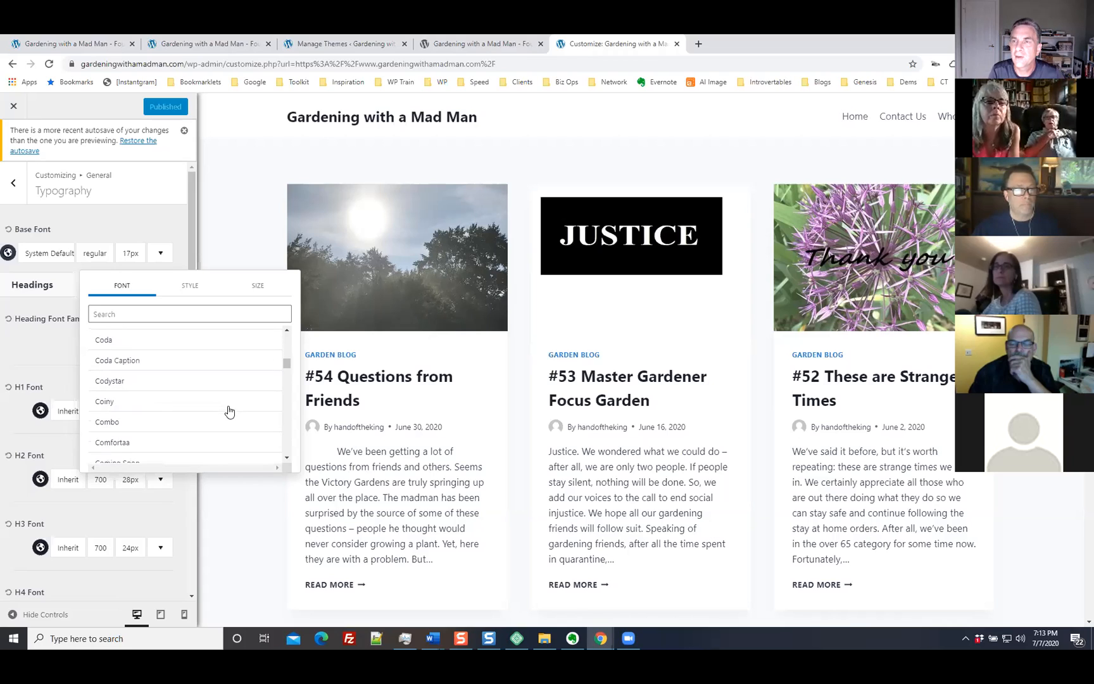
{"action": "scroll", "coordinate": [231, 412], "scroll_direction": "down", "scroll_amount": 3}
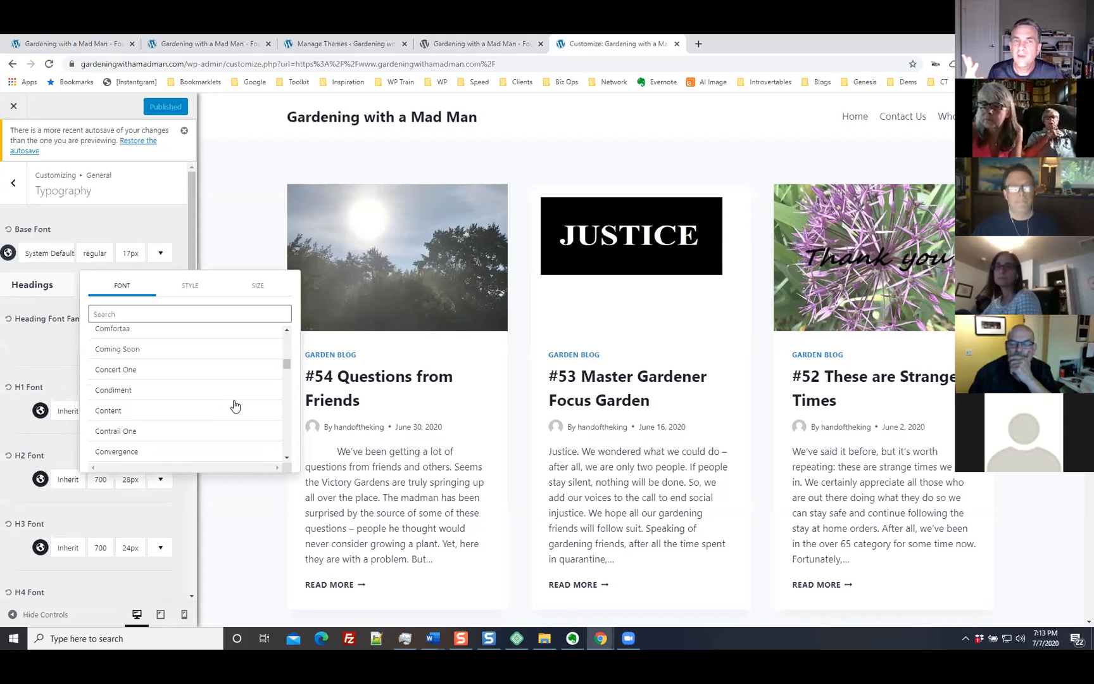
{"action": "scroll", "coordinate": [234, 409], "scroll_direction": "down", "scroll_amount": 6}
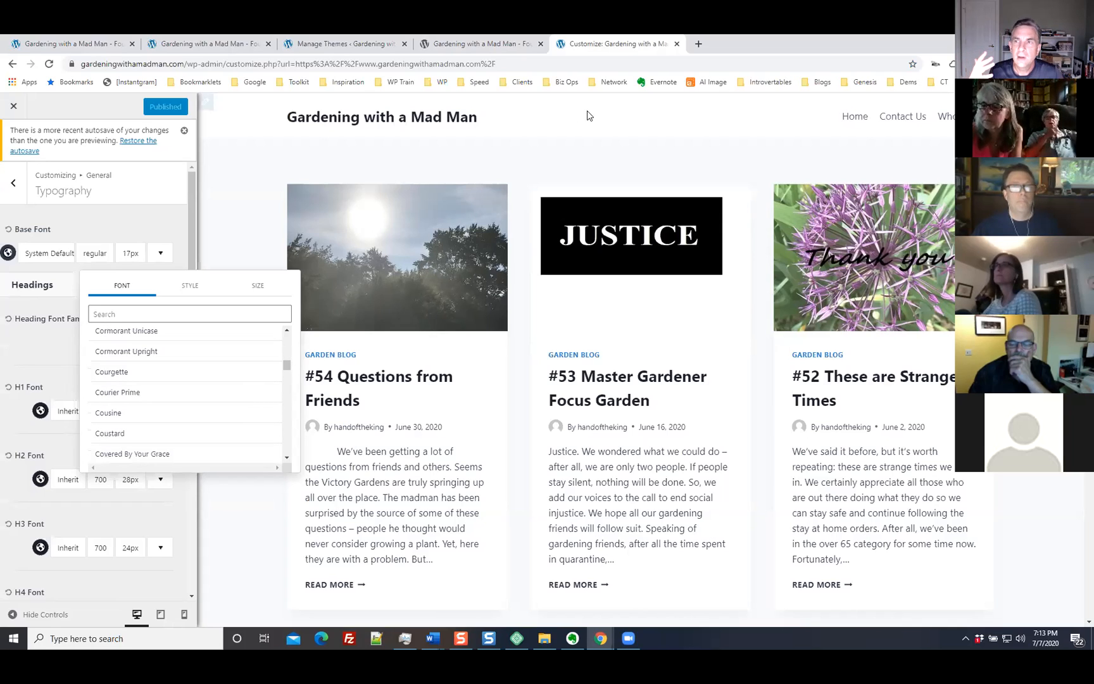
Step: Open fonts.google.com in a new browser tab and look over the font families offered
{"action": "left_click", "coordinate": [698, 44]}
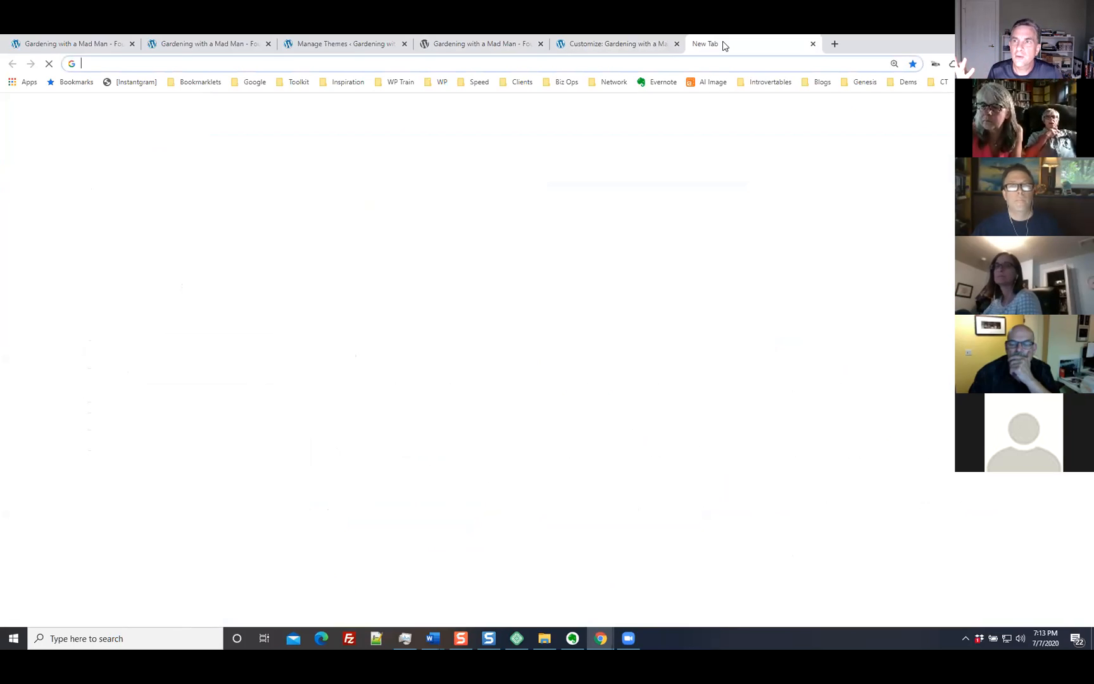
{"action": "type", "text": "fonts"}
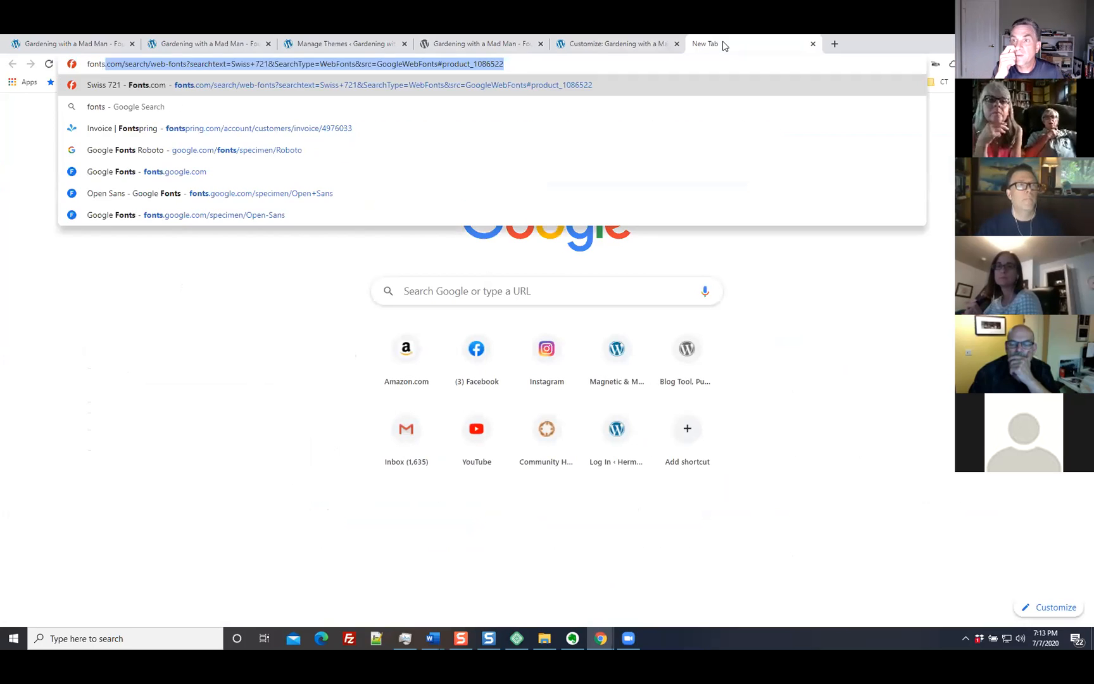
{"action": "type", "text": ".google.com"}
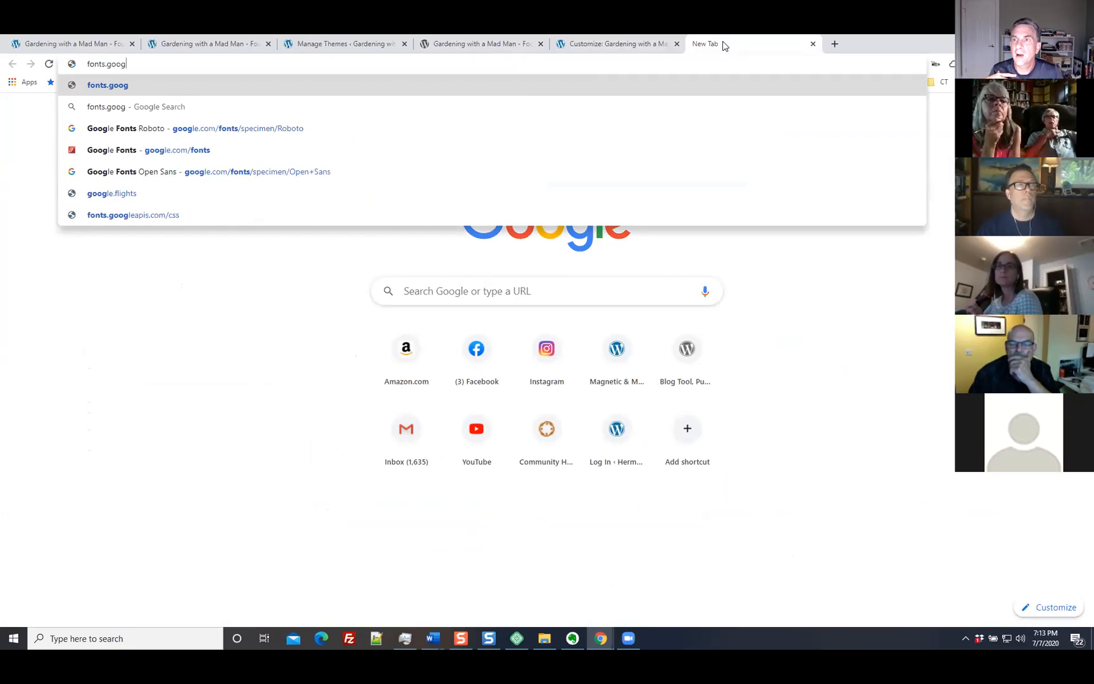
{"action": "key", "text": "Return"}
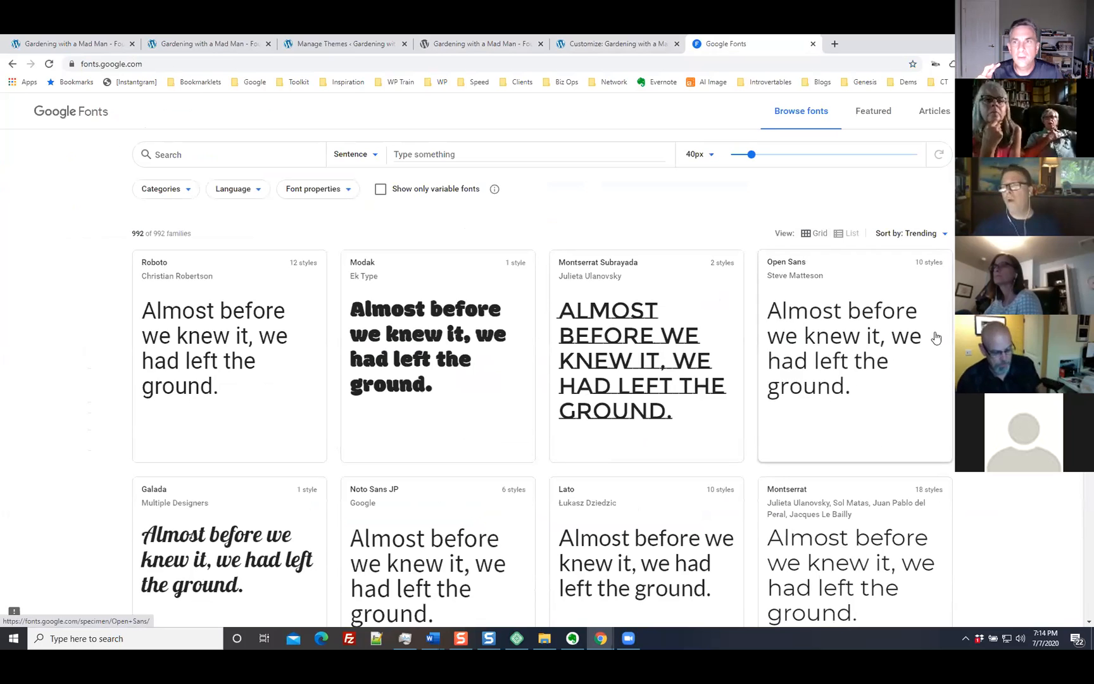
{"action": "scroll", "coordinate": [873, 343], "scroll_direction": "down", "scroll_amount": 1}
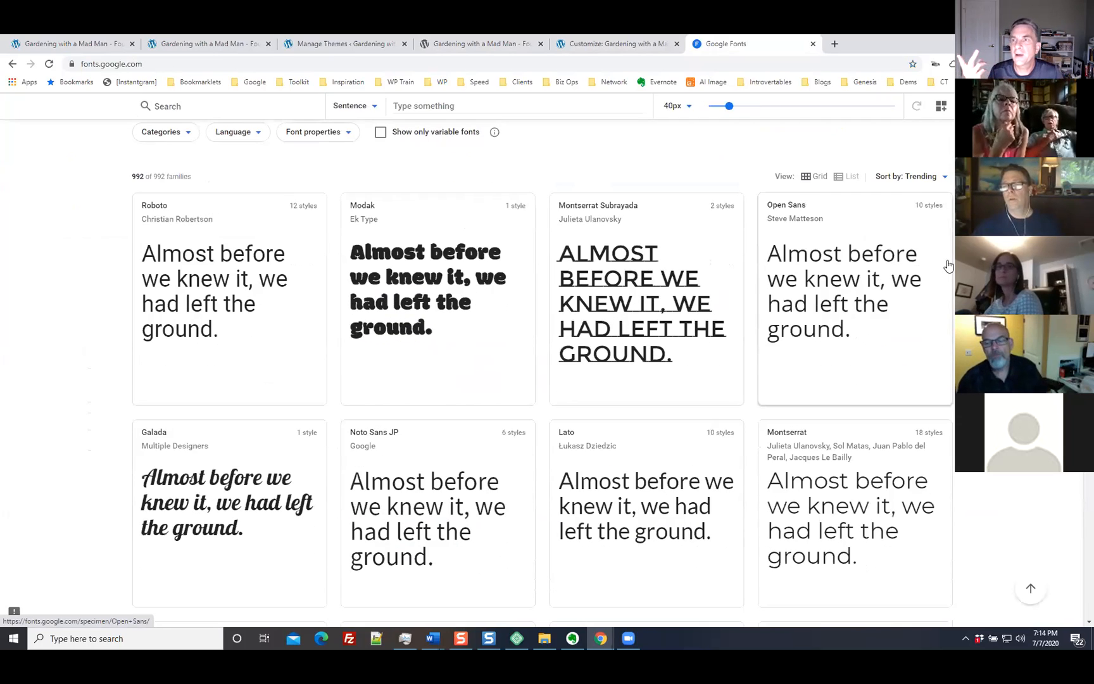
Step: Open the Roboto family's page and examine its styles, glyphs and description
{"action": "left_click", "coordinate": [161, 303]}
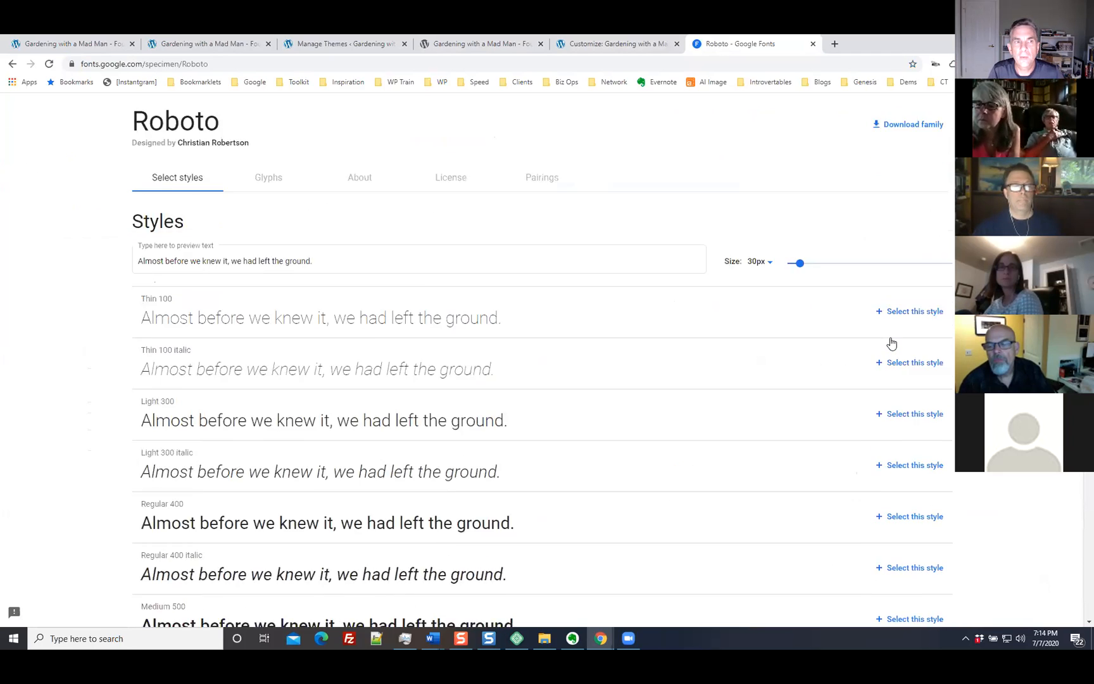
{"action": "scroll", "coordinate": [892, 346], "scroll_direction": "down", "scroll_amount": 2}
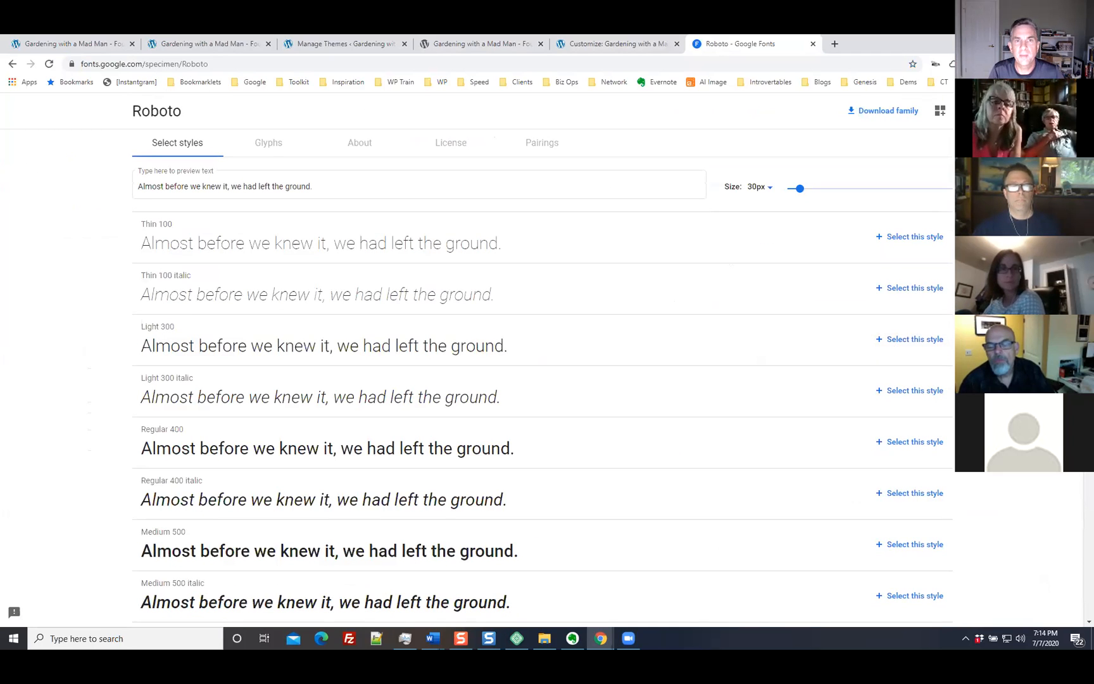
{"action": "scroll", "coordinate": [542, 390], "scroll_direction": "down", "scroll_amount": 14}
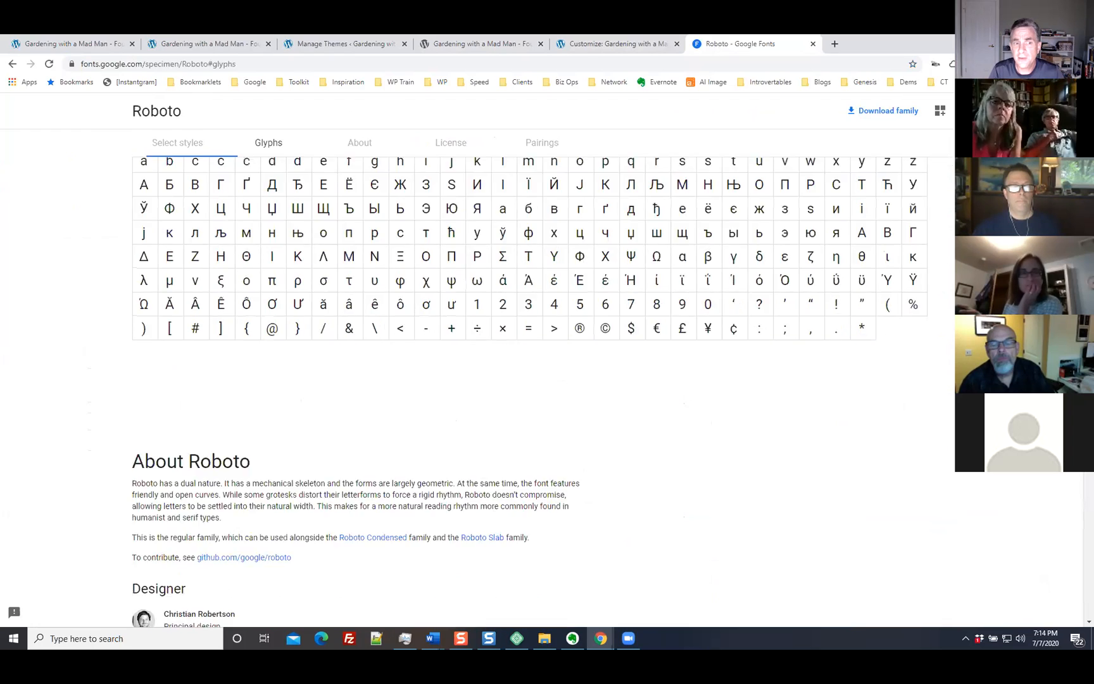
Step: Examine the Roboto family's license terms and its popular font pairings
{"action": "scroll", "coordinate": [542, 390], "scroll_direction": "down", "scroll_amount": 9}
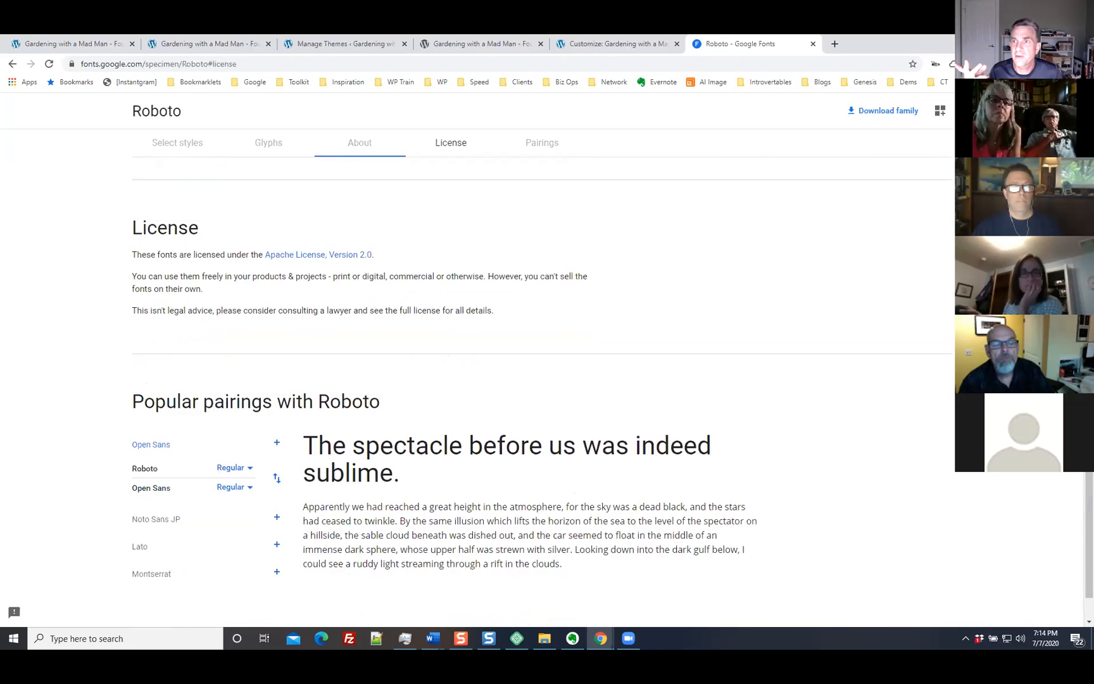
{"action": "scroll", "coordinate": [542, 391], "scroll_direction": "down", "scroll_amount": 2}
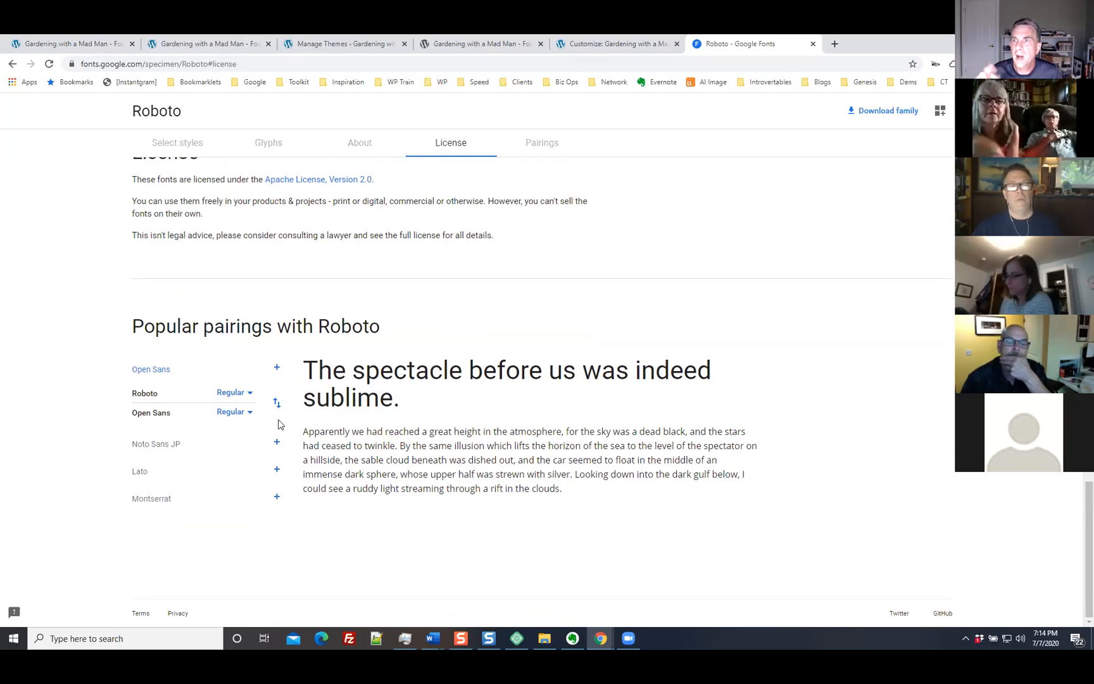
{"action": "scroll", "coordinate": [728, 307], "scroll_direction": "up", "scroll_amount": 12}
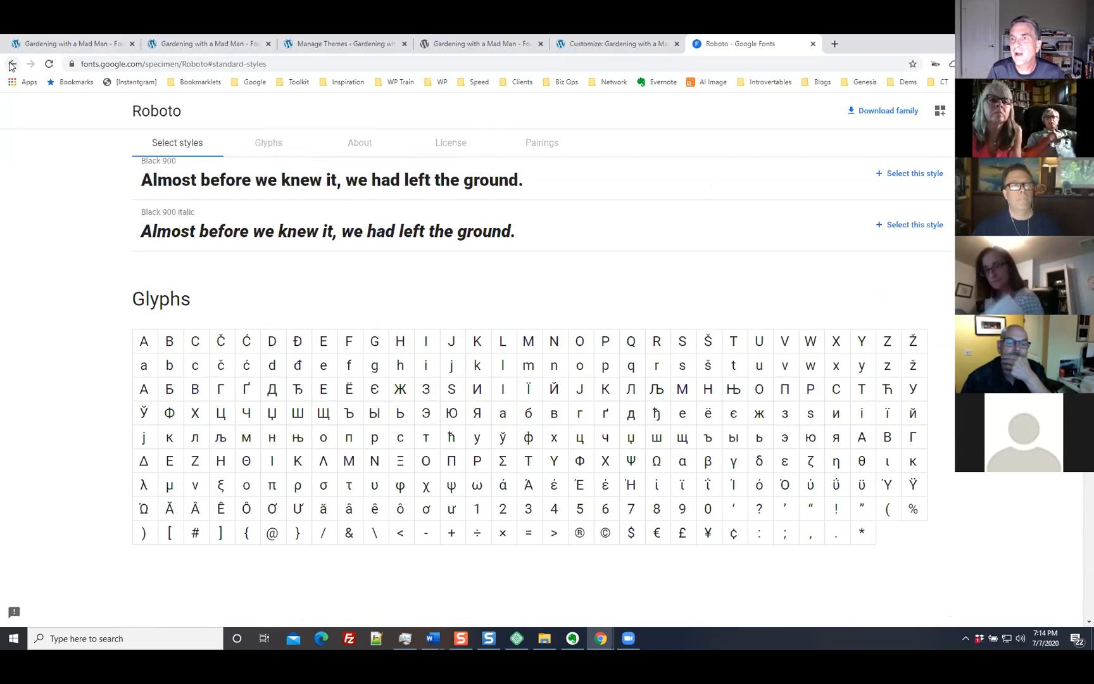
Step: Return to the Kadence typography settings and set the base font family to Open Sans
{"action": "left_click", "coordinate": [595, 42]}
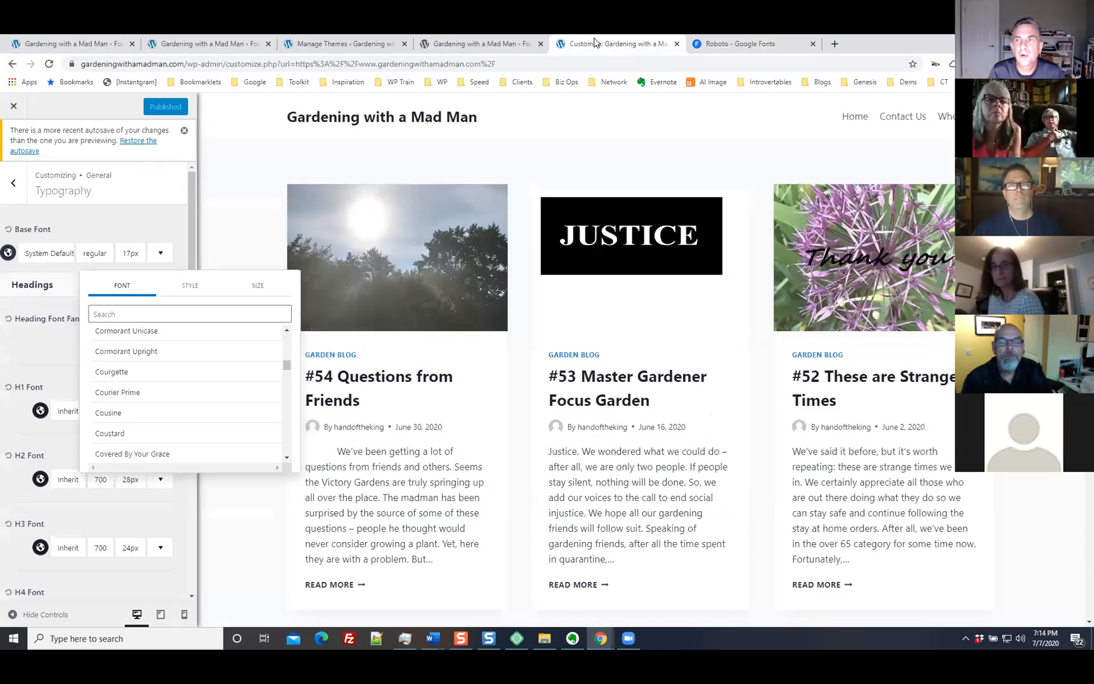
{"action": "left_click", "coordinate": [124, 223]}
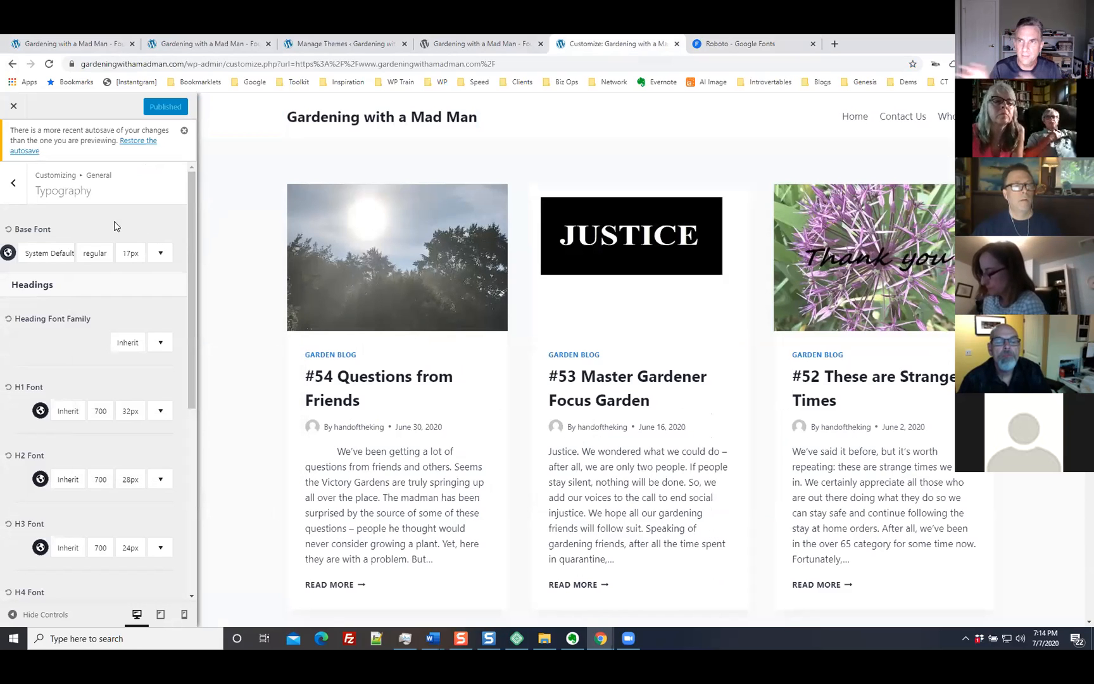
{"action": "left_click", "coordinate": [48, 254]}
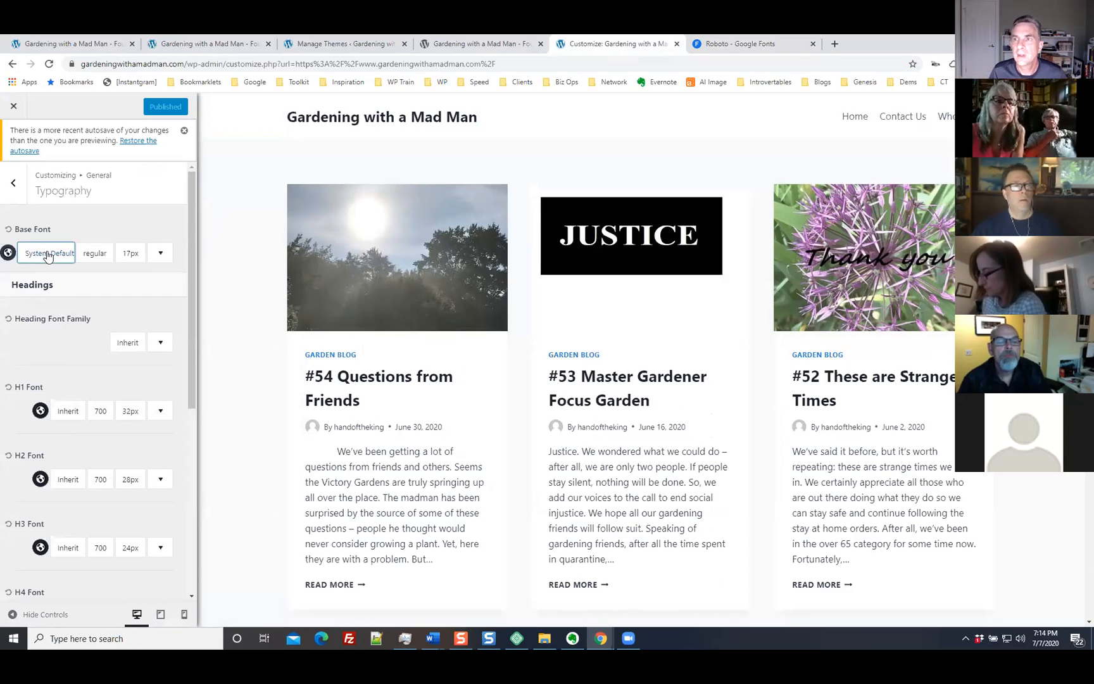
{"action": "left_click_drag", "start_coordinate": [286, 340], "coordinate": [295, 418]}
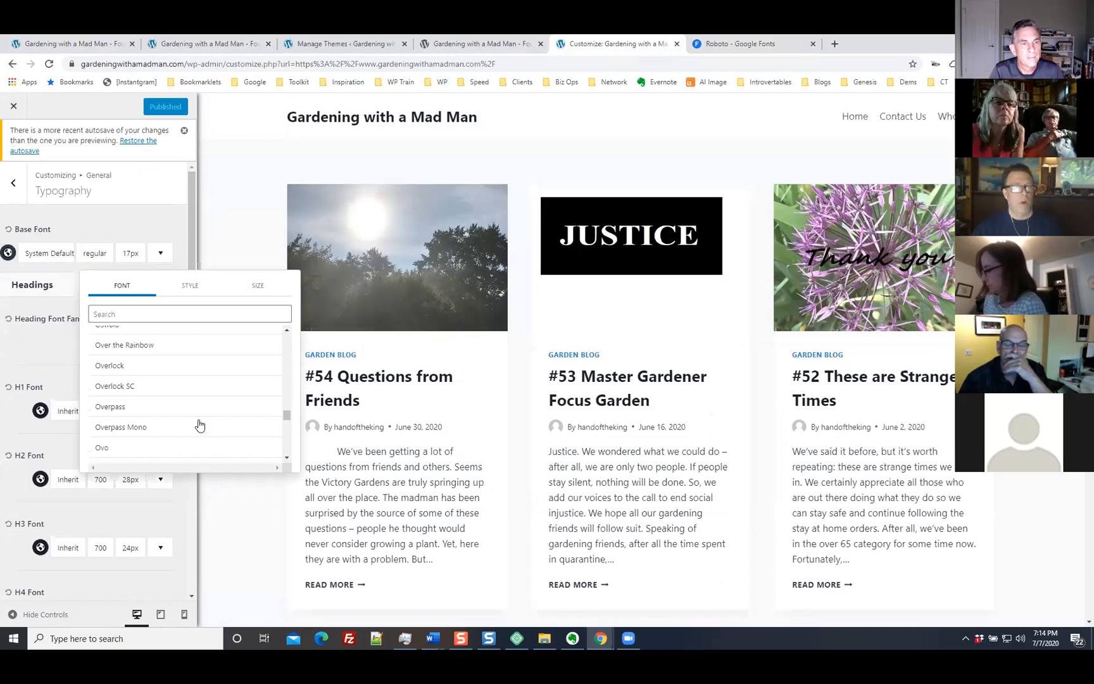
{"action": "scroll", "coordinate": [199, 425], "scroll_direction": "down", "scroll_amount": 1}
{"action": "scroll", "coordinate": [198, 426], "scroll_direction": "down", "scroll_amount": 1}
{"action": "scroll", "coordinate": [198, 425], "scroll_direction": "up", "scroll_amount": 4}
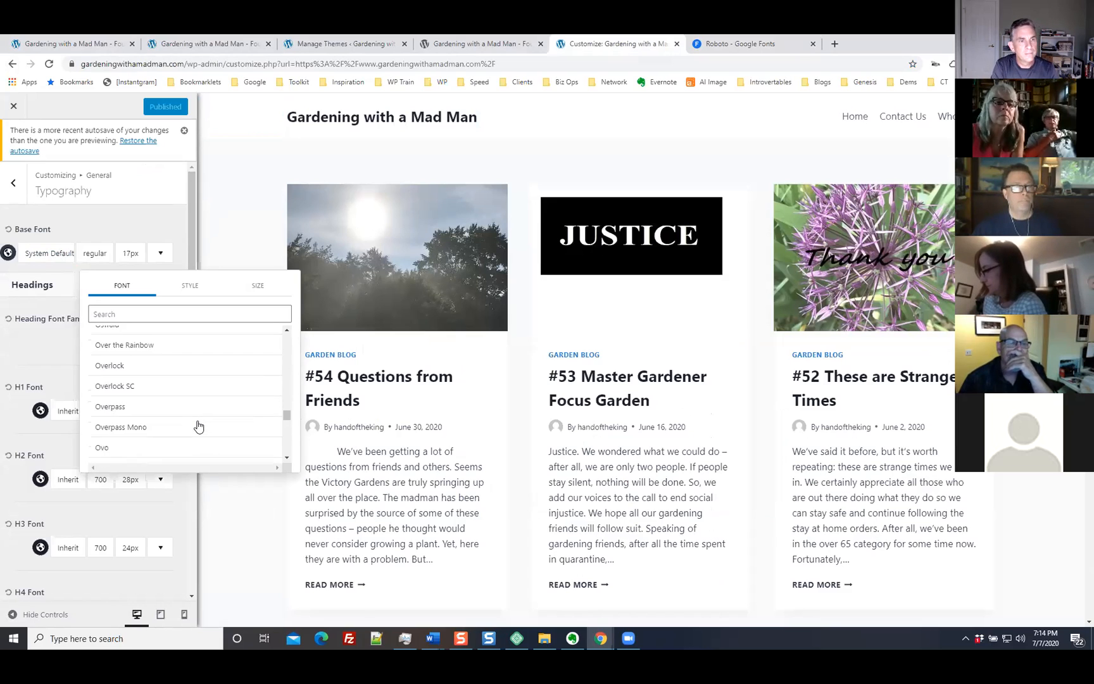
{"action": "scroll", "coordinate": [198, 425], "scroll_direction": "up", "scroll_amount": 1}
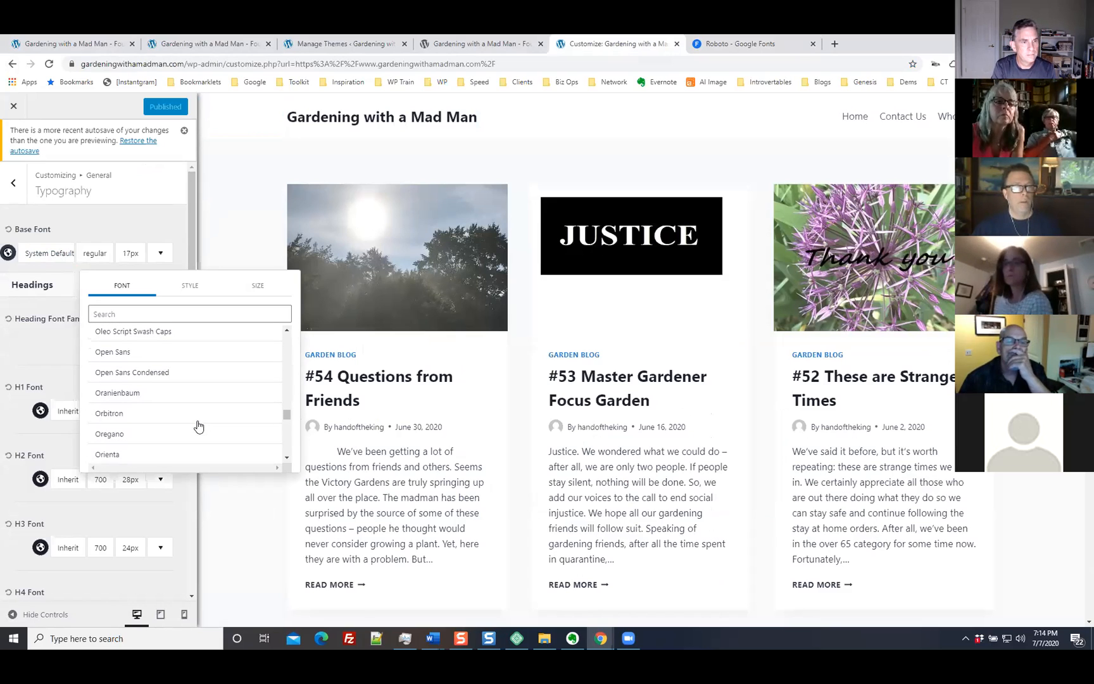
{"action": "left_click", "coordinate": [122, 354]}
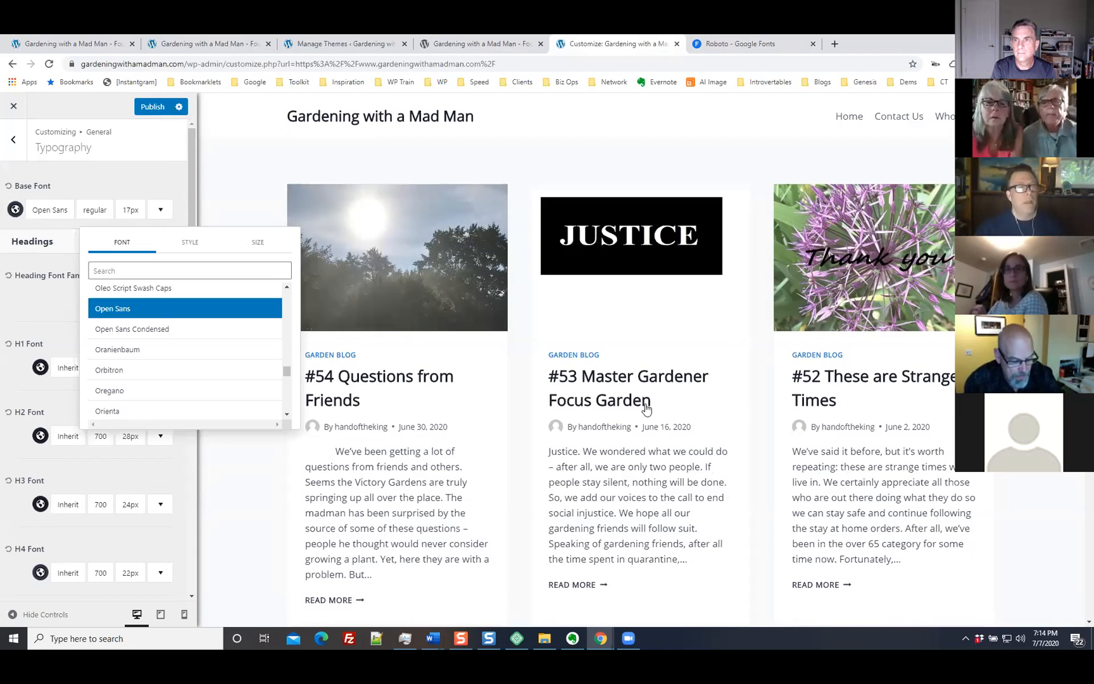
Step: Try Tangerine as the base font and switch the family back to Open Sans
{"action": "left_click_drag", "start_coordinate": [289, 373], "coordinate": [312, 401]}
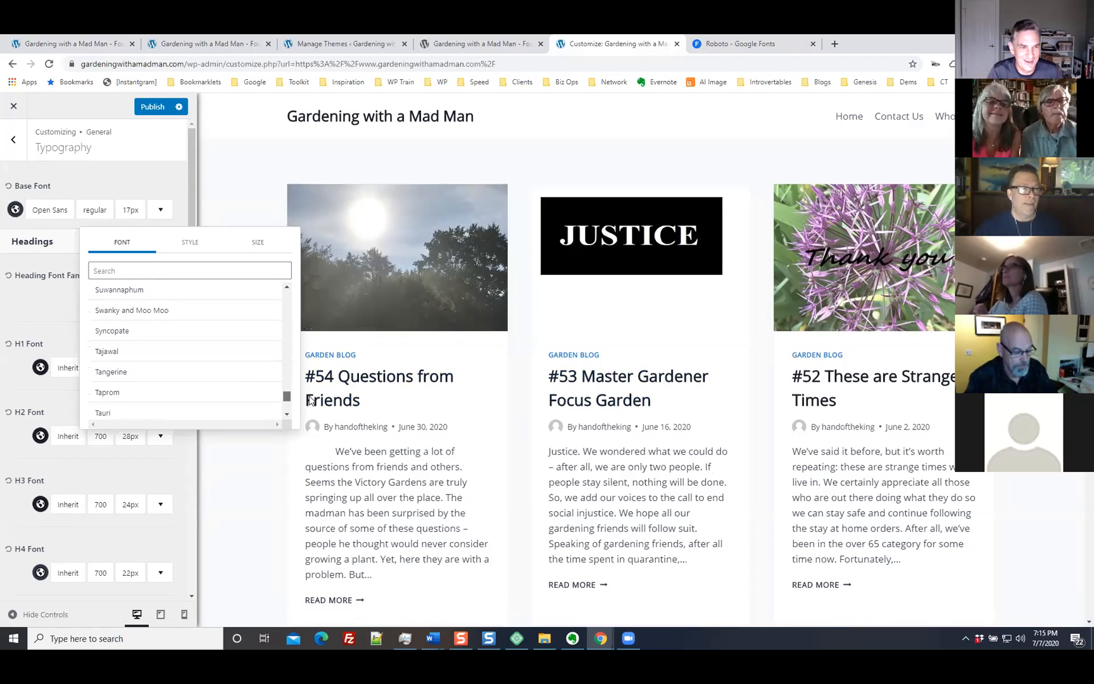
{"action": "left_click", "coordinate": [142, 377]}
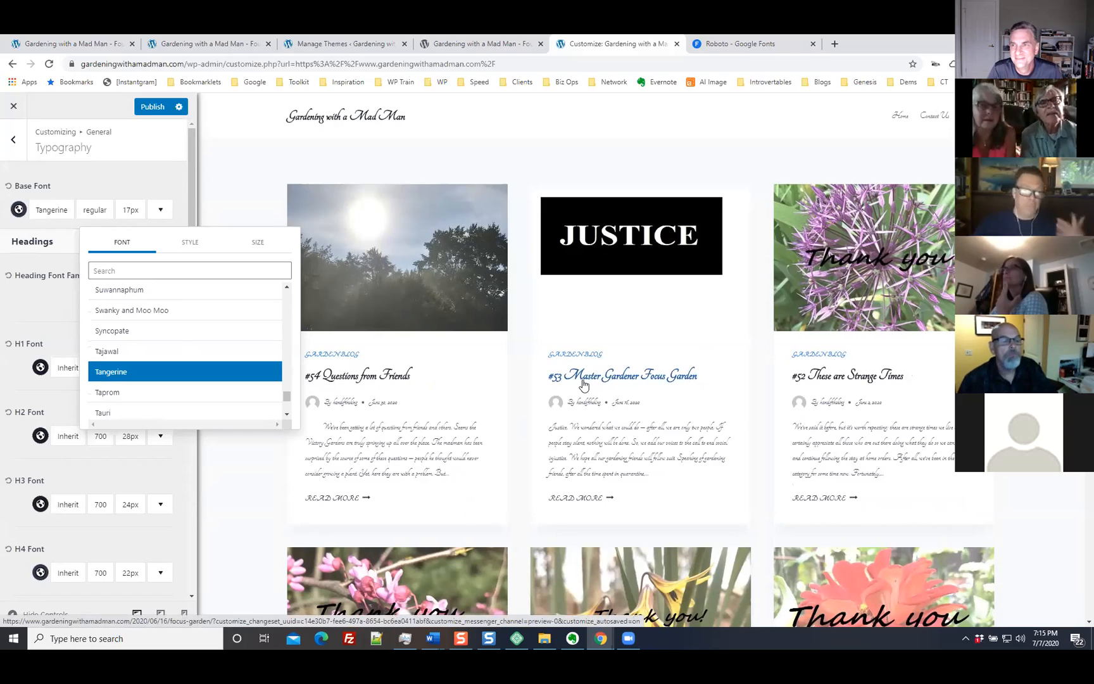
{"action": "left_click_drag", "start_coordinate": [289, 399], "coordinate": [299, 375]}
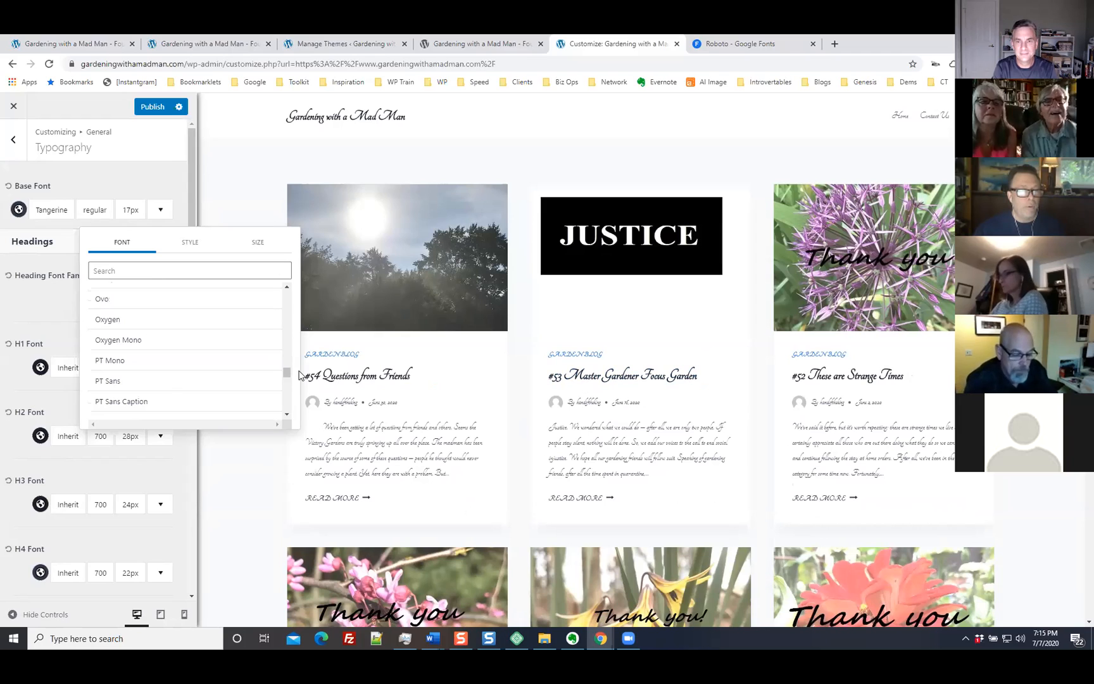
{"action": "scroll", "coordinate": [234, 325], "scroll_direction": "up", "scroll_amount": 2}
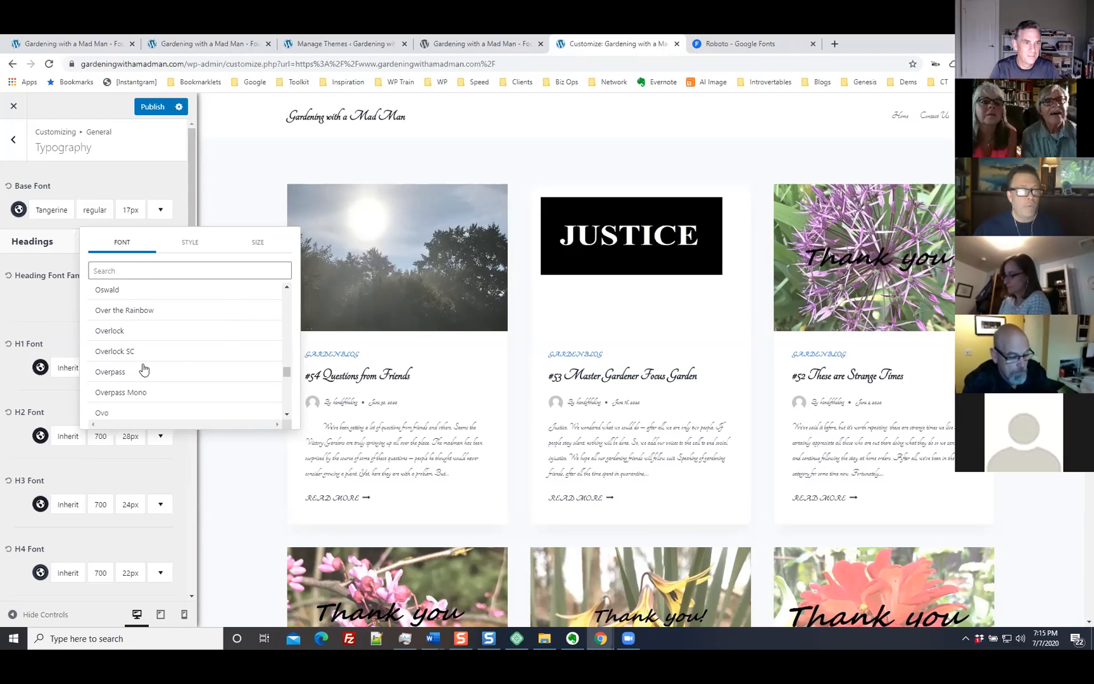
{"action": "scroll", "coordinate": [150, 323], "scroll_direction": "up", "scroll_amount": 1}
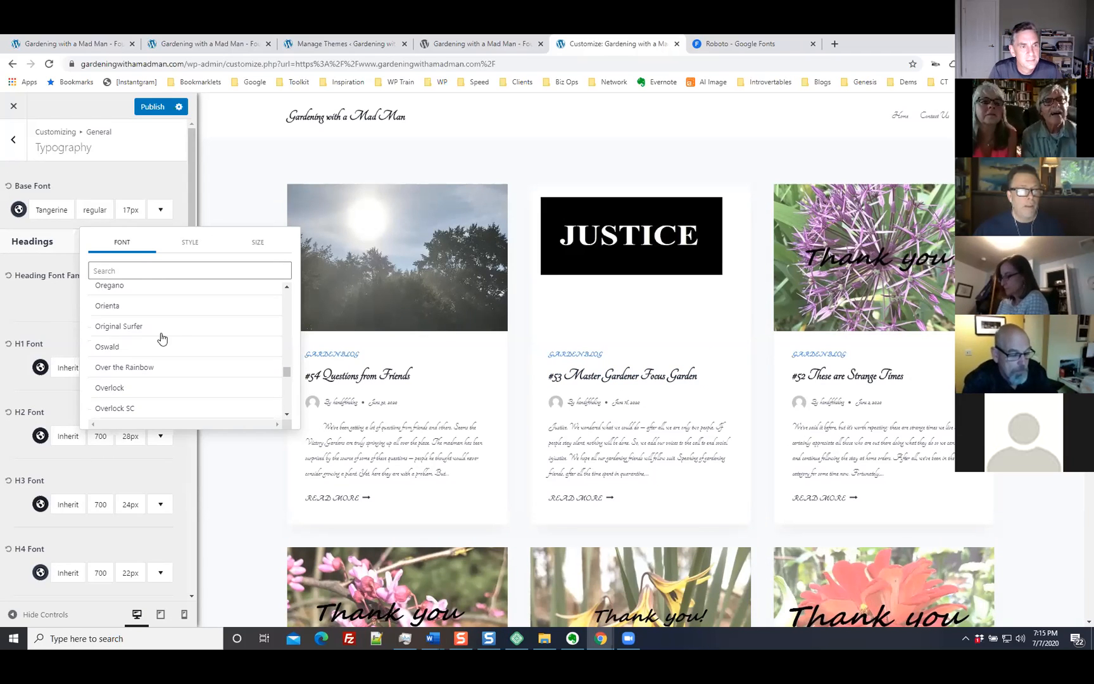
{"action": "scroll", "coordinate": [159, 339], "scroll_direction": "up", "scroll_amount": 2}
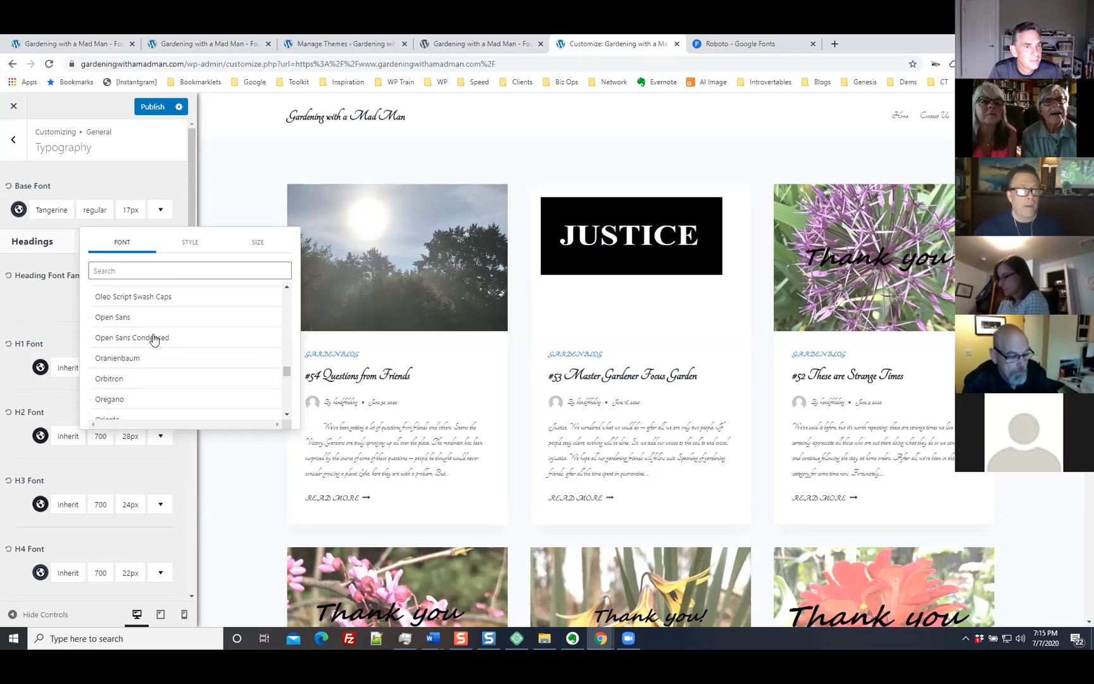
{"action": "left_click", "coordinate": [128, 321]}
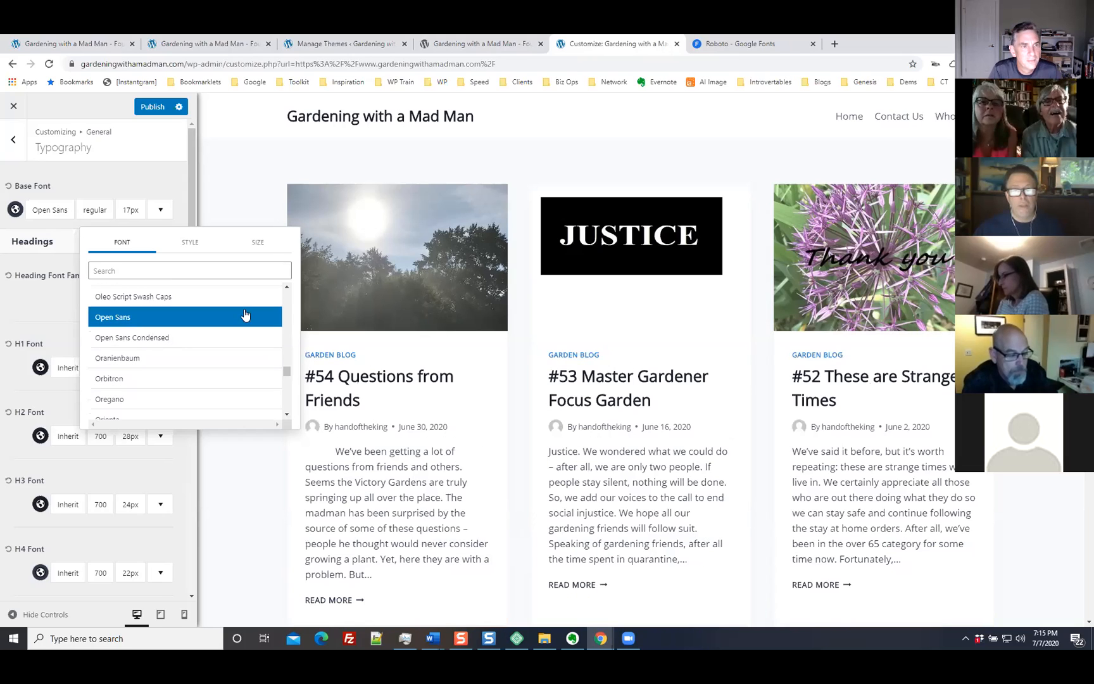
{"action": "left_click", "coordinate": [36, 320]}
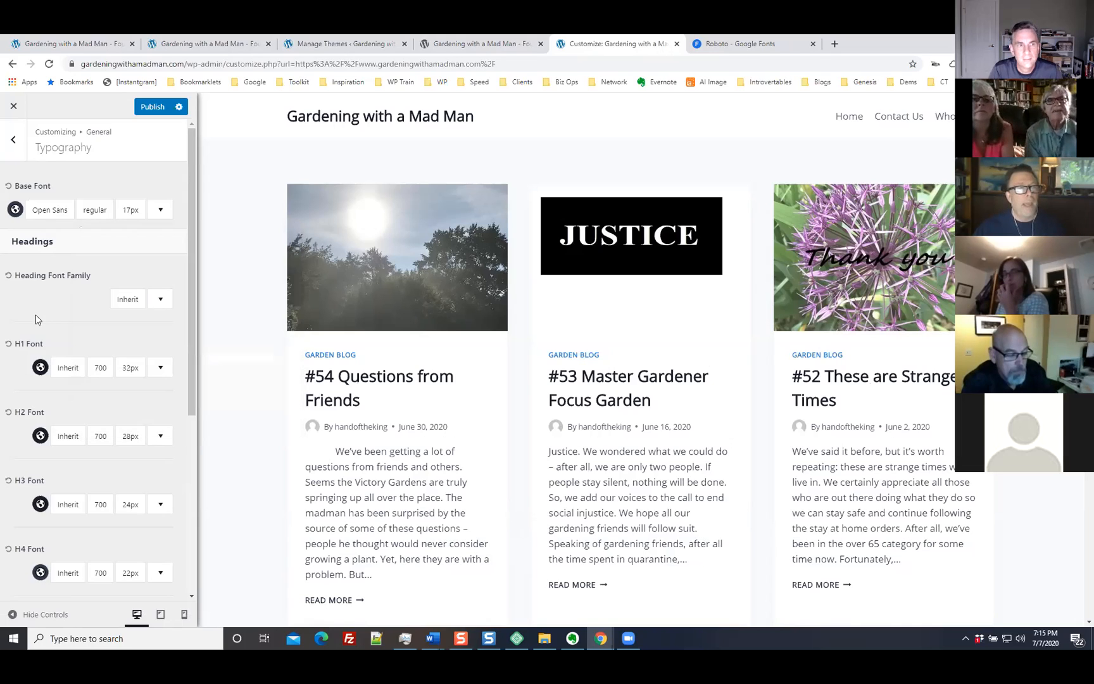
Step: Review the base font's size settings, including font size, line height, letter spacing and transform
{"action": "left_click", "coordinate": [44, 213]}
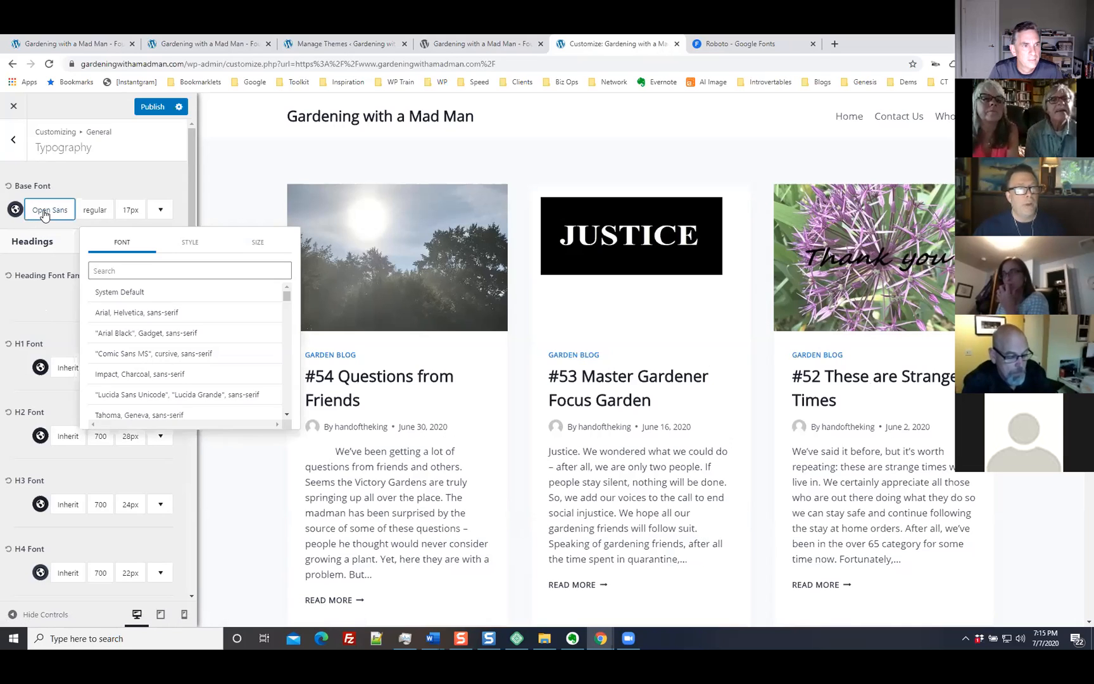
{"action": "left_click", "coordinate": [131, 216]}
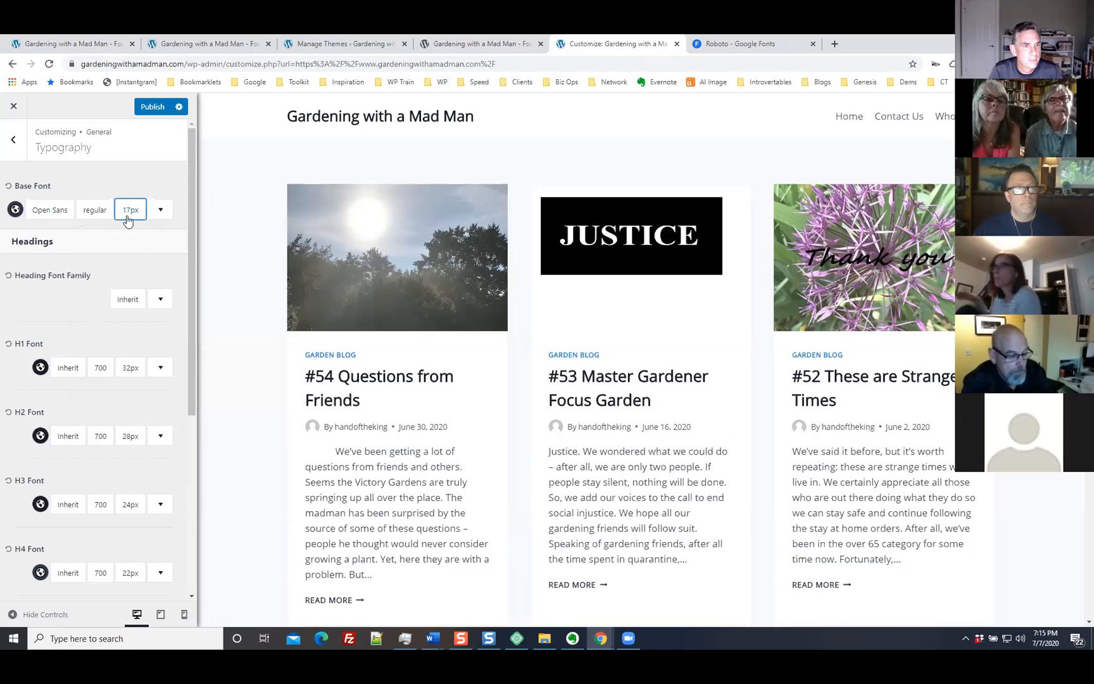
{"action": "left_click", "coordinate": [131, 216]}
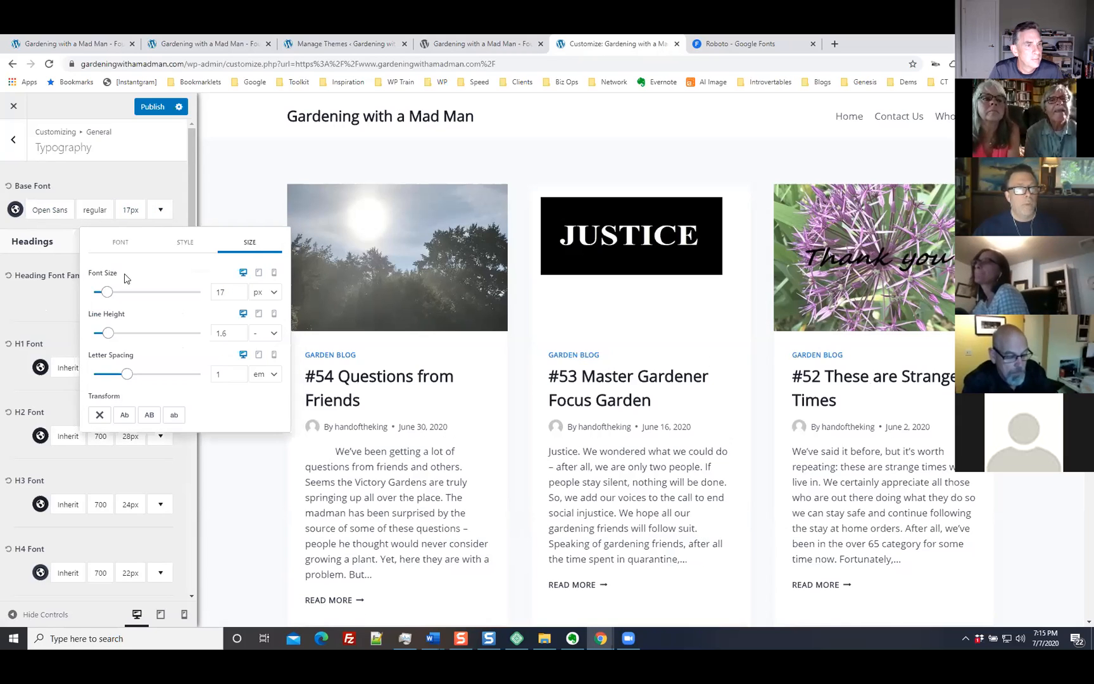
{"action": "mouse_move", "coordinate": [110, 298]}
{"action": "left_mouse_down"}
{"action": "mouse_move", "coordinate": [122, 296]}
{"action": "mouse_move", "coordinate": [124, 306]}
{"action": "mouse_move", "coordinate": [100, 305]}
{"action": "mouse_move", "coordinate": [112, 304]}
{"action": "left_mouse_up"}
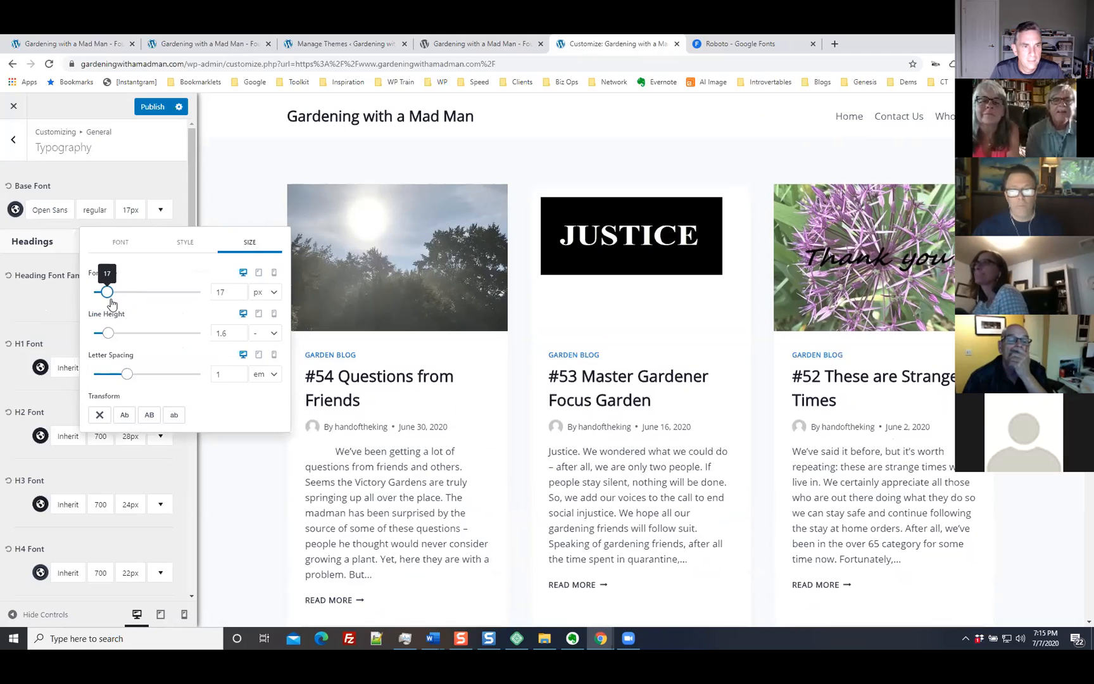
{"action": "left_click", "coordinate": [238, 293]}
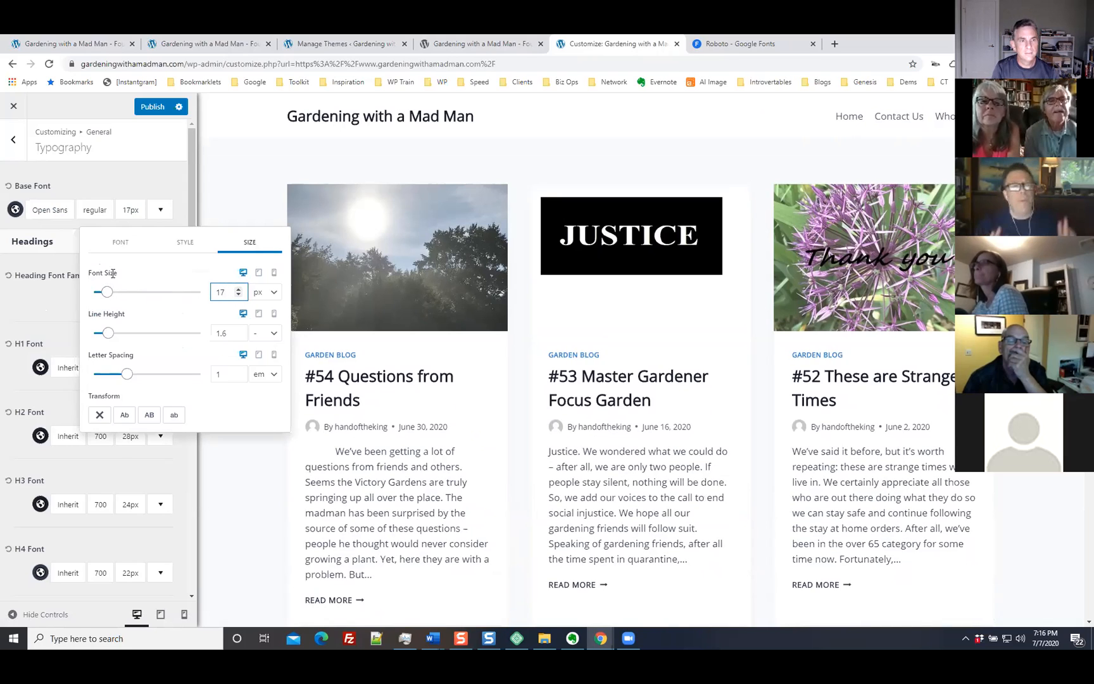
{"action": "left_click", "coordinate": [88, 180]}
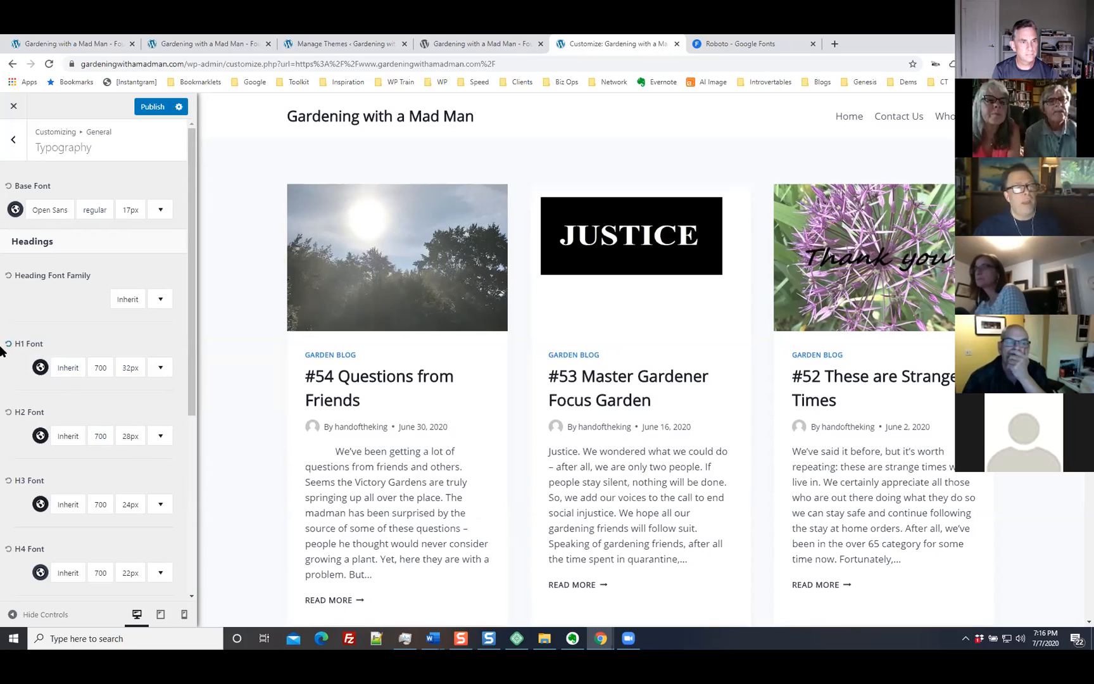
Step: Search the H1 font families for "robot" and set the H1 font to Roboto
{"action": "scroll", "coordinate": [127, 512], "scroll_direction": "down", "scroll_amount": 1}
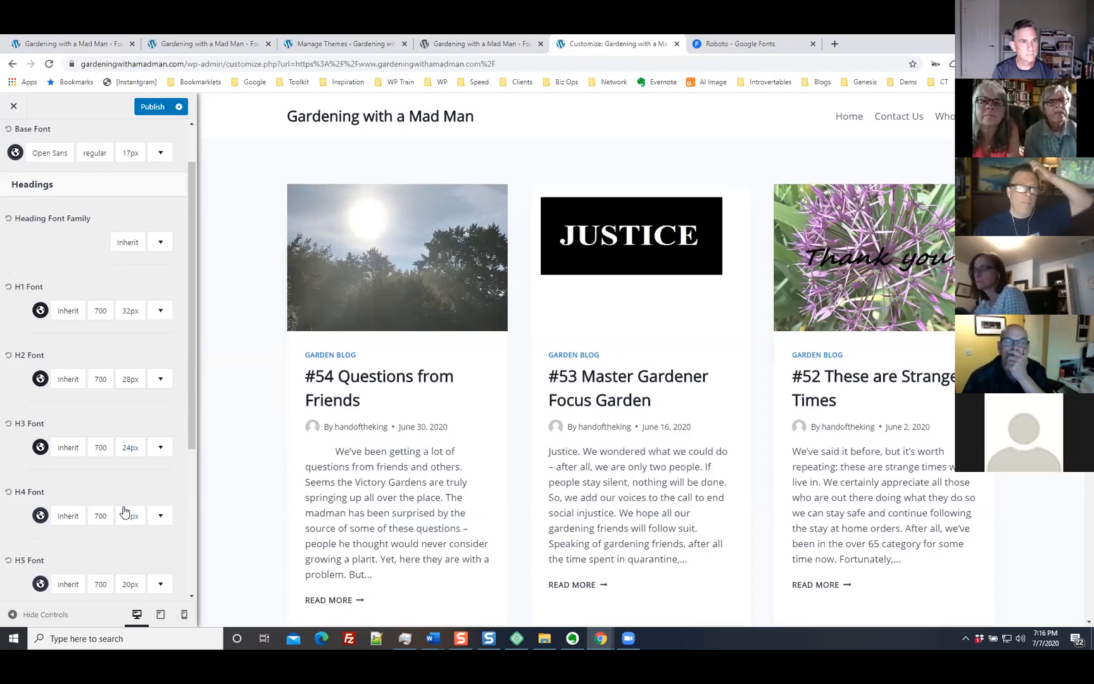
{"action": "left_click", "coordinate": [66, 310]}
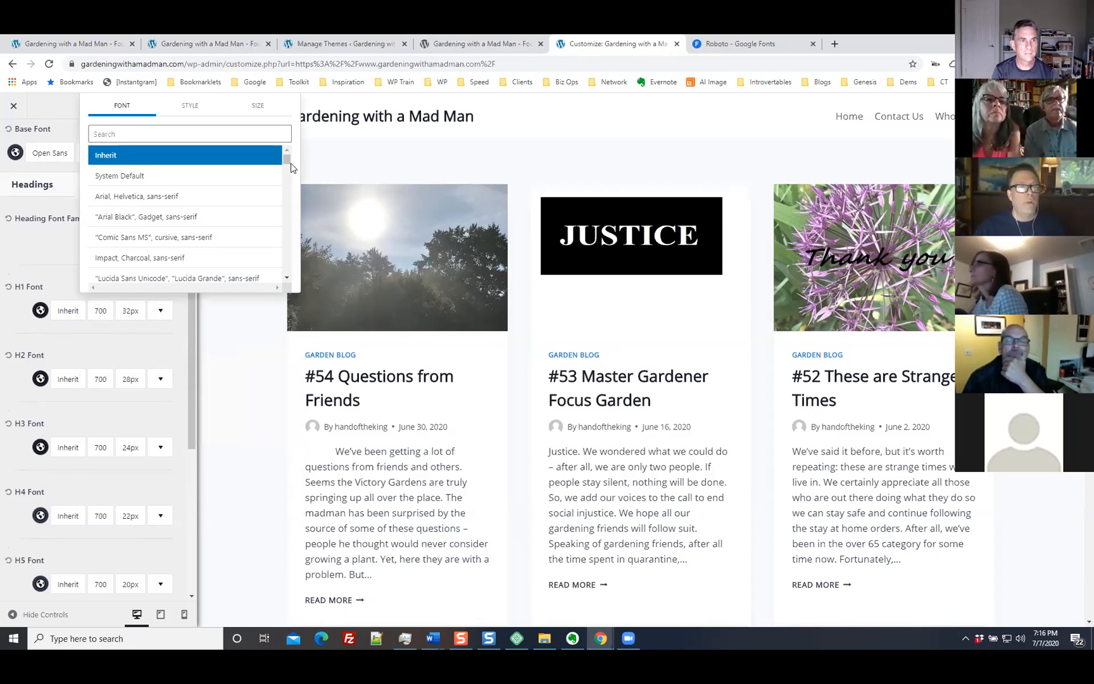
{"action": "left_click_drag", "start_coordinate": [290, 162], "coordinate": [291, 185]}
{"action": "left_click", "coordinate": [184, 130]}
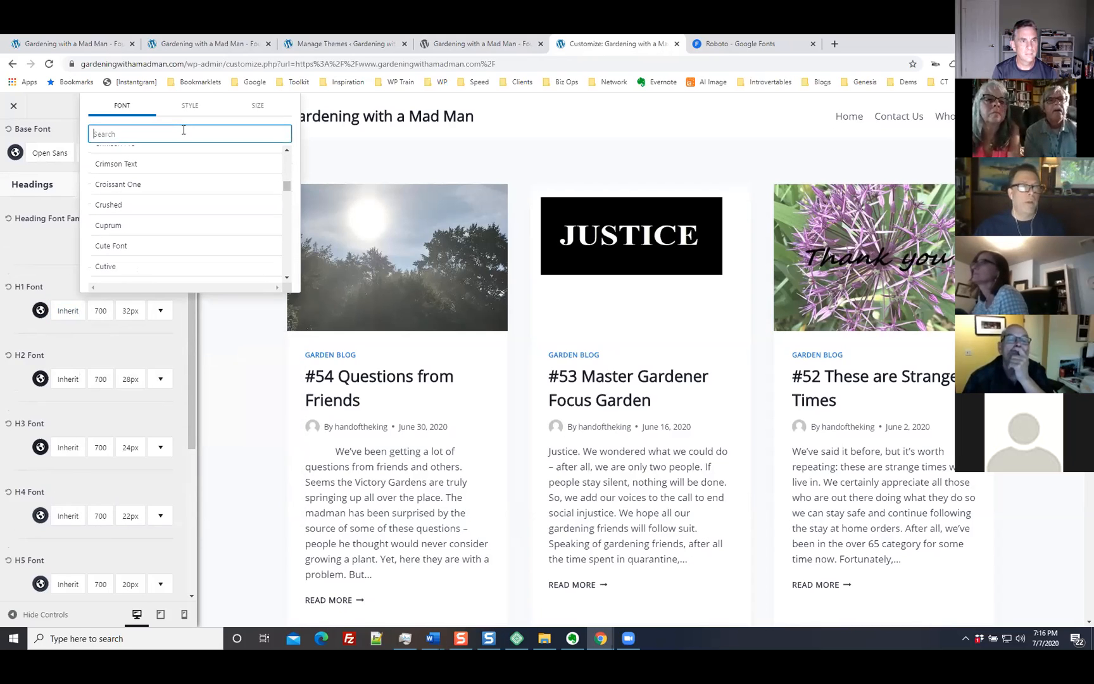
{"action": "type", "text": "robot"}
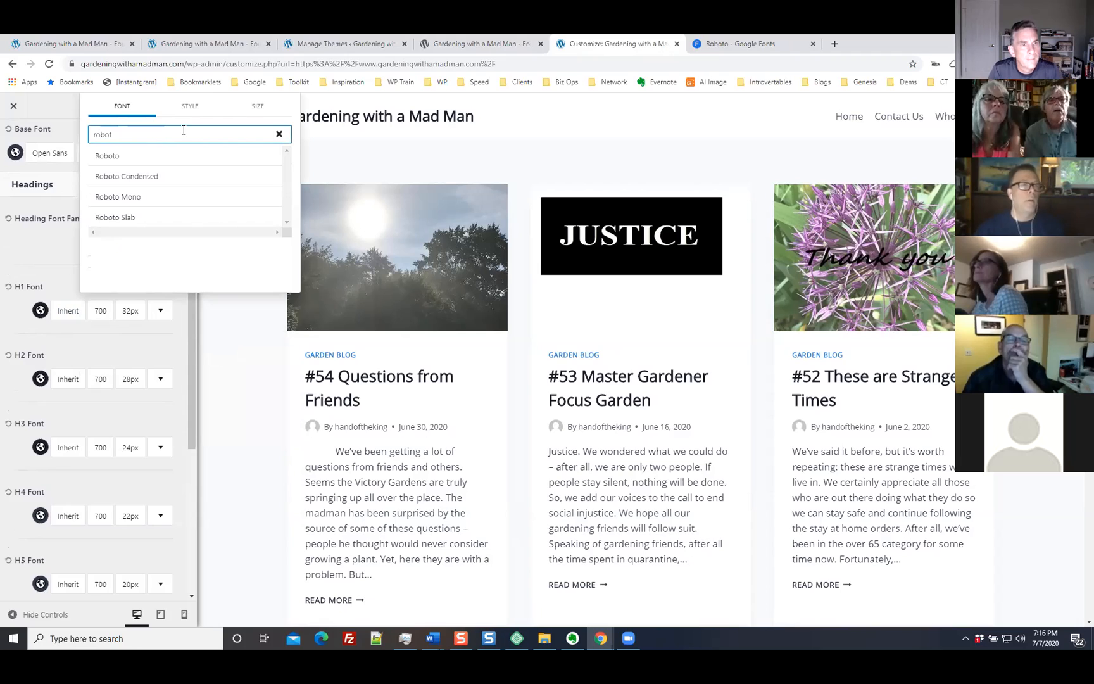
{"action": "left_click", "coordinate": [121, 157]}
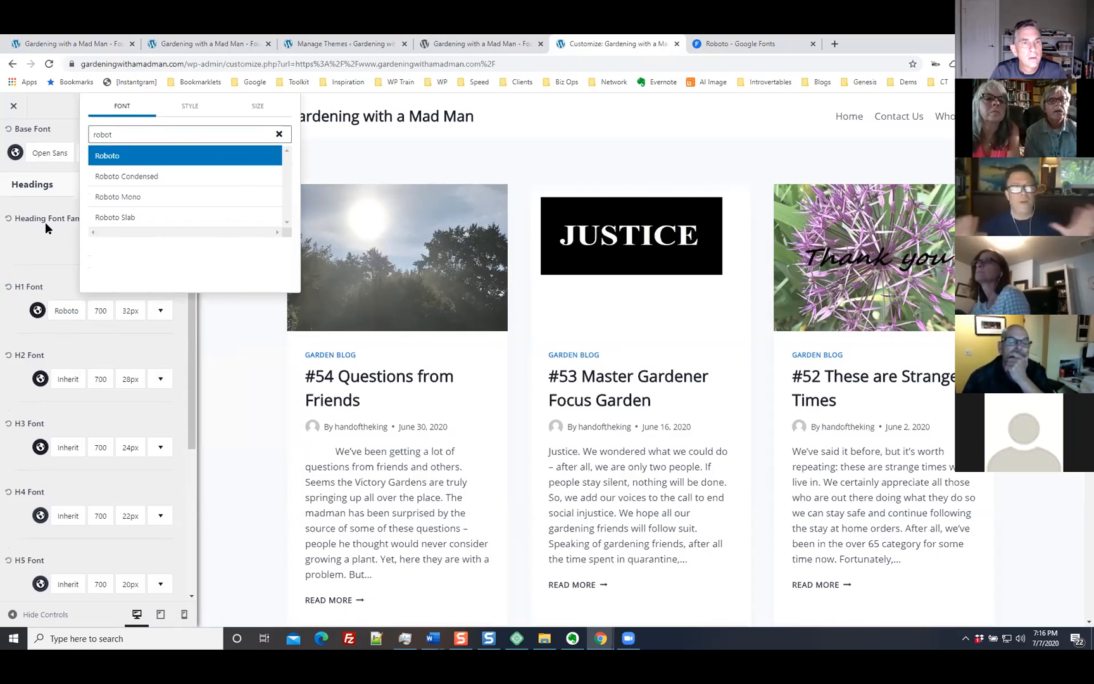
Step: Clear the font search and browse the full H1 family list down to the Roboto entries
{"action": "left_click", "coordinate": [279, 134]}
{"action": "left_click_drag", "start_coordinate": [288, 168], "coordinate": [279, 243]}
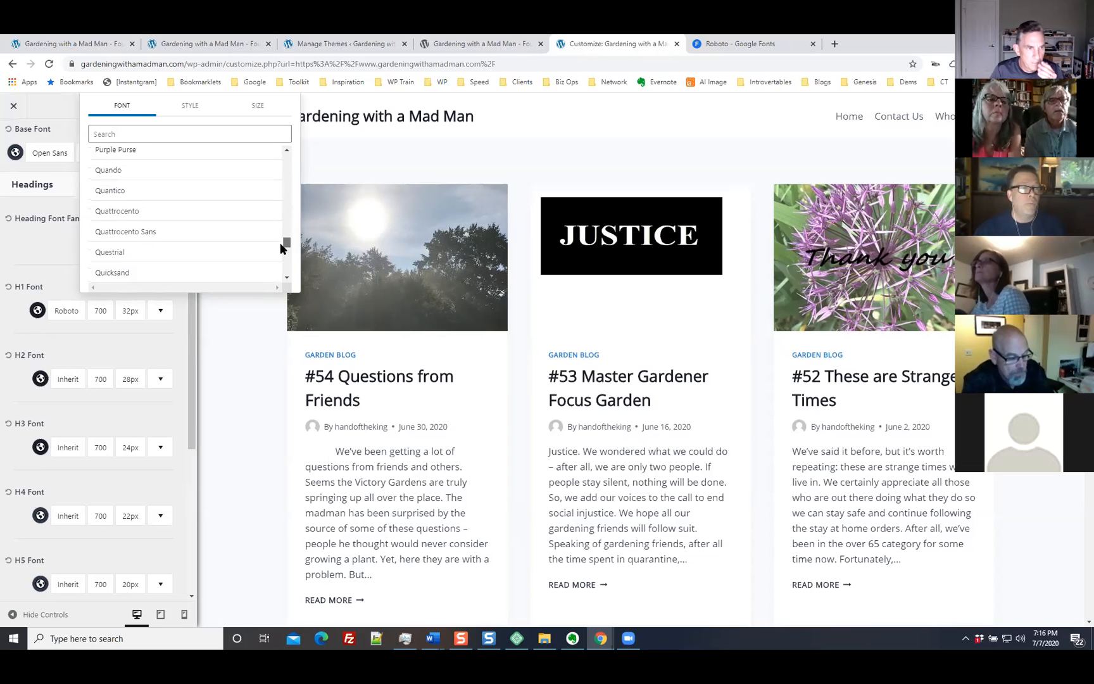
{"action": "scroll", "coordinate": [288, 272], "scroll_direction": "down", "scroll_amount": 4}
{"action": "scroll", "coordinate": [288, 267], "scroll_direction": "down", "scroll_amount": 2}
{"action": "scroll", "coordinate": [284, 270], "scroll_direction": "down", "scroll_amount": 6}
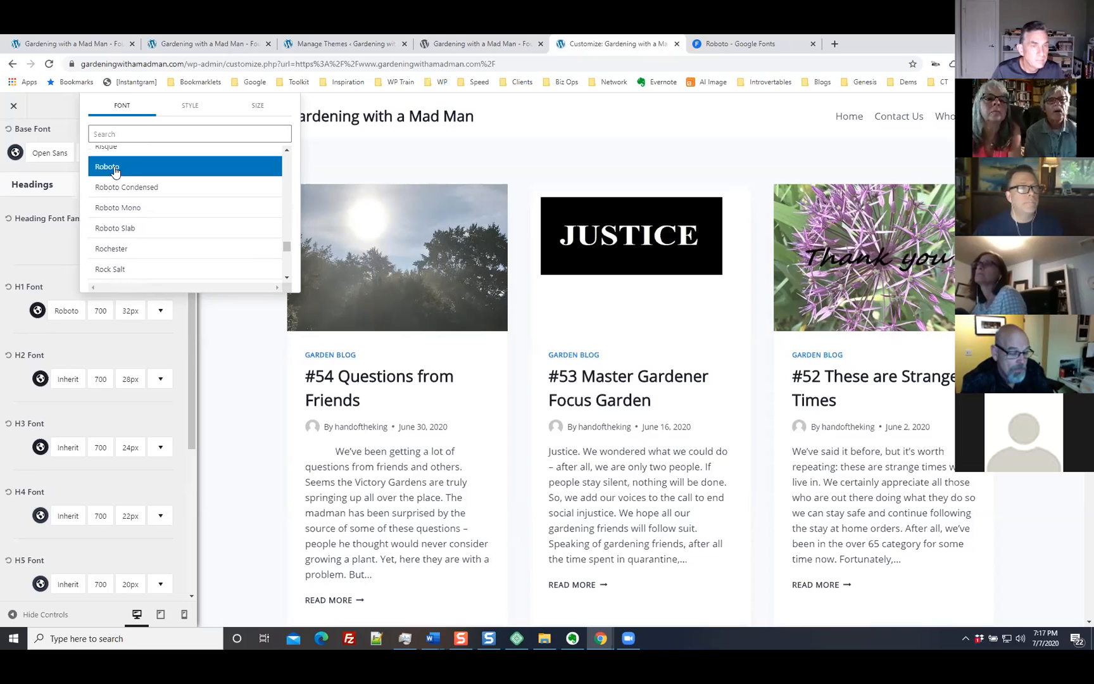
{"action": "left_click", "coordinate": [45, 248]}
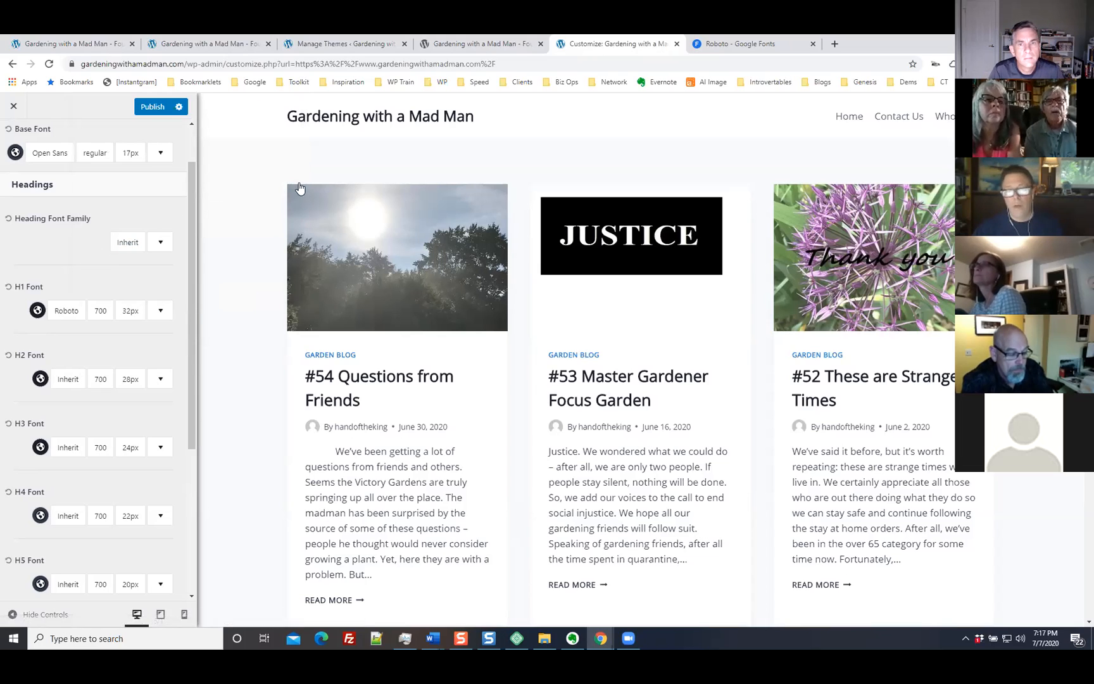
Step: Publish the typography changes and look over the blog posts in the preview
{"action": "left_click", "coordinate": [147, 105]}
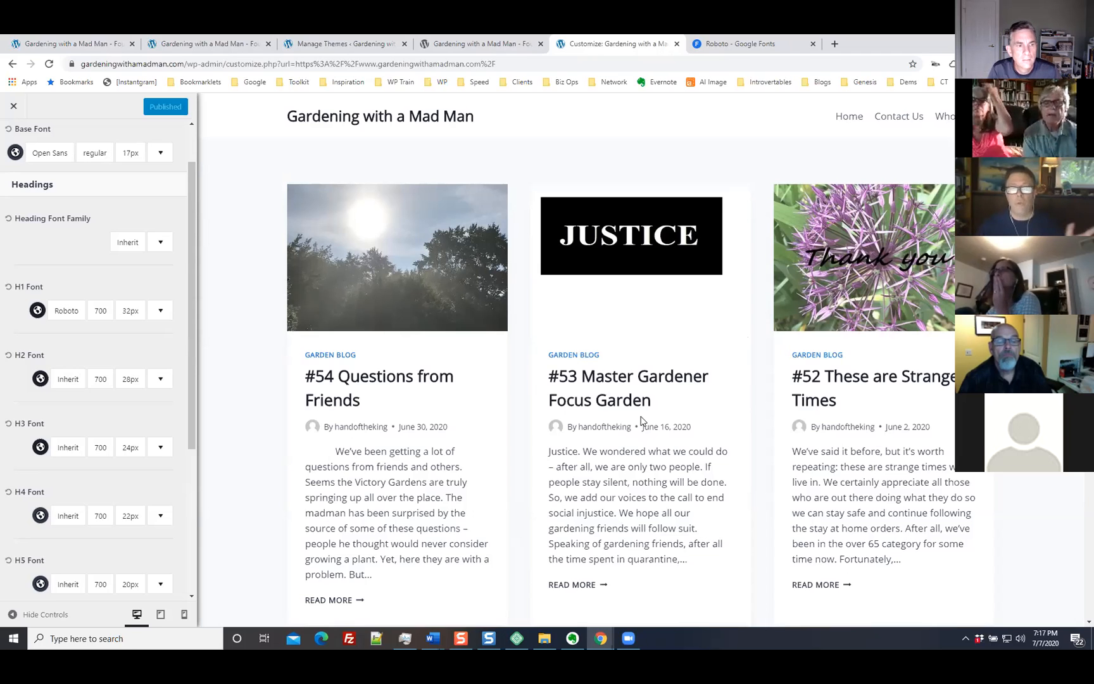
{"action": "scroll", "coordinate": [656, 557], "scroll_direction": "down", "scroll_amount": 1}
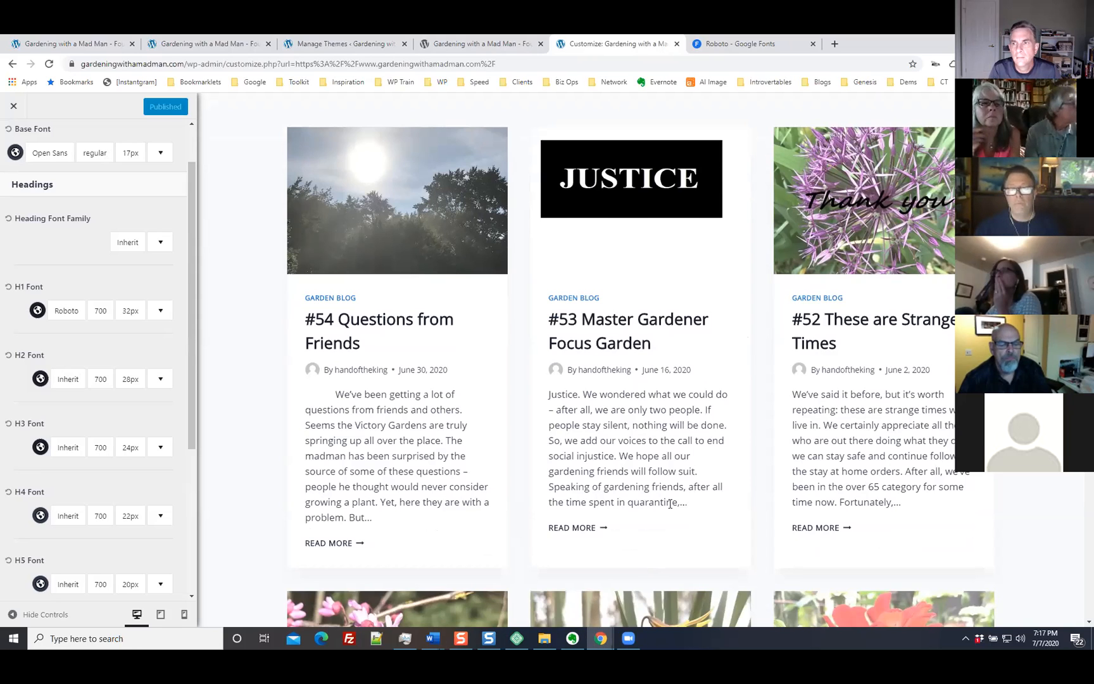
{"action": "scroll", "coordinate": [677, 516], "scroll_direction": "up", "scroll_amount": 1}
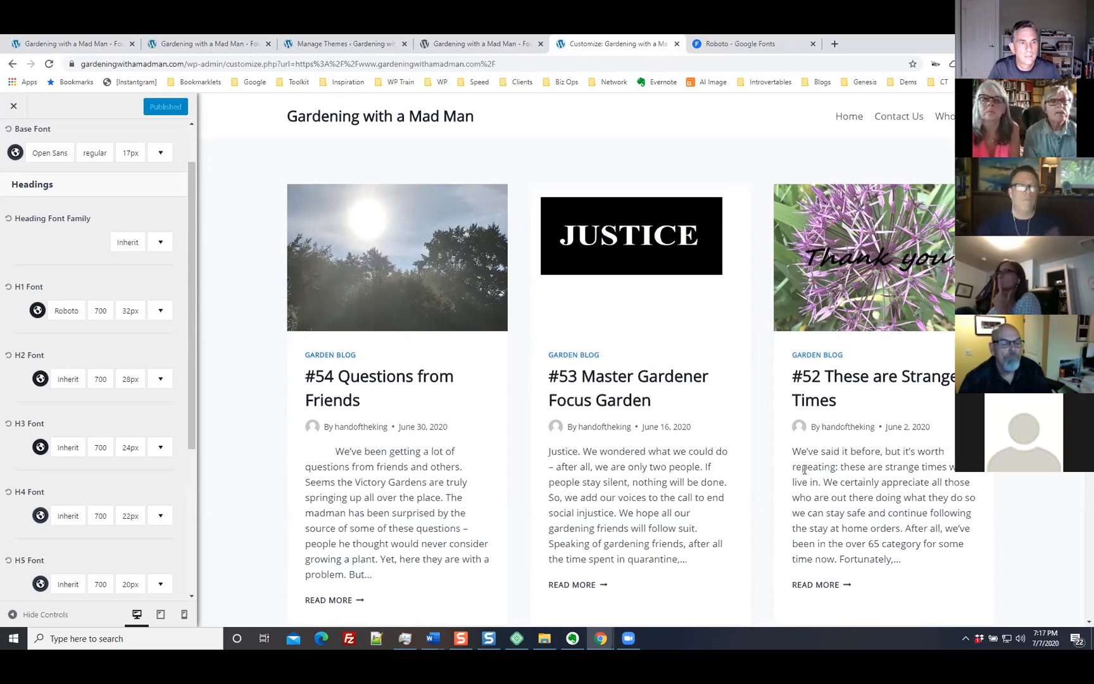
Step: Reopen the customizer from the live blog and look through the General, Content Options and Homepage Settings sections
{"action": "left_click", "coordinate": [15, 111]}
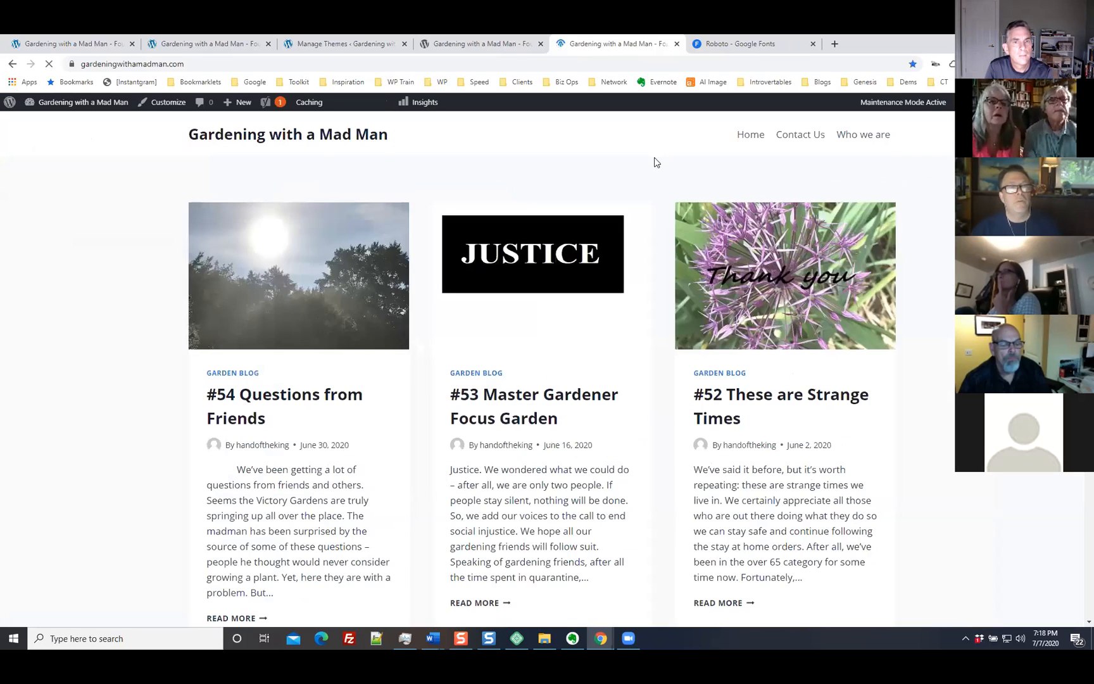
{"action": "left_click", "coordinate": [165, 110]}
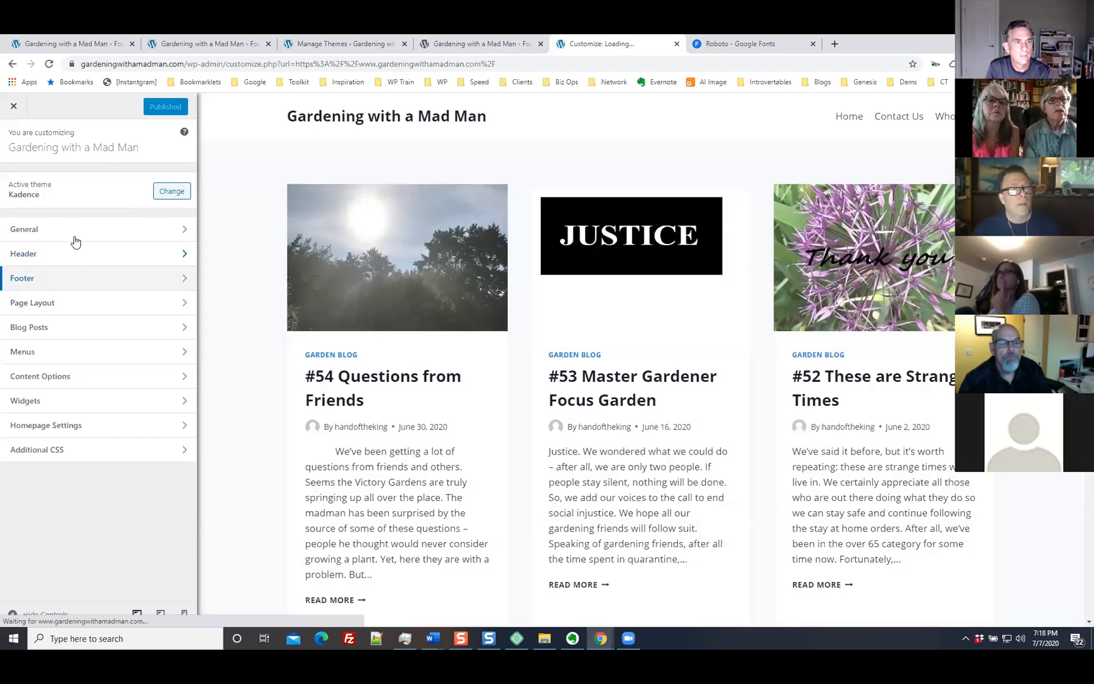
{"action": "left_click", "coordinate": [73, 232]}
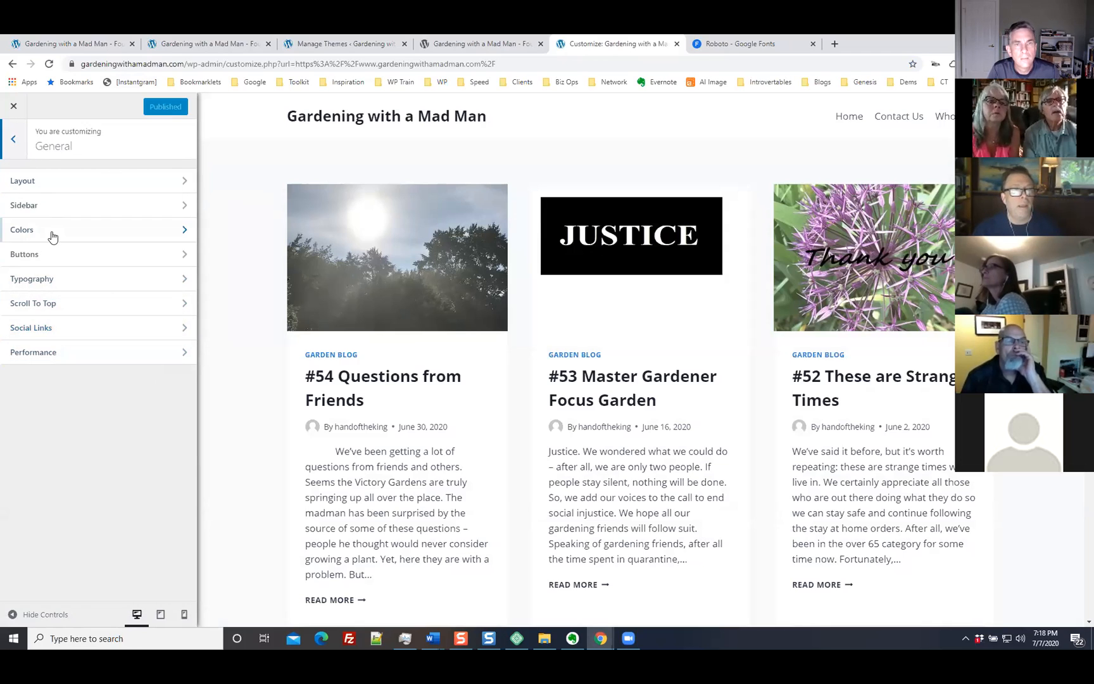
{"action": "left_click", "coordinate": [14, 143]}
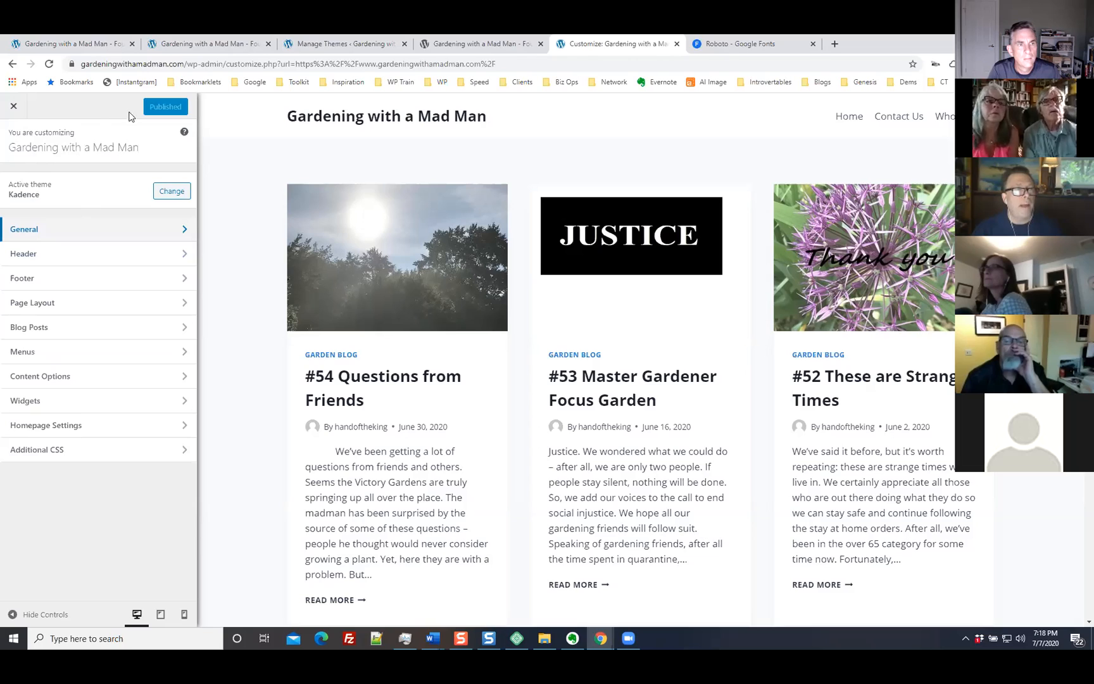
{"action": "left_click", "coordinate": [40, 235]}
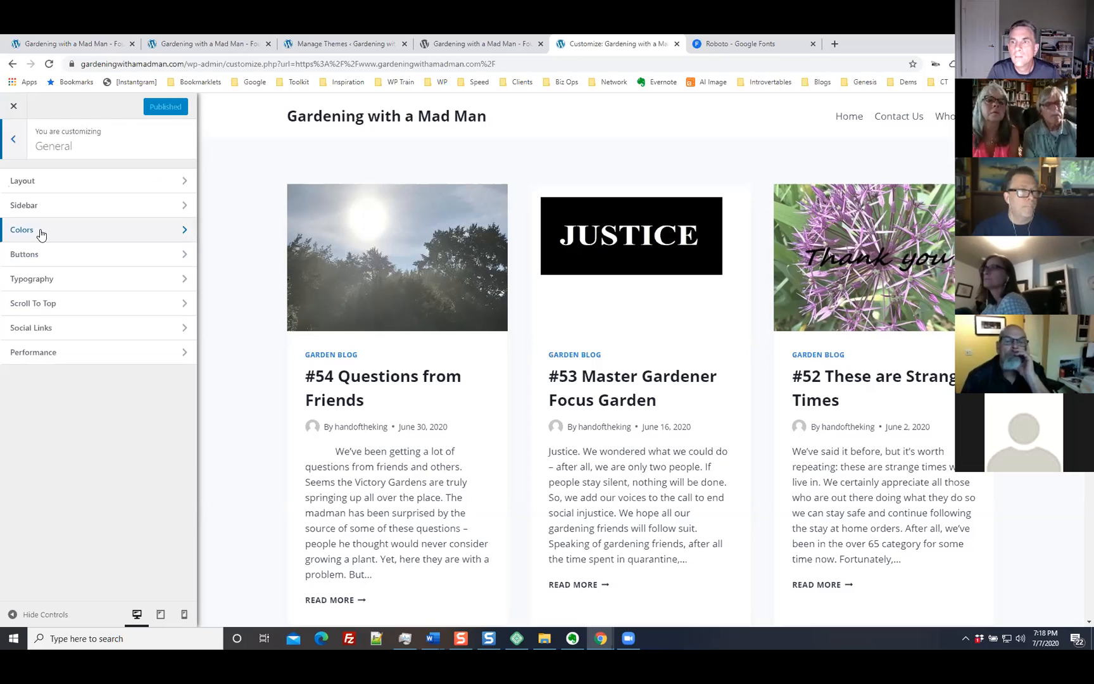
{"action": "left_click", "coordinate": [15, 137]}
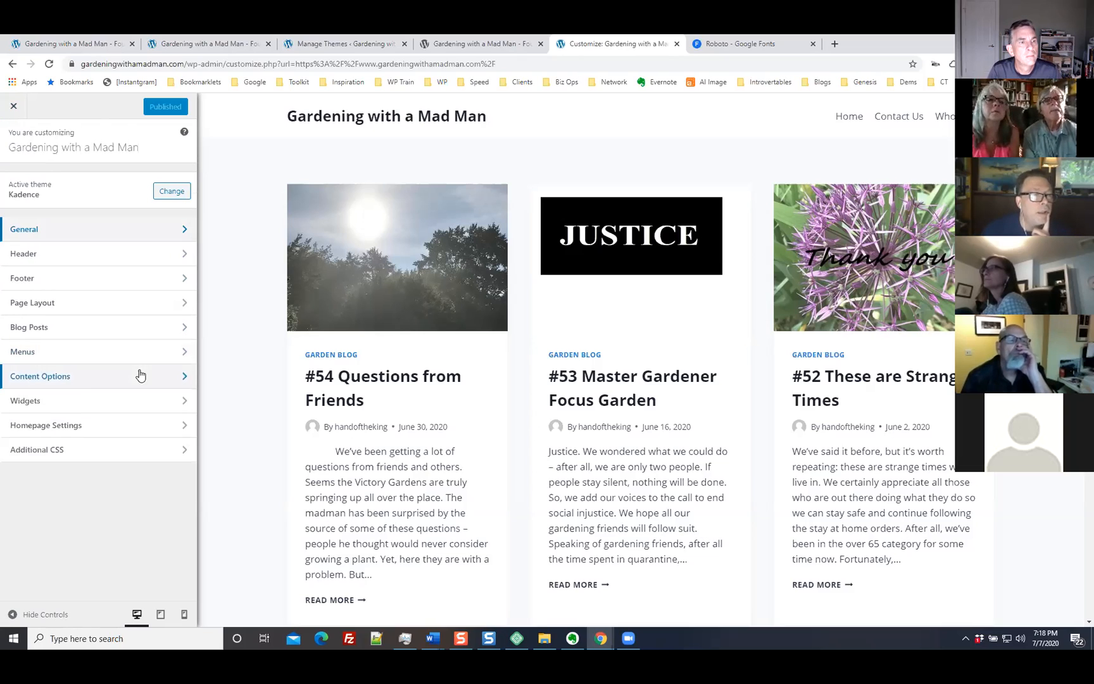
{"action": "left_click", "coordinate": [74, 382]}
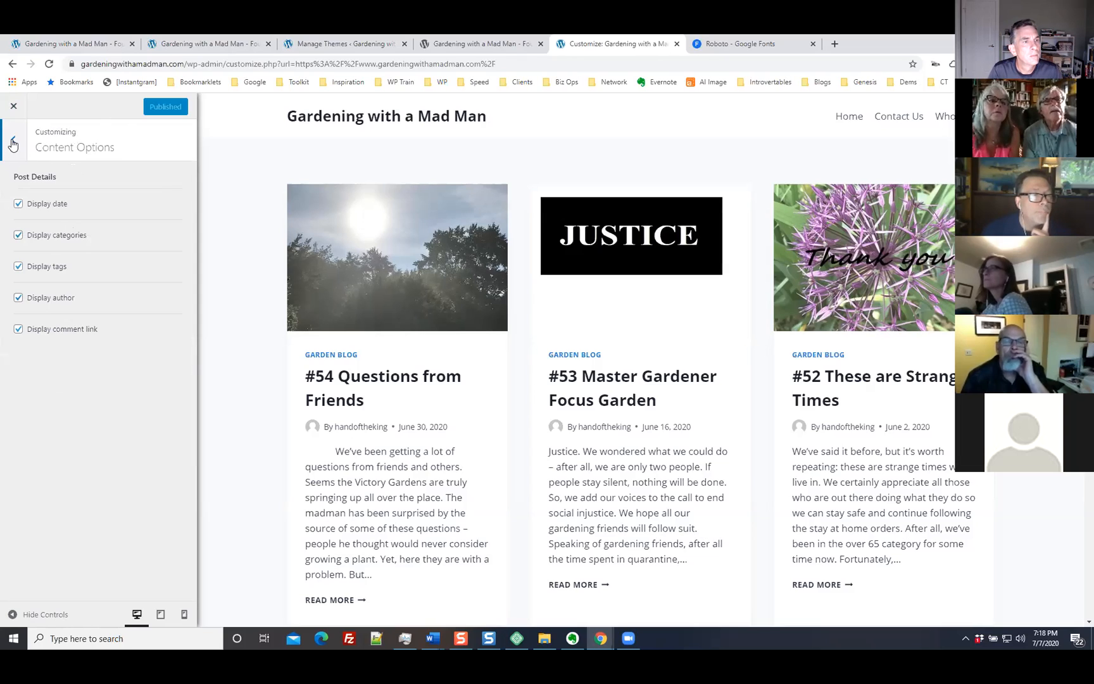
{"action": "left_click", "coordinate": [13, 143]}
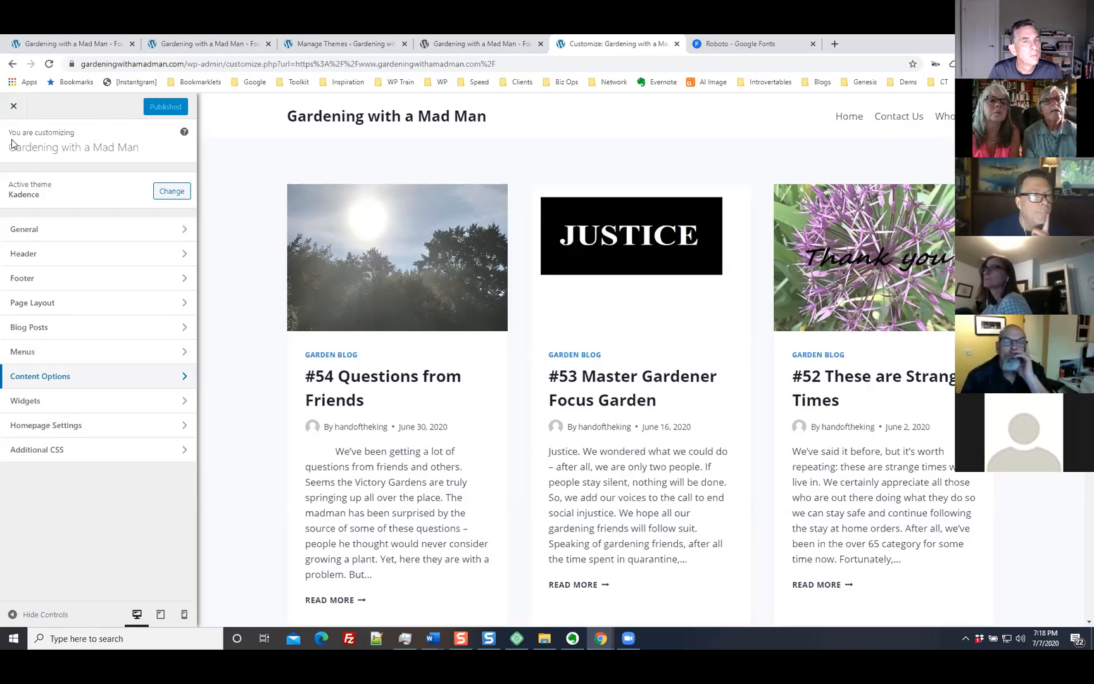
{"action": "left_click", "coordinate": [111, 426]}
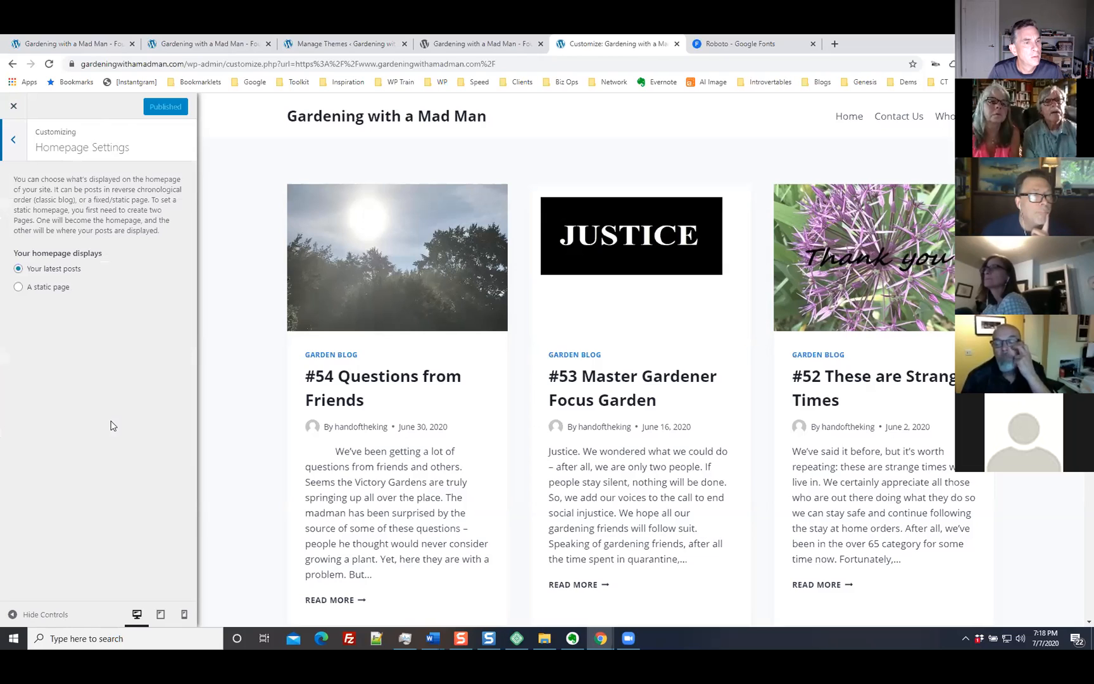
{"action": "left_click", "coordinate": [12, 144]}
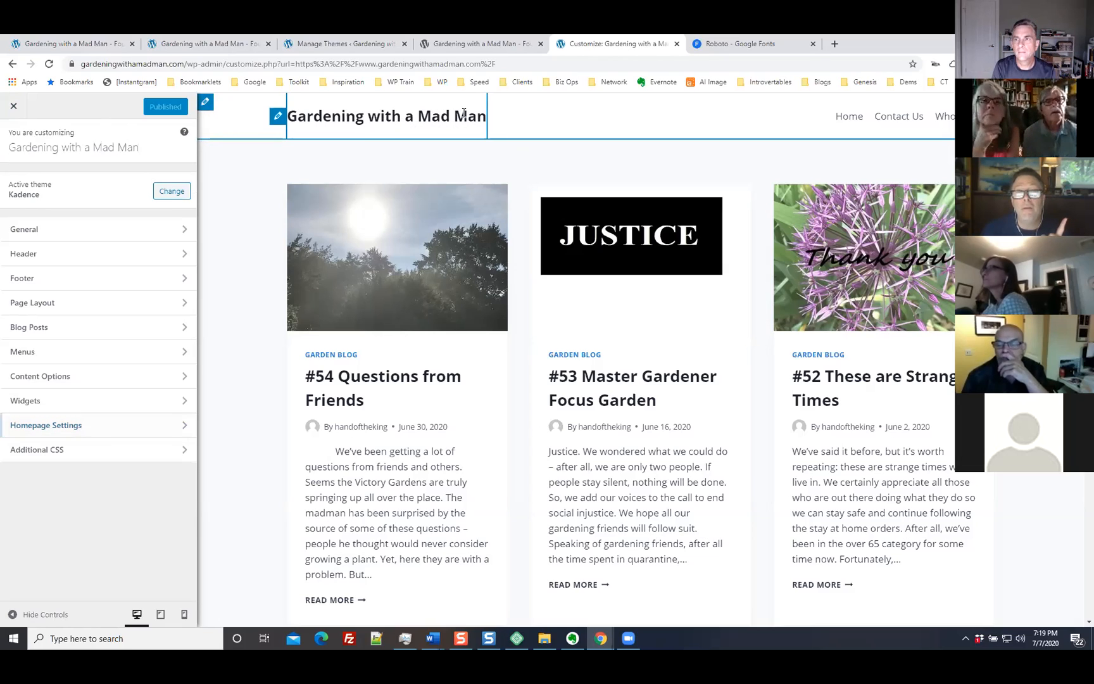
Step: Set the header's logo layout to Logo, Title & Tagline and publish it with the site title "Gardening with a Madman"
{"action": "left_click", "coordinate": [277, 117]}
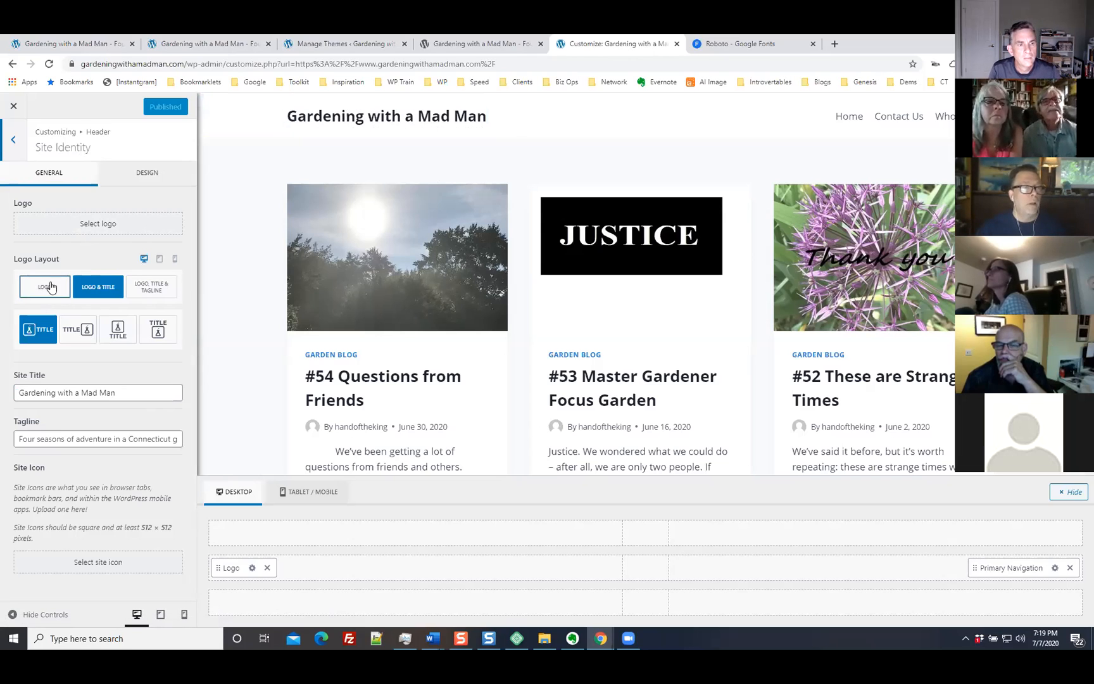
{"action": "left_click", "coordinate": [152, 290]}
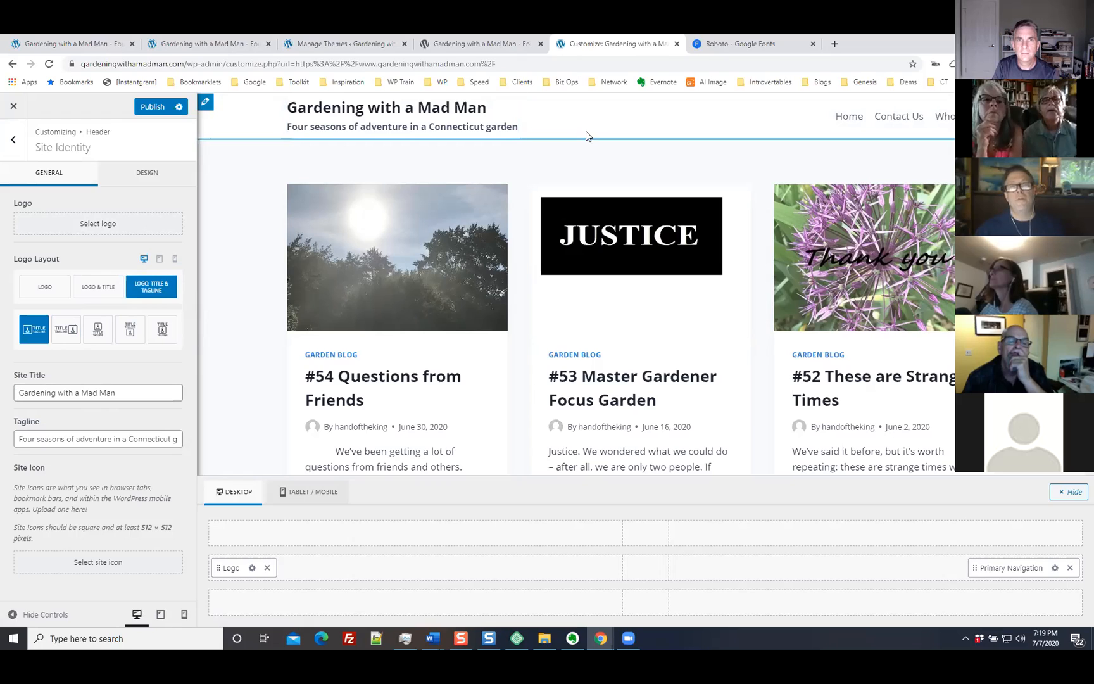
{"action": "left_click", "coordinate": [106, 391]}
{"action": "key", "text": "BackSpace"}
{"action": "key", "text": "BackSpace"}
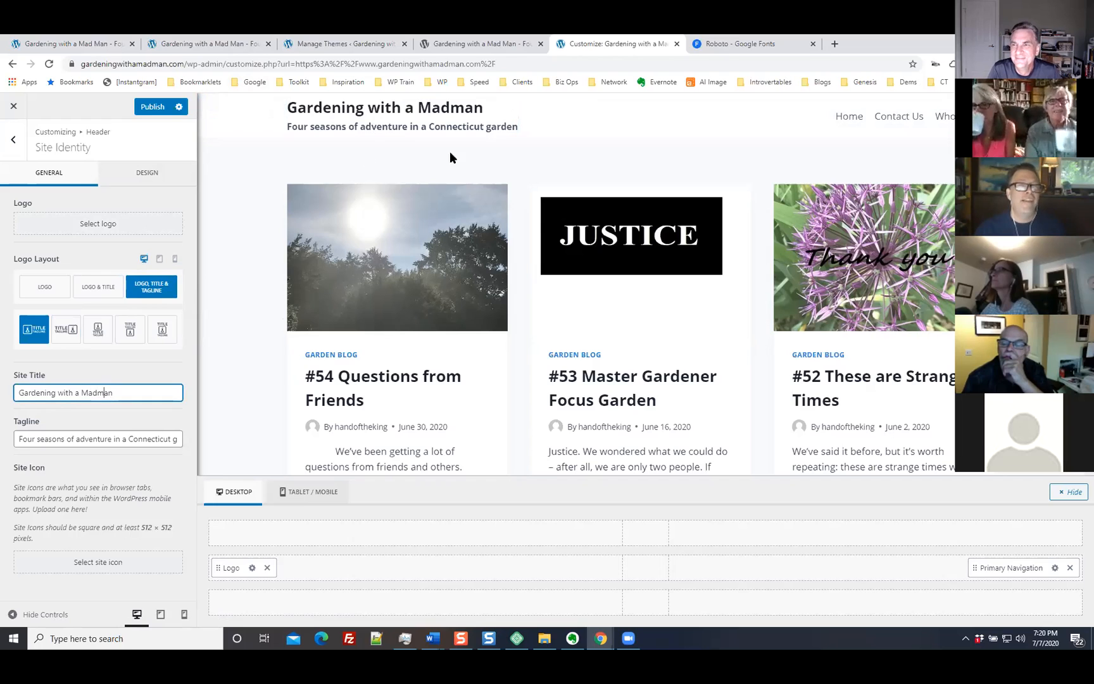
{"action": "key", "text": "ctrl+s"}
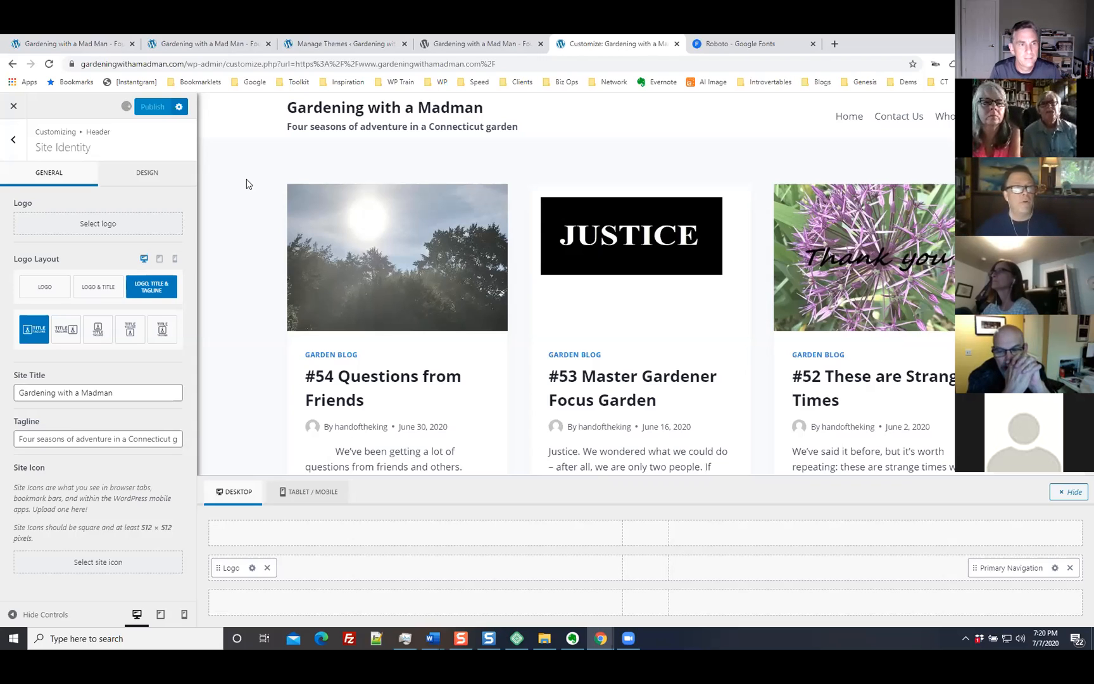
Step: Review the header's sticky header options for desktop and mobile
{"action": "left_click", "coordinate": [16, 142]}
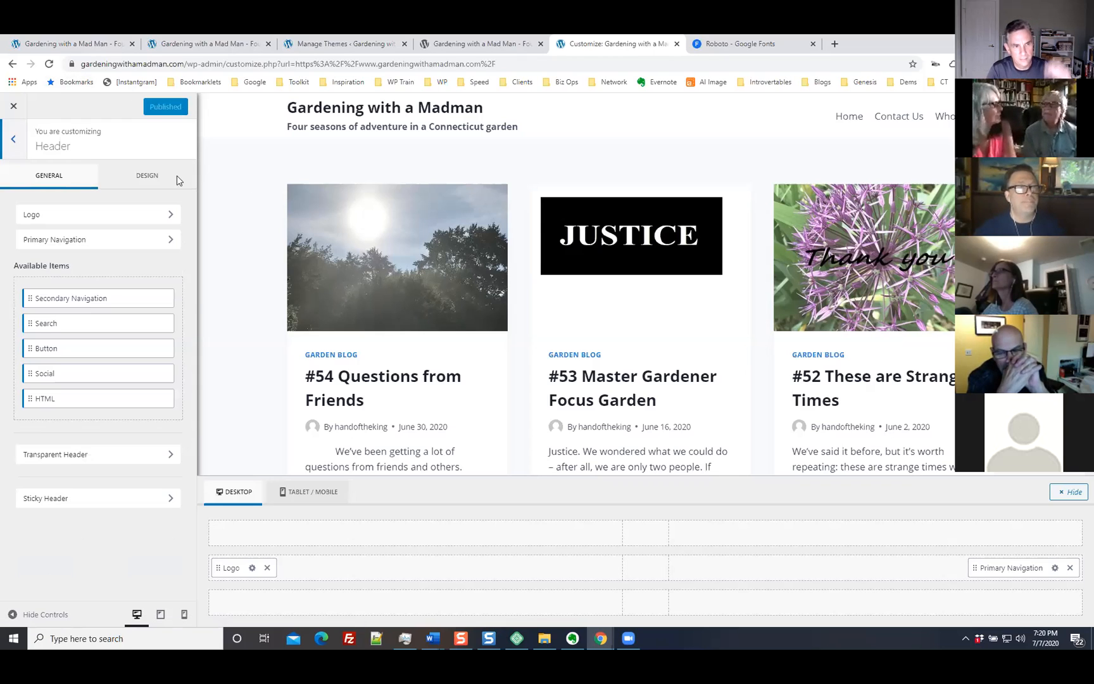
{"action": "left_click", "coordinate": [13, 139]}
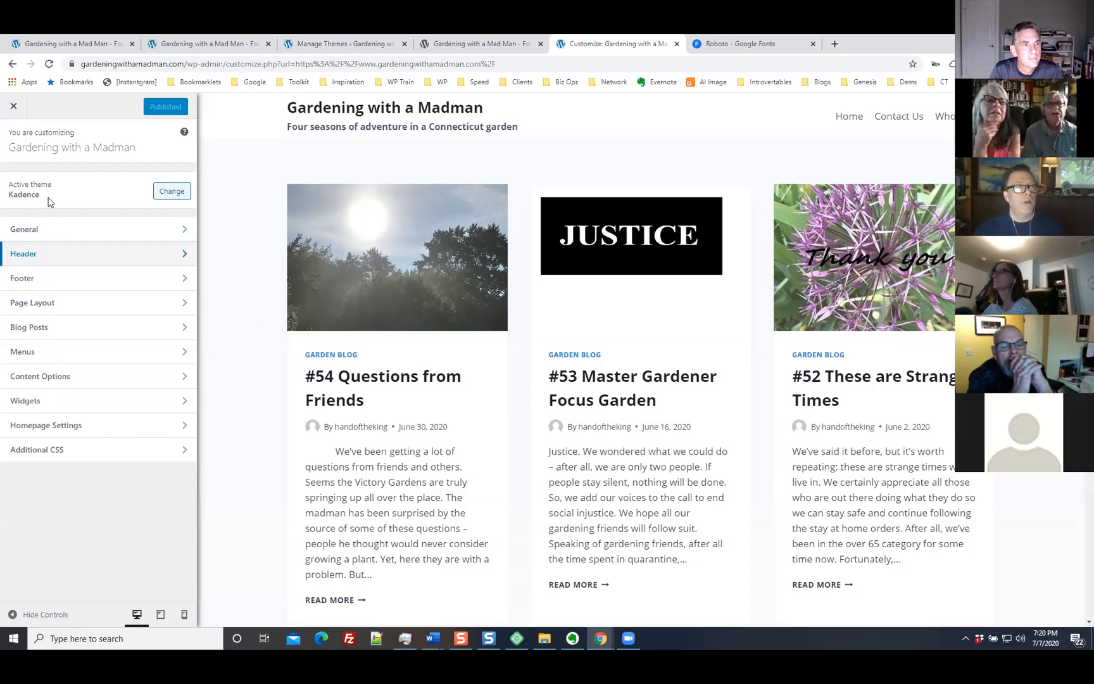
{"action": "left_click", "coordinate": [34, 255]}
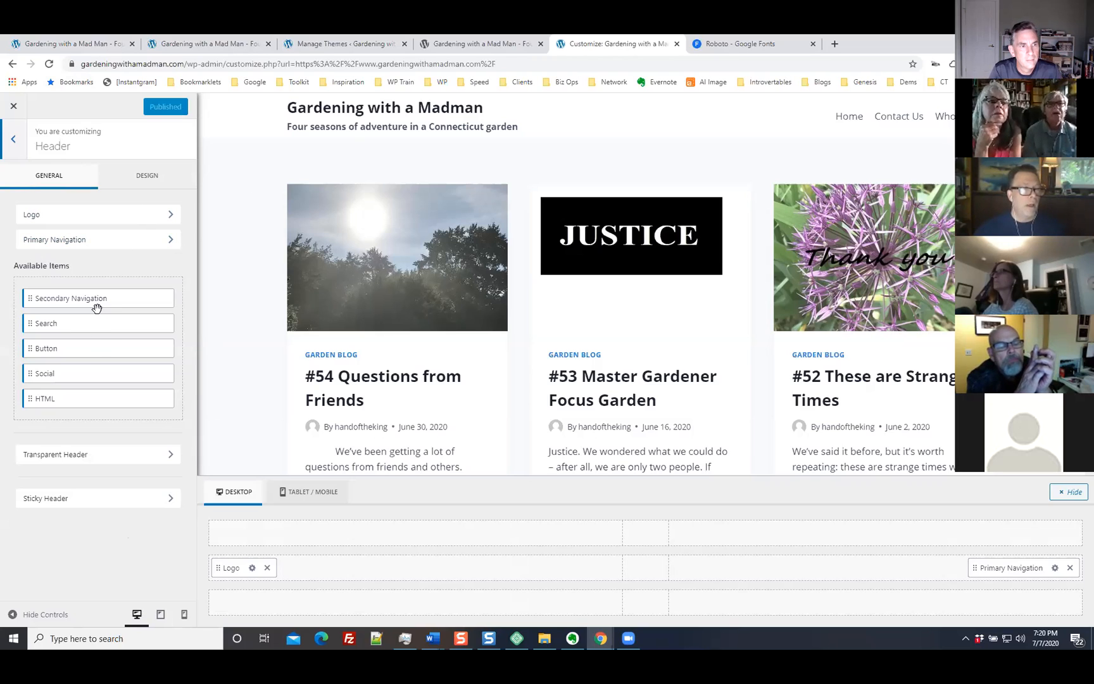
{"action": "left_click", "coordinate": [90, 494]}
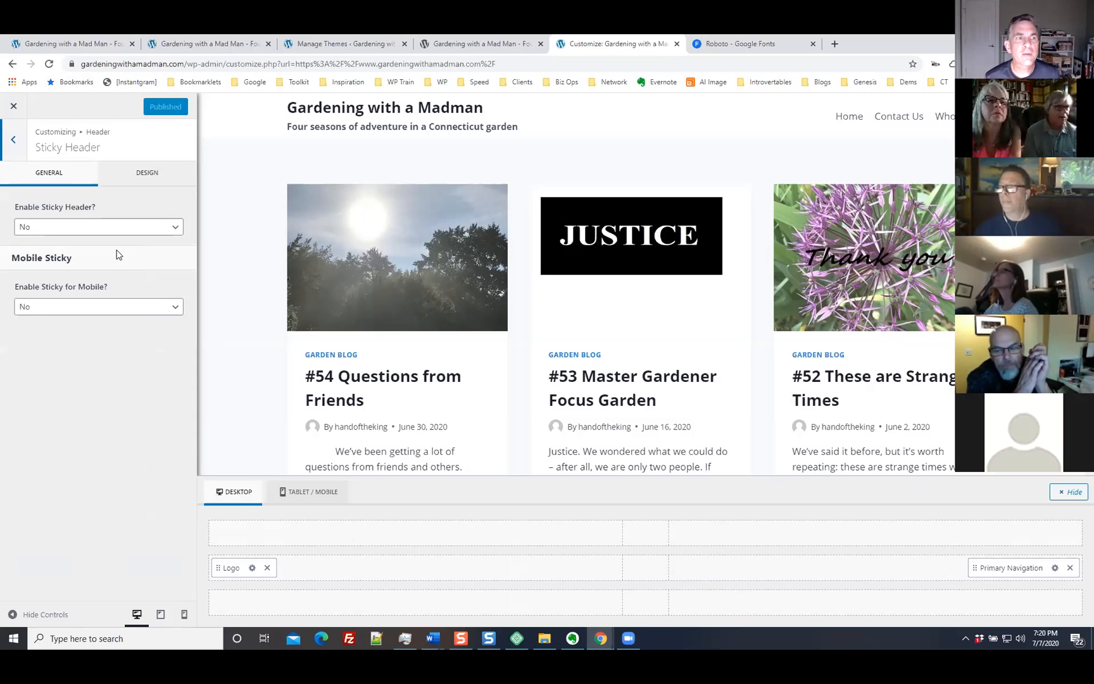
{"action": "left_click", "coordinate": [14, 143]}
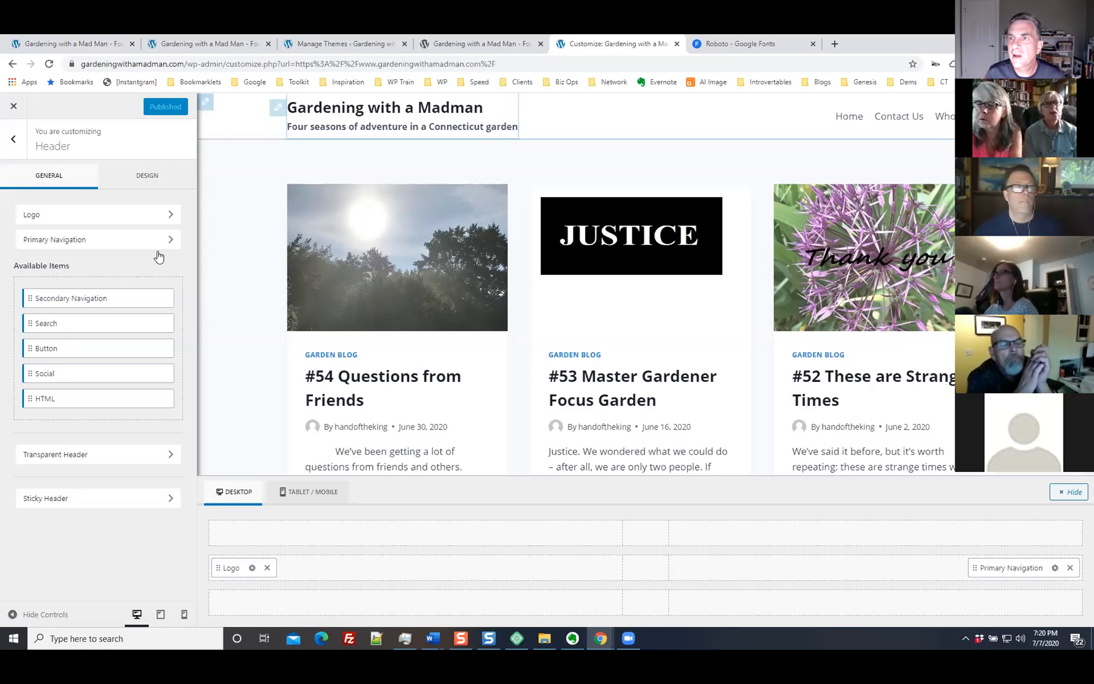
Step: Review the header's Primary Navigation settings, including menu selection, items spacing and dropdown options
{"action": "mouse_move", "coordinate": [45, 322]}
{"action": "left_mouse_down"}
{"action": "mouse_move", "coordinate": [684, 146]}
{"action": "mouse_move", "coordinate": [690, 131]}
{"action": "mouse_move", "coordinate": [26, 322]}
{"action": "mouse_move", "coordinate": [41, 323]}
{"action": "left_mouse_up"}
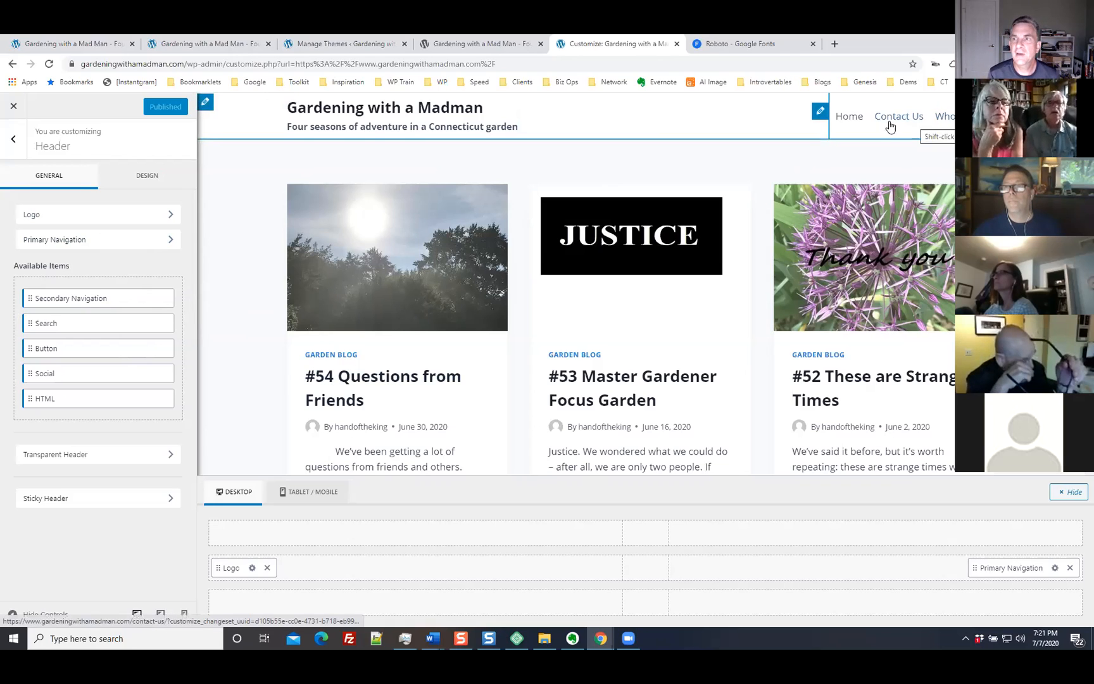
{"action": "left_click", "coordinate": [820, 114]}
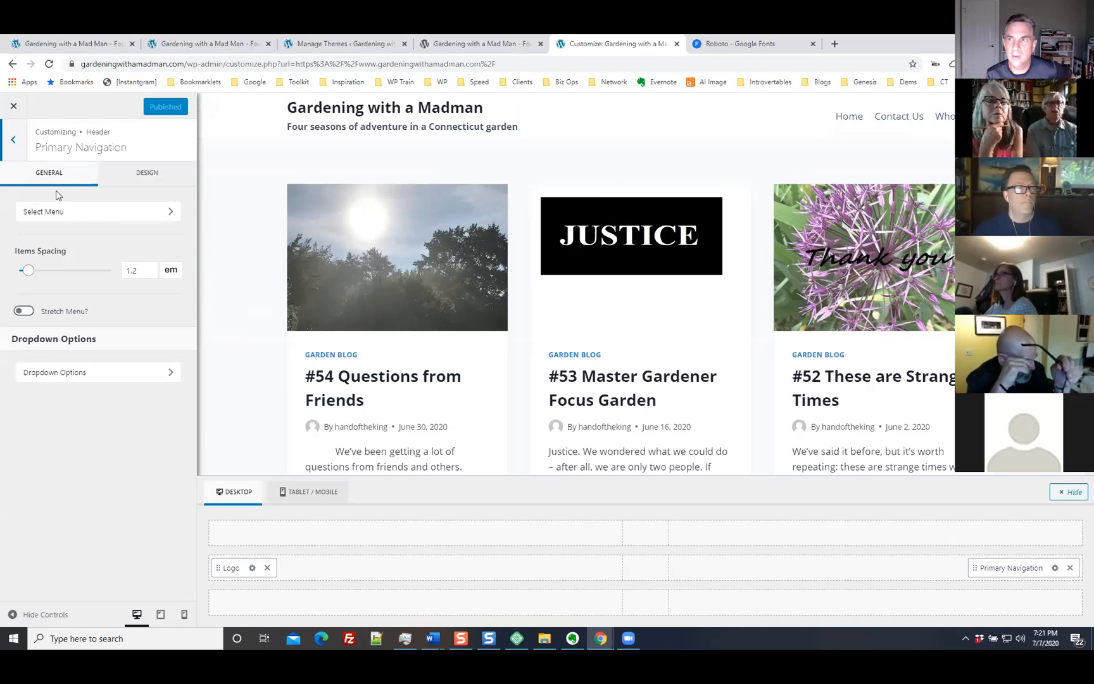
{"action": "left_click", "coordinate": [13, 140]}
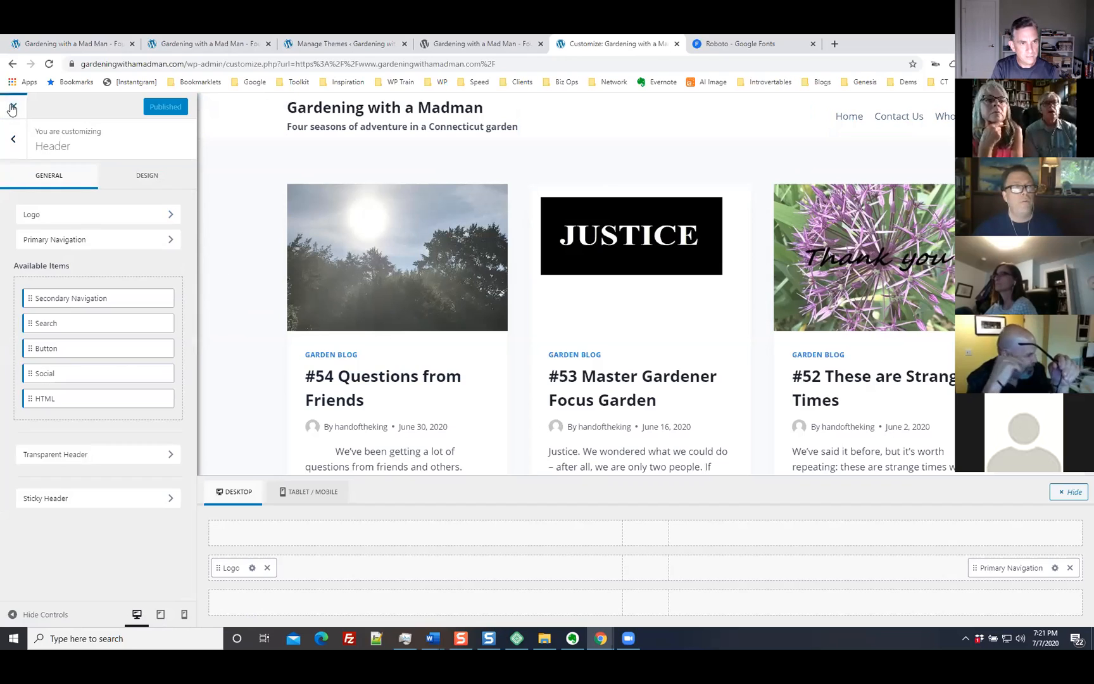
{"action": "left_click", "coordinate": [13, 140]}
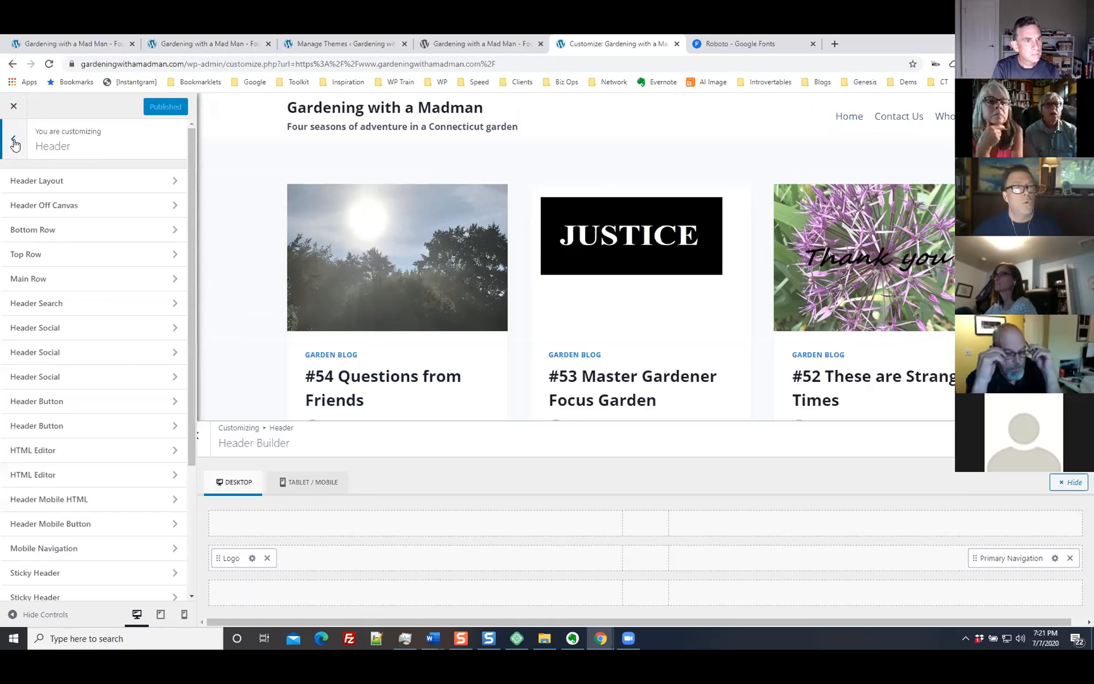
{"action": "left_click", "coordinate": [14, 143]}
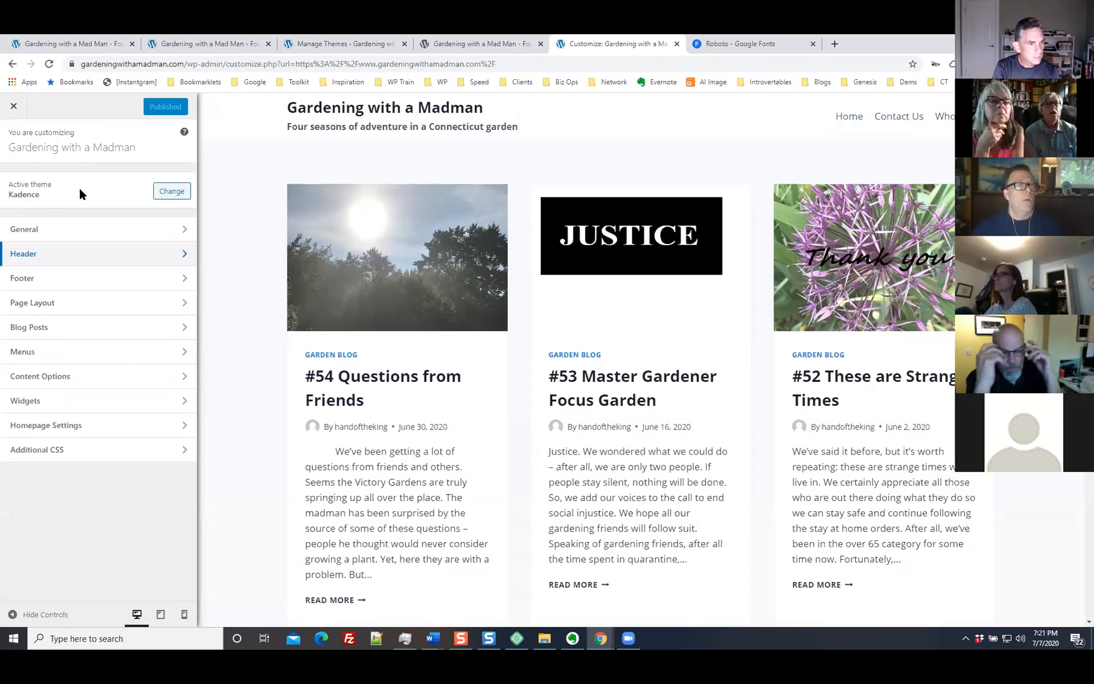
Step: Examine the header's available items and its design settings for the background, transparent header and sticky header
{"action": "left_click", "coordinate": [70, 256]}
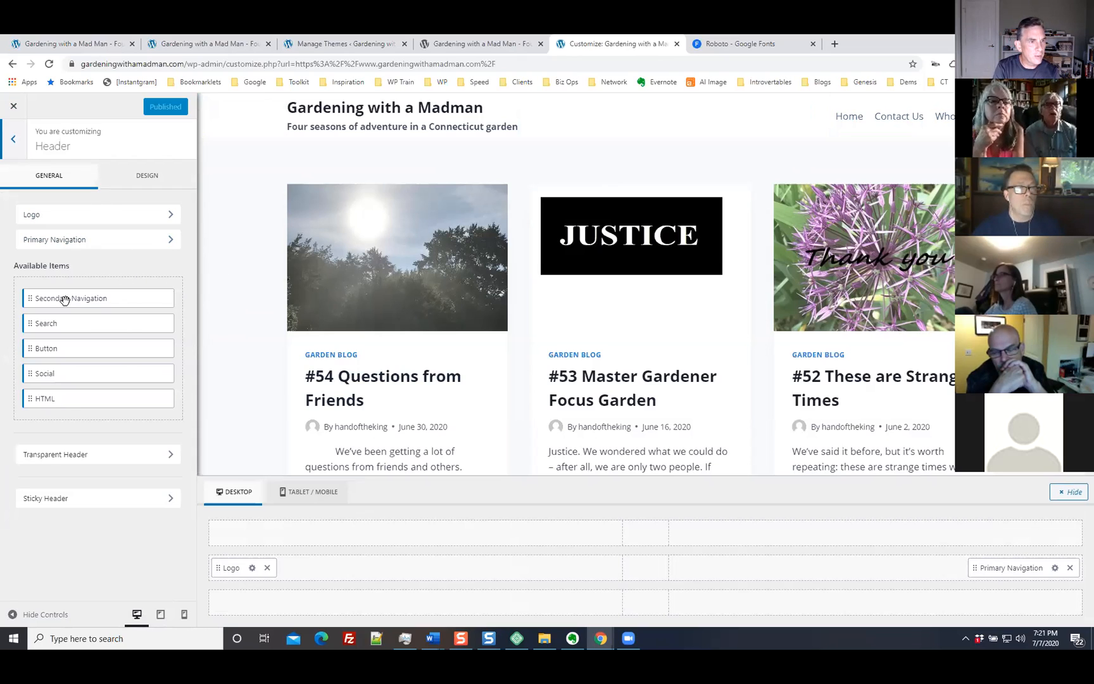
{"action": "mouse_move", "coordinate": [28, 323]}
{"action": "left_mouse_down"}
{"action": "mouse_move", "coordinate": [81, 313]}
{"action": "mouse_move", "coordinate": [88, 239]}
{"action": "mouse_move", "coordinate": [56, 204]}
{"action": "mouse_move", "coordinate": [37, 207]}
{"action": "mouse_move", "coordinate": [62, 143]}
{"action": "mouse_move", "coordinate": [501, 112]}
{"action": "mouse_move", "coordinate": [748, 129]}
{"action": "mouse_move", "coordinate": [603, 149]}
{"action": "mouse_move", "coordinate": [505, 137]}
{"action": "mouse_move", "coordinate": [145, 255]}
{"action": "mouse_move", "coordinate": [44, 321]}
{"action": "left_mouse_up"}
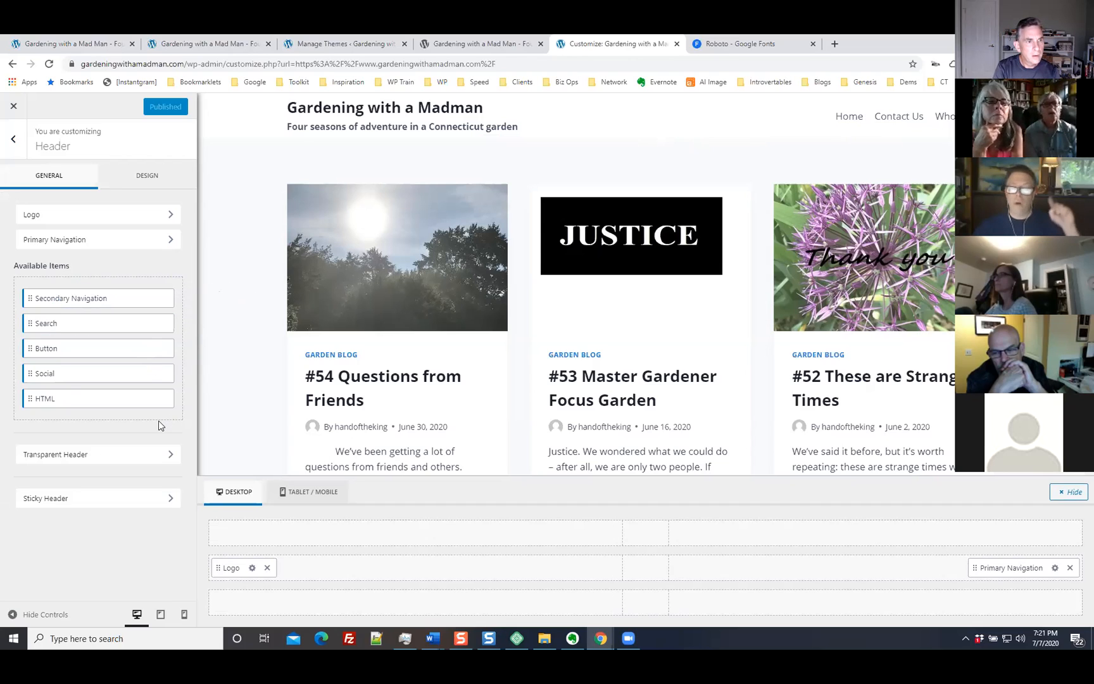
{"action": "left_click", "coordinate": [11, 143]}
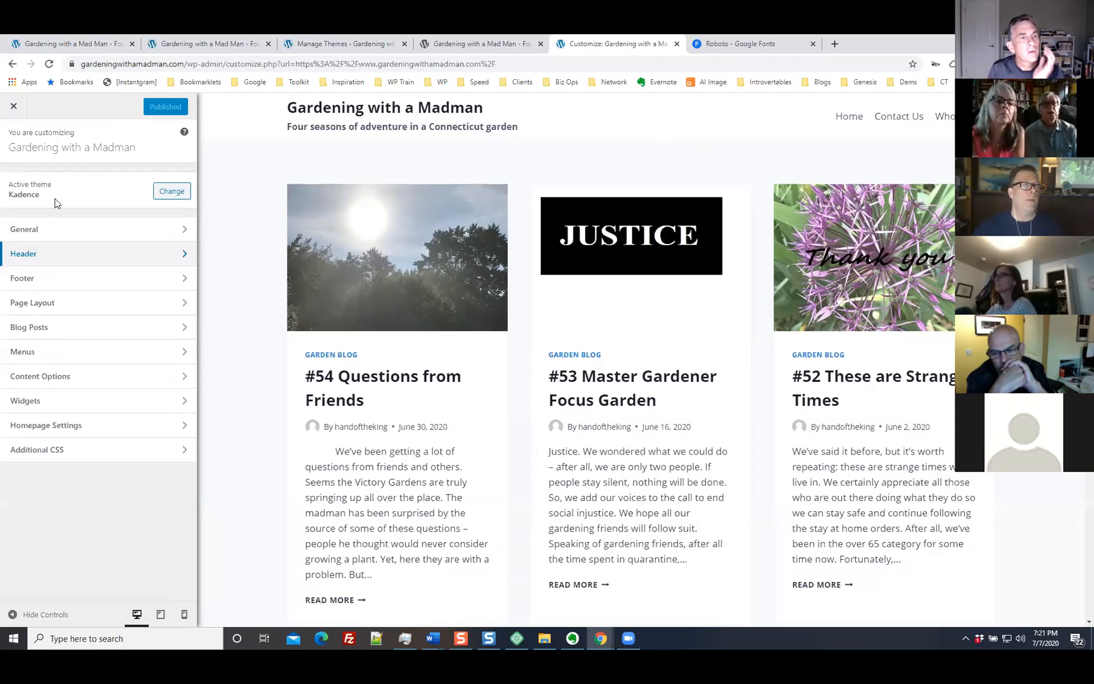
{"action": "left_click", "coordinate": [54, 254]}
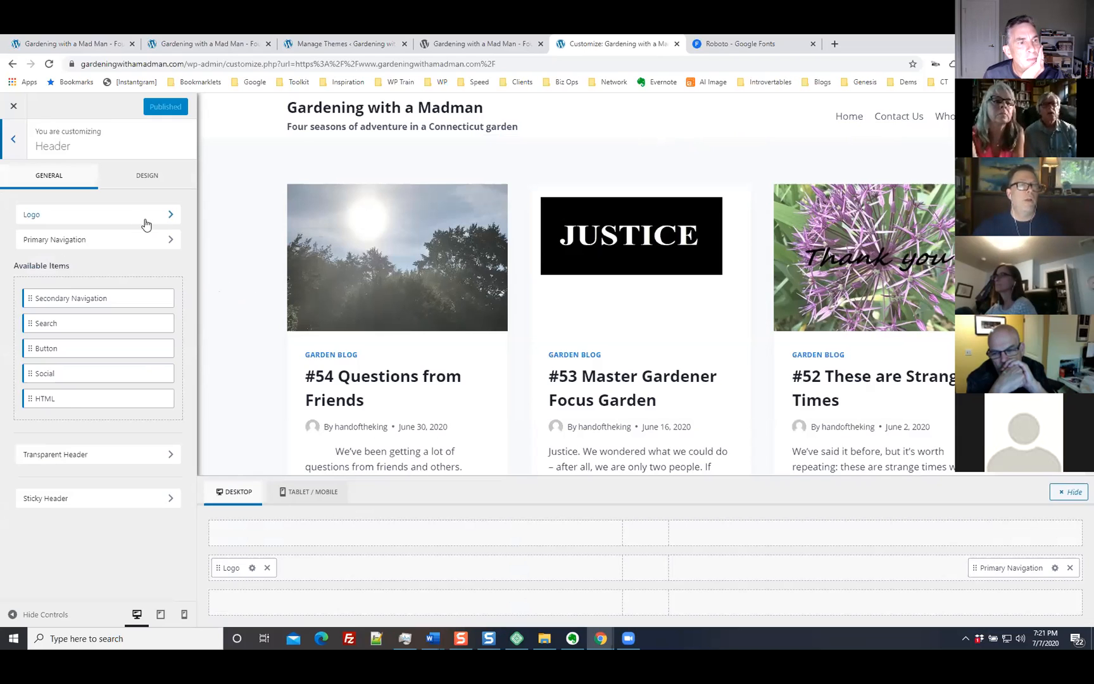
{"action": "left_click", "coordinate": [150, 184]}
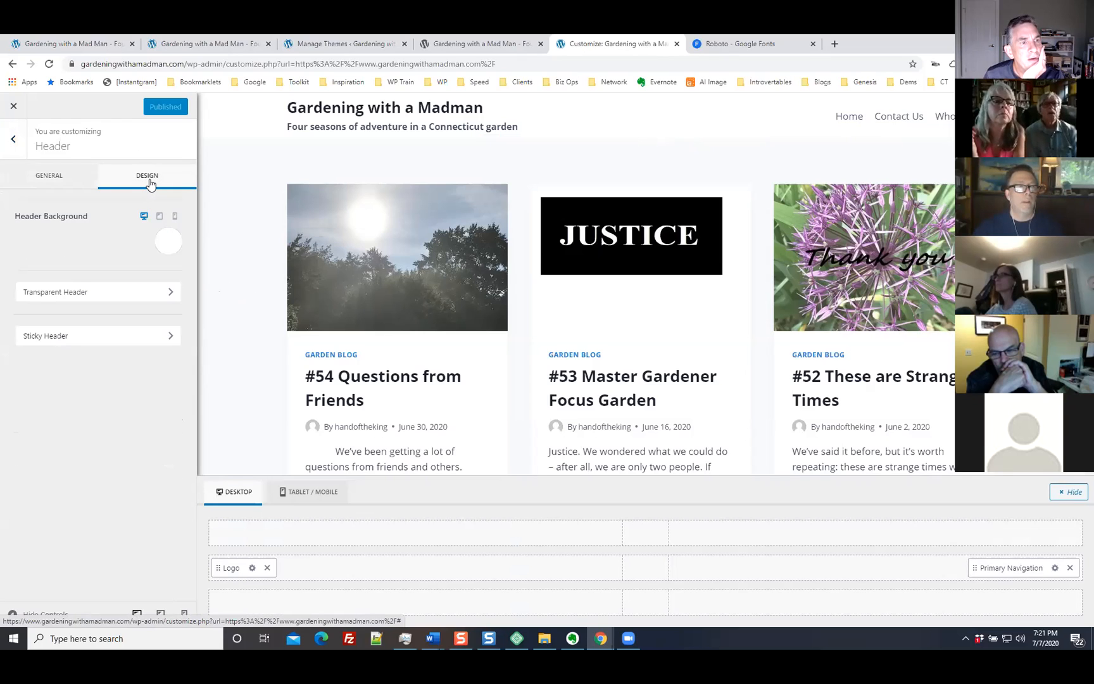
{"action": "left_click", "coordinate": [11, 143]}
{"action": "left_click", "coordinate": [11, 143]}
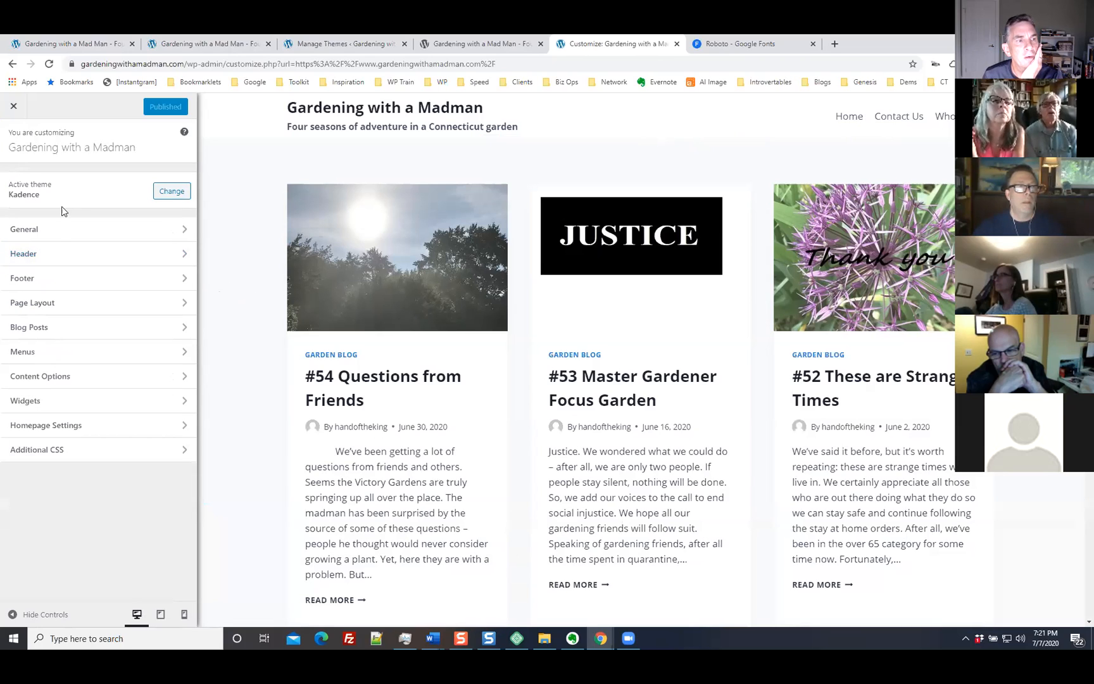
{"action": "left_click", "coordinate": [35, 259]}
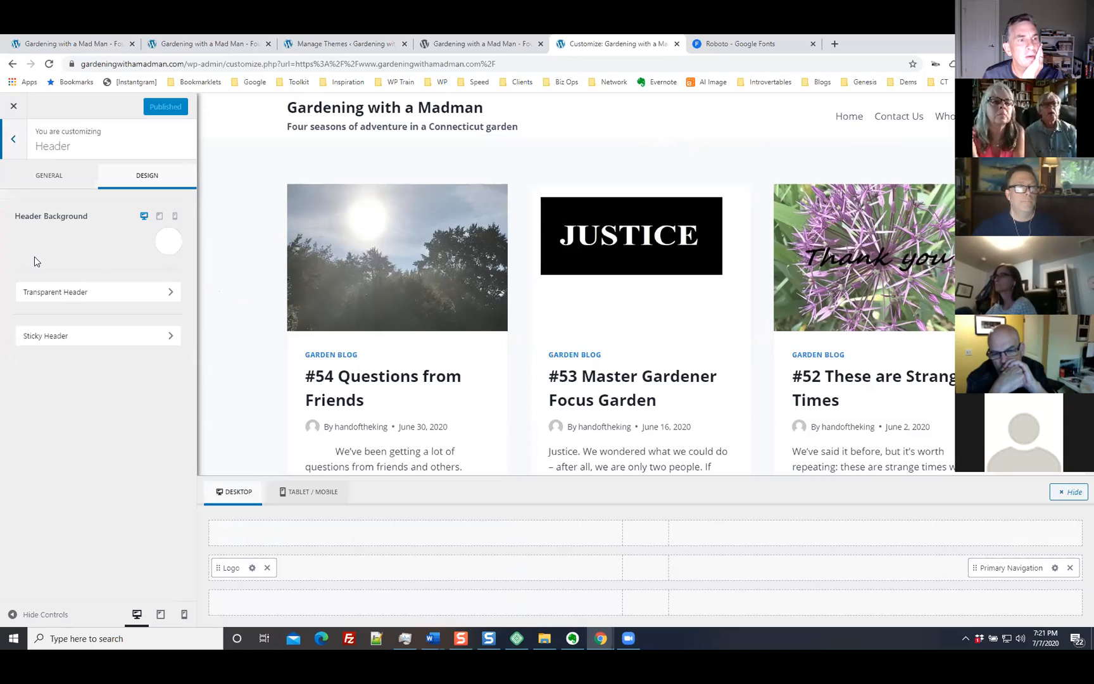
{"action": "left_click", "coordinate": [46, 180]}
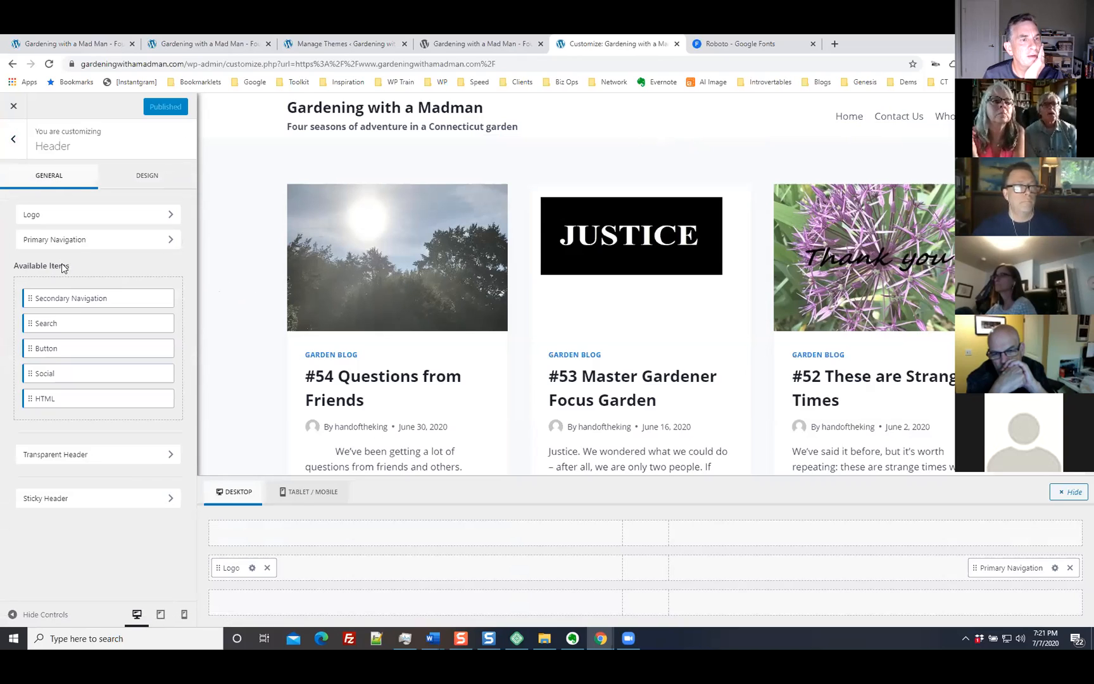
Step: Add the Search item to the far right of the desktop header's bottom row, below the primary navigation
{"action": "left_click", "coordinate": [78, 243]}
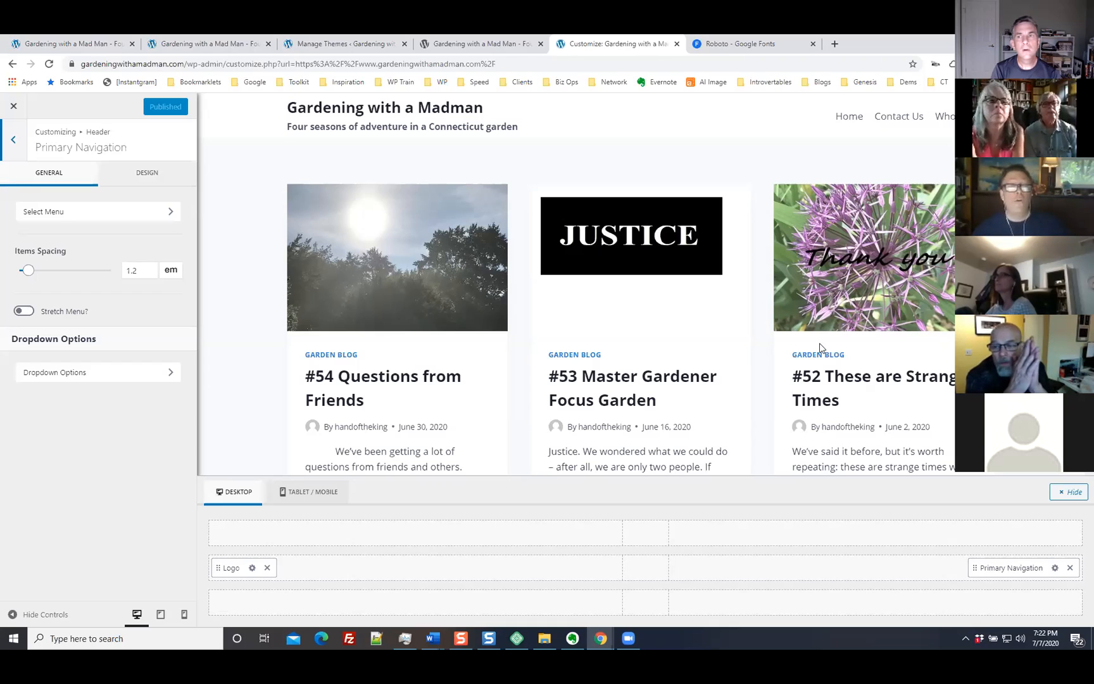
{"action": "left_click", "coordinate": [13, 140]}
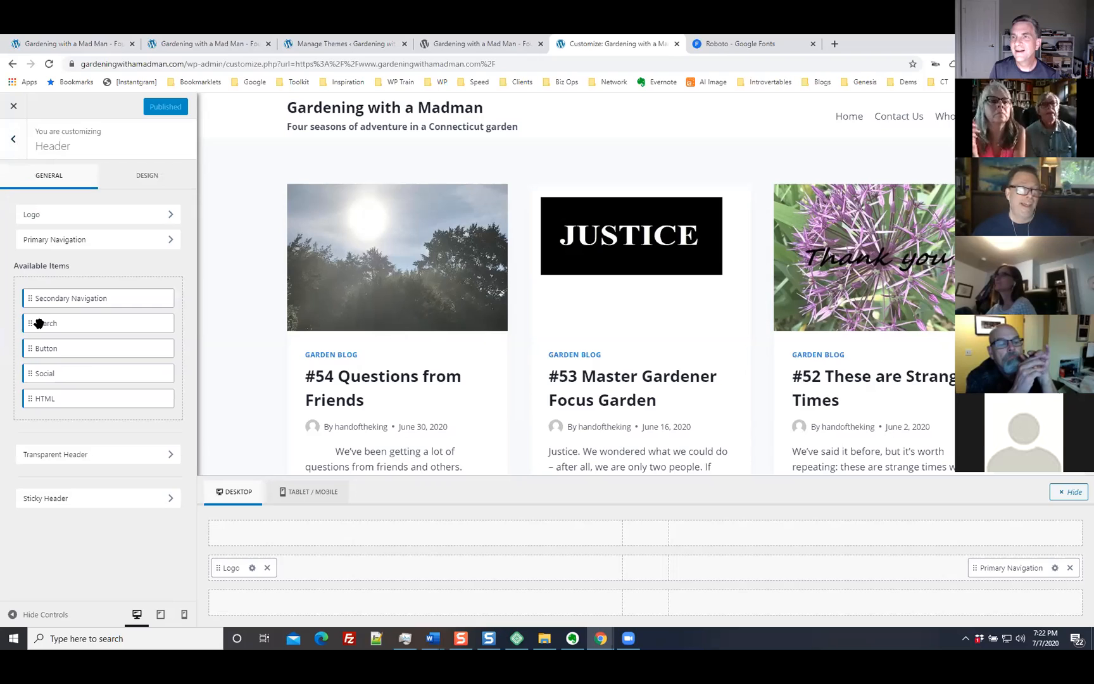
{"action": "left_click_drag", "start_coordinate": [38, 323], "coordinate": [933, 608]}
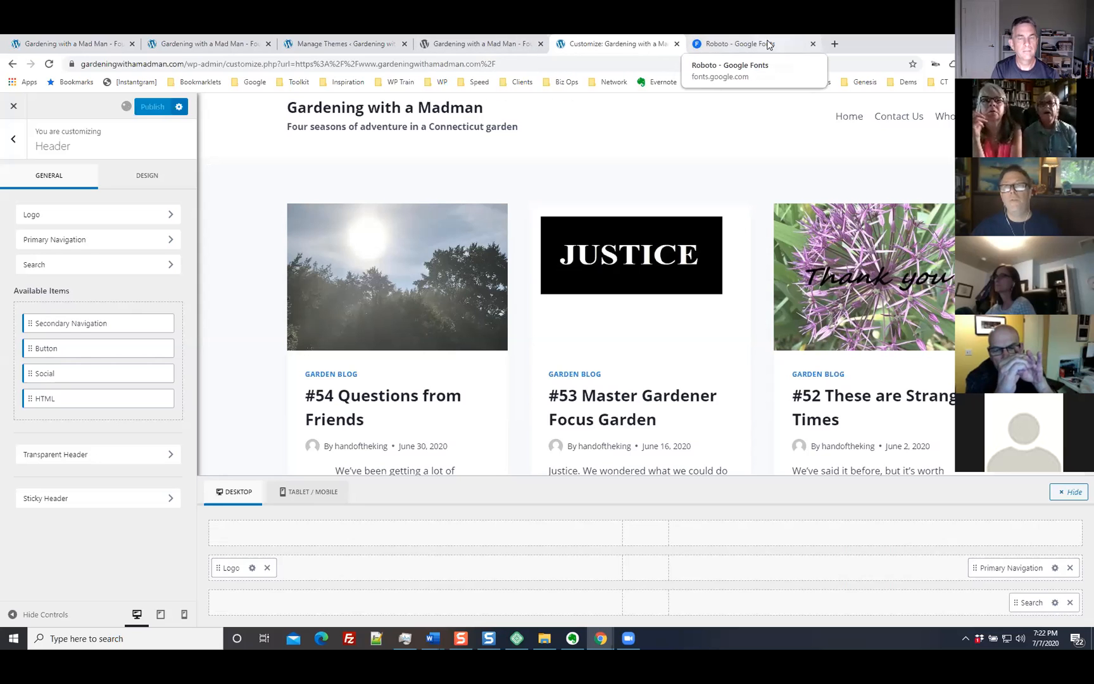
Step: Close the Google Fonts page, reload the live site, and try opening and closing the header's search
{"action": "left_click", "coordinate": [810, 42]}
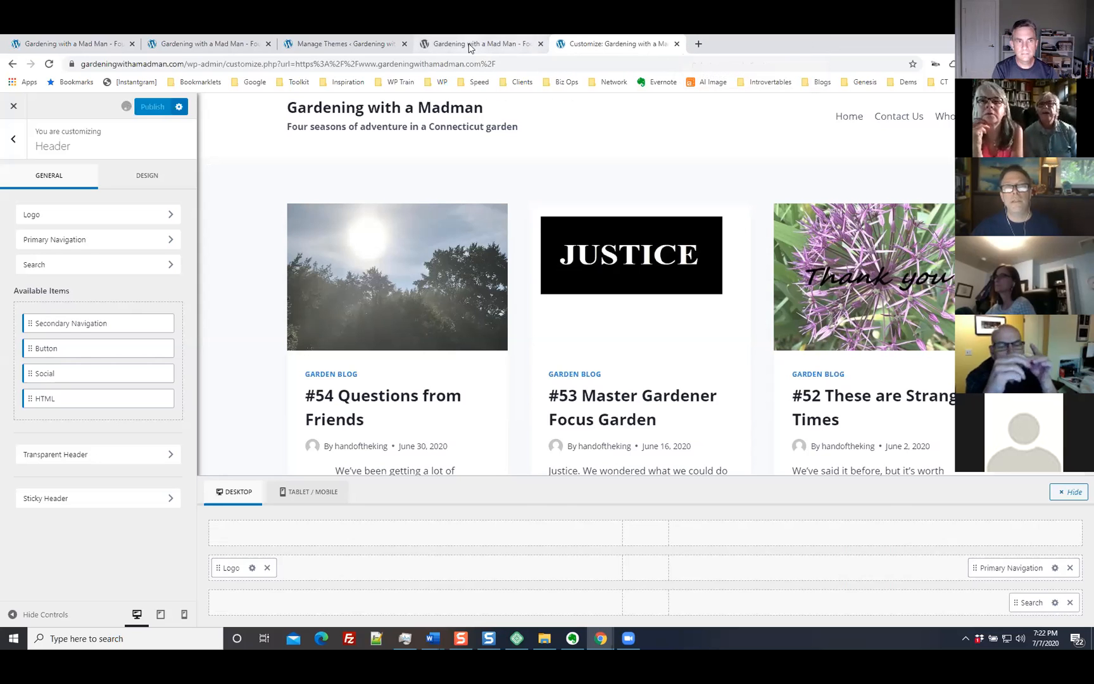
{"action": "left_click", "coordinate": [470, 48]}
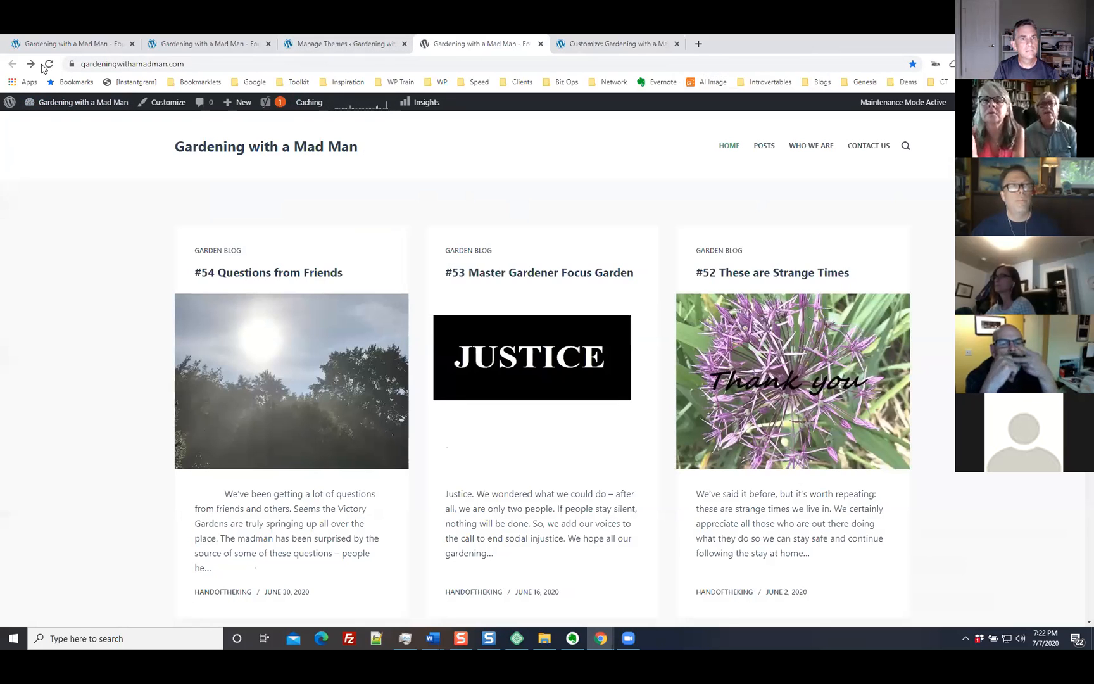
{"action": "left_click", "coordinate": [370, 42]}
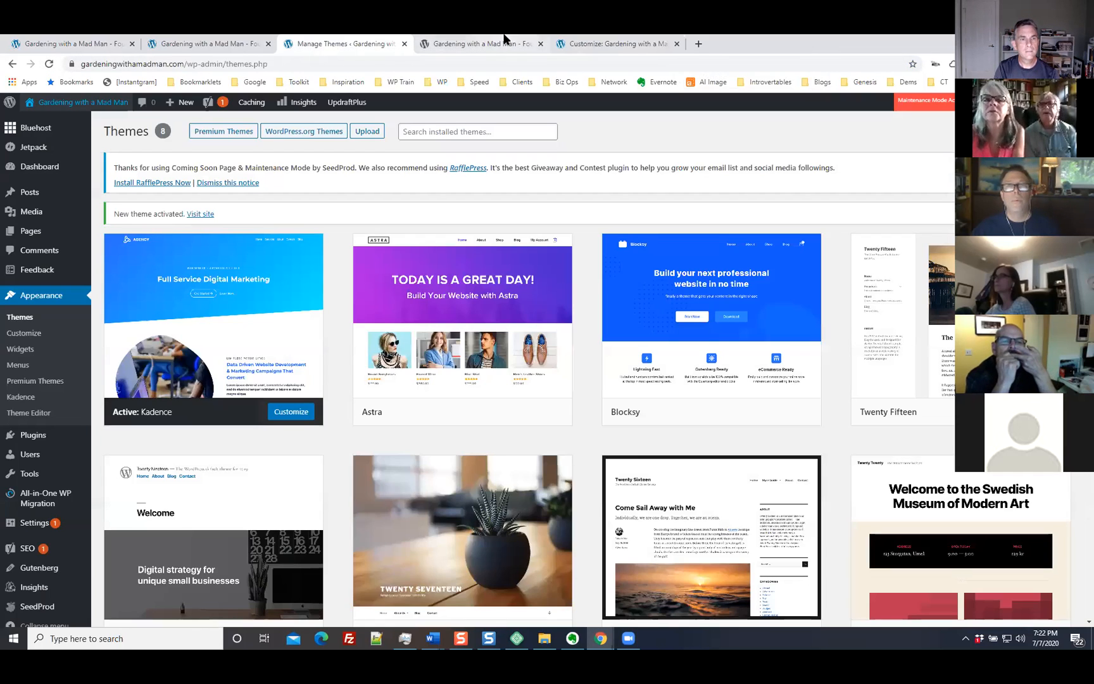
{"action": "left_click", "coordinate": [477, 45]}
{"action": "left_click", "coordinate": [50, 65]}
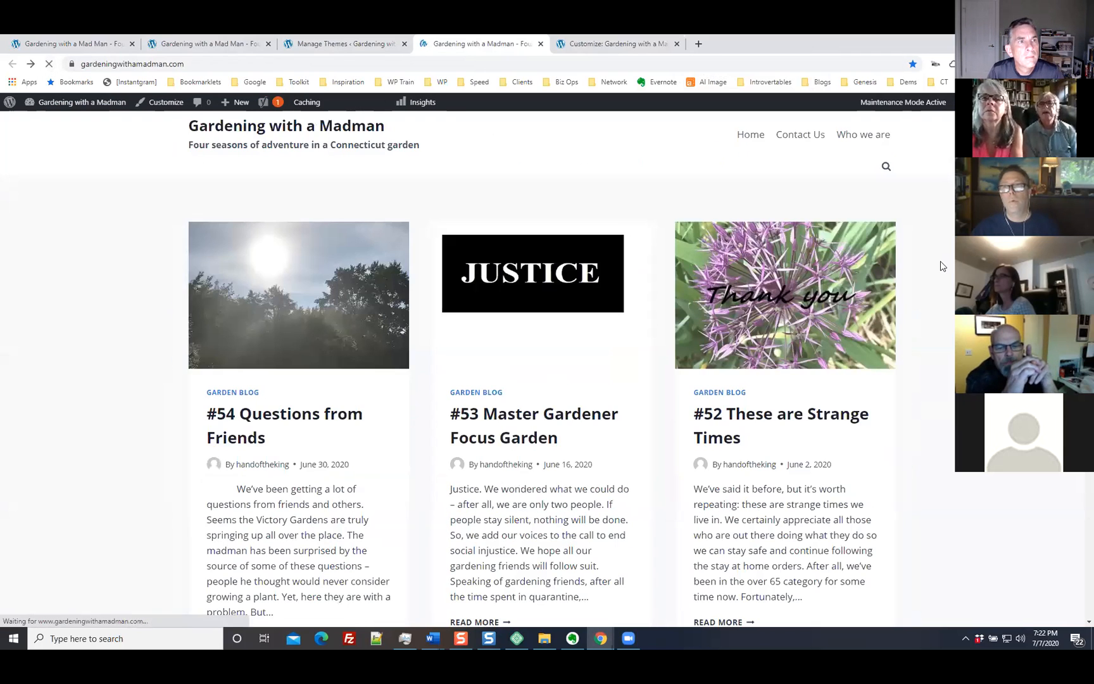
{"action": "left_click", "coordinate": [885, 167]}
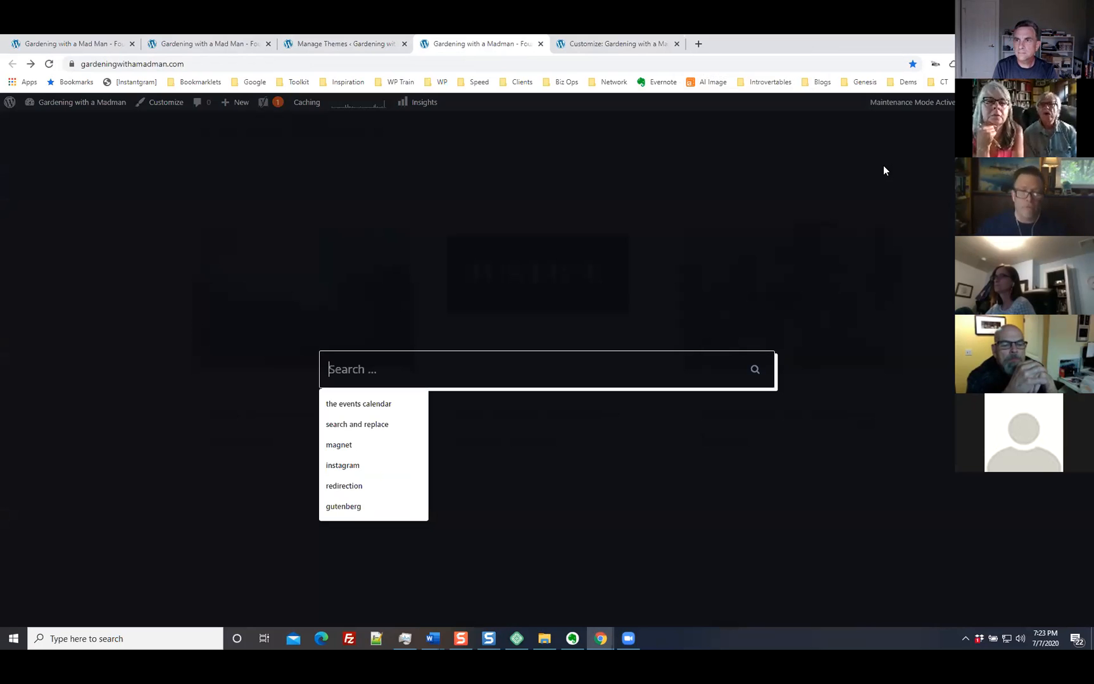
{"action": "left_click", "coordinate": [1074, 129]}
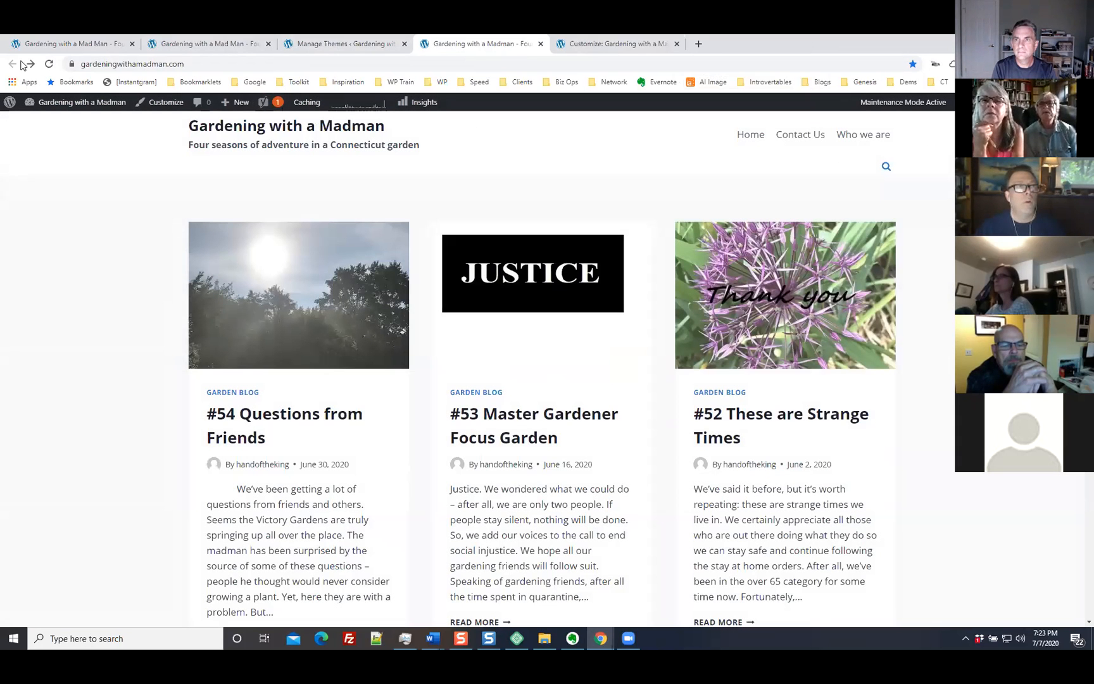
{"action": "left_click", "coordinate": [352, 45]}
{"action": "left_click", "coordinate": [473, 45]}
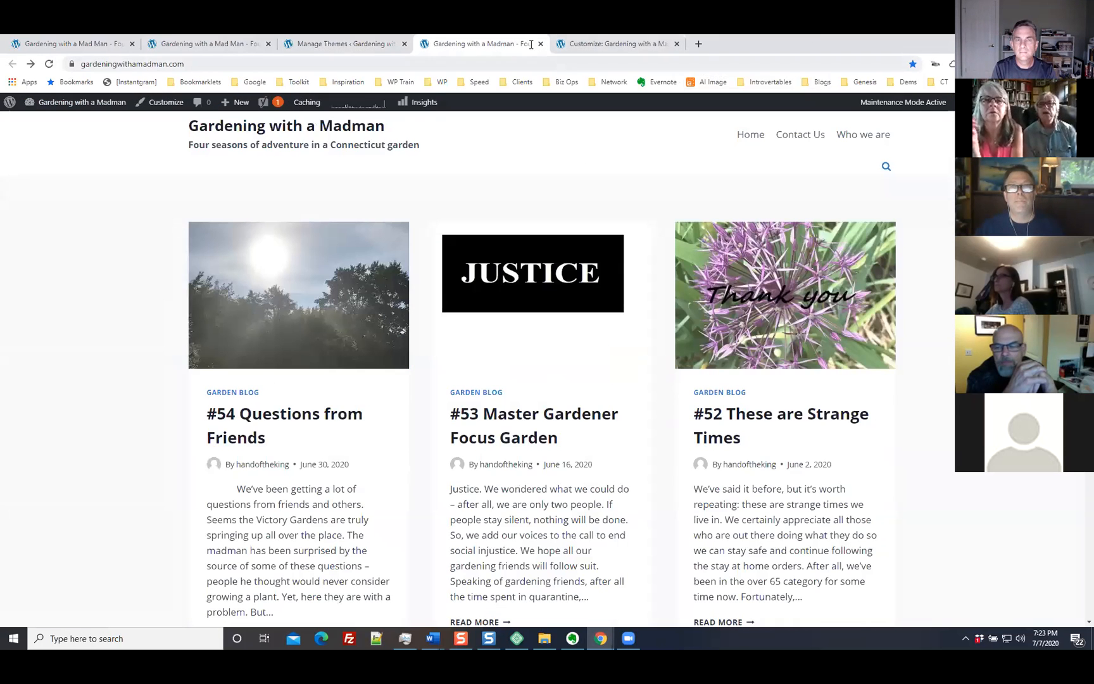
Step: Move Search beside Primary Navigation in the desktop header's main row and add Social at the far right of the top row
{"action": "left_click", "coordinate": [614, 44]}
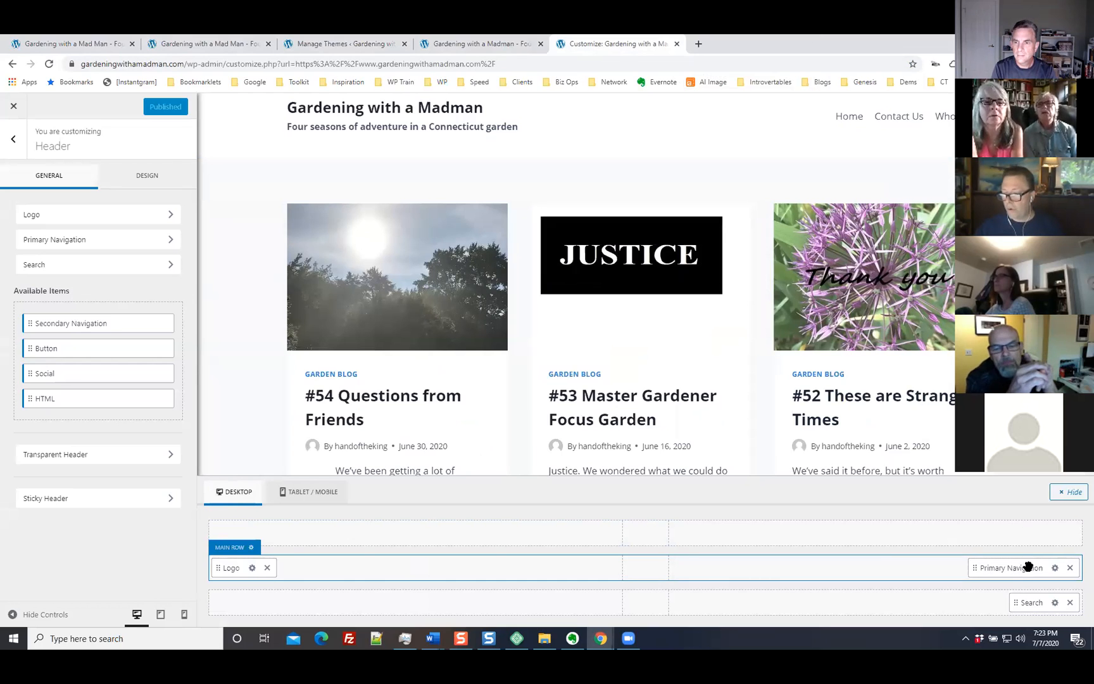
{"action": "left_click_drag", "start_coordinate": [1026, 600], "coordinate": [1043, 567]}
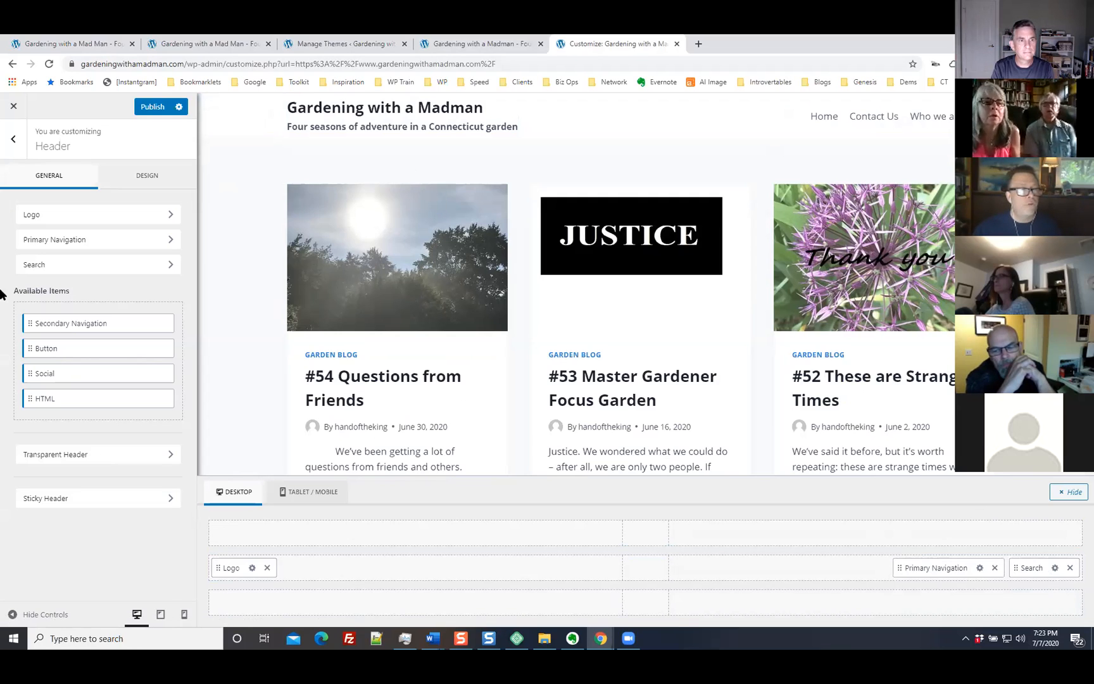
{"action": "left_click_drag", "start_coordinate": [28, 371], "coordinate": [900, 535]}
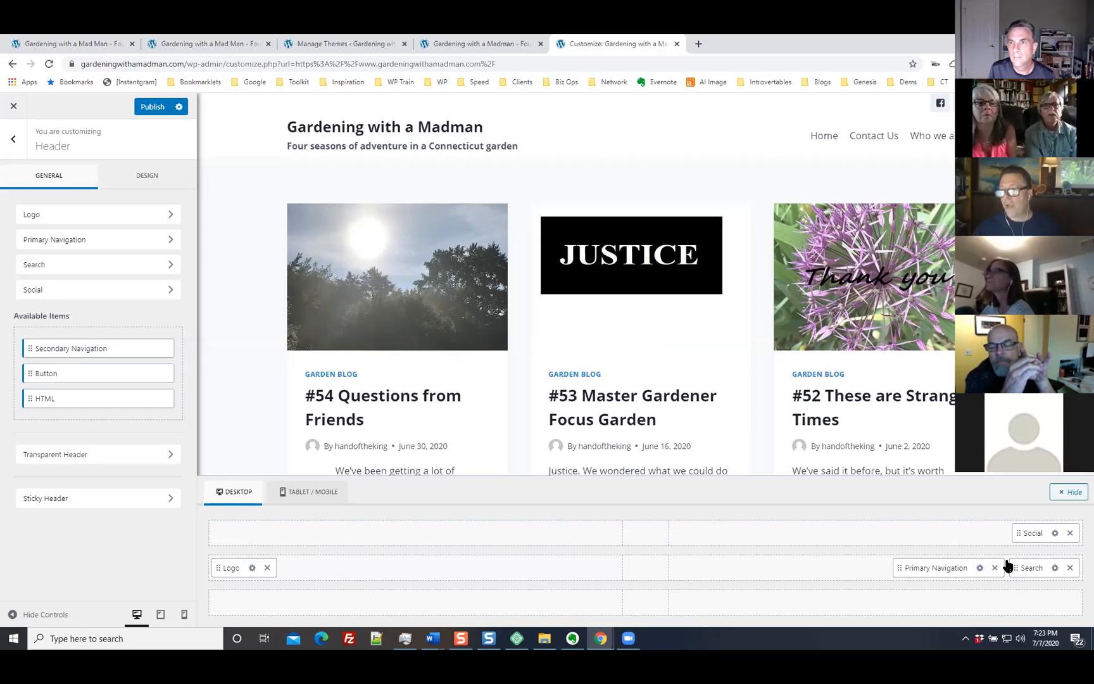
Step: Remove the Instagram and Twitter items from the Header Social settings, keeping only Facebook
{"action": "left_click", "coordinate": [1055, 535]}
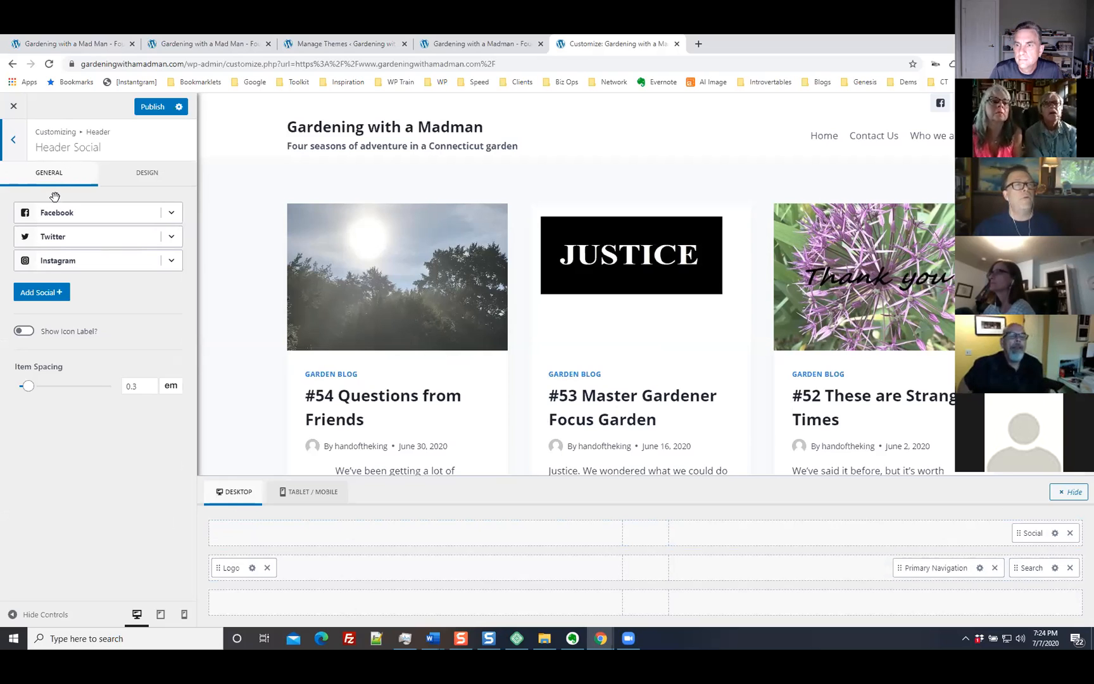
{"action": "left_click", "coordinate": [171, 261]}
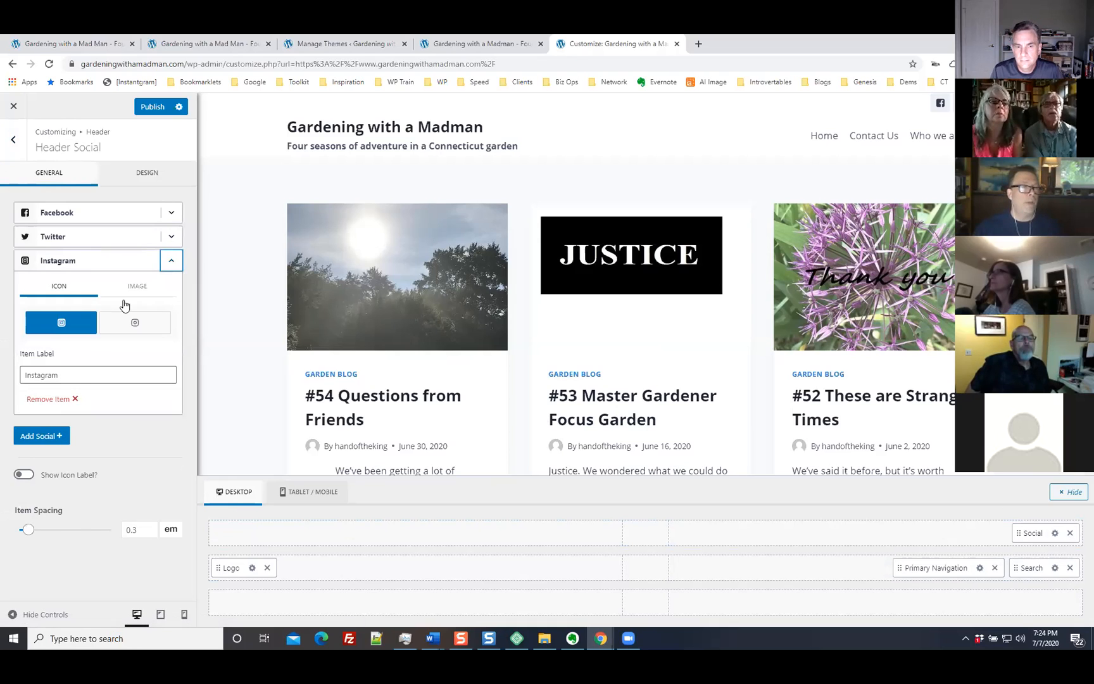
{"action": "left_click", "coordinate": [57, 398]}
{"action": "left_click", "coordinate": [171, 239]}
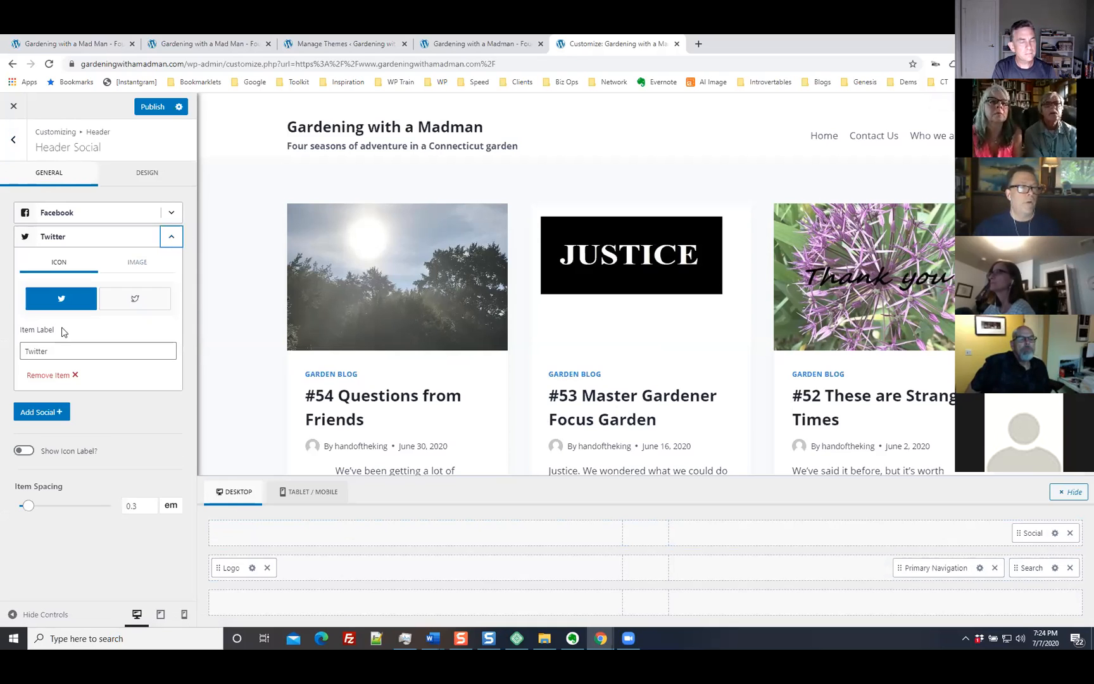
{"action": "left_click", "coordinate": [48, 375]}
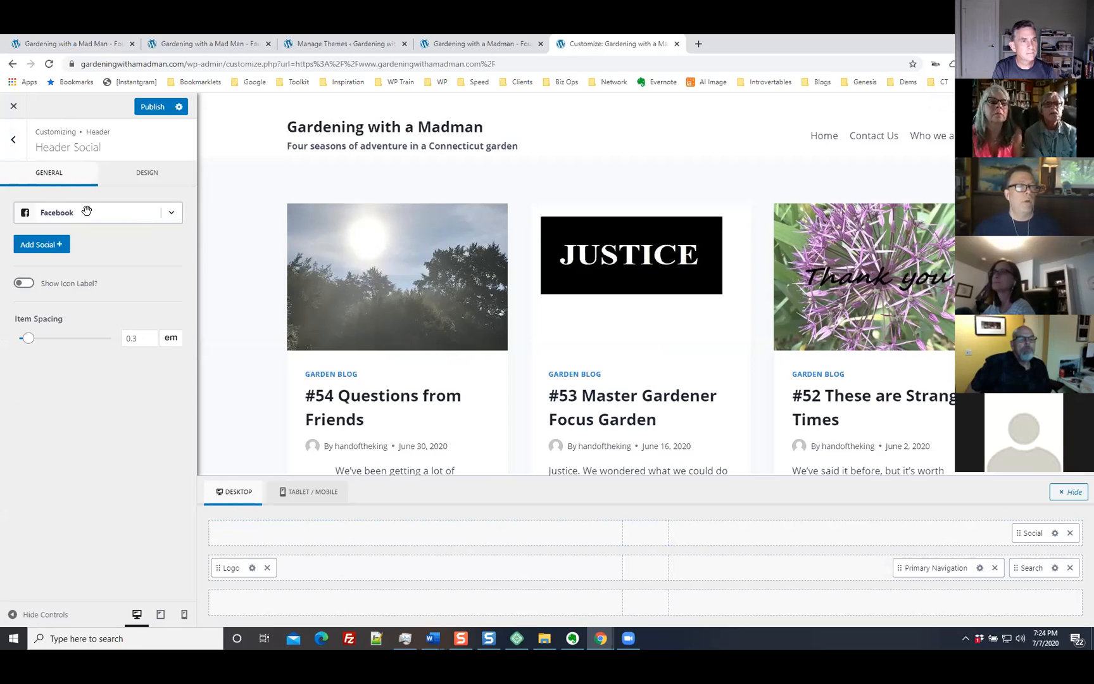
Step: Try to link the header's Facebook item by replacing its label with the blog's Facebook page URL
{"action": "left_click", "coordinate": [171, 215]}
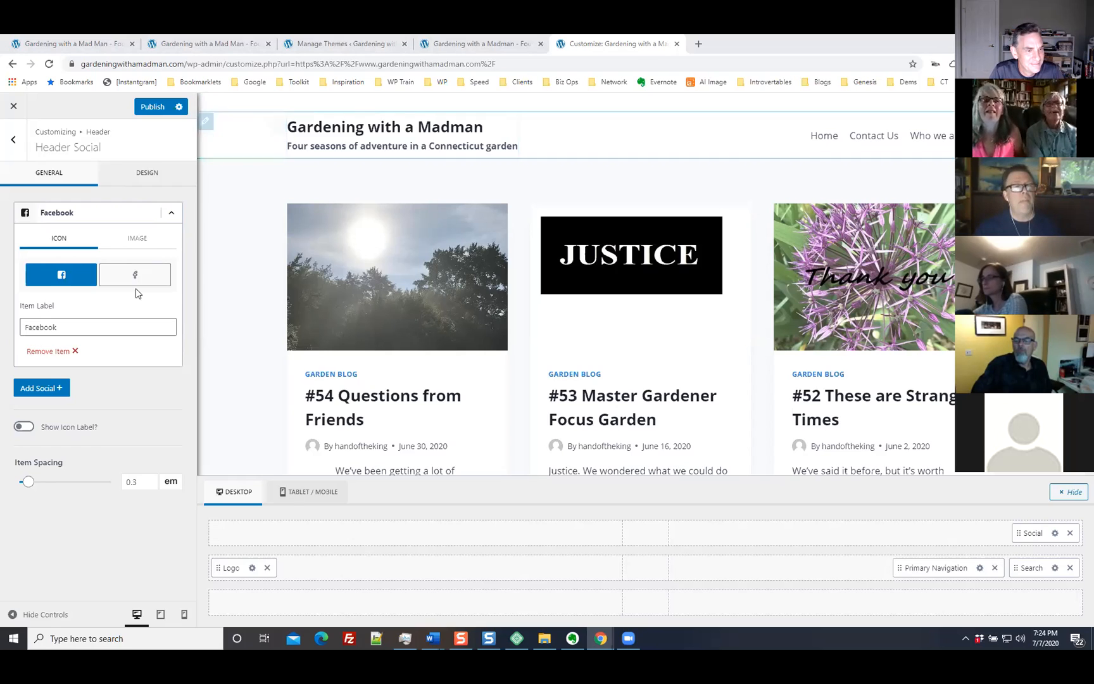
{"action": "left_click", "coordinate": [56, 326]}
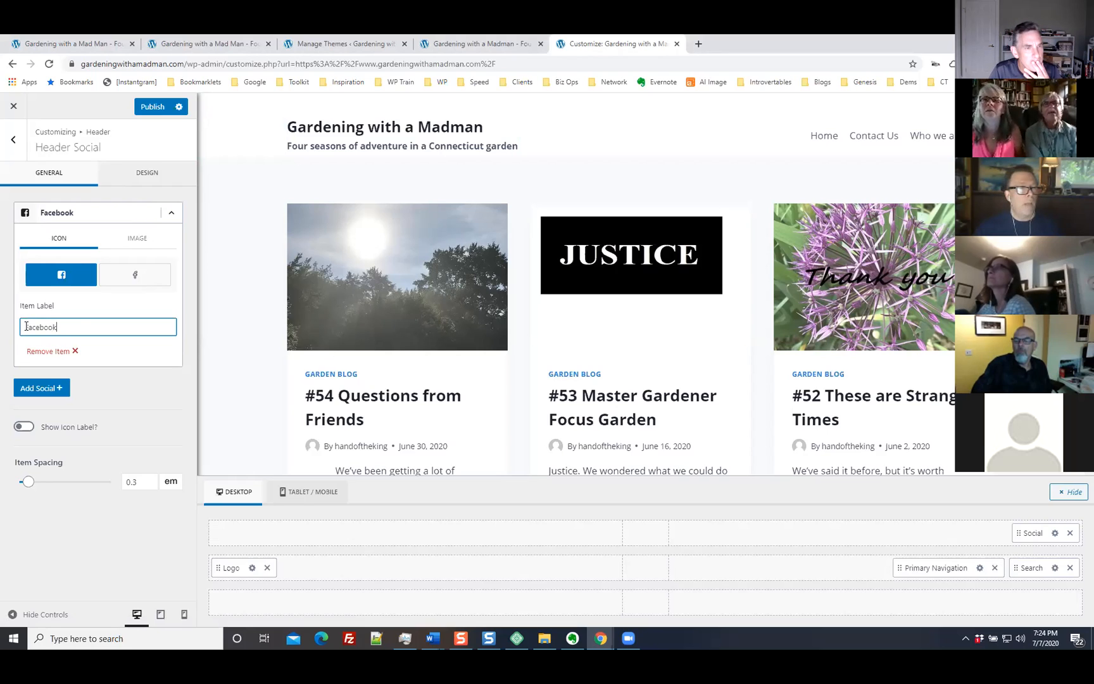
{"action": "left_click_drag", "start_coordinate": [17, 328], "coordinate": [18, 328]}
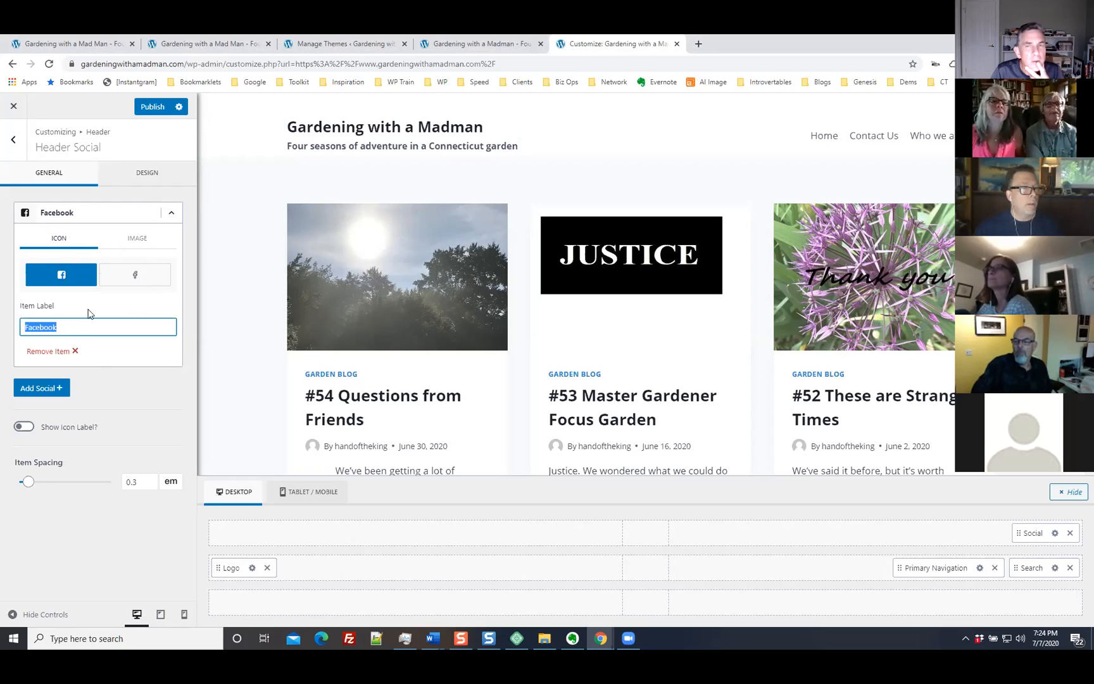
{"action": "key", "text": "ctrl+v"}
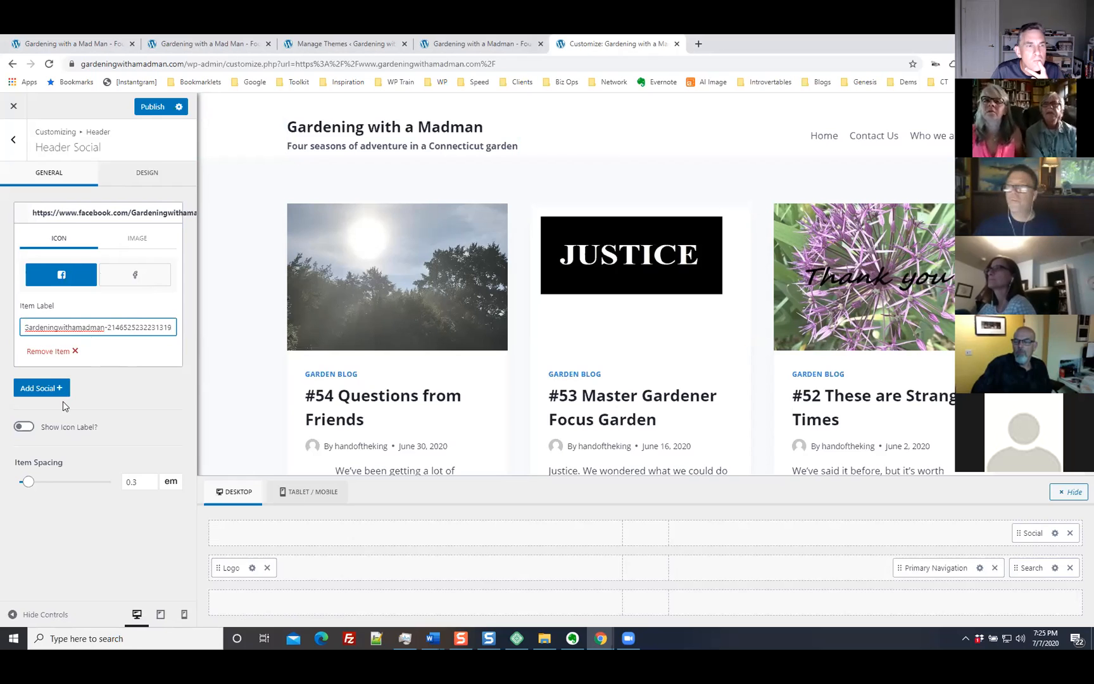
{"action": "left_click", "coordinate": [124, 392]}
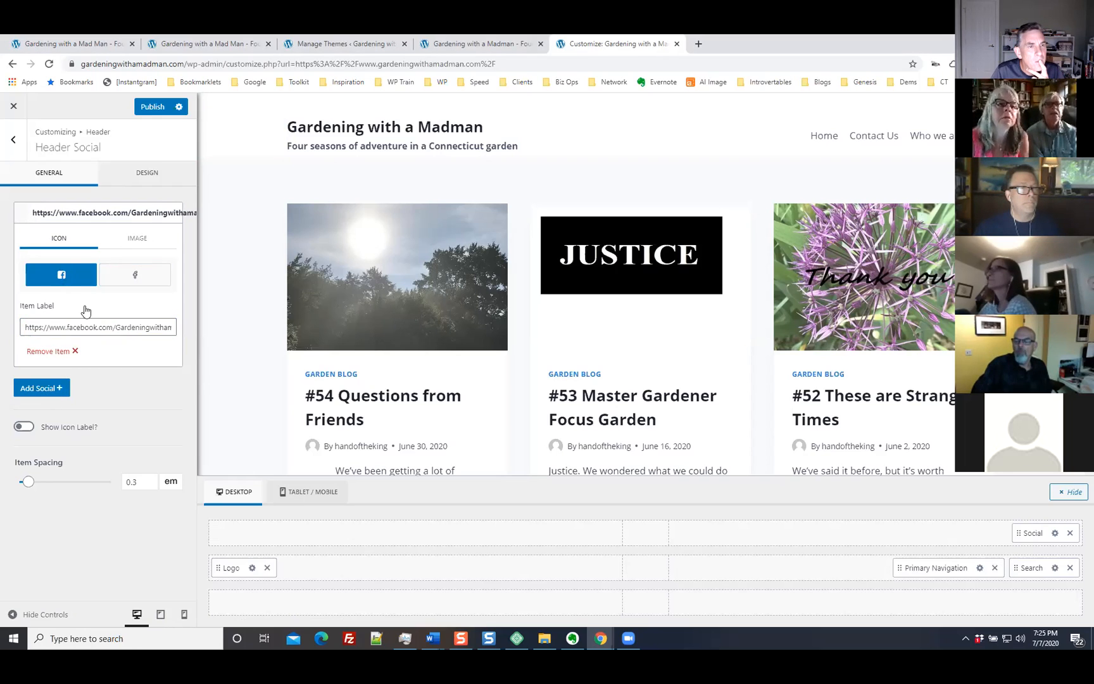
Step: Publish the header changes, reload the live site and test the Facebook icon's link
{"action": "left_click", "coordinate": [151, 106]}
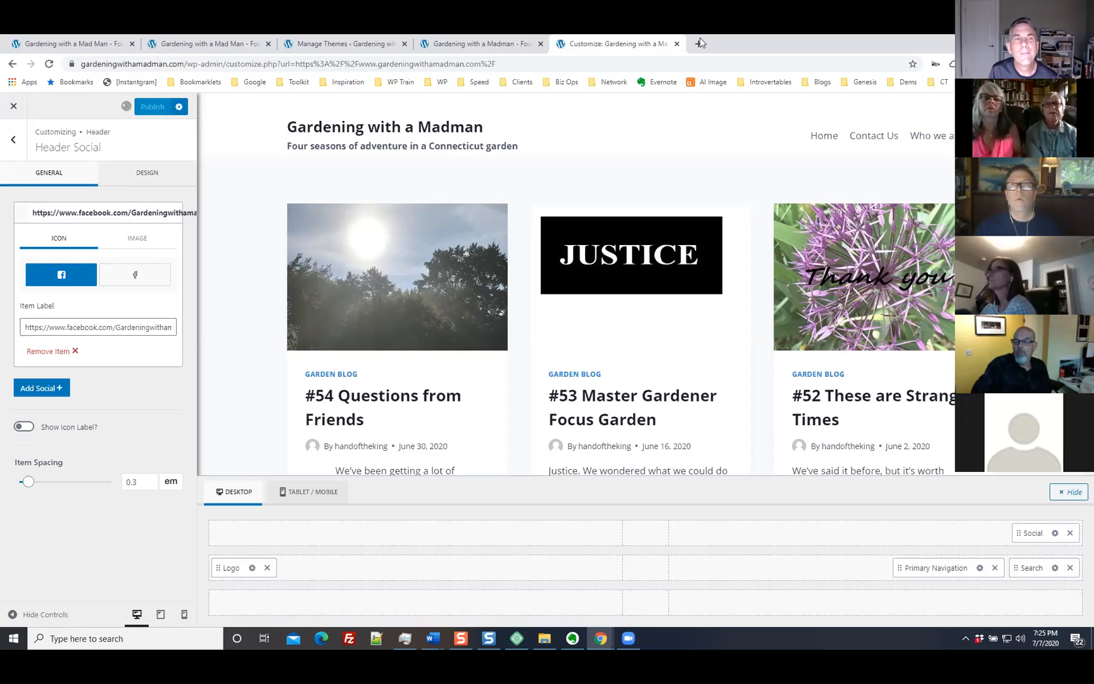
{"action": "left_click", "coordinate": [476, 44]}
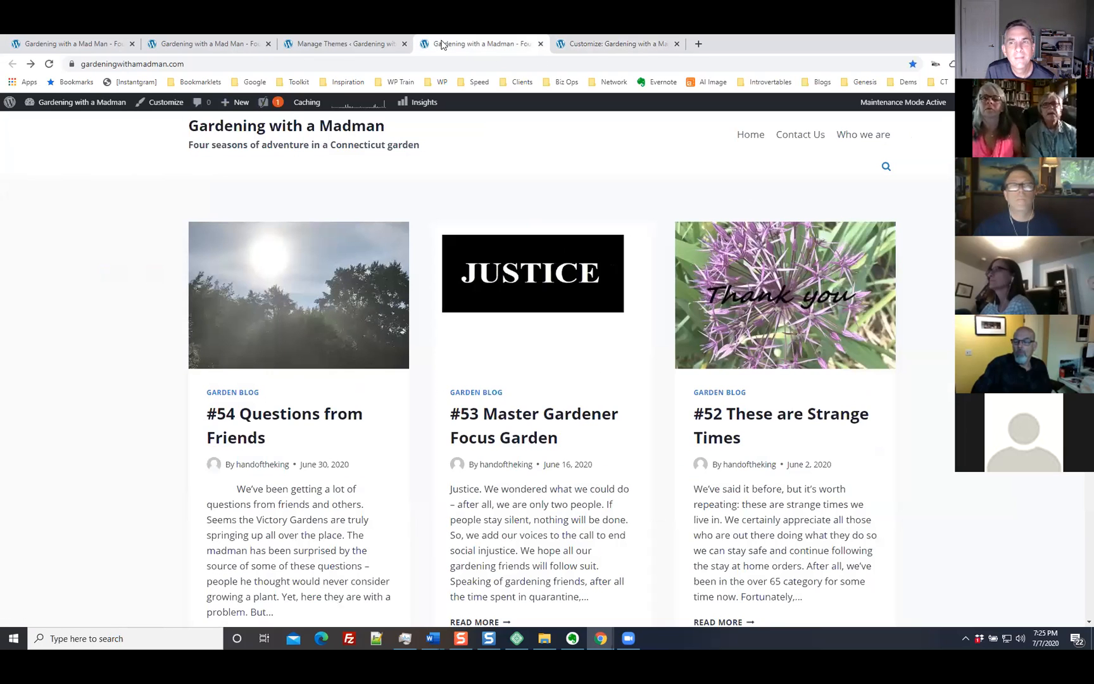
{"action": "left_click", "coordinate": [334, 42]}
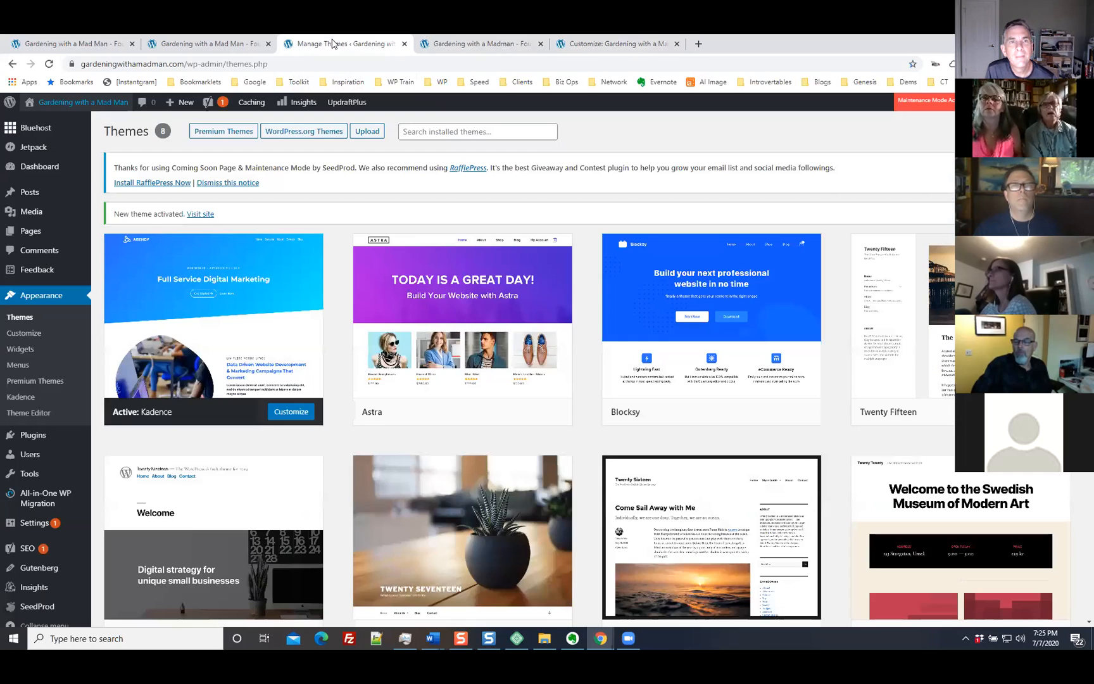
{"action": "left_click", "coordinate": [451, 43]}
{"action": "left_click", "coordinate": [49, 64]}
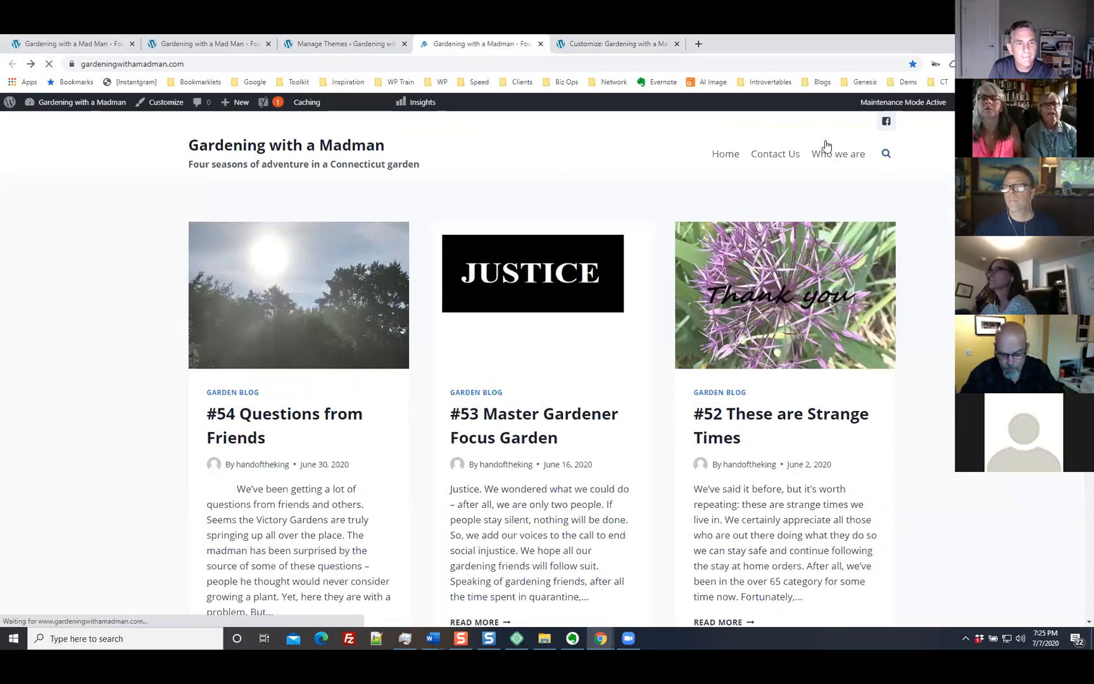
{"action": "left_click", "coordinate": [886, 123]}
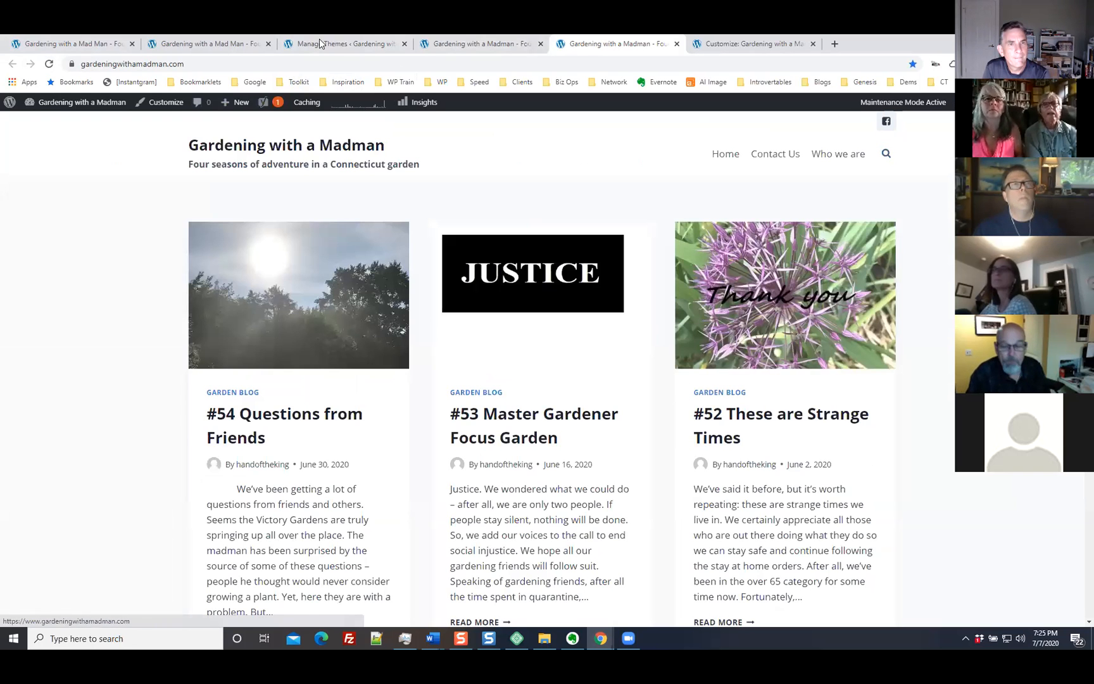
{"action": "left_click", "coordinate": [676, 44]}
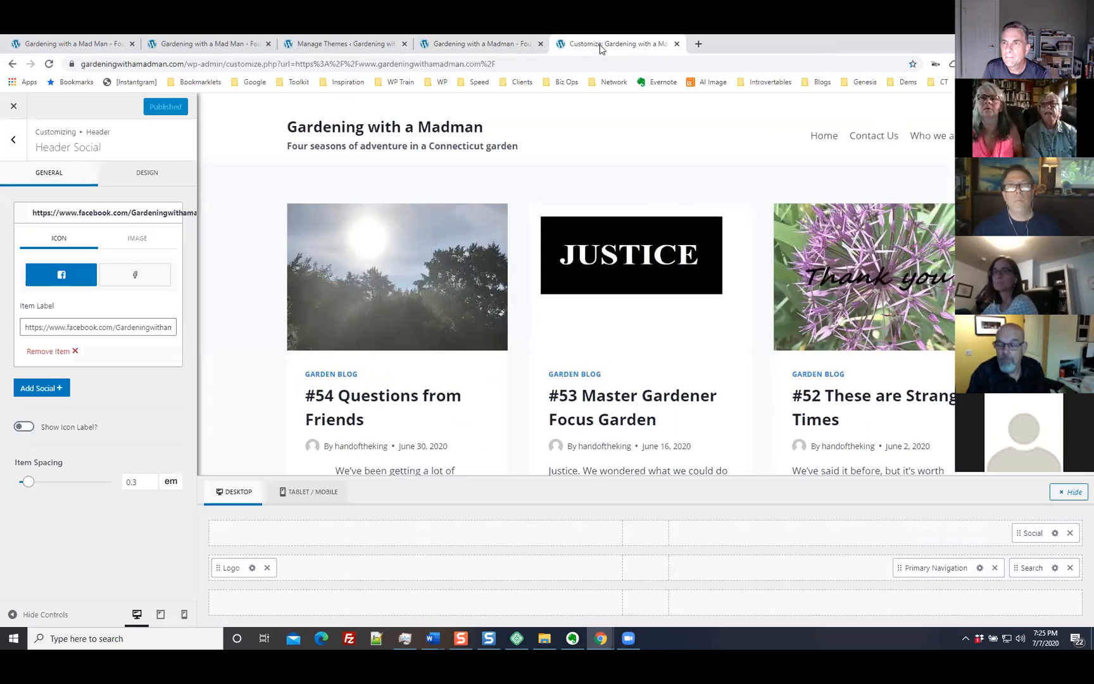
Step: Clear the Facebook item's label in the Header Social settings and review the social networks available to add
{"action": "left_click", "coordinate": [598, 44]}
{"action": "left_click", "coordinate": [76, 325]}
{"action": "left_click_drag", "start_coordinate": [26, 327], "coordinate": [202, 329]}
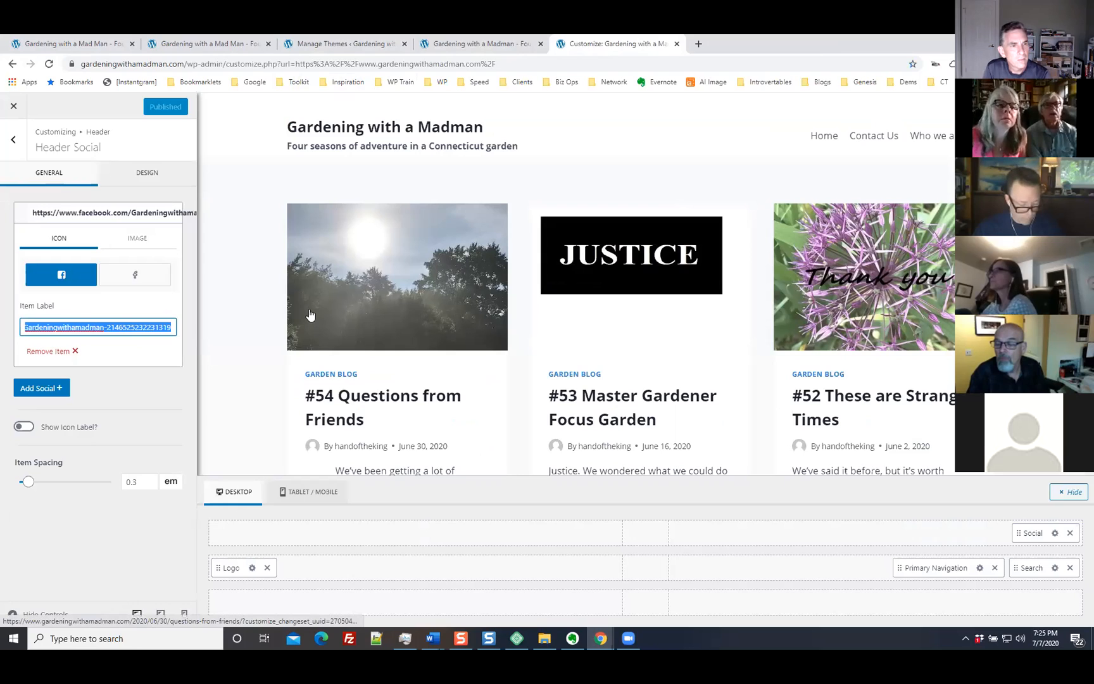
{"action": "key", "text": "BackSpace"}
{"action": "left_click", "coordinate": [153, 369]}
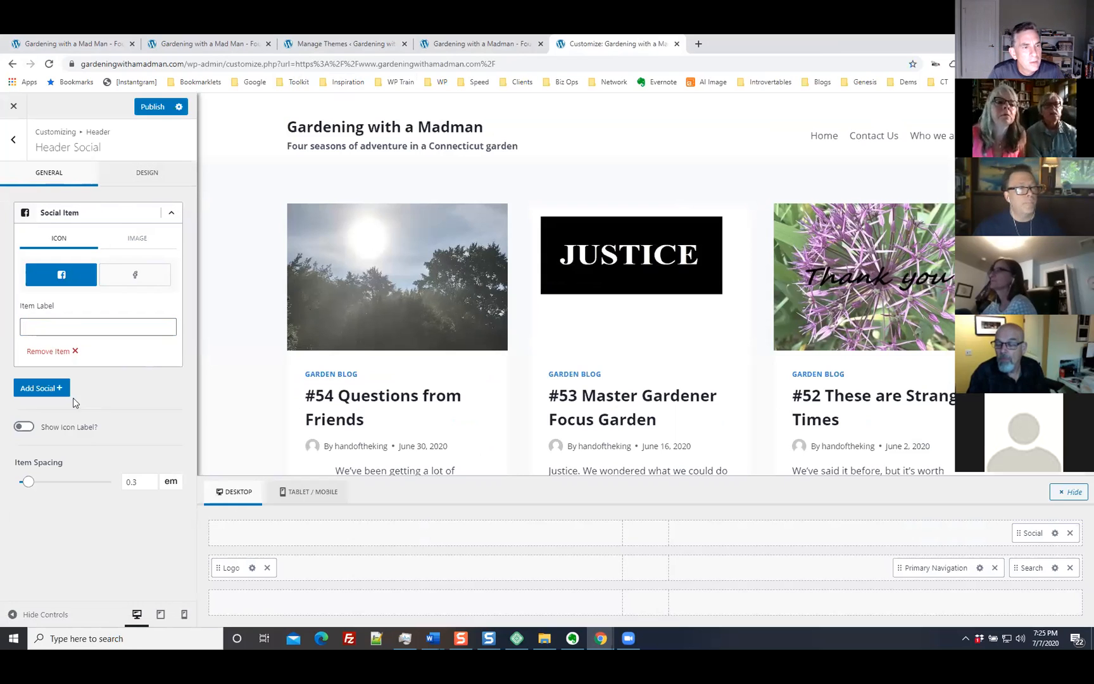
{"action": "left_click", "coordinate": [47, 389]}
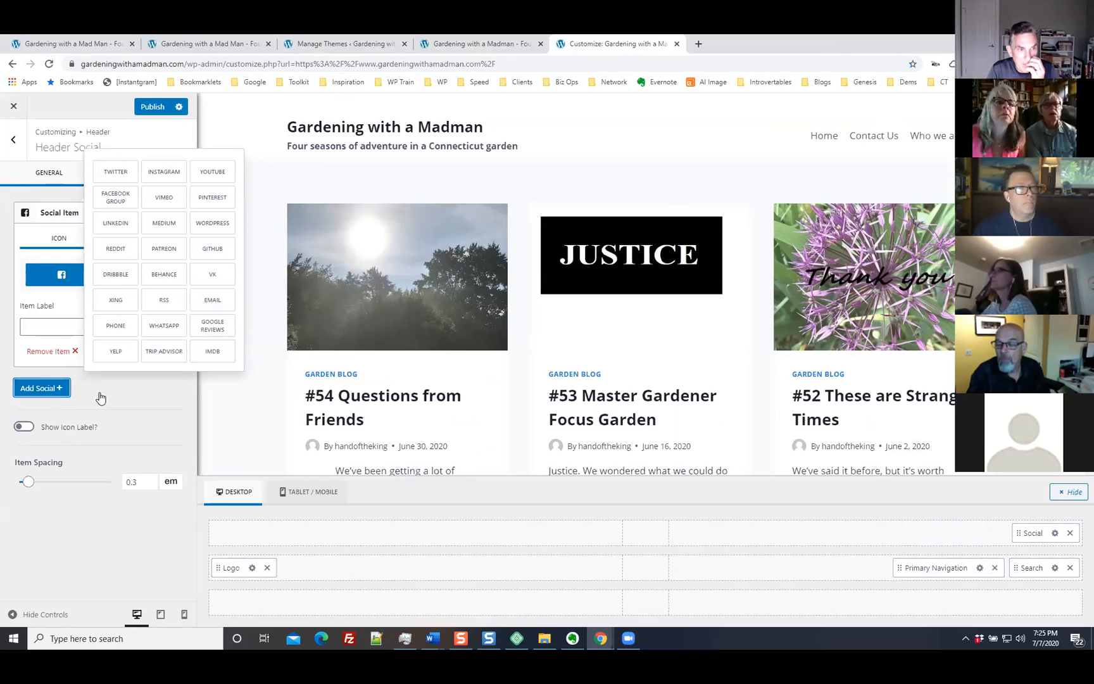
{"action": "left_click", "coordinate": [125, 391]}
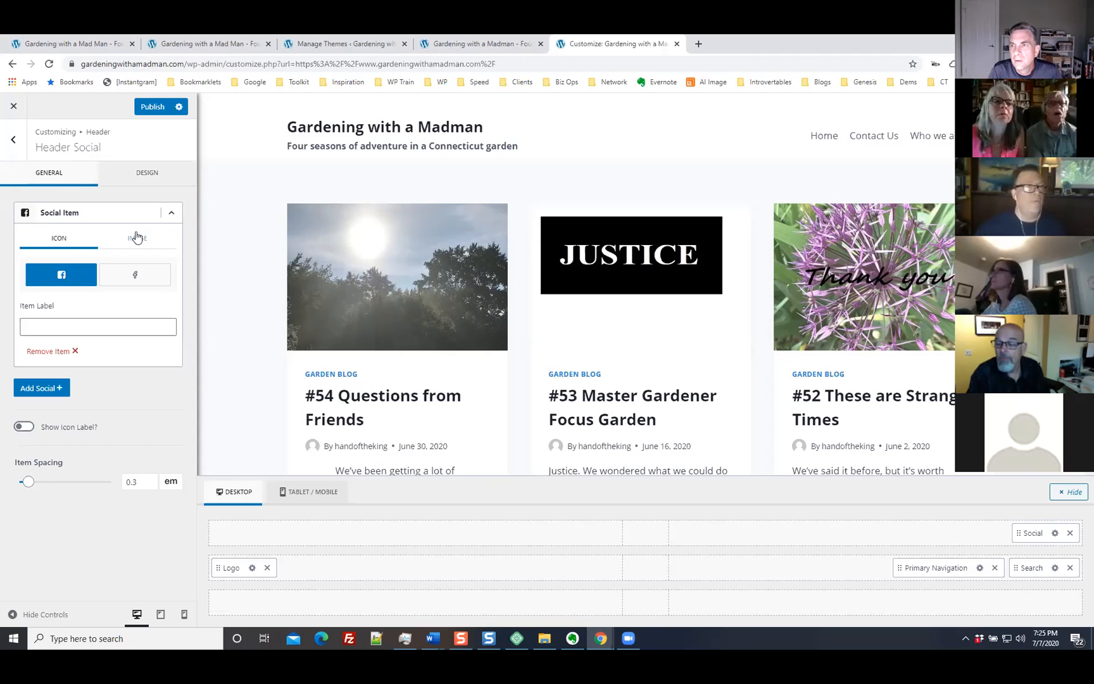
Step: Enter the blog's Facebook page URL as the Facebook link in the general Social Links settings
{"action": "left_click", "coordinate": [13, 141]}
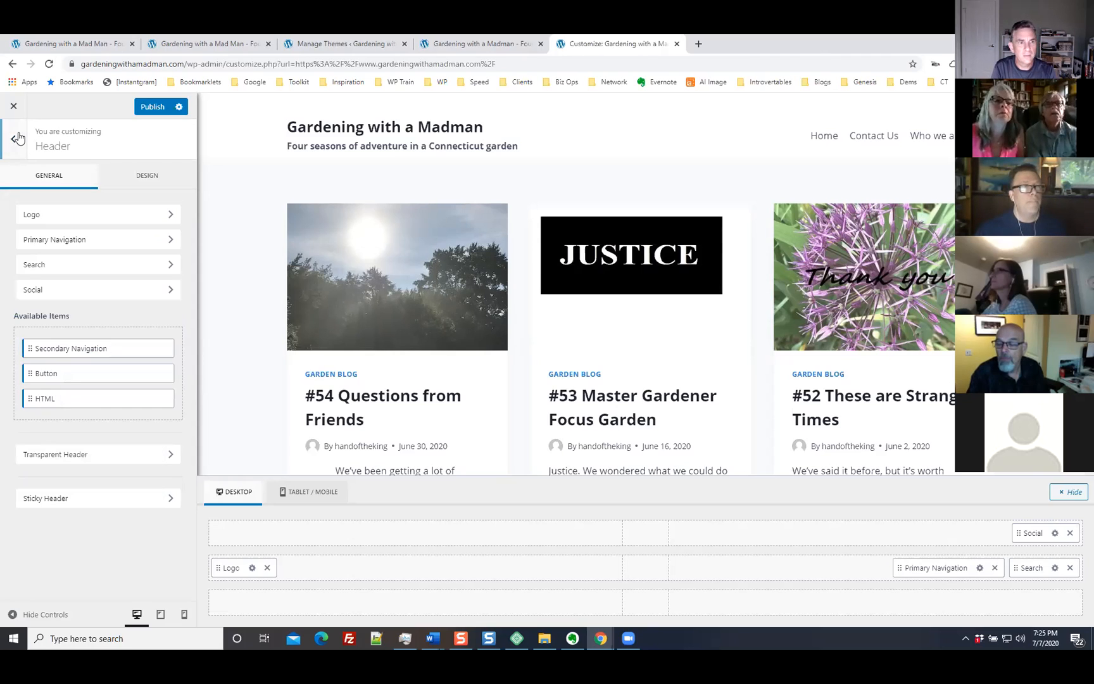
{"action": "left_click", "coordinate": [17, 139]}
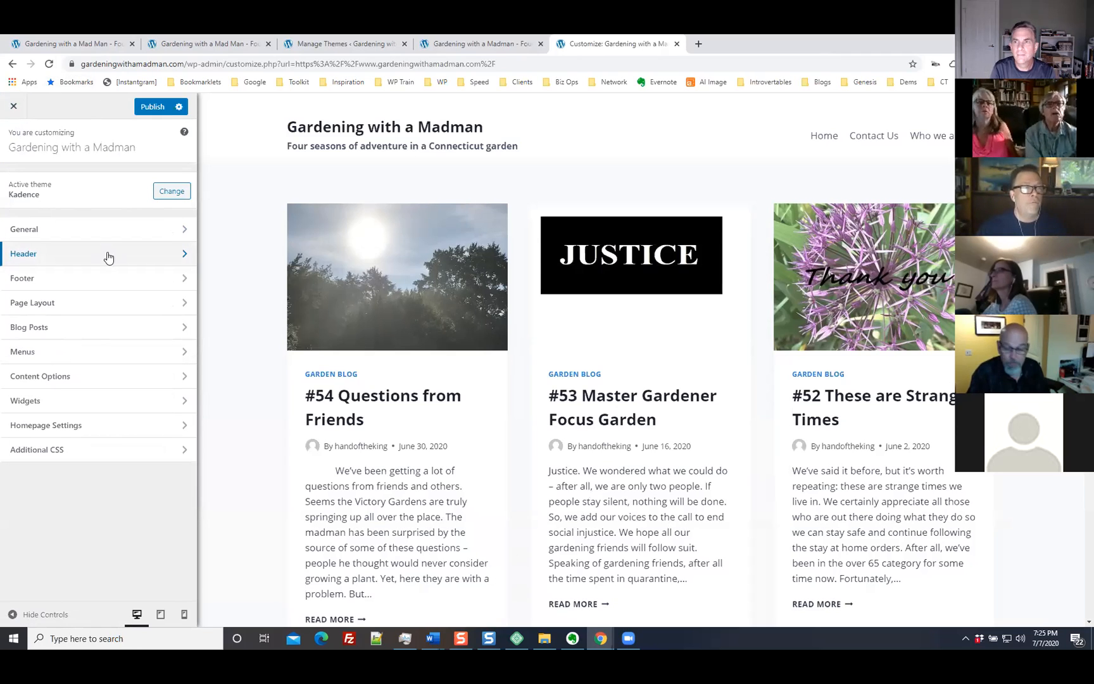
{"action": "left_click", "coordinate": [81, 227]}
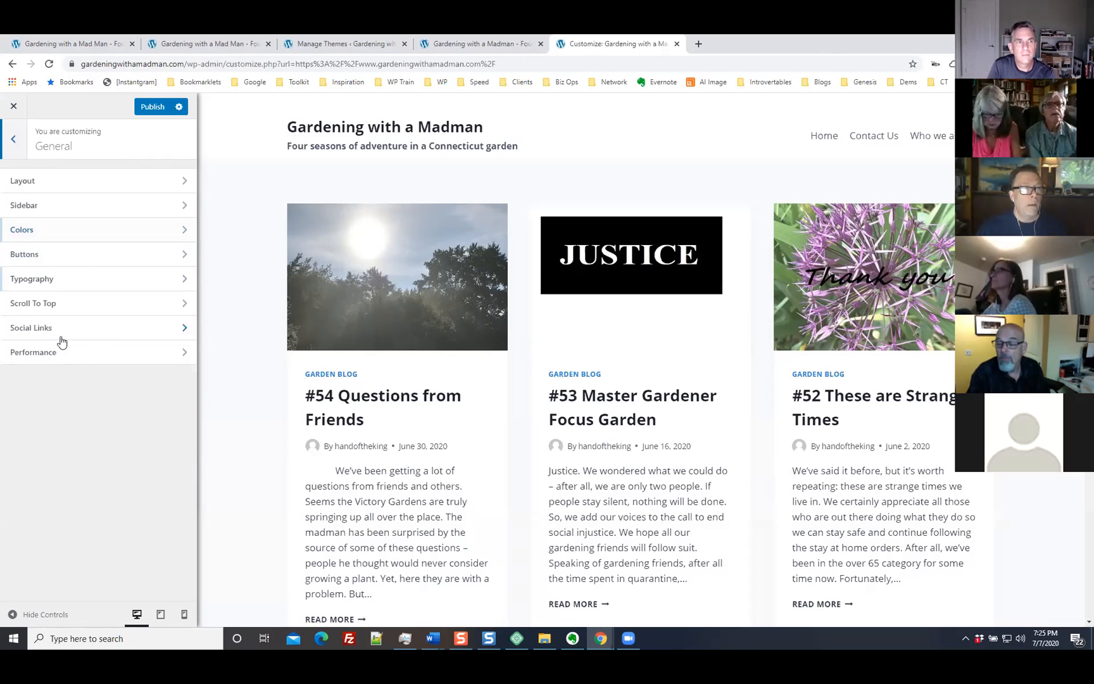
{"action": "left_click", "coordinate": [44, 329]}
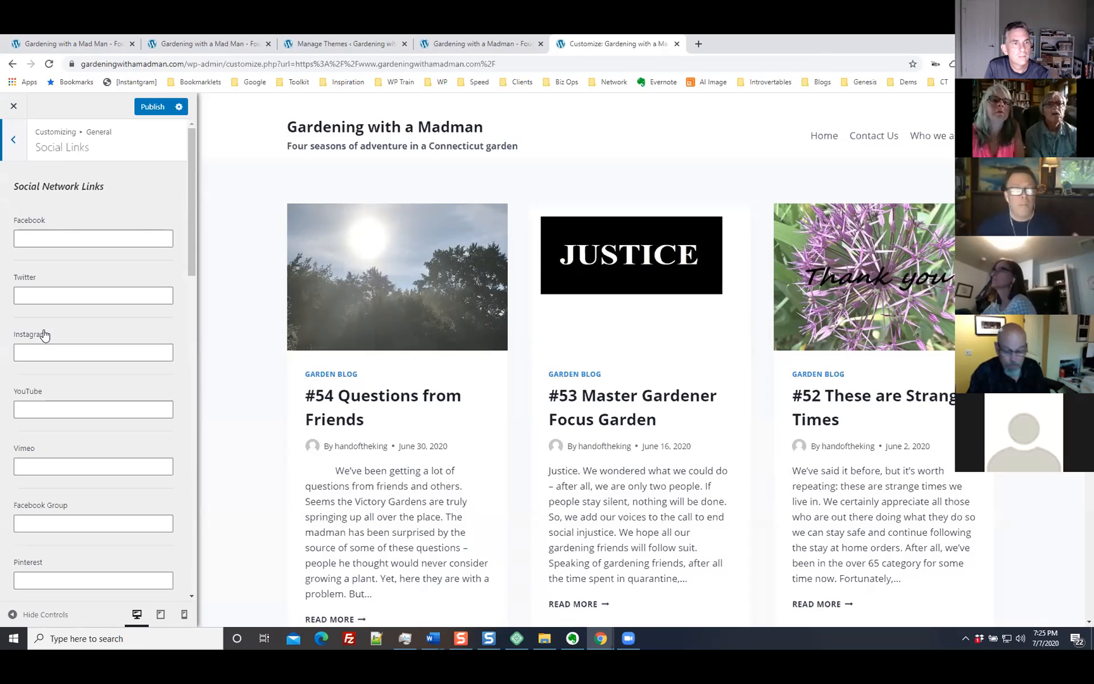
{"action": "left_click", "coordinate": [71, 234]}
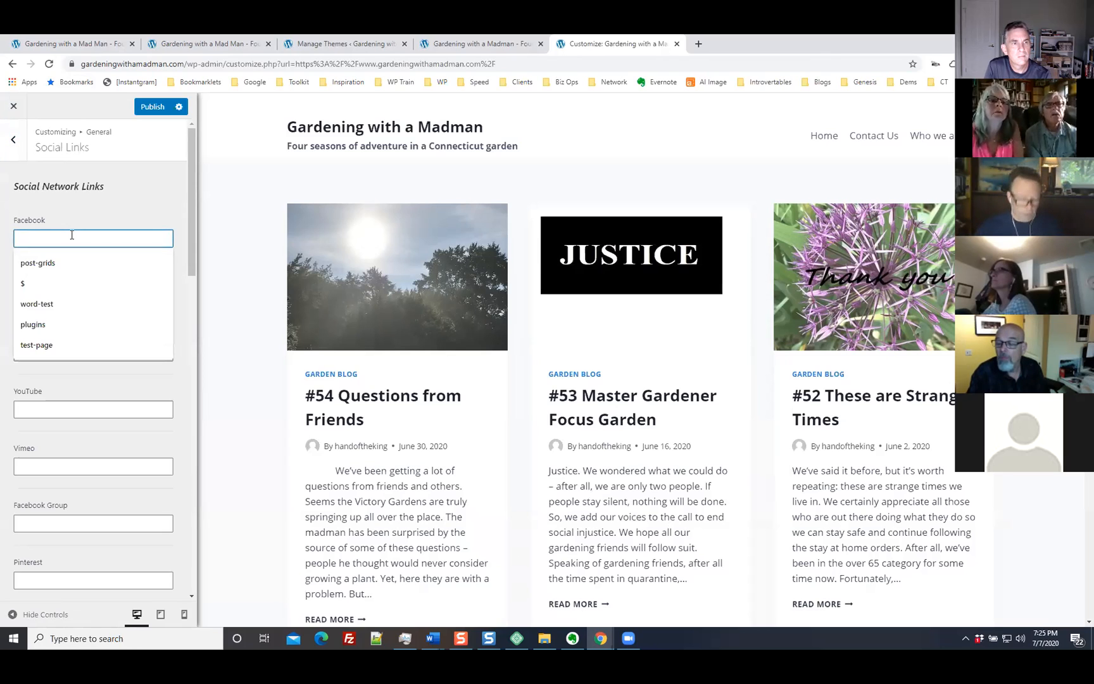
{"action": "key", "text": "ctrl+v"}
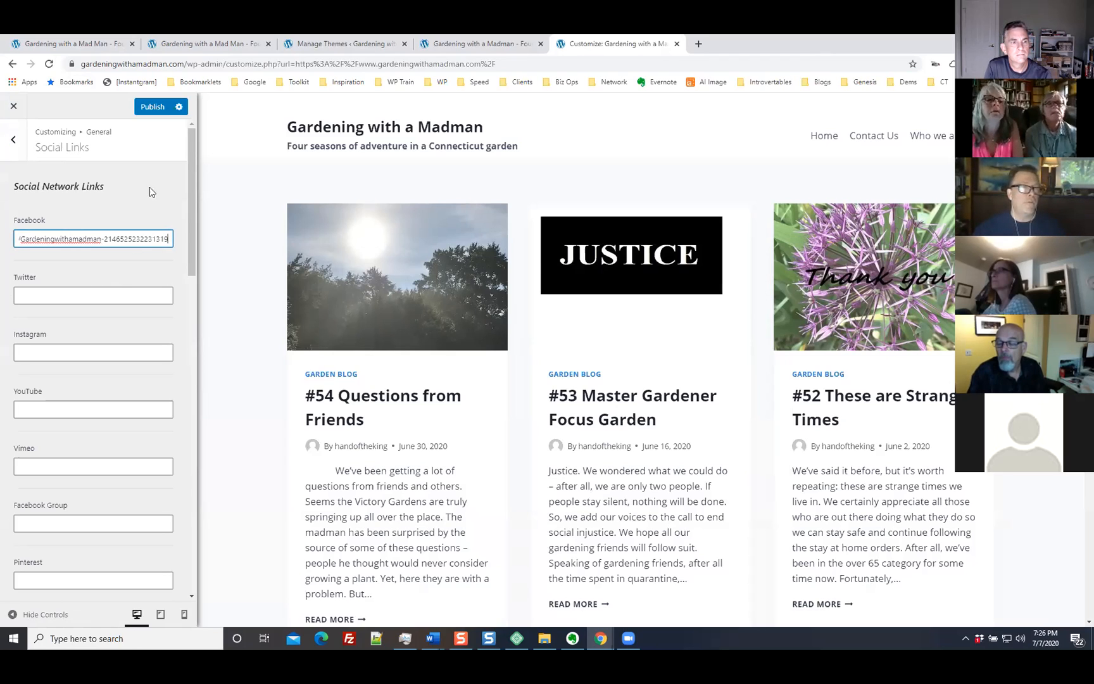
Step: Publish the new Facebook link and test the header's Facebook icon on the reloaded live site
{"action": "scroll", "coordinate": [136, 320], "scroll_direction": "down", "scroll_amount": 20}
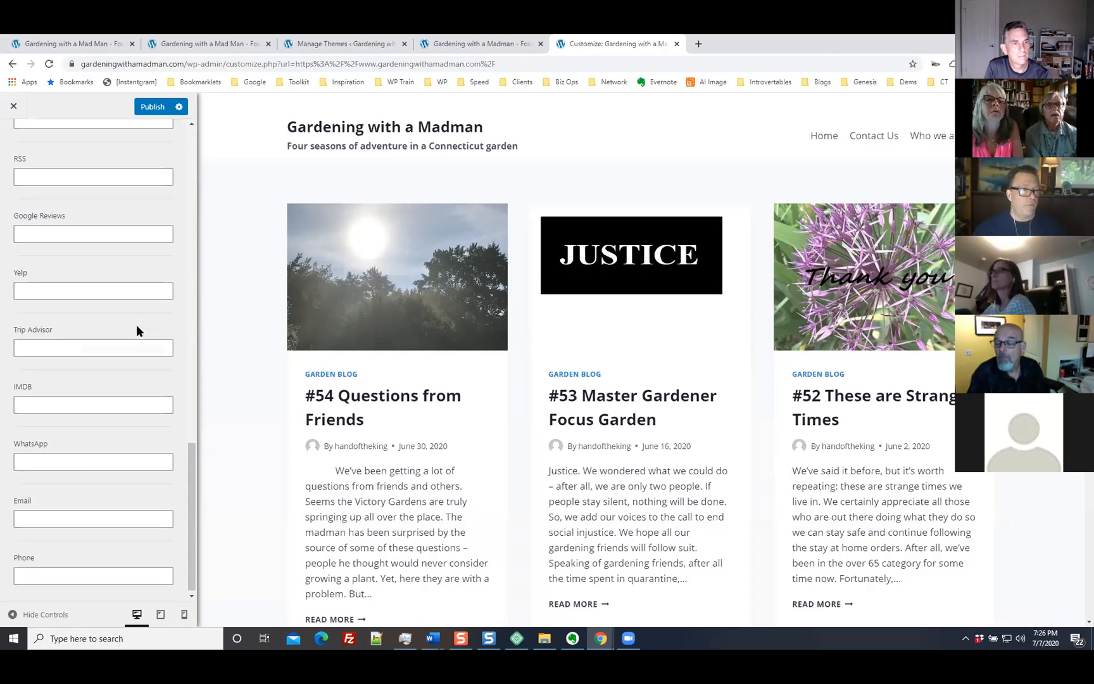
{"action": "scroll", "coordinate": [137, 322], "scroll_direction": "up", "scroll_amount": 5}
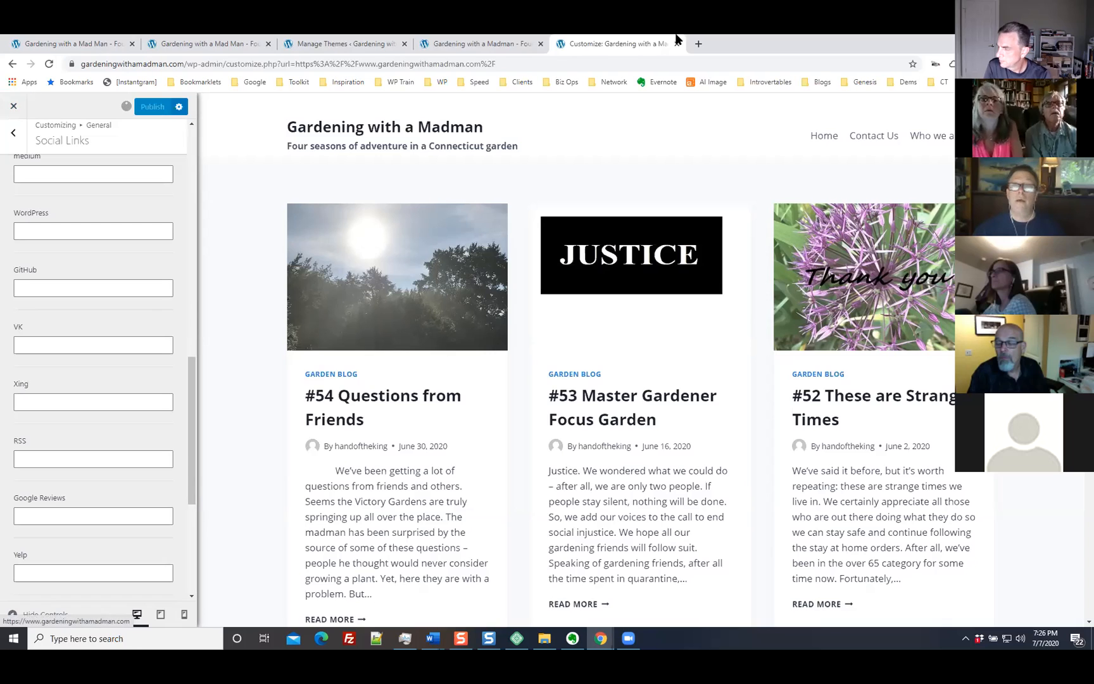
{"action": "left_click", "coordinate": [488, 44]}
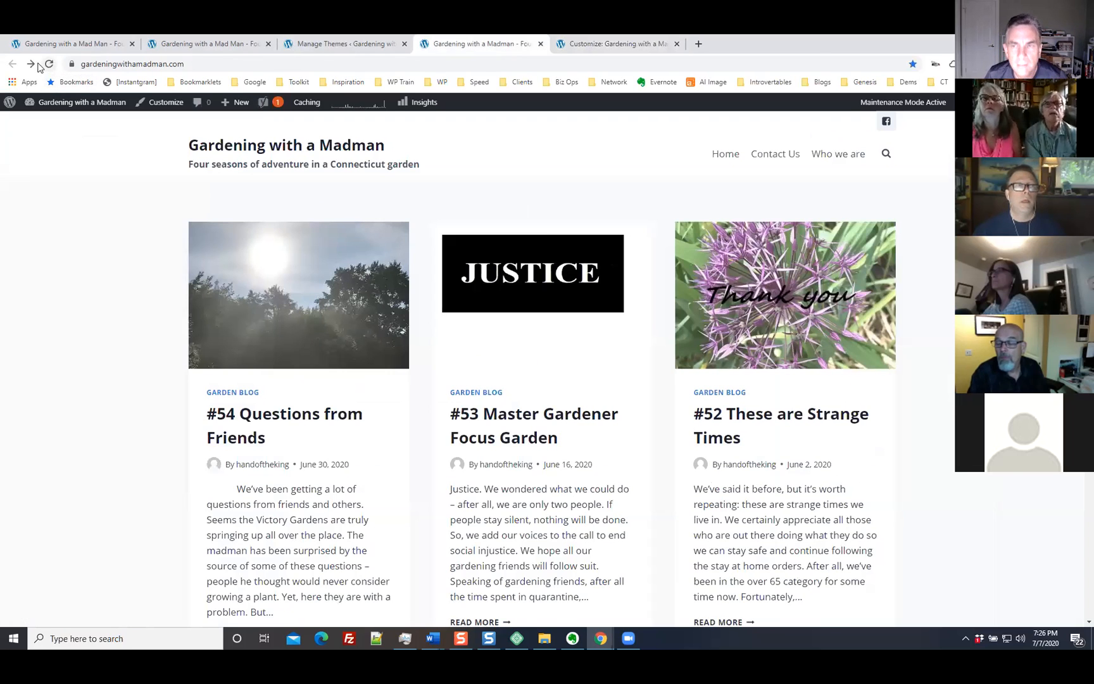
{"action": "left_click", "coordinate": [769, 235]}
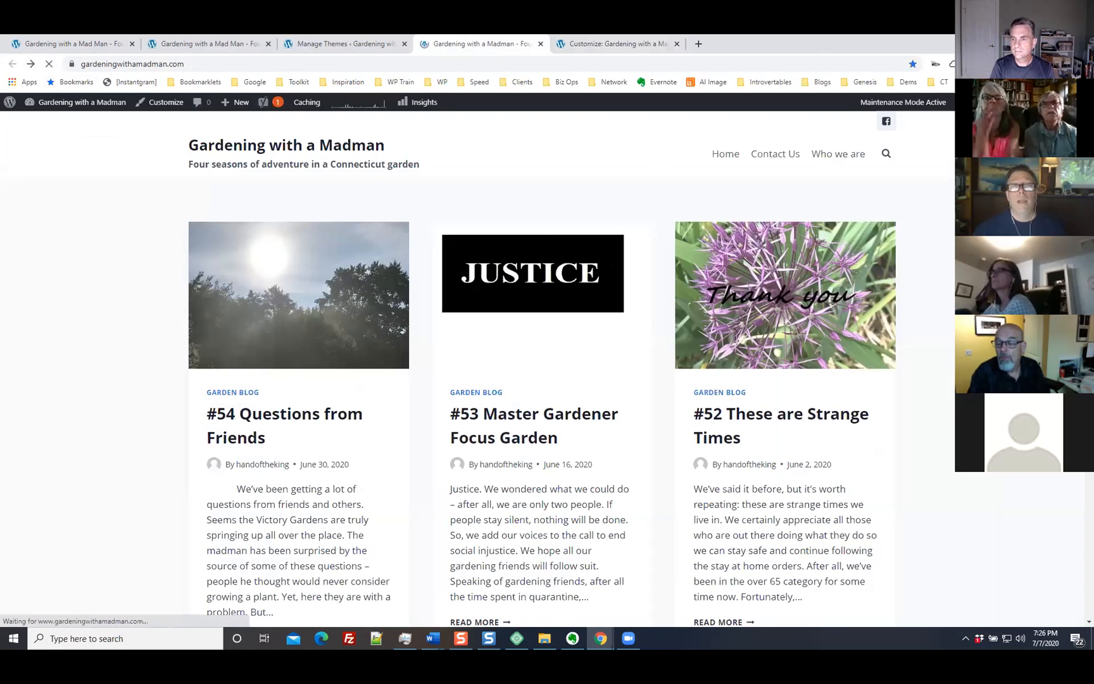
{"action": "left_click", "coordinate": [887, 121]}
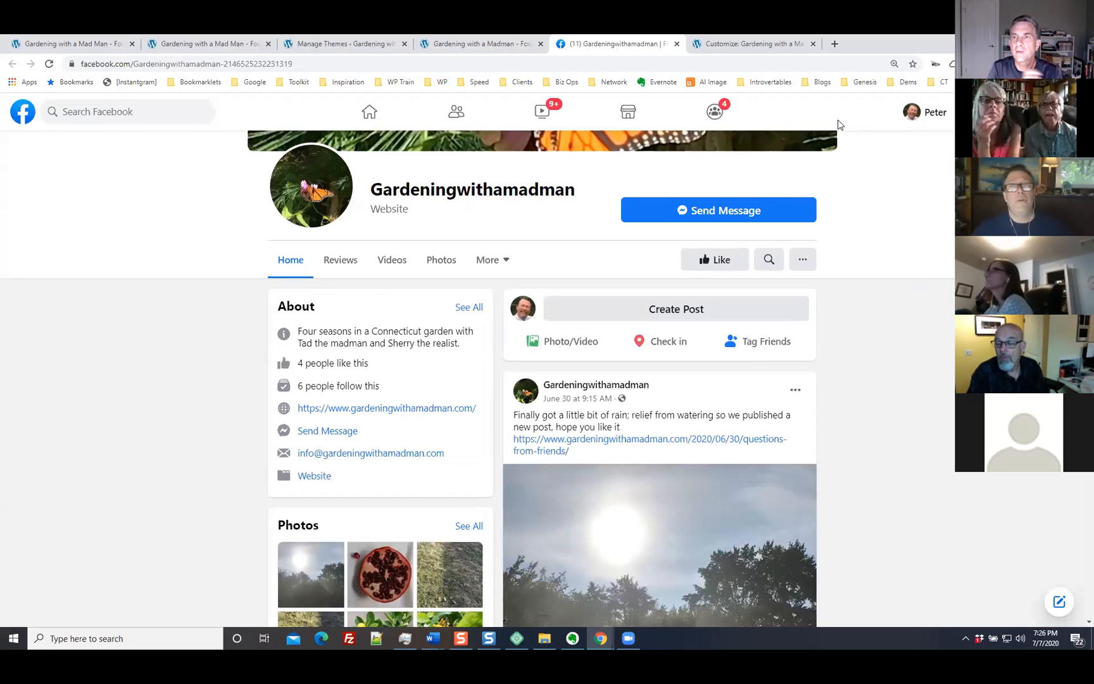
Step: Return to the live blog's home page and review its grid of posts
{"action": "left_click", "coordinate": [764, 46]}
{"action": "left_click", "coordinate": [459, 46]}
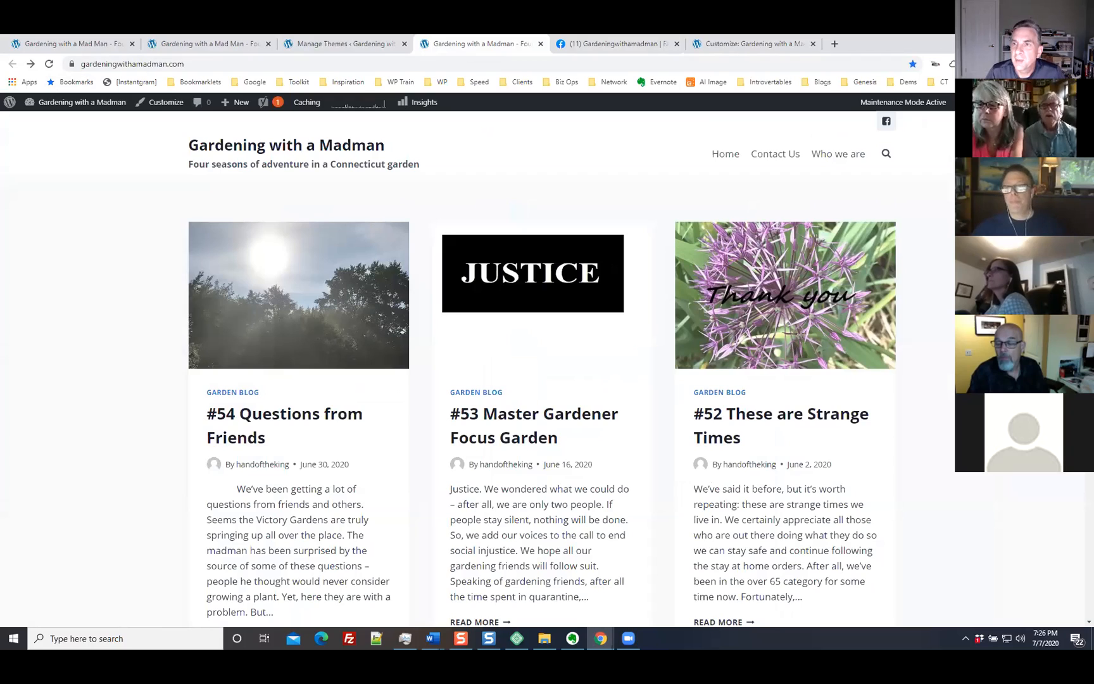
{"action": "scroll", "coordinate": [542, 367], "scroll_direction": "down", "scroll_amount": 9}
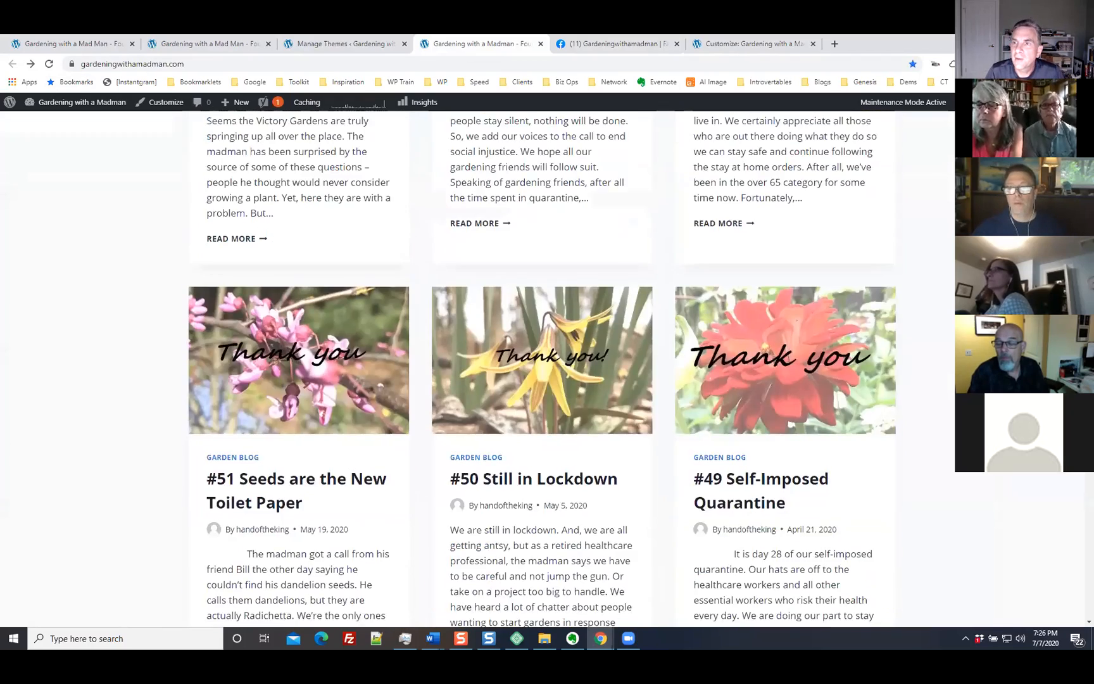
{"action": "scroll", "coordinate": [542, 367], "scroll_direction": "down", "scroll_amount": 10}
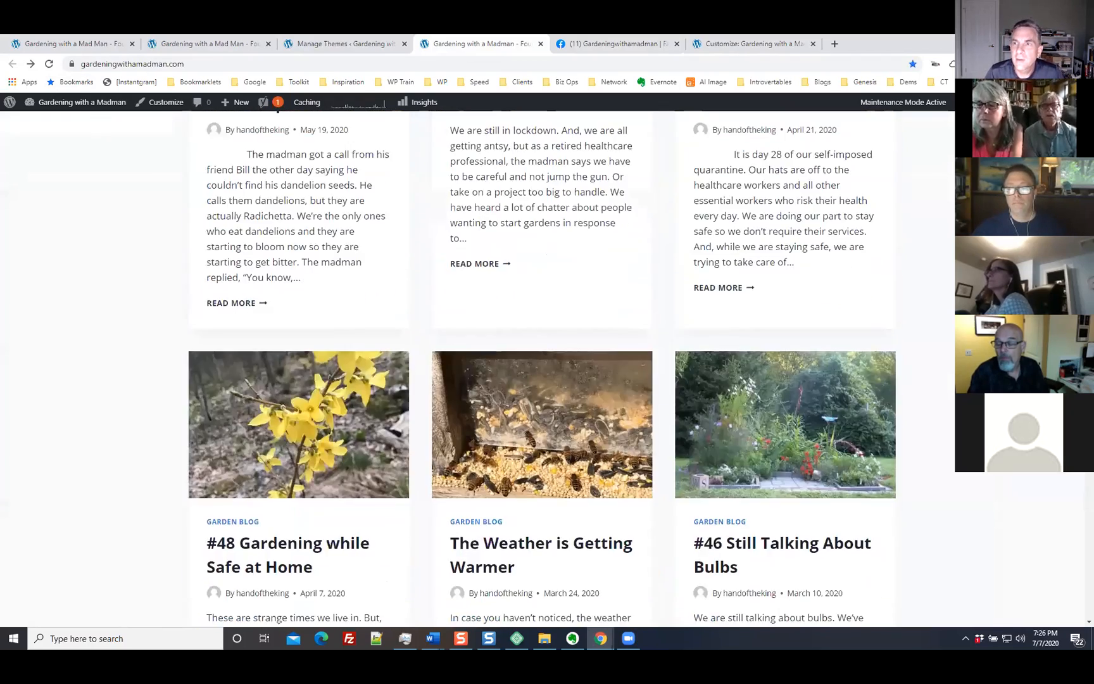
{"action": "scroll", "coordinate": [542, 367], "scroll_direction": "down", "scroll_amount": 3}
{"action": "scroll", "coordinate": [542, 367], "scroll_direction": "up", "scroll_amount": 16}
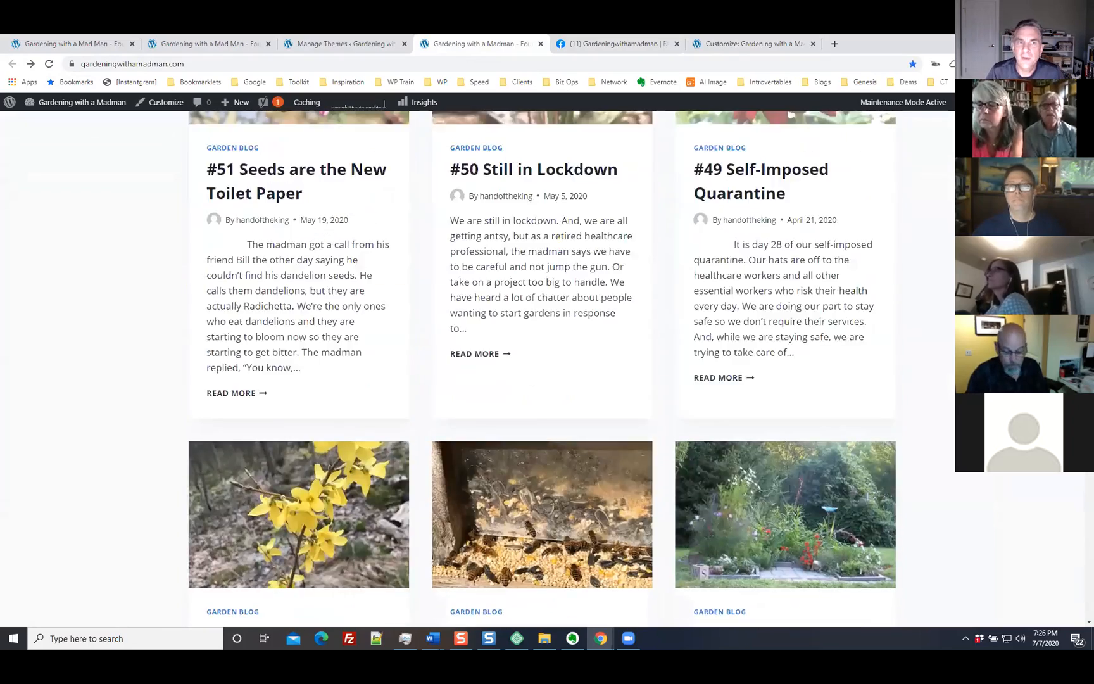
{"action": "scroll", "coordinate": [542, 367], "scroll_direction": "up", "scroll_amount": 5}
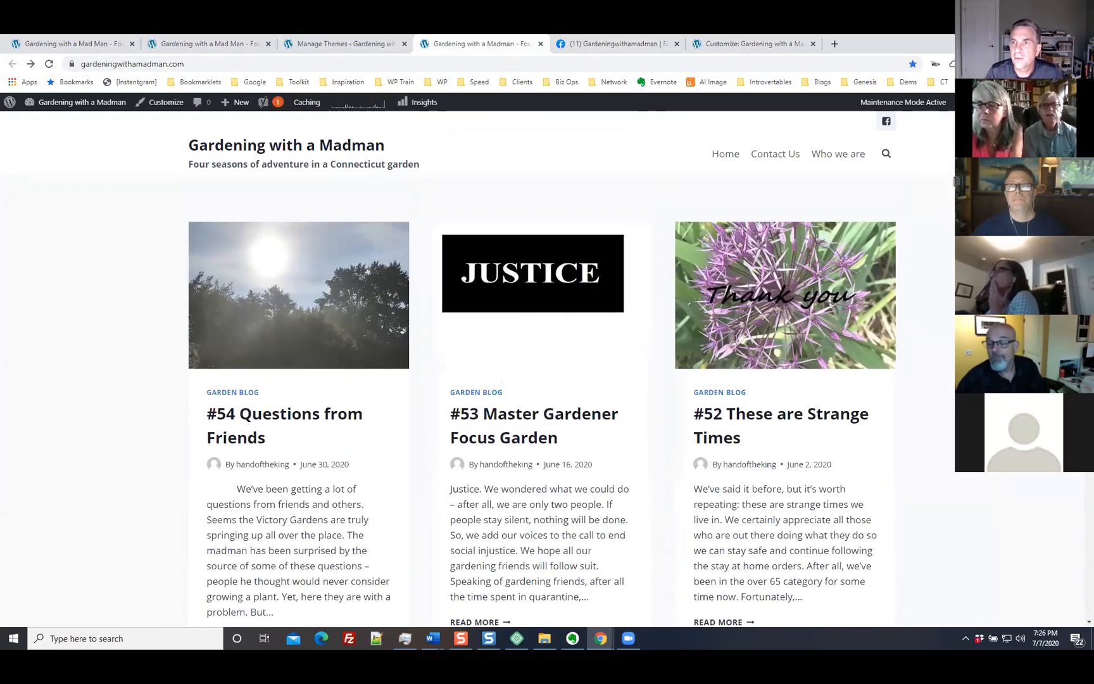
Step: Close the Facebook page and return to the Kadence customizer
{"action": "left_click", "coordinate": [313, 44]}
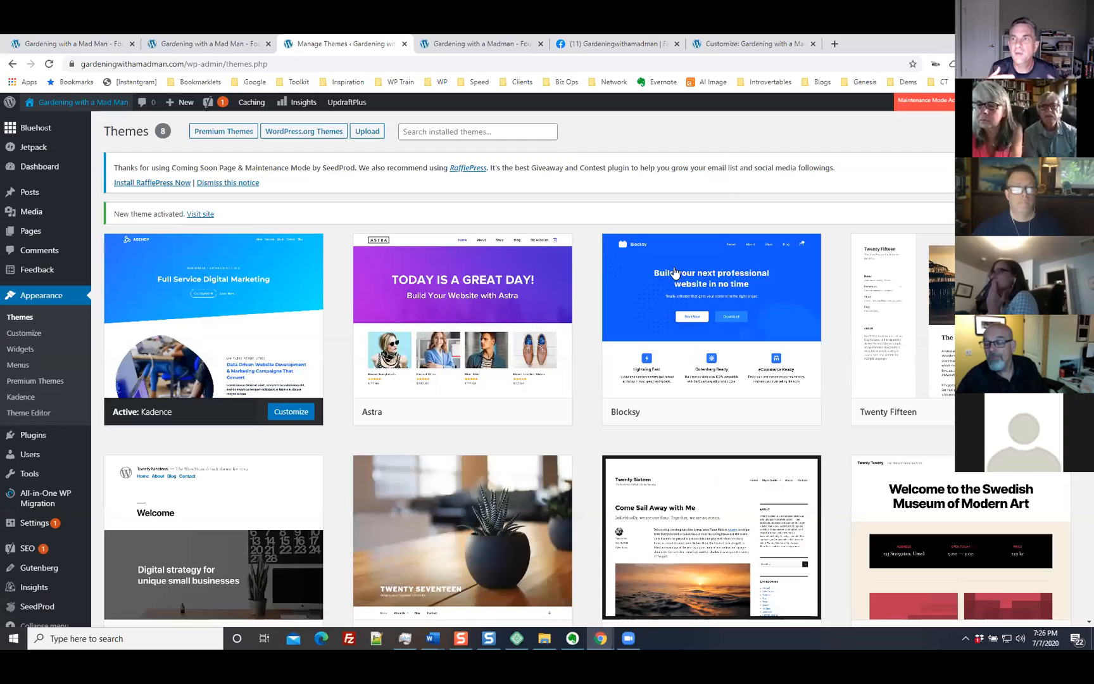
{"action": "left_click", "coordinate": [603, 44]}
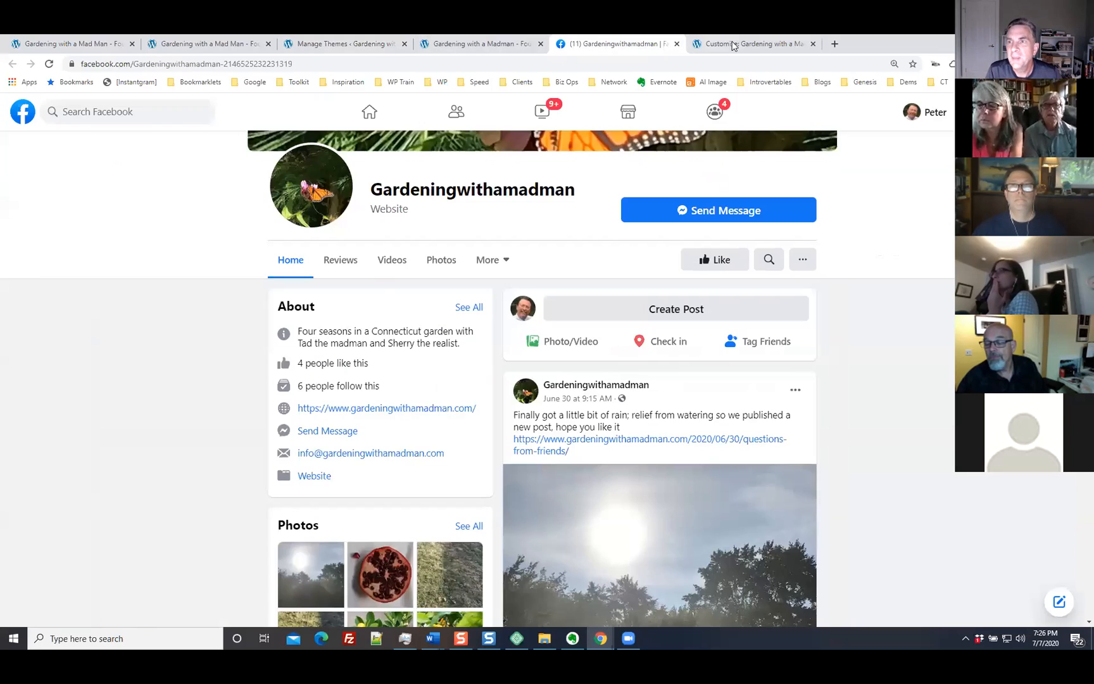
{"action": "left_click", "coordinate": [735, 44]}
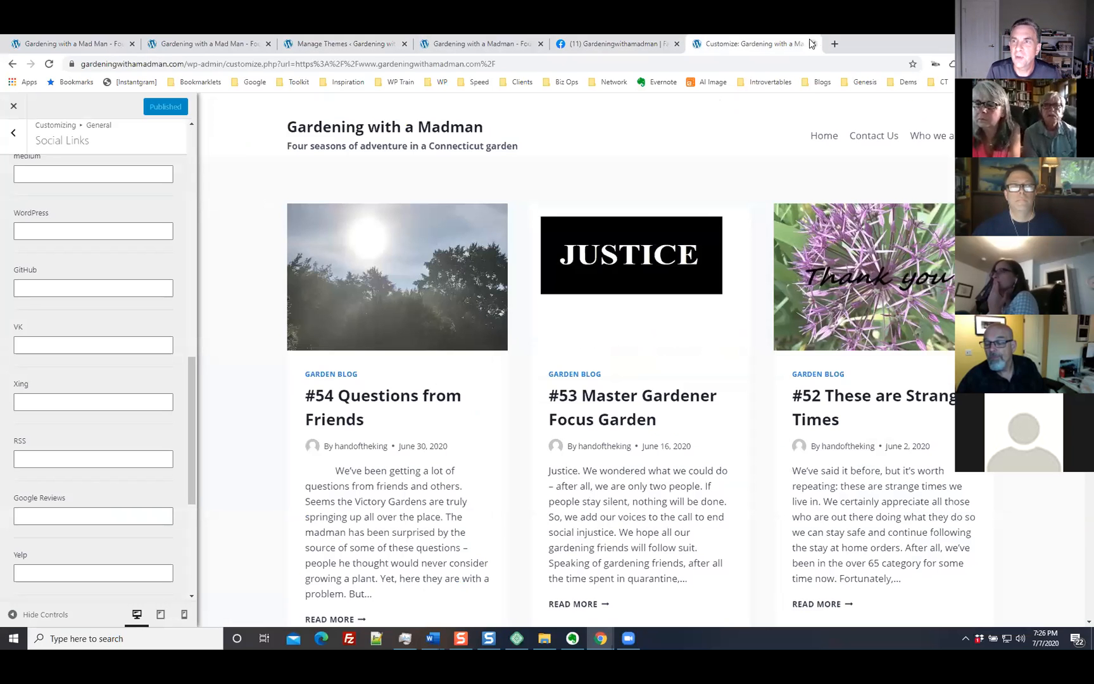
{"action": "key", "text": "ctrl+shift+Tab"}
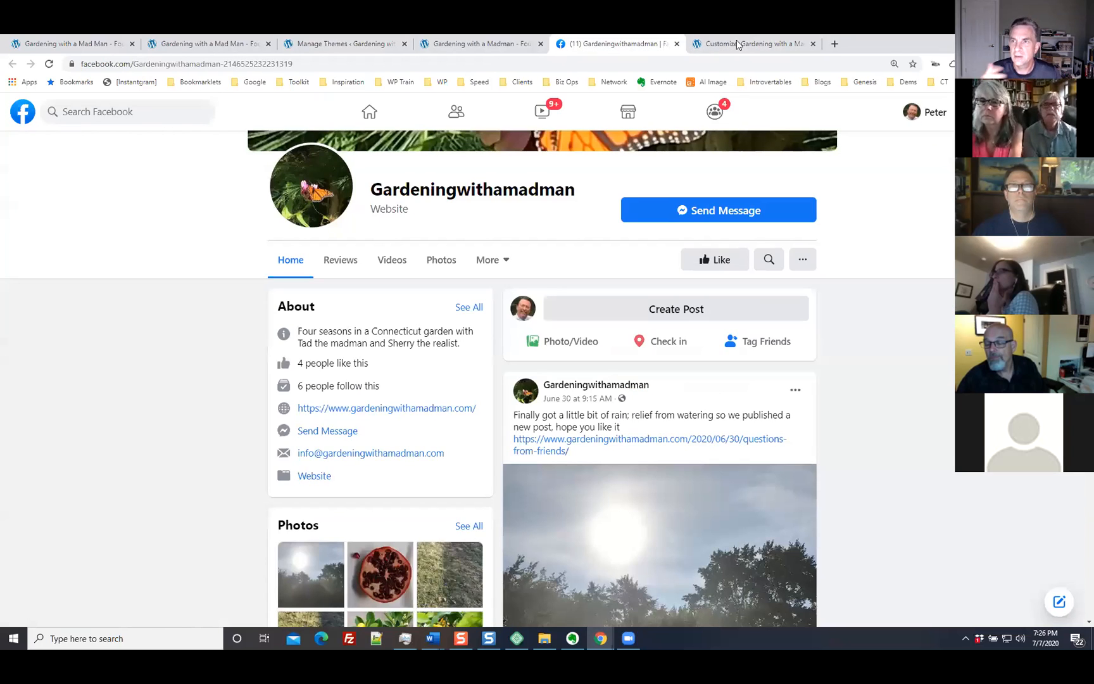
{"action": "left_click", "coordinate": [677, 45]}
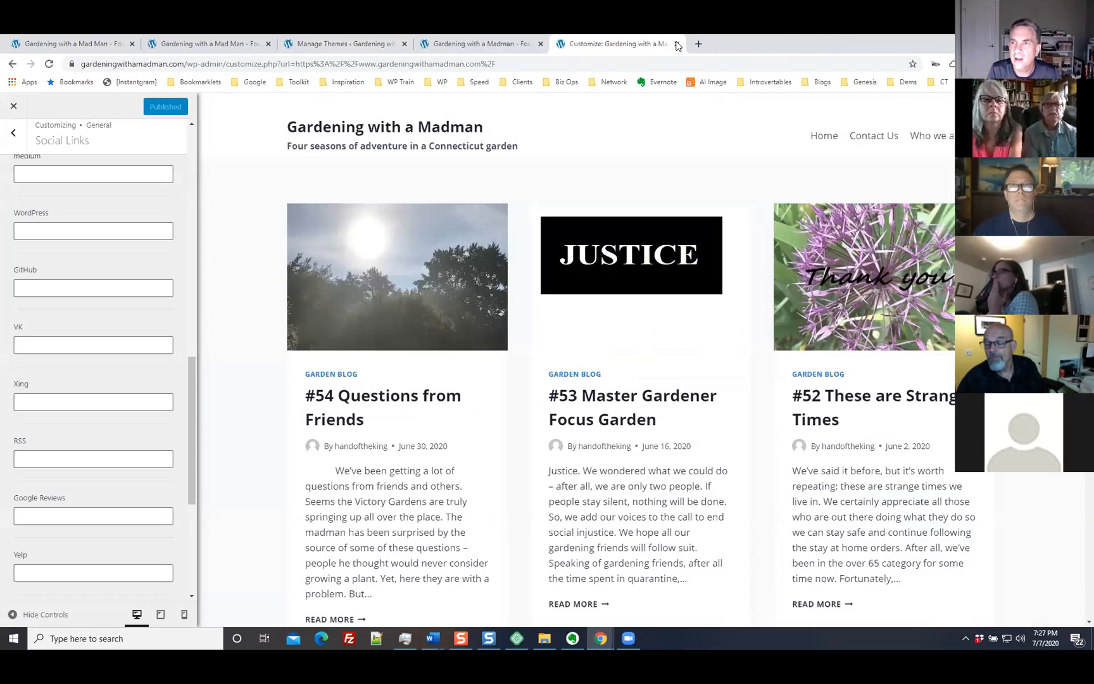
Step: Leave the Social Links settings and examine the Archive Layout options for blog posts
{"action": "left_click", "coordinate": [12, 135]}
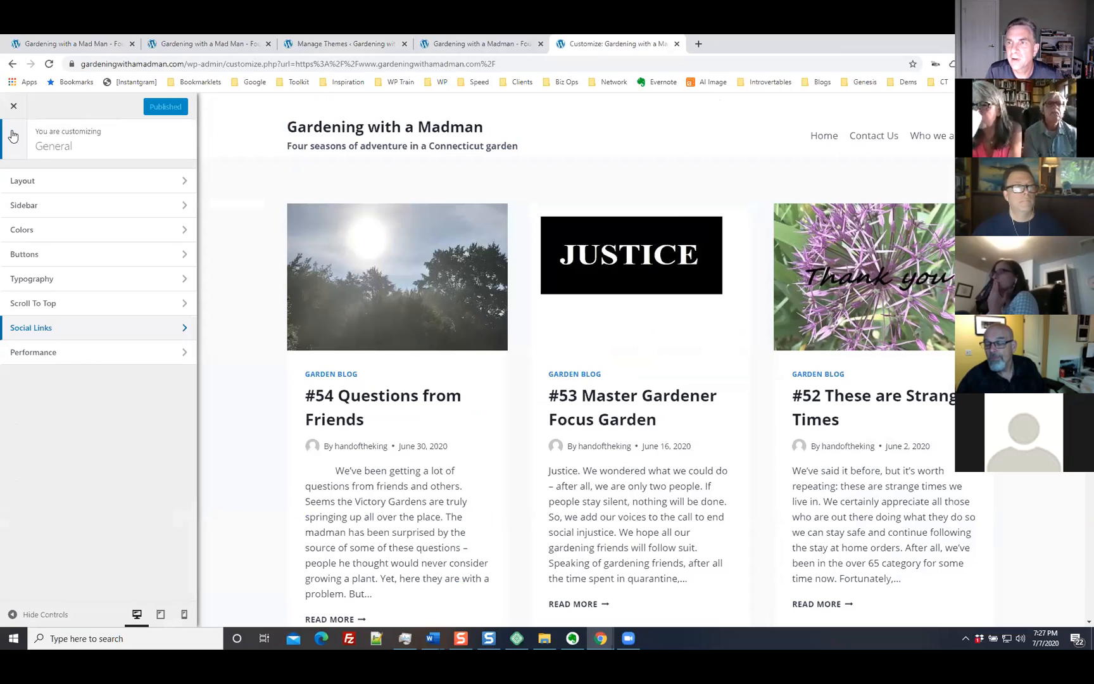
{"action": "left_click", "coordinate": [13, 137]}
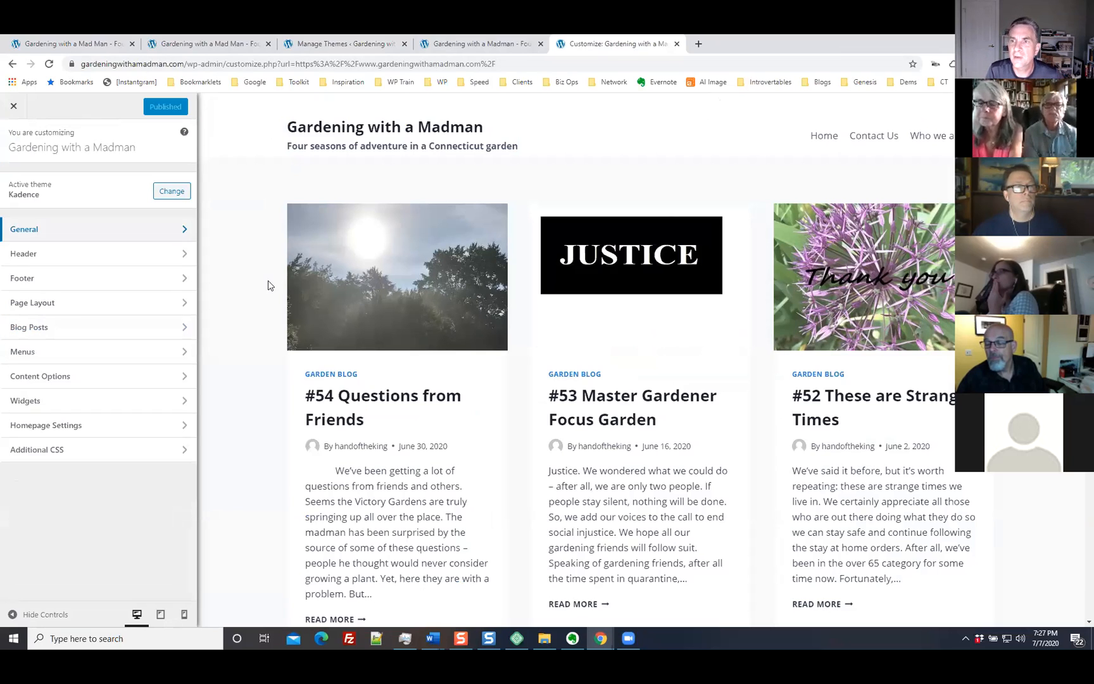
{"action": "left_click", "coordinate": [71, 330]}
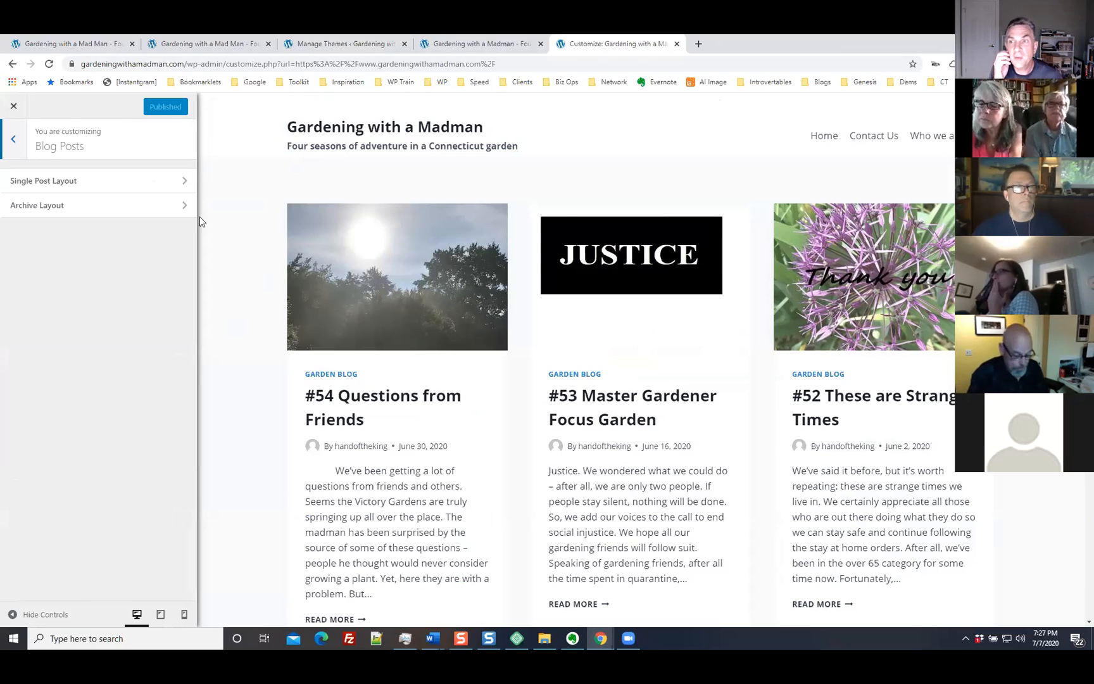
{"action": "left_click", "coordinate": [97, 208]}
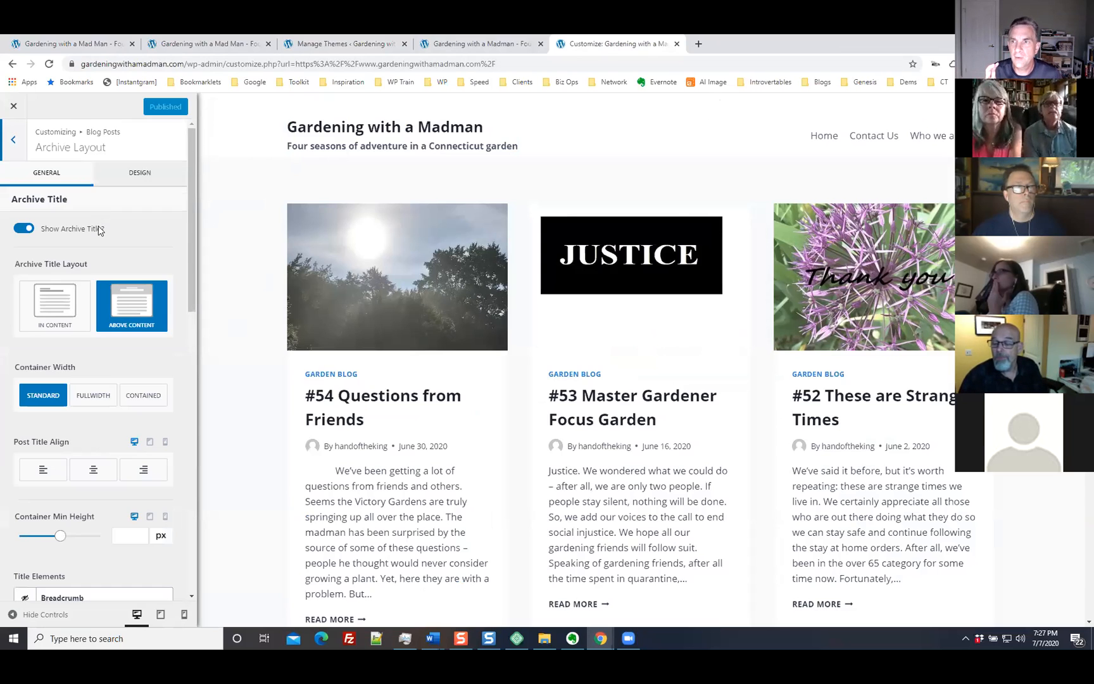
{"action": "scroll", "coordinate": [173, 393], "scroll_direction": "down", "scroll_amount": 7}
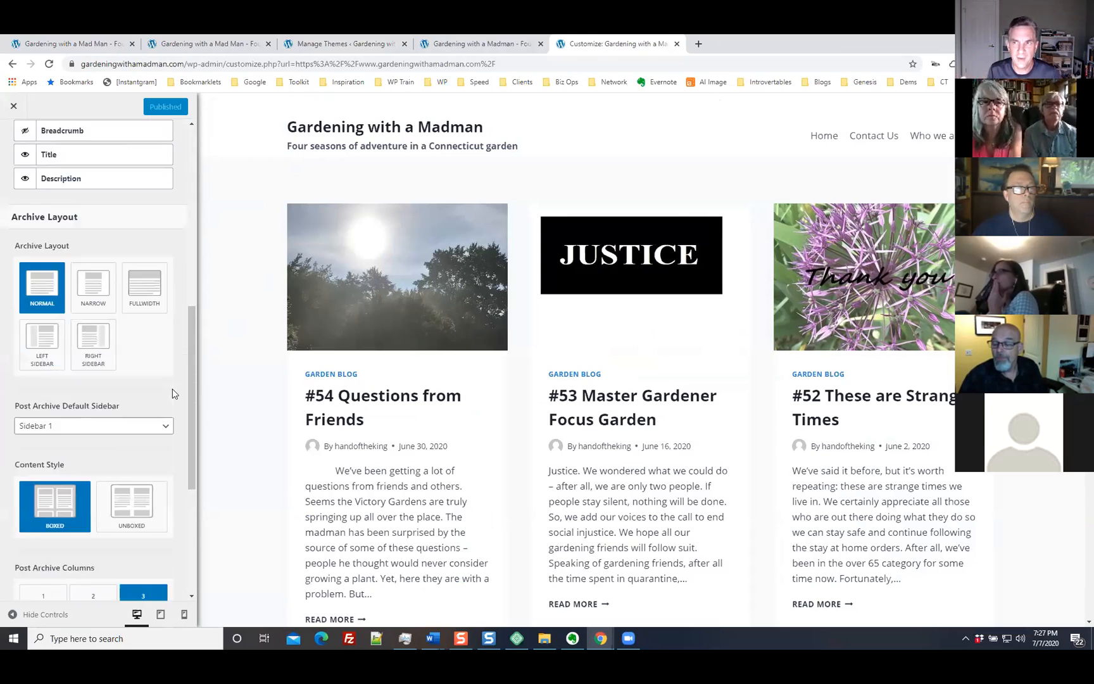
{"action": "scroll", "coordinate": [172, 392], "scroll_direction": "down", "scroll_amount": 4}
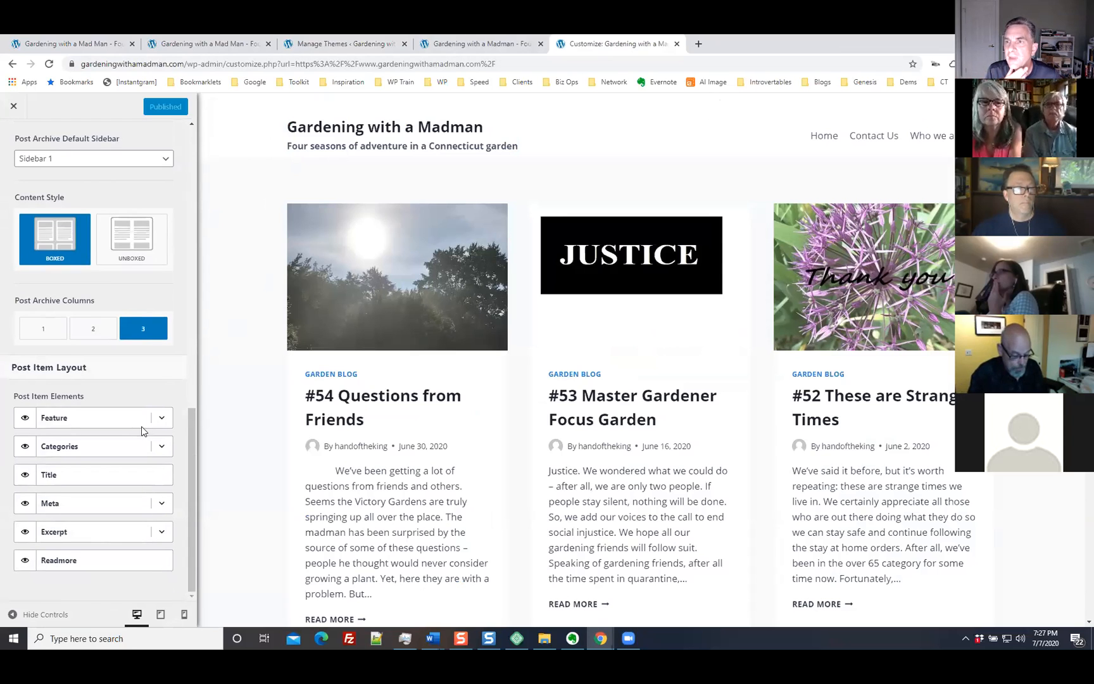
{"action": "scroll", "coordinate": [141, 426], "scroll_direction": "up", "scroll_amount": 7}
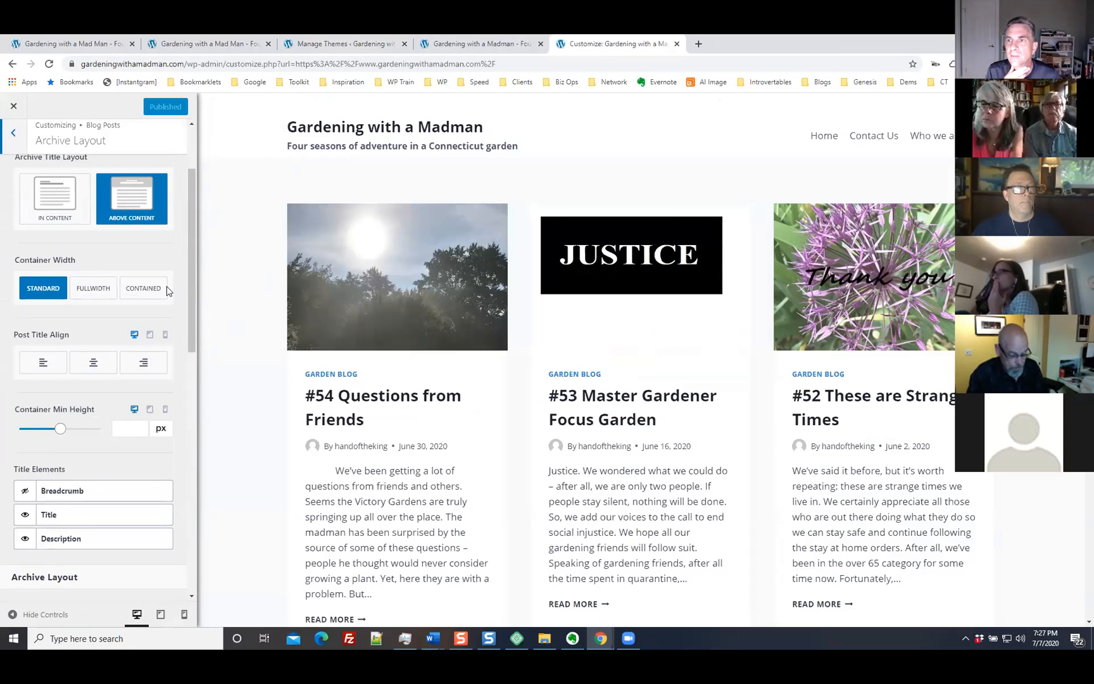
{"action": "scroll", "coordinate": [169, 290], "scroll_direction": "up", "scroll_amount": 2}
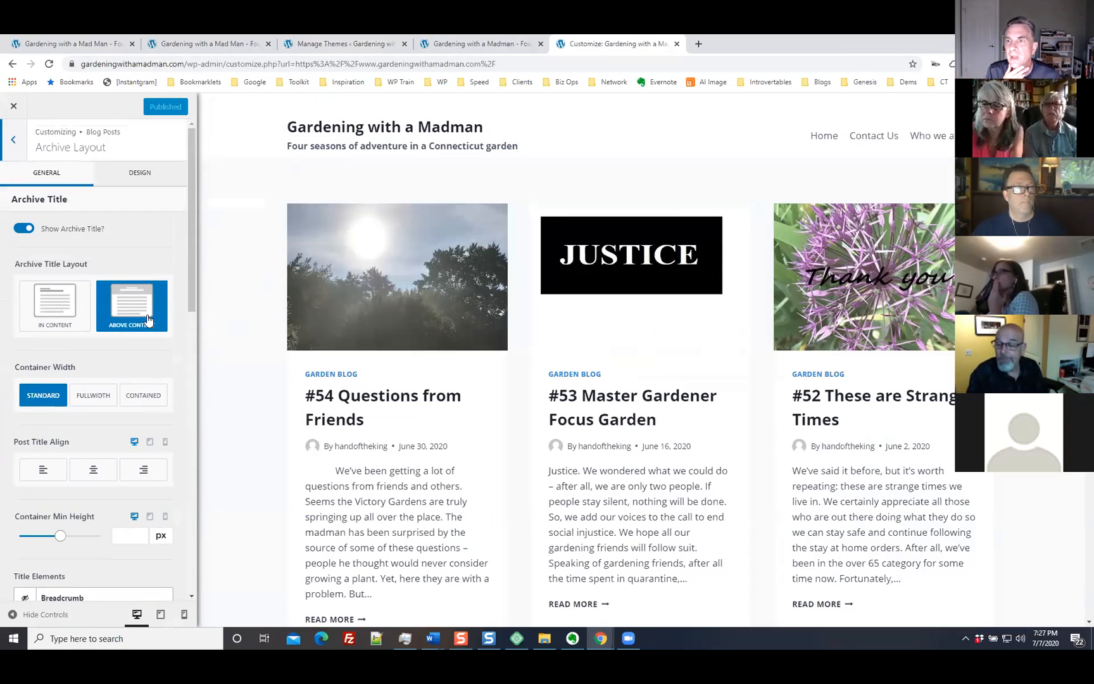
Step: Leave the archive settings and check which post details the Content Options can display
{"action": "left_click", "coordinate": [15, 140]}
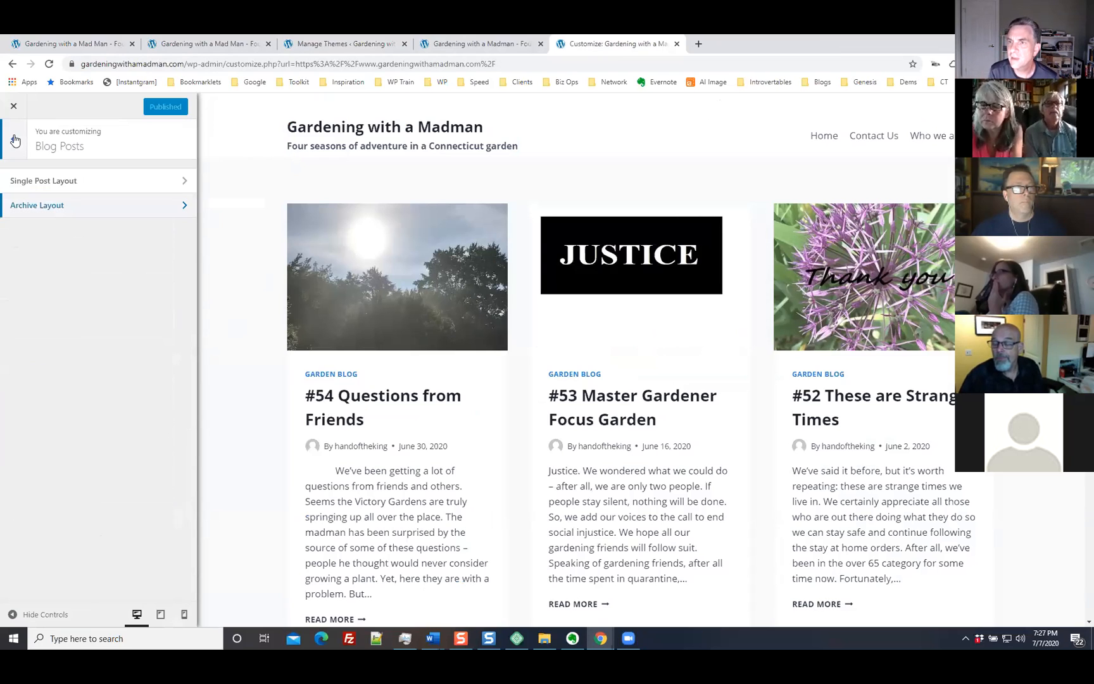
{"action": "left_click", "coordinate": [11, 142]}
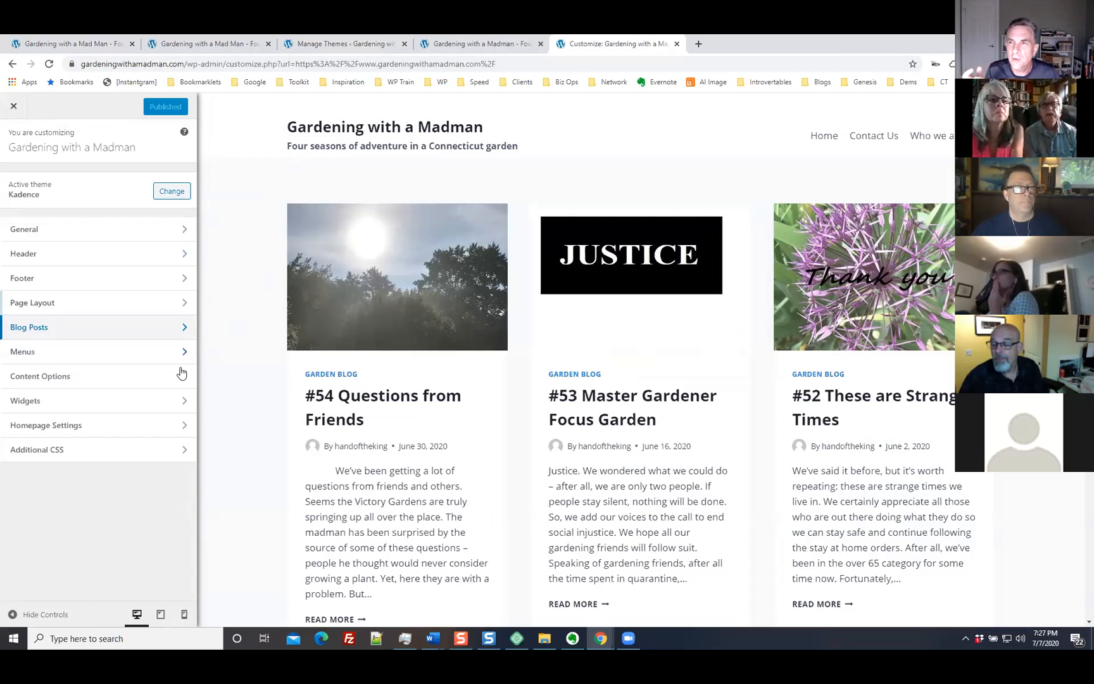
{"action": "left_click", "coordinate": [104, 378]}
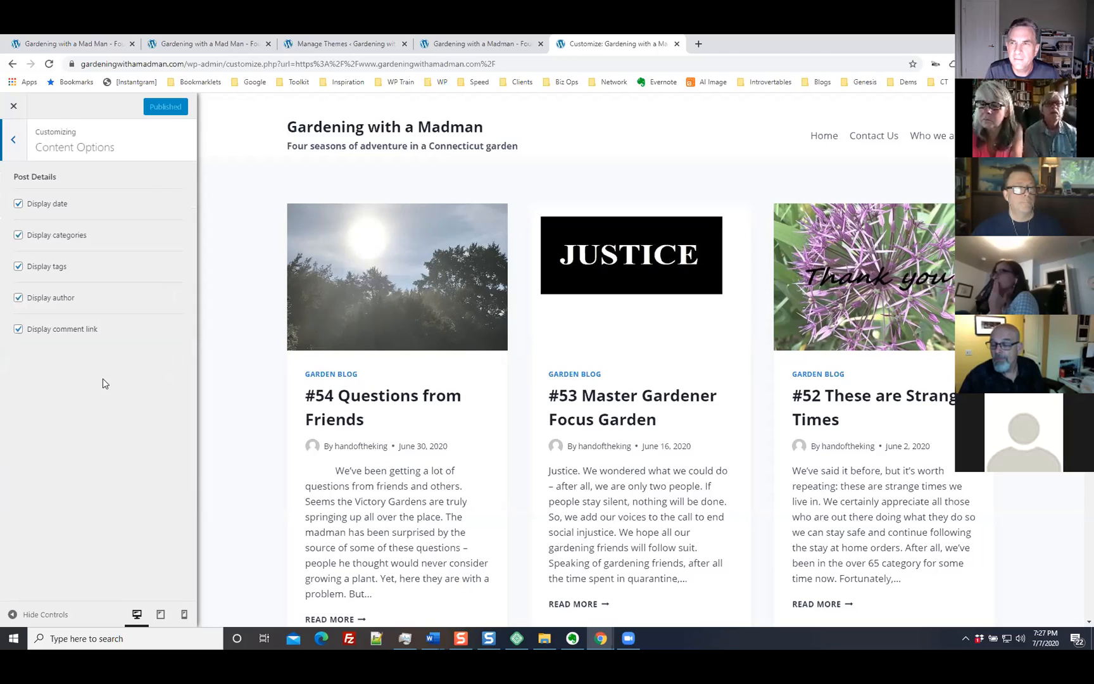
{"action": "left_click", "coordinate": [12, 142]}
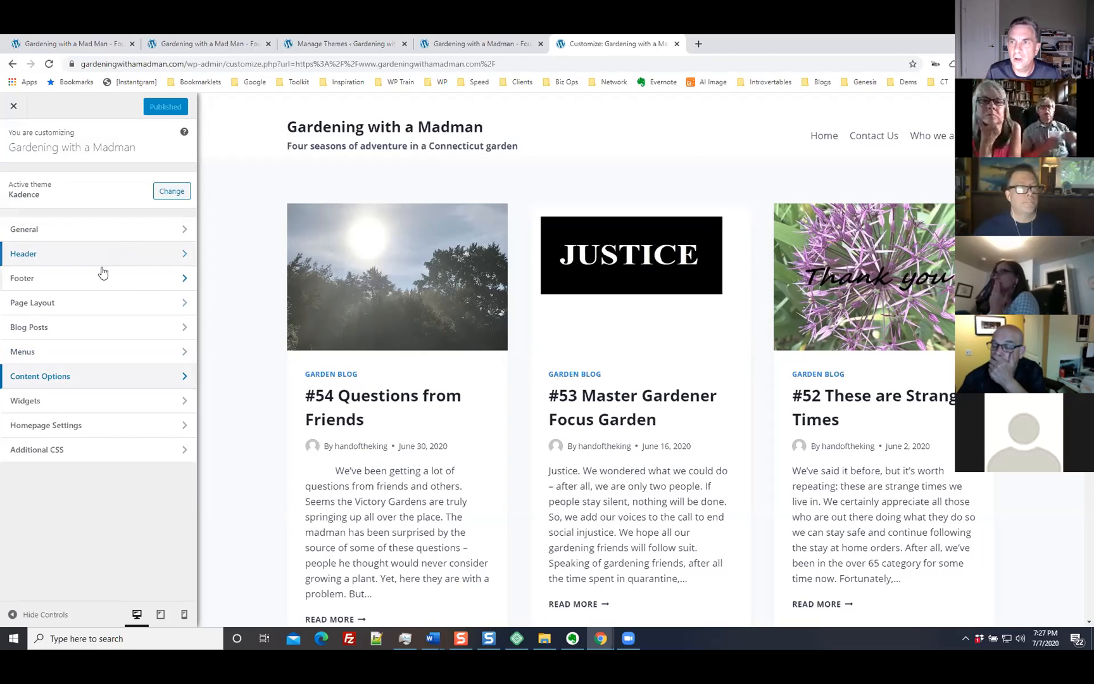
Step: Review the Page Layout settings for the page title, title elements and layout
{"action": "left_click", "coordinate": [82, 309]}
{"action": "scroll", "coordinate": [67, 308], "scroll_direction": "down", "scroll_amount": 3}
{"action": "scroll", "coordinate": [67, 308], "scroll_direction": "down", "scroll_amount": 4}
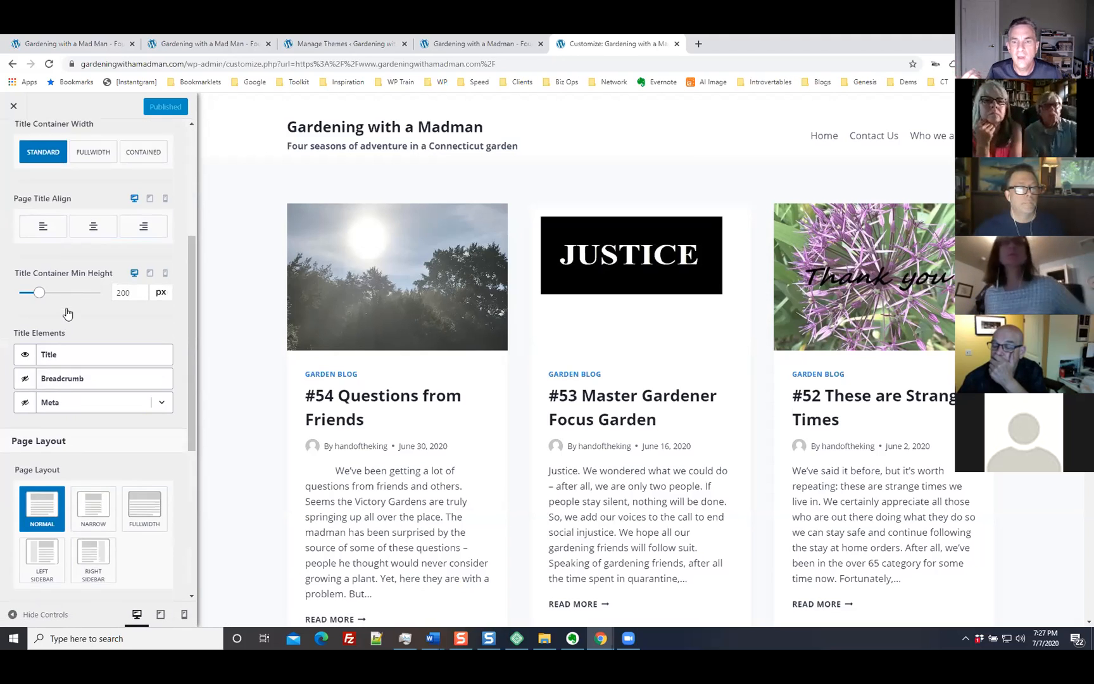
{"action": "scroll", "coordinate": [67, 313], "scroll_direction": "up", "scroll_amount": 7}
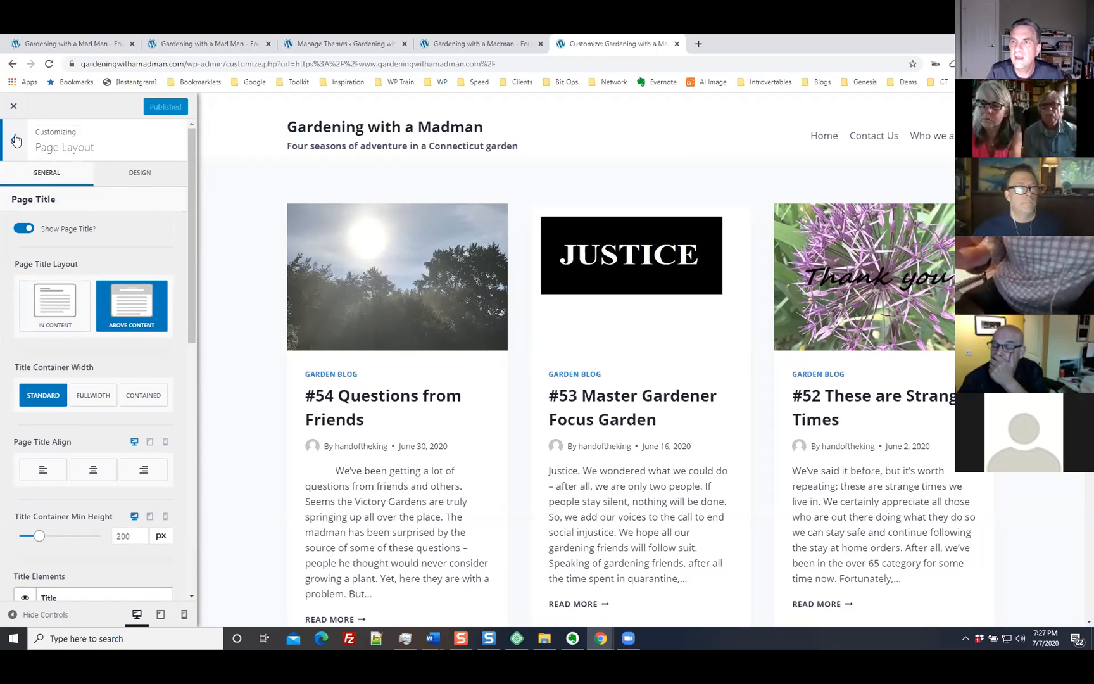
Step: Leave the Page Layout settings and check the Single Post Layout section under Blog Posts
{"action": "left_click", "coordinate": [16, 140]}
{"action": "left_click", "coordinate": [54, 327]}
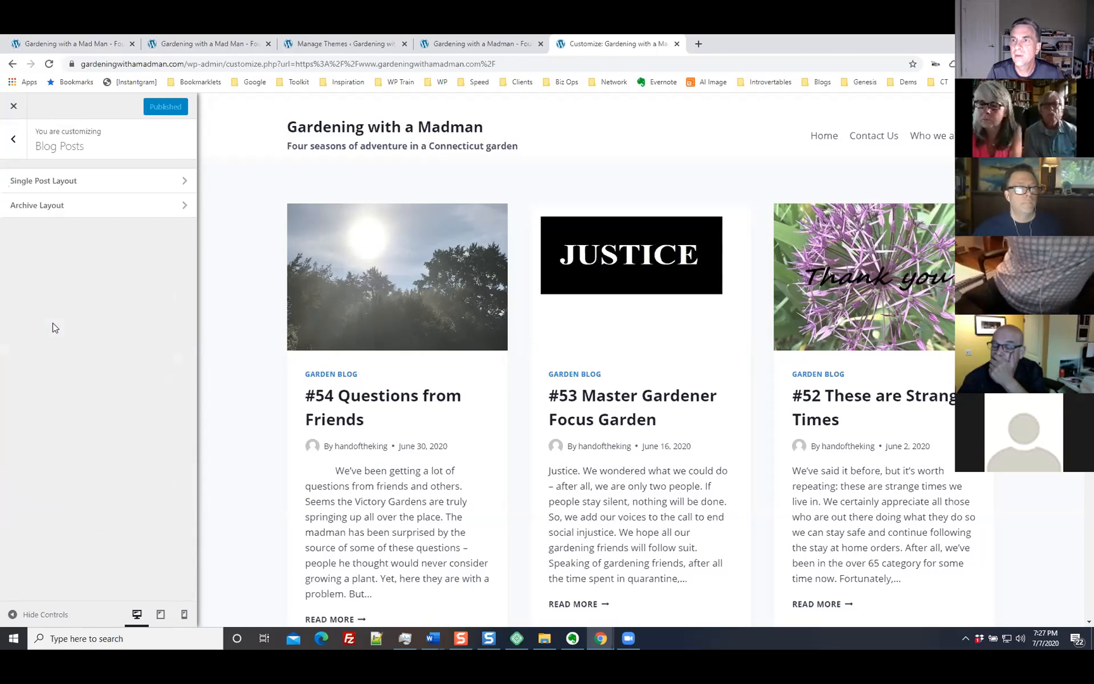
{"action": "left_click", "coordinate": [105, 186]}
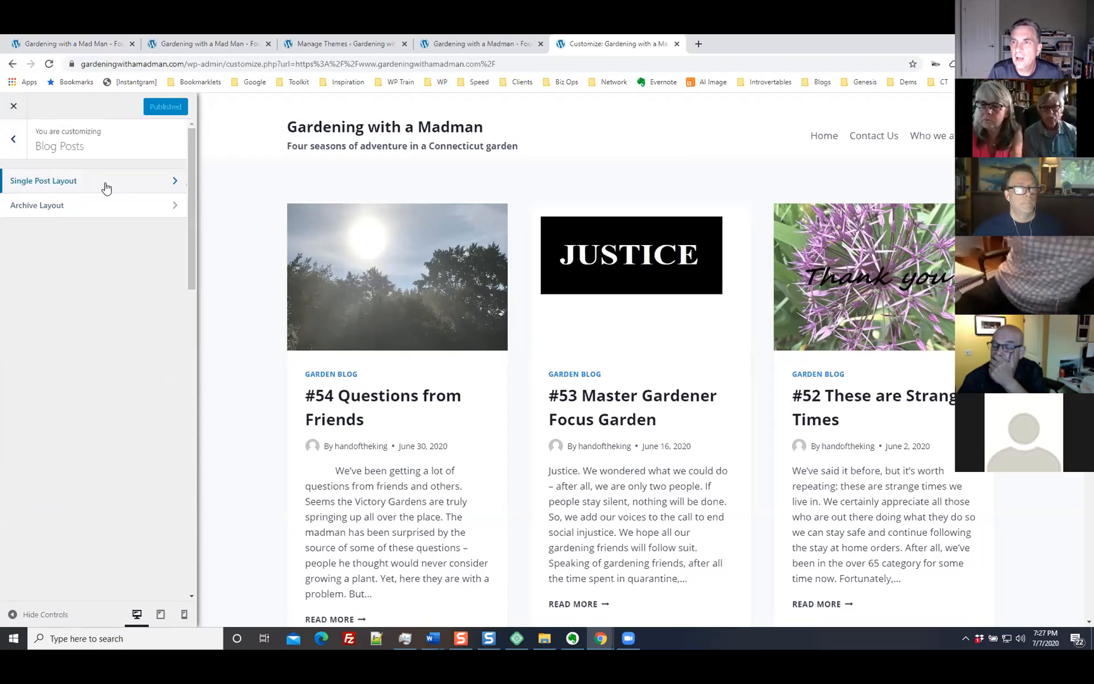
{"action": "left_click", "coordinate": [18, 142]}
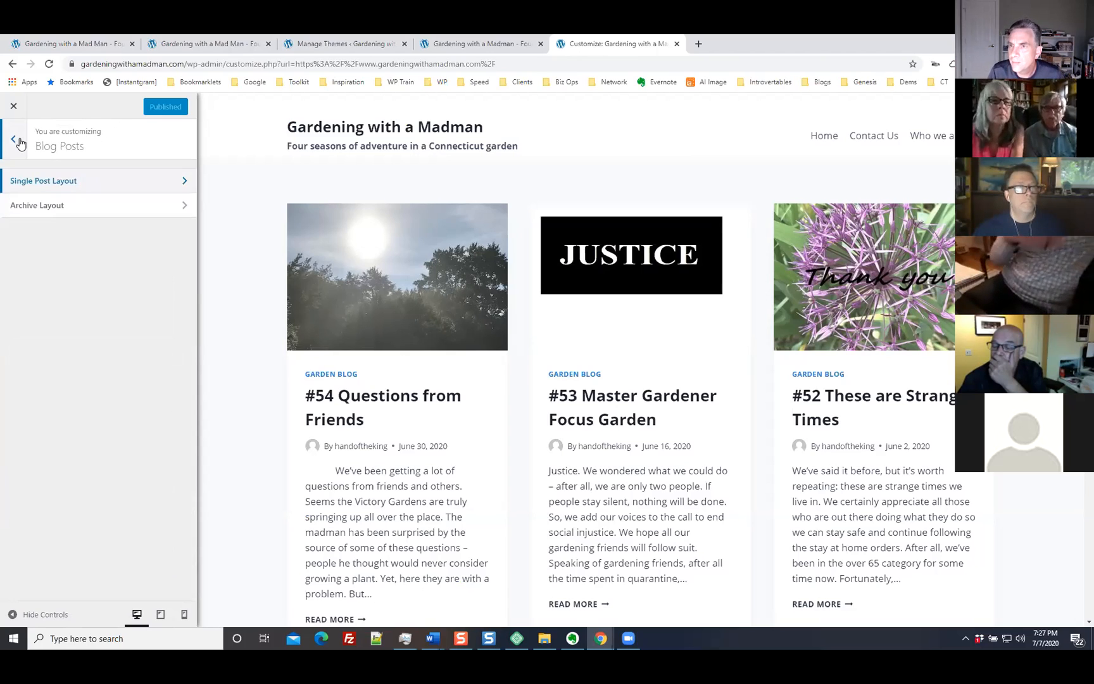
Step: Review the general Archive Layout options for the archive title, layout, sidebar, content style, columns and post item elements
{"action": "left_click", "coordinate": [64, 206]}
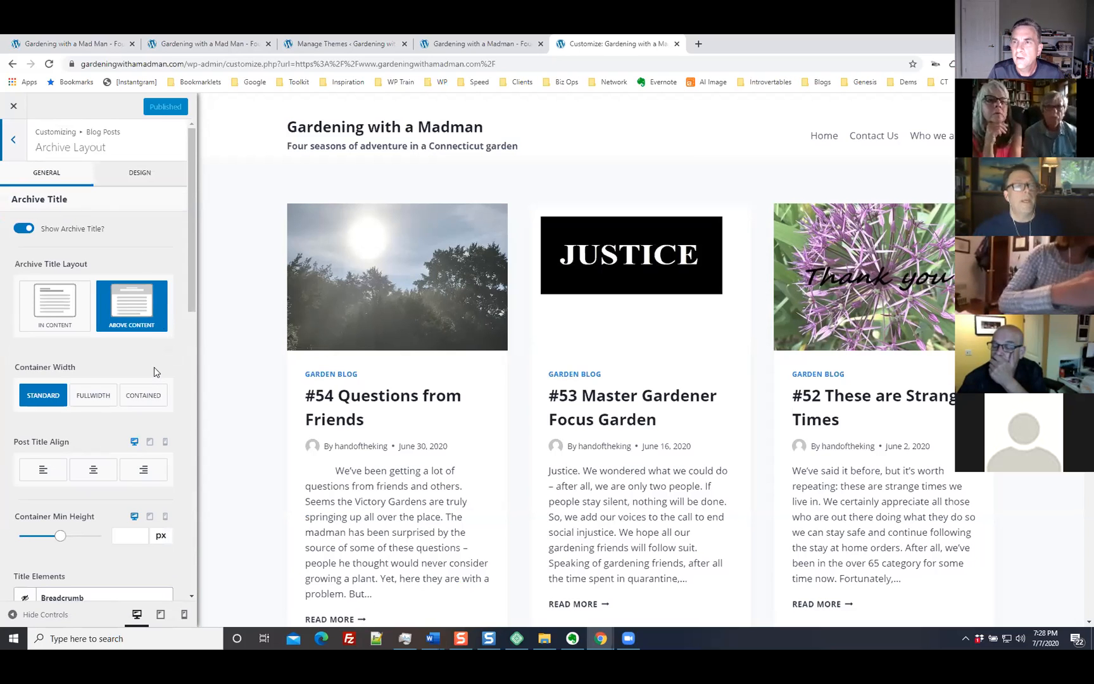
{"action": "scroll", "coordinate": [162, 366], "scroll_direction": "down", "scroll_amount": 5}
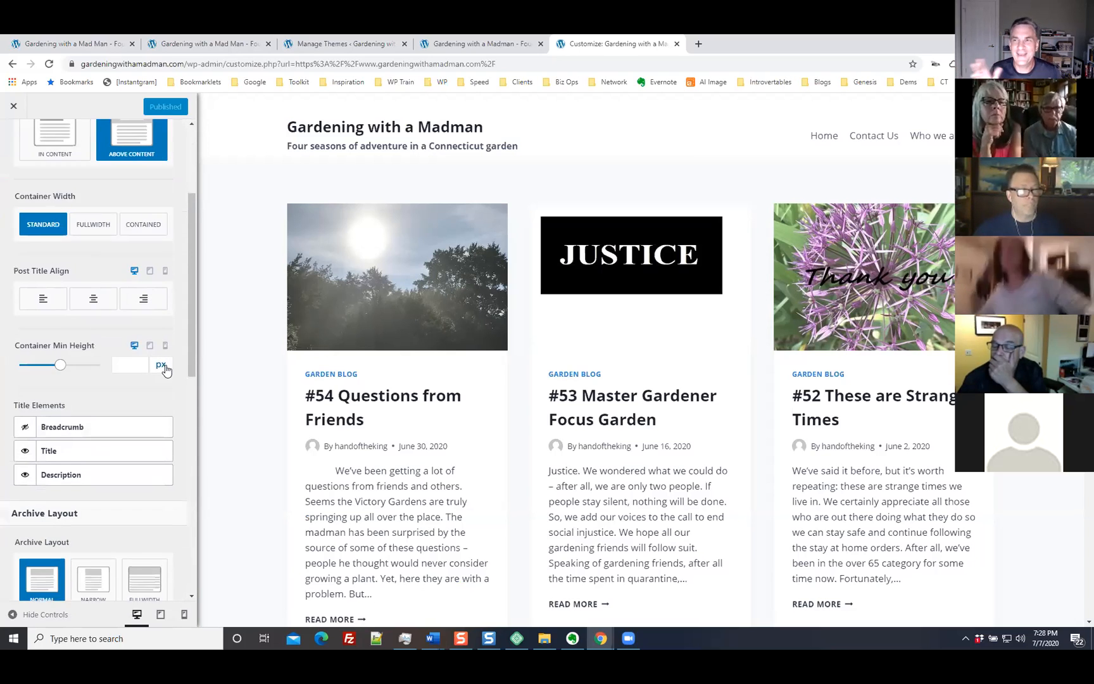
{"action": "scroll", "coordinate": [166, 370], "scroll_direction": "down", "scroll_amount": 5}
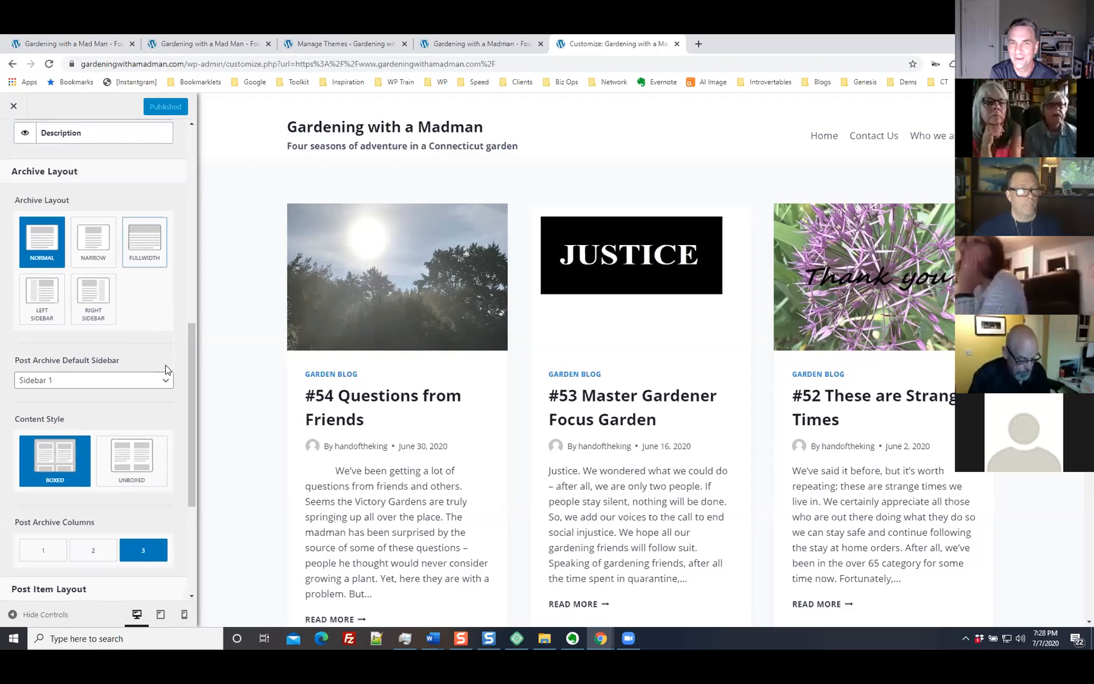
{"action": "scroll", "coordinate": [166, 370], "scroll_direction": "down", "scroll_amount": 3}
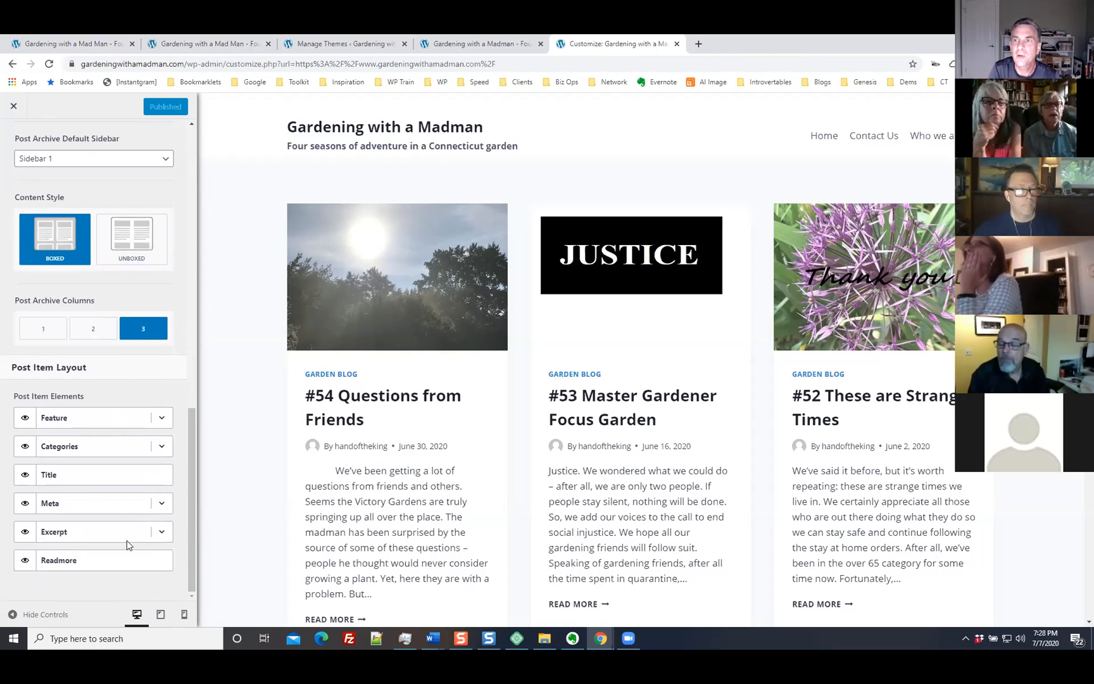
{"action": "scroll", "coordinate": [124, 496], "scroll_direction": "up", "scroll_amount": 9}
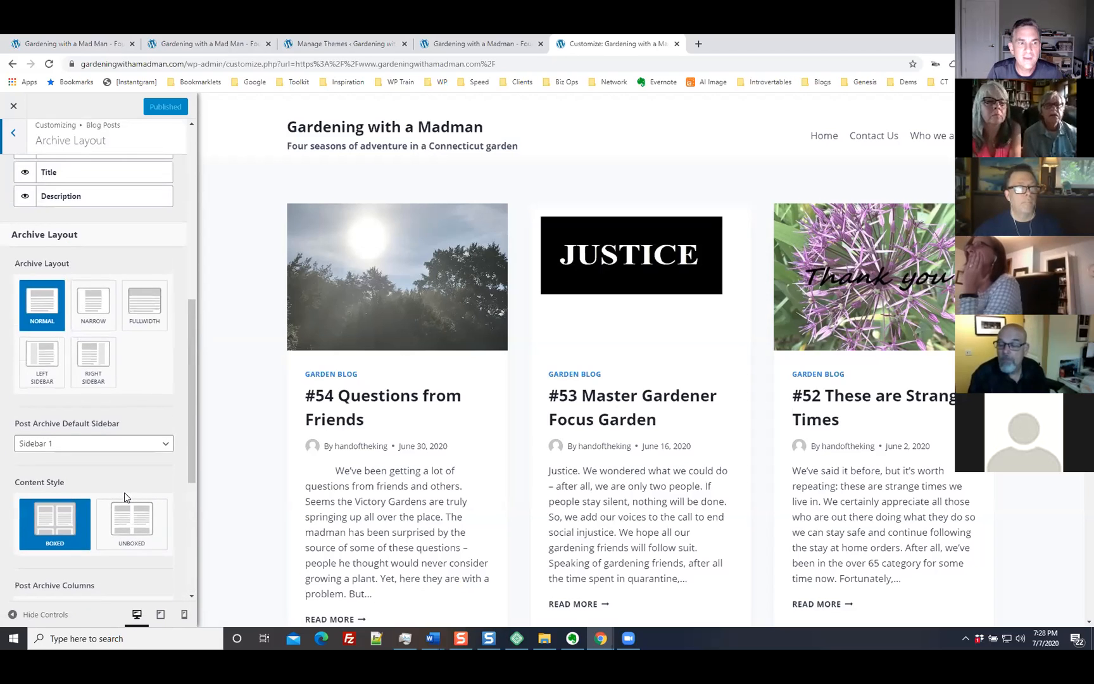
{"action": "scroll", "coordinate": [126, 494], "scroll_direction": "up", "scroll_amount": 3}
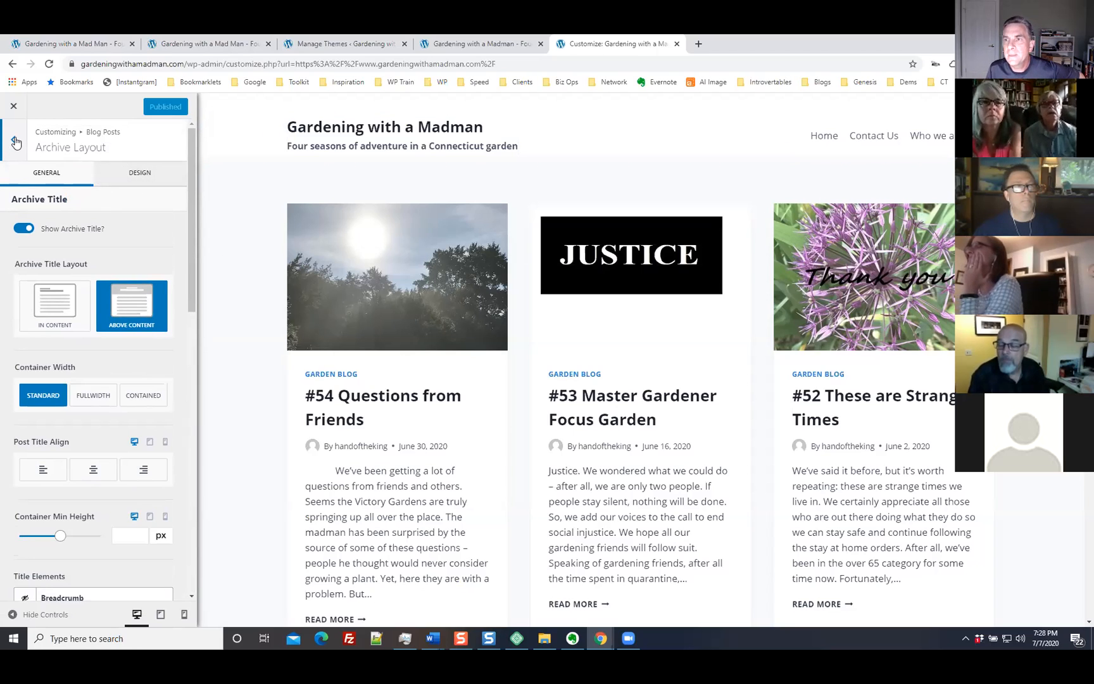
Step: Examine the Archive Layout design options for colours, fonts and backgrounds, and return to the main customizer sections
{"action": "left_click", "coordinate": [149, 177]}
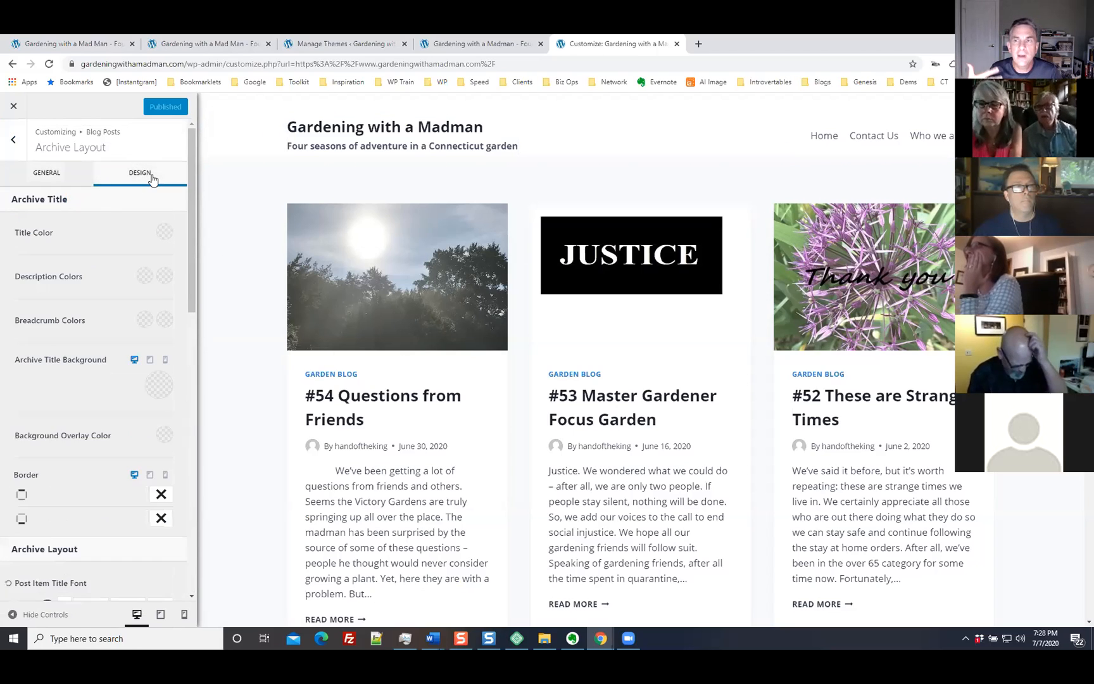
{"action": "scroll", "coordinate": [105, 329], "scroll_direction": "down", "scroll_amount": 5}
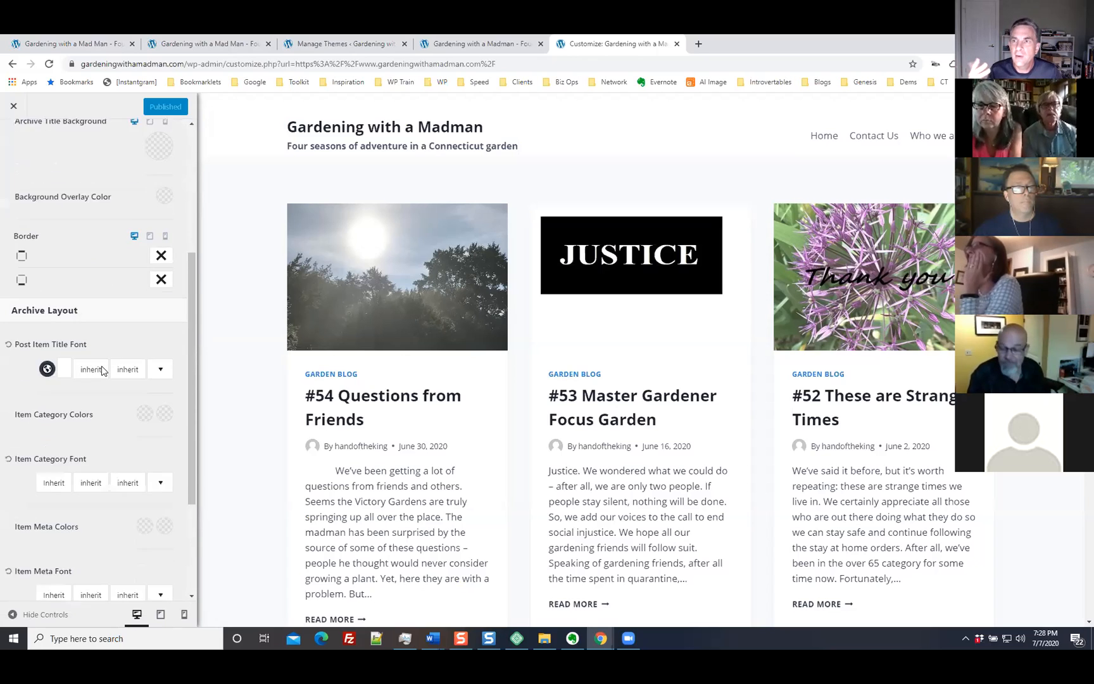
{"action": "scroll", "coordinate": [104, 371], "scroll_direction": "down", "scroll_amount": 2}
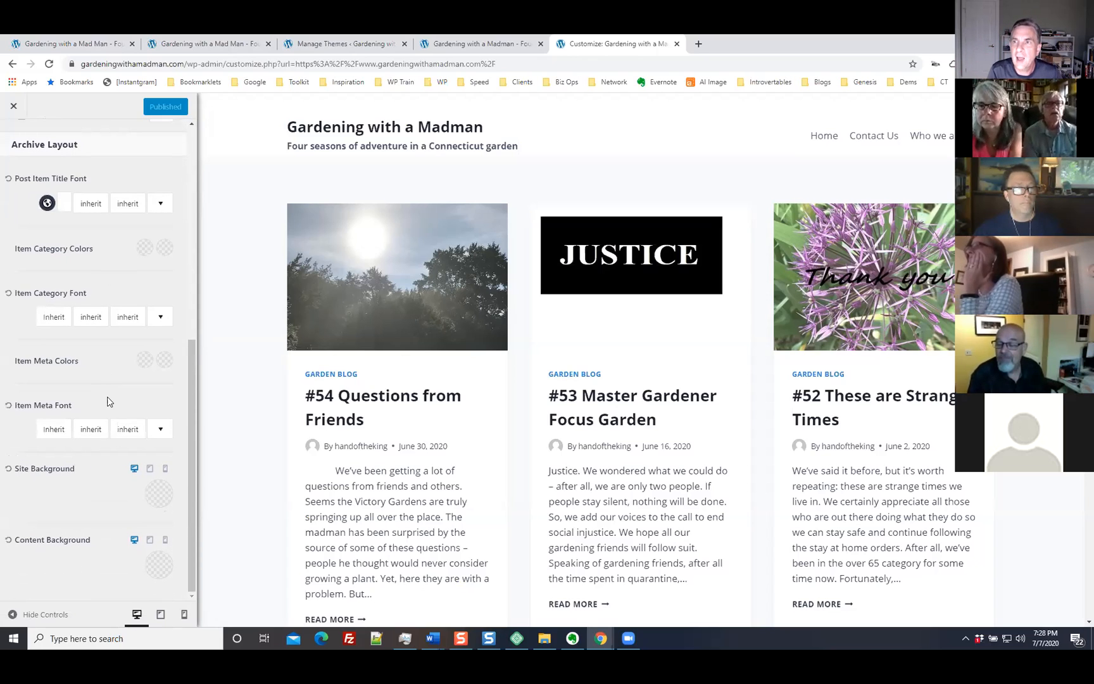
{"action": "scroll", "coordinate": [107, 406], "scroll_direction": "up", "scroll_amount": 3}
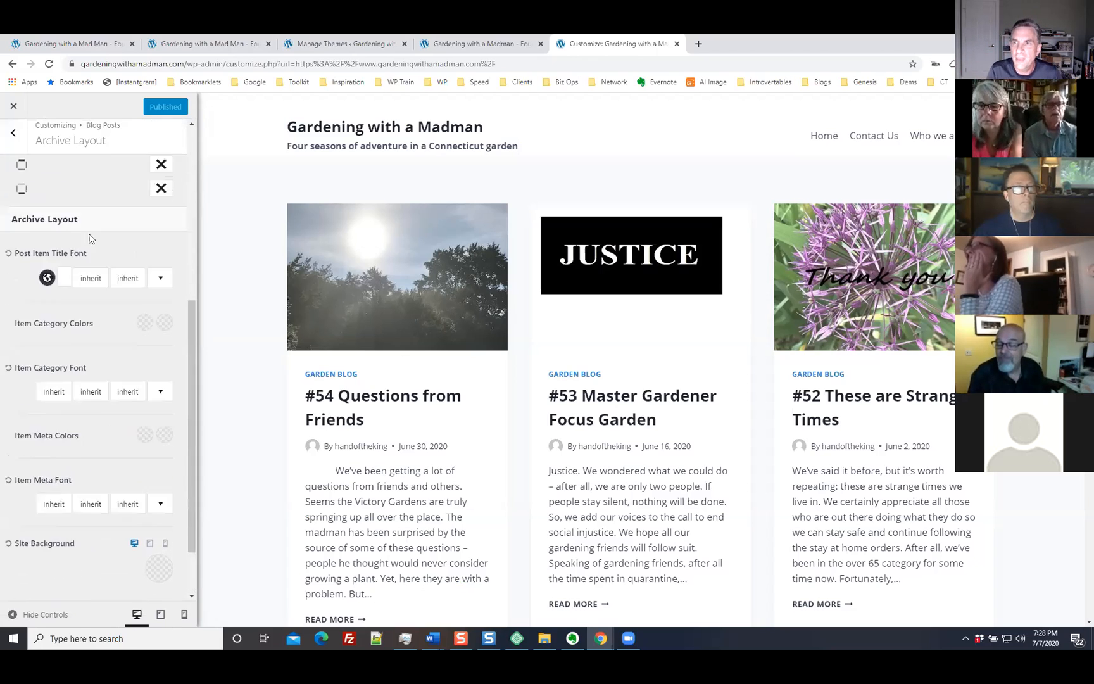
{"action": "left_click", "coordinate": [15, 139]}
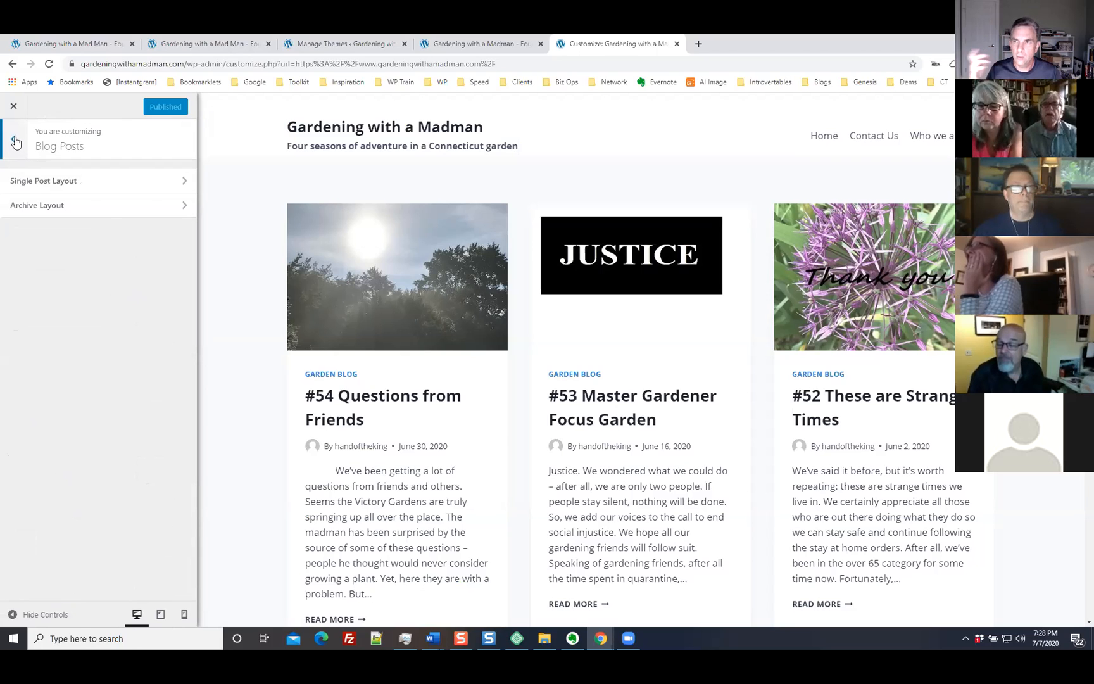
{"action": "left_click", "coordinate": [15, 139]}
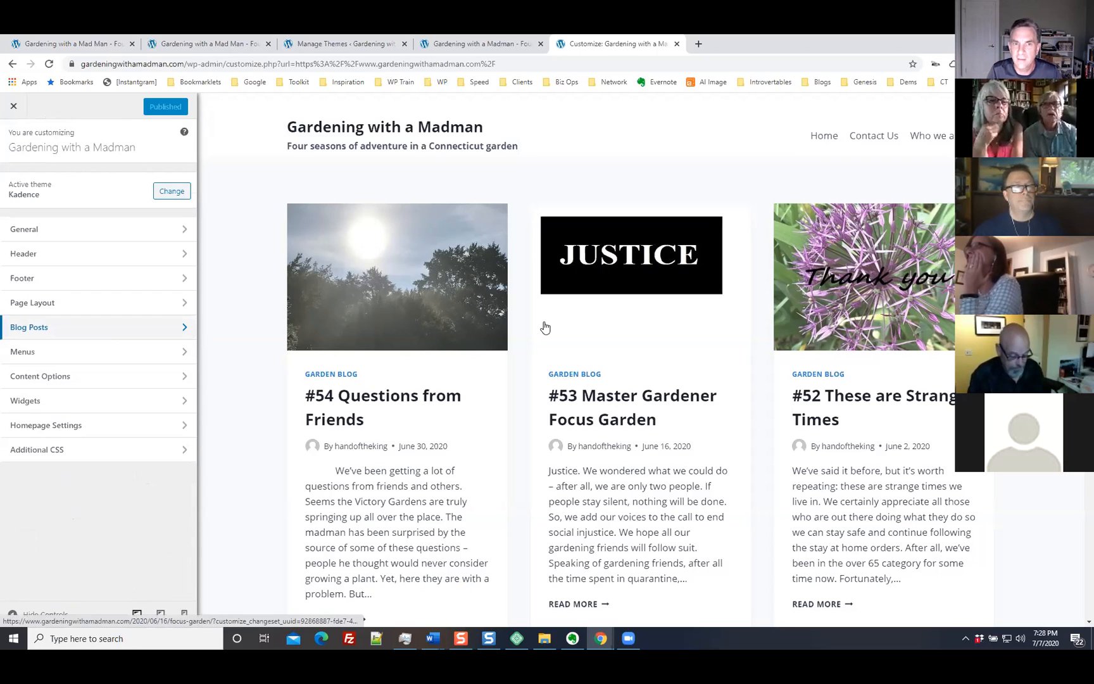
Step: Look over the General section and the post details in Content Options, and return to the main customizer sections
{"action": "left_click", "coordinate": [101, 236]}
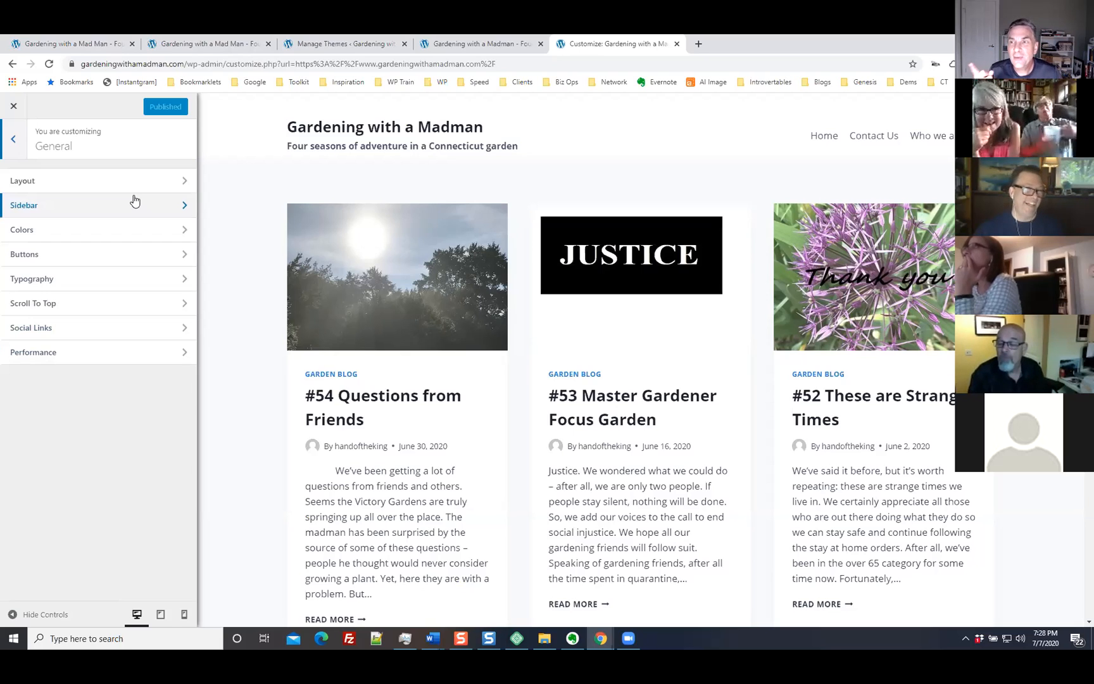
{"action": "left_click", "coordinate": [15, 142]}
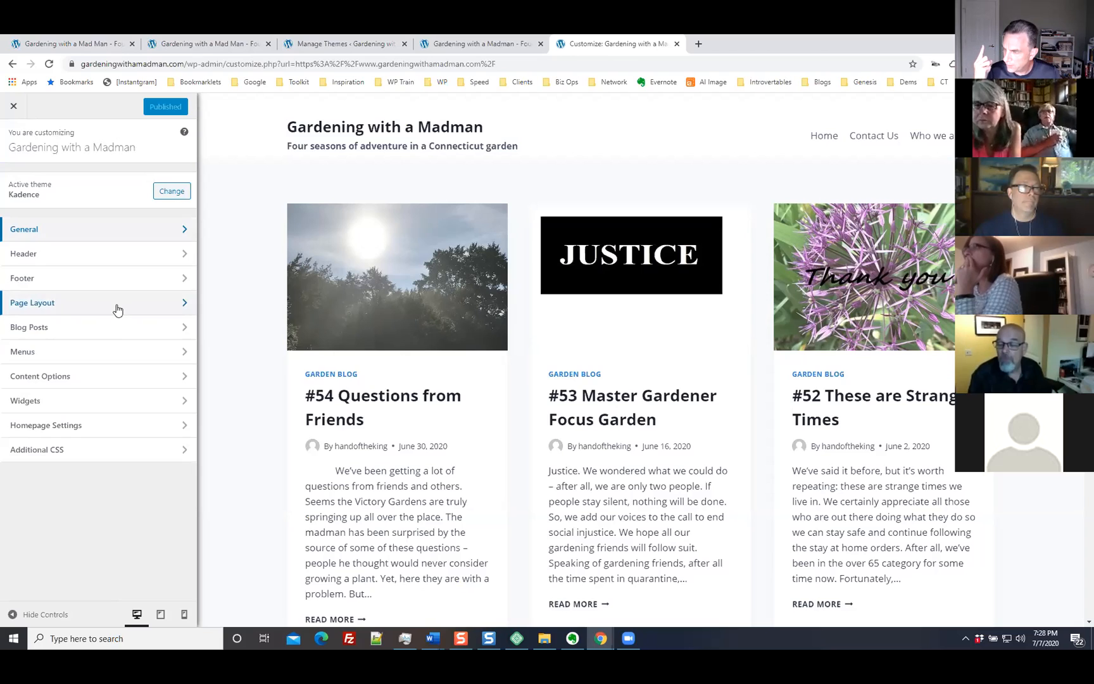
{"action": "left_click", "coordinate": [66, 378]}
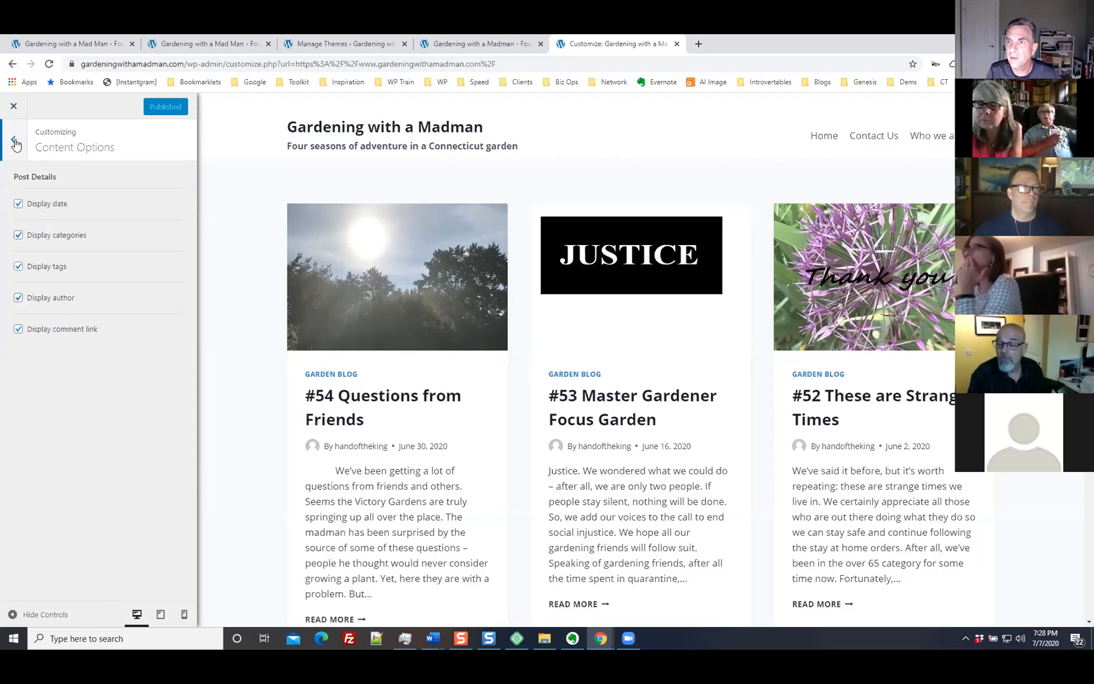
{"action": "left_click", "coordinate": [16, 144]}
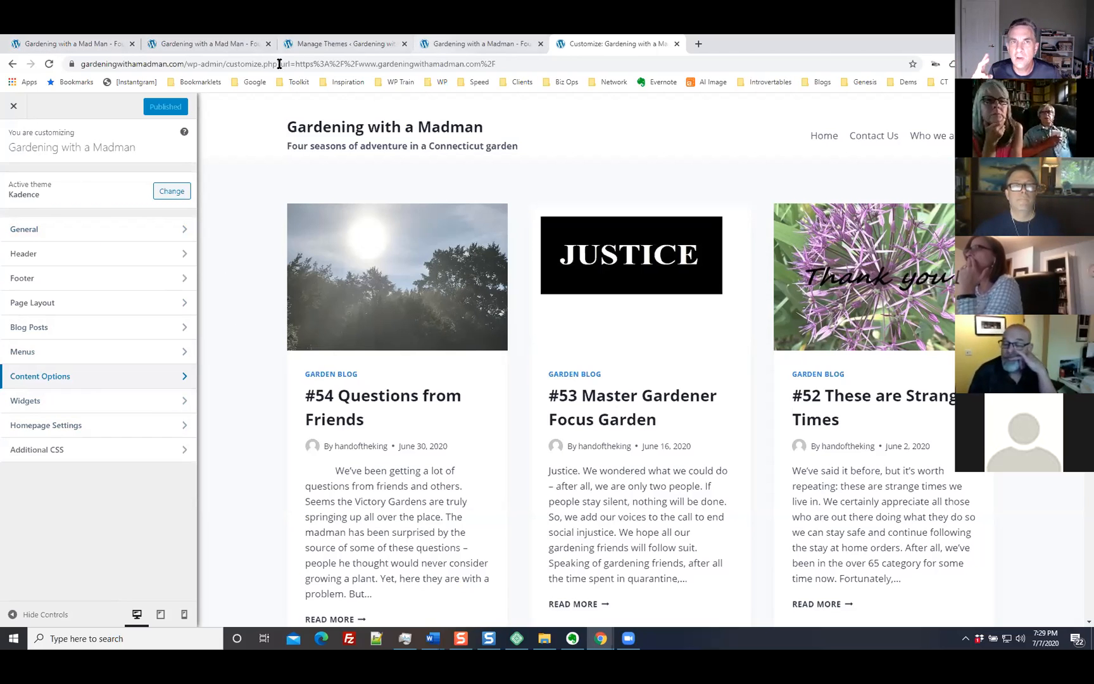
Step: Open the WordPress dashboard in a new browser tab from the original Gardening with a Mad Man page and switch to it
{"action": "left_click", "coordinate": [198, 49]}
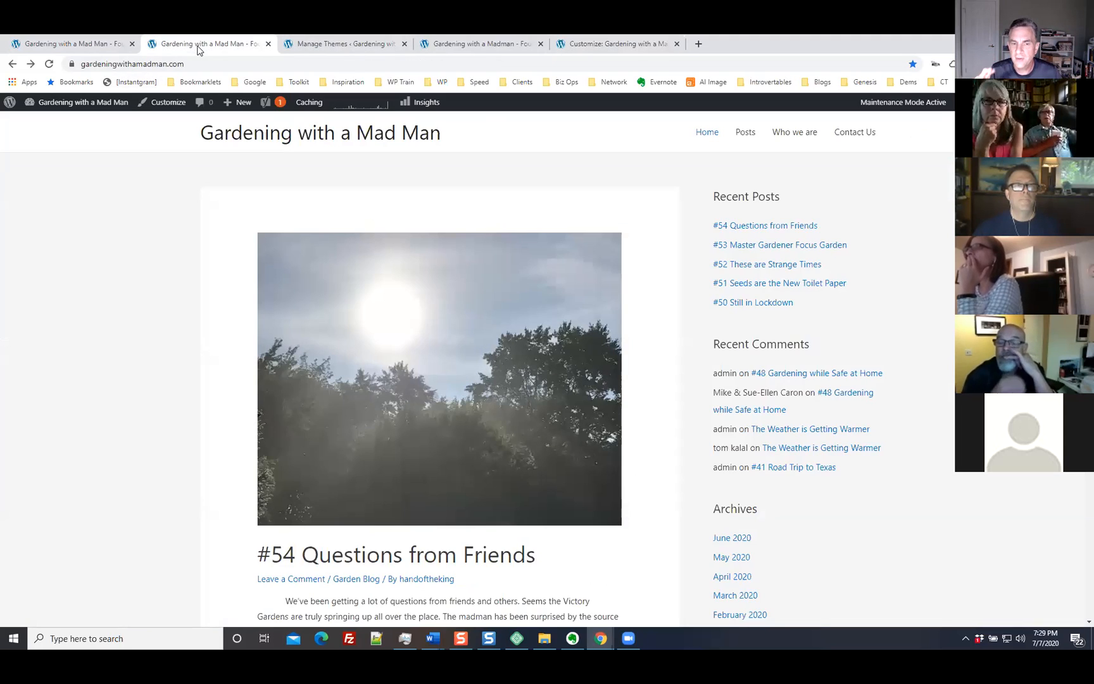
{"action": "left_click", "coordinate": [61, 44]}
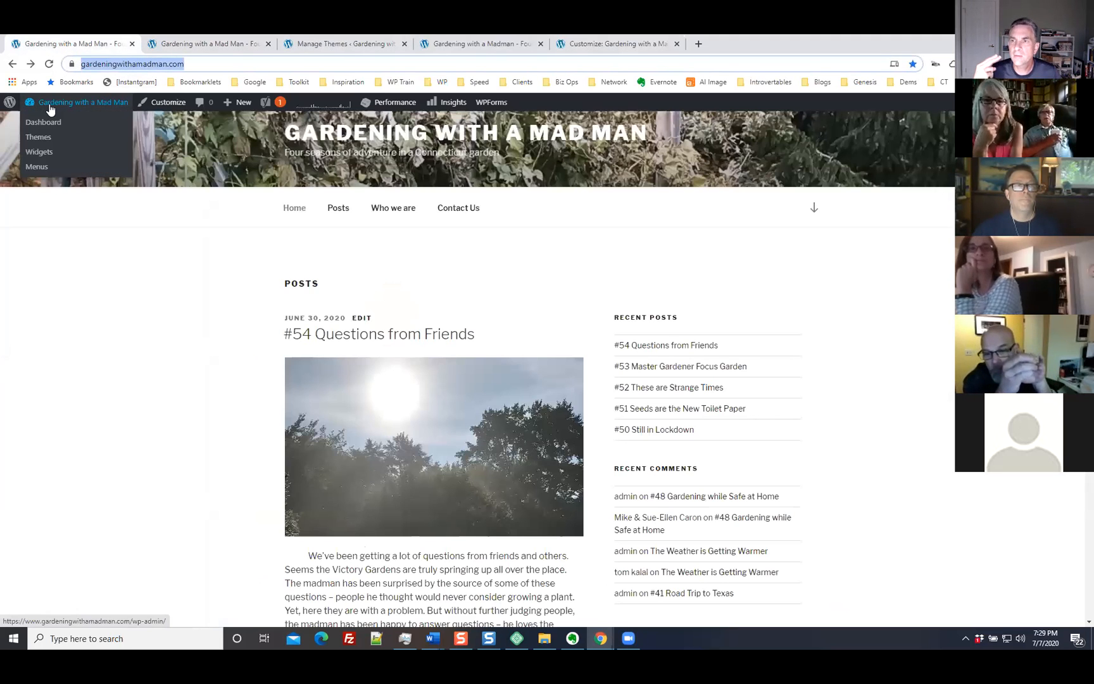
{"action": "right_click", "coordinate": [51, 108]}
{"action": "left_click", "coordinate": [107, 112]}
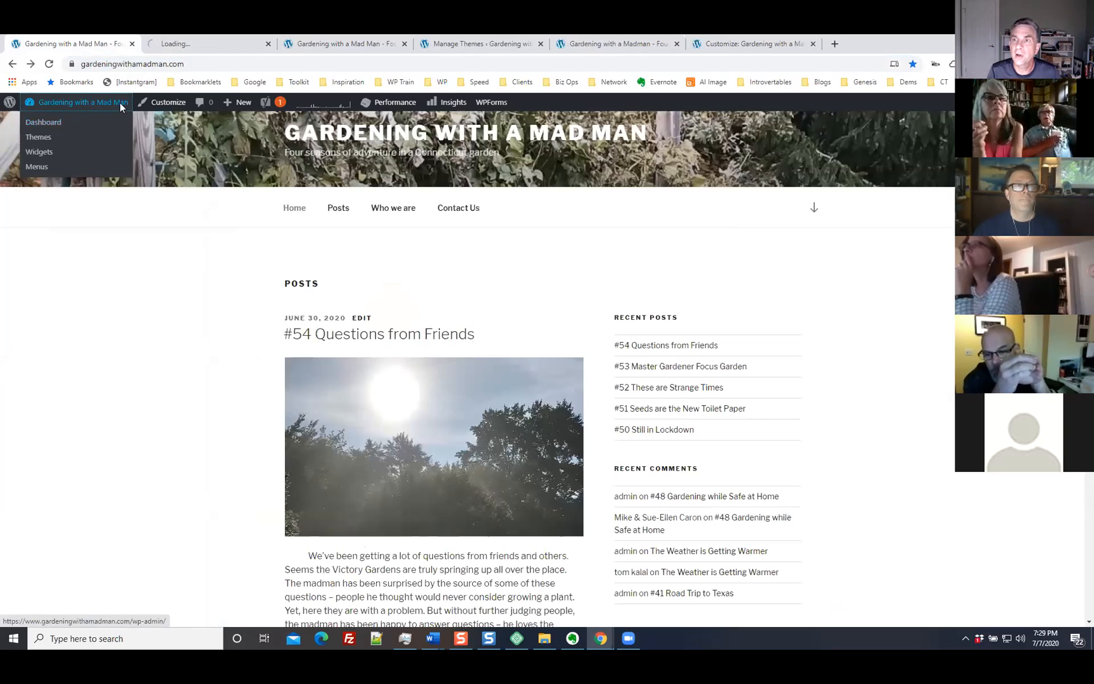
{"action": "left_click", "coordinate": [205, 39]}
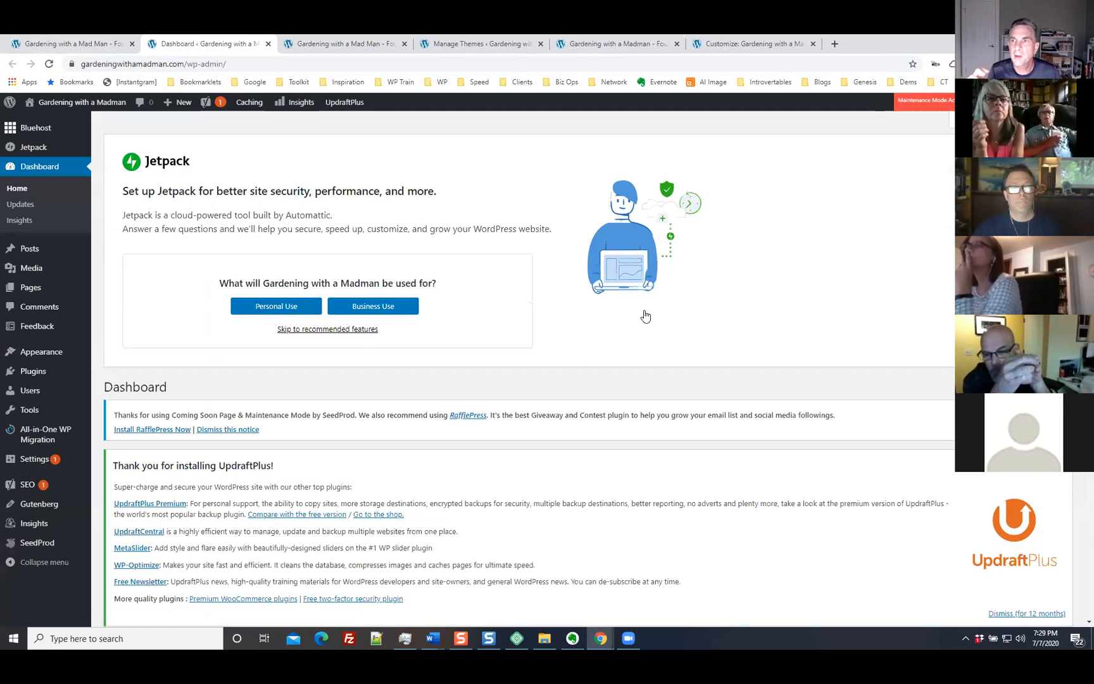
Step: Answer the Jetpack setup questions with Personal Use, no money-making options, and Yes for blog posts, news or regular updates
{"action": "left_click", "coordinate": [274, 312]}
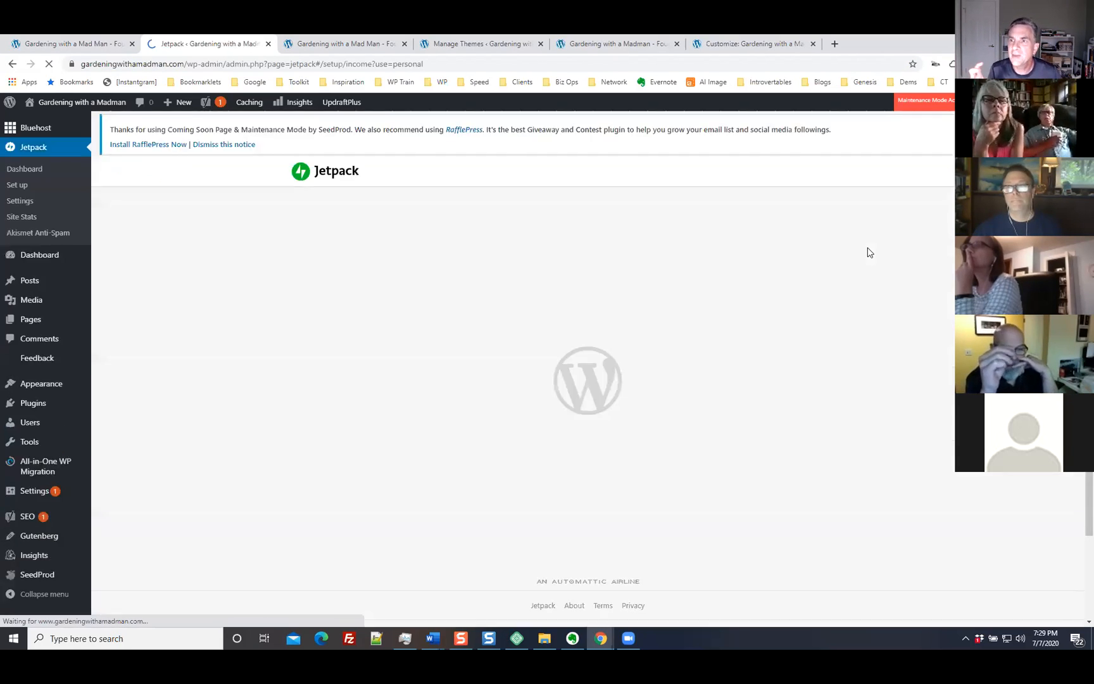
{"action": "scroll", "coordinate": [674, 338], "scroll_direction": "down", "scroll_amount": 1}
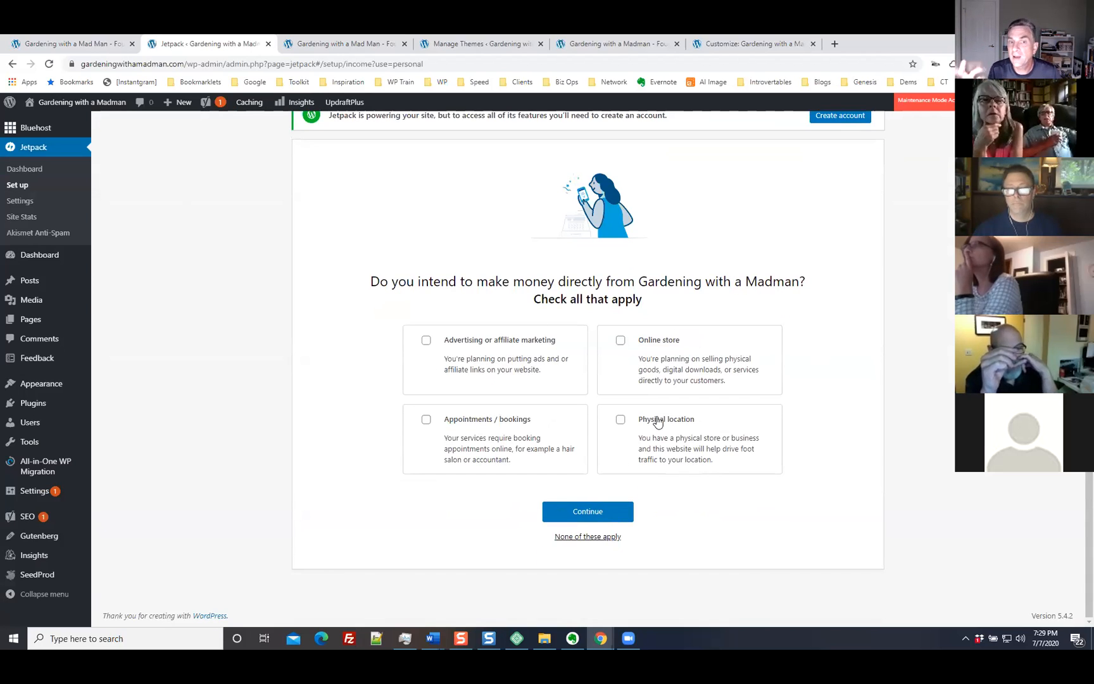
{"action": "left_click", "coordinate": [593, 537]}
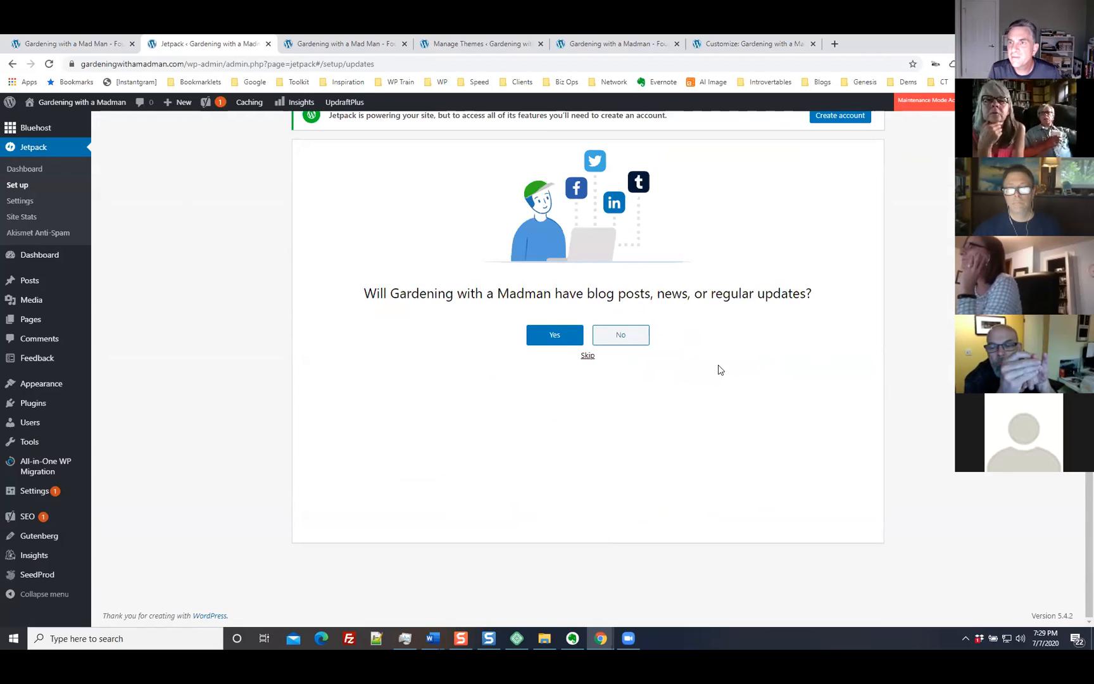
{"action": "left_click", "coordinate": [557, 337]}
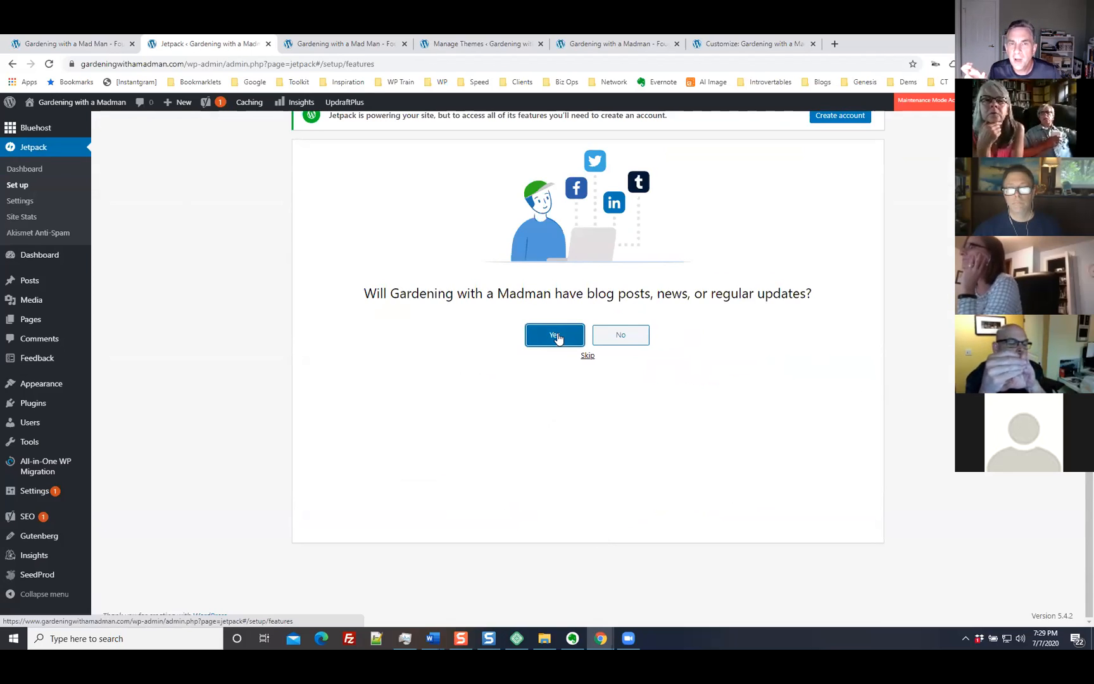
Step: Examine Jetpack's recommended features under Security, Performance, Marketing, and Design & Publishing
{"action": "scroll", "coordinate": [912, 307], "scroll_direction": "down", "scroll_amount": 2}
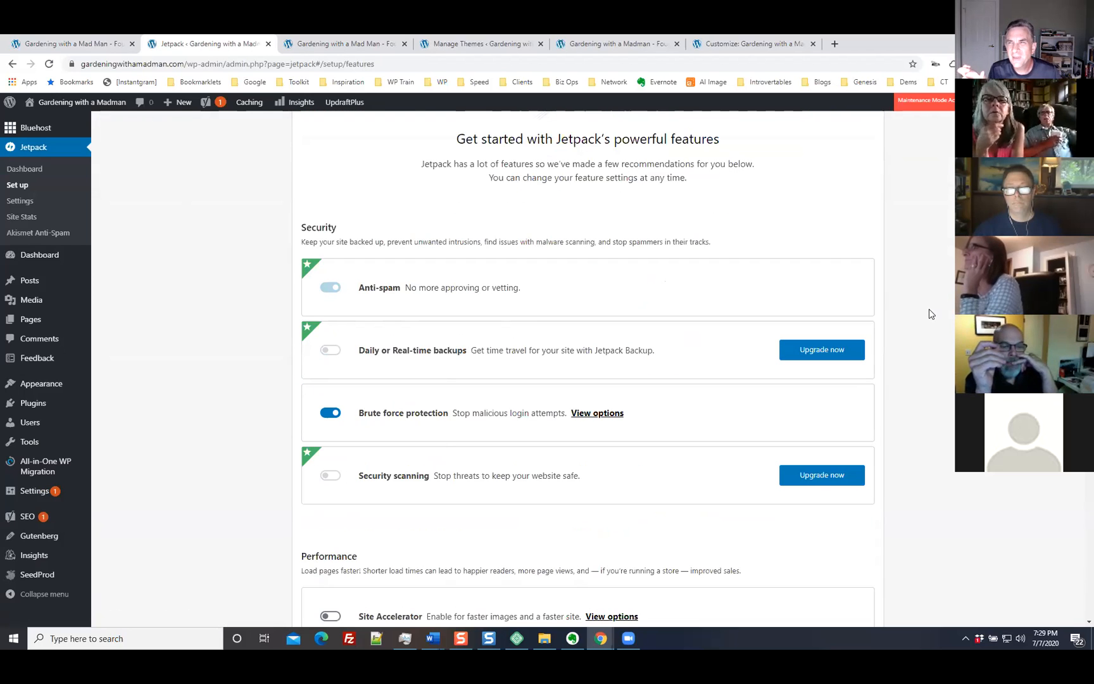
{"action": "scroll", "coordinate": [926, 313], "scroll_direction": "down", "scroll_amount": 3}
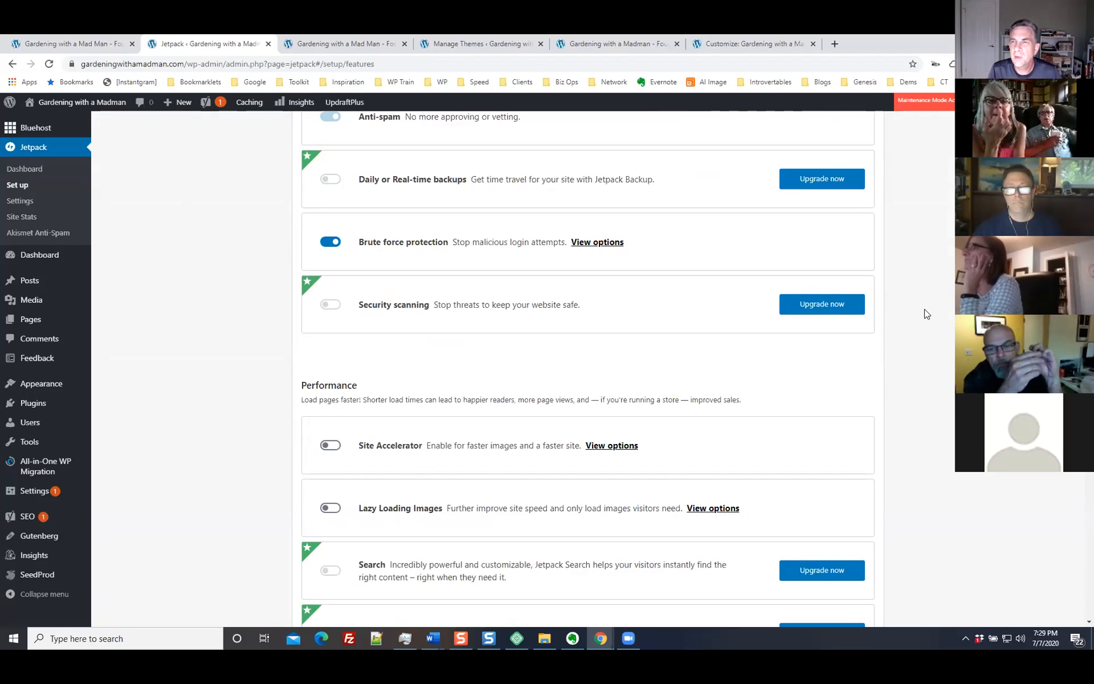
{"action": "scroll", "coordinate": [926, 313], "scroll_direction": "up", "scroll_amount": 2}
{"action": "scroll", "coordinate": [926, 313], "scroll_direction": "down", "scroll_amount": 4}
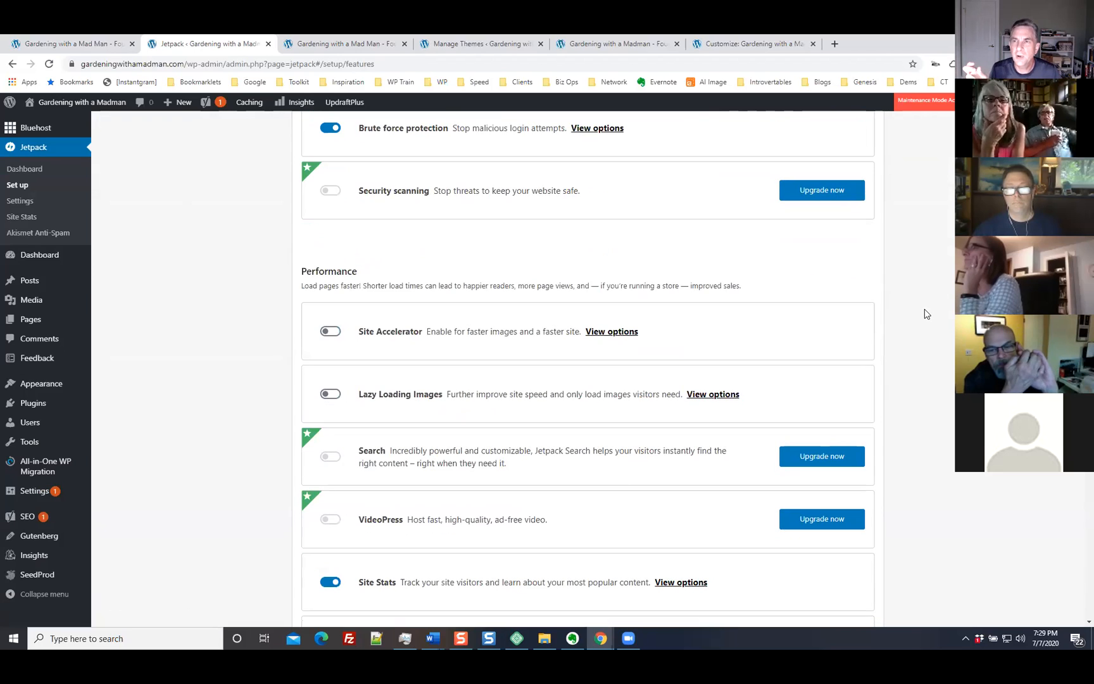
{"action": "scroll", "coordinate": [895, 314], "scroll_direction": "down", "scroll_amount": 2}
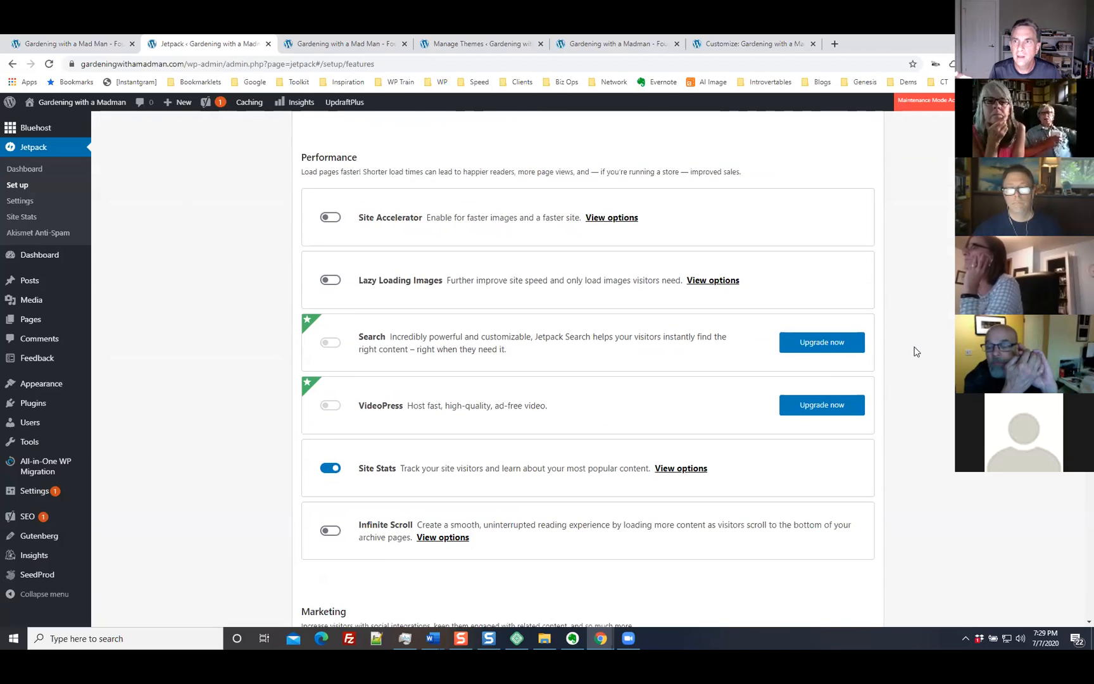
{"action": "scroll", "coordinate": [916, 350], "scroll_direction": "down", "scroll_amount": 1}
{"action": "scroll", "coordinate": [917, 352], "scroll_direction": "down", "scroll_amount": 2}
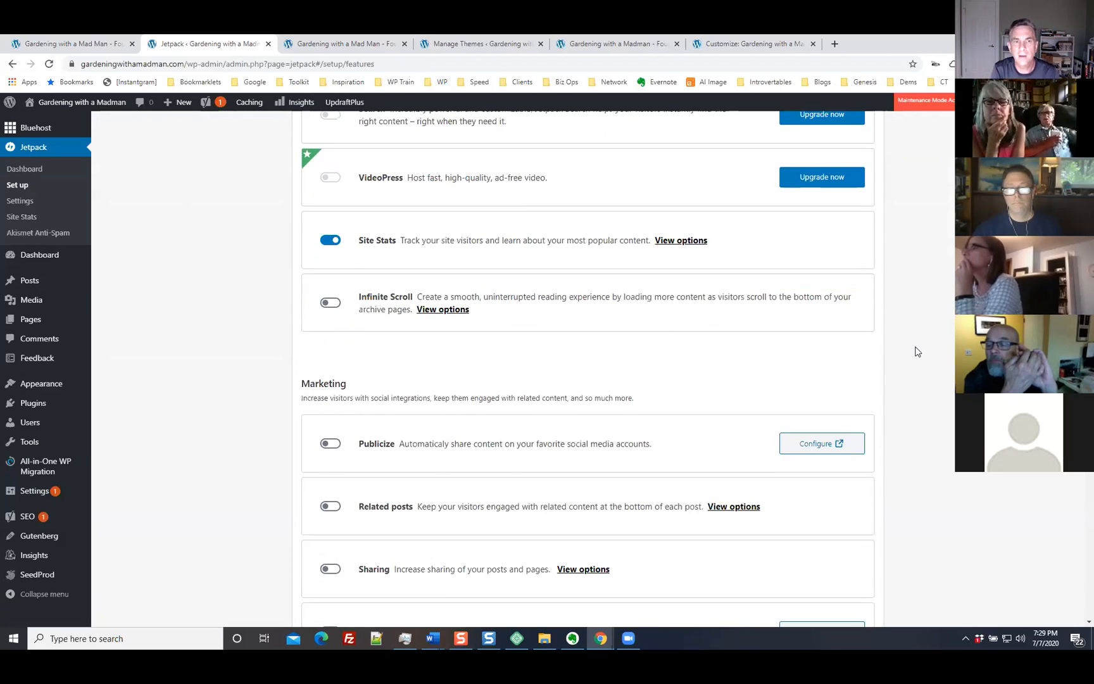
{"action": "scroll", "coordinate": [918, 351], "scroll_direction": "down", "scroll_amount": 2}
{"action": "scroll", "coordinate": [917, 351], "scroll_direction": "down", "scroll_amount": 2}
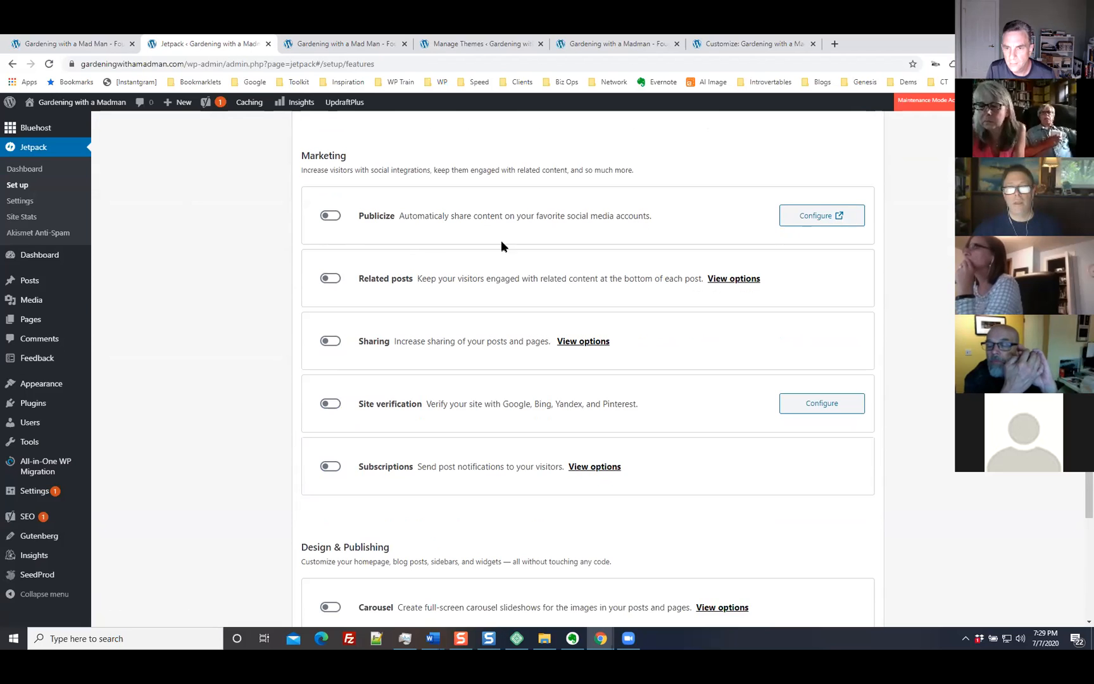
{"action": "scroll", "coordinate": [811, 367], "scroll_direction": "up", "scroll_amount": 1}
{"action": "scroll", "coordinate": [811, 367], "scroll_direction": "down", "scroll_amount": 5}
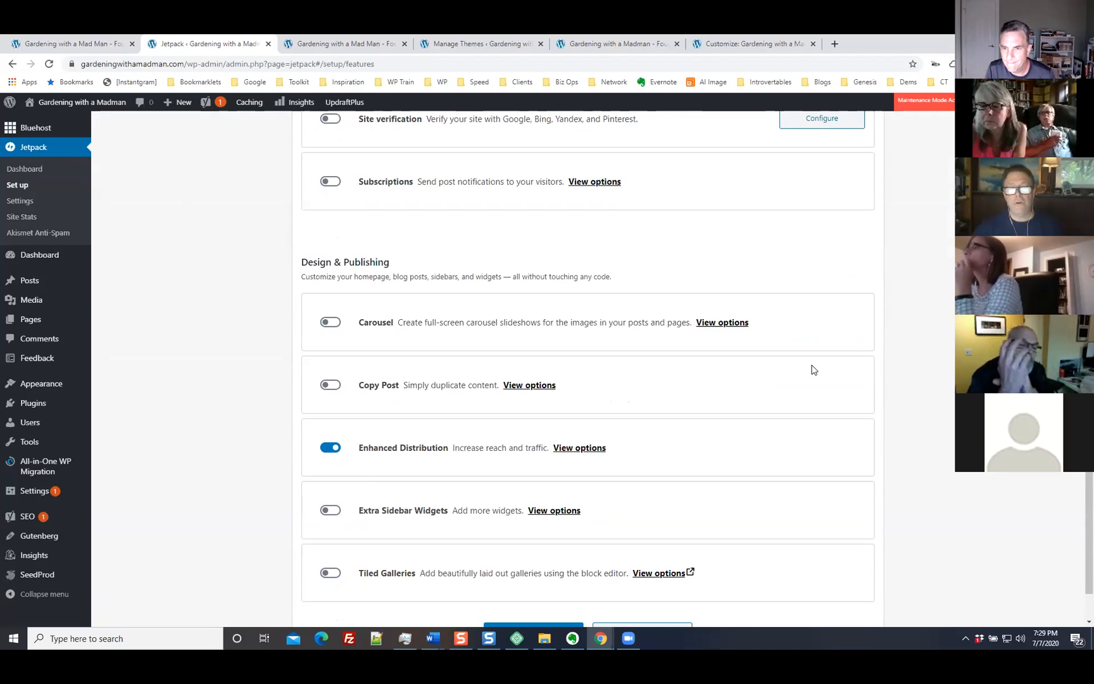
{"action": "scroll", "coordinate": [814, 370], "scroll_direction": "up", "scroll_amount": 5}
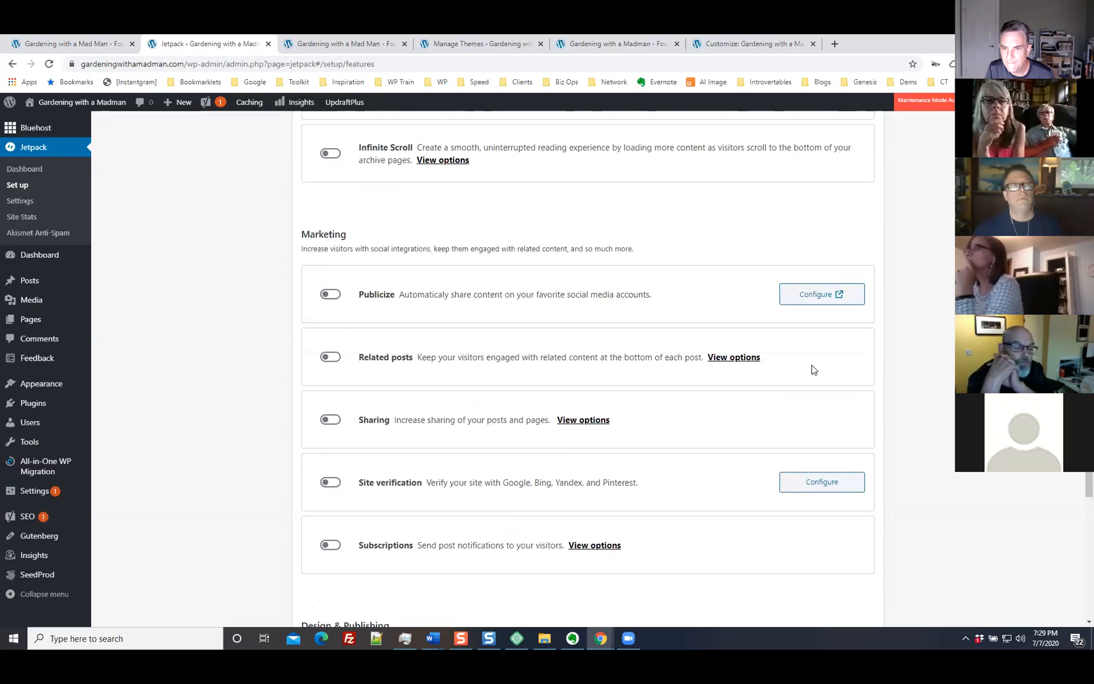
Step: Move the Jetpack setup page ahead of the other browser tabs and switch to the Kadence customizer
{"action": "scroll", "coordinate": [813, 370], "scroll_direction": "up", "scroll_amount": 2}
{"action": "left_click_drag", "start_coordinate": [180, 42], "coordinate": [53, 42]}
{"action": "left_click", "coordinate": [754, 43]}
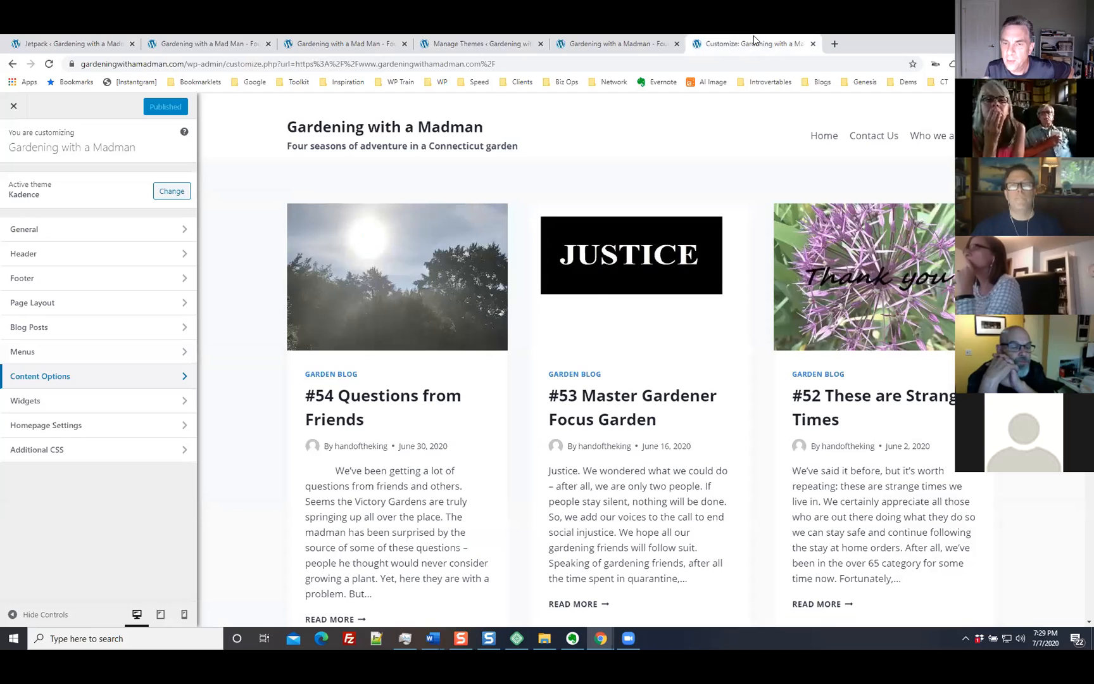
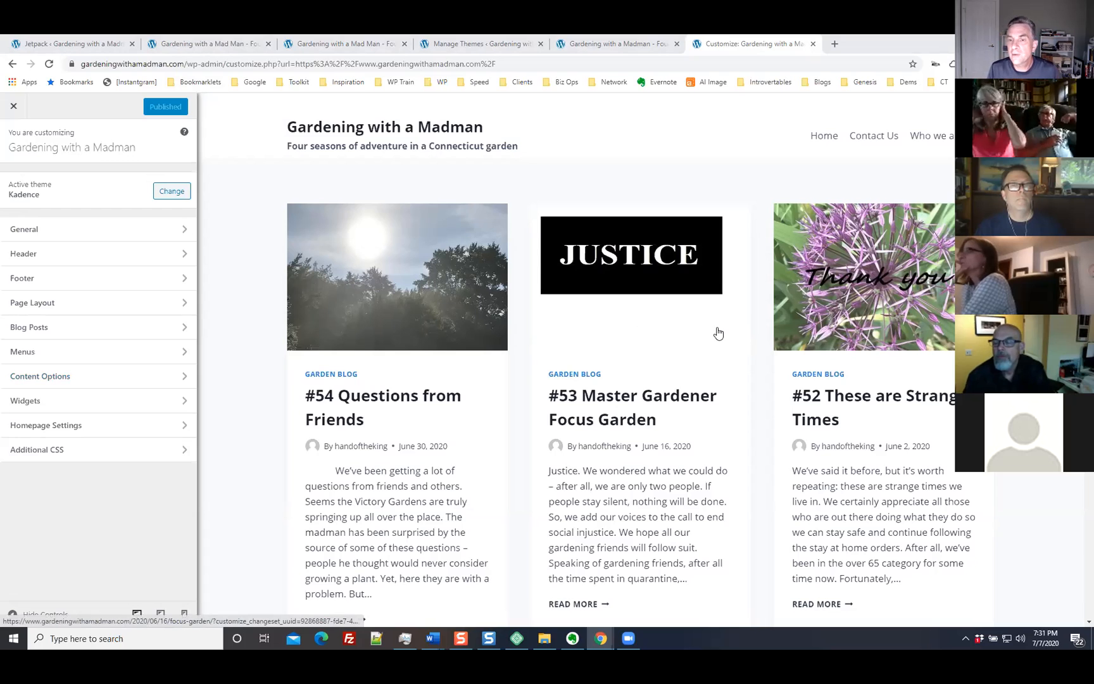
Step: Examine the blog post grid in the Kadence customizer preview, from the newest posts down to the last row
{"action": "left_click", "coordinate": [40, 47]}
{"action": "scroll", "coordinate": [183, 337], "scroll_direction": "down", "scroll_amount": 3}
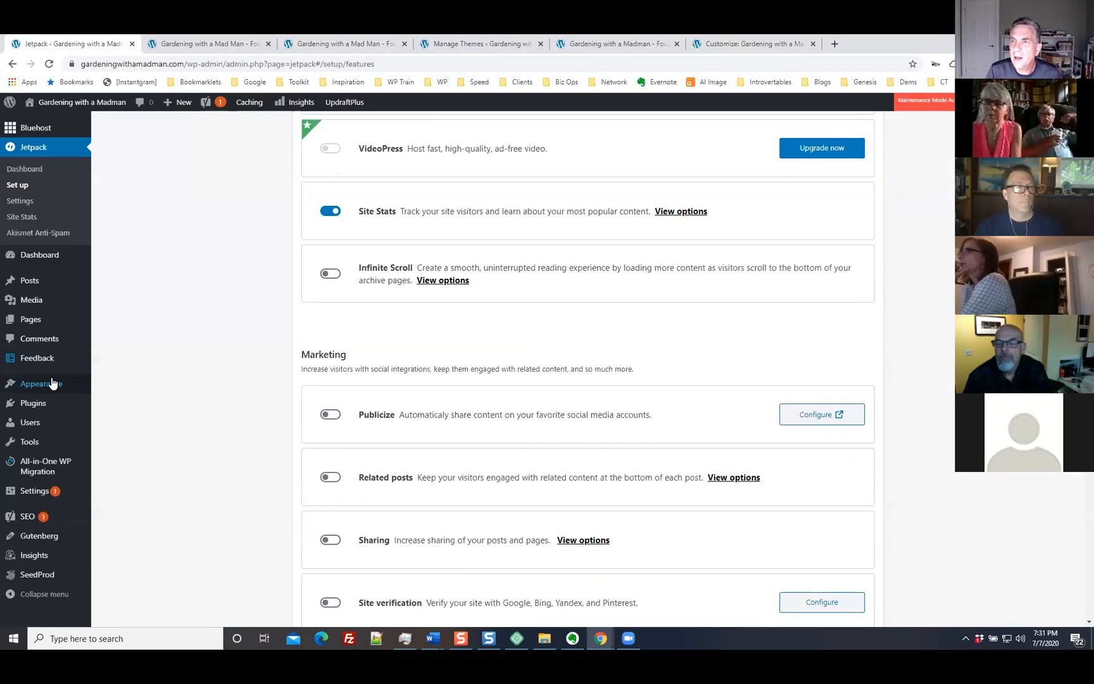
{"action": "left_click", "coordinate": [763, 43]}
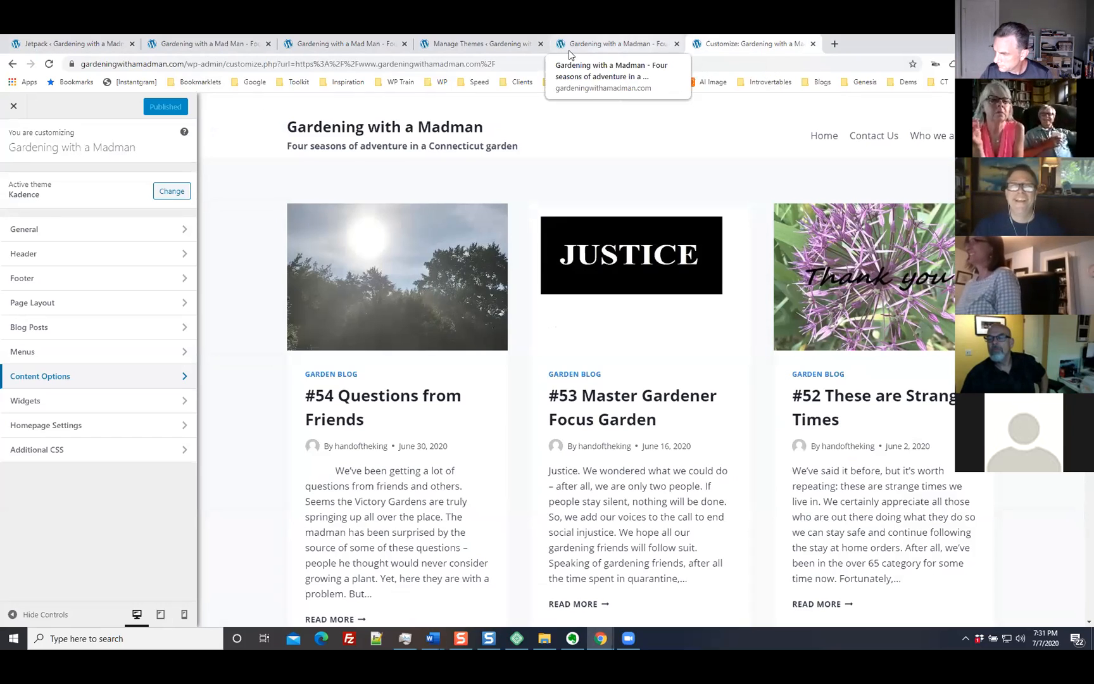
{"action": "scroll", "coordinate": [820, 300], "scroll_direction": "down", "scroll_amount": 10}
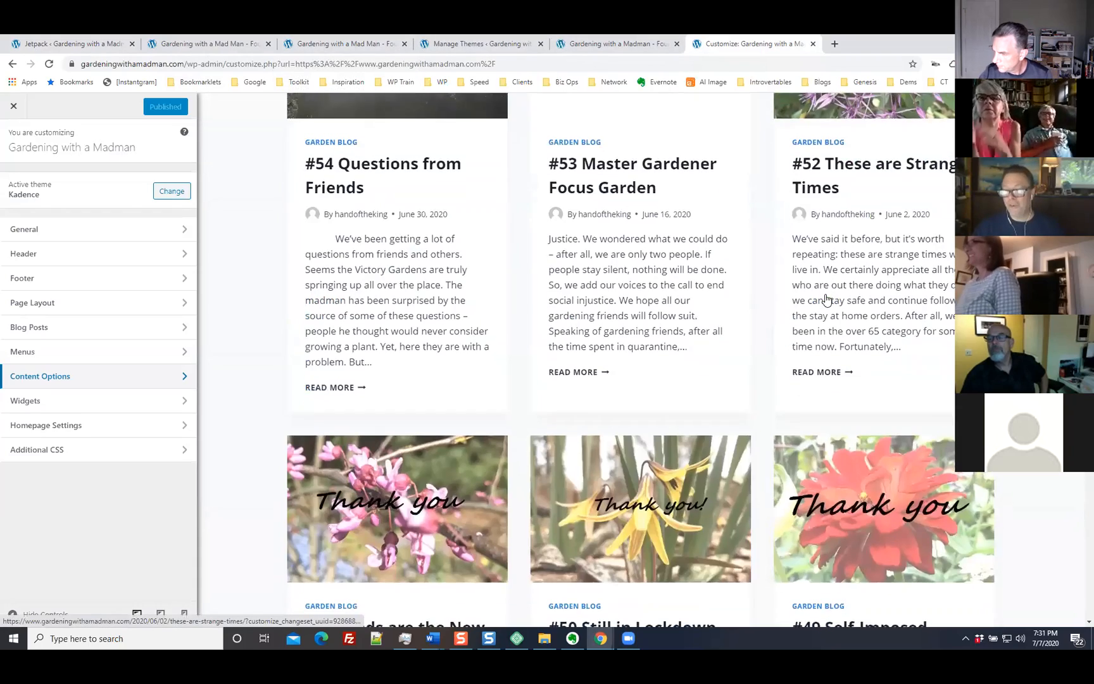
{"action": "scroll", "coordinate": [826, 297], "scroll_direction": "down", "scroll_amount": 10}
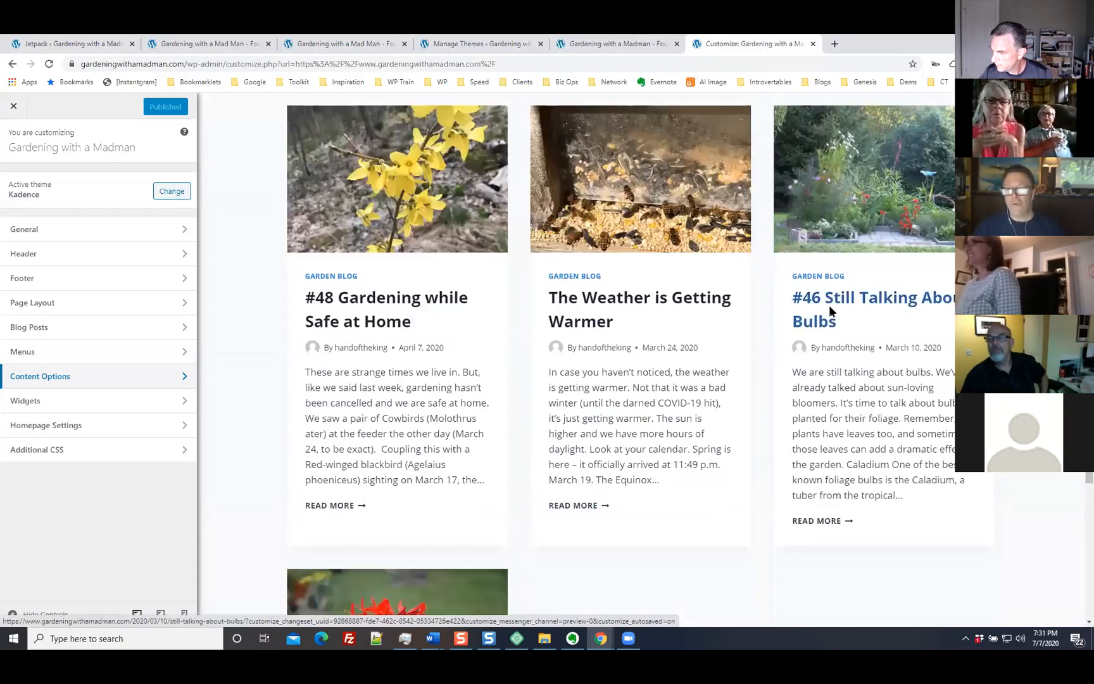
{"action": "scroll", "coordinate": [852, 259], "scroll_direction": "up", "scroll_amount": 5}
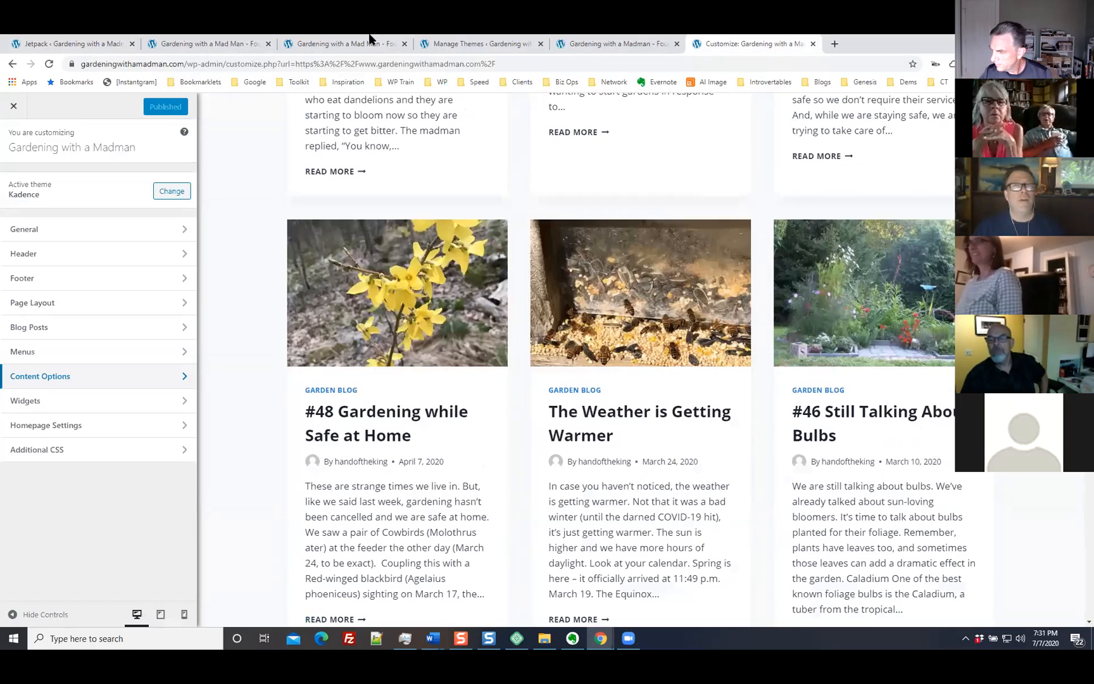
{"action": "left_click", "coordinate": [46, 46]}
{"action": "left_click", "coordinate": [763, 42]}
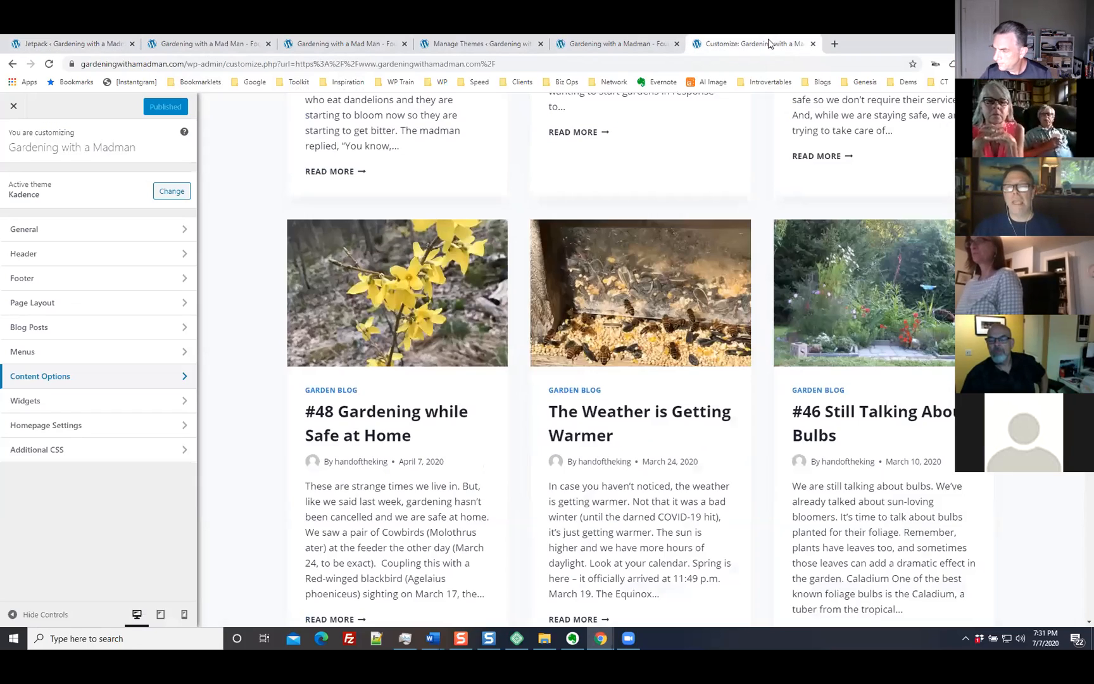
{"action": "scroll", "coordinate": [823, 444], "scroll_direction": "up", "scroll_amount": 6}
{"action": "scroll", "coordinate": [823, 443], "scroll_direction": "up", "scroll_amount": 10}
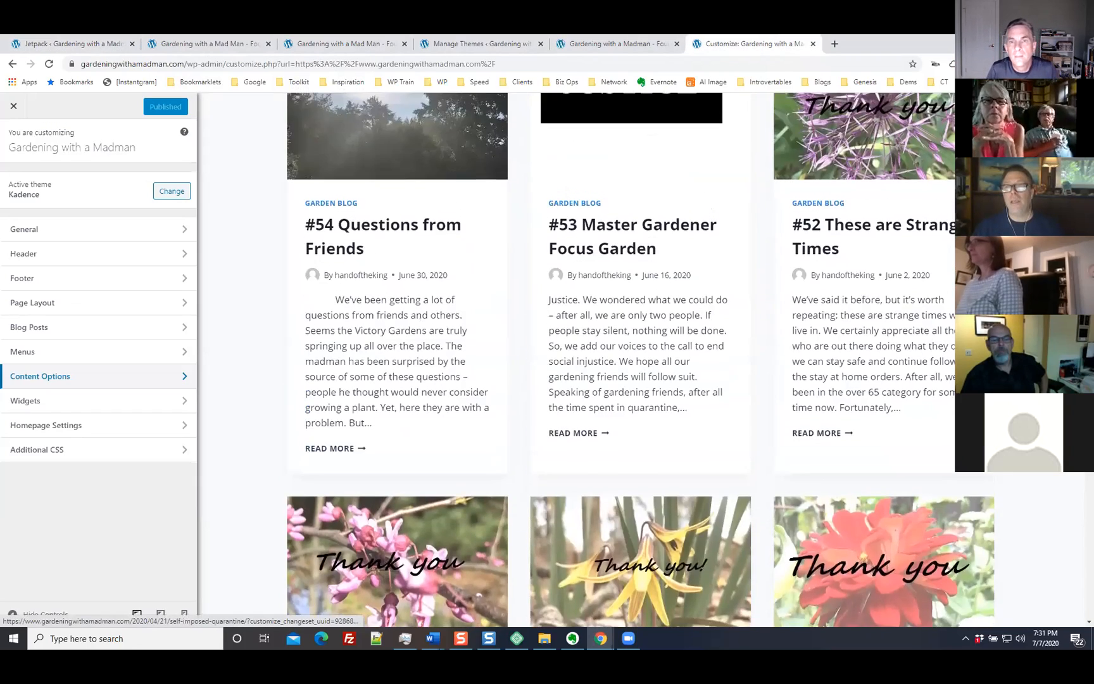
{"action": "scroll", "coordinate": [823, 443], "scroll_direction": "down", "scroll_amount": 12}
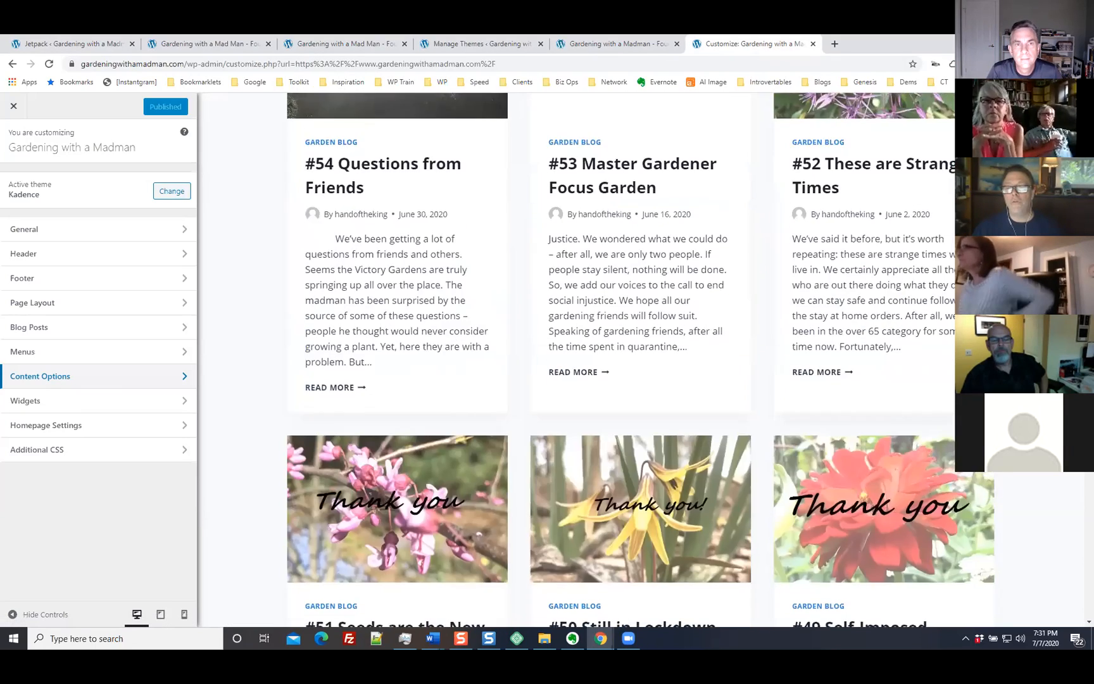
{"action": "scroll", "coordinate": [923, 203], "scroll_direction": "down", "scroll_amount": 6}
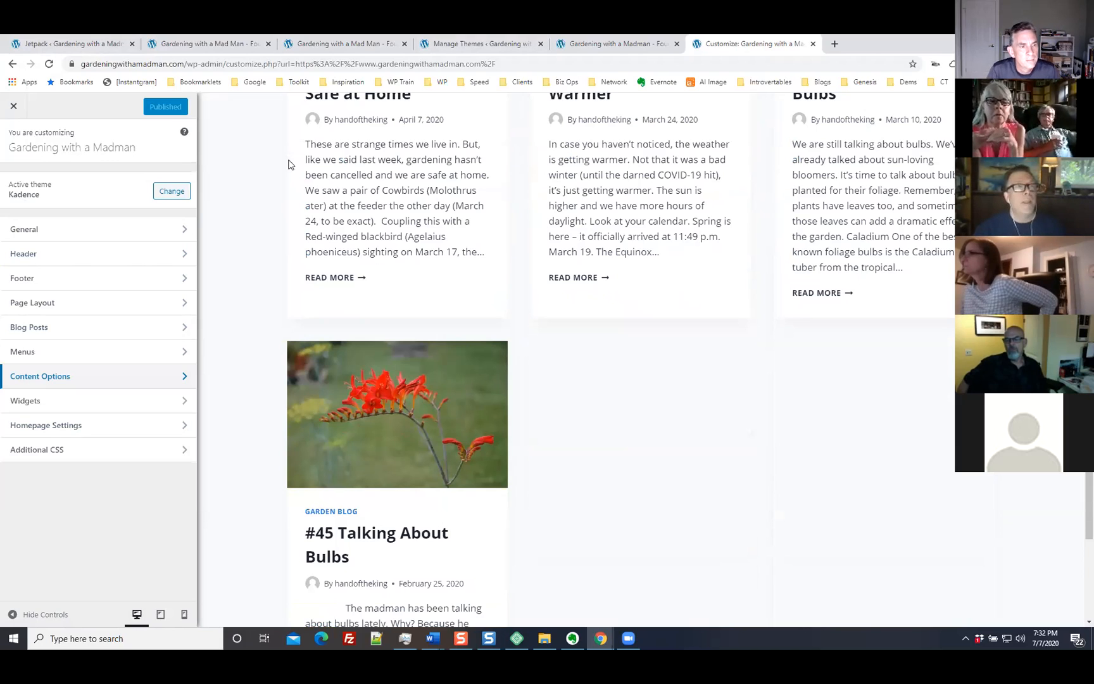
Step: In the site's Reading Settings, set blog pages to show at most 9 posts and save the changes
{"action": "left_click", "coordinate": [81, 40]}
{"action": "mouse_move", "coordinate": [33, 435]}
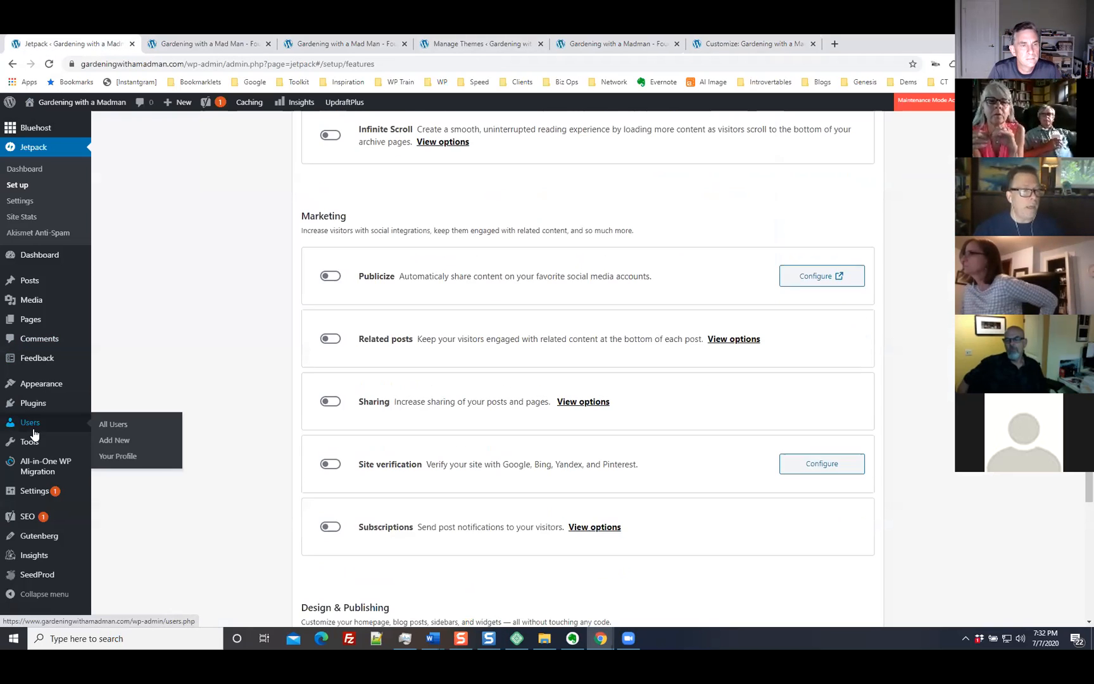
{"action": "mouse_move", "coordinate": [39, 491]}
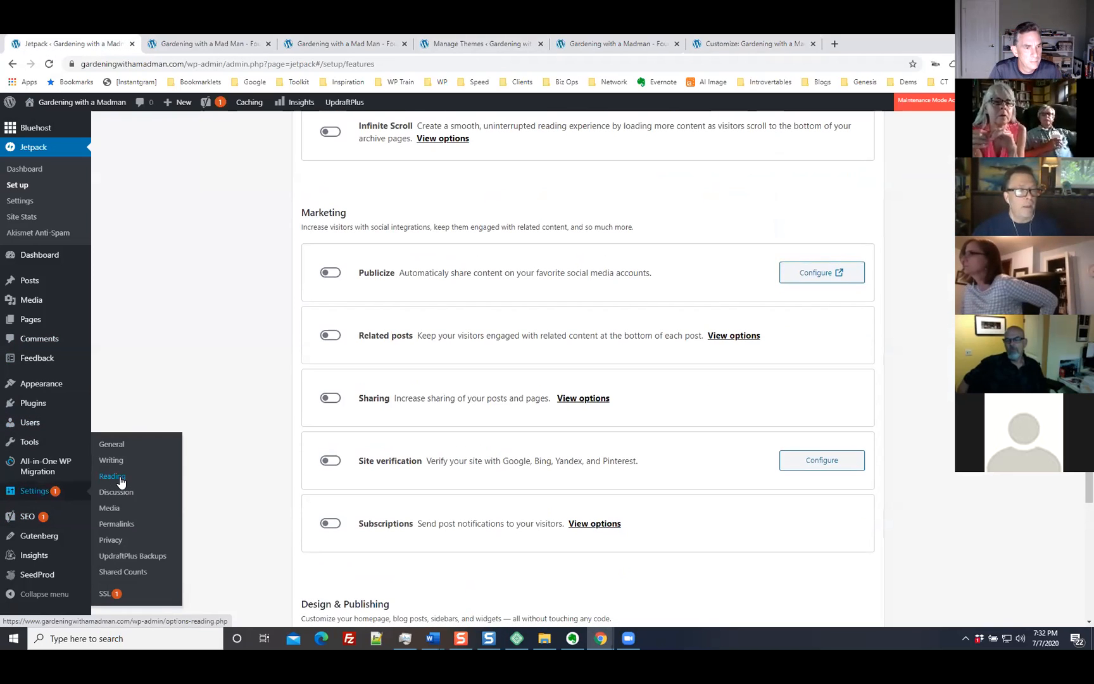
{"action": "left_click", "coordinate": [112, 476]}
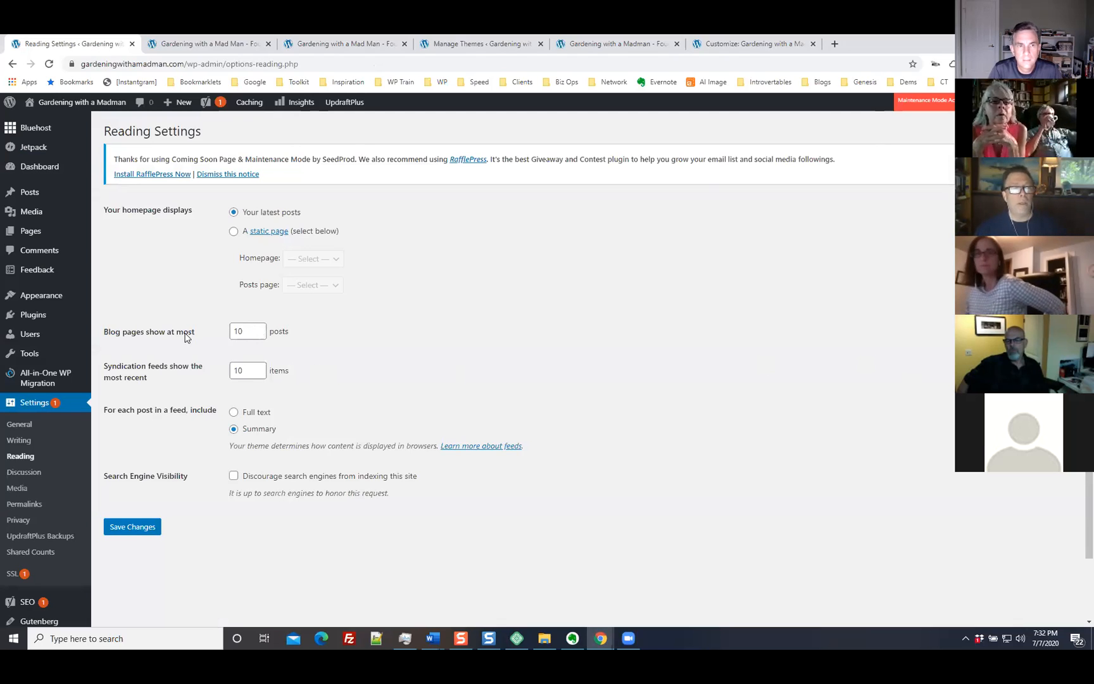
{"action": "left_click", "coordinate": [261, 336]}
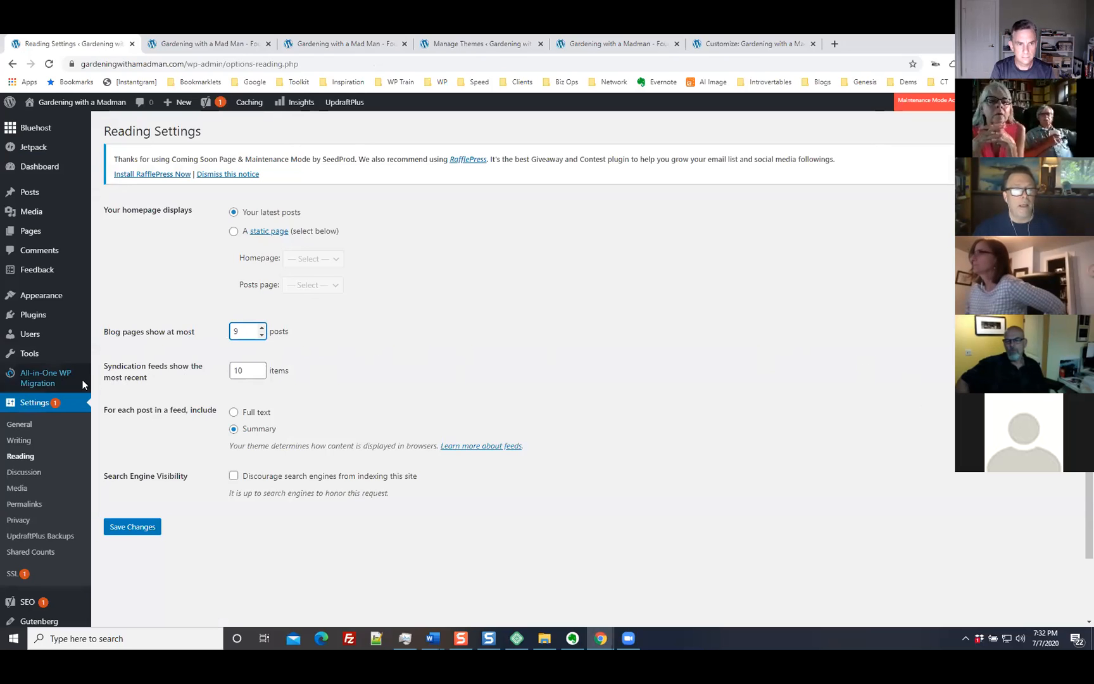
{"action": "left_click", "coordinate": [145, 526]}
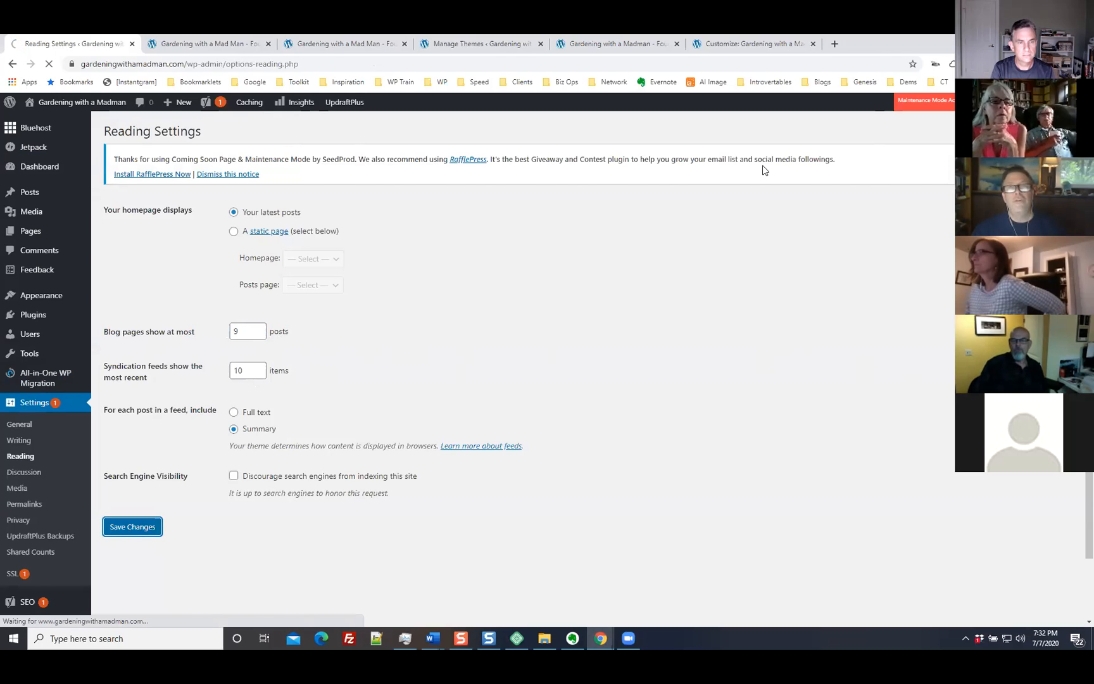
Step: Reload the live Gardening with a Madman homepage and check the post grid's last row and page navigation
{"action": "left_click", "coordinate": [478, 45]}
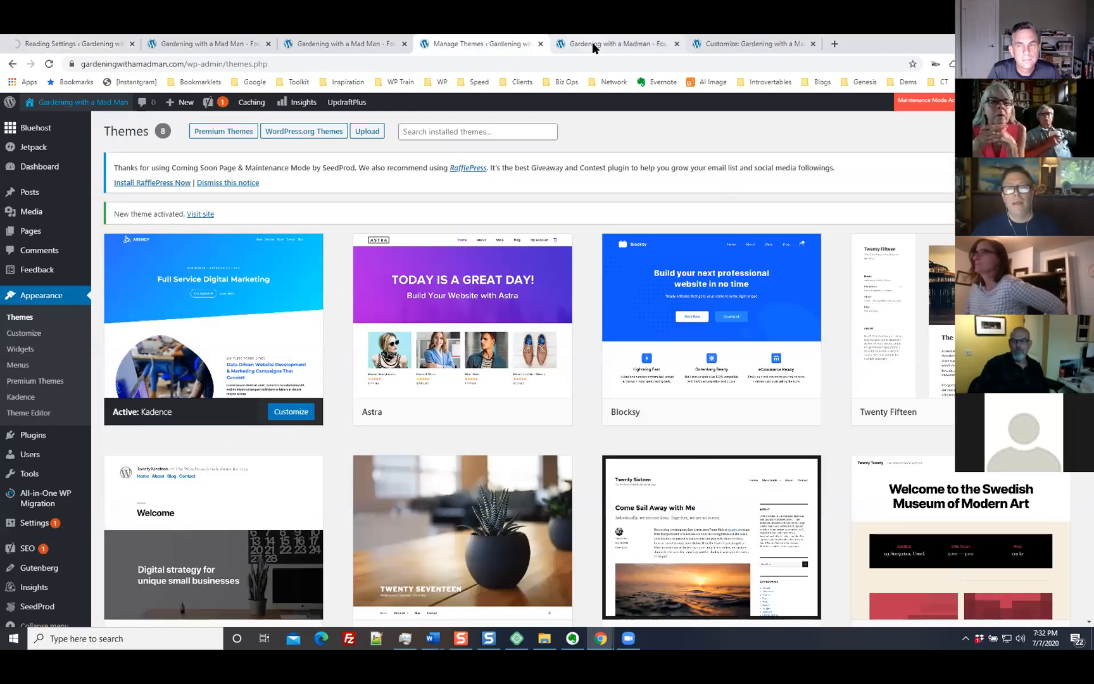
{"action": "left_click", "coordinate": [593, 48]}
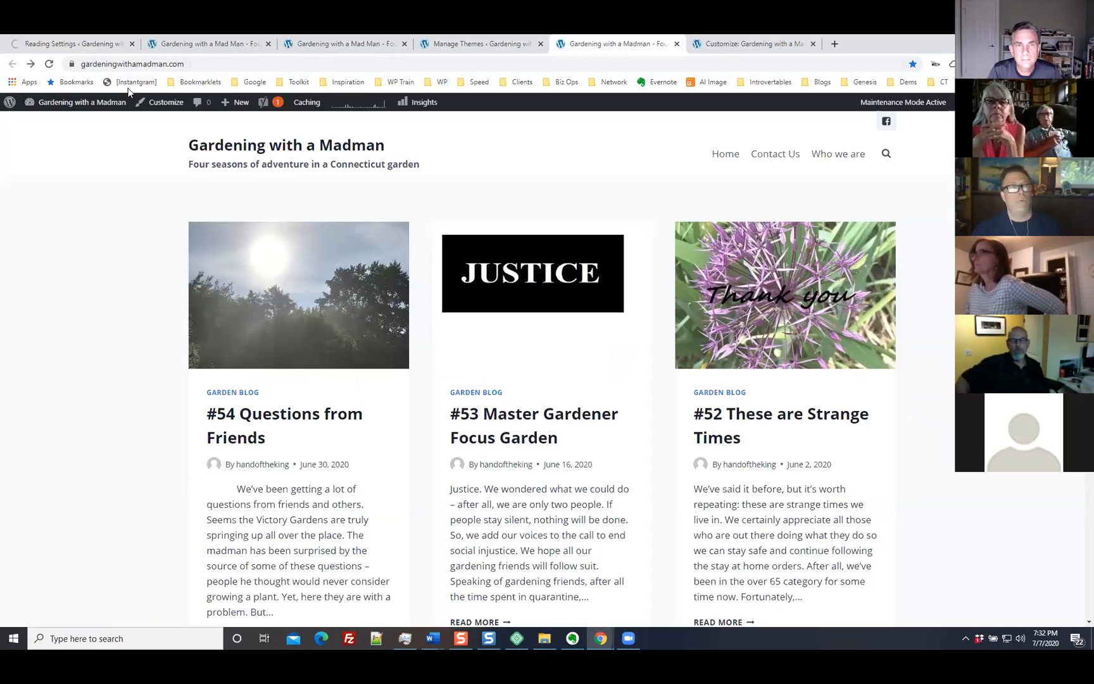
{"action": "left_click", "coordinate": [49, 64]}
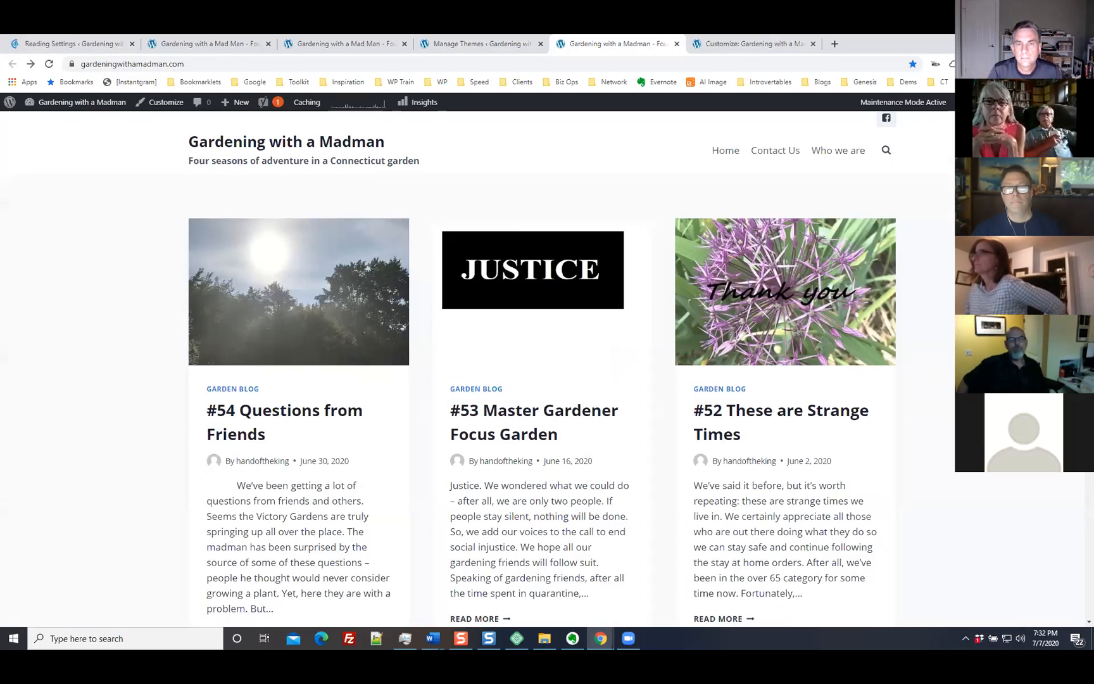
{"action": "scroll", "coordinate": [542, 367], "scroll_direction": "down", "scroll_amount": 10}
{"action": "scroll", "coordinate": [542, 367], "scroll_direction": "down", "scroll_amount": 7}
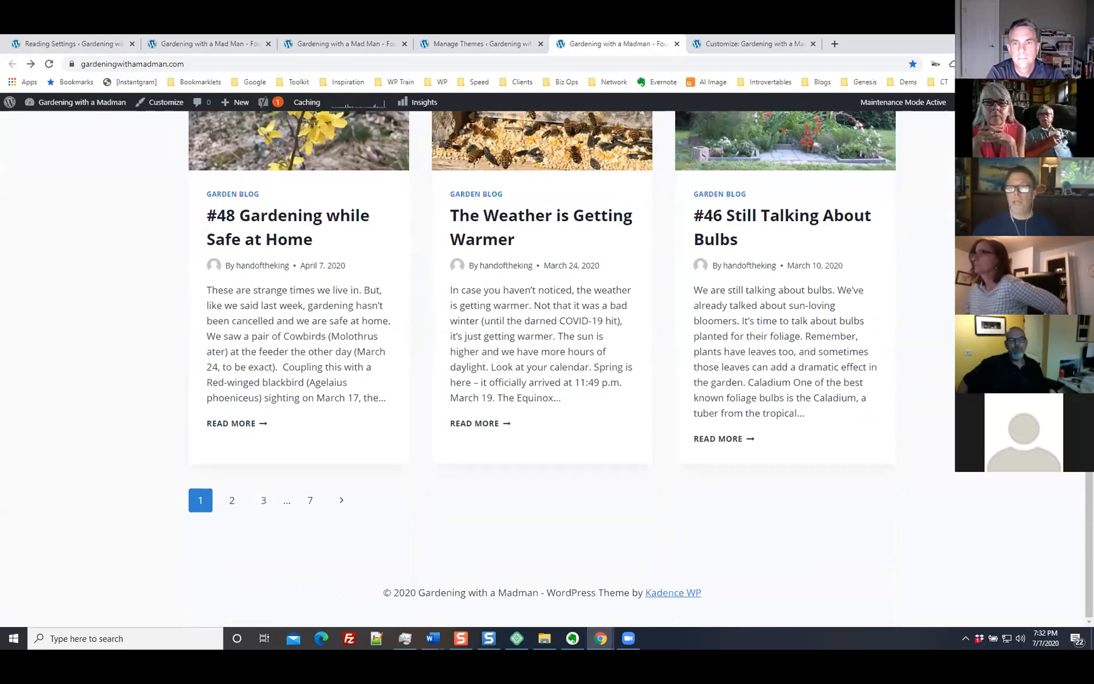
{"action": "scroll", "coordinate": [542, 368], "scroll_direction": "up", "scroll_amount": 4}
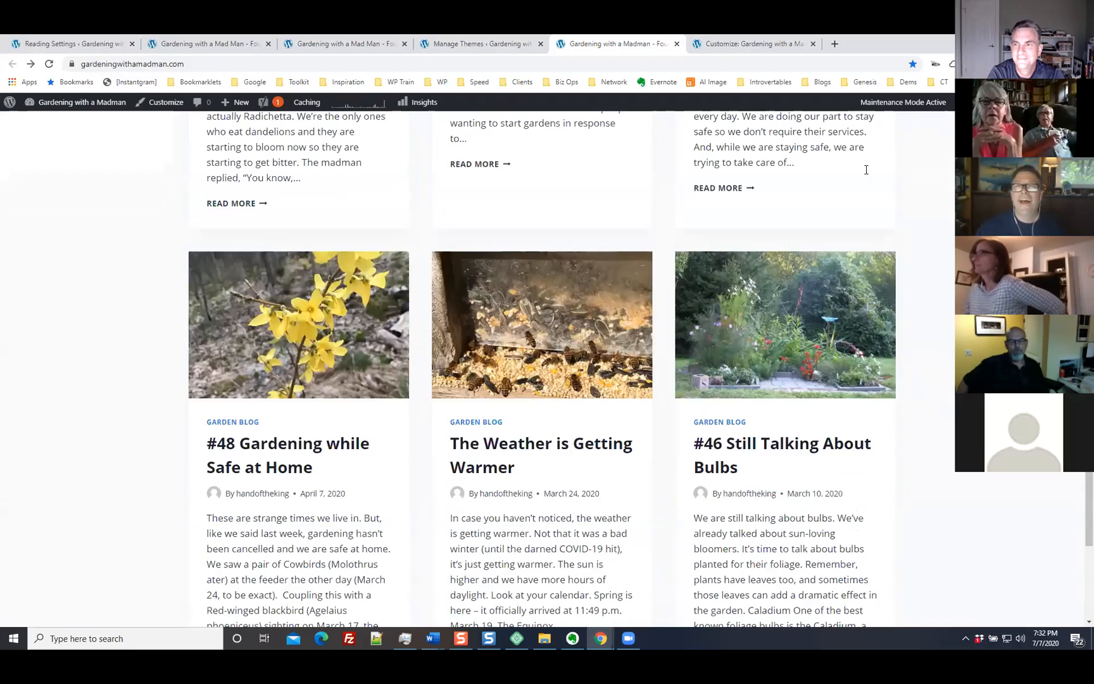
Step: Switch from the live blog to the open theme Customizer and reload the page
{"action": "scroll", "coordinate": [500, 159], "scroll_direction": "up", "scroll_amount": 7}
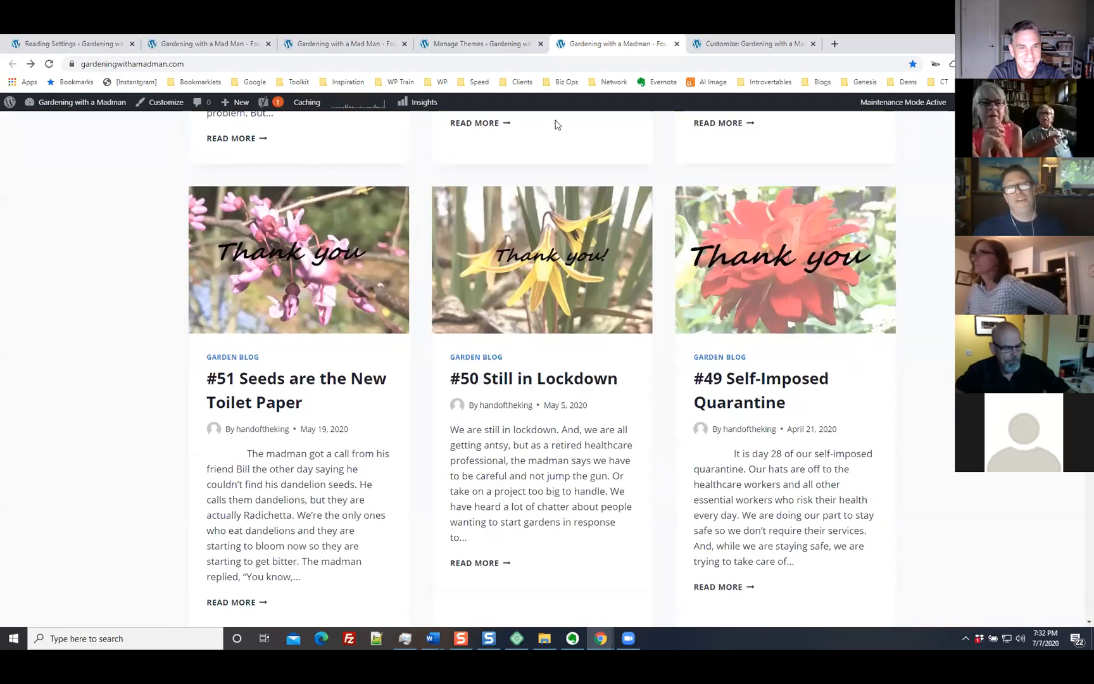
{"action": "scroll", "coordinate": [500, 160], "scroll_direction": "up", "scroll_amount": 3}
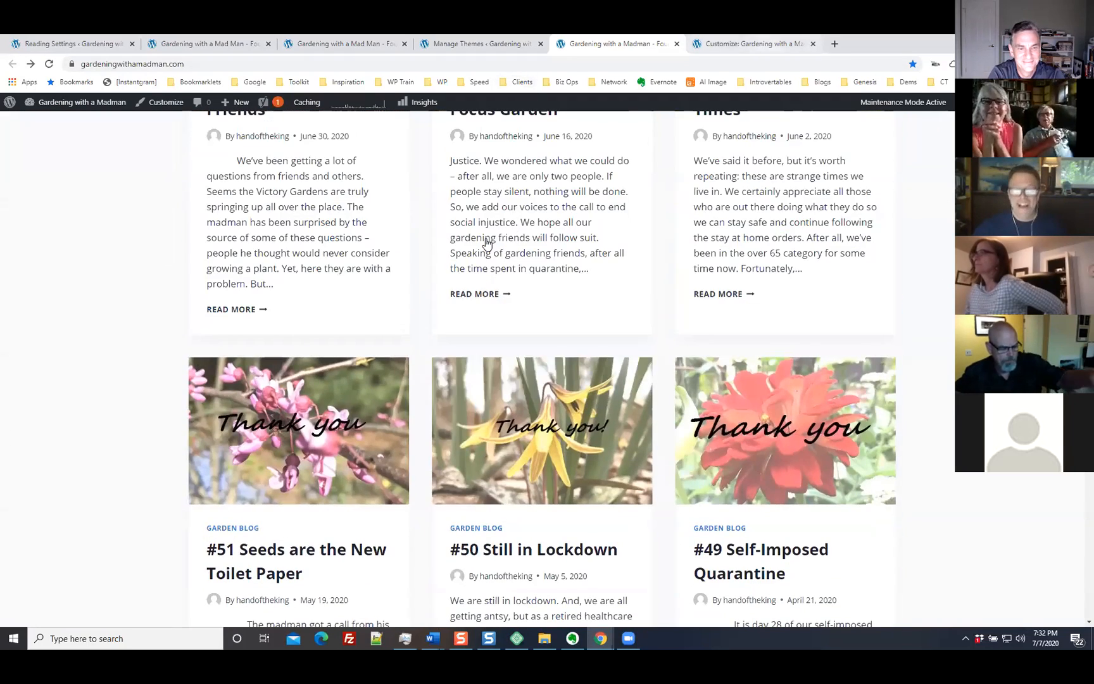
{"action": "left_click", "coordinate": [754, 43]}
{"action": "scroll", "coordinate": [722, 213], "scroll_direction": "up", "scroll_amount": 2}
{"action": "left_click", "coordinate": [49, 64]}
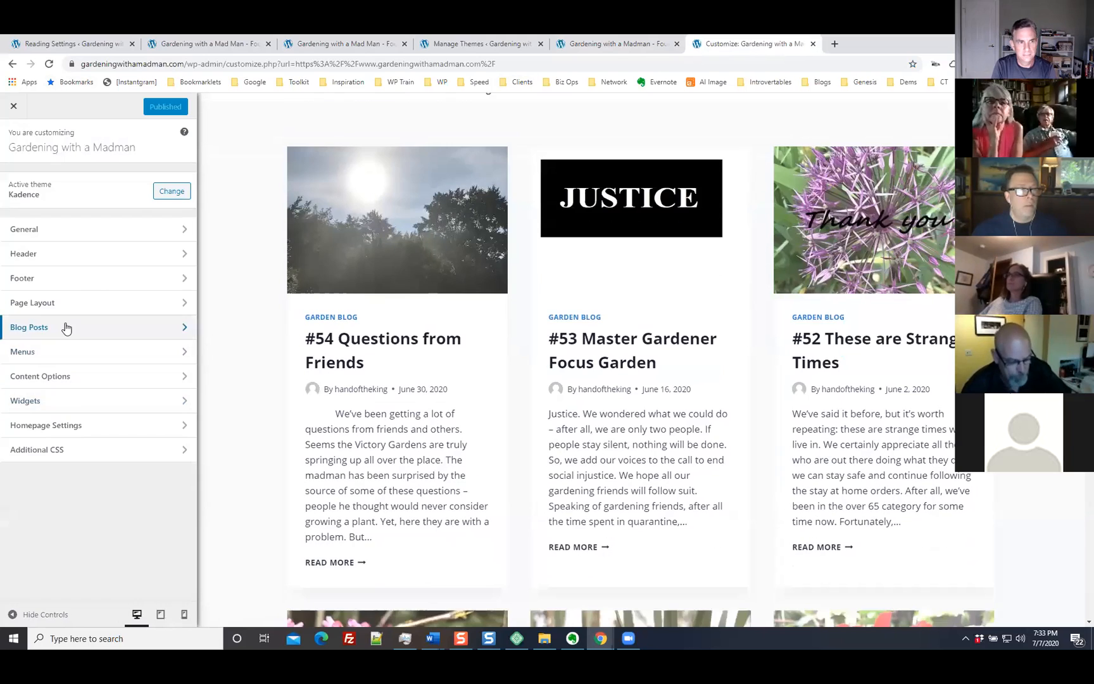
Step: Open the Archive Layout settings for blog posts and bring up the Post Item Elements
{"action": "left_click", "coordinate": [65, 326]}
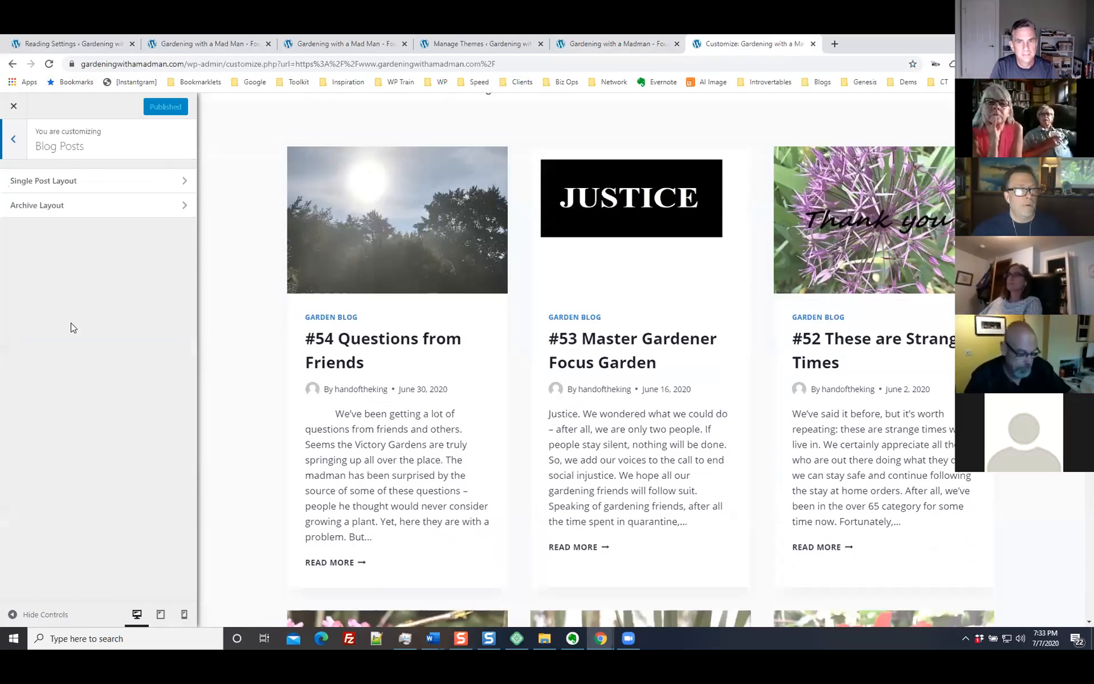
{"action": "left_click", "coordinate": [88, 209]}
{"action": "scroll", "coordinate": [114, 367], "scroll_direction": "down", "scroll_amount": 4}
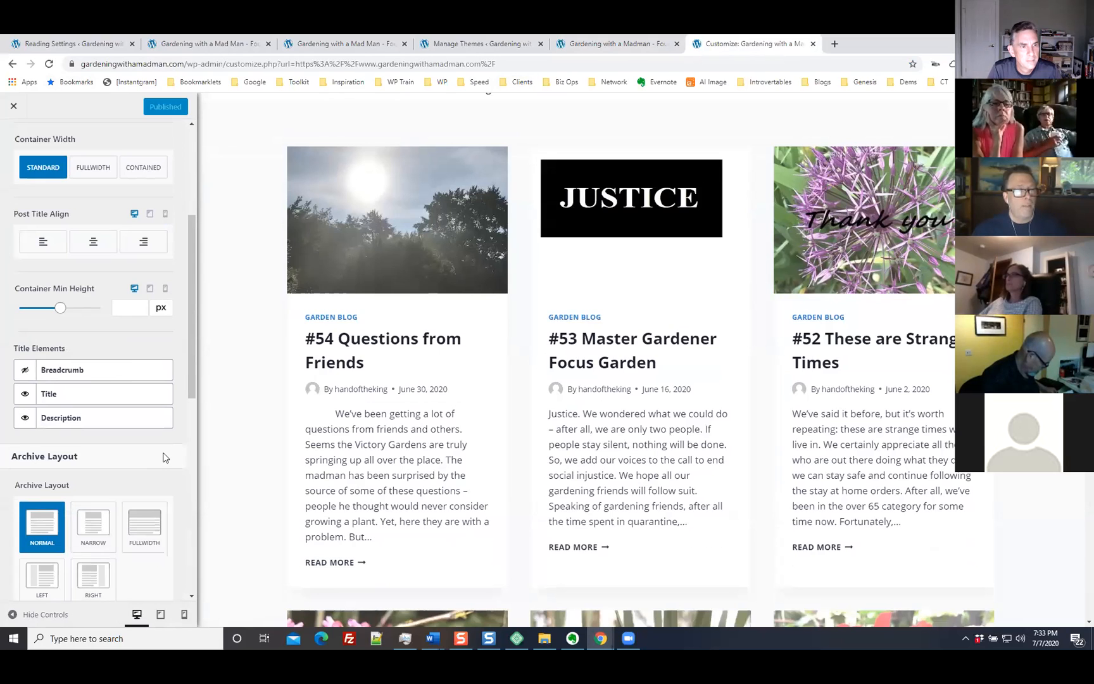
{"action": "scroll", "coordinate": [163, 456], "scroll_direction": "down", "scroll_amount": 6}
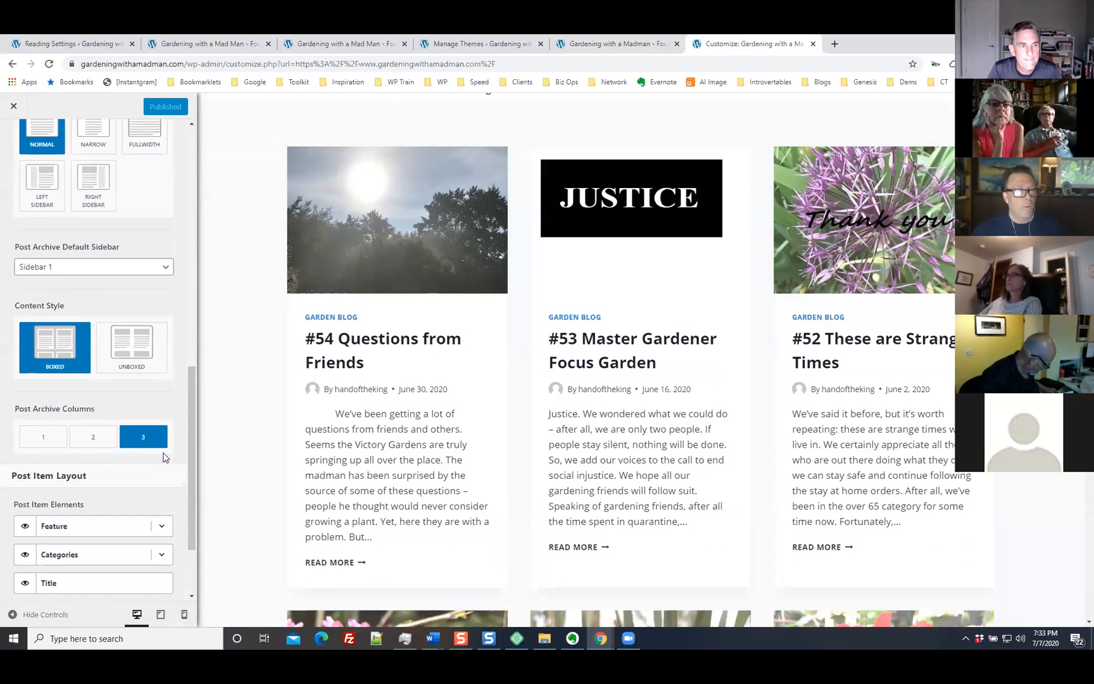
{"action": "scroll", "coordinate": [163, 456], "scroll_direction": "down", "scroll_amount": 2}
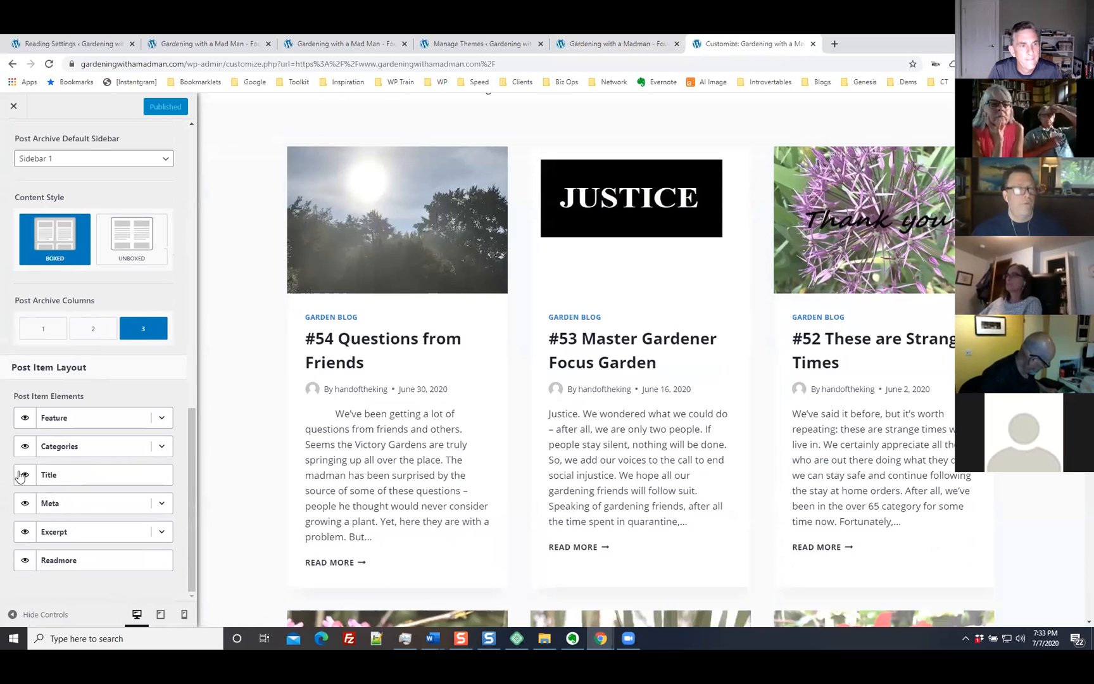
Step: Turn off Show Author in the Meta element of the archive's post items
{"action": "scroll", "coordinate": [453, 333], "scroll_direction": "up", "scroll_amount": 1}
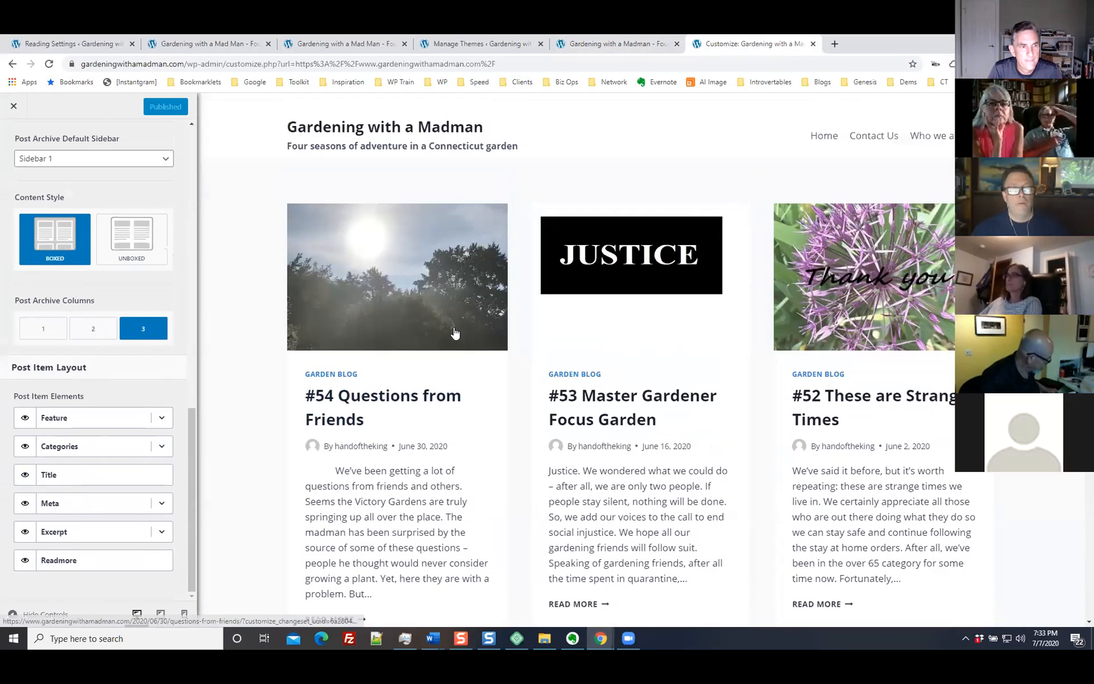
{"action": "scroll", "coordinate": [412, 219], "scroll_direction": "down", "scroll_amount": 2}
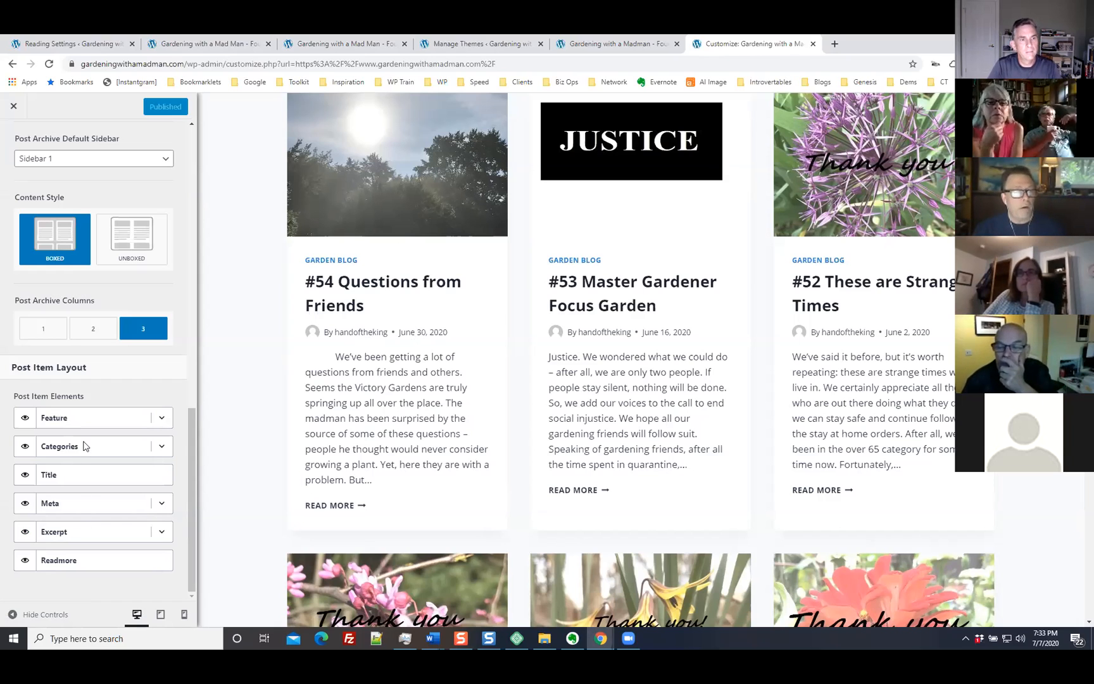
{"action": "scroll", "coordinate": [111, 254], "scroll_direction": "up", "scroll_amount": 5}
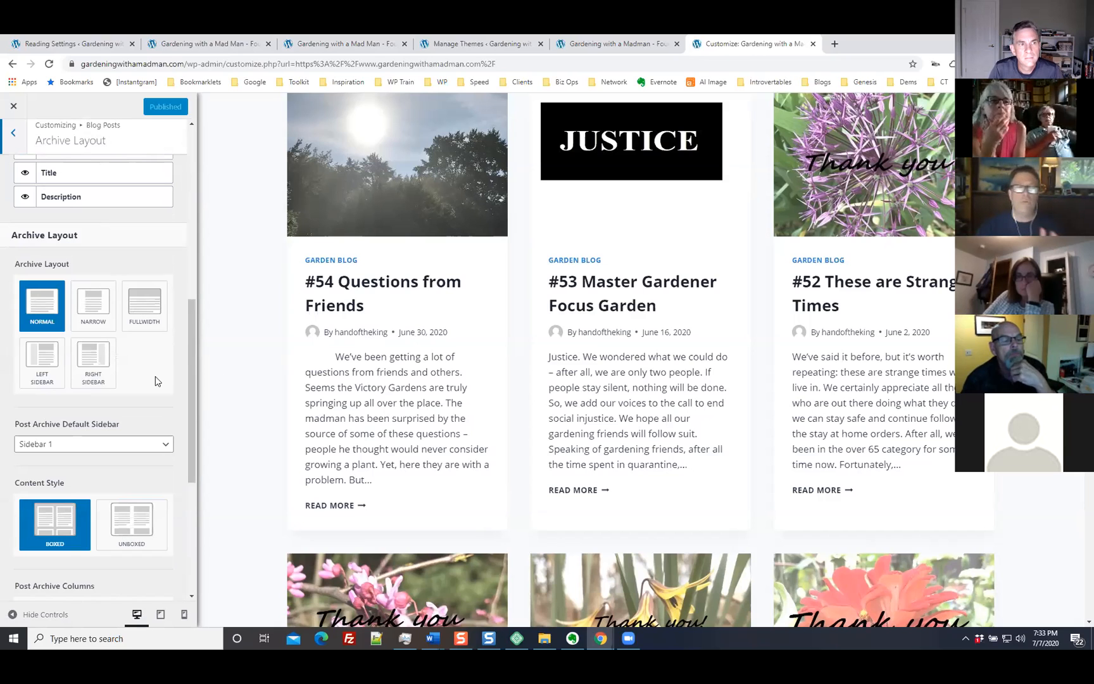
{"action": "scroll", "coordinate": [67, 452], "scroll_direction": "down", "scroll_amount": 4}
{"action": "scroll", "coordinate": [68, 453], "scroll_direction": "down", "scroll_amount": 1}
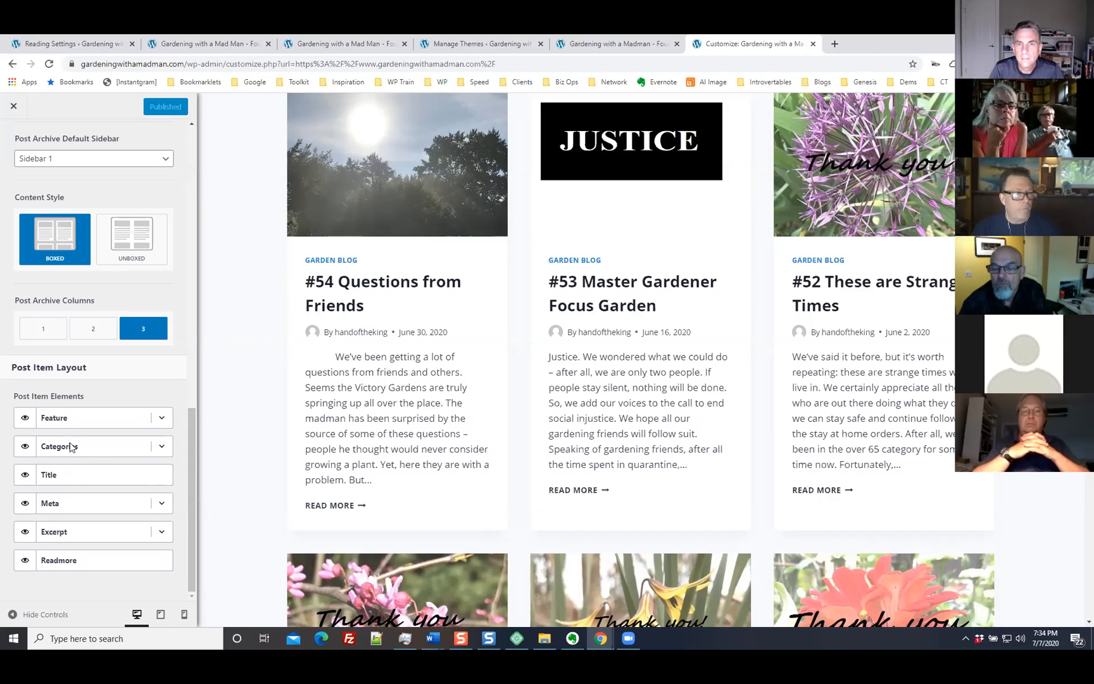
{"action": "left_click", "coordinate": [160, 504]}
{"action": "scroll", "coordinate": [109, 437], "scroll_direction": "down", "scroll_amount": 3}
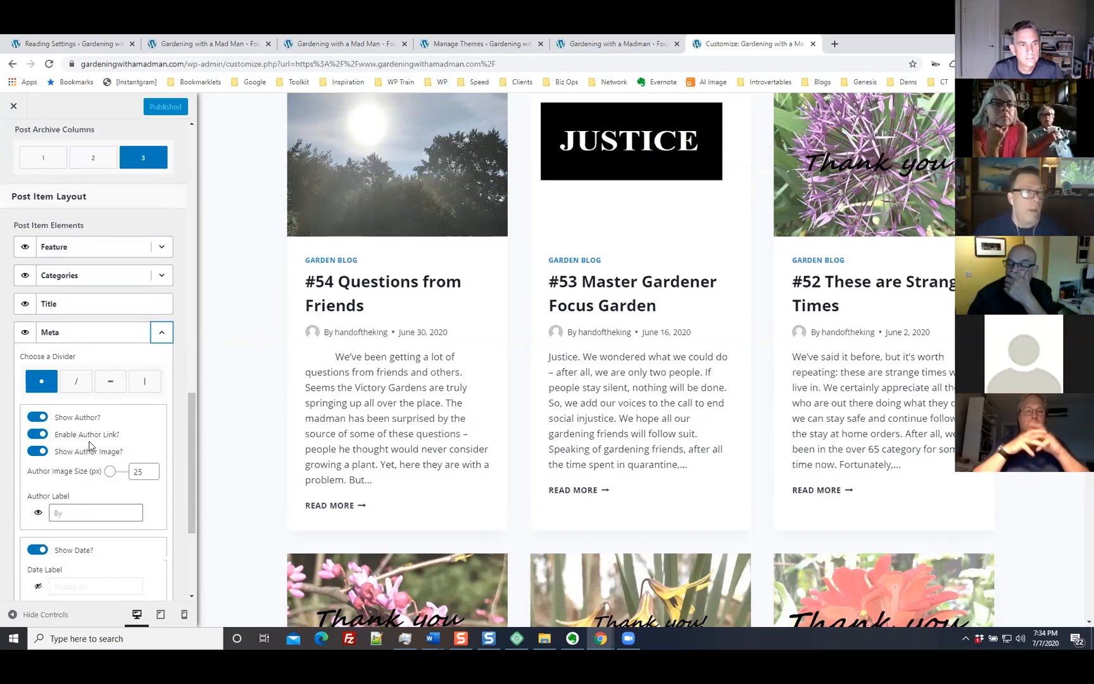
{"action": "left_click", "coordinate": [38, 418]}
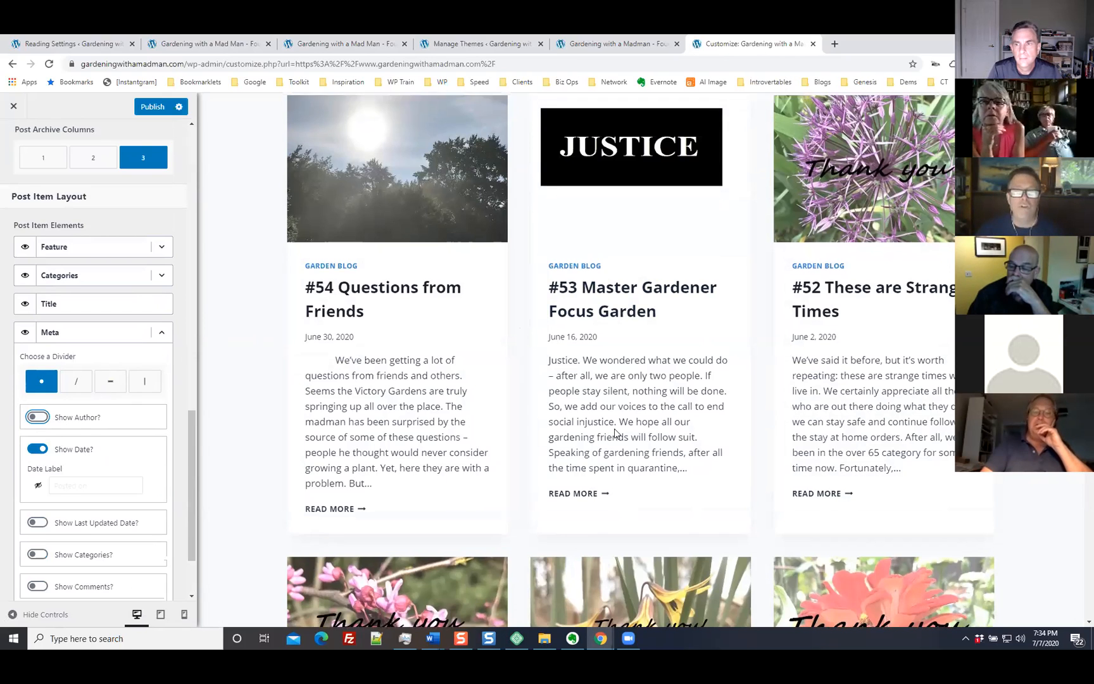
{"action": "scroll", "coordinate": [785, 447], "scroll_direction": "up", "scroll_amount": 2}
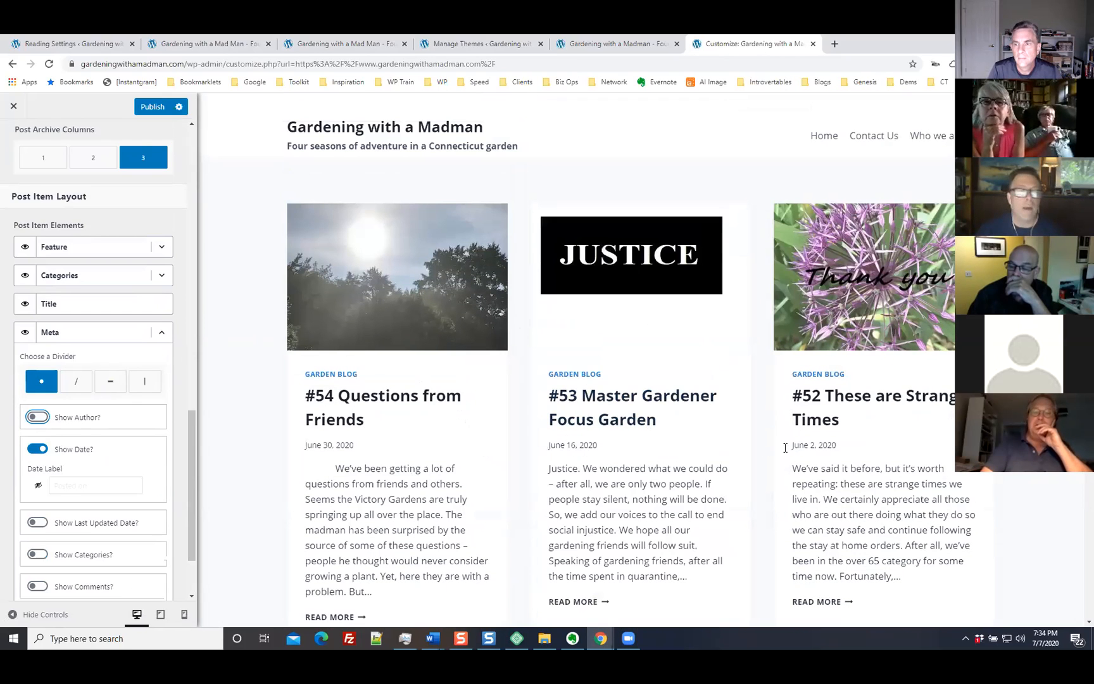
{"action": "left_click", "coordinate": [161, 332]}
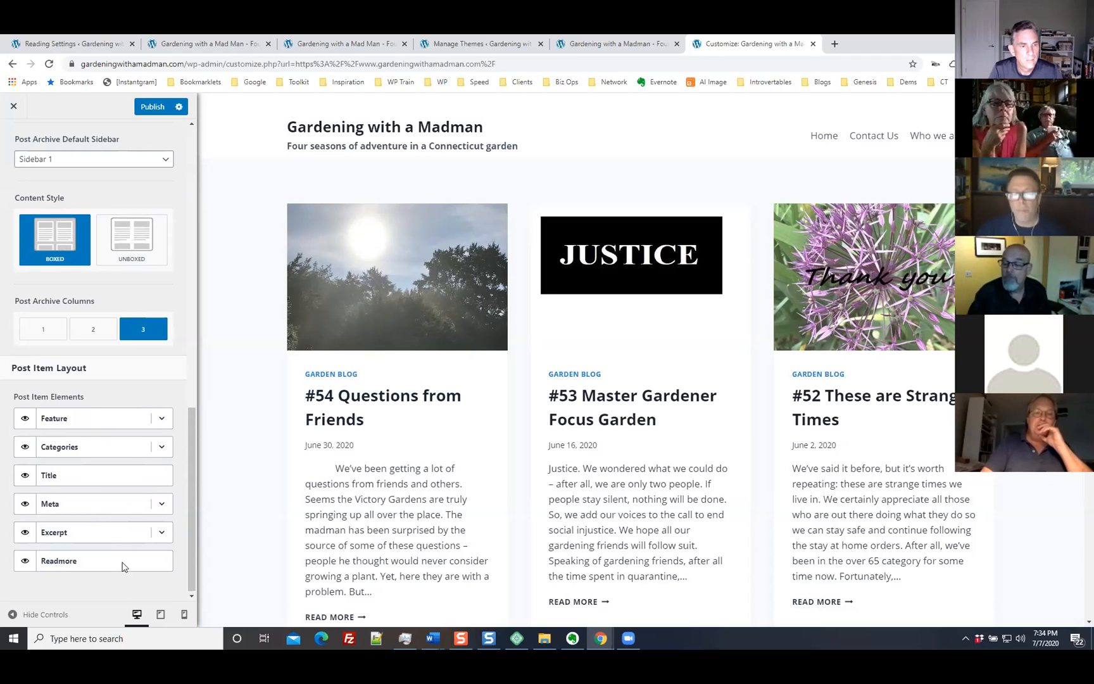
Step: Set the post archive layout to Right Sidebar and check the sidebar alongside the posts in the preview
{"action": "scroll", "coordinate": [432, 564], "scroll_direction": "down", "scroll_amount": 2}
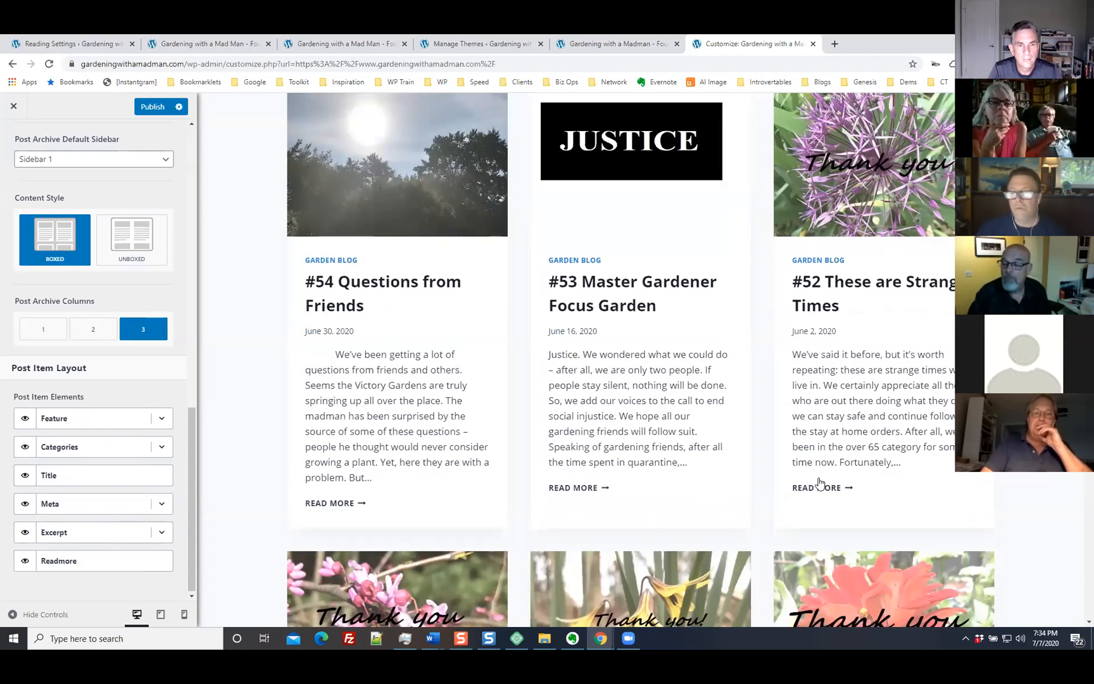
{"action": "scroll", "coordinate": [102, 525], "scroll_direction": "up", "scroll_amount": 4}
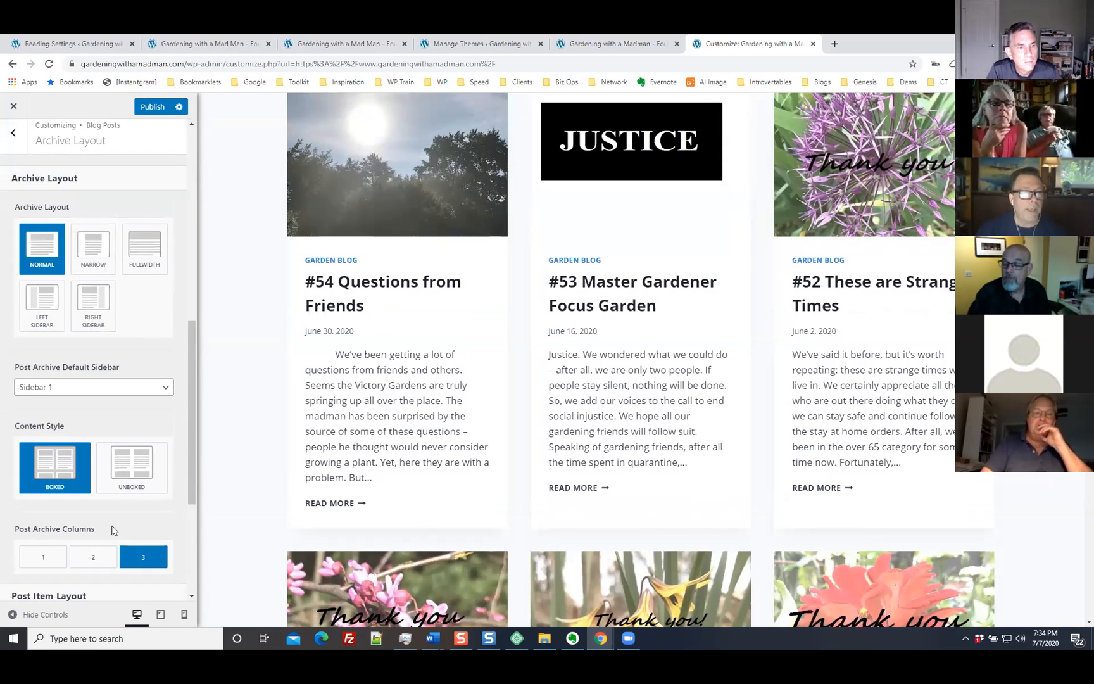
{"action": "scroll", "coordinate": [114, 530], "scroll_direction": "up", "scroll_amount": 2}
{"action": "scroll", "coordinate": [345, 448], "scroll_direction": "down", "scroll_amount": 1}
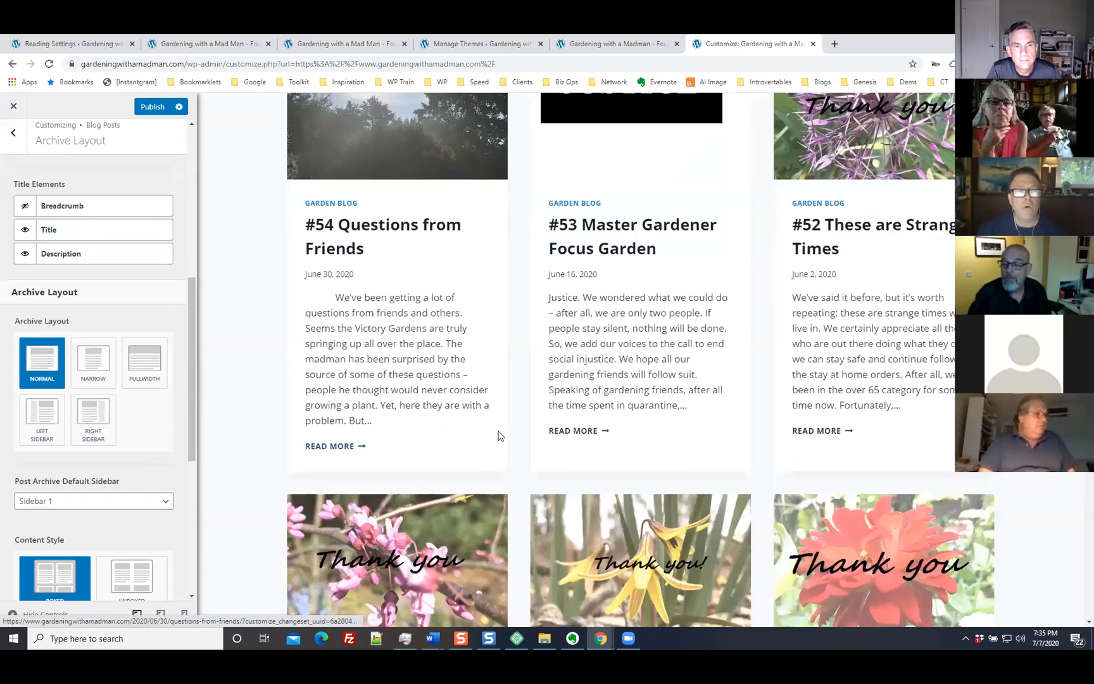
{"action": "scroll", "coordinate": [137, 501], "scroll_direction": "down", "scroll_amount": 3}
{"action": "scroll", "coordinate": [138, 502], "scroll_direction": "up", "scroll_amount": 1}
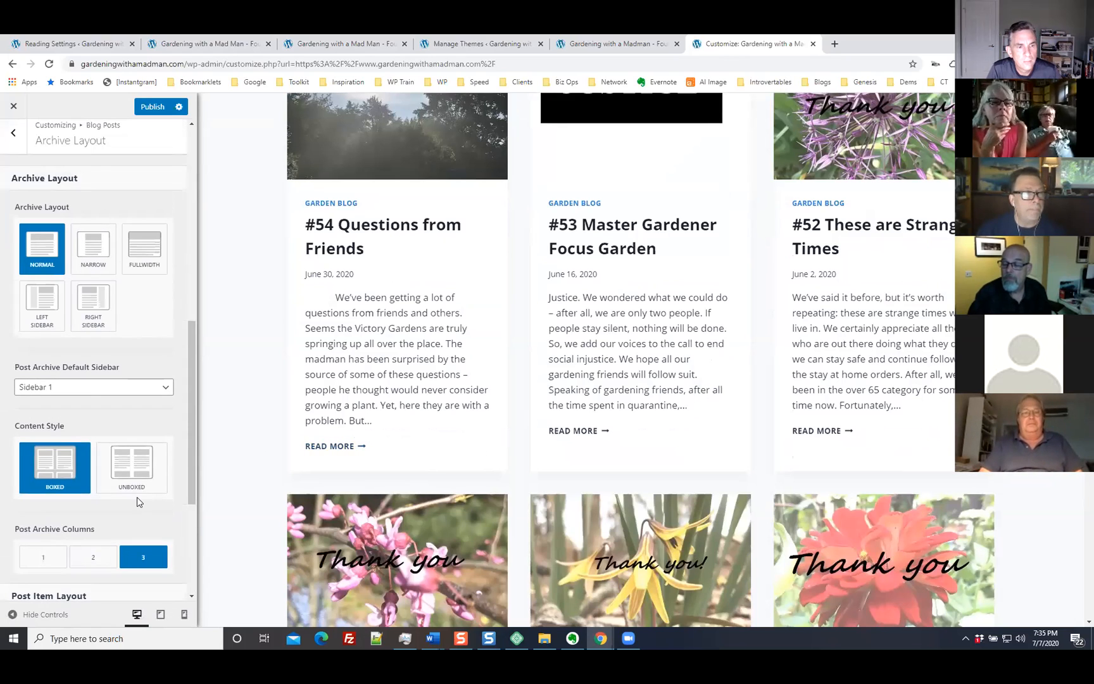
{"action": "scroll", "coordinate": [138, 501], "scroll_direction": "up", "scroll_amount": 2}
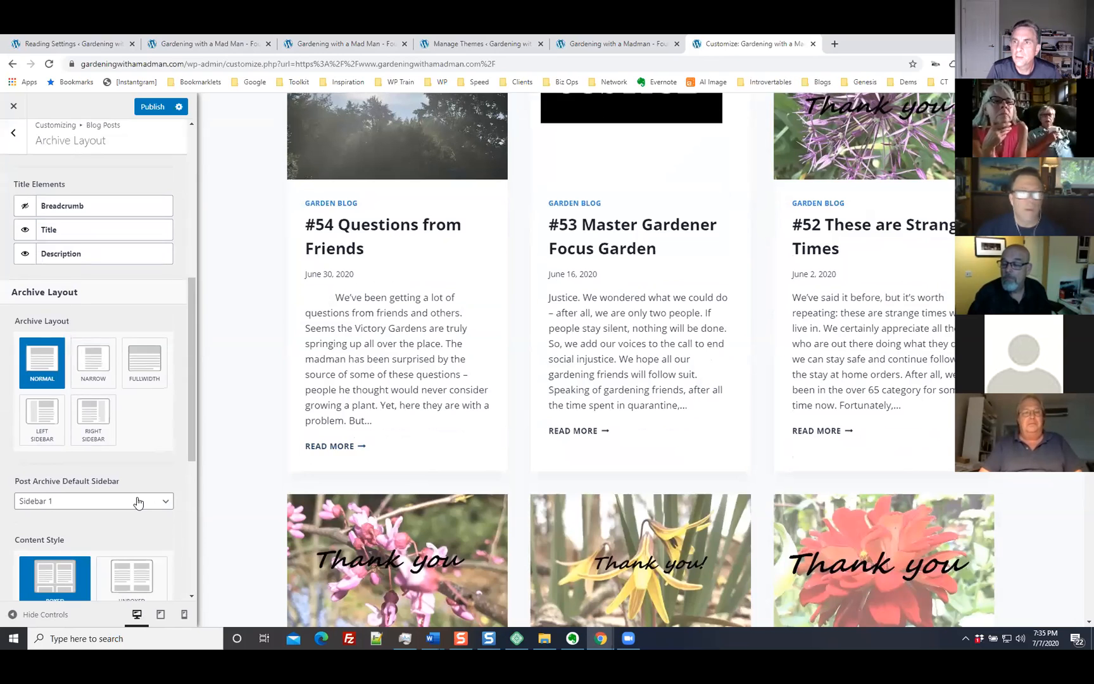
{"action": "scroll", "coordinate": [138, 501], "scroll_direction": "up", "scroll_amount": 1}
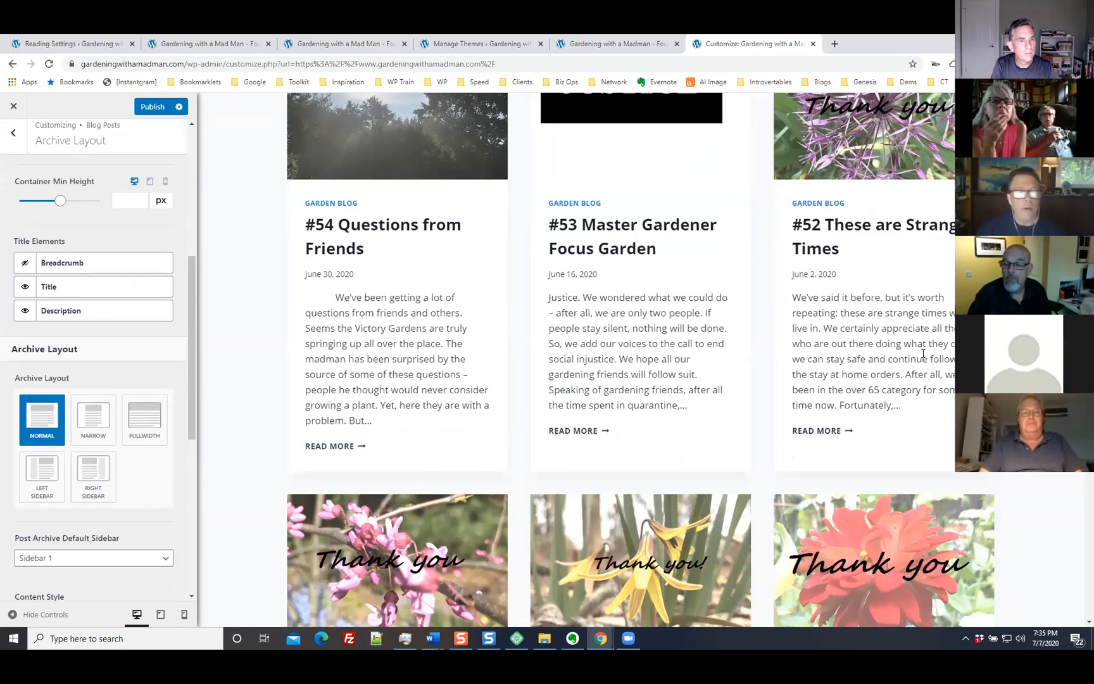
{"action": "scroll", "coordinate": [786, 378], "scroll_direction": "up", "scroll_amount": 3}
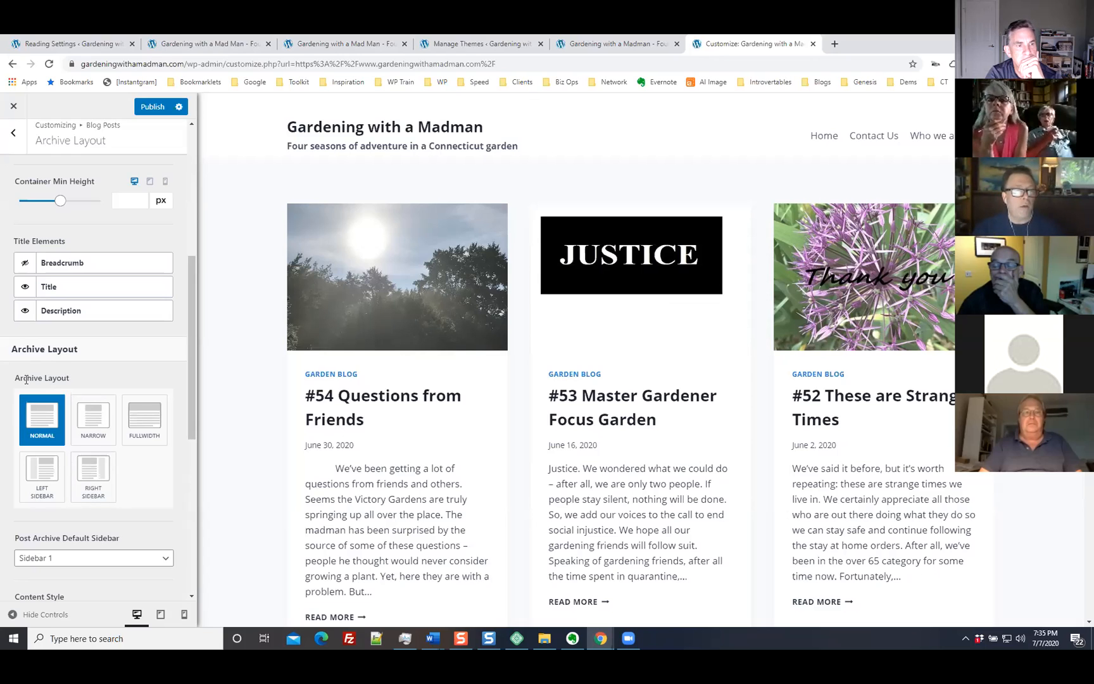
{"action": "left_click", "coordinate": [99, 473]}
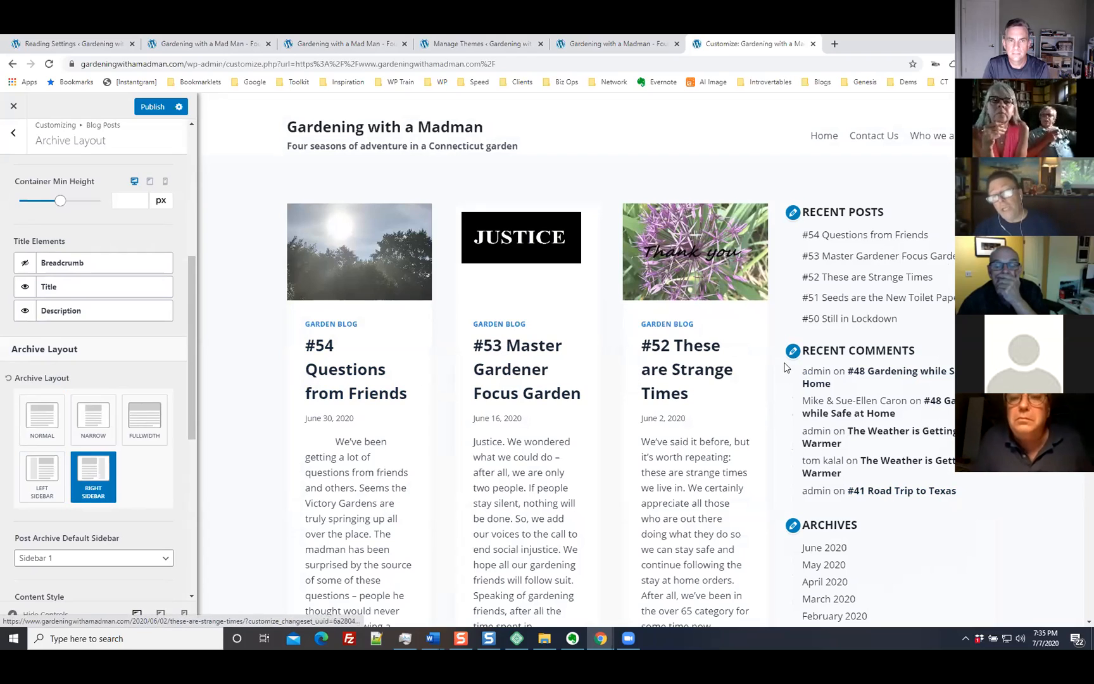
{"action": "scroll", "coordinate": [684, 416], "scroll_direction": "down", "scroll_amount": 1}
{"action": "scroll", "coordinate": [684, 416], "scroll_direction": "down", "scroll_amount": 7}
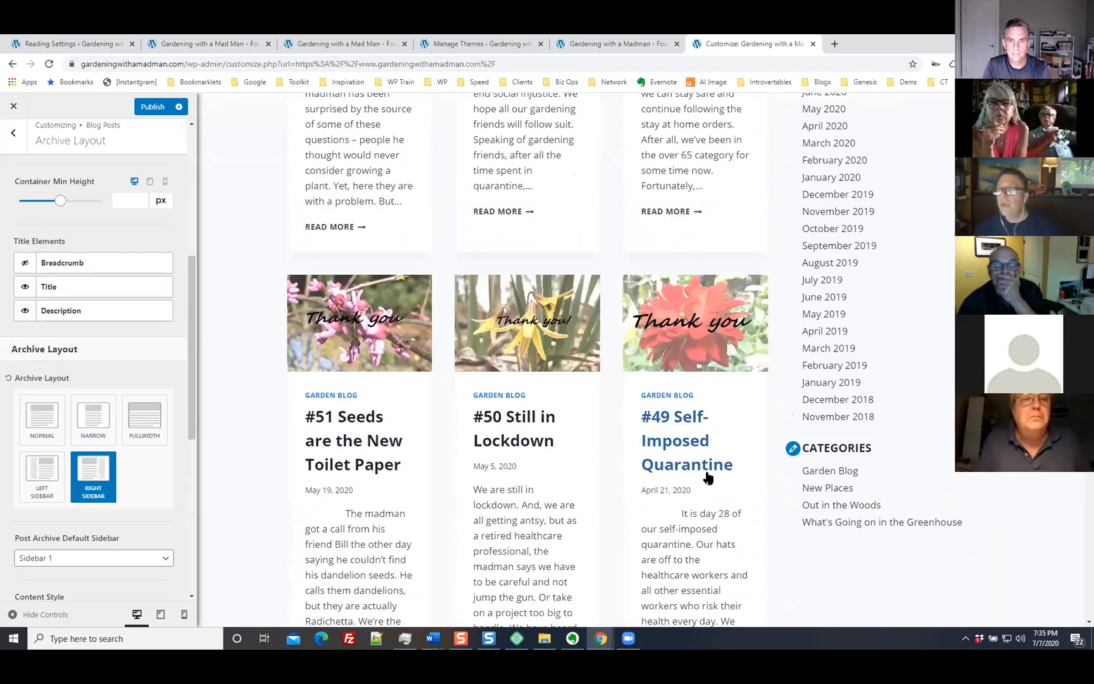
{"action": "scroll", "coordinate": [709, 482], "scroll_direction": "up", "scroll_amount": 5}
{"action": "scroll", "coordinate": [709, 481], "scroll_direction": "up", "scroll_amount": 3}
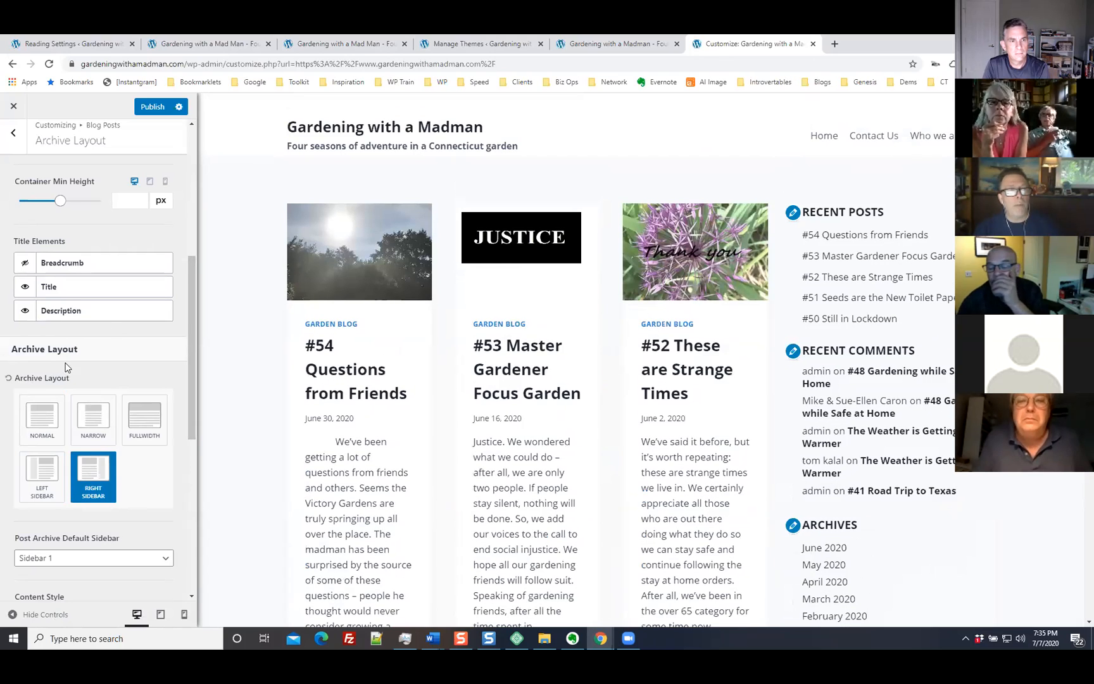
Step: Set the number of post archive columns to 2
{"action": "scroll", "coordinate": [154, 382], "scroll_direction": "up", "scroll_amount": 3}
{"action": "scroll", "coordinate": [175, 463], "scroll_direction": "up", "scroll_amount": 3}
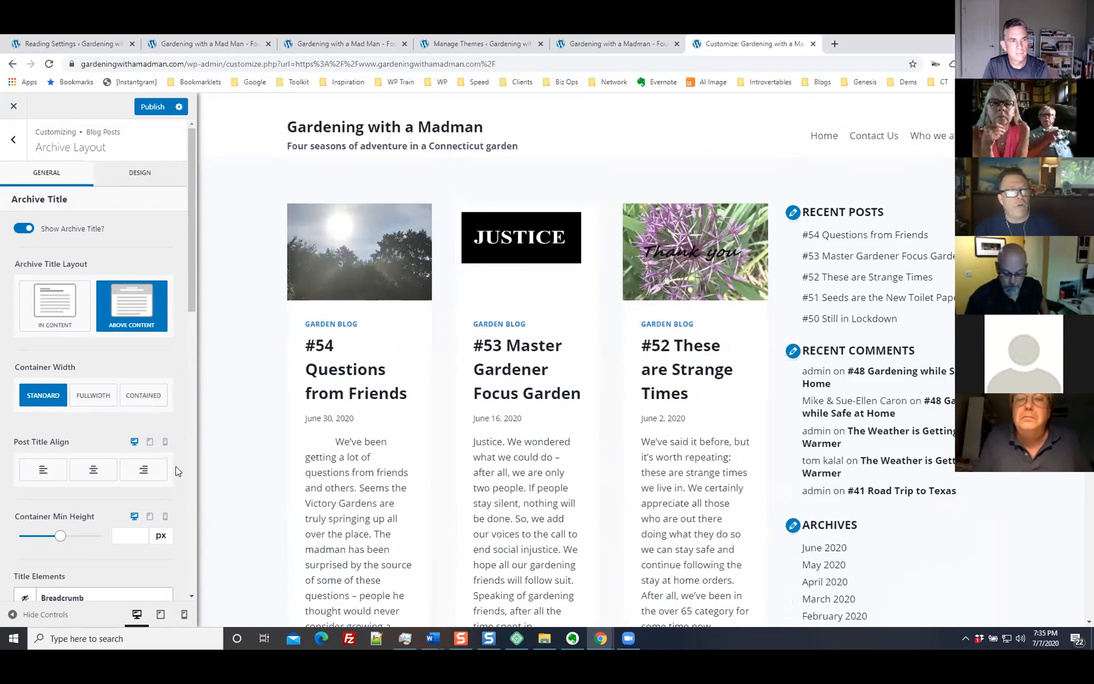
{"action": "scroll", "coordinate": [159, 472], "scroll_direction": "down", "scroll_amount": 2}
{"action": "scroll", "coordinate": [159, 466], "scroll_direction": "up", "scroll_amount": 2}
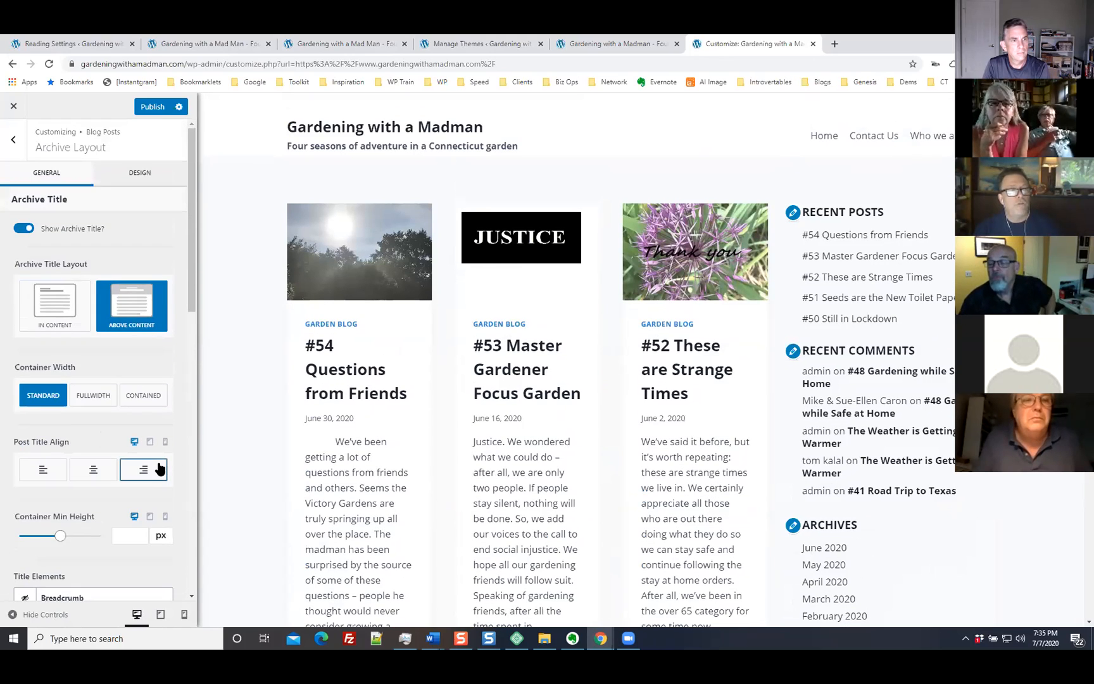
{"action": "scroll", "coordinate": [155, 478], "scroll_direction": "down", "scroll_amount": 5}
{"action": "scroll", "coordinate": [152, 487], "scroll_direction": "down", "scroll_amount": 6}
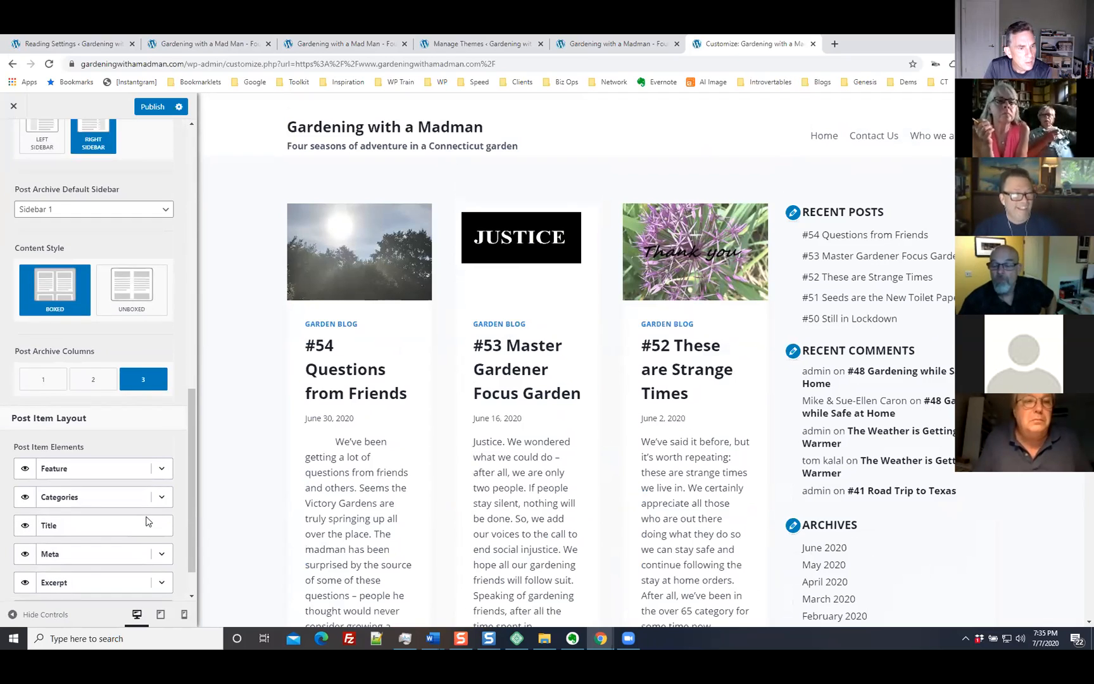
{"action": "scroll", "coordinate": [147, 521], "scroll_direction": "down", "scroll_amount": 1}
{"action": "left_click", "coordinate": [93, 328]}
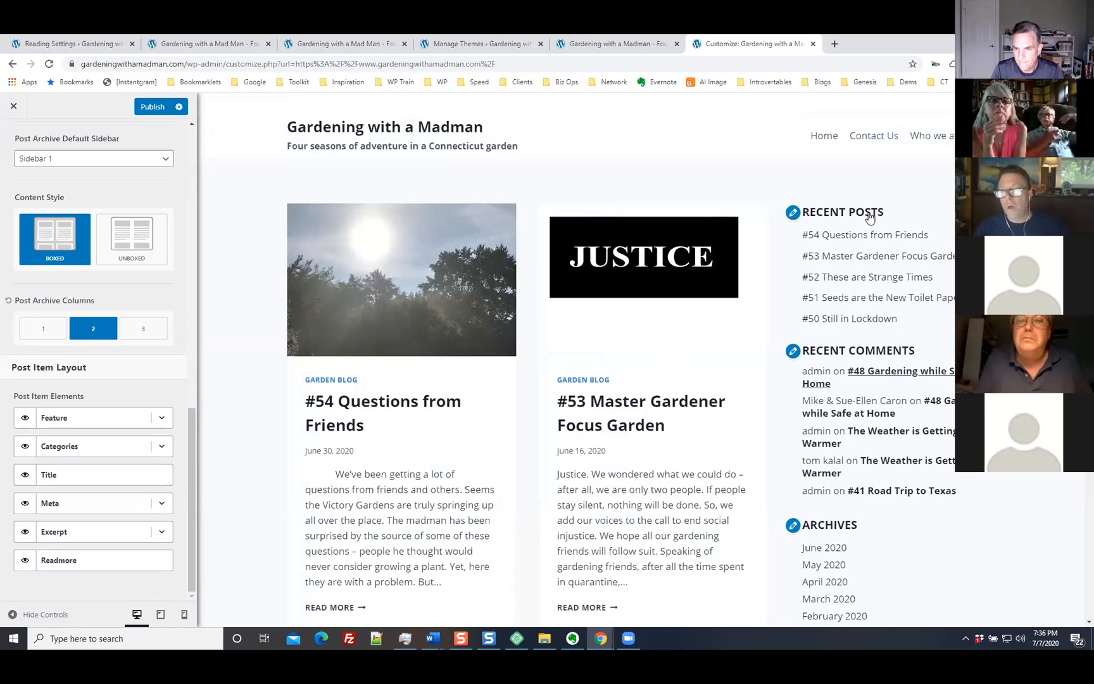
Step: Remove the Recent Comments and Archives widgets from Sidebar 1
{"action": "scroll", "coordinate": [899, 437], "scroll_direction": "down", "scroll_amount": 2}
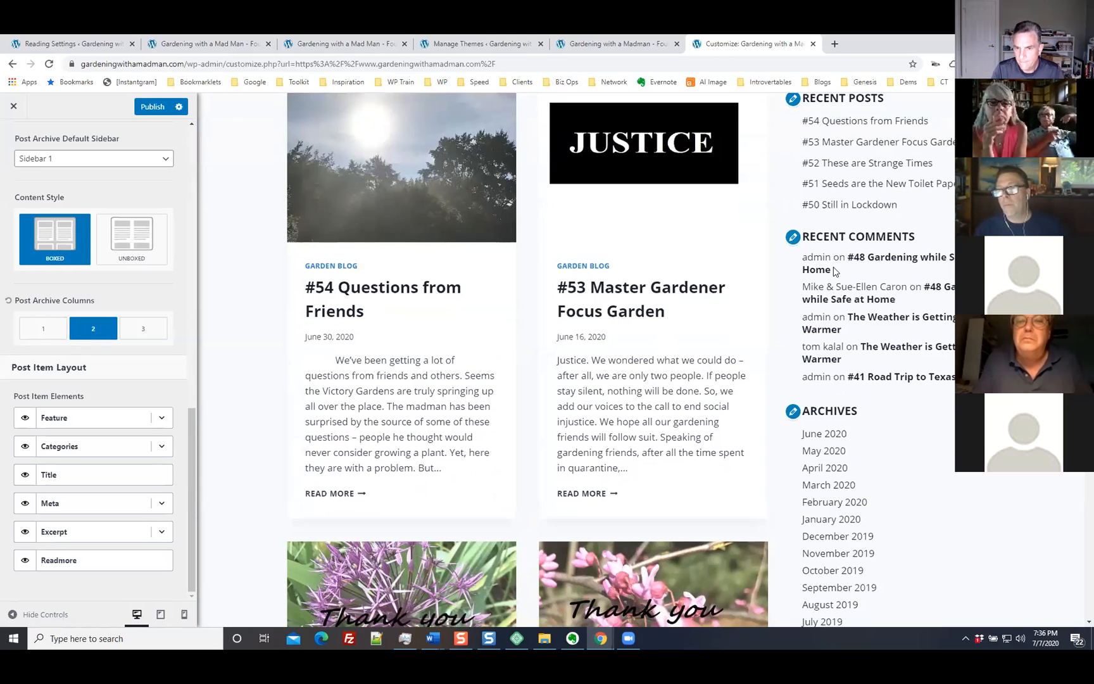
{"action": "left_click", "coordinate": [792, 238]}
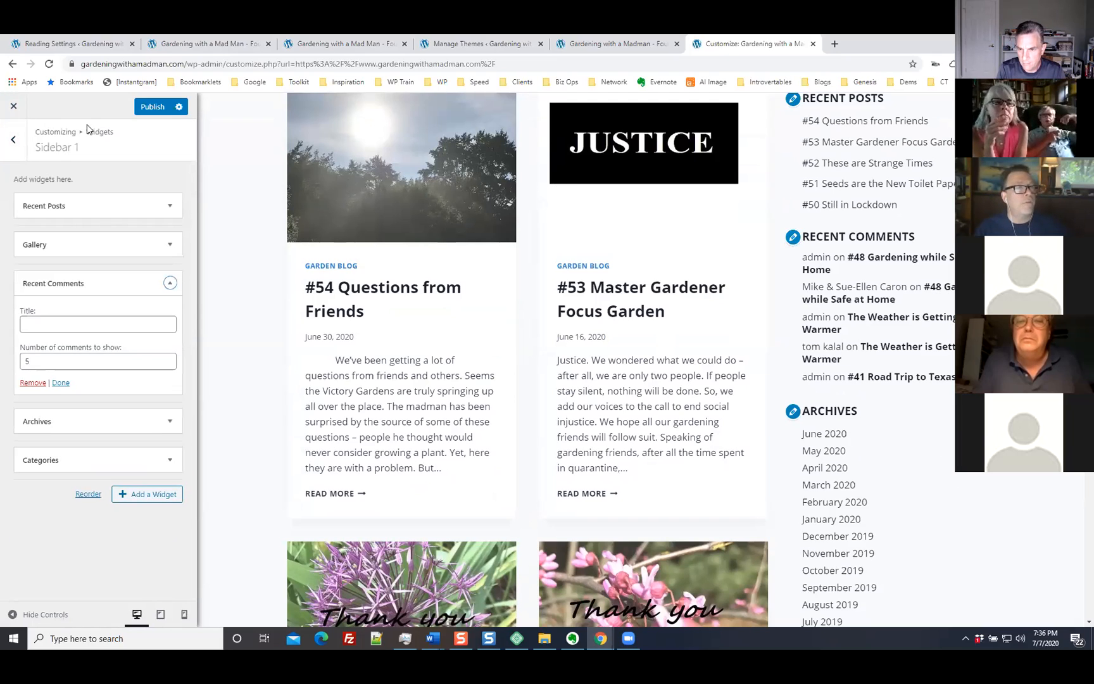
{"action": "left_click", "coordinate": [31, 383]}
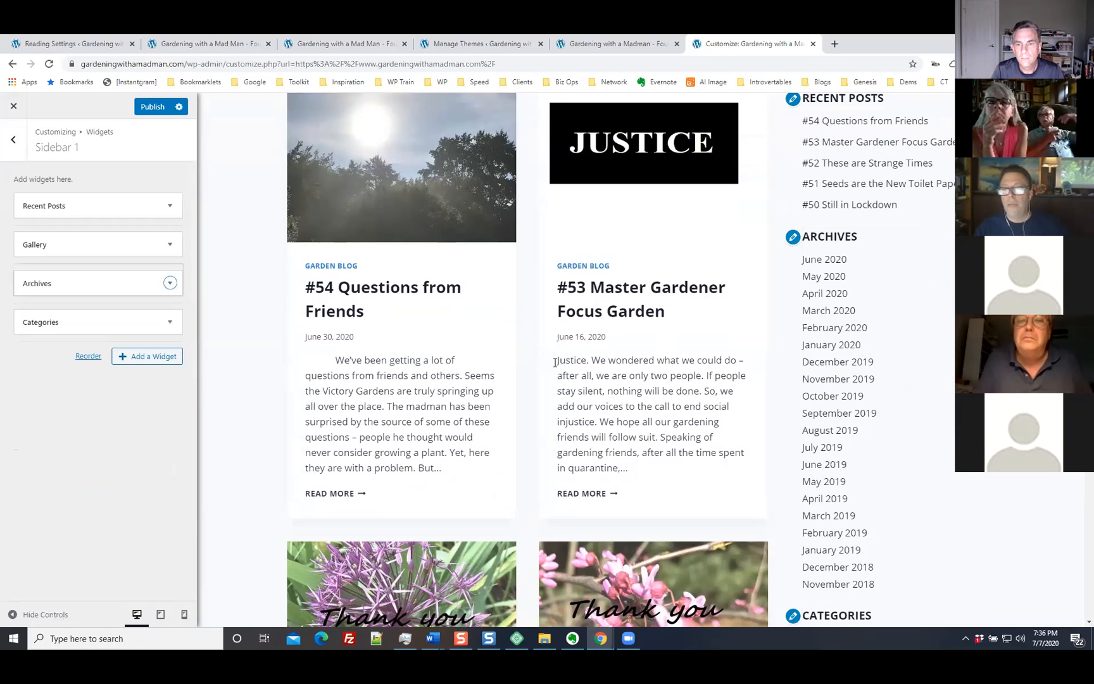
{"action": "left_click", "coordinate": [171, 284]}
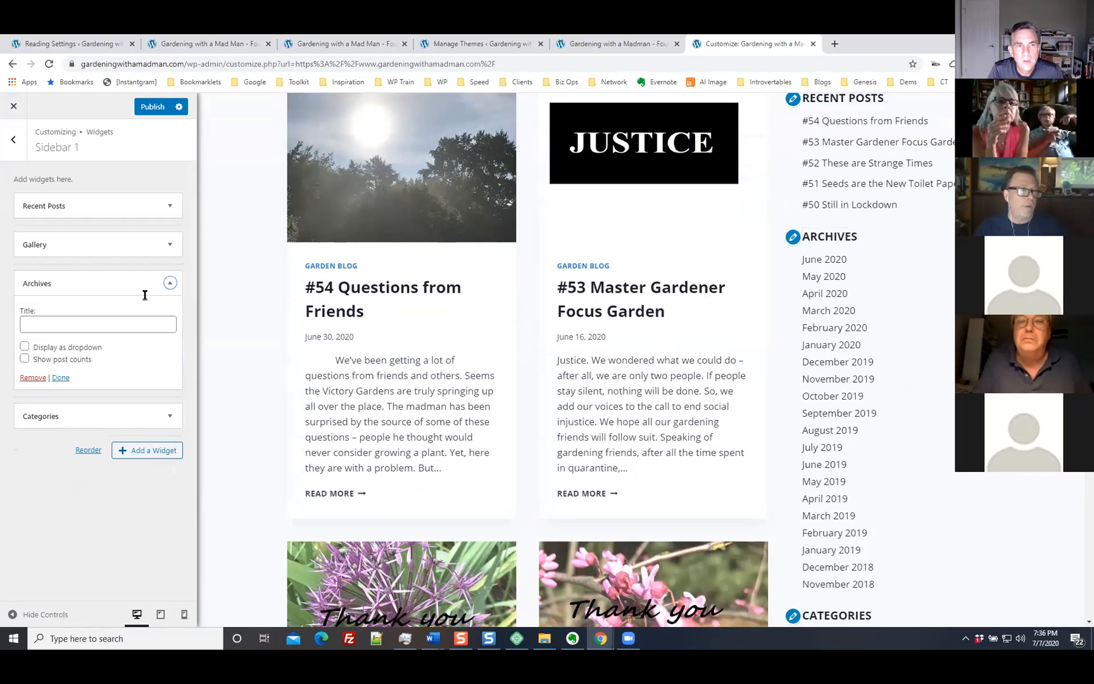
{"action": "left_click", "coordinate": [33, 378]}
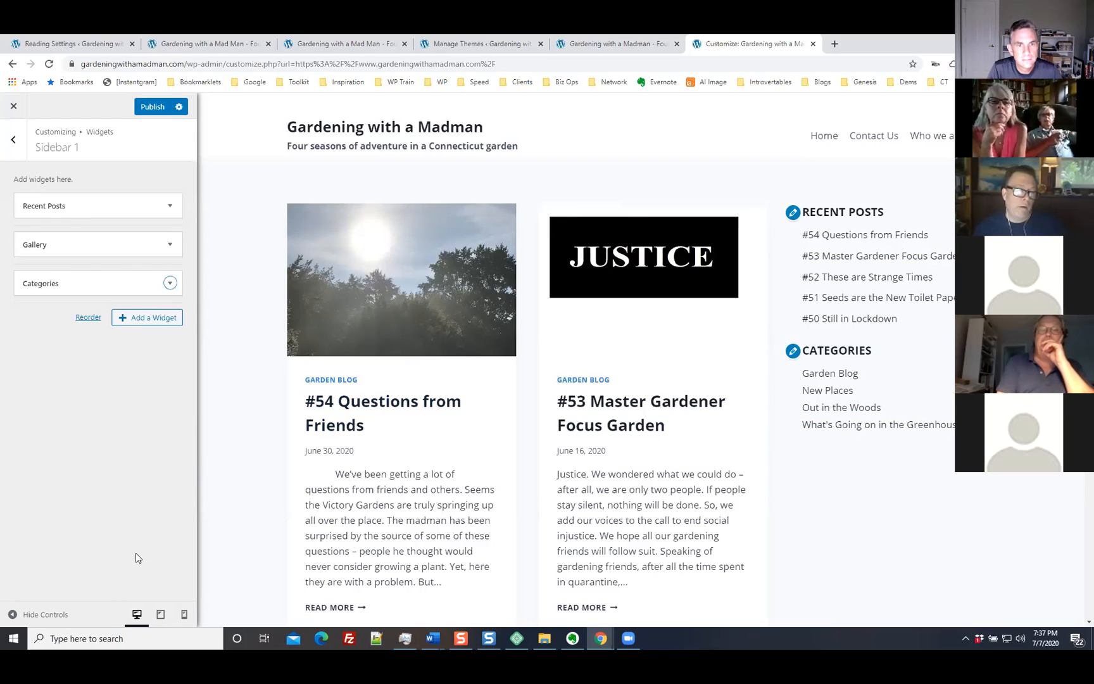
Step: Preview the blog page at tablet size
{"action": "left_click", "coordinate": [161, 616]}
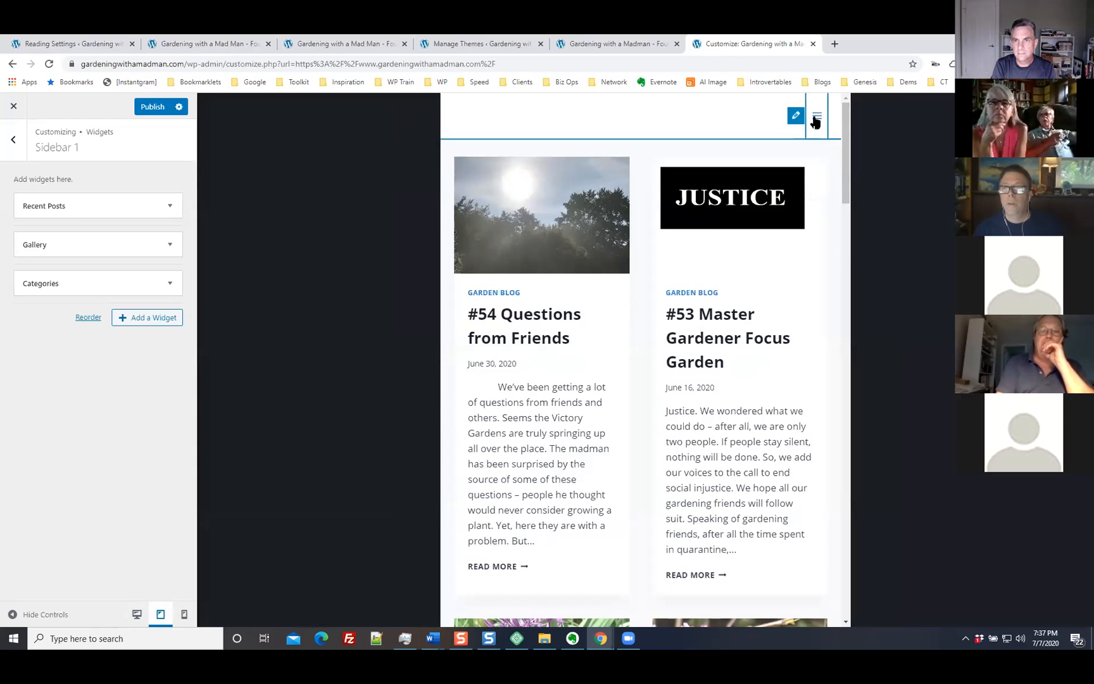
Step: Preview the blog page at mobile size down to the Recent Posts and Categories widgets
{"action": "scroll", "coordinate": [746, 312], "scroll_direction": "down", "scroll_amount": 4}
{"action": "scroll", "coordinate": [745, 342], "scroll_direction": "up", "scroll_amount": 4}
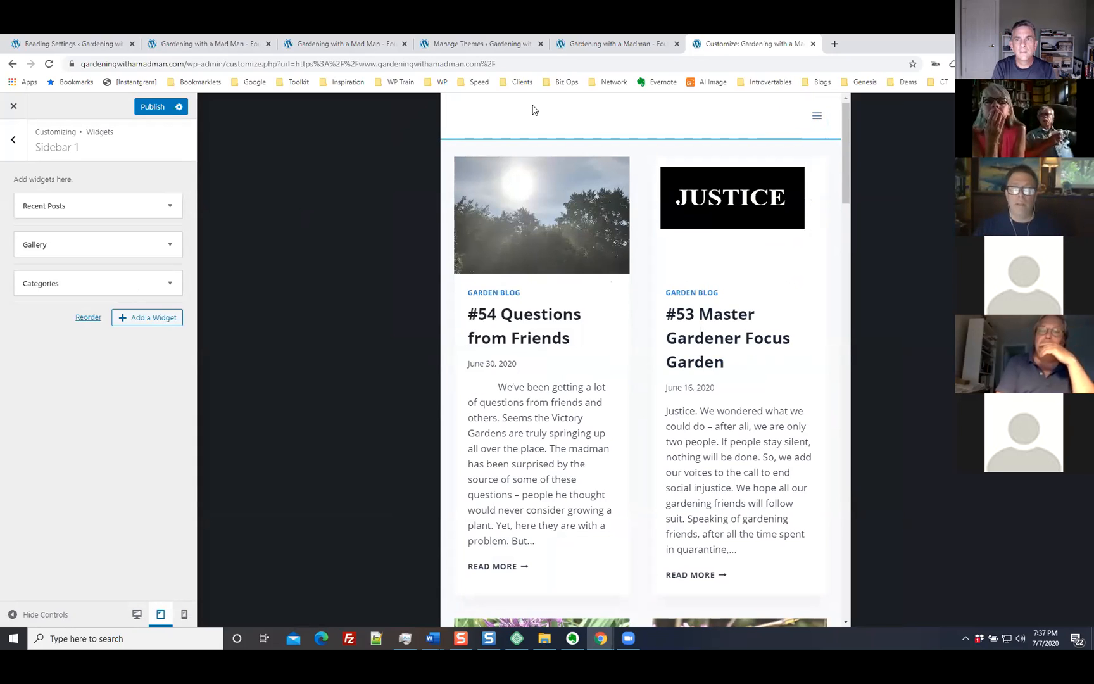
{"action": "left_click", "coordinate": [185, 615]}
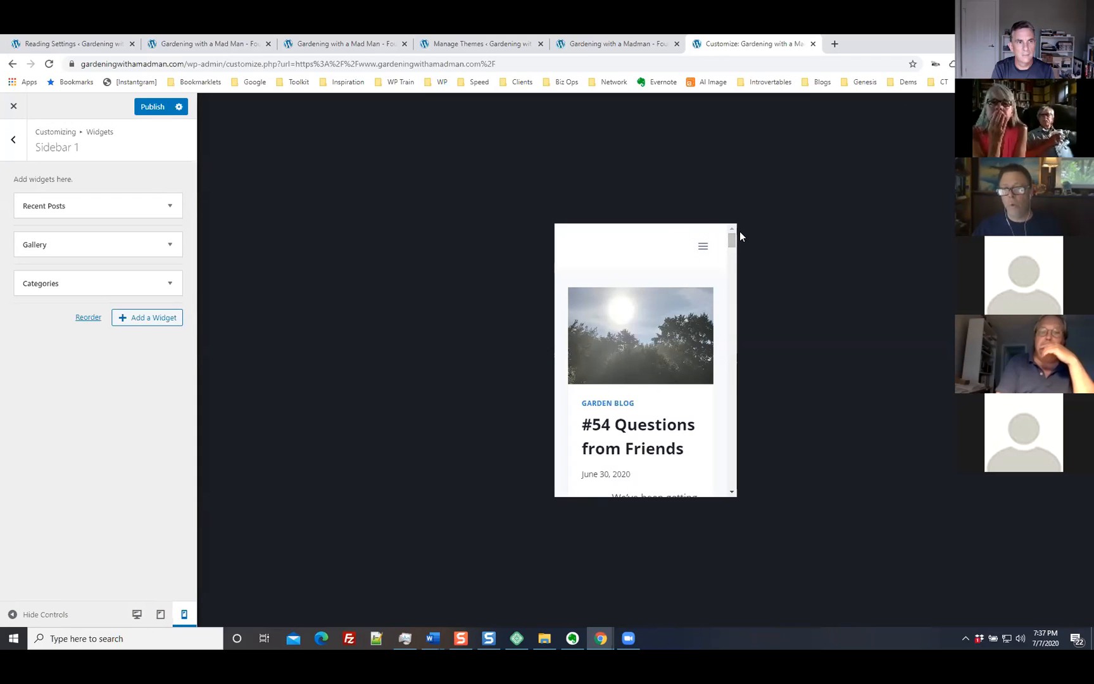
{"action": "left_click_drag", "start_coordinate": [735, 236], "coordinate": [734, 476]}
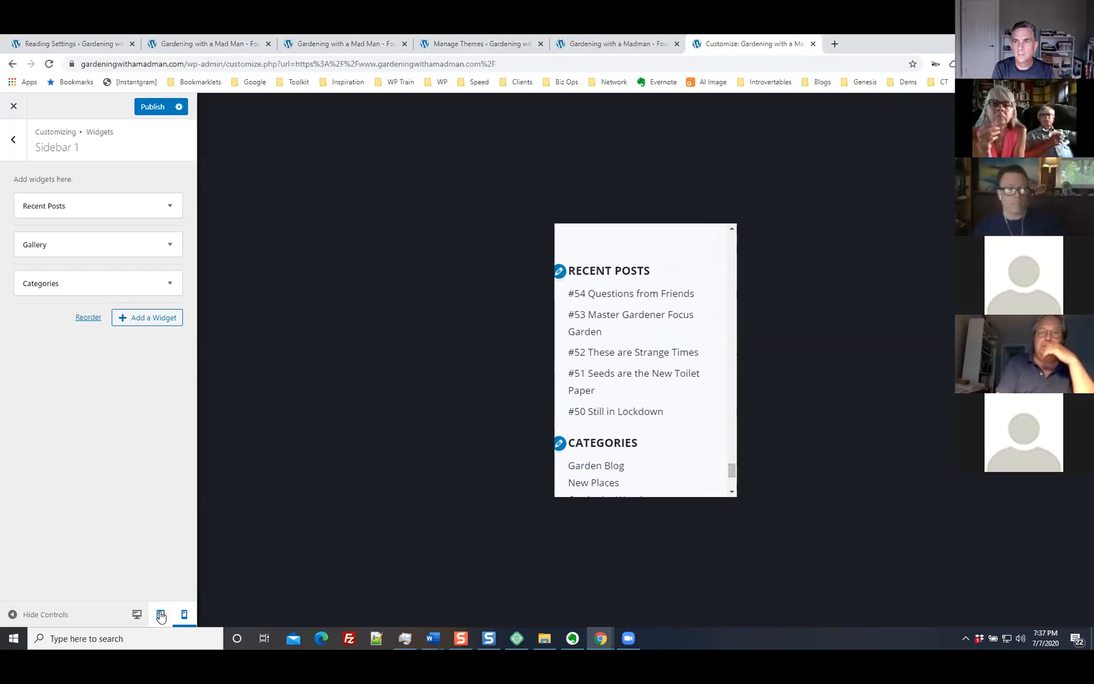
Step: Check the pagination, sidebar widgets and footer below the posts at tablet size, and return the preview to desktop size
{"action": "left_click", "coordinate": [160, 614]}
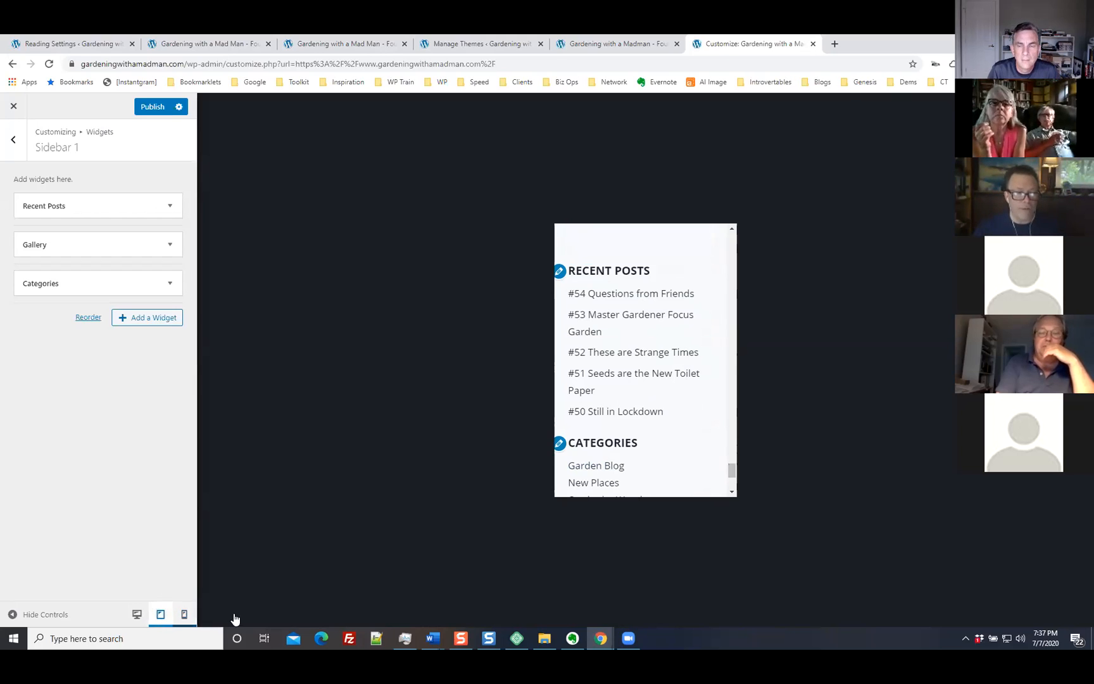
{"action": "scroll", "coordinate": [757, 464], "scroll_direction": "up", "scroll_amount": 10}
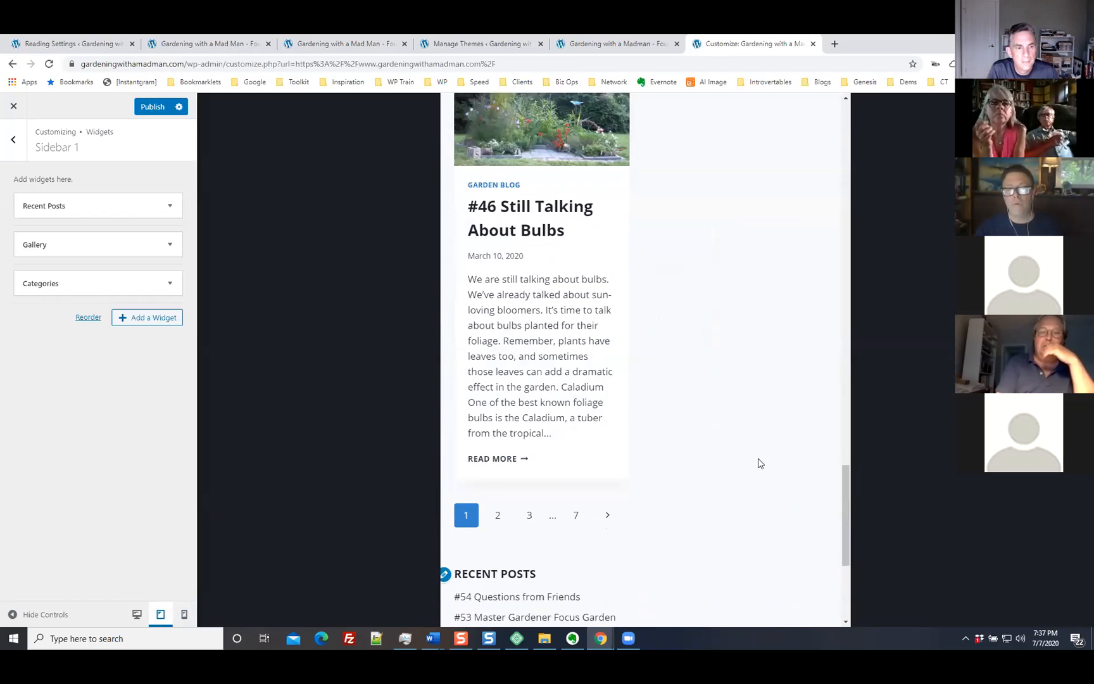
{"action": "scroll", "coordinate": [758, 460], "scroll_direction": "down", "scroll_amount": 3}
{"action": "scroll", "coordinate": [758, 461], "scroll_direction": "up", "scroll_amount": 8}
{"action": "scroll", "coordinate": [758, 460], "scroll_direction": "down", "scroll_amount": 8}
{"action": "scroll", "coordinate": [759, 461], "scroll_direction": "down", "scroll_amount": 8}
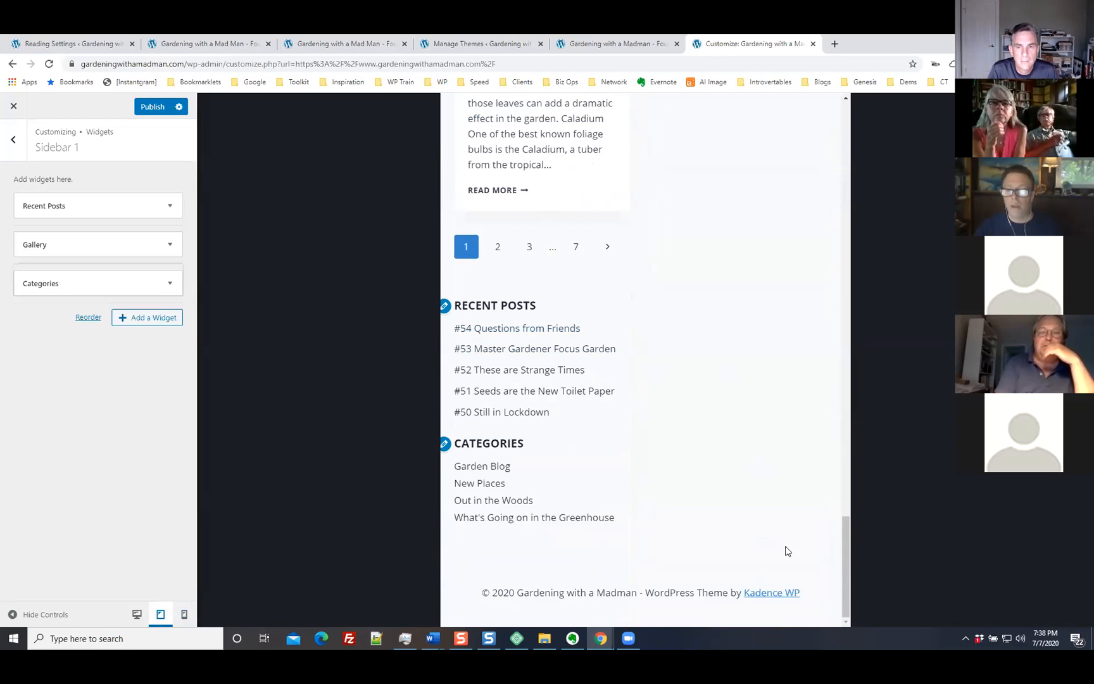
{"action": "left_click_drag", "start_coordinate": [844, 541], "coordinate": [829, 117]}
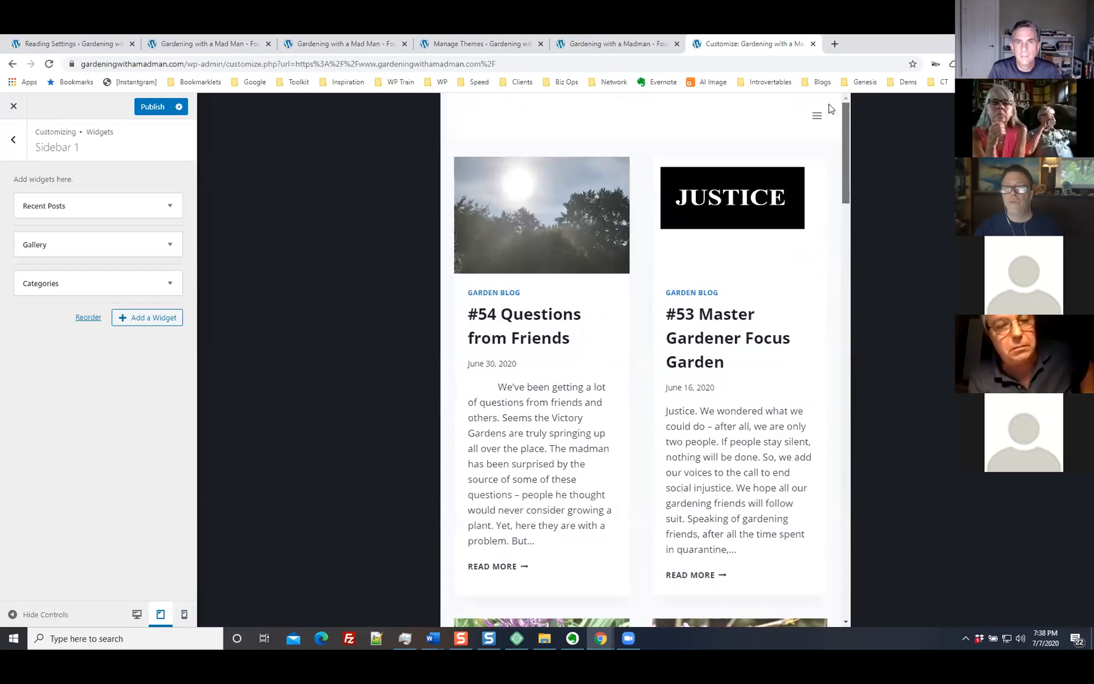
{"action": "left_click", "coordinate": [136, 614]}
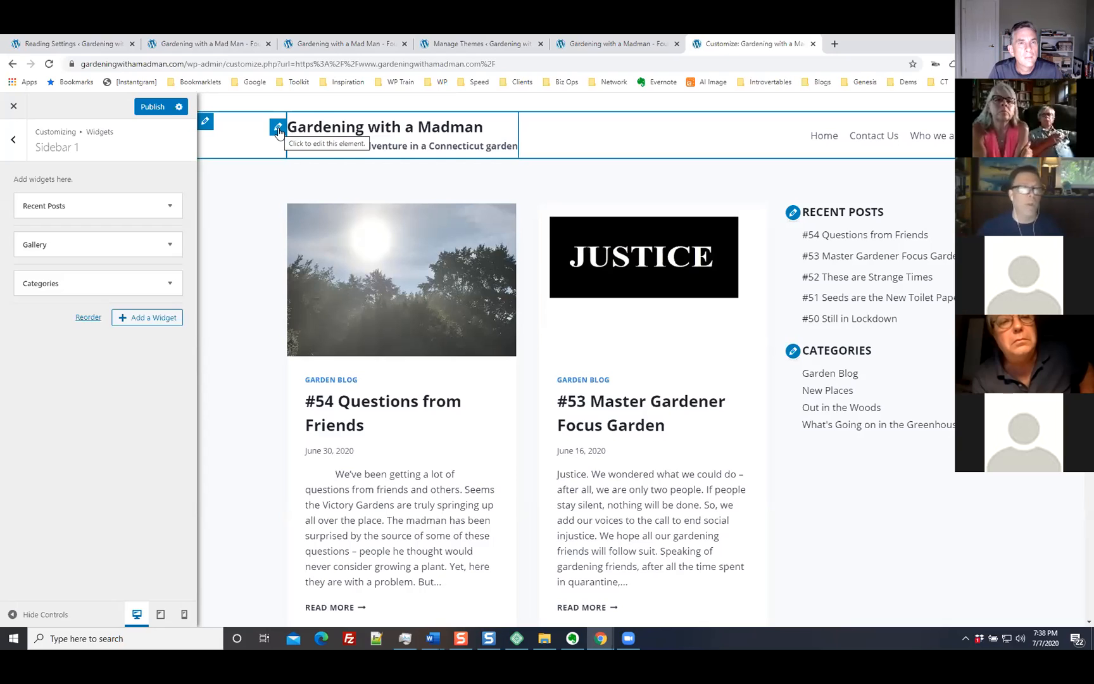
Step: Set the number of post archive columns to 3 in the blog posts' archive layout settings
{"action": "left_click", "coordinate": [12, 140]}
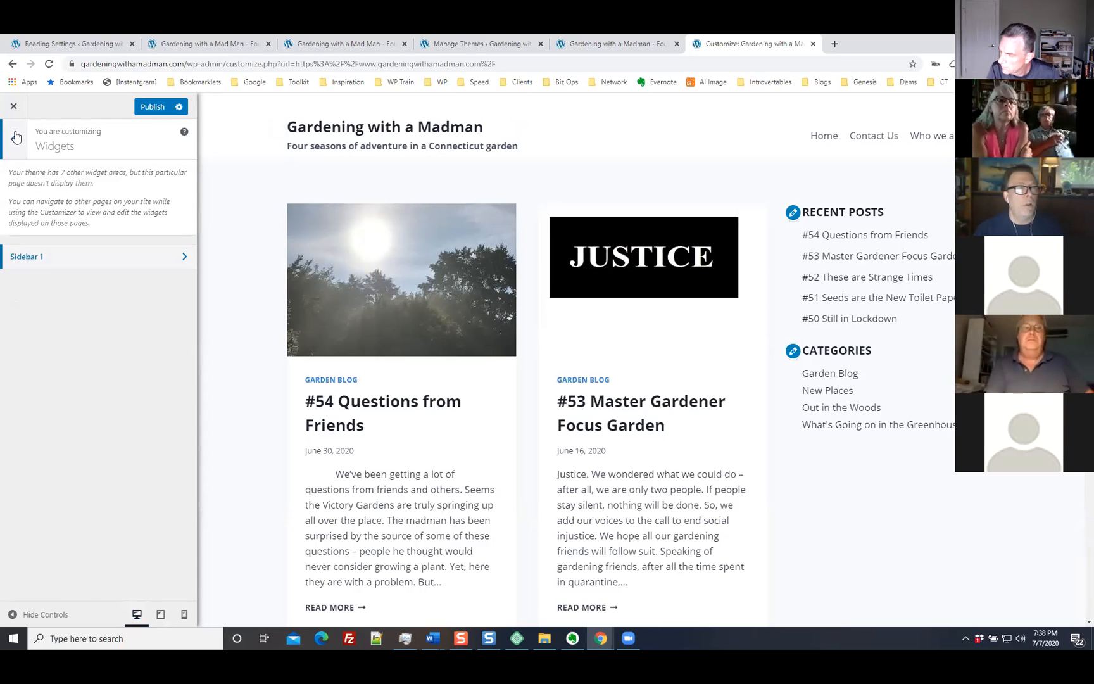
{"action": "left_click", "coordinate": [16, 137]}
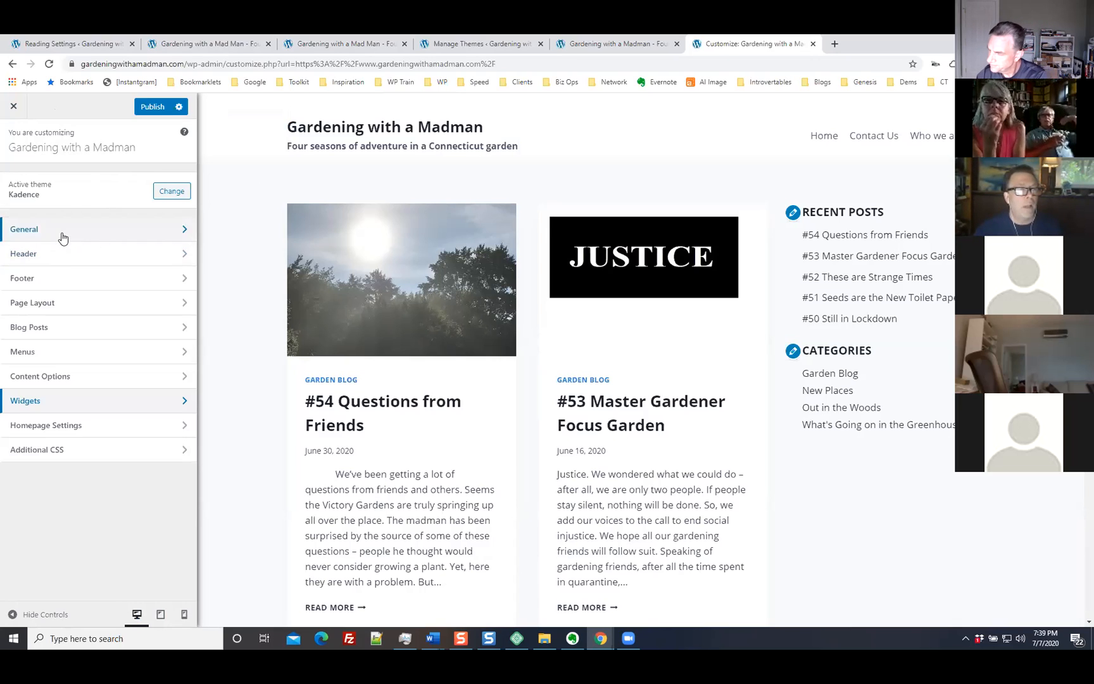
{"action": "left_click", "coordinate": [55, 326]}
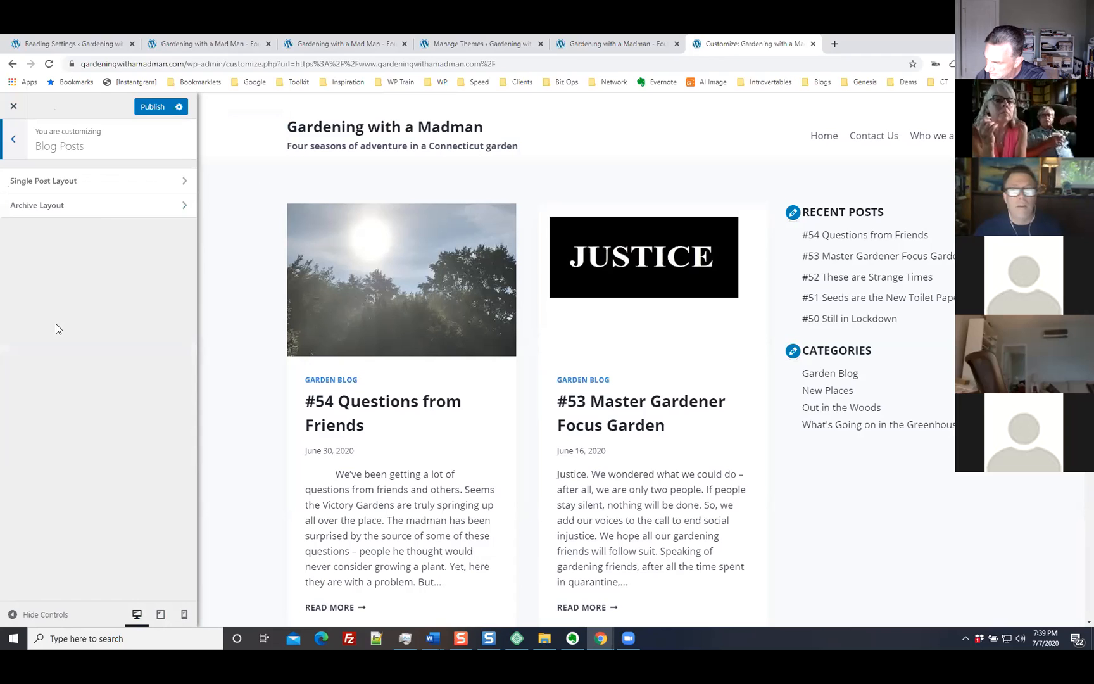
{"action": "left_click", "coordinate": [89, 212]}
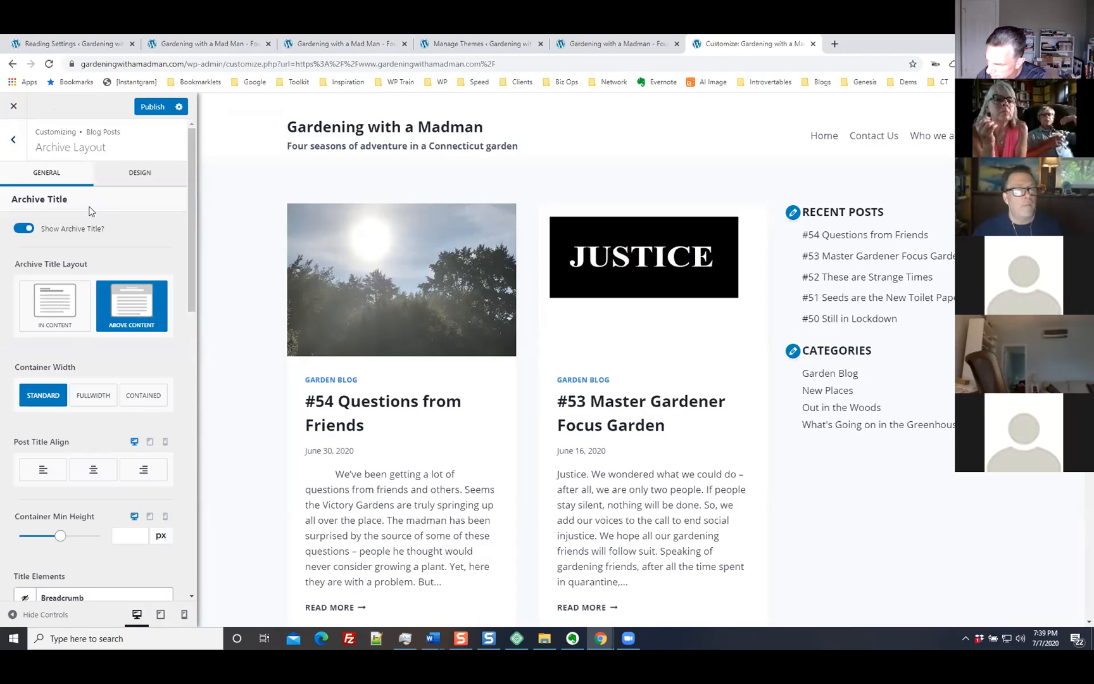
{"action": "scroll", "coordinate": [116, 409], "scroll_direction": "down", "scroll_amount": 3}
{"action": "scroll", "coordinate": [116, 409], "scroll_direction": "down", "scroll_amount": 2}
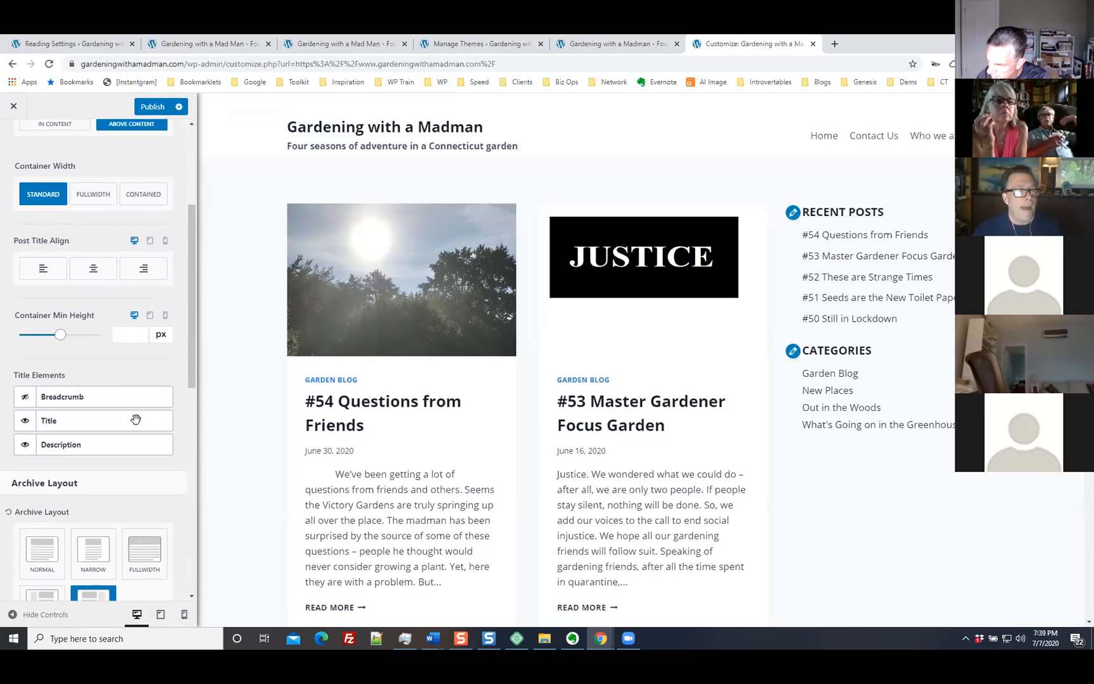
{"action": "scroll", "coordinate": [120, 352], "scroll_direction": "down", "scroll_amount": 3}
{"action": "scroll", "coordinate": [121, 351], "scroll_direction": "down", "scroll_amount": 5}
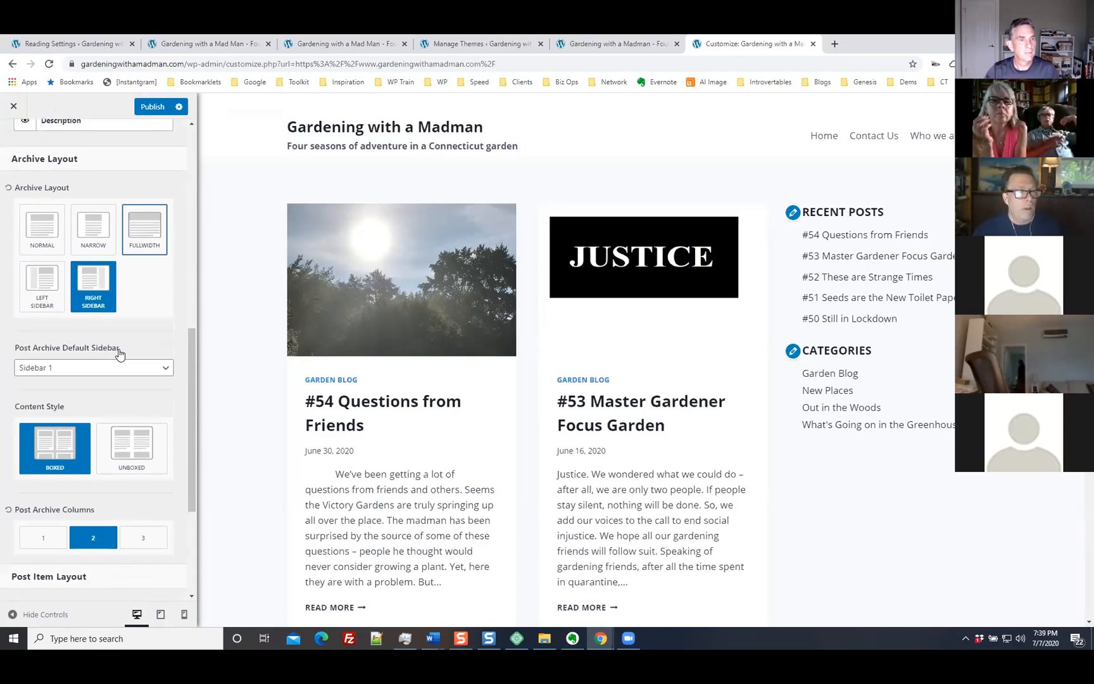
{"action": "left_click", "coordinate": [145, 329]}
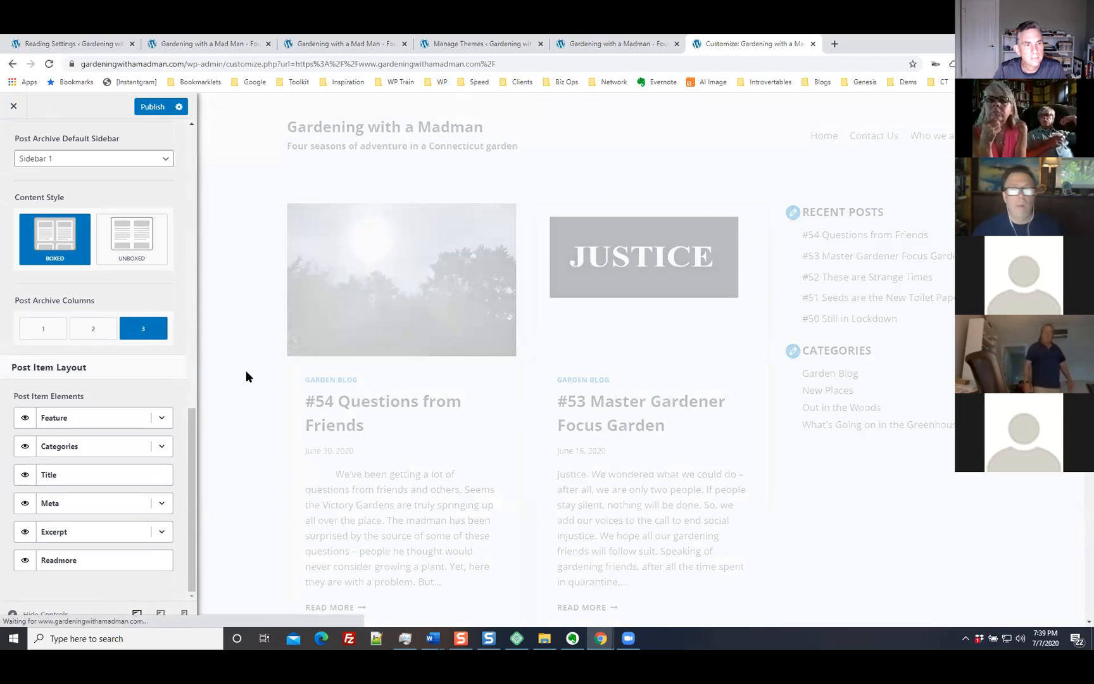
Step: Set the archive layout to Normal and review the post grid in the preview
{"action": "scroll", "coordinate": [114, 354], "scroll_direction": "up", "scroll_amount": 5}
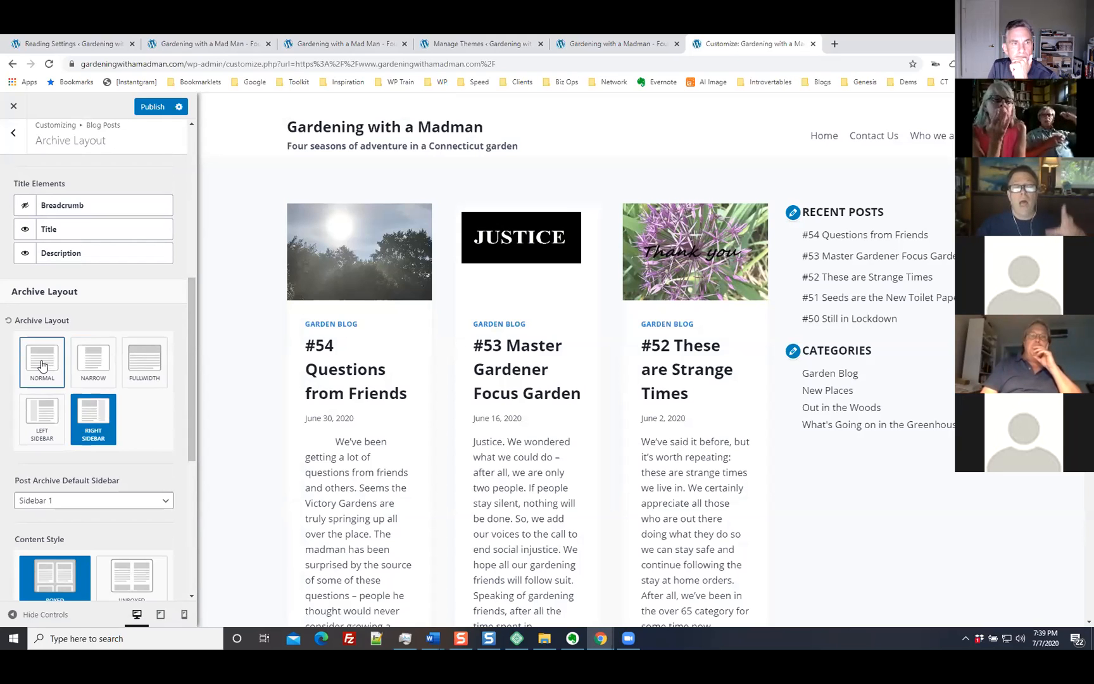
{"action": "left_click", "coordinate": [42, 366]}
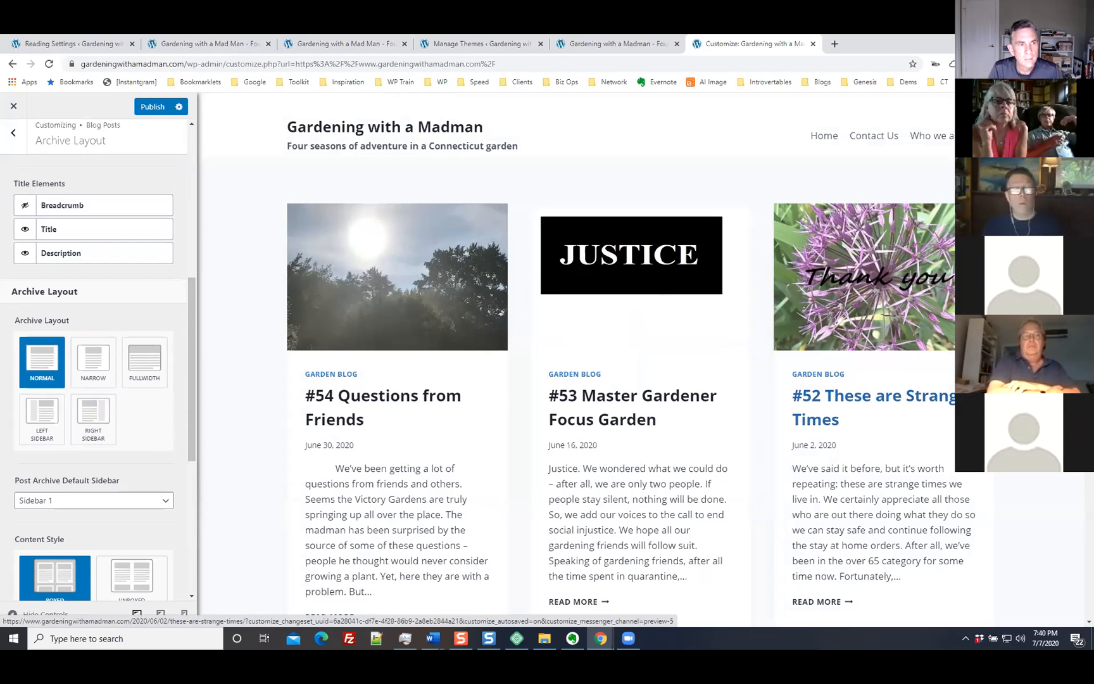
{"action": "scroll", "coordinate": [835, 370], "scroll_direction": "down", "scroll_amount": 5}
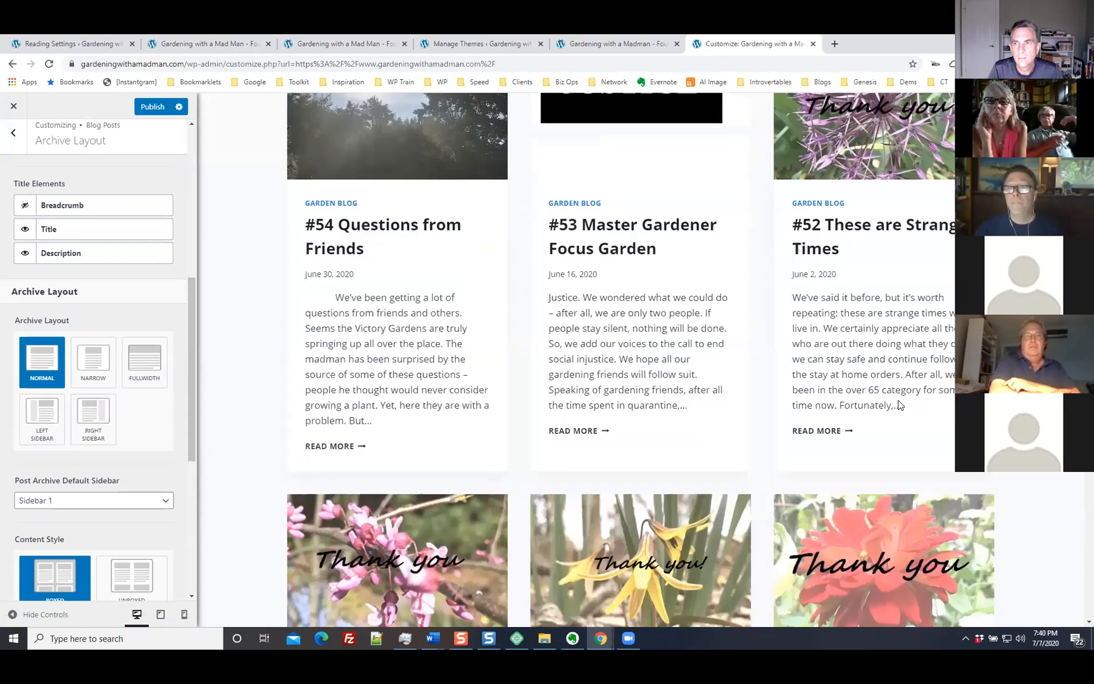
{"action": "scroll", "coordinate": [691, 392], "scroll_direction": "down", "scroll_amount": 4}
{"action": "scroll", "coordinate": [690, 392], "scroll_direction": "up", "scroll_amount": 4}
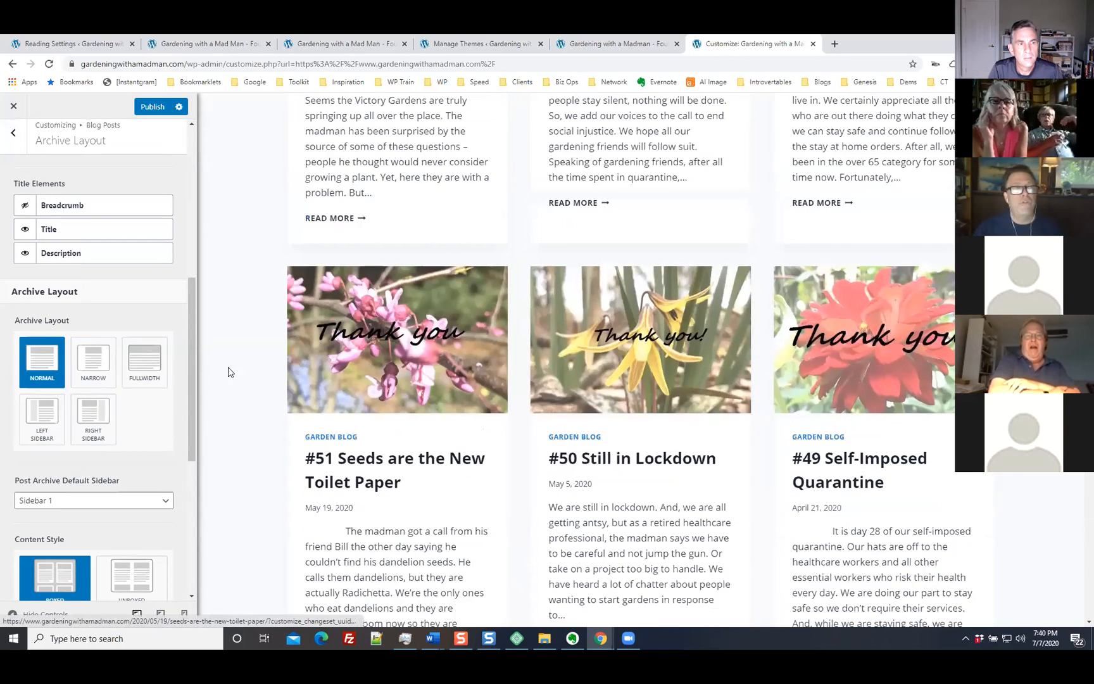
{"action": "scroll", "coordinate": [230, 427], "scroll_direction": "down", "scroll_amount": 6}
{"action": "scroll", "coordinate": [229, 427], "scroll_direction": "up", "scroll_amount": 4}
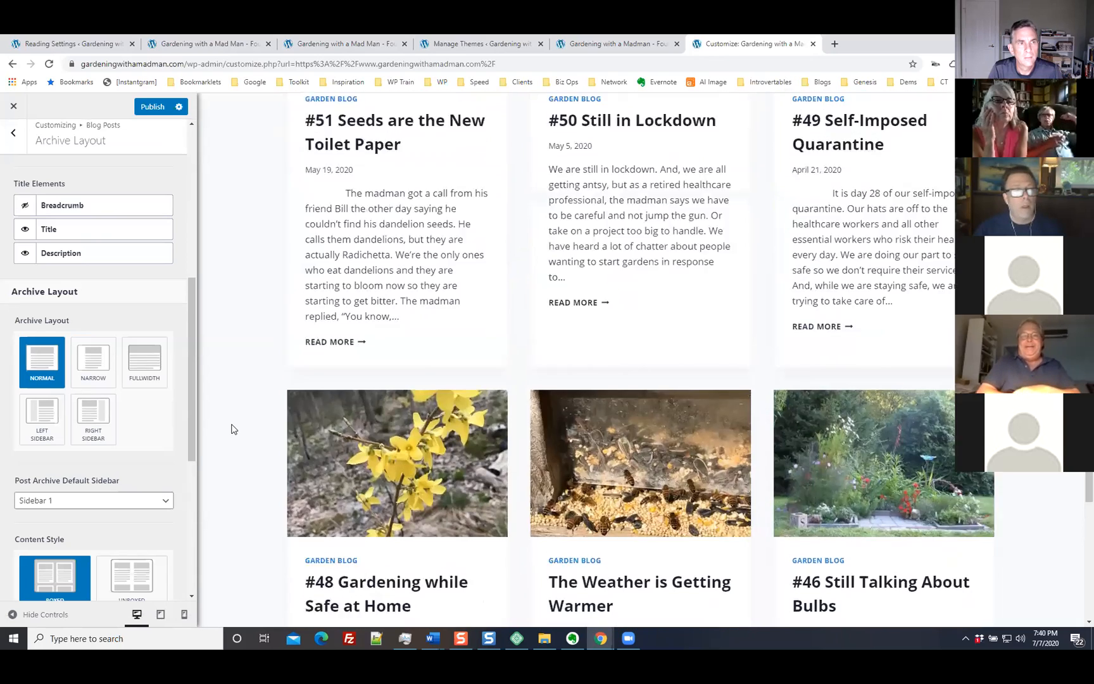
Step: Open the menu settings of the customizer and load the Contact Us page in the preview
{"action": "left_click", "coordinate": [16, 136]}
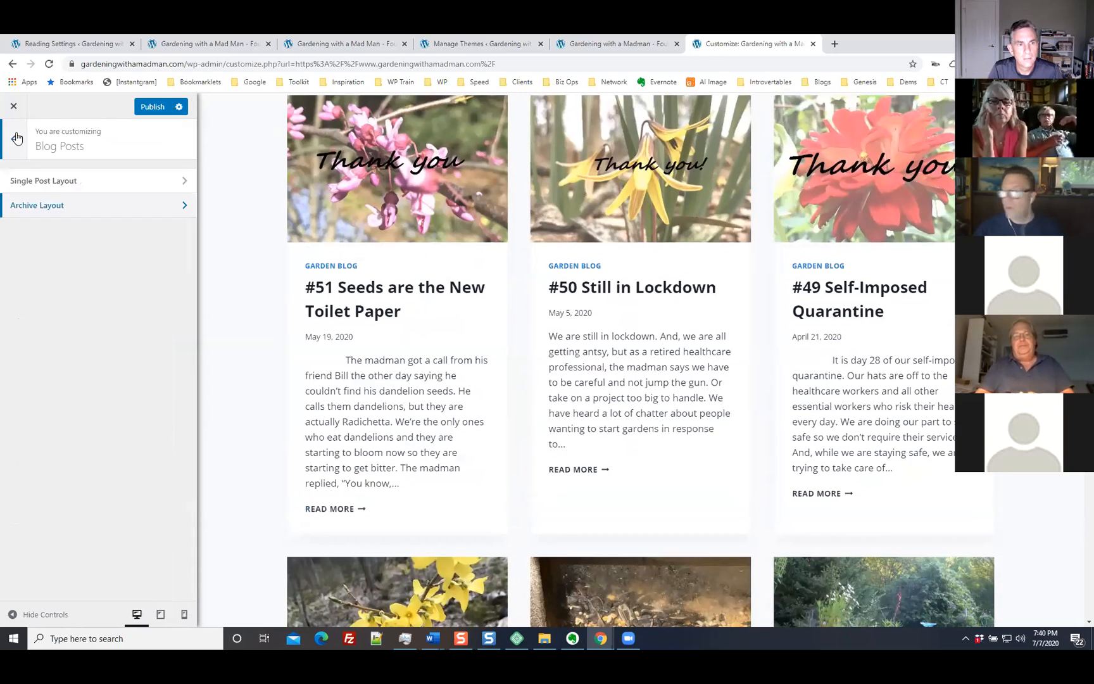
{"action": "left_click", "coordinate": [24, 137]}
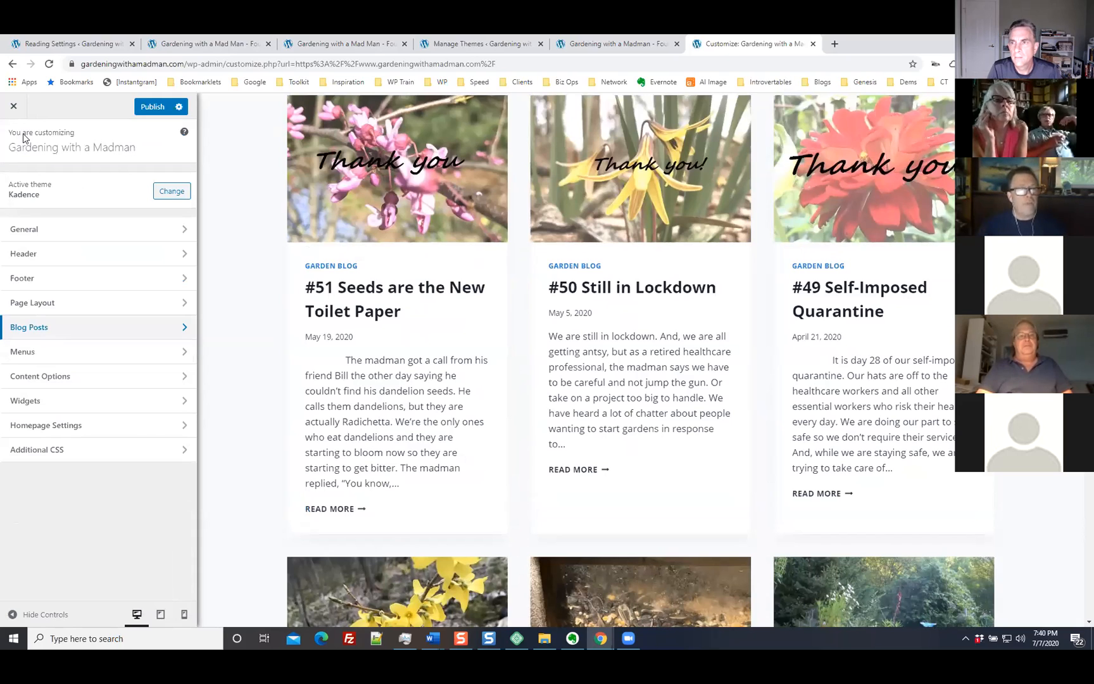
{"action": "left_click", "coordinate": [66, 355]}
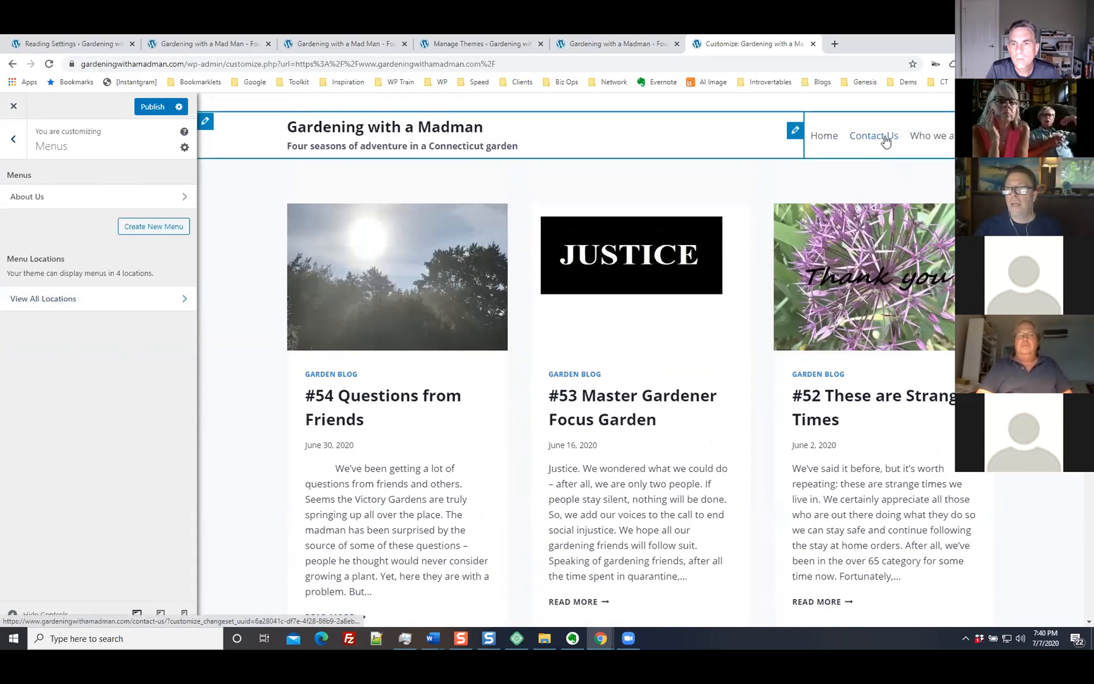
{"action": "left_click", "coordinate": [865, 137]}
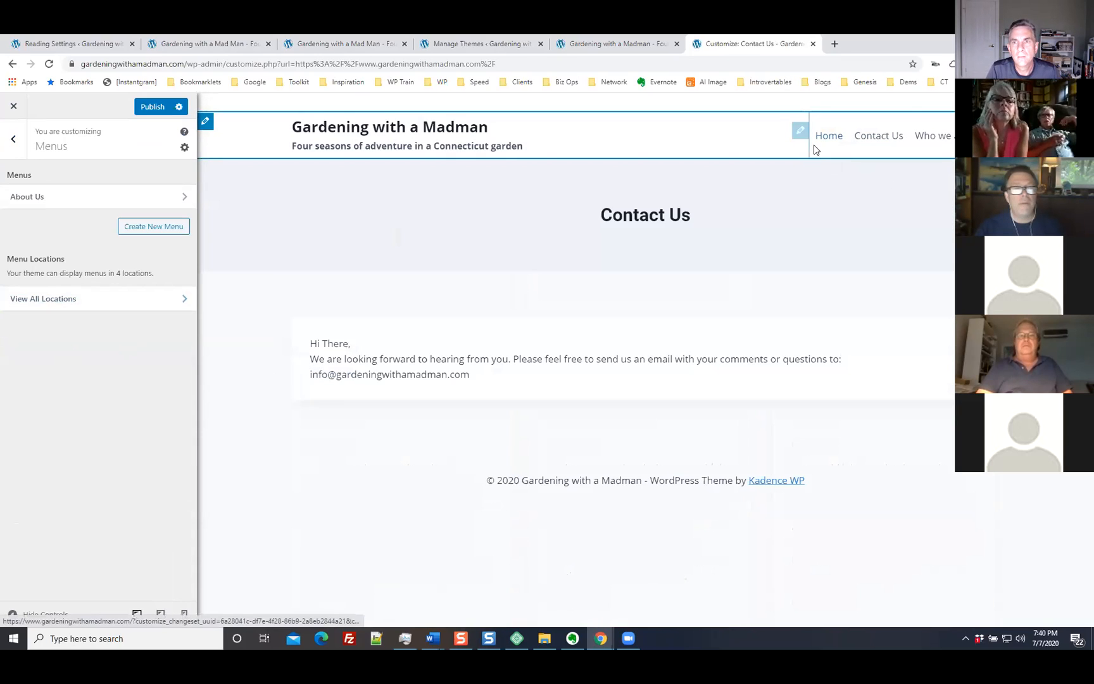
Step: Examine the theme's menu locations and the choices for the Primary location, and return to the main customizer options
{"action": "left_click", "coordinate": [124, 303]}
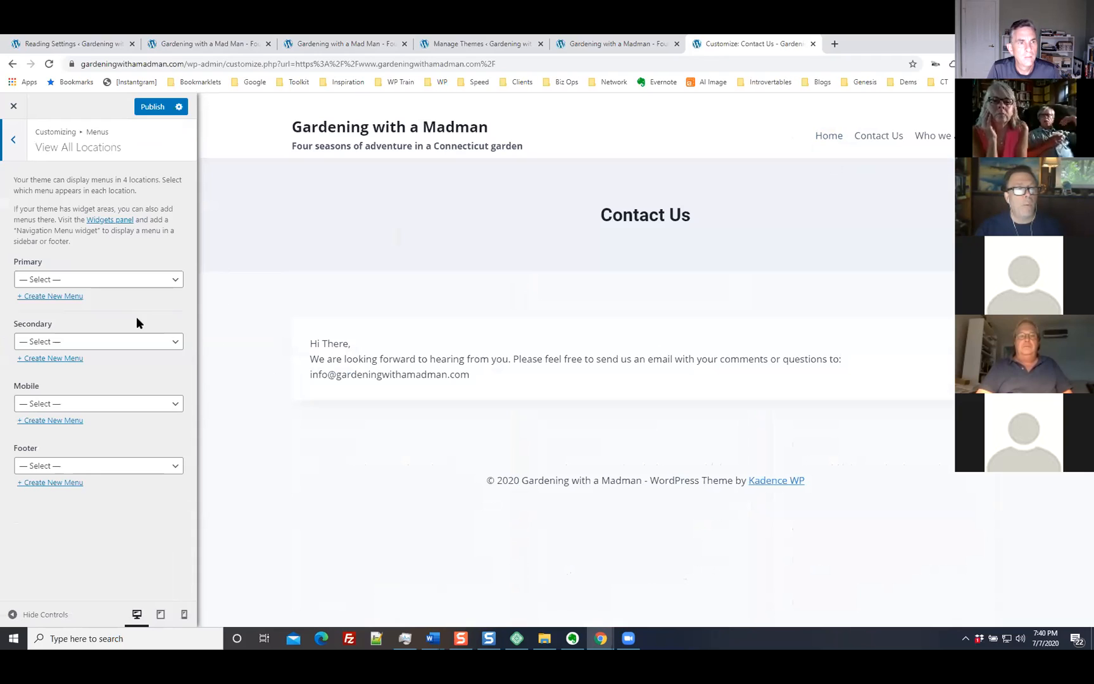
{"action": "left_click", "coordinate": [145, 280]}
{"action": "left_click", "coordinate": [142, 256]}
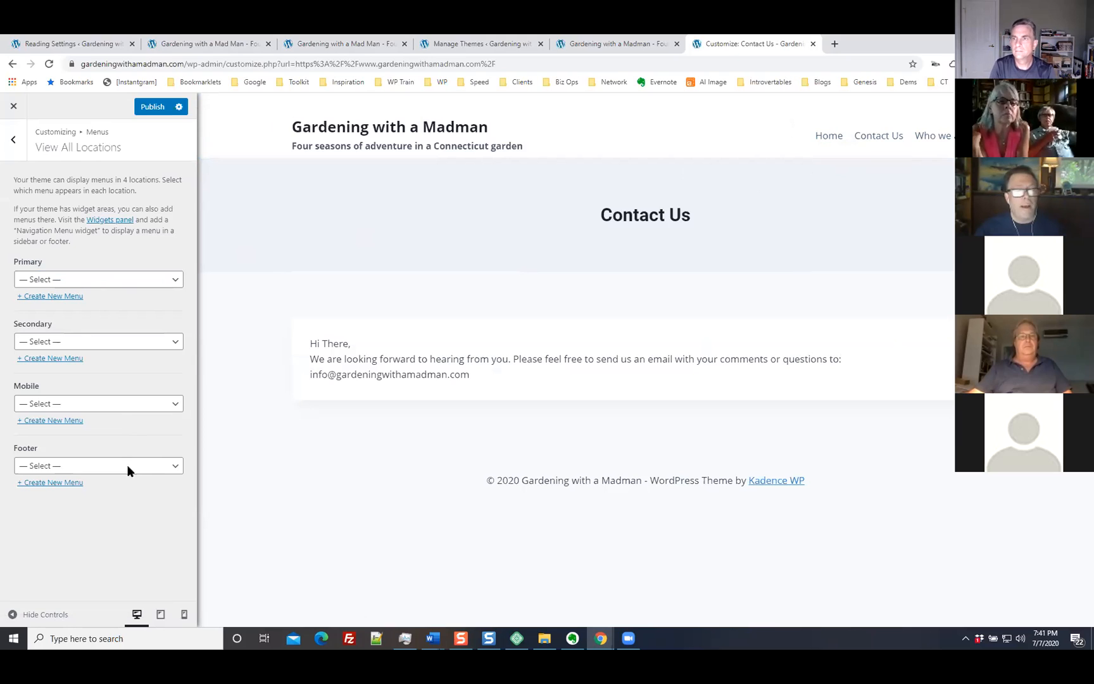
{"action": "left_click", "coordinate": [14, 138]}
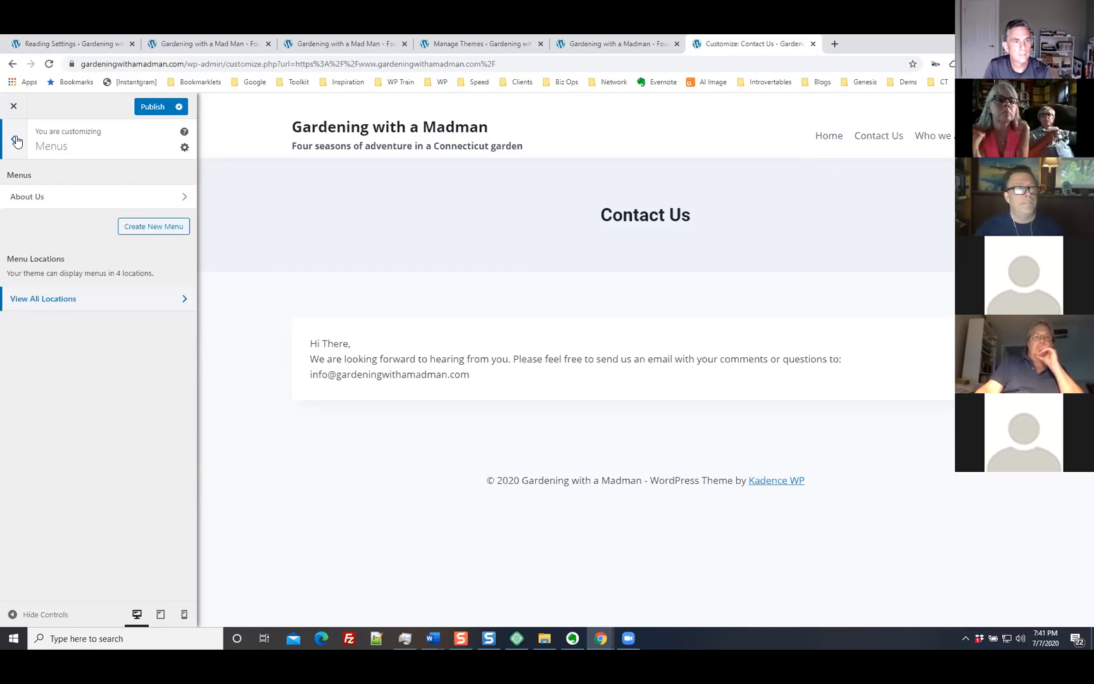
{"action": "left_click", "coordinate": [11, 139]}
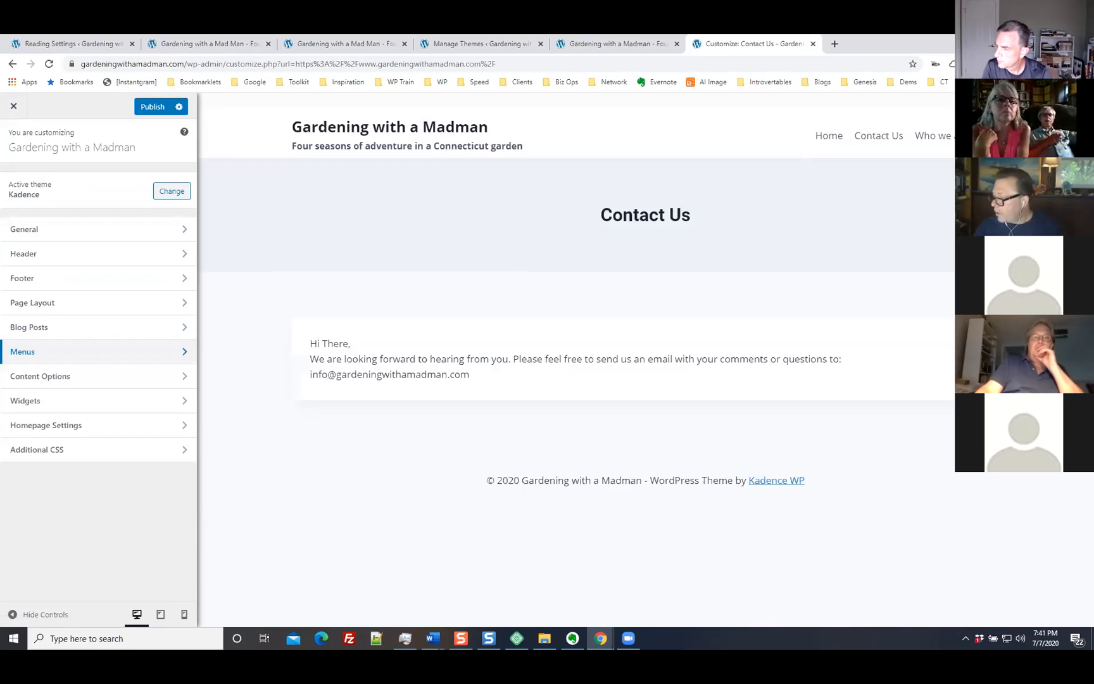
Step: Look over the Page Layout settings and publish the customizer changes
{"action": "key", "text": "alt+Tab"}
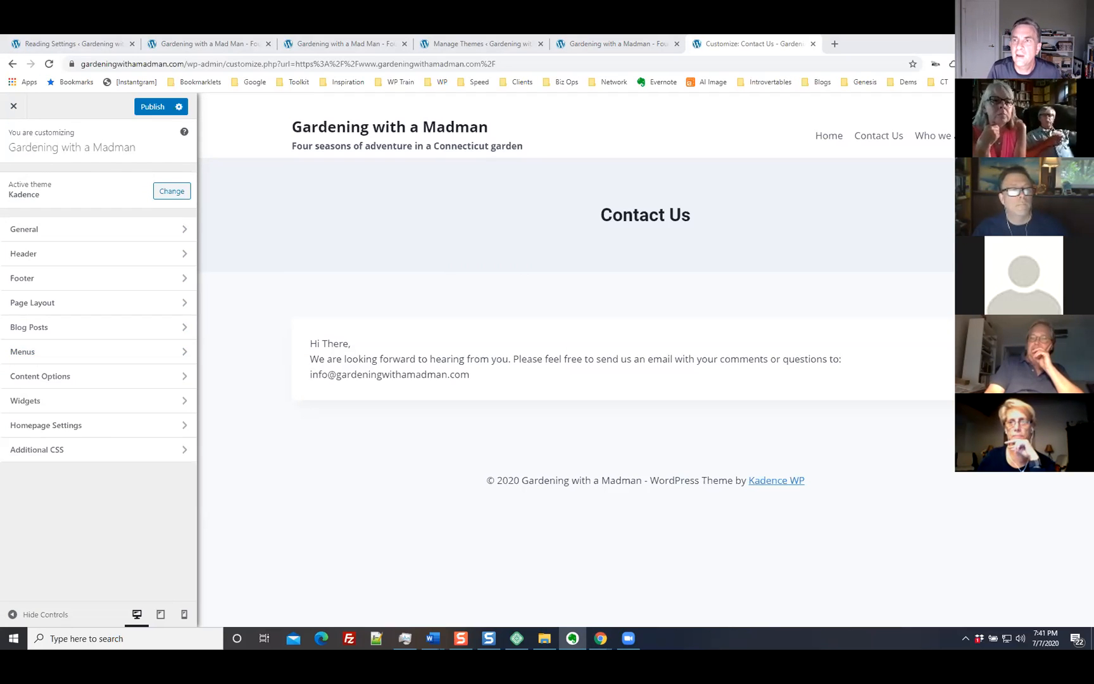
{"action": "left_click", "coordinate": [19, 306]}
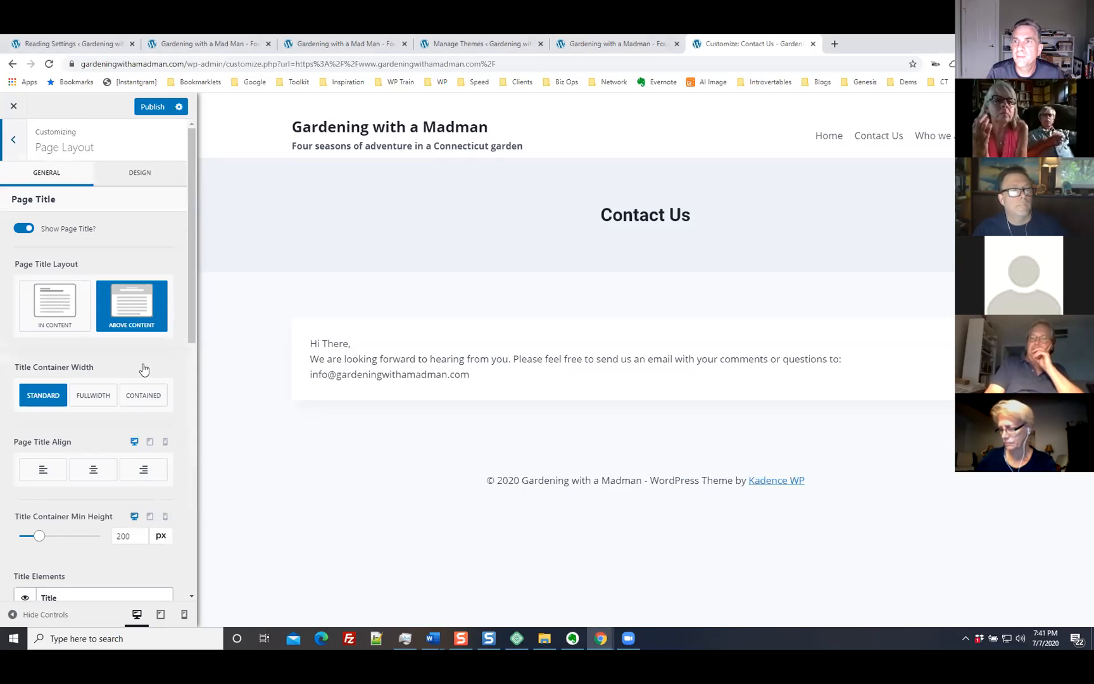
{"action": "left_click", "coordinate": [11, 141]}
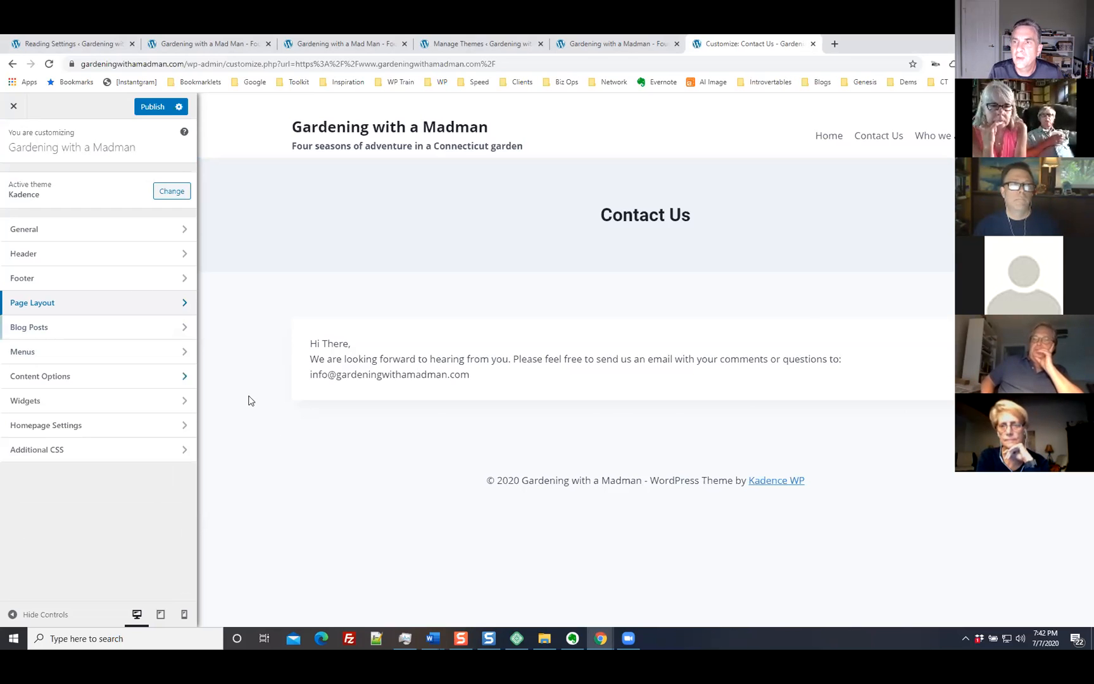
{"action": "left_click", "coordinate": [147, 108]}
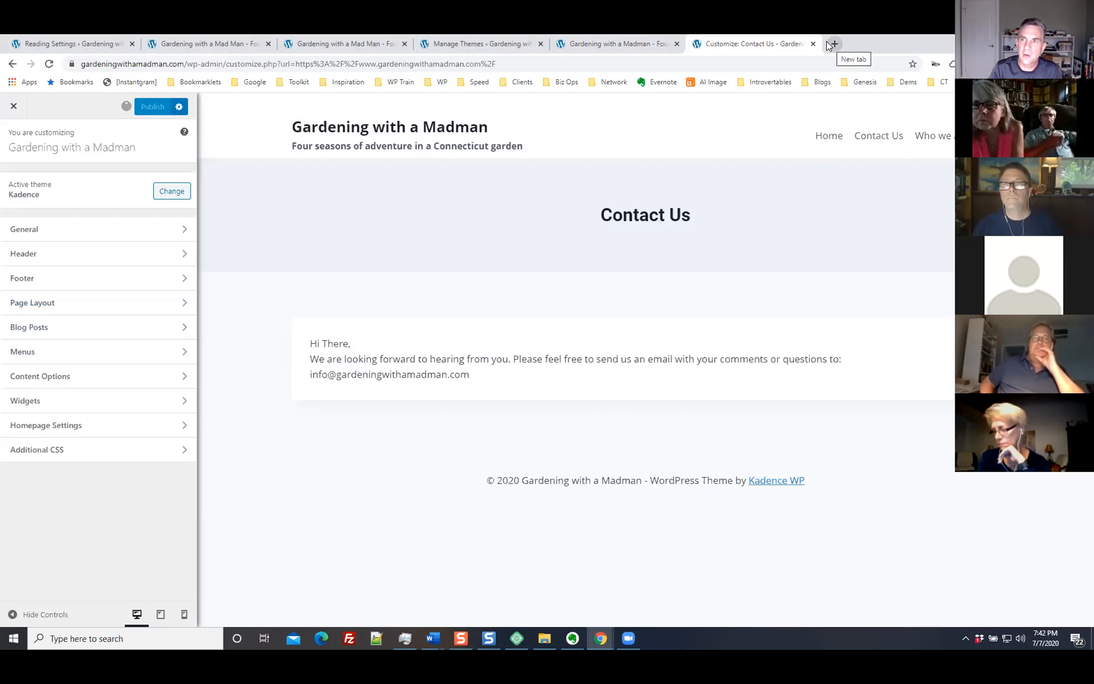
Step: Open the list of installed plugins in the WordPress dashboard from the Reading Settings page
{"action": "left_click", "coordinate": [74, 45]}
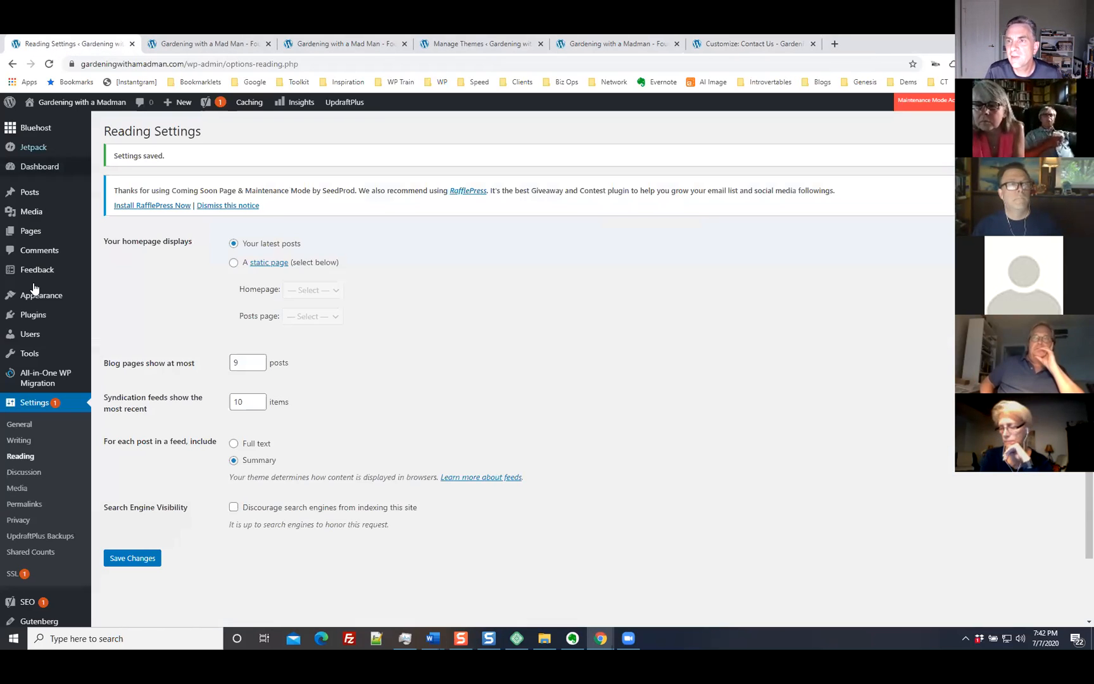
{"action": "scroll", "coordinate": [410, 361], "scroll_direction": "down", "scroll_amount": 2}
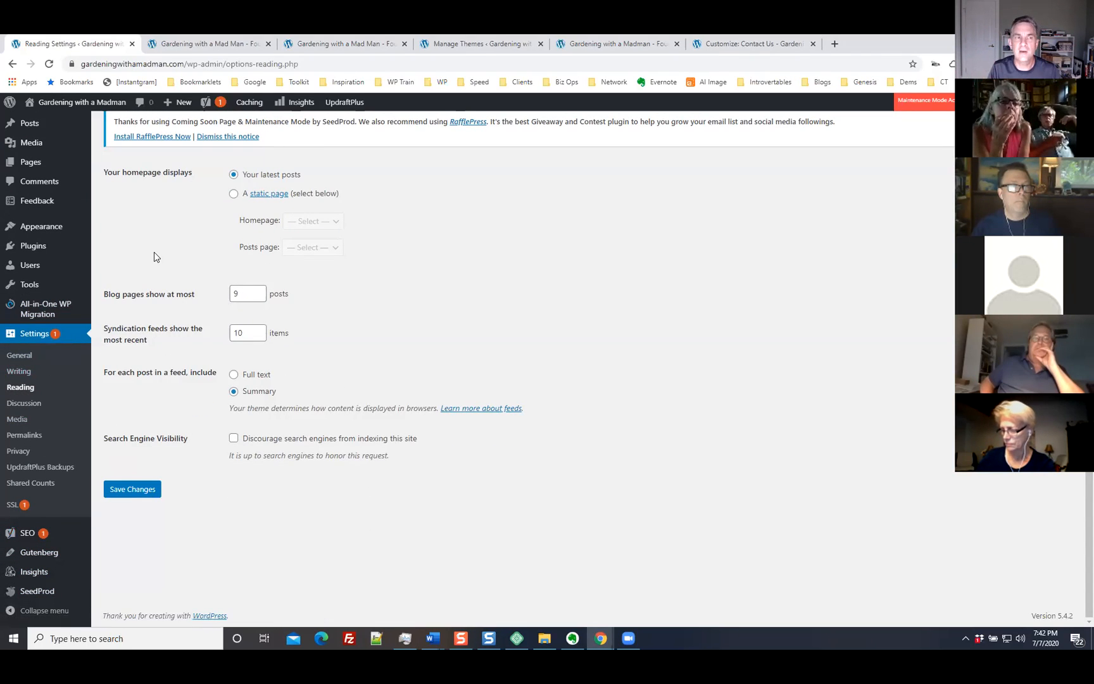
{"action": "left_click", "coordinate": [37, 252]}
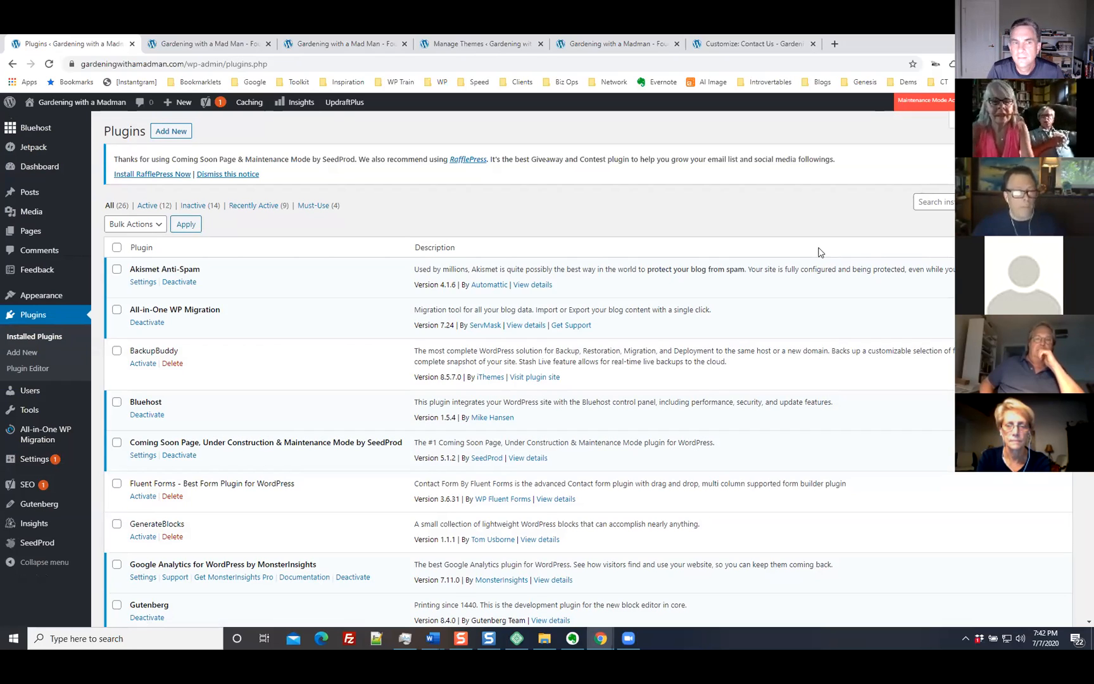
{"action": "scroll", "coordinate": [821, 253], "scroll_direction": "down", "scroll_amount": 3}
{"action": "scroll", "coordinate": [203, 342], "scroll_direction": "down", "scroll_amount": 2}
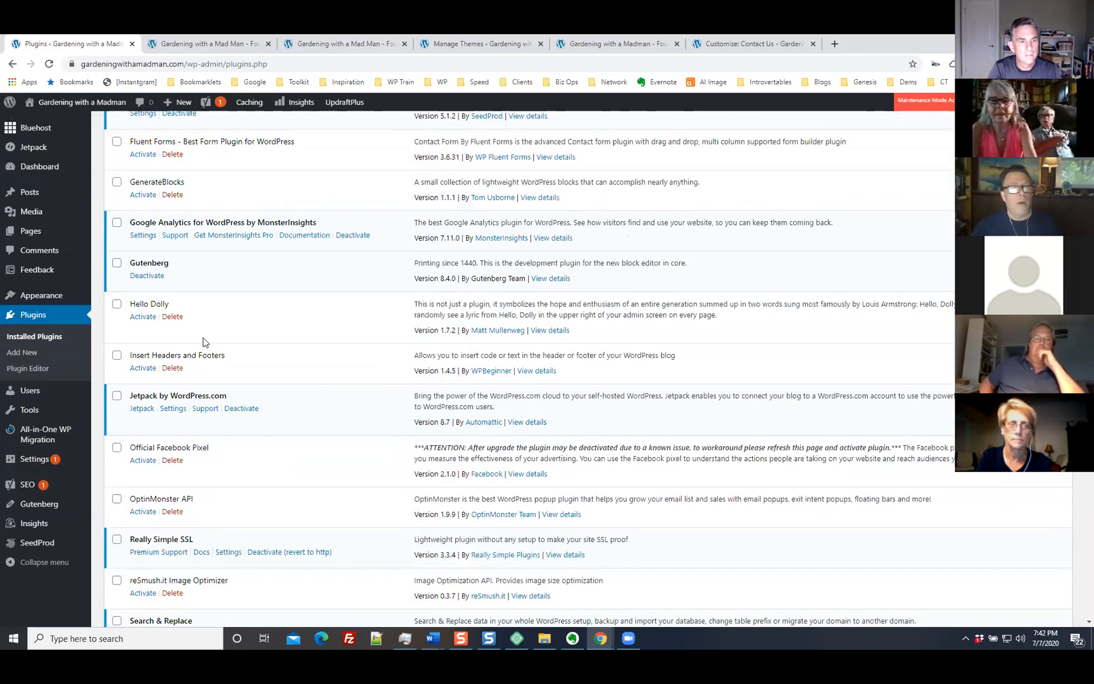
{"action": "left_click", "coordinate": [172, 316]}
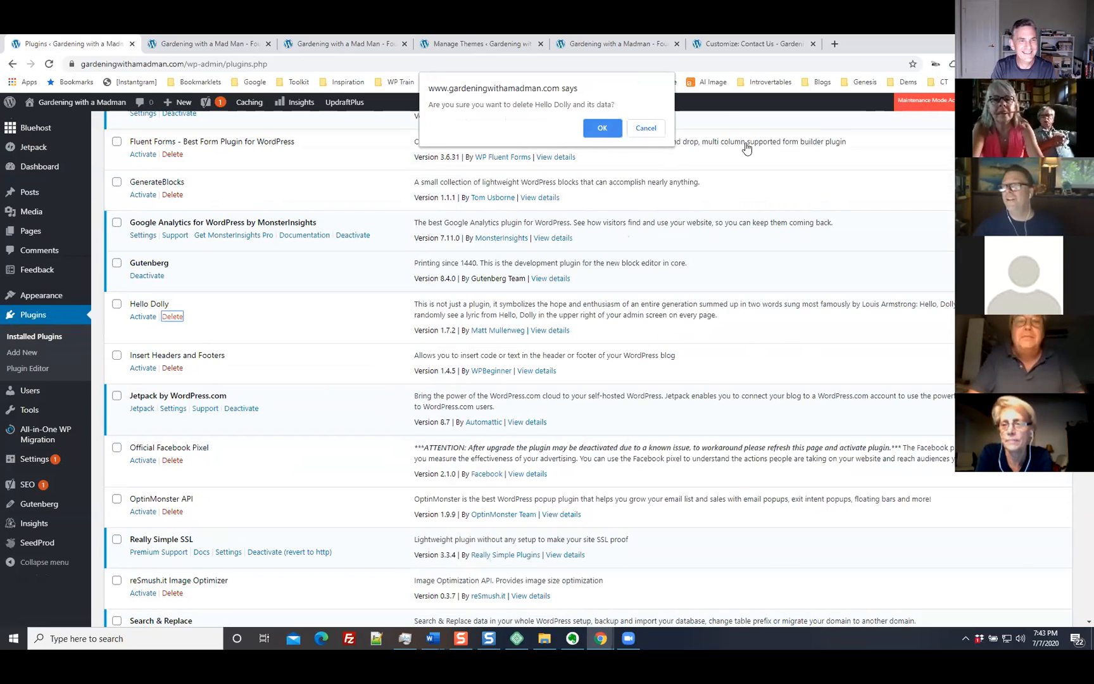
{"action": "left_click", "coordinate": [633, 130]}
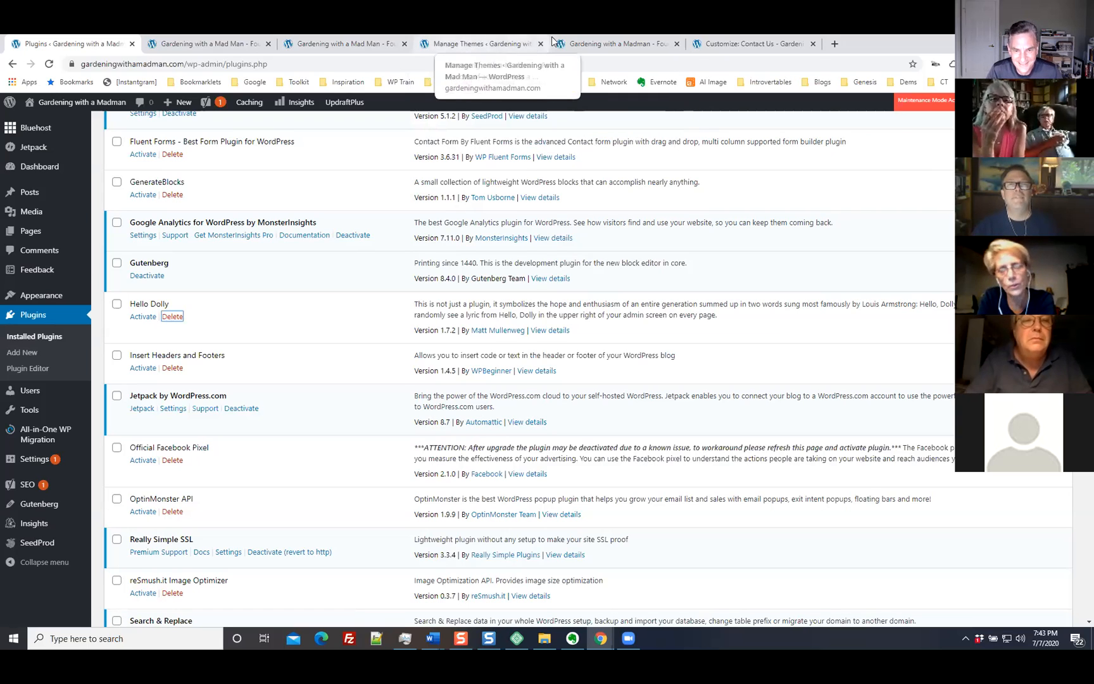
Step: Return to the site customizer with the Contact Us preview and open the Header design settings
{"action": "left_click", "coordinate": [586, 46]}
{"action": "scroll", "coordinate": [928, 295], "scroll_direction": "up", "scroll_amount": 5}
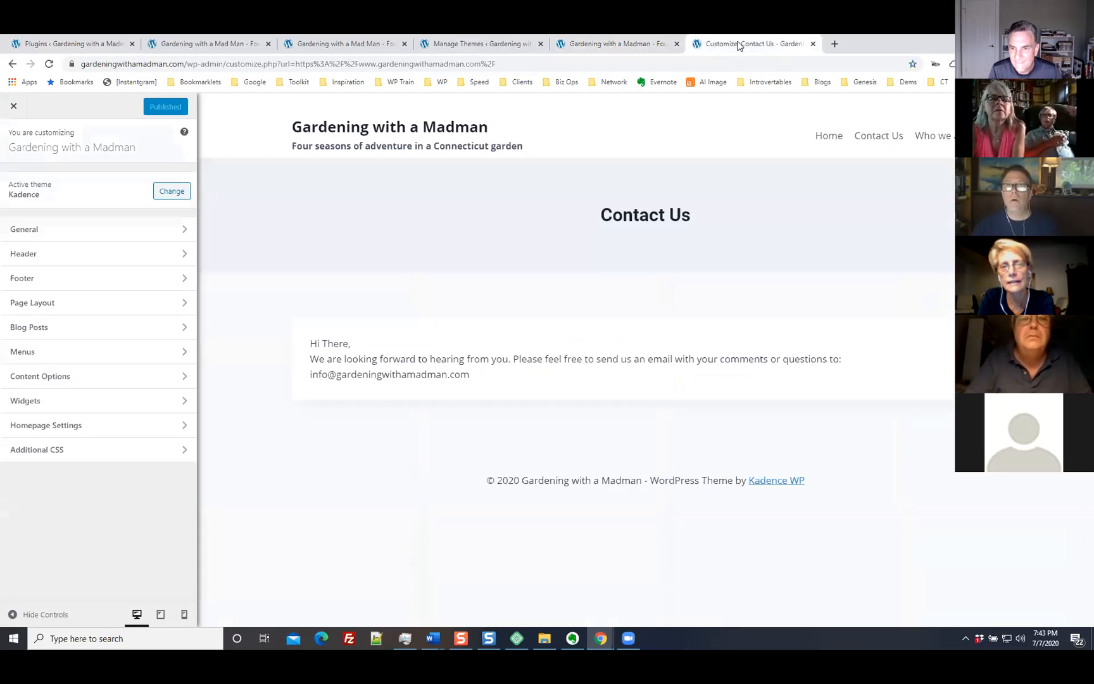
{"action": "left_click", "coordinate": [737, 45]}
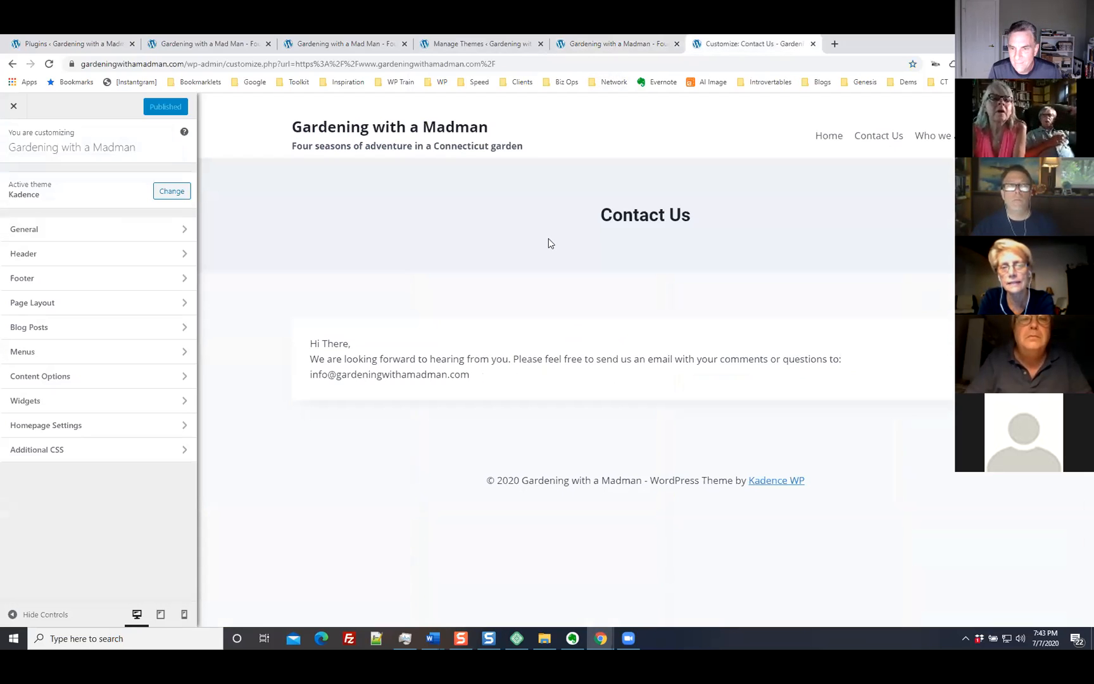
{"action": "left_click", "coordinate": [79, 261]}
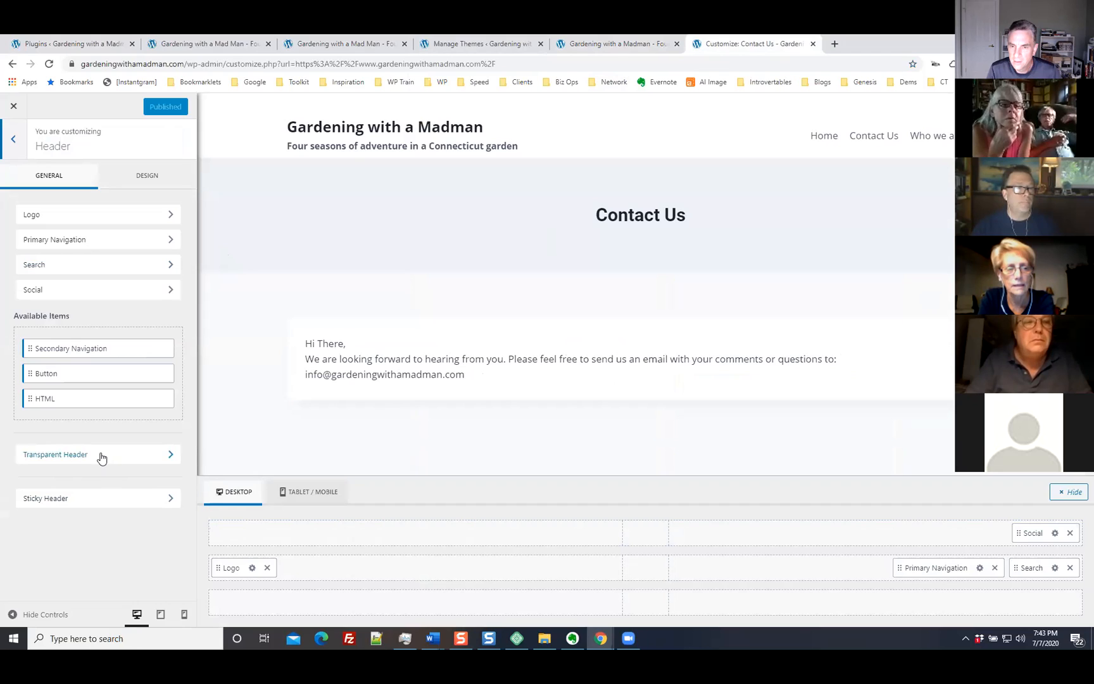
{"action": "left_click", "coordinate": [151, 181]}
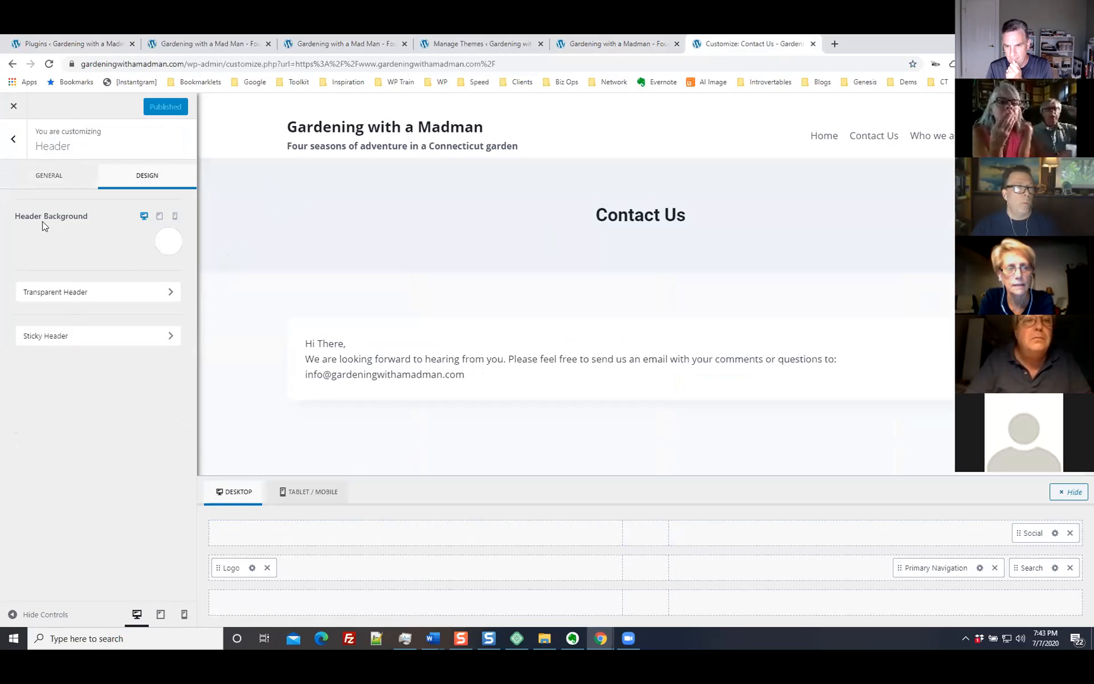
Step: Set the desktop header background to the brownish red colour 724141
{"action": "left_click", "coordinate": [168, 242]}
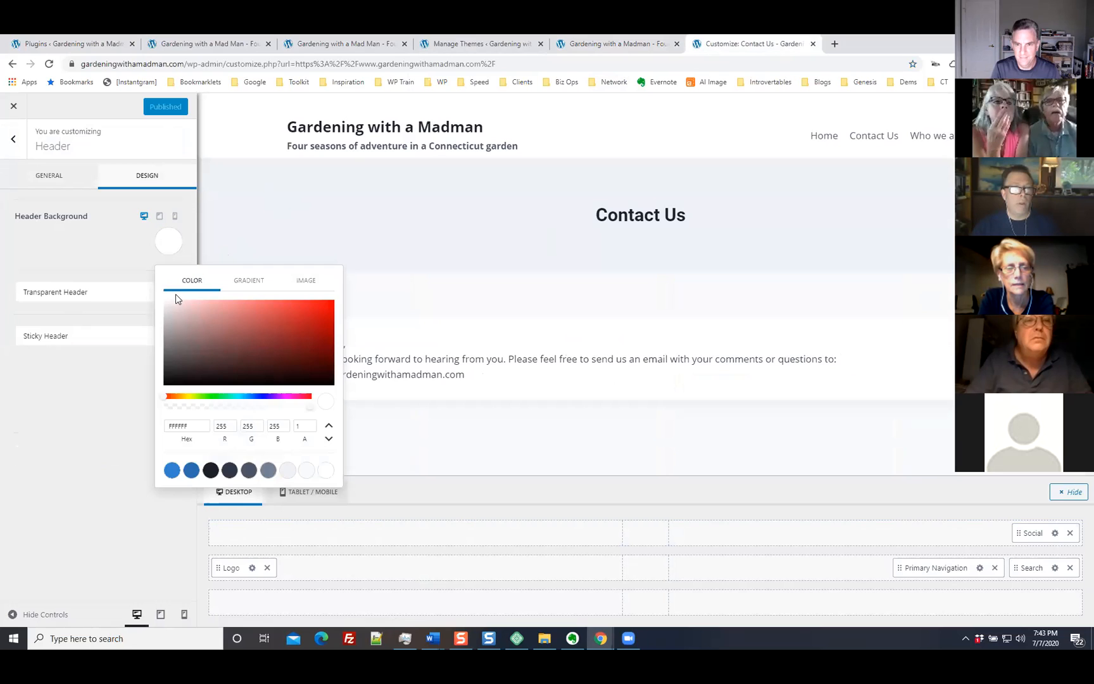
{"action": "left_click", "coordinate": [68, 239]}
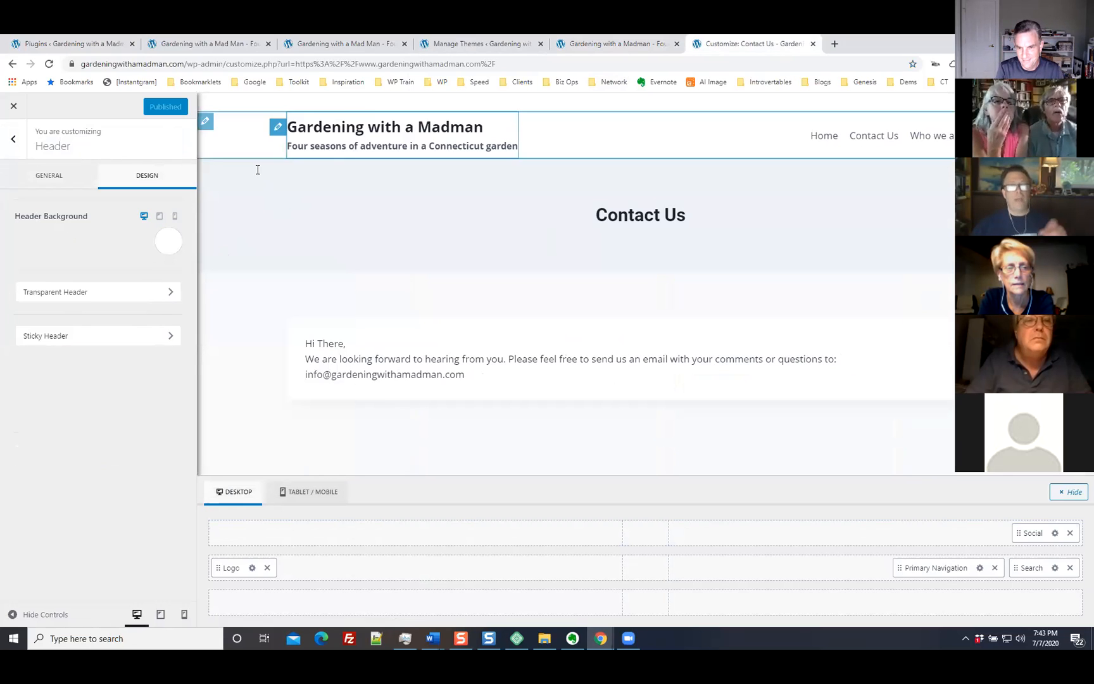
{"action": "left_click", "coordinate": [159, 247]}
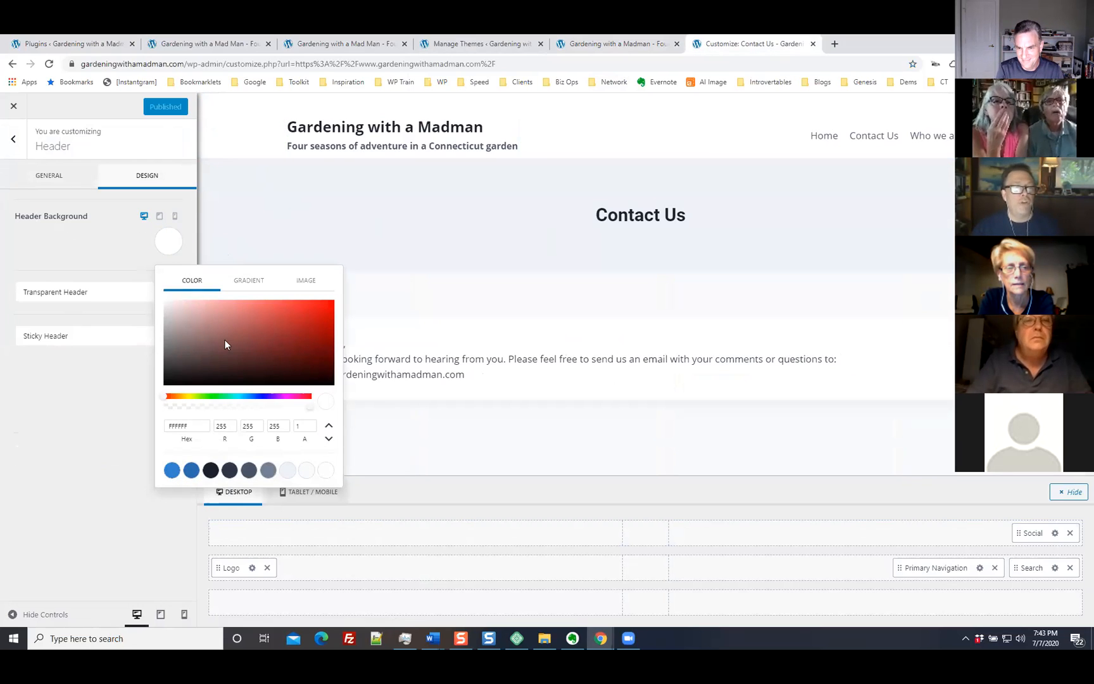
{"action": "left_click", "coordinate": [237, 347]}
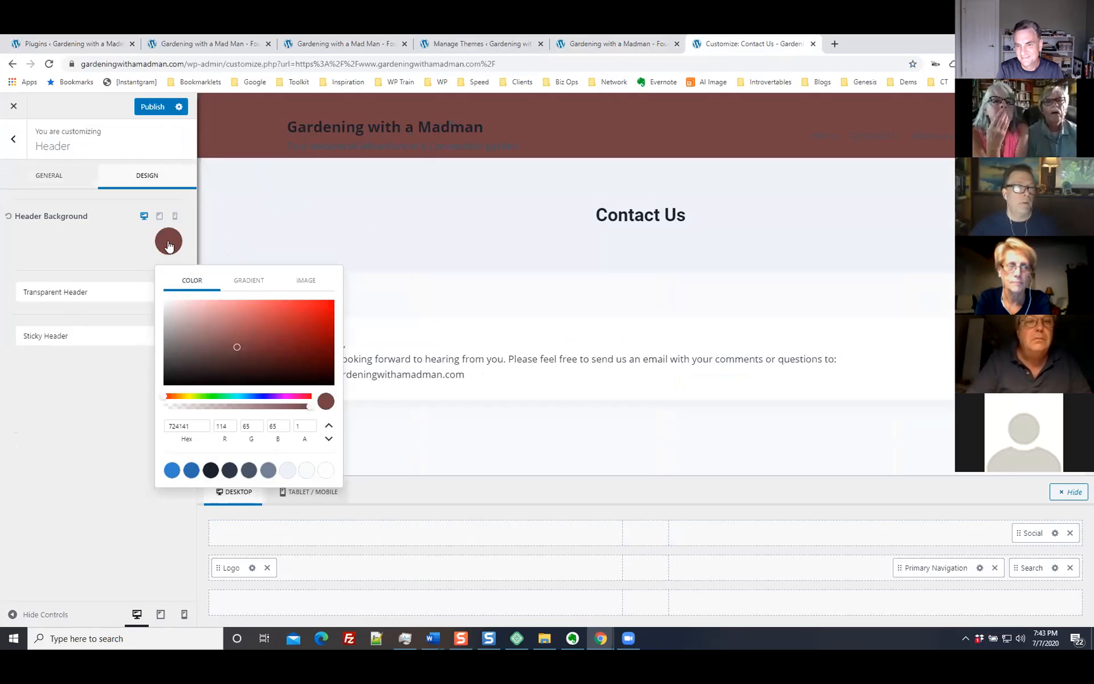
Step: Use the flower garden photo from the media library as the desktop header background image
{"action": "left_click", "coordinate": [306, 281]}
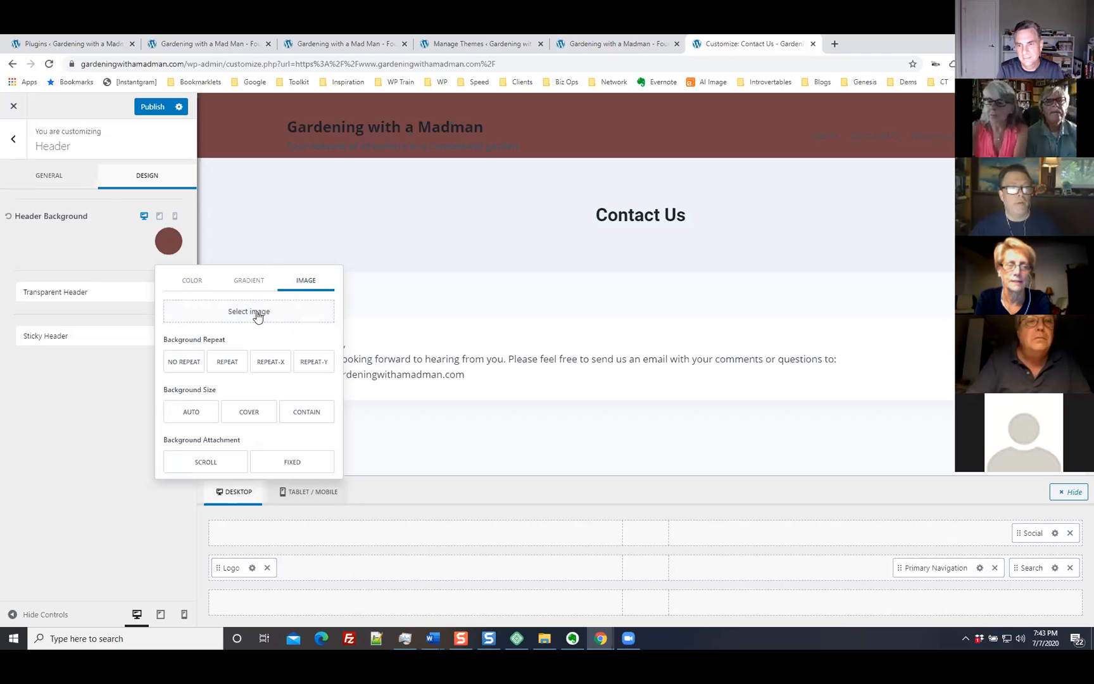
{"action": "left_click", "coordinate": [257, 317]}
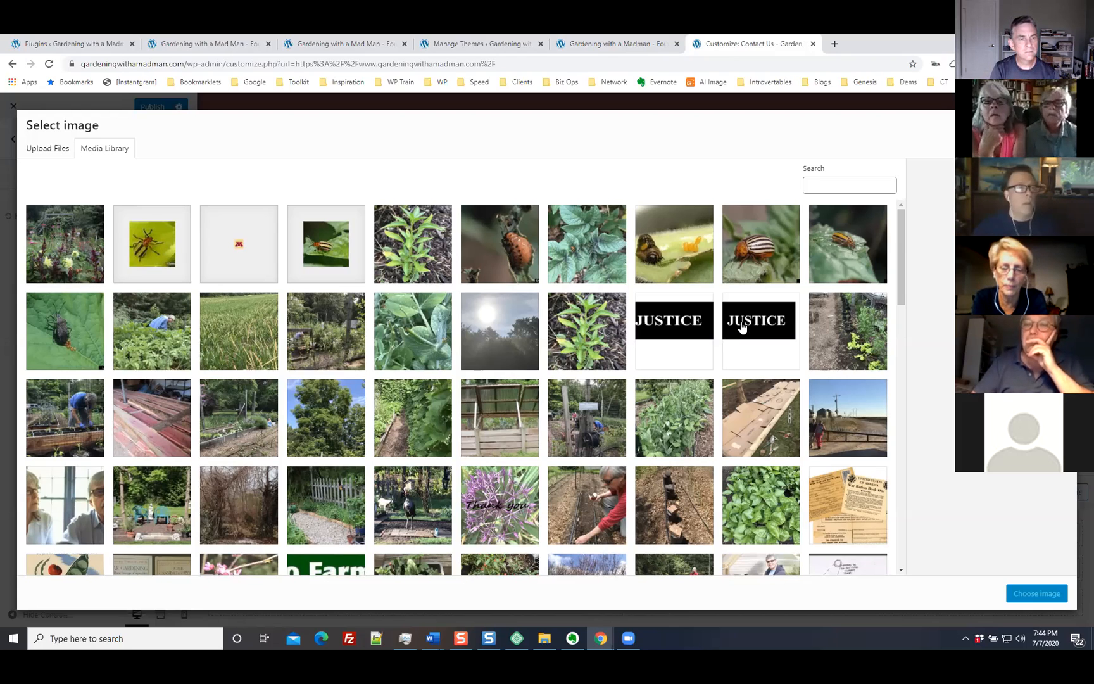
{"action": "scroll", "coordinate": [91, 392], "scroll_direction": "down", "scroll_amount": 2}
{"action": "scroll", "coordinate": [342, 381], "scroll_direction": "up", "scroll_amount": 2}
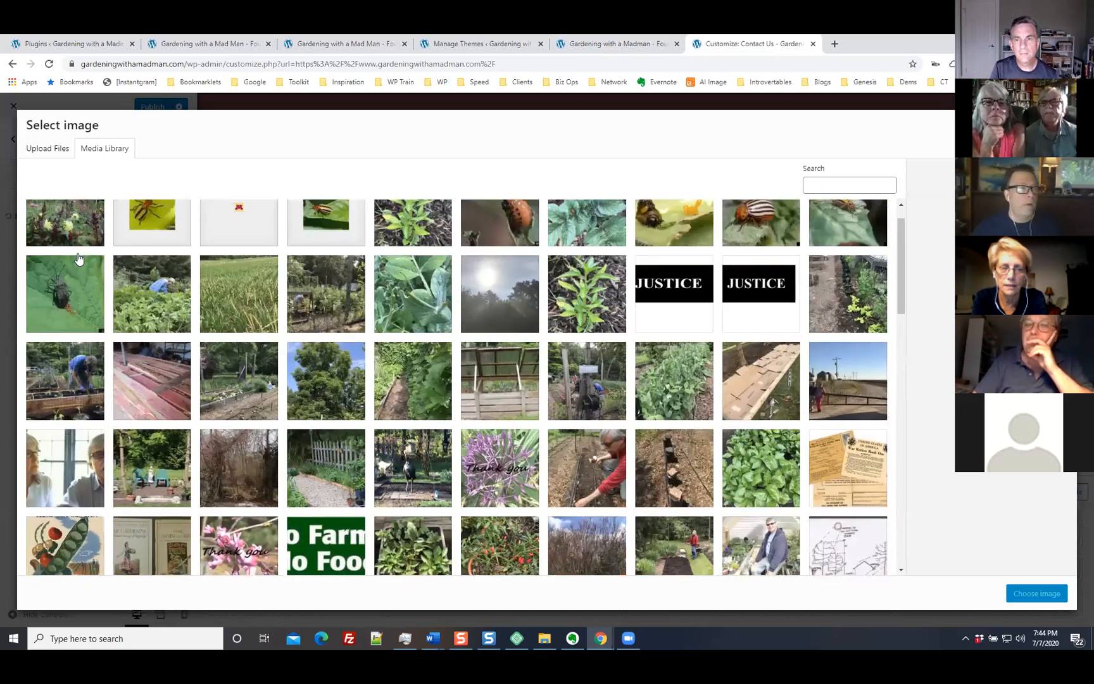
{"action": "left_click", "coordinate": [65, 244]}
{"action": "left_click", "coordinate": [1036, 594]}
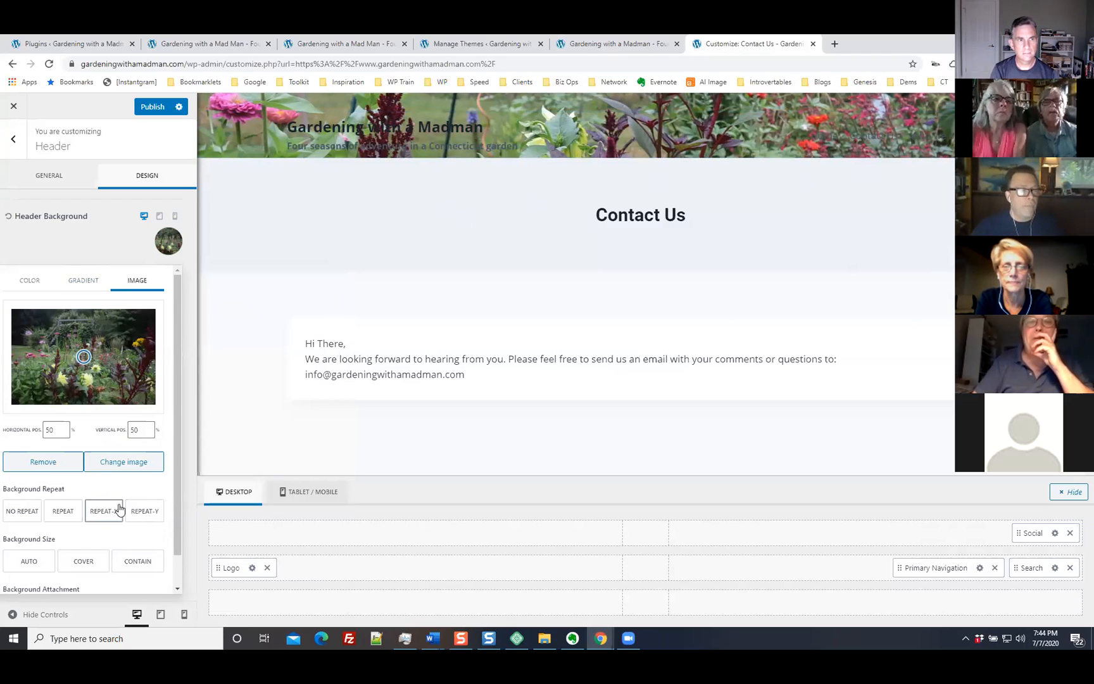
Step: Look over the header image's repeat, size and attachment options and switch the header background back to a solid colour
{"action": "scroll", "coordinate": [104, 510], "scroll_direction": "down", "scroll_amount": 1}
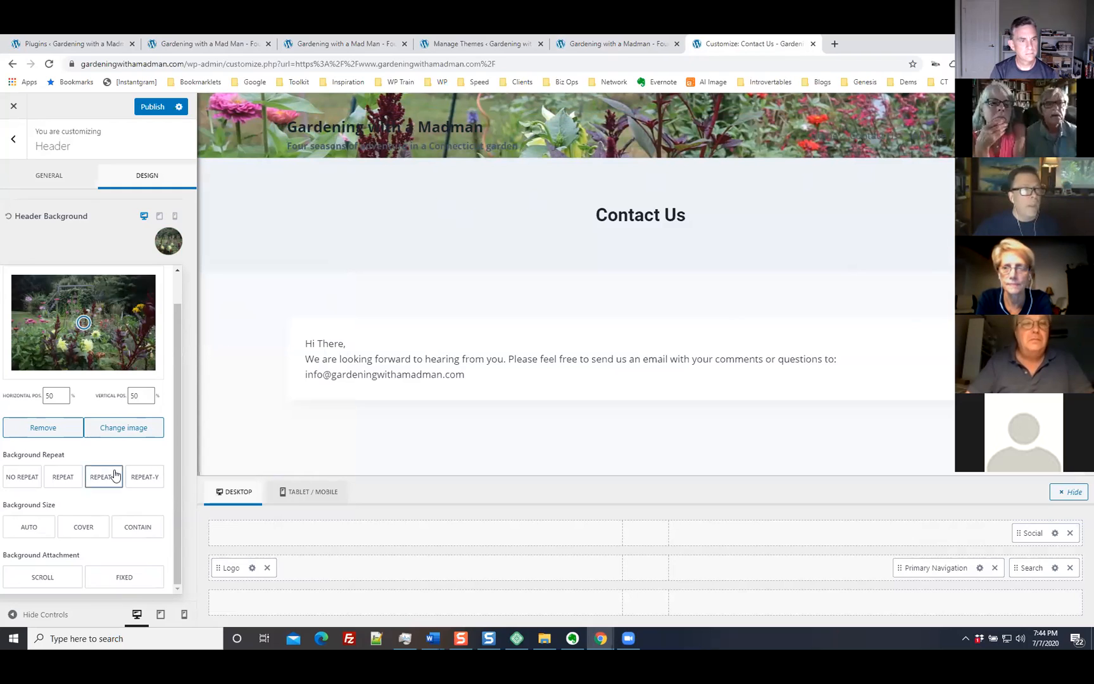
{"action": "scroll", "coordinate": [111, 469], "scroll_direction": "up", "scroll_amount": 1}
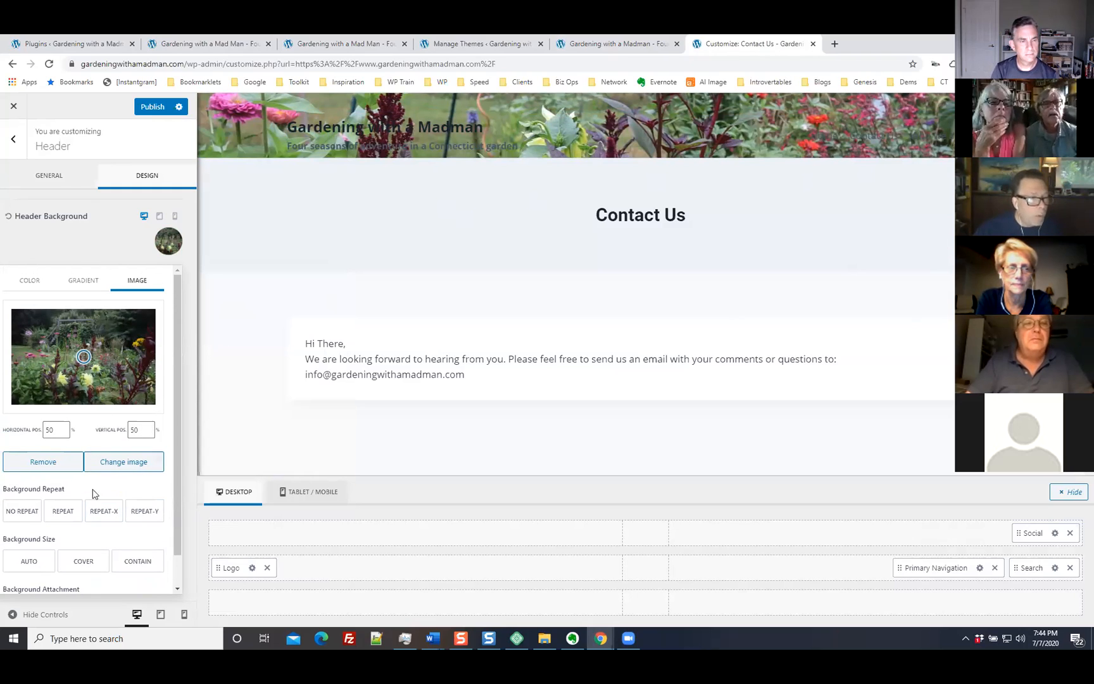
{"action": "scroll", "coordinate": [150, 497], "scroll_direction": "down", "scroll_amount": 1}
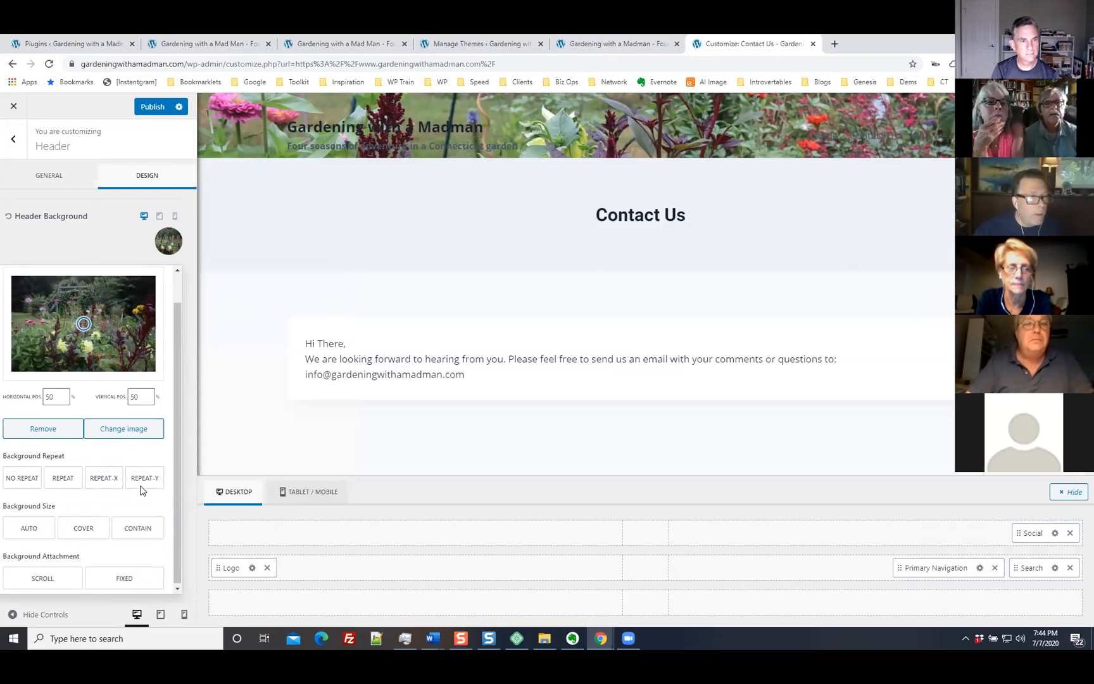
{"action": "left_click", "coordinate": [169, 245]}
{"action": "left_click", "coordinate": [170, 246]}
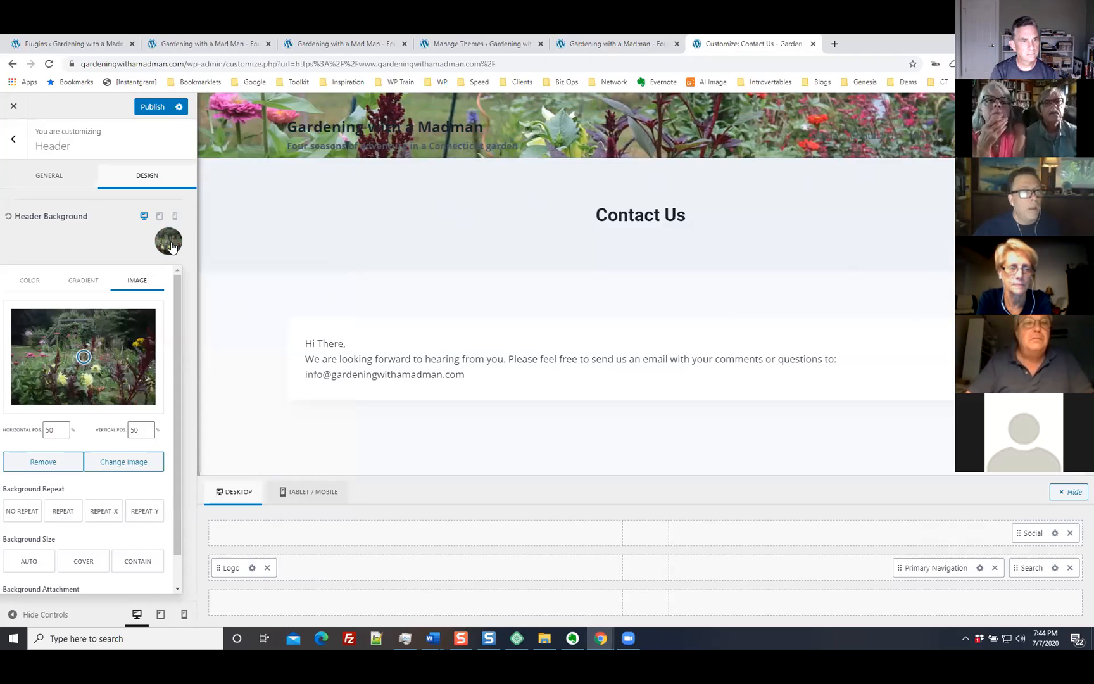
{"action": "left_click", "coordinate": [35, 281]}
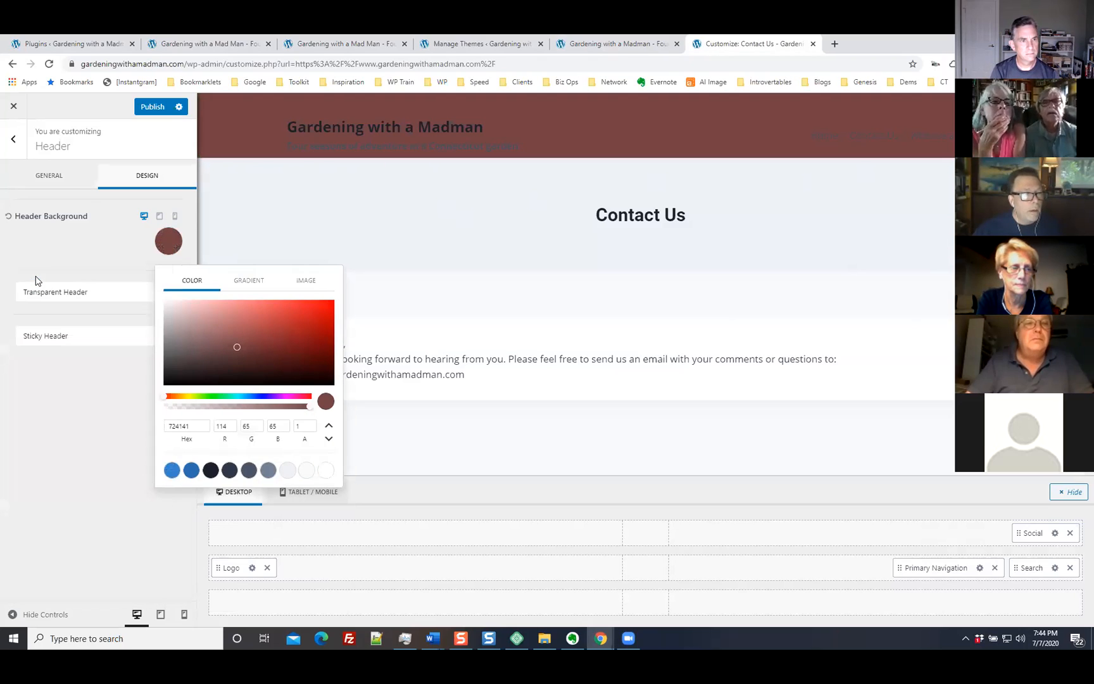
{"action": "left_click", "coordinate": [92, 265]}
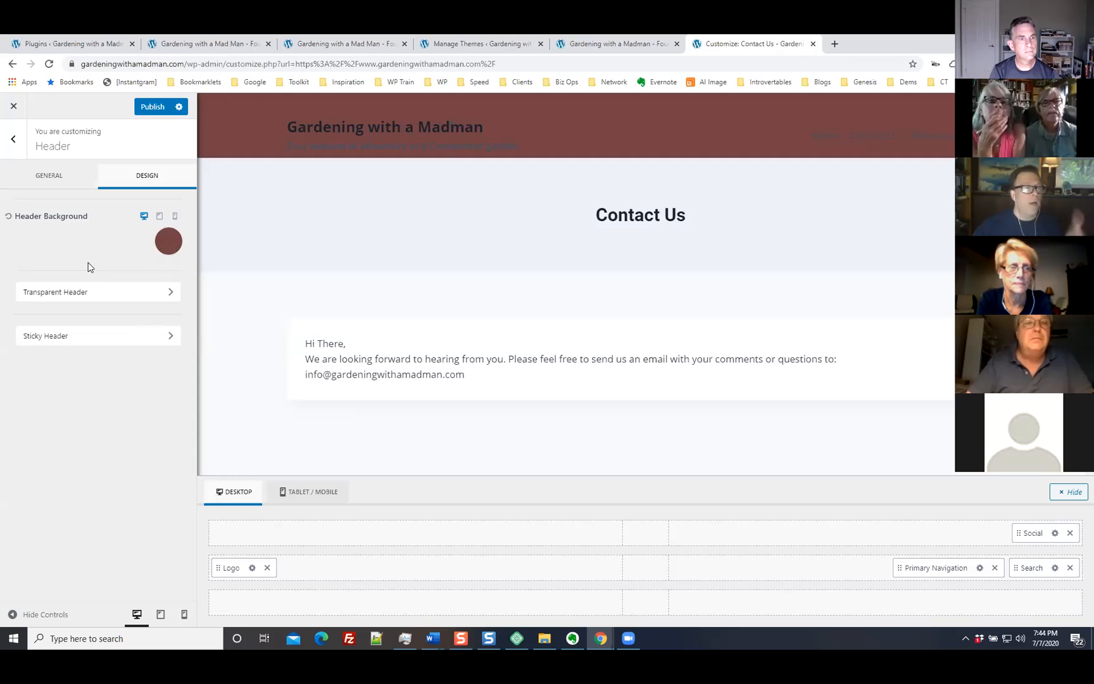
Step: Reopen the Header design settings from the main customizer options and set the header background to the white palette colour FFFFFF
{"action": "key", "text": "Escape"}
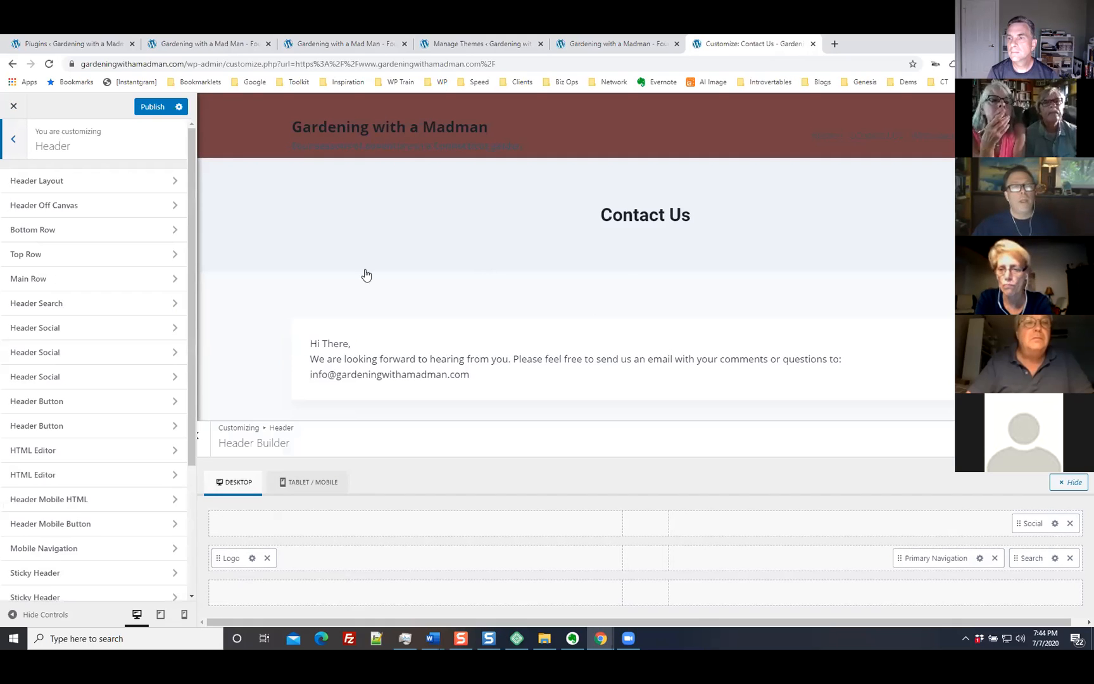
{"action": "key", "text": "Escape"}
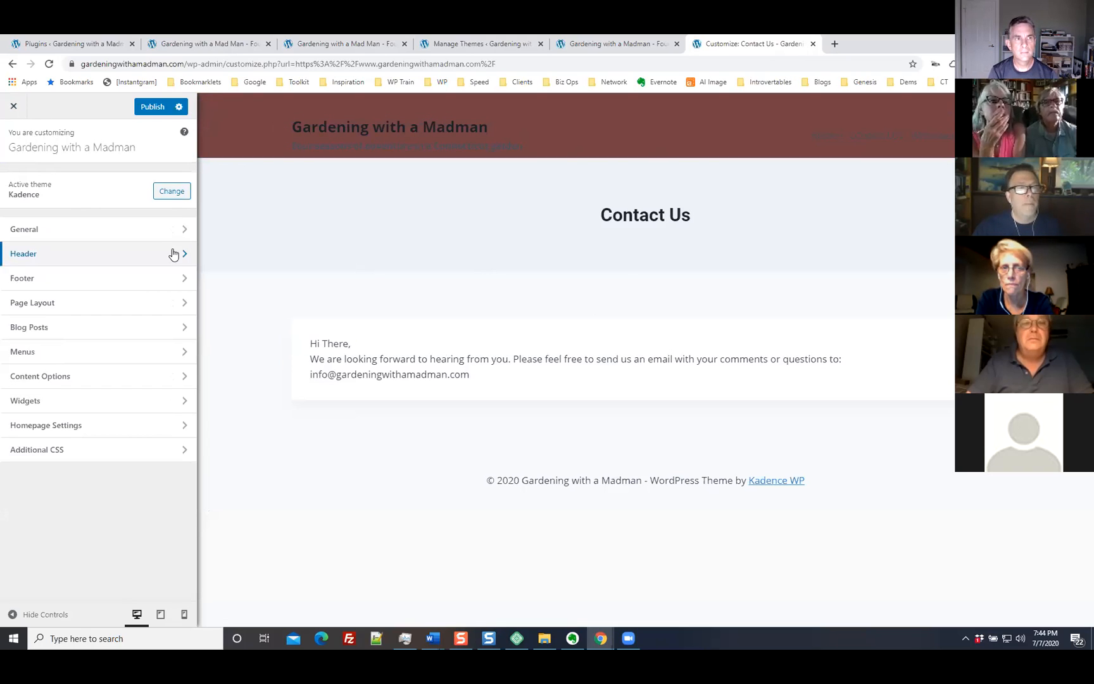
{"action": "left_click", "coordinate": [89, 256]}
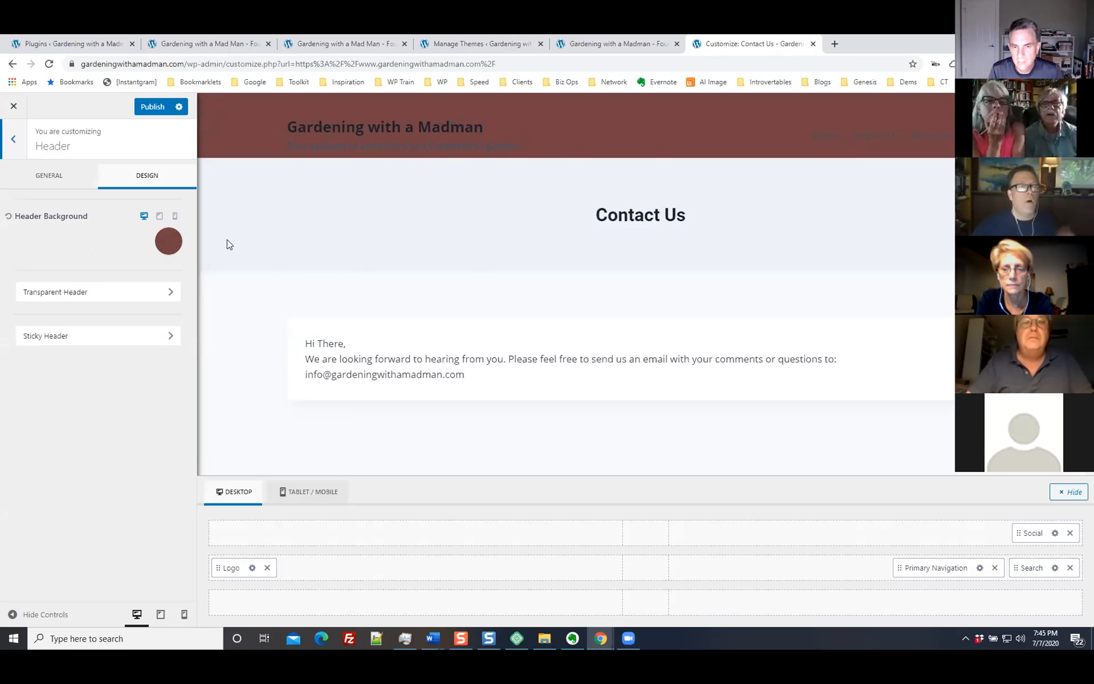
{"action": "left_click", "coordinate": [167, 242]}
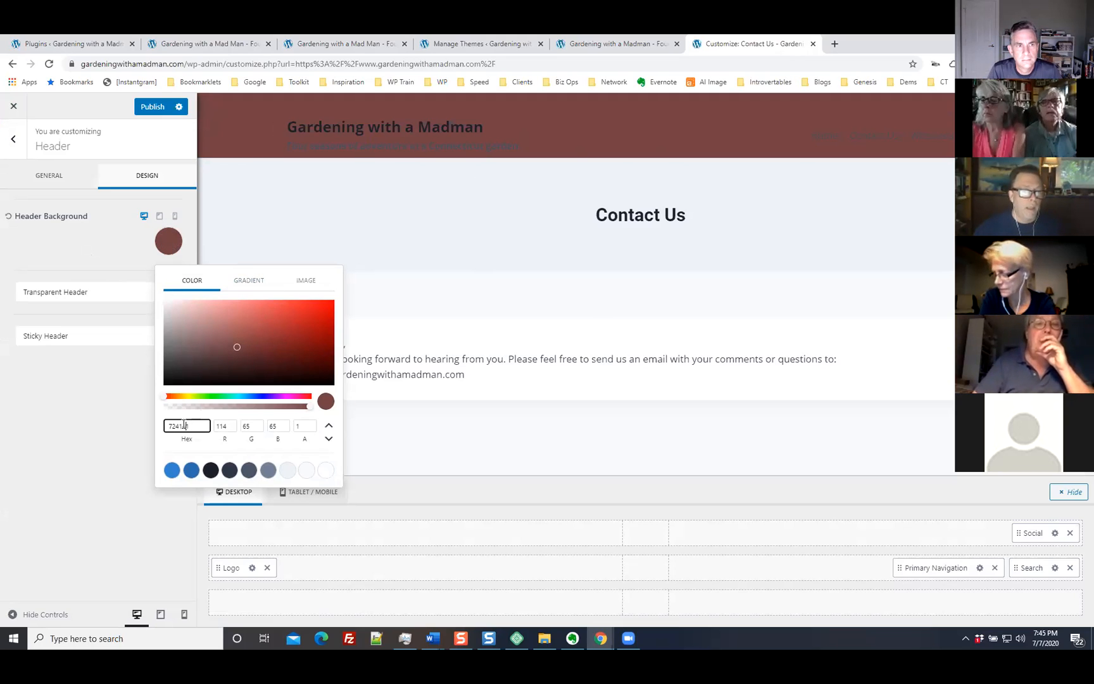
{"action": "left_click", "coordinate": [320, 474]}
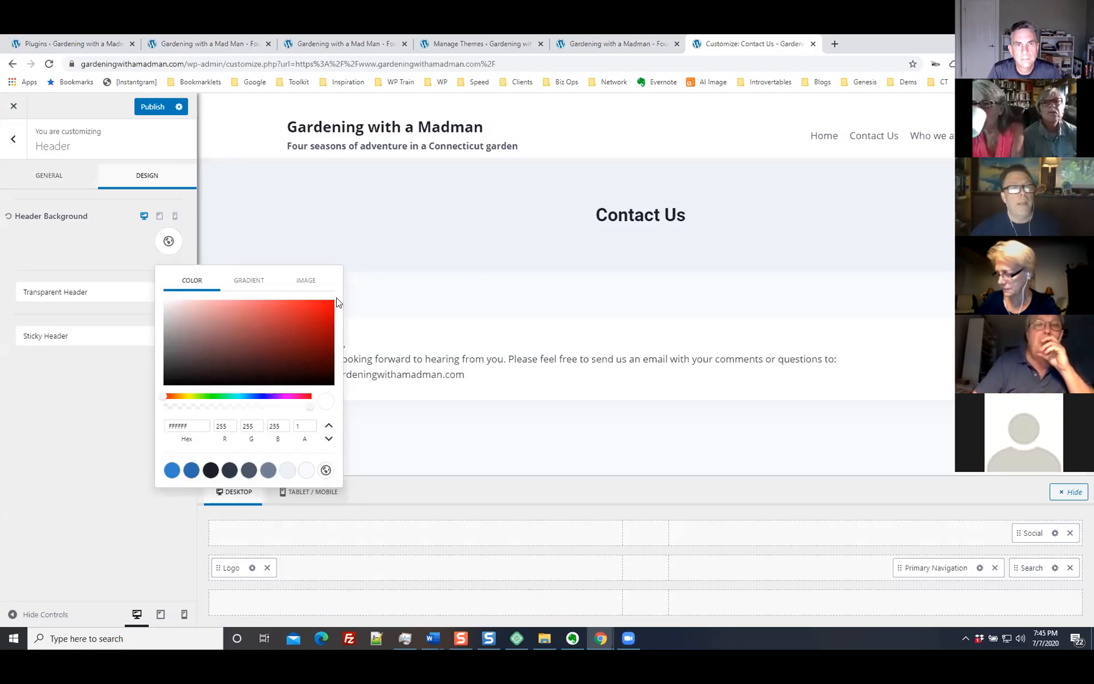
Step: Switch the header background to the garden image, position it at 43% horizontal and 64% vertical, and try the background size options
{"action": "left_click", "coordinate": [303, 280]}
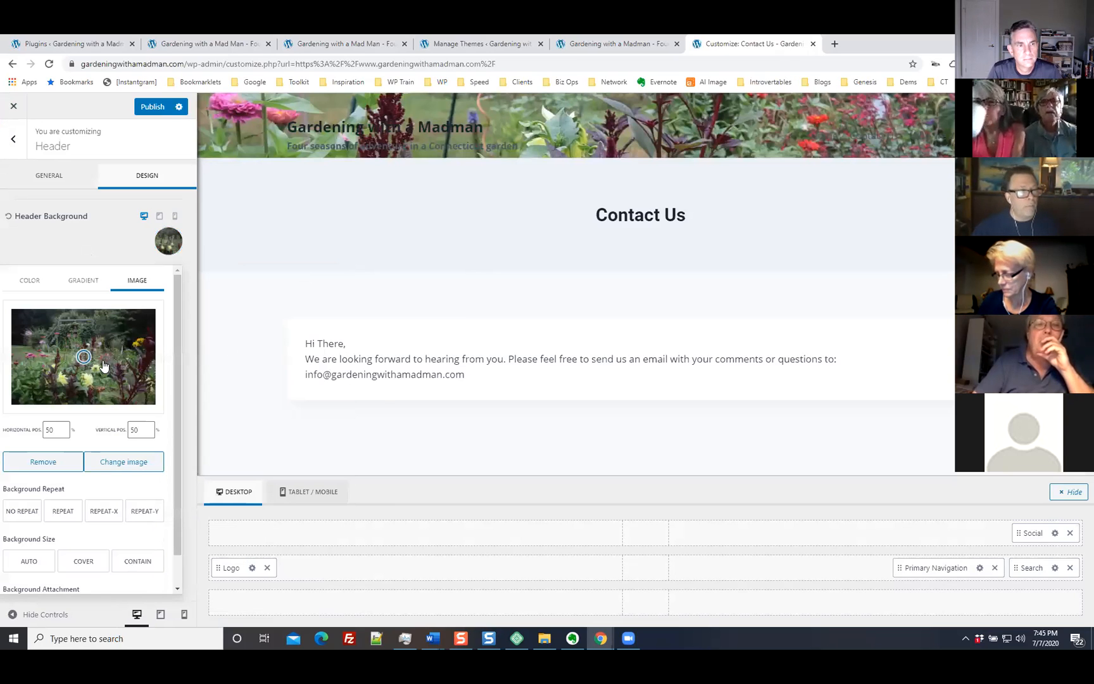
{"action": "mouse_move", "coordinate": [83, 357]}
{"action": "left_mouse_down"}
{"action": "mouse_move", "coordinate": [87, 336]}
{"action": "mouse_move", "coordinate": [64, 343]}
{"action": "mouse_move", "coordinate": [97, 329]}
{"action": "mouse_move", "coordinate": [81, 335]}
{"action": "mouse_move", "coordinate": [75, 366]}
{"action": "left_mouse_up"}
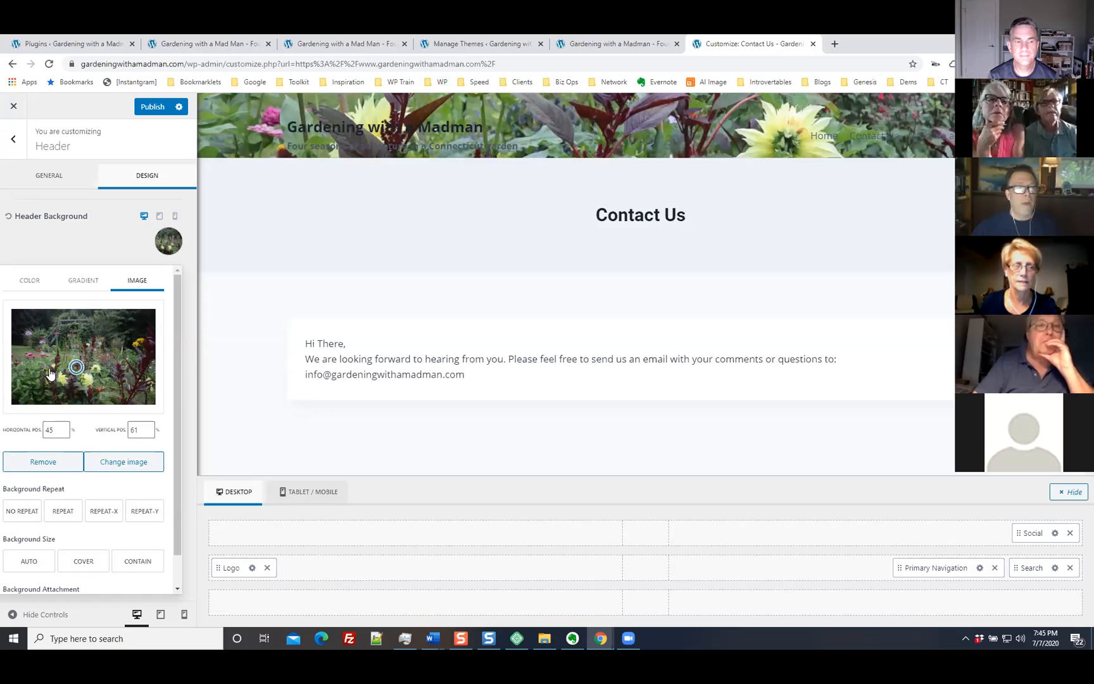
{"action": "left_click_drag", "start_coordinate": [74, 367], "coordinate": [73, 370]}
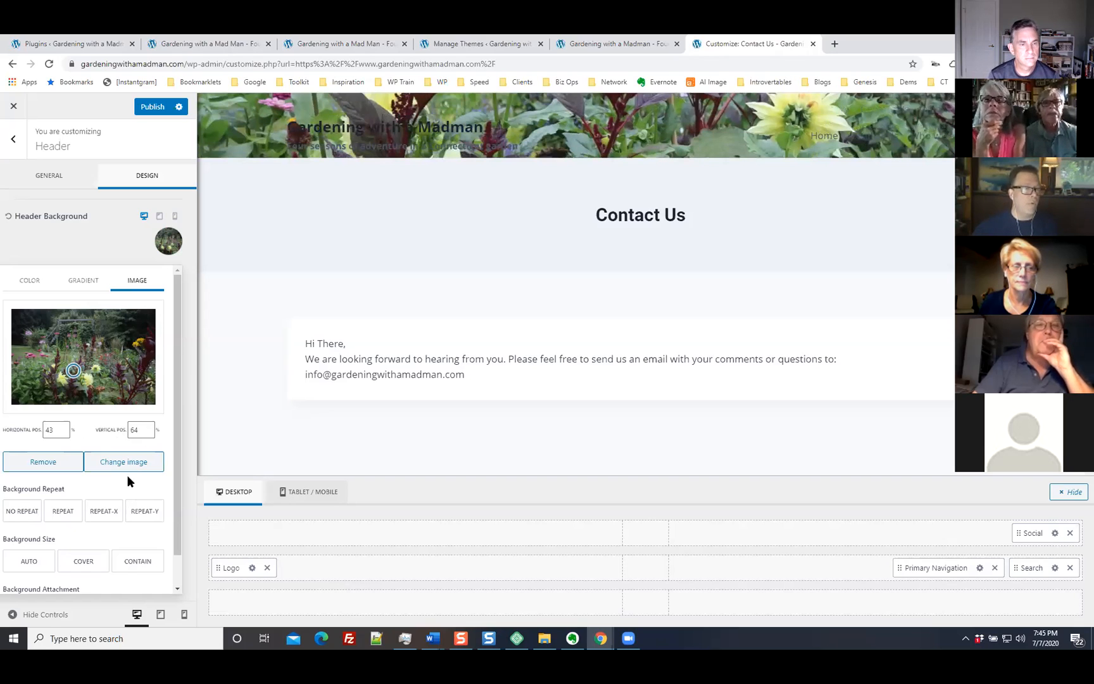
{"action": "scroll", "coordinate": [127, 476], "scroll_direction": "down", "scroll_amount": 1}
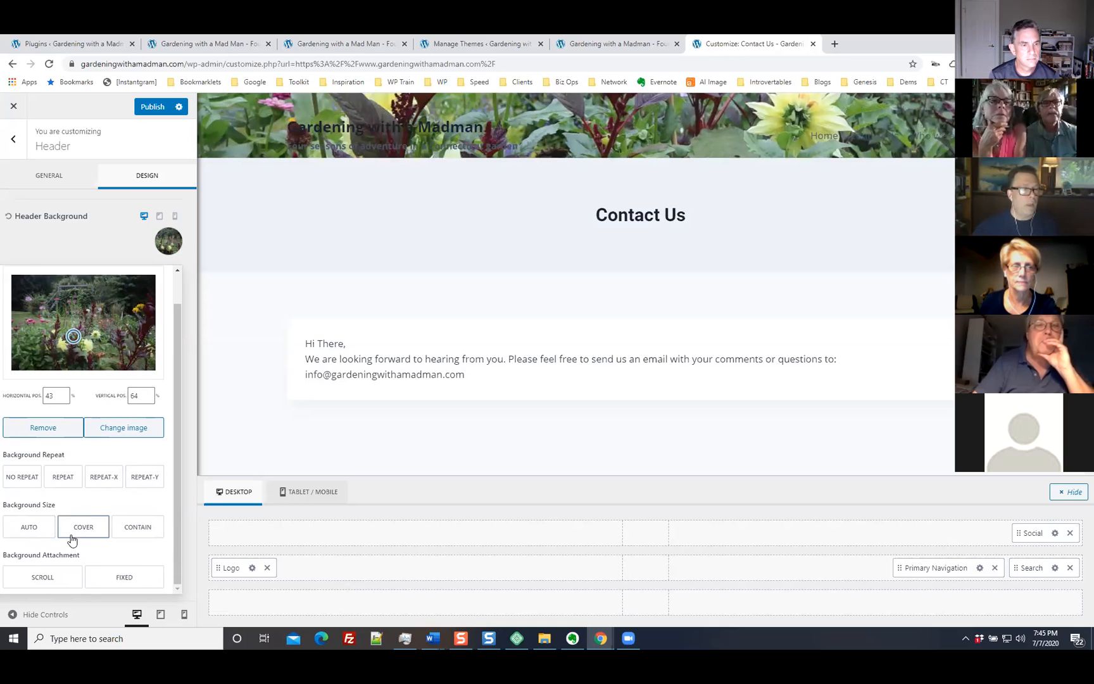
{"action": "left_click", "coordinate": [142, 536]}
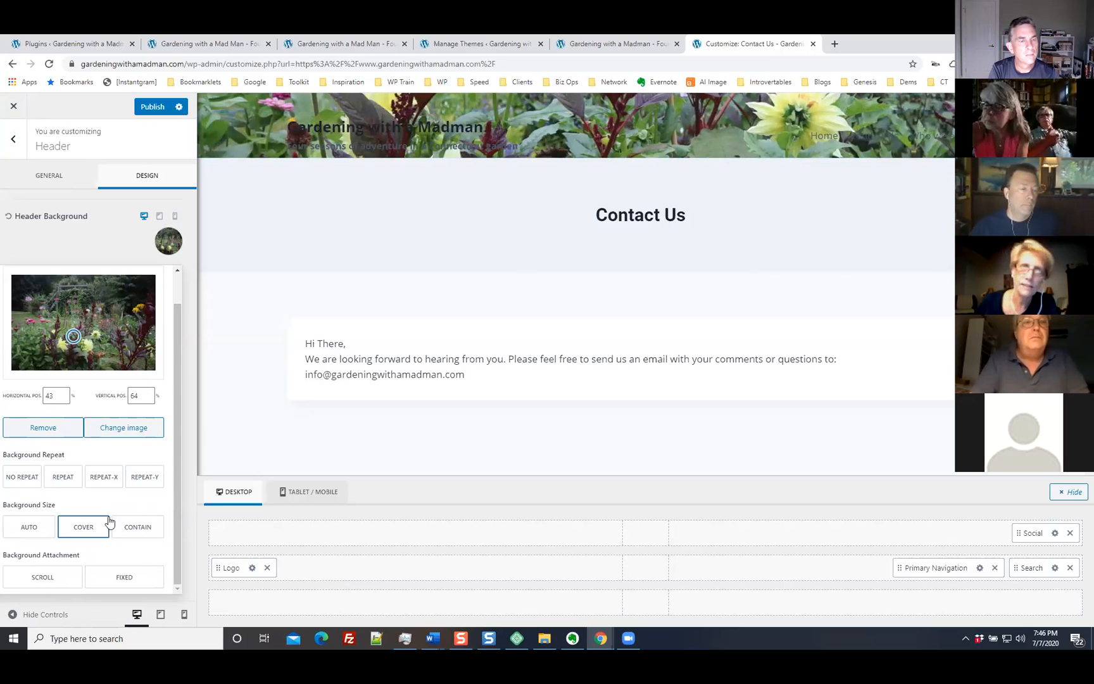
Step: Switch the header background back to a solid colour, try the palette colour F7FAFC, and apply white FFFFFF
{"action": "left_click", "coordinate": [168, 241]}
{"action": "left_click", "coordinate": [168, 241]}
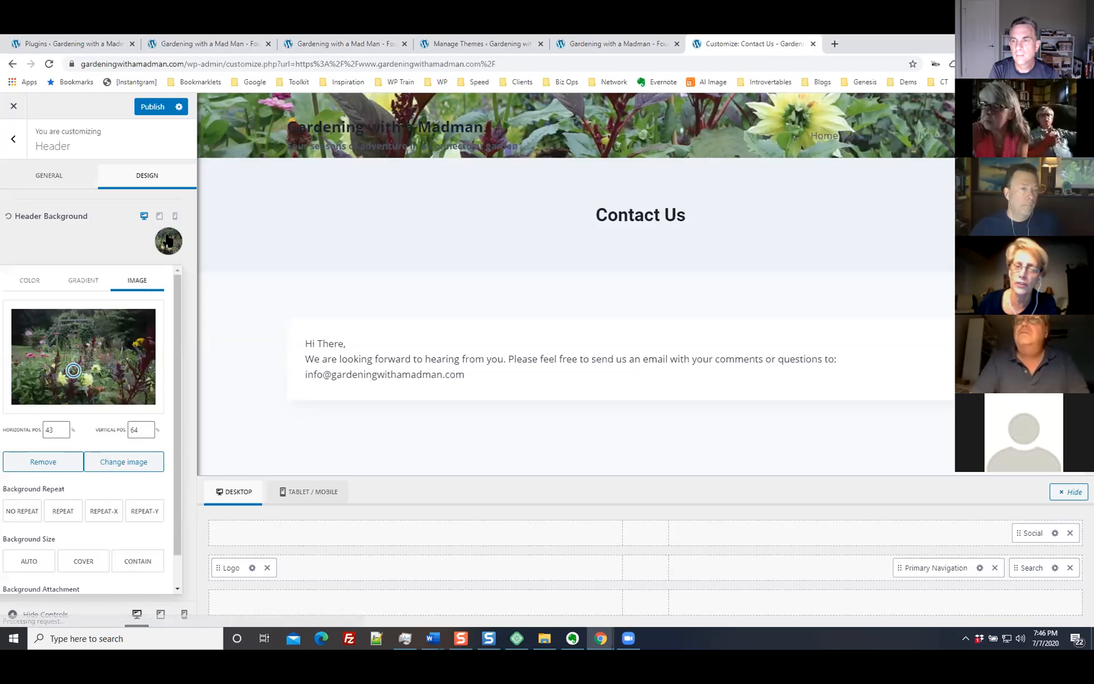
{"action": "left_click", "coordinate": [31, 280]}
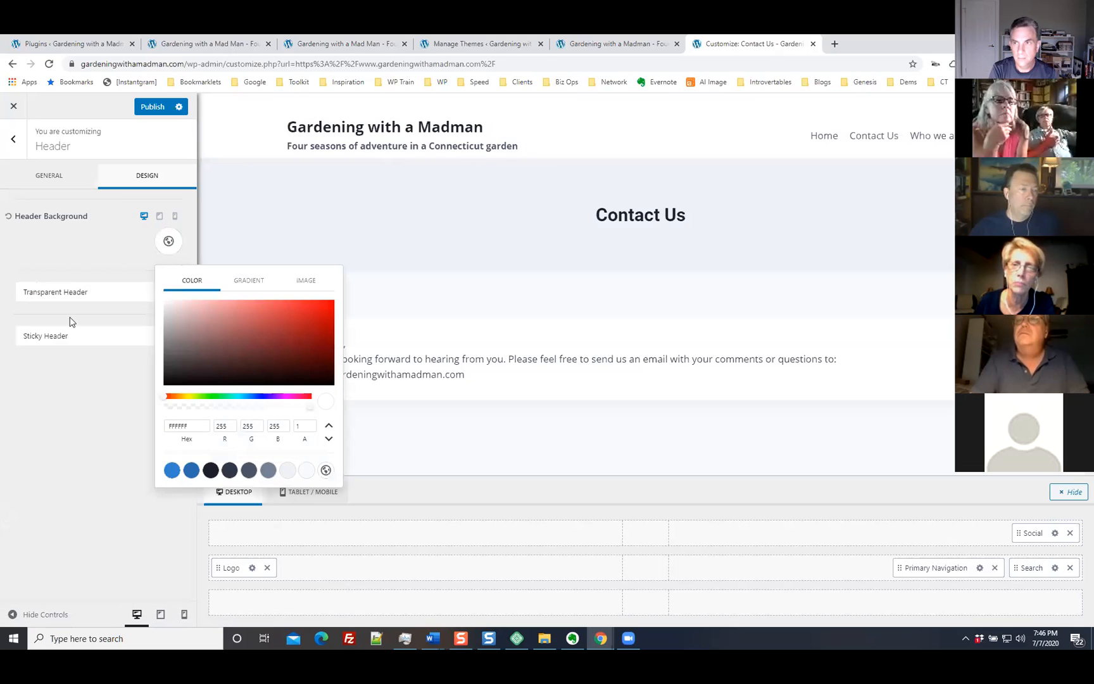
{"action": "left_click", "coordinate": [306, 470]}
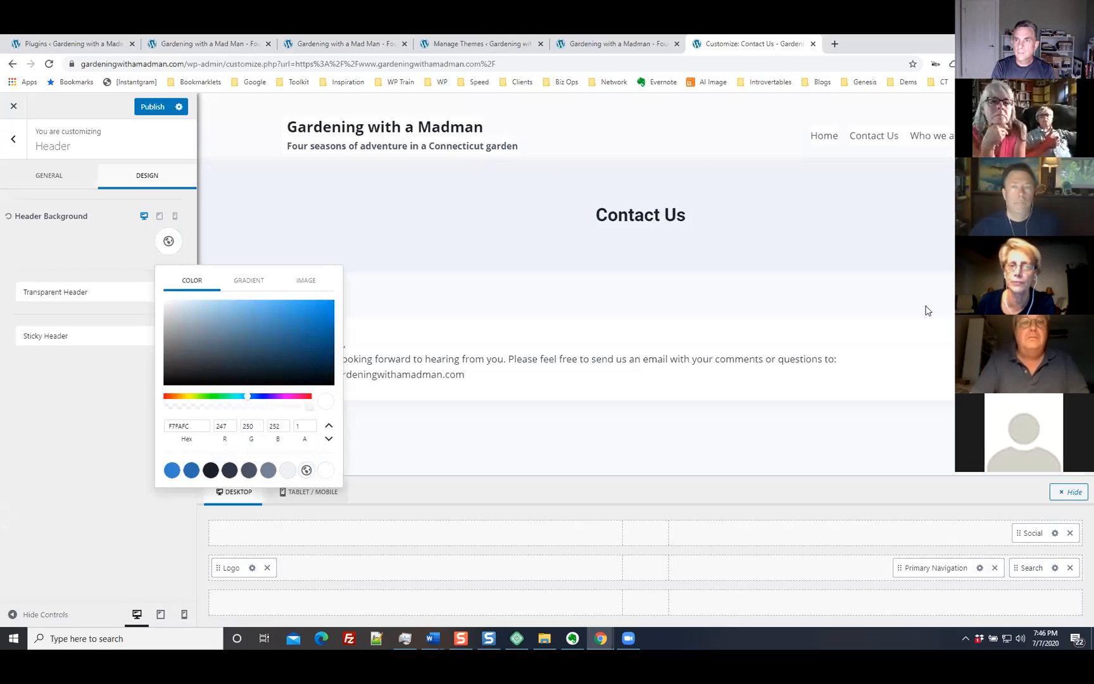
{"action": "left_click", "coordinate": [325, 470]}
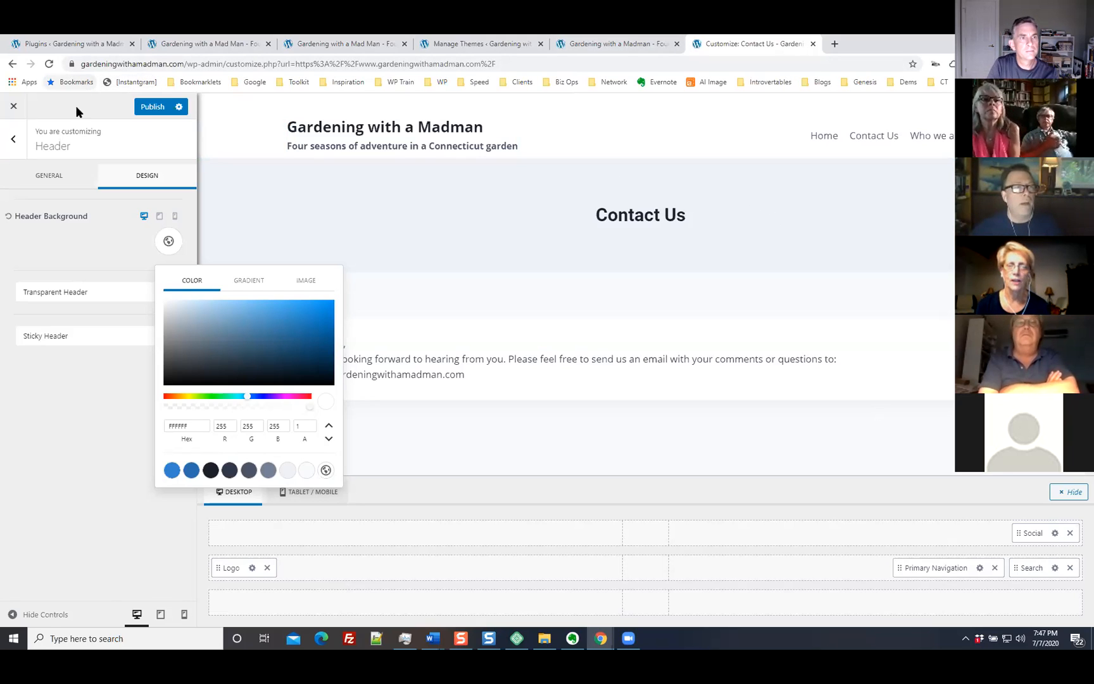
Step: Return to the main customizer options and publish the header changes
{"action": "left_click", "coordinate": [16, 142]}
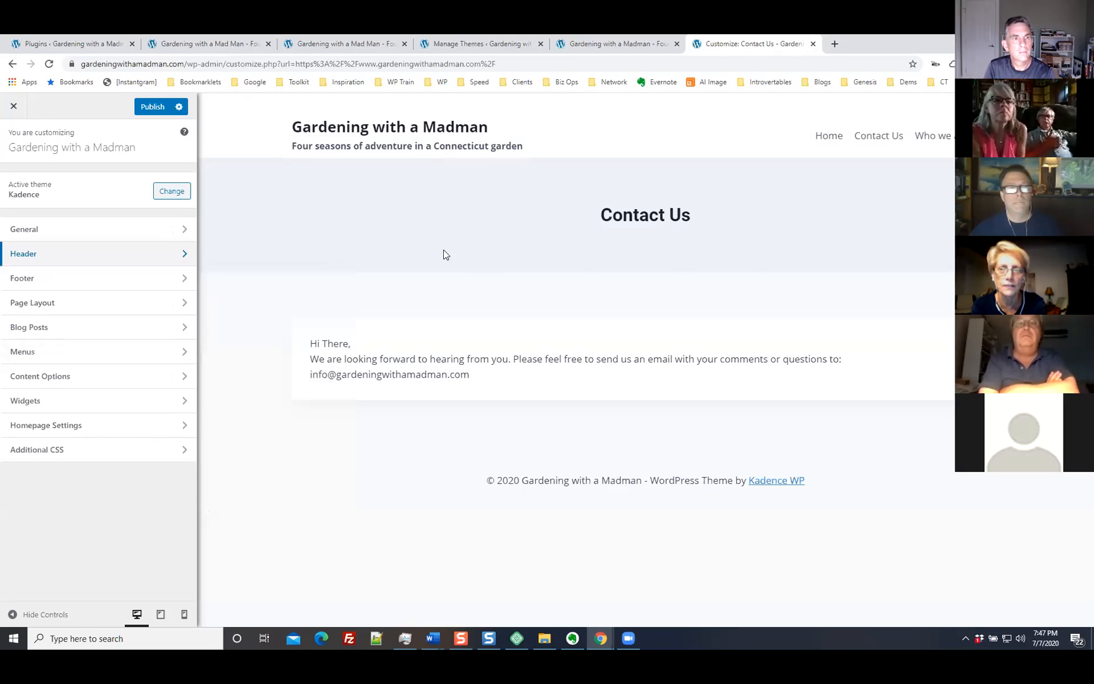
{"action": "left_click", "coordinate": [153, 109]}
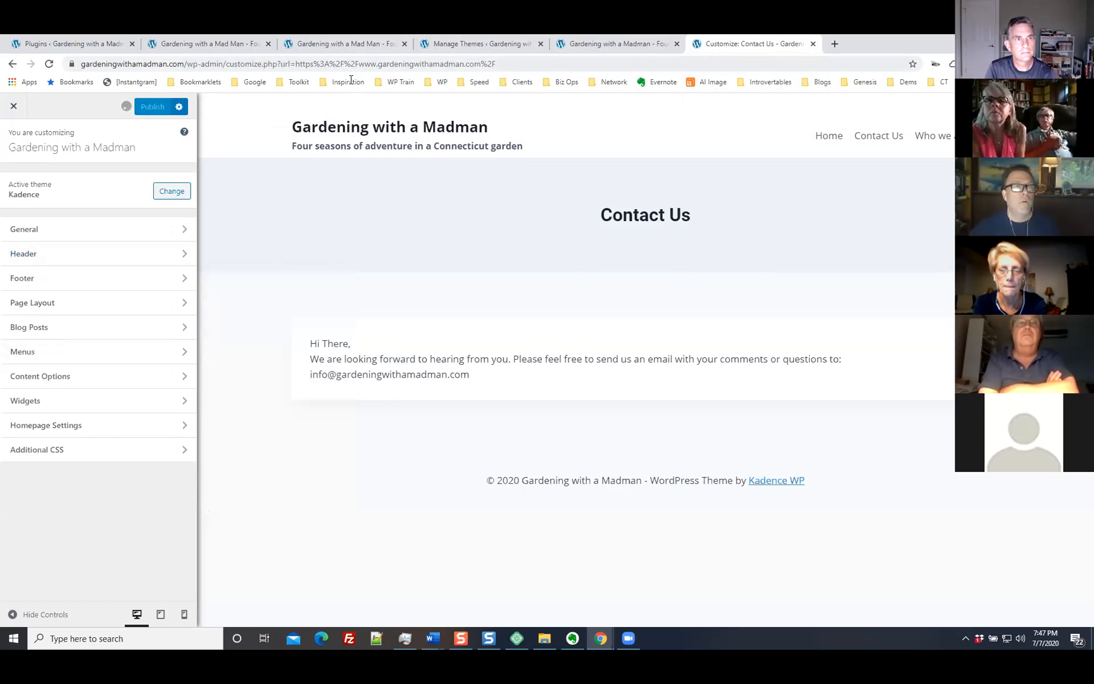
Step: Open the Posts list of the live site and look through its first page of entries
{"action": "left_click", "coordinate": [48, 46]}
{"action": "scroll", "coordinate": [327, 280], "scroll_direction": "down", "scroll_amount": 7}
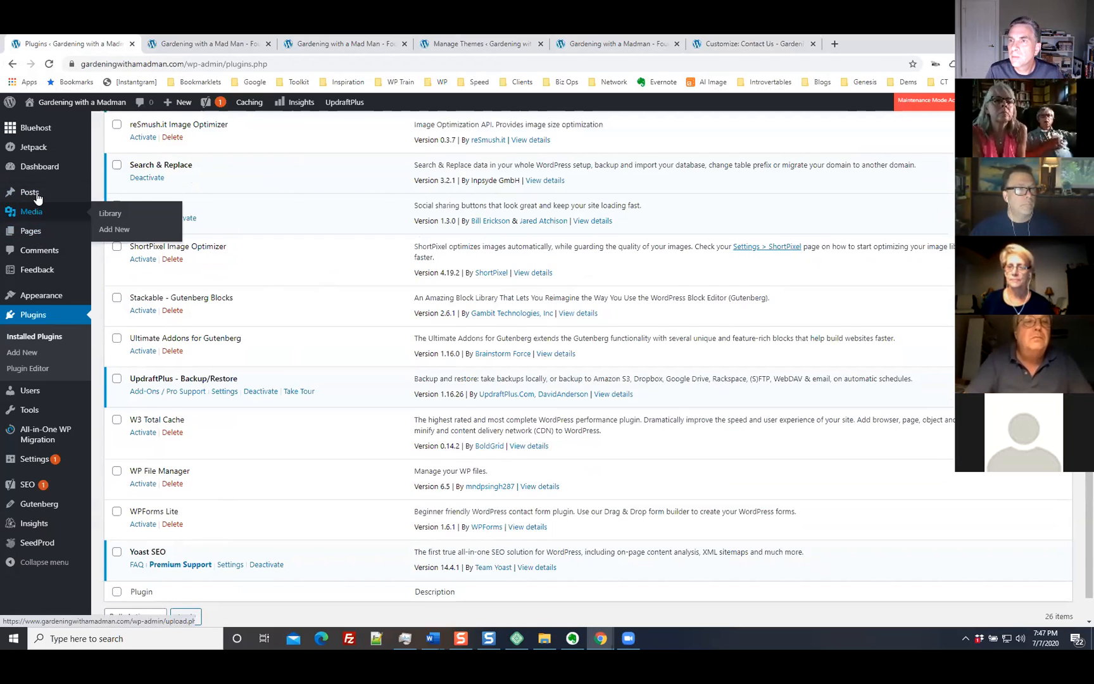
{"action": "left_click", "coordinate": [109, 193]}
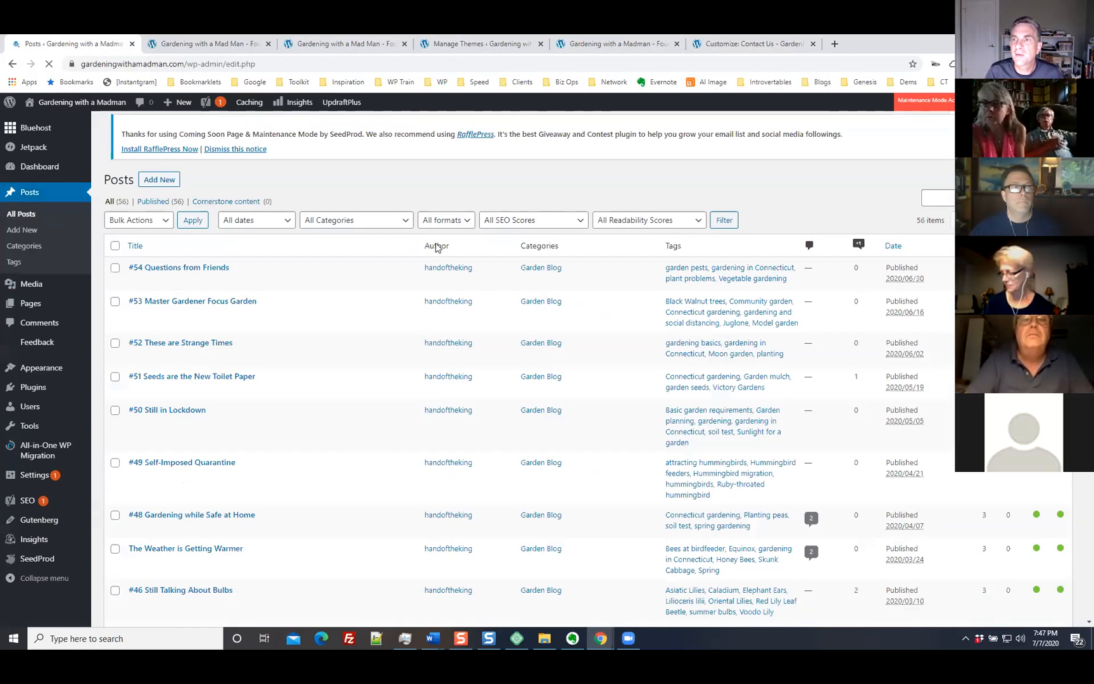
{"action": "scroll", "coordinate": [621, 339], "scroll_direction": "down", "scroll_amount": 5}
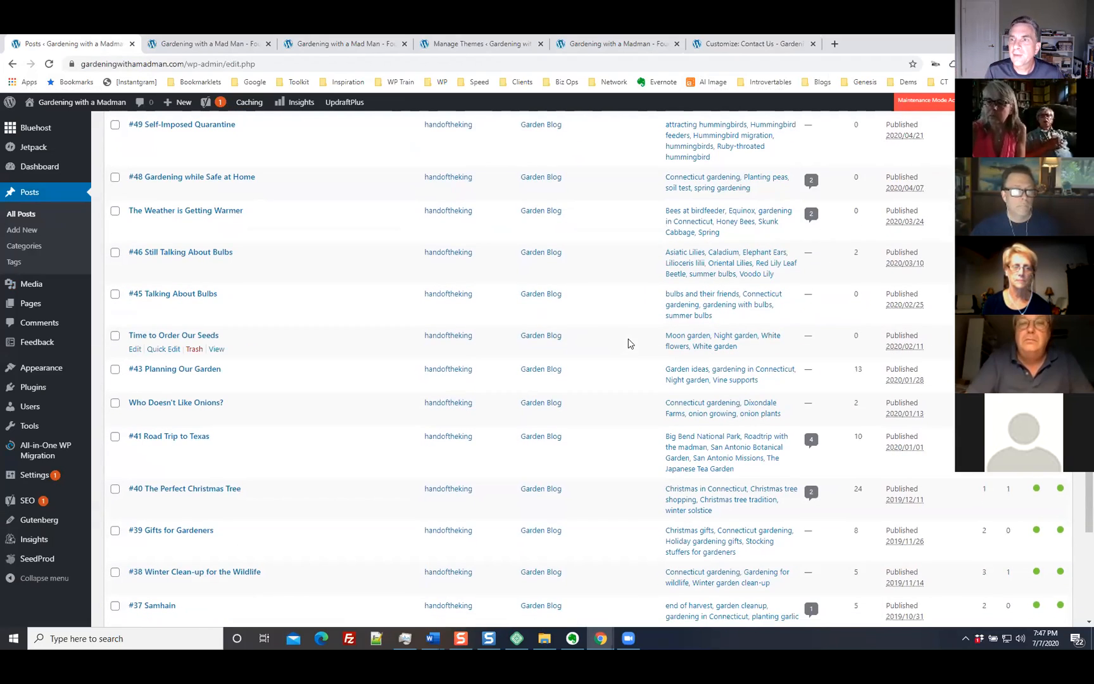
{"action": "scroll", "coordinate": [628, 344], "scroll_direction": "up", "scroll_amount": 5}
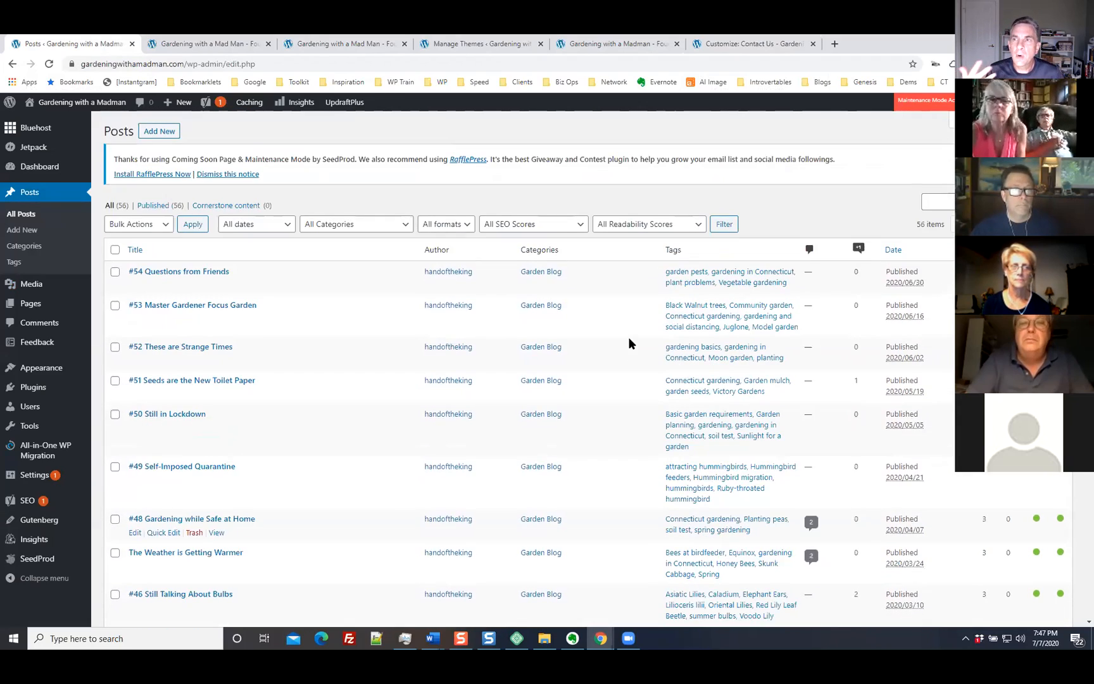
{"action": "scroll", "coordinate": [628, 344], "scroll_direction": "down", "scroll_amount": 8}
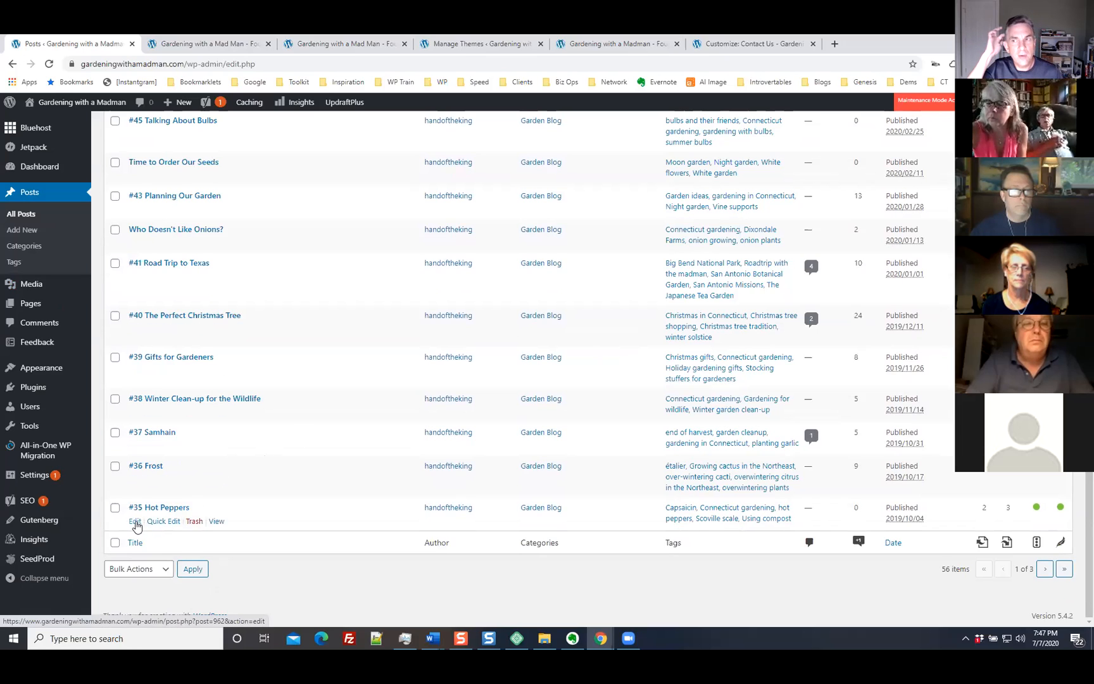
Step: Open the post "#35 Hot Peppers" in the editor and highlight the word "Peppers" in its title
{"action": "left_click", "coordinate": [135, 523]}
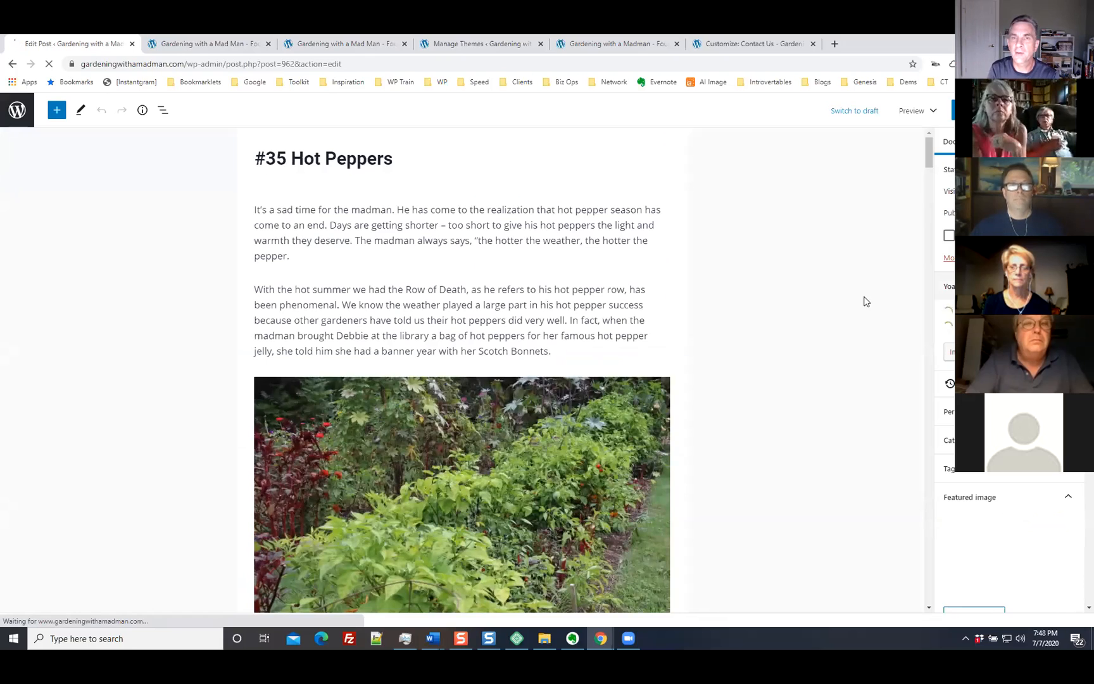
{"action": "left_click_drag", "start_coordinate": [418, 163], "coordinate": [327, 163]}
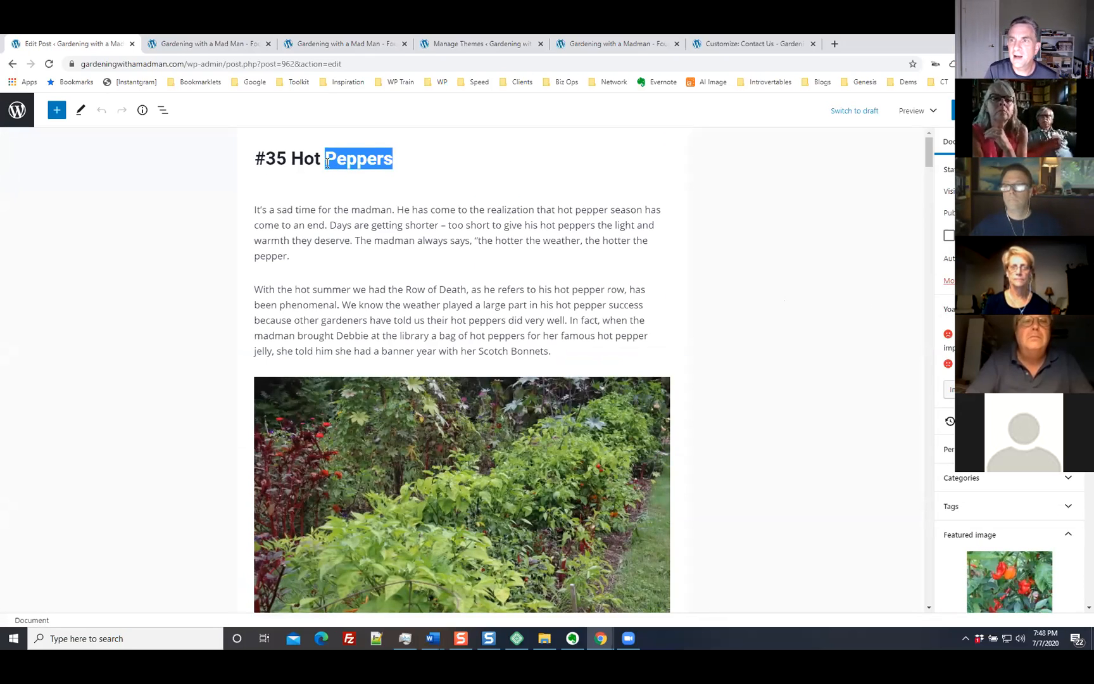
{"action": "right_click", "coordinate": [370, 167]}
{"action": "left_click", "coordinate": [777, 186]}
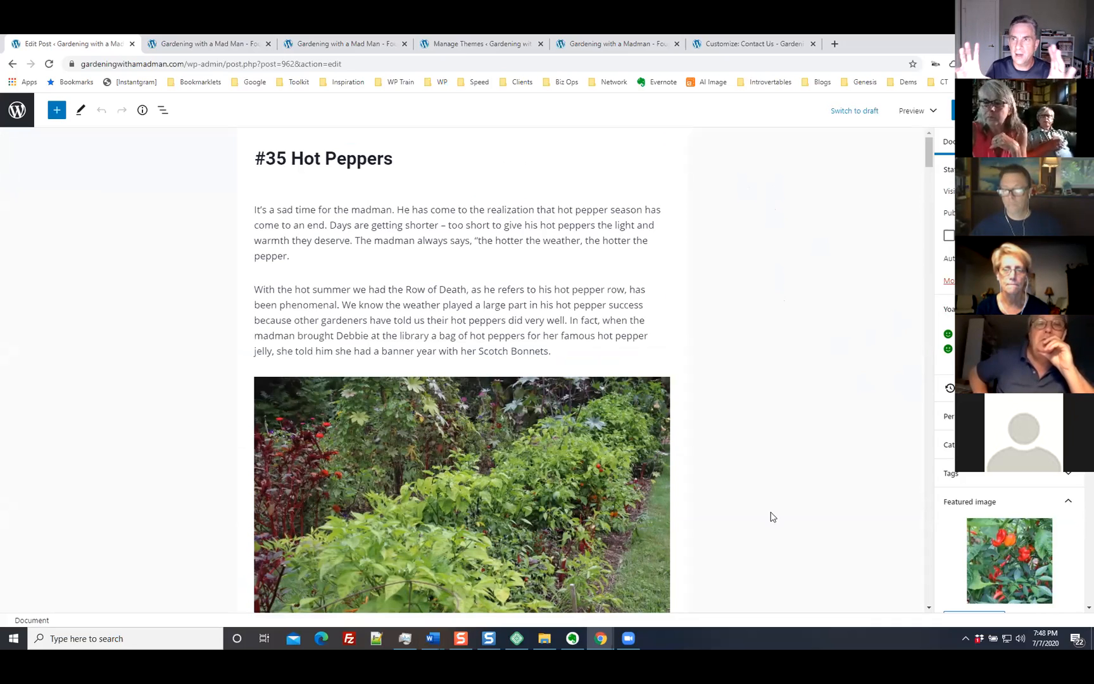
Step: Switch to Local and open the front end of the Gardening site in a browser
{"action": "mouse_move", "coordinate": [599, 639]}
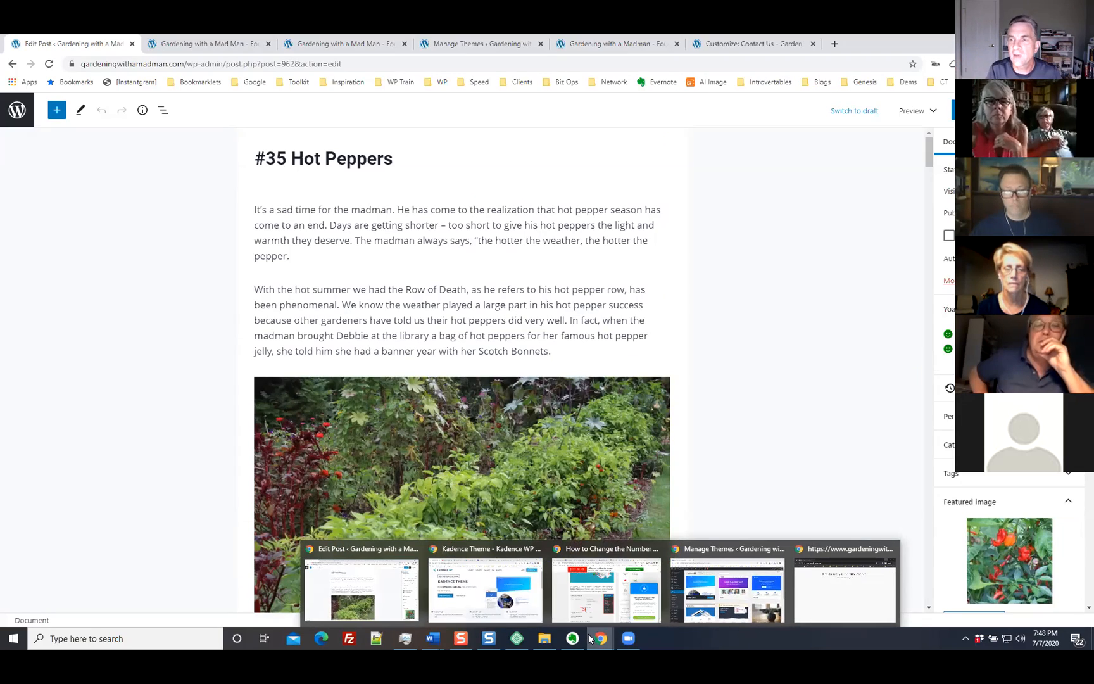
{"action": "mouse_move", "coordinate": [687, 598]}
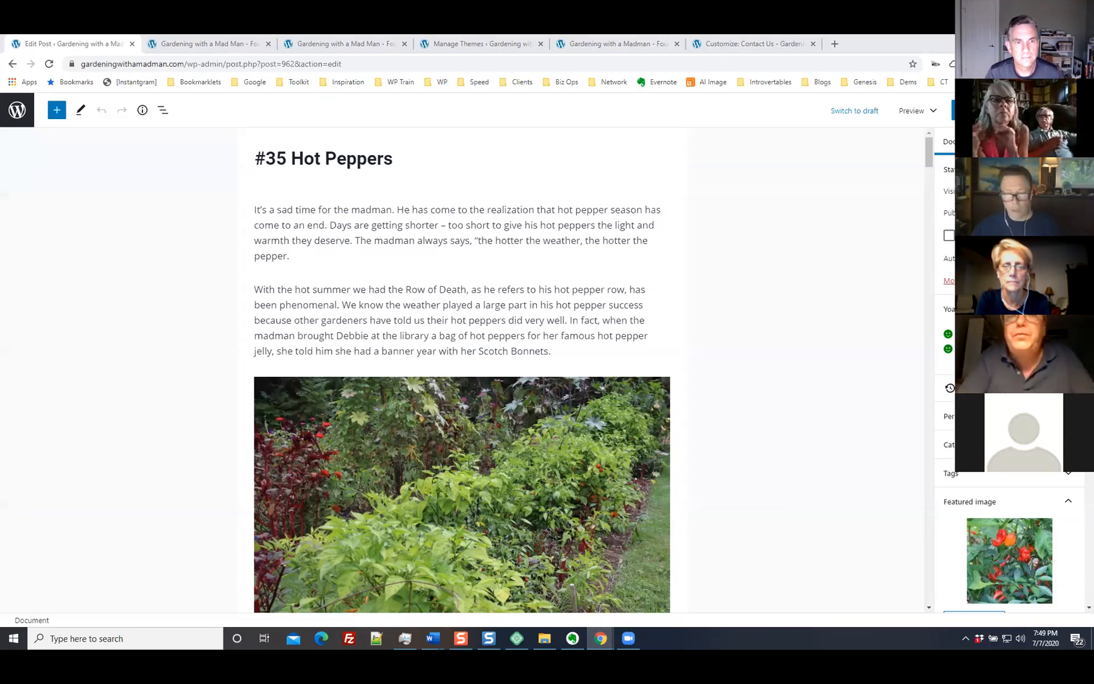
{"action": "left_click", "coordinate": [517, 639]}
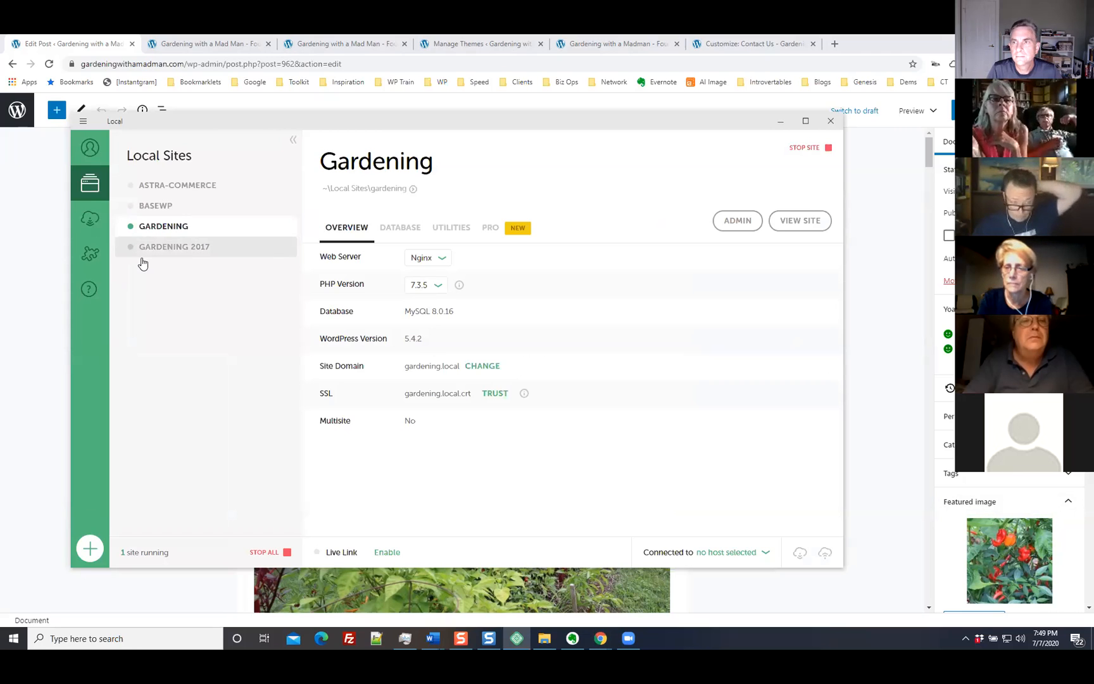
{"action": "left_click", "coordinate": [794, 225]}
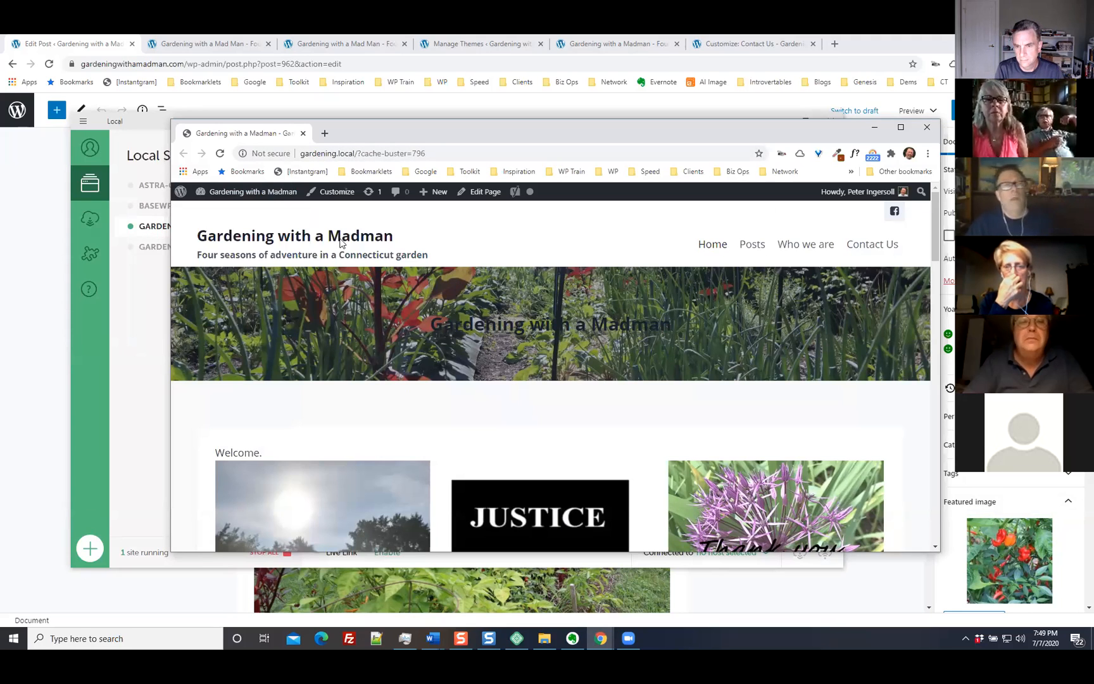
Step: Go to the local site's dashboard, list all its pages and maximize the browser window
{"action": "mouse_move", "coordinate": [252, 196]}
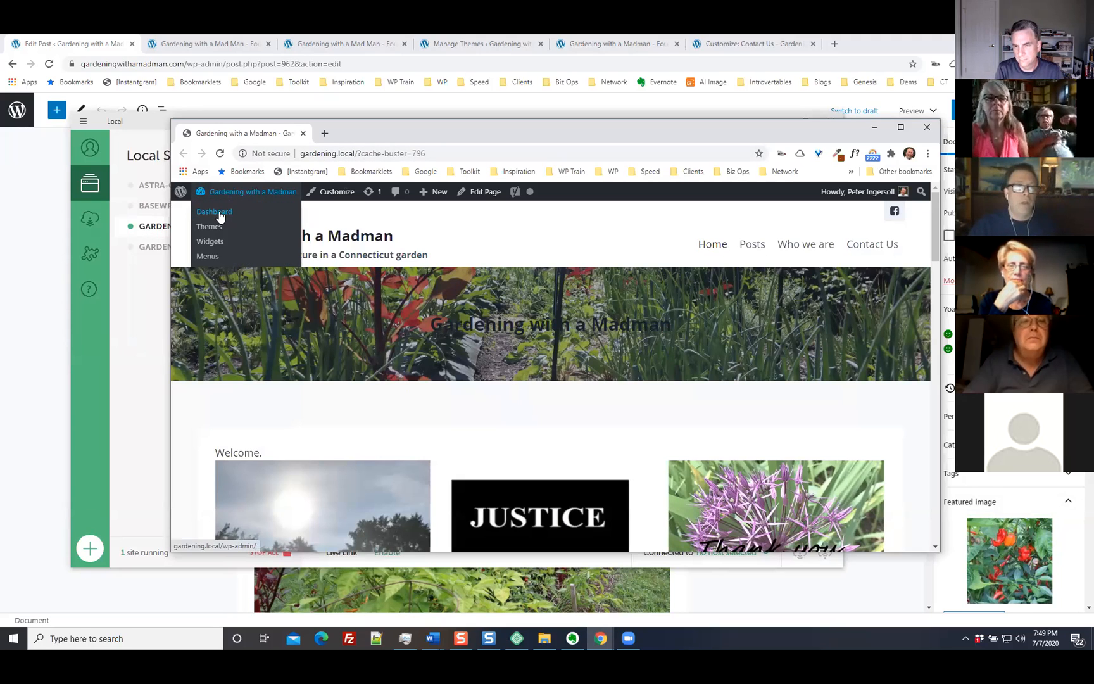
{"action": "left_click", "coordinate": [219, 214]}
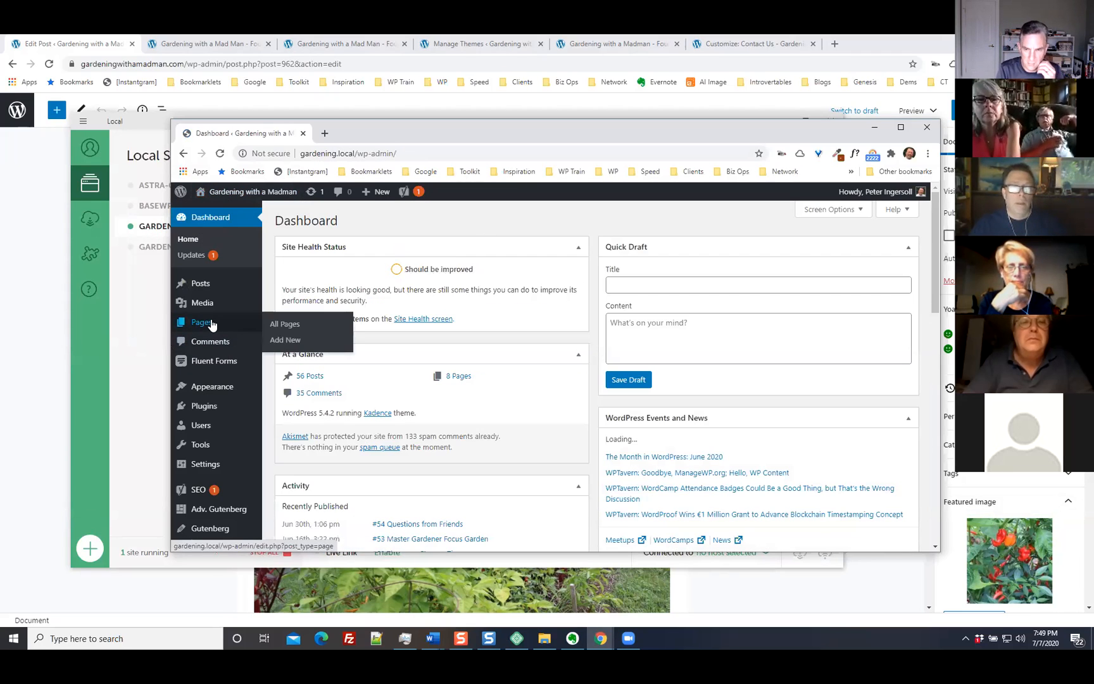
{"action": "left_click", "coordinate": [212, 325]}
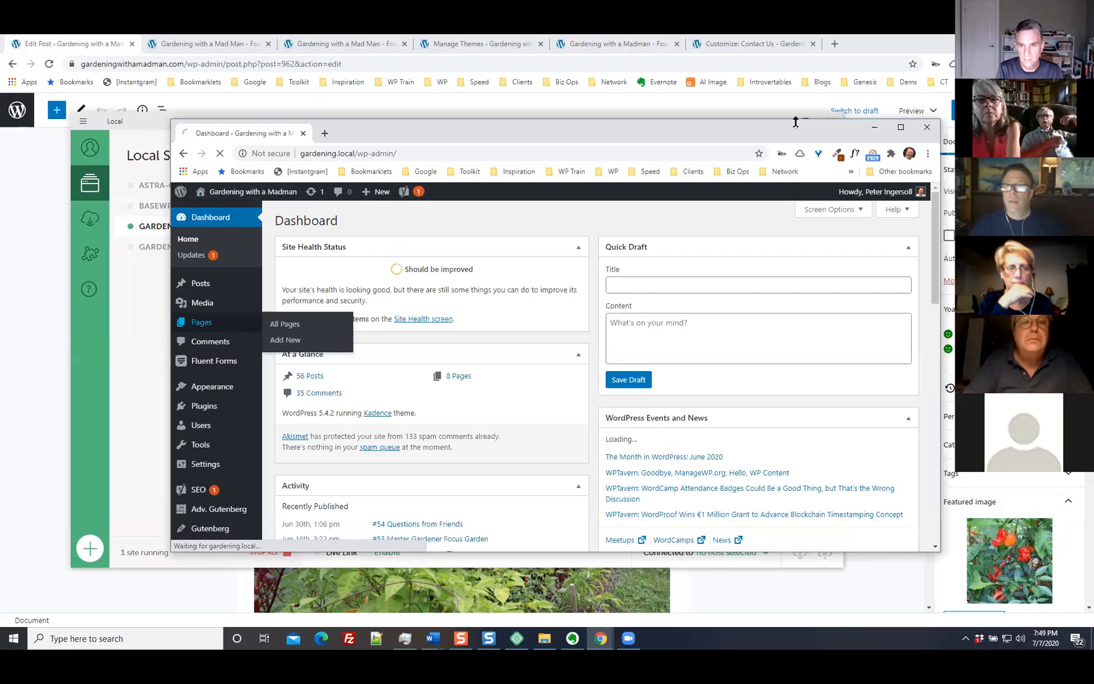
{"action": "left_click", "coordinate": [901, 126]}
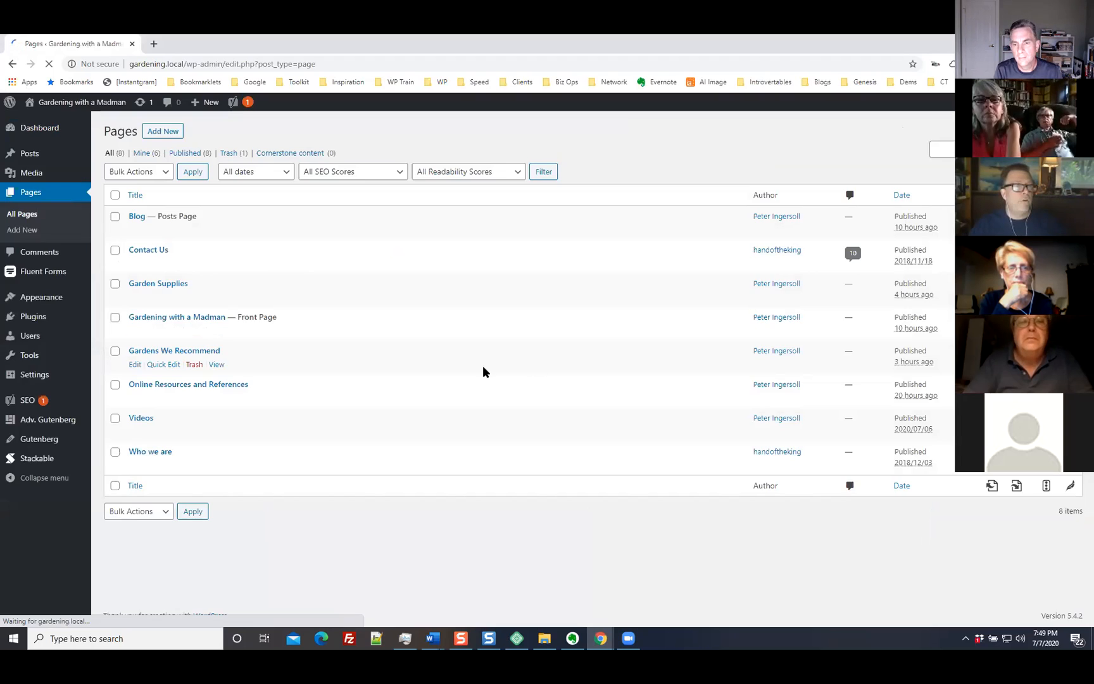
{"action": "mouse_move", "coordinate": [37, 329]}
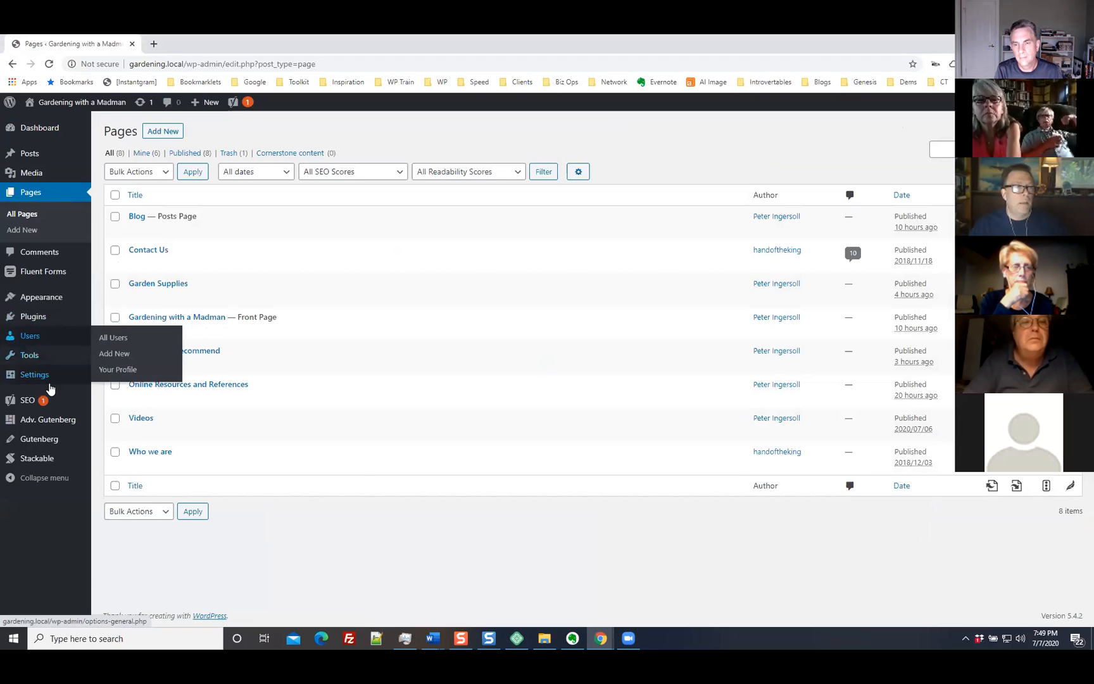
{"action": "mouse_move", "coordinate": [30, 360]}
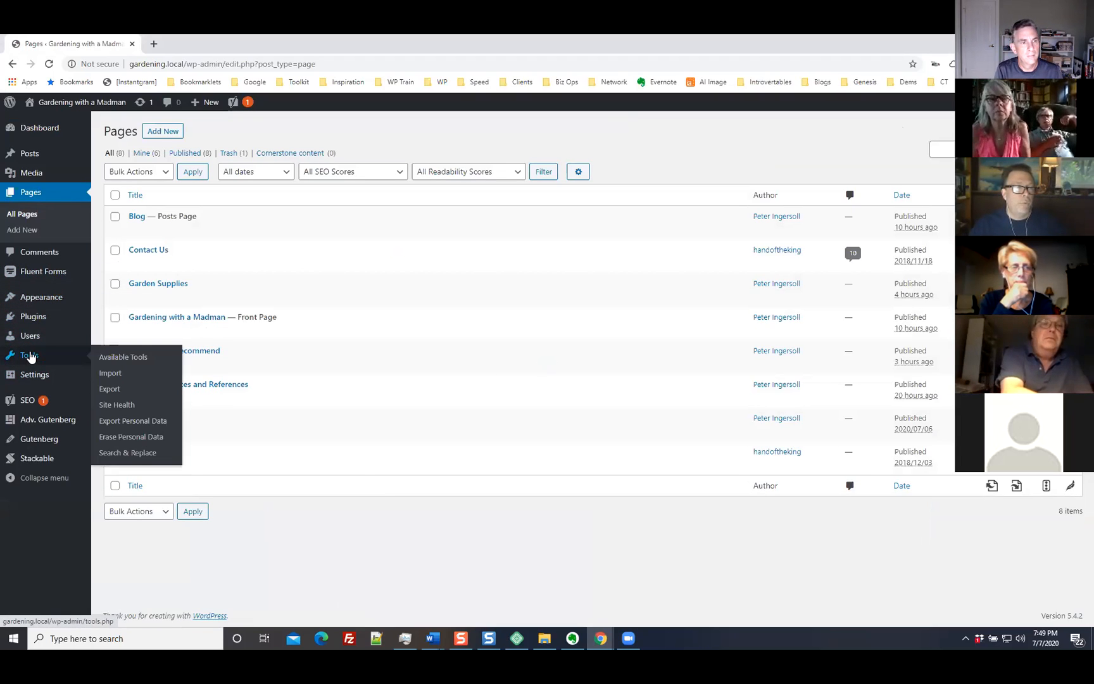
{"action": "left_click", "coordinate": [24, 216]}
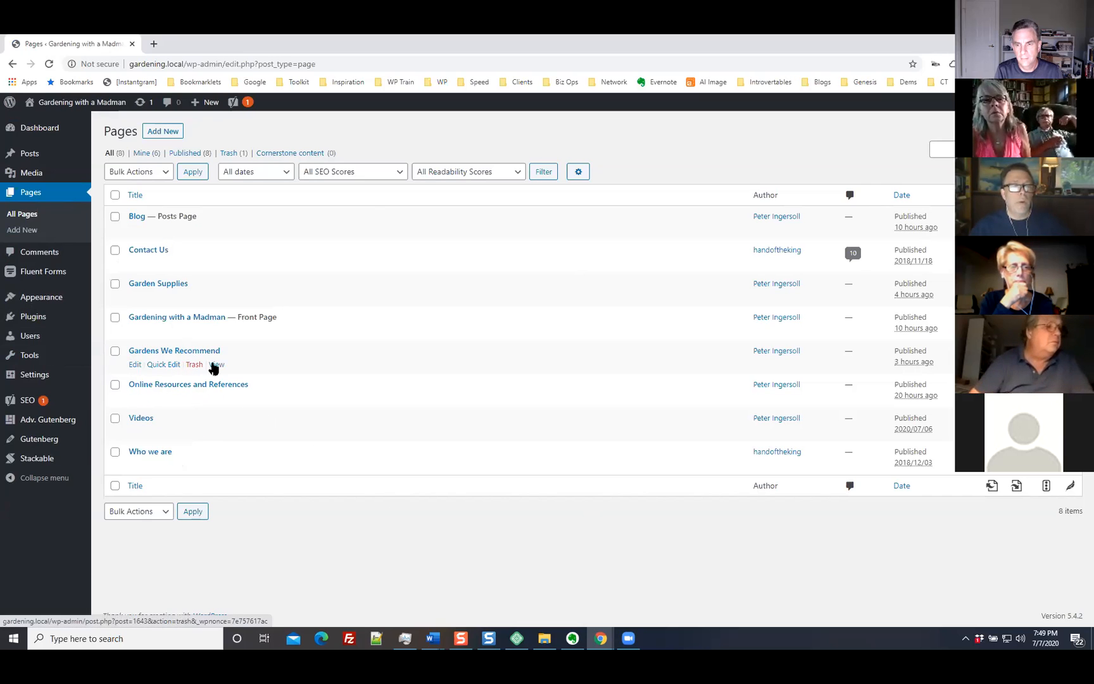
Step: View the Gardens We Recommend page, read through its garden entries and sidebar, and return to the Pages list
{"action": "left_click", "coordinate": [216, 365]}
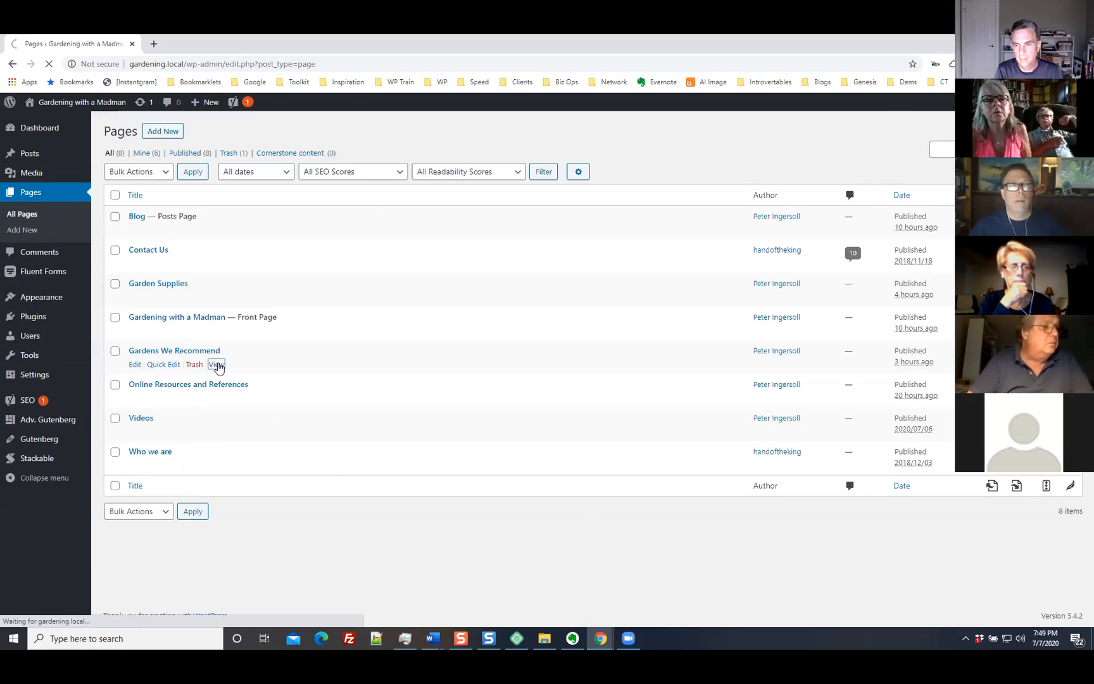
{"action": "scroll", "coordinate": [934, 427], "scroll_direction": "down", "scroll_amount": 2}
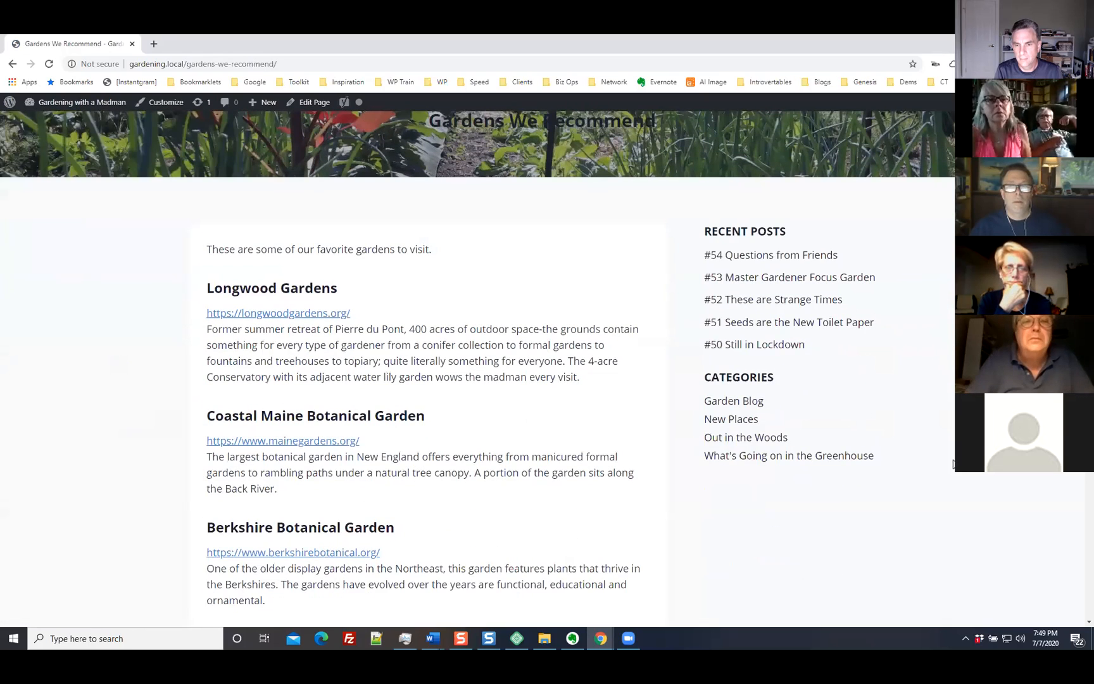
{"action": "scroll", "coordinate": [976, 497], "scroll_direction": "down", "scroll_amount": 2}
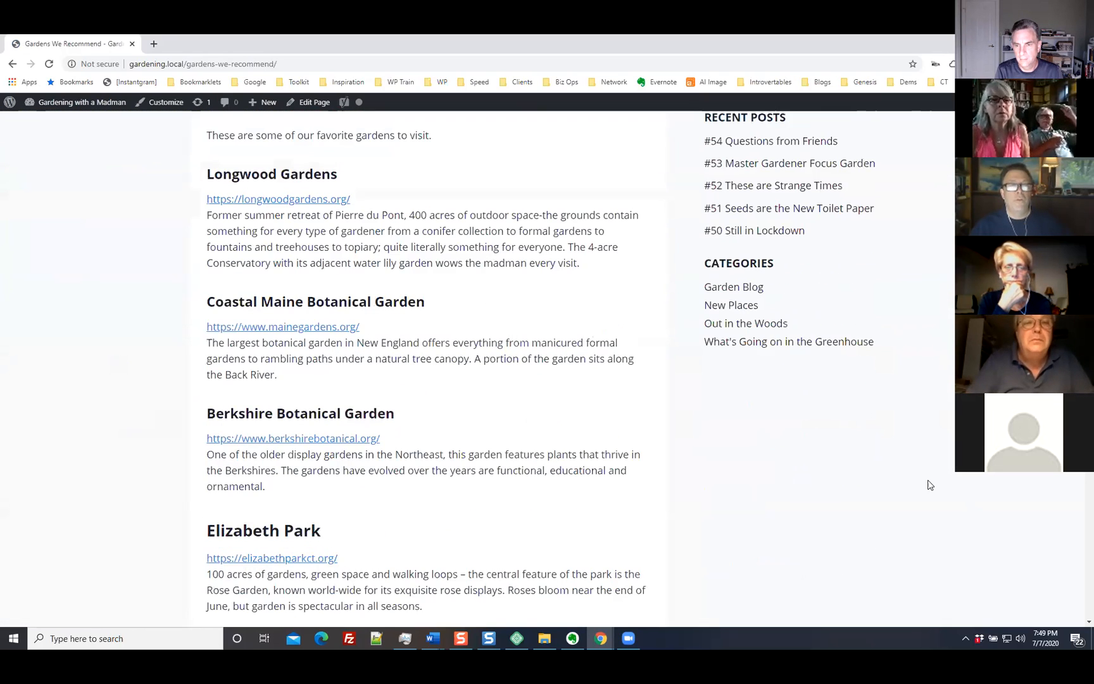
{"action": "scroll", "coordinate": [925, 480], "scroll_direction": "down", "scroll_amount": 2}
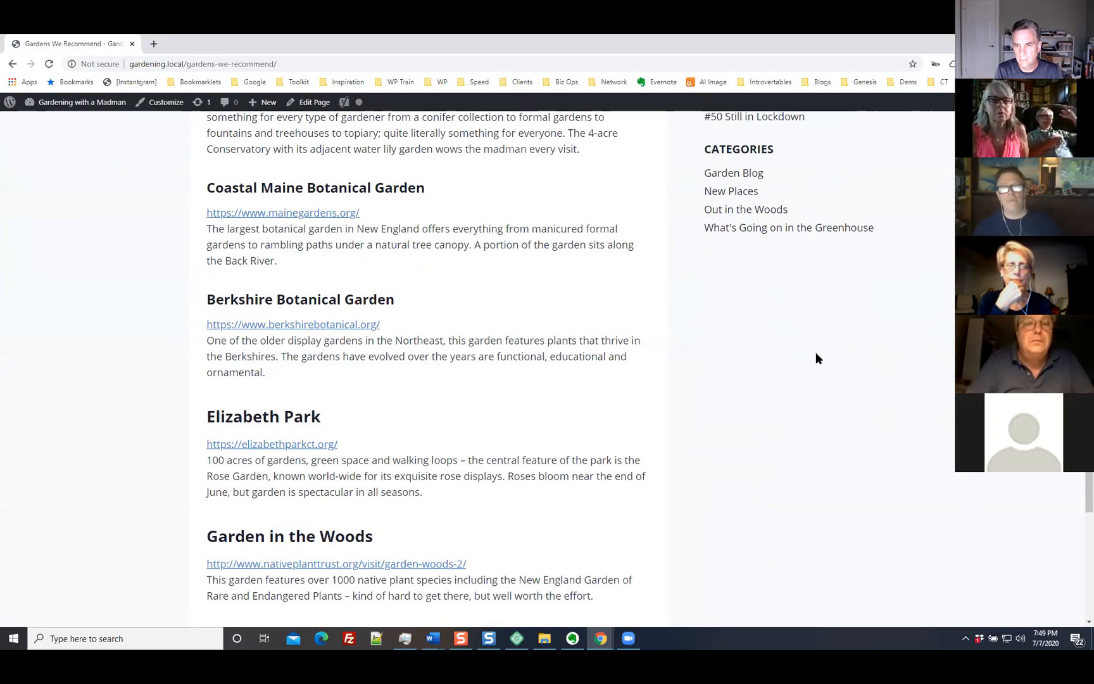
{"action": "scroll", "coordinate": [508, 398], "scroll_direction": "up", "scroll_amount": 4}
{"action": "left_click", "coordinate": [13, 64]}
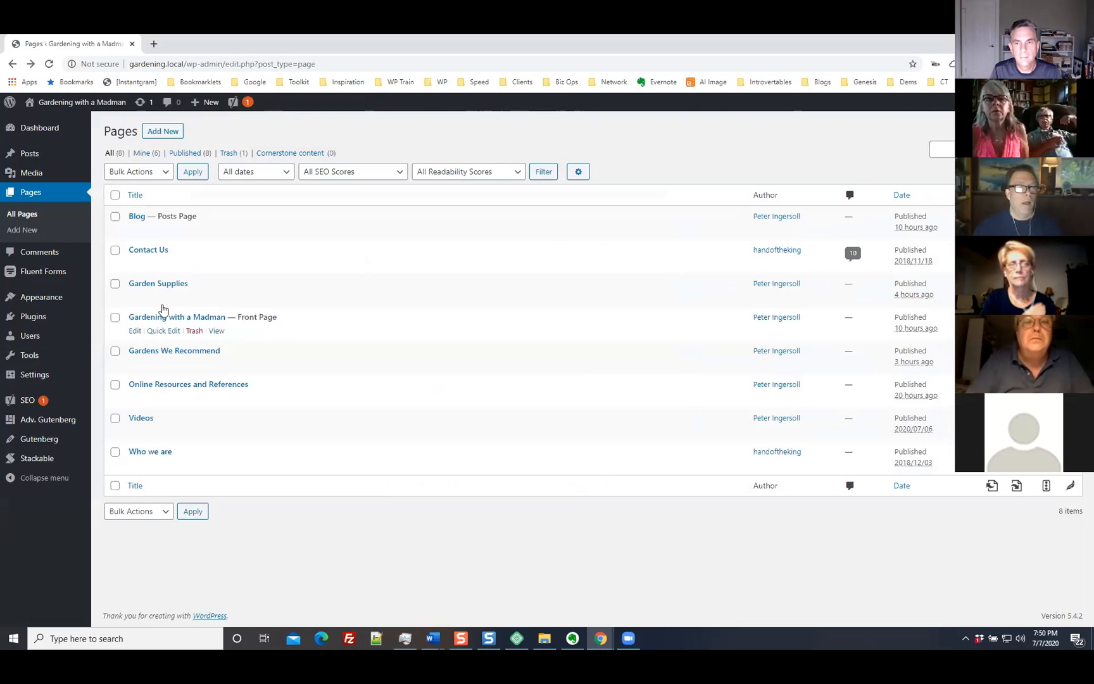
Step: Open the Videos page in the editor, dismiss the autosave notice and preview the page in a new tab
{"action": "left_click", "coordinate": [137, 419]}
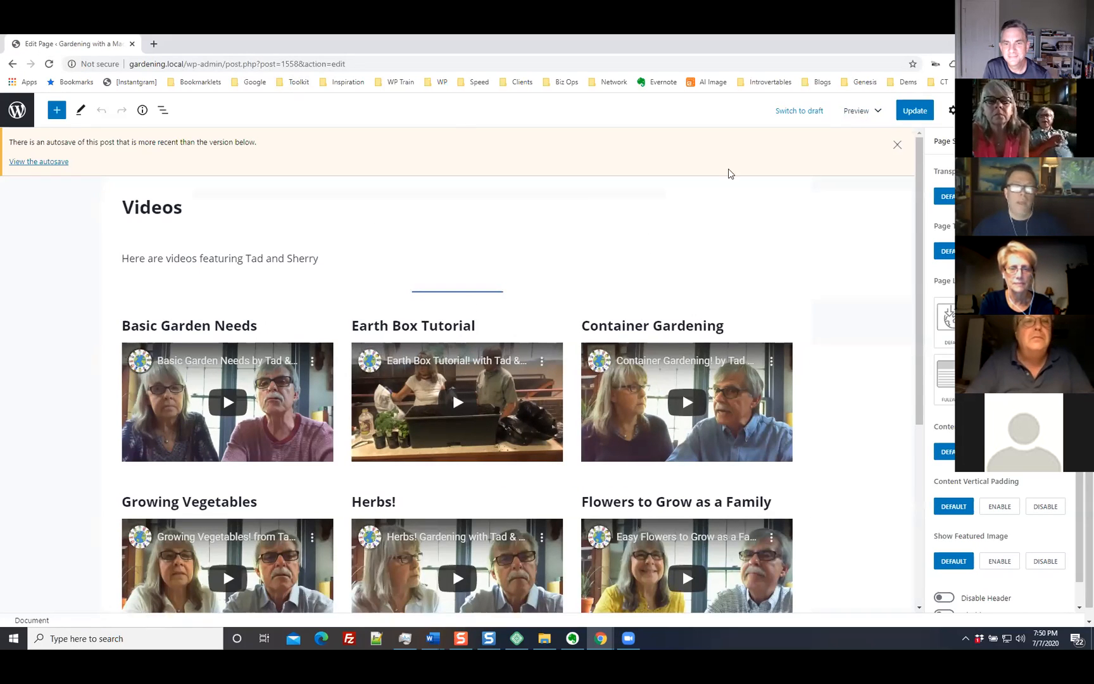
{"action": "left_click", "coordinate": [897, 145]}
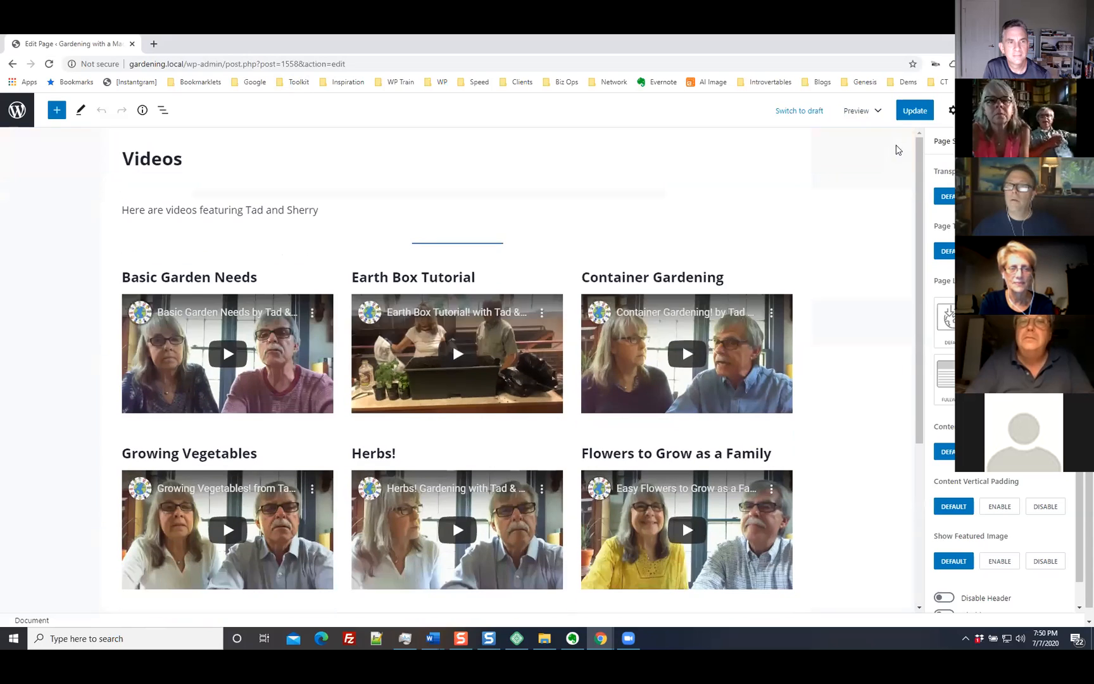
{"action": "left_click", "coordinate": [860, 118]}
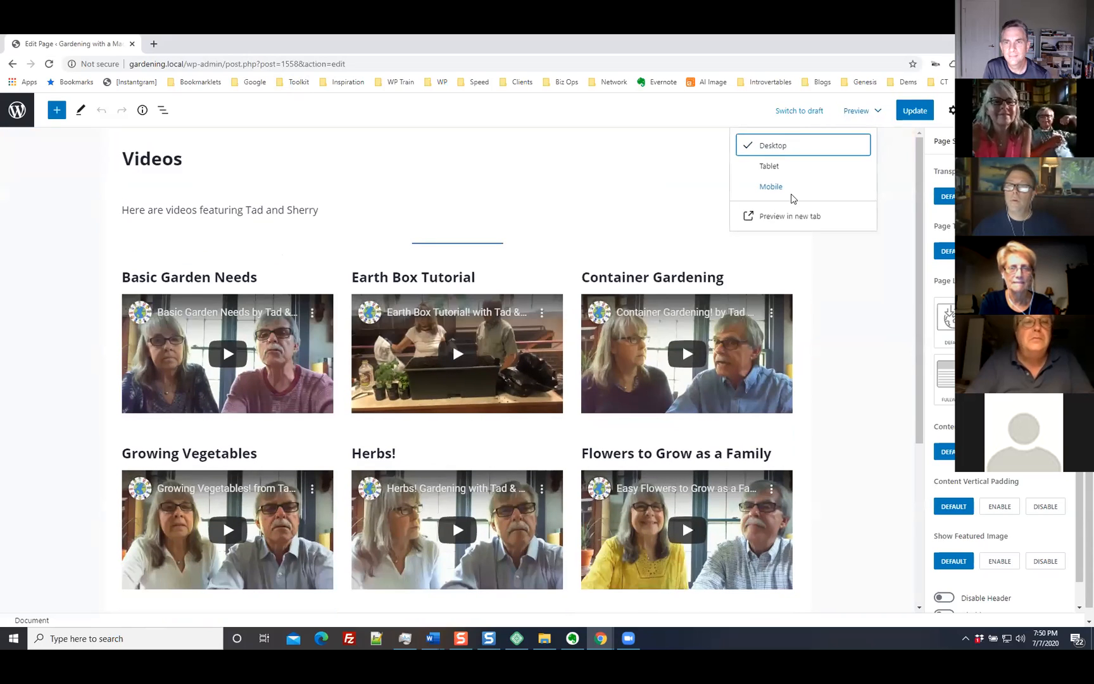
{"action": "left_click", "coordinate": [788, 214]}
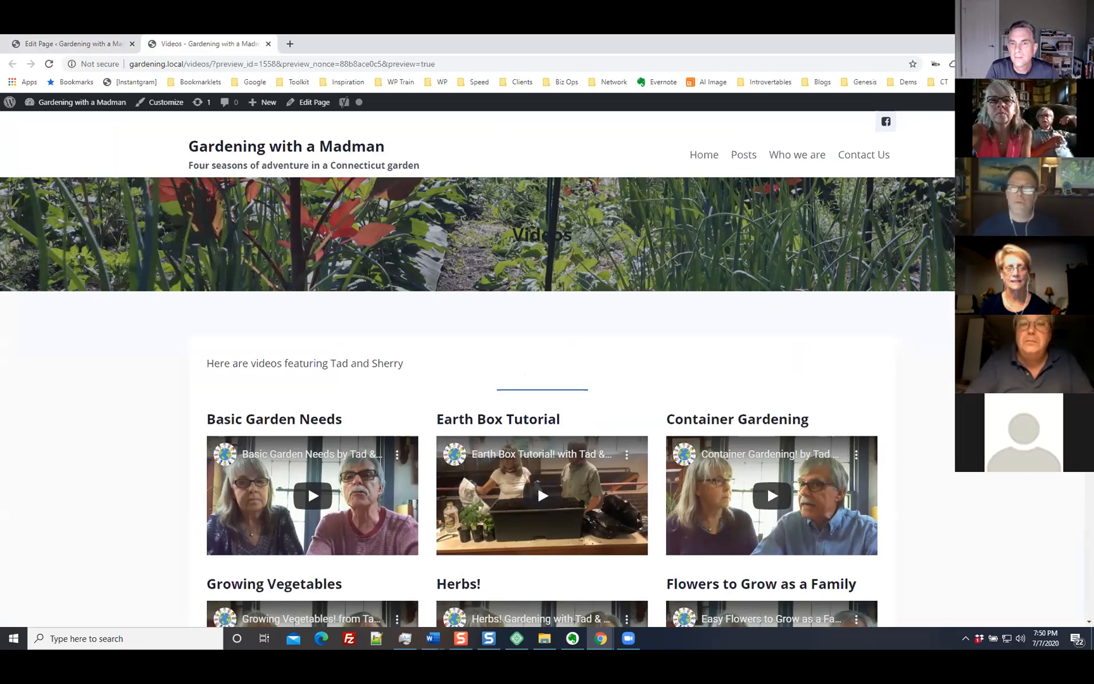
Step: Test the Basic Garden Needs video in the preview by playing and pausing it, and reopen the Videos page for editing
{"action": "scroll", "coordinate": [918, 359], "scroll_direction": "down", "scroll_amount": 4}
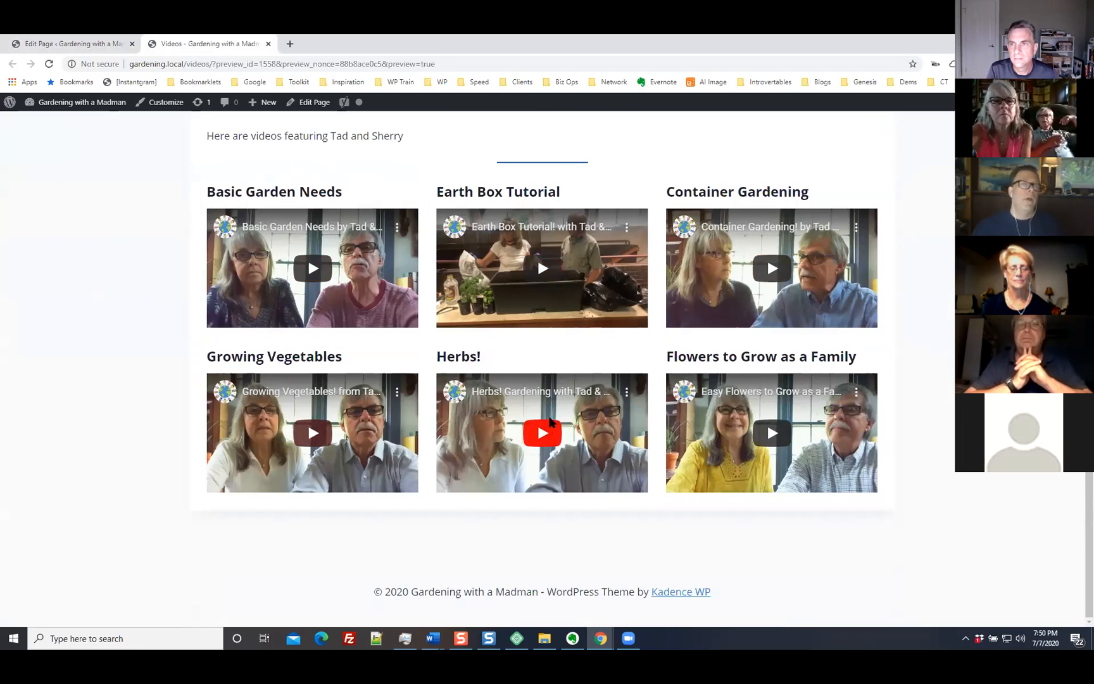
{"action": "left_click", "coordinate": [342, 244]}
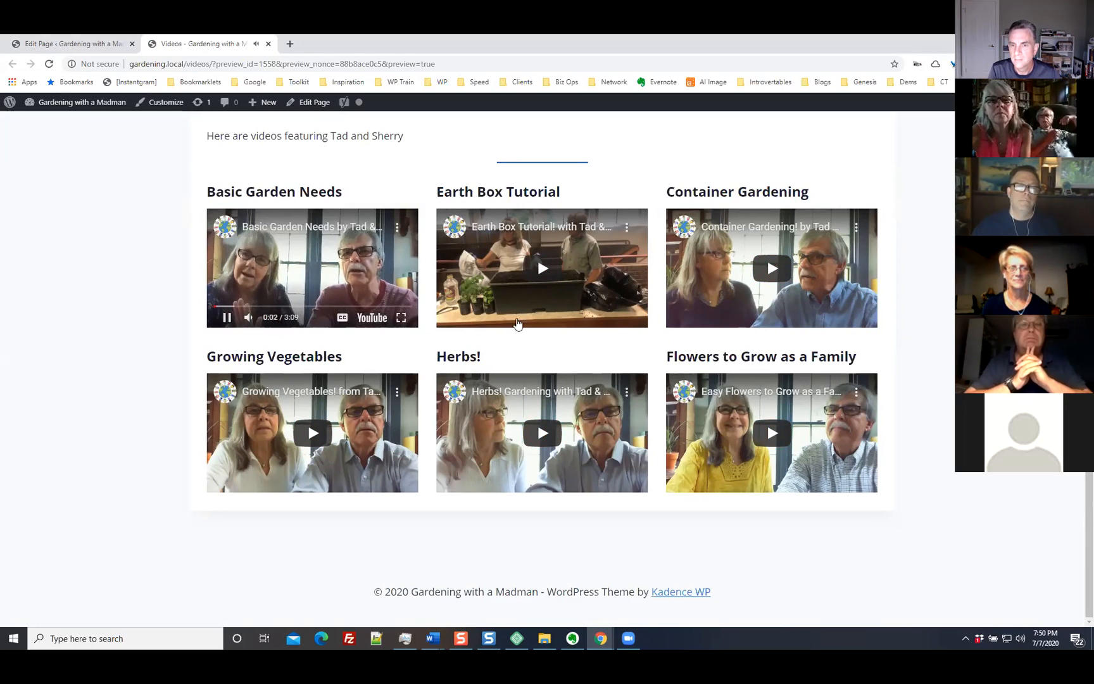
{"action": "left_click", "coordinate": [227, 318]}
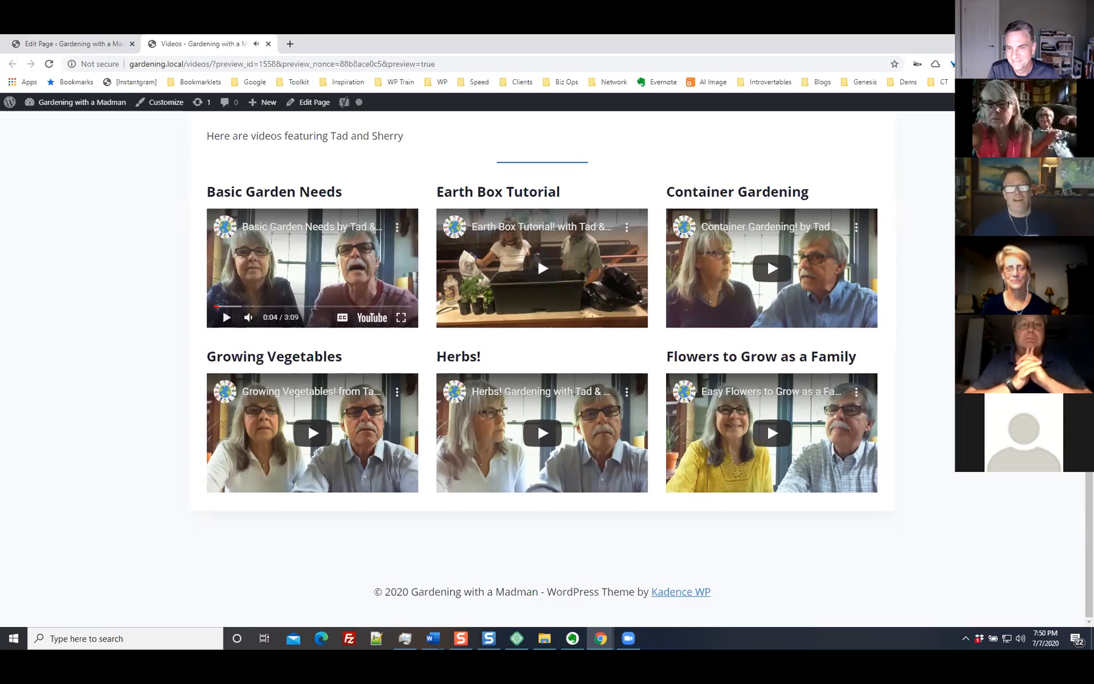
{"action": "scroll", "coordinate": [570, 411], "scroll_direction": "up", "scroll_amount": 2}
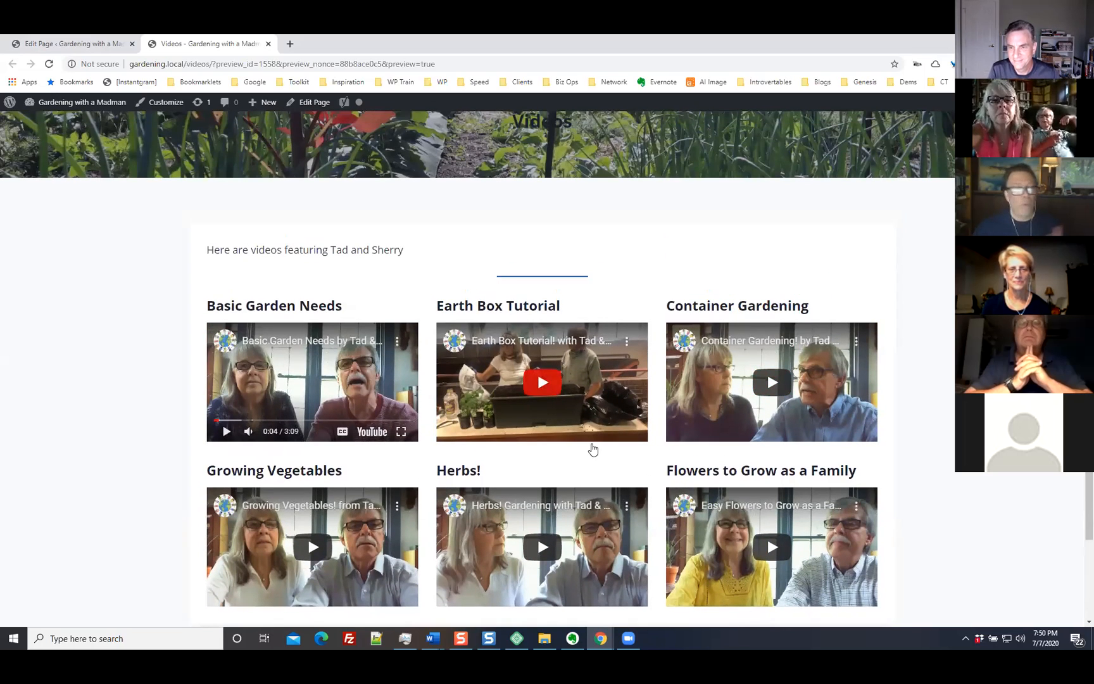
{"action": "left_click", "coordinate": [315, 102]}
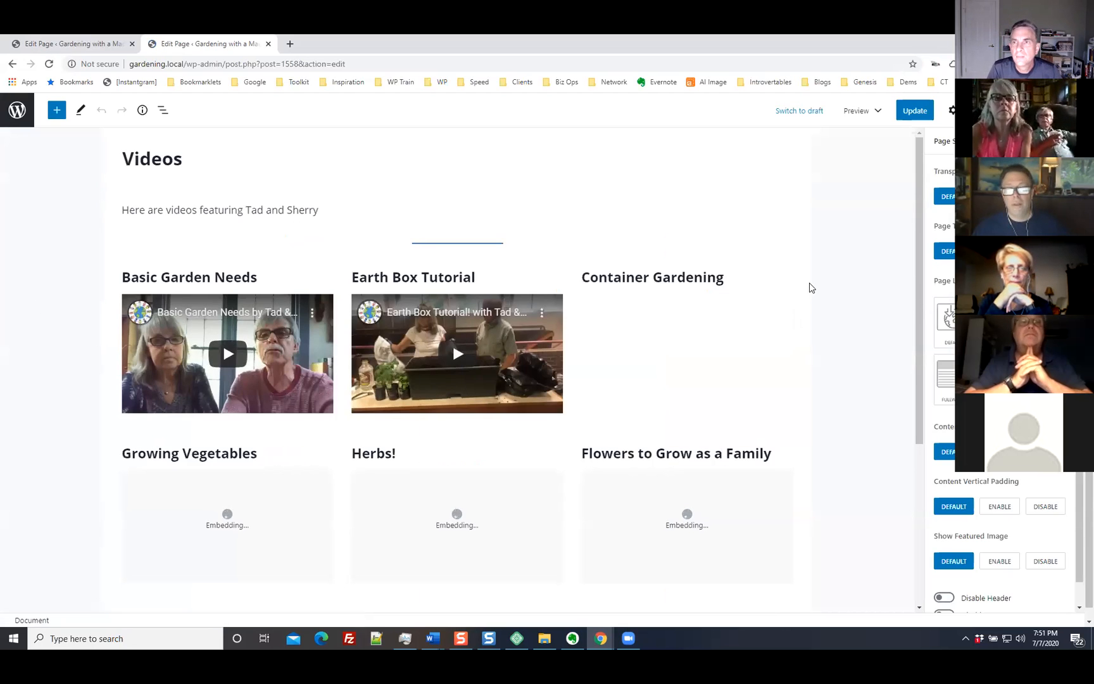
Step: Select the Basic Garden Needs heading and inspect its columns structure in block navigation
{"action": "scroll", "coordinate": [547, 281], "scroll_direction": "down", "scroll_amount": 1}
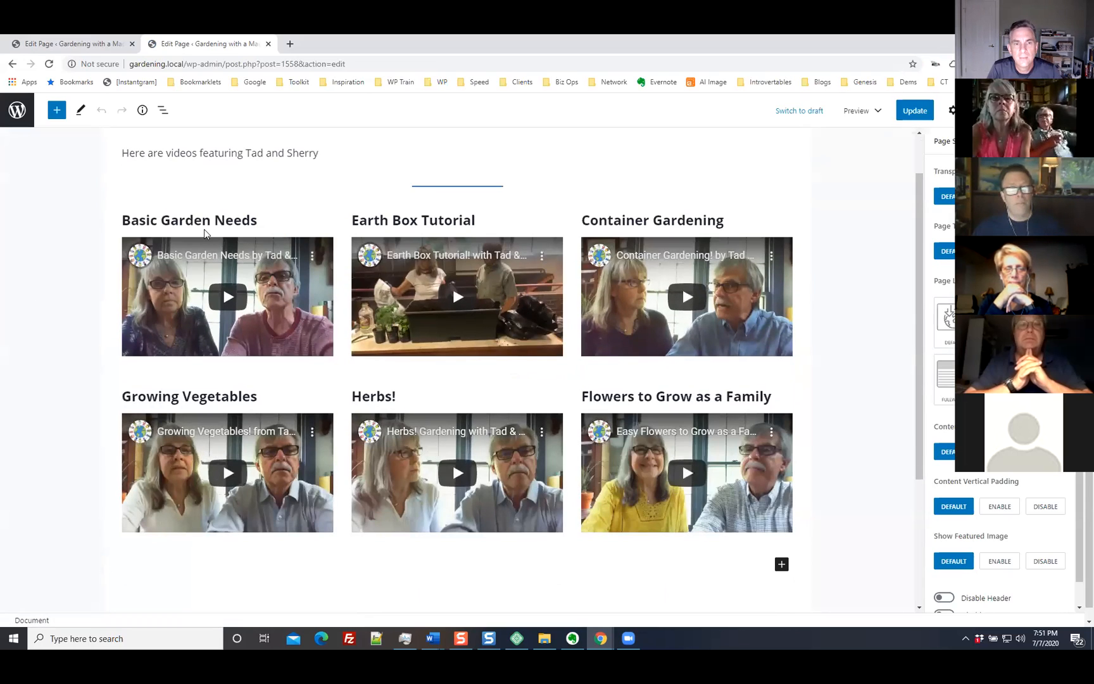
{"action": "left_click", "coordinate": [182, 219]}
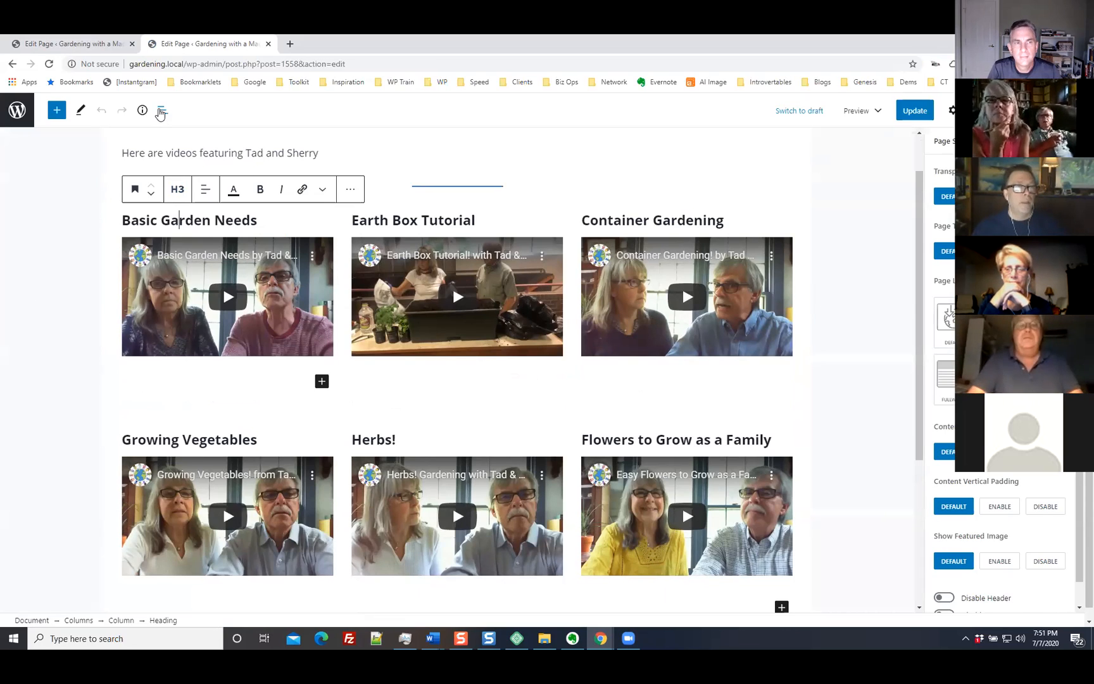
{"action": "left_click", "coordinate": [162, 112]}
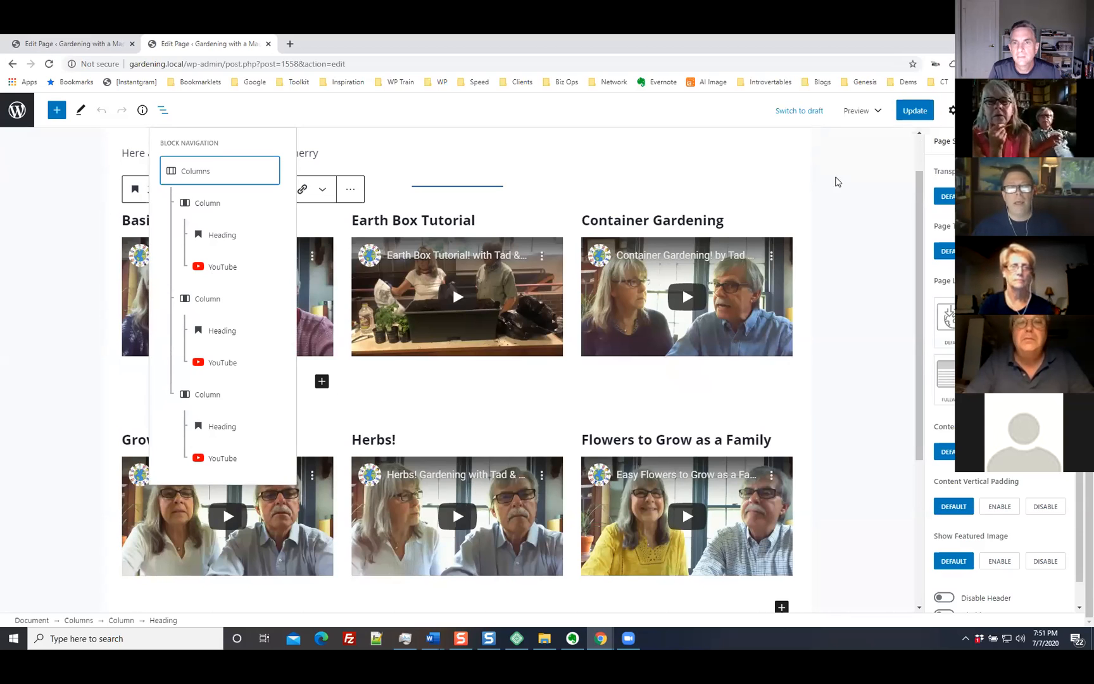
{"action": "left_click", "coordinate": [884, 225]}
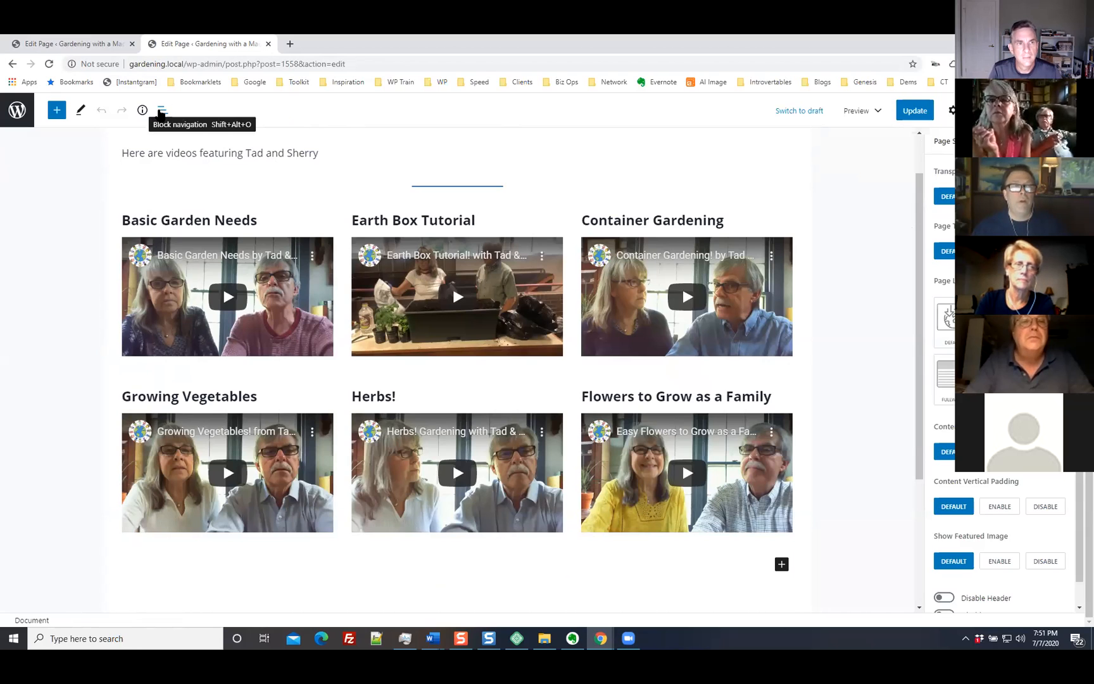
Step: Review the Videos page's document outline, and compare block navigation for the whole page with that for the Basic Garden Needs heading
{"action": "left_click", "coordinate": [141, 110]}
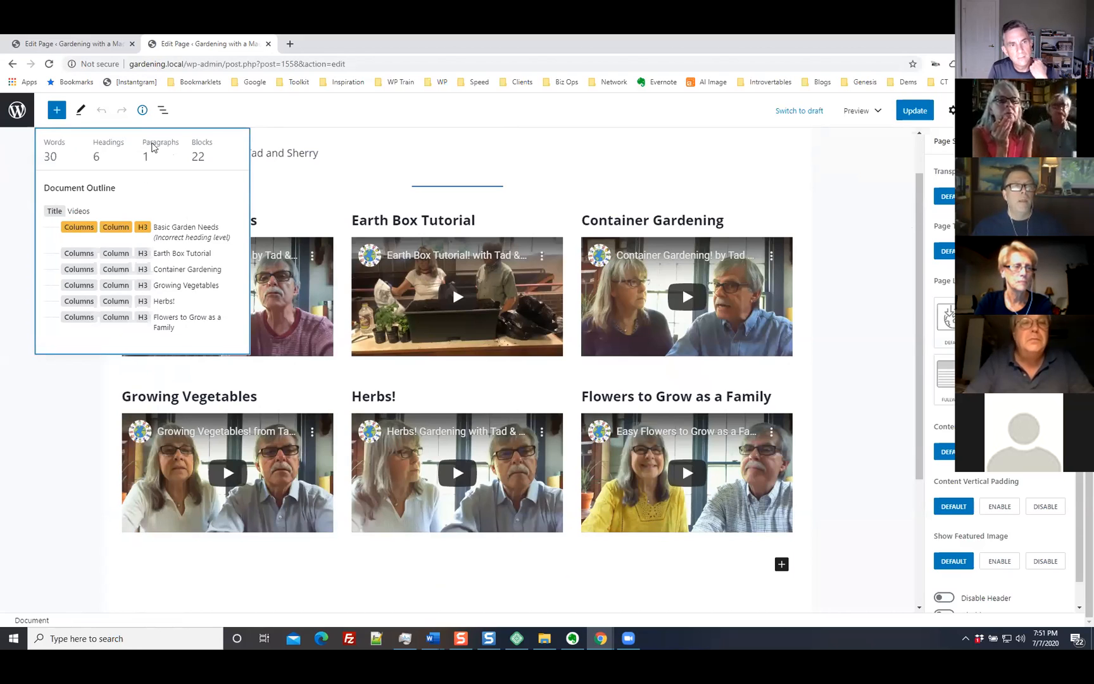
{"action": "left_click", "coordinate": [163, 110]}
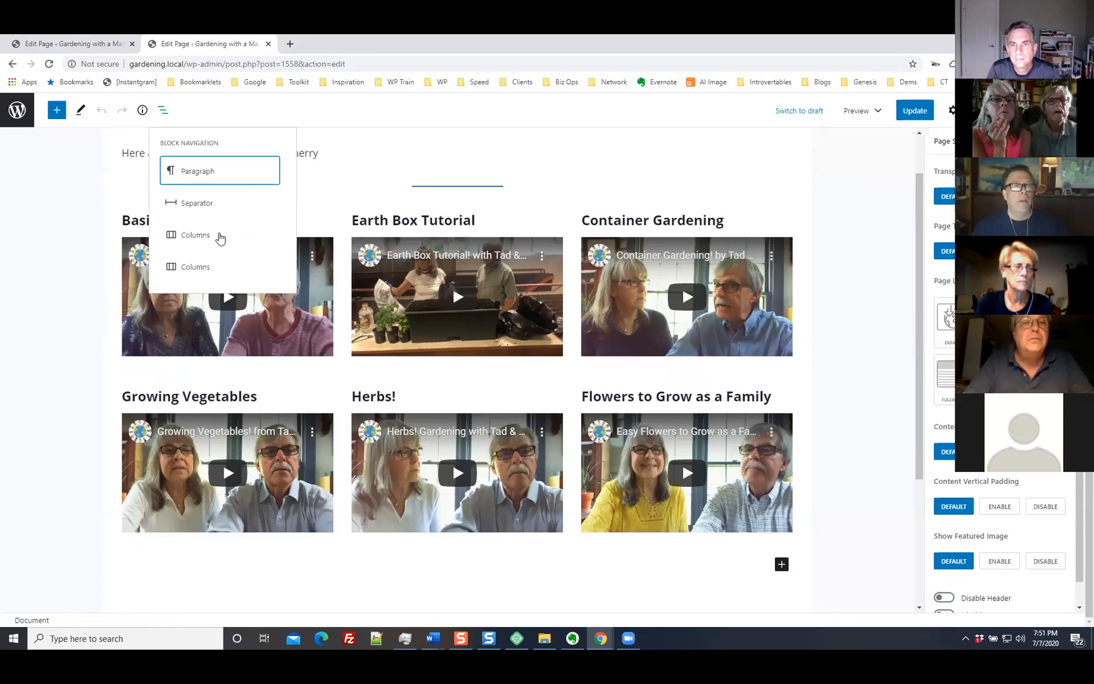
{"action": "left_click", "coordinate": [166, 111]}
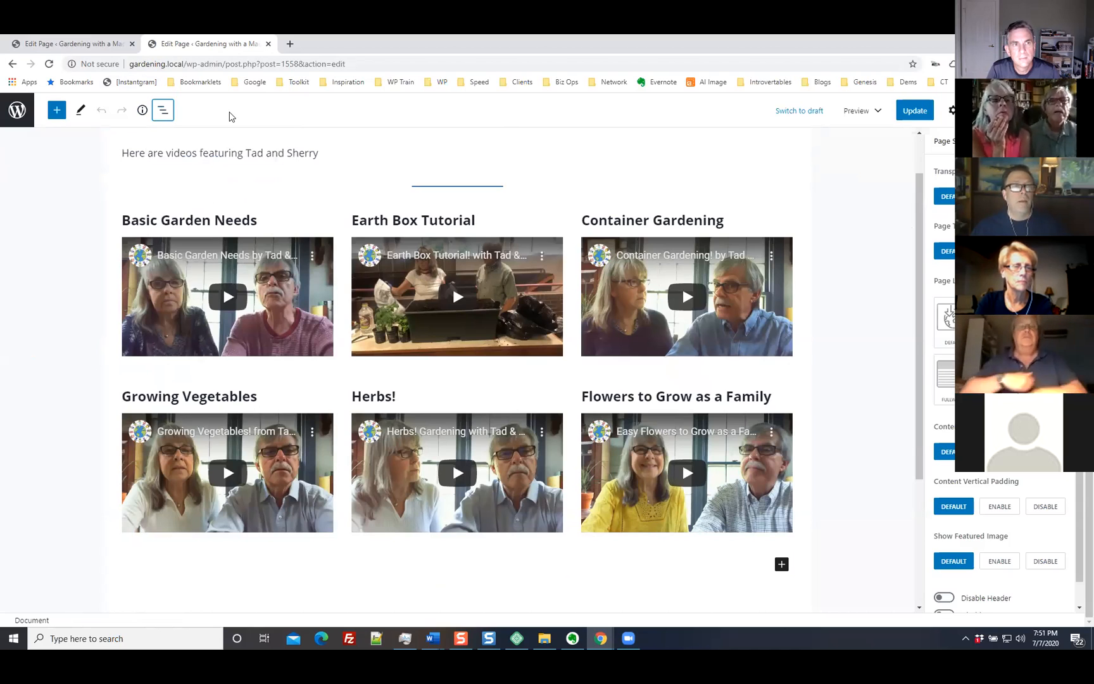
{"action": "left_click", "coordinate": [274, 221]}
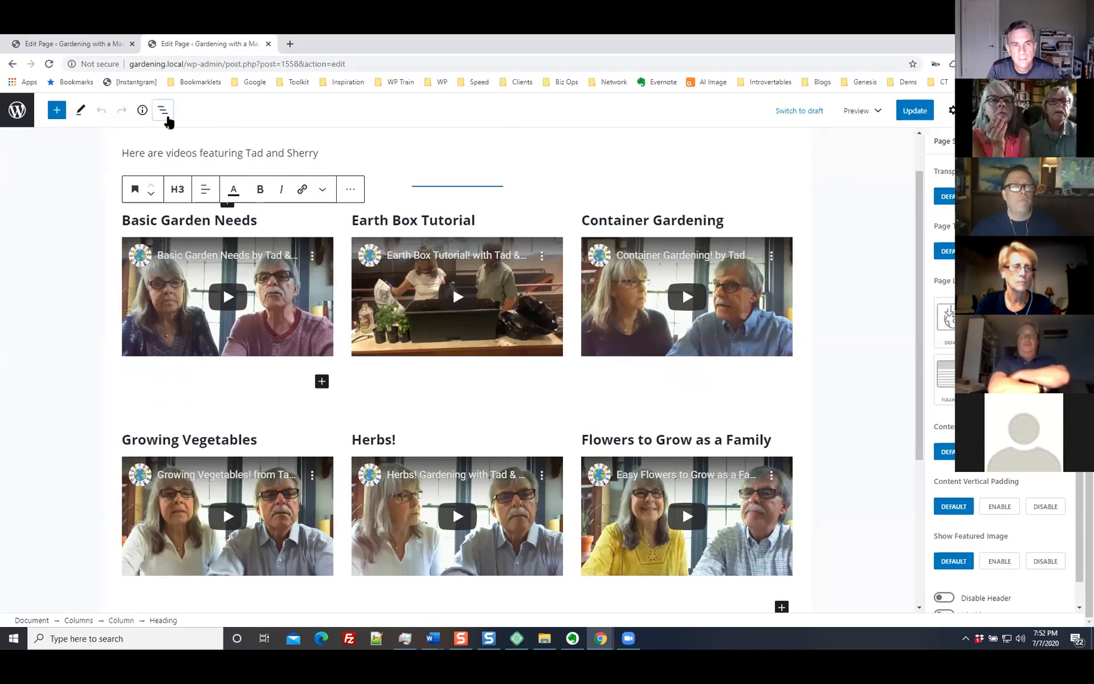
{"action": "left_click", "coordinate": [168, 117]}
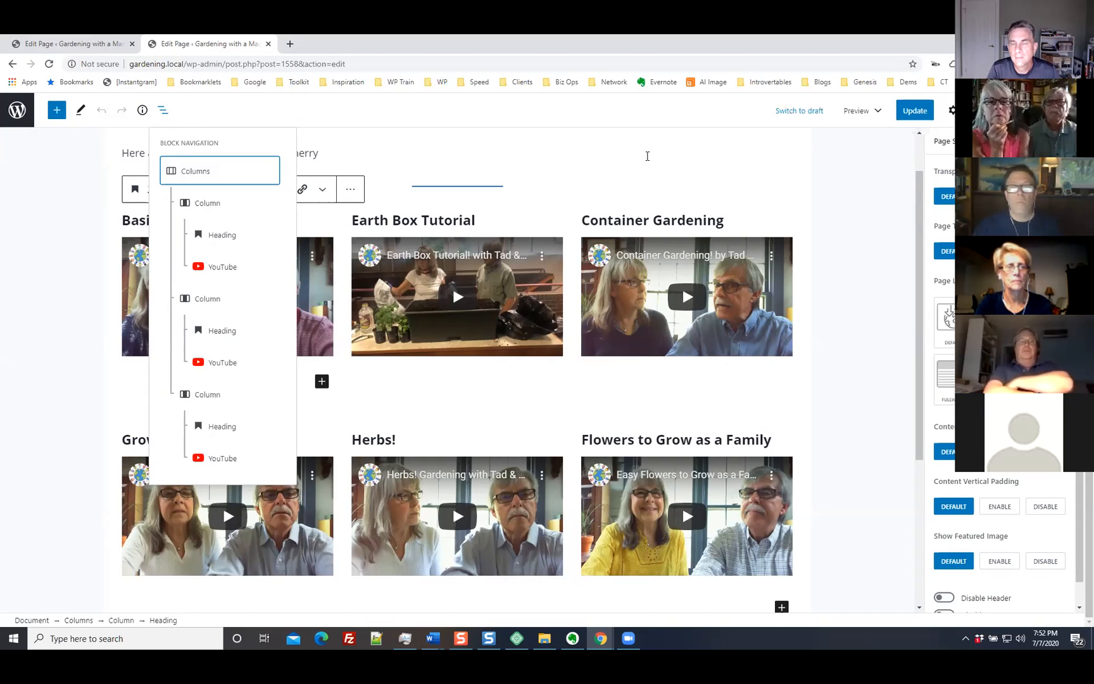
{"action": "left_click", "coordinate": [725, 149]}
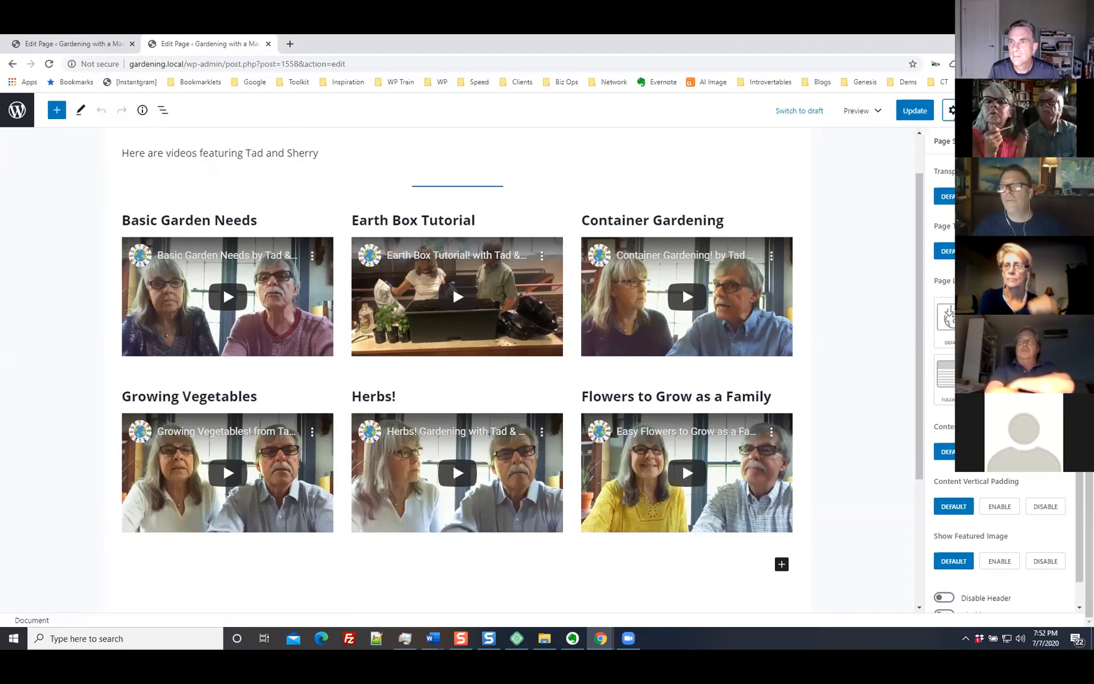
Step: Compare the Document and Block settings, viewing the block options for the Container Gardening heading
{"action": "left_click", "coordinate": [953, 114]}
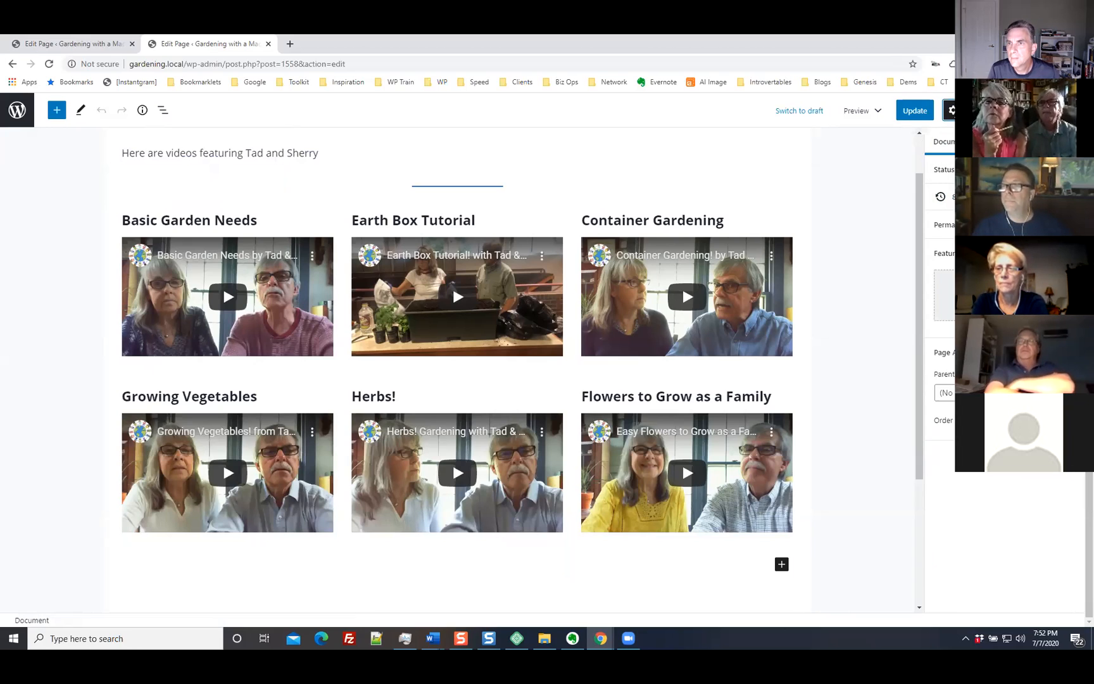
{"action": "left_click", "coordinate": [994, 142]}
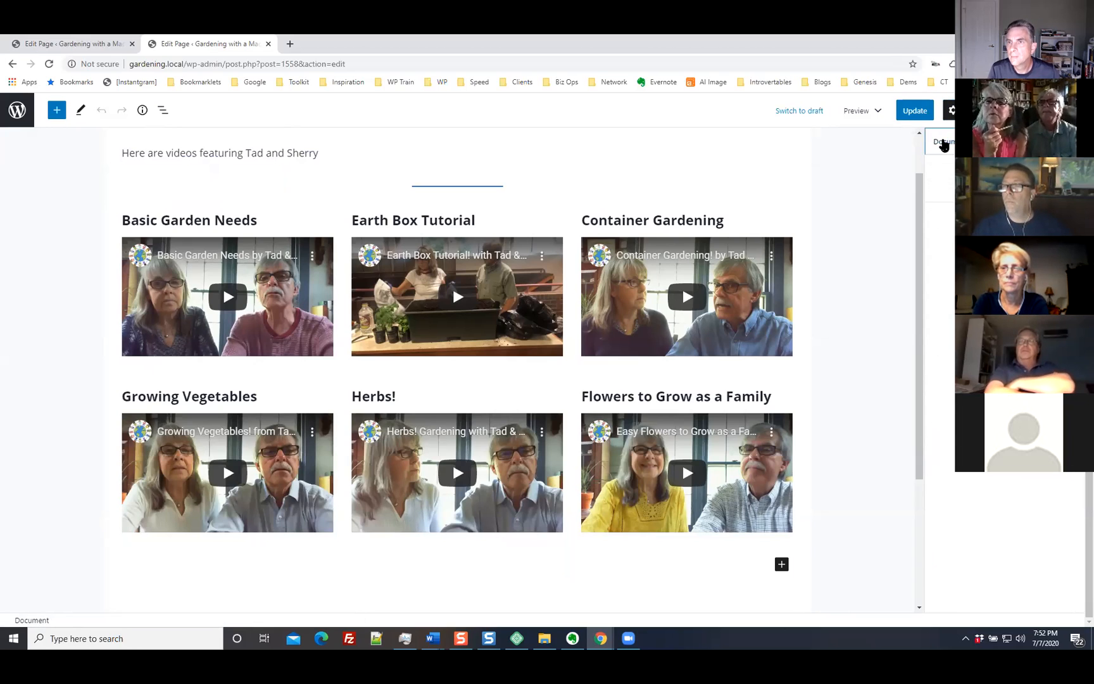
{"action": "left_click", "coordinate": [943, 142]}
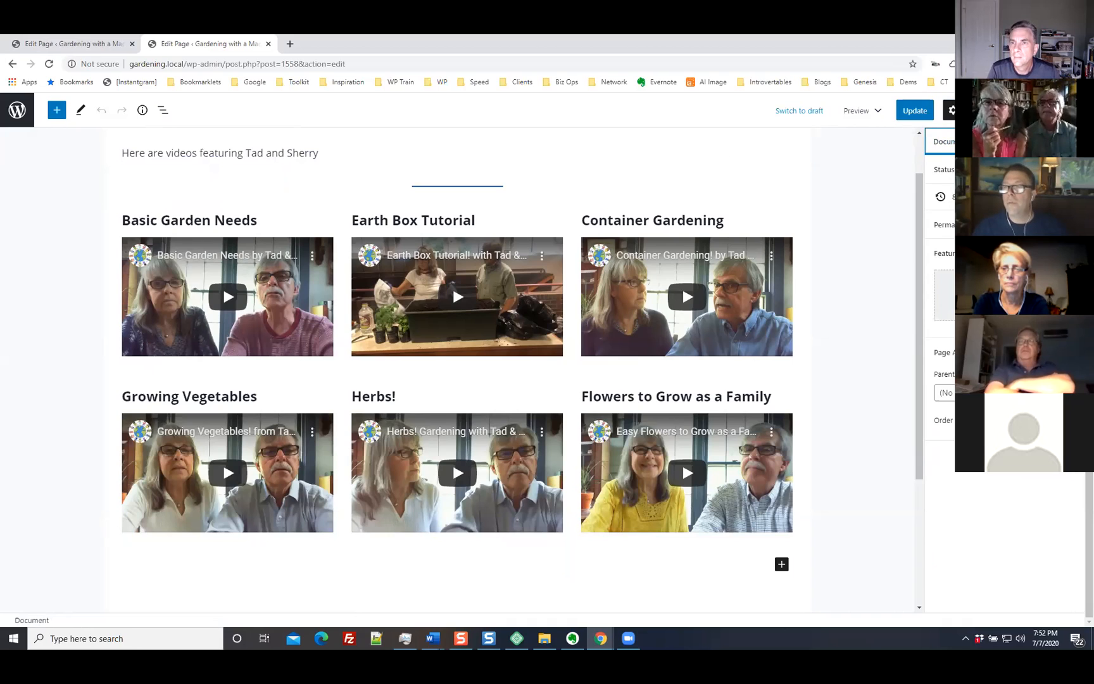
{"action": "left_click", "coordinate": [734, 218]}
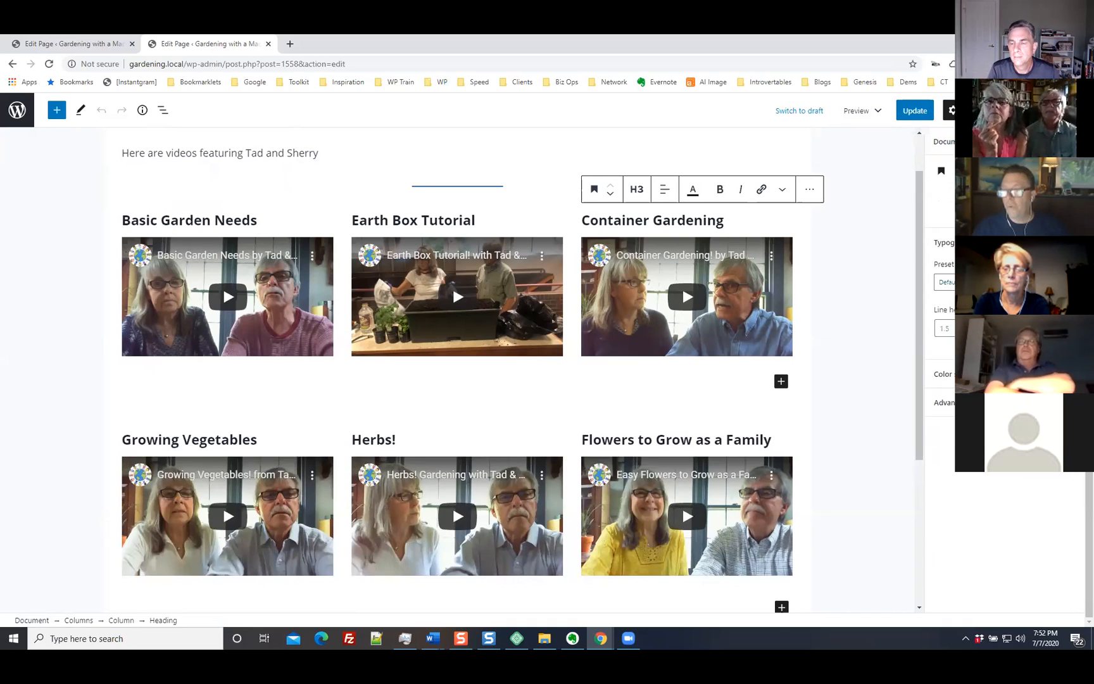
{"action": "left_click", "coordinate": [945, 145]}
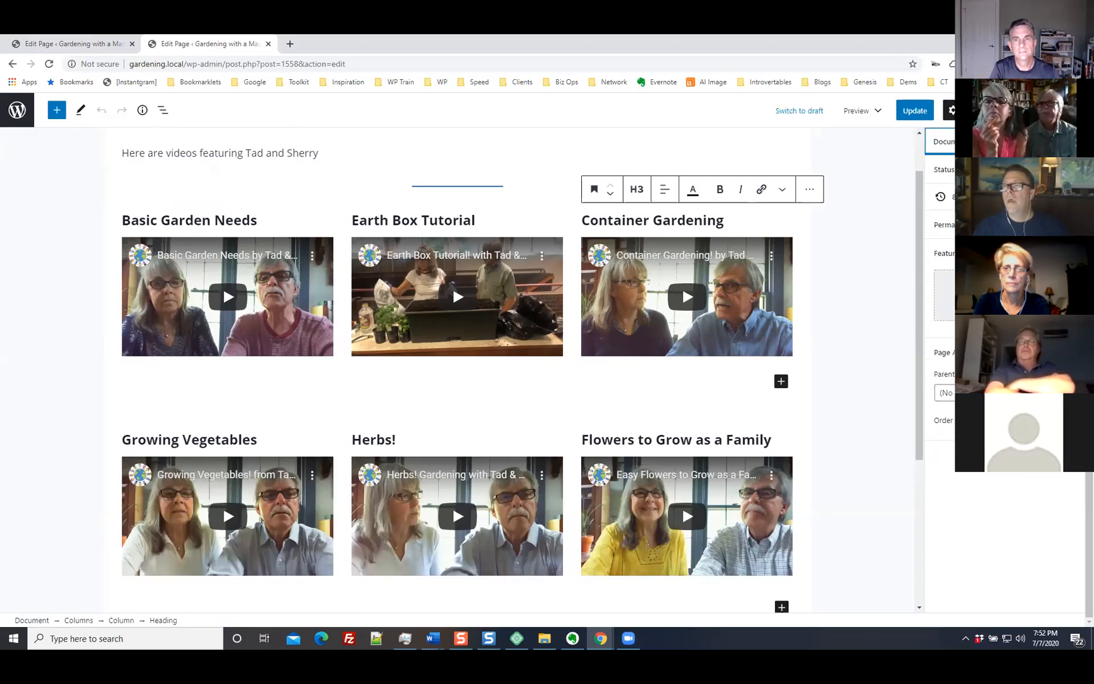
Step: Show the theme's page settings and look through its layout, featured image, header and footer options
{"action": "left_click", "coordinate": [977, 110]}
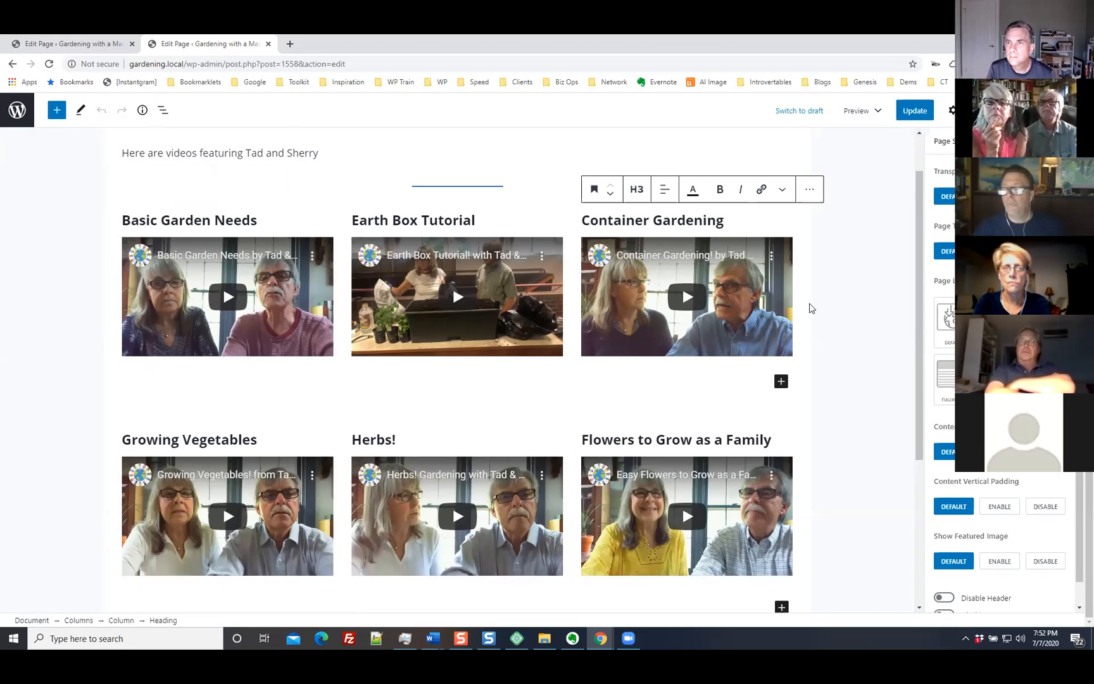
{"action": "scroll", "coordinate": [830, 310], "scroll_direction": "down", "scroll_amount": 1}
{"action": "scroll", "coordinate": [889, 328], "scroll_direction": "up", "scroll_amount": 2}
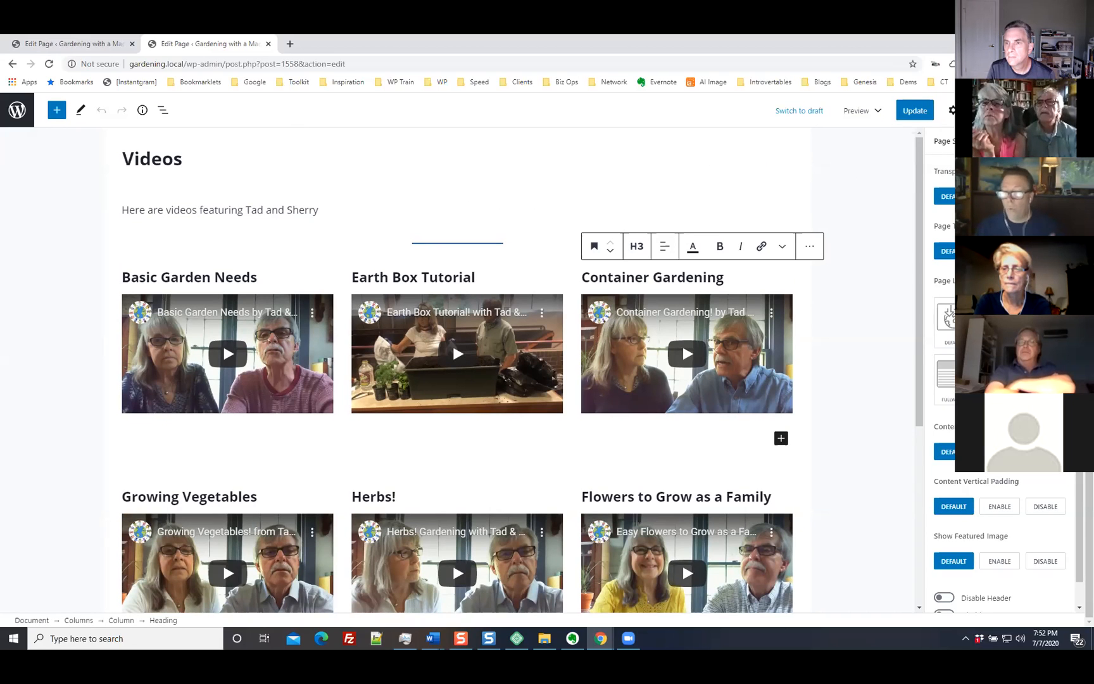
{"action": "scroll", "coordinate": [982, 472], "scroll_direction": "down", "scroll_amount": 1}
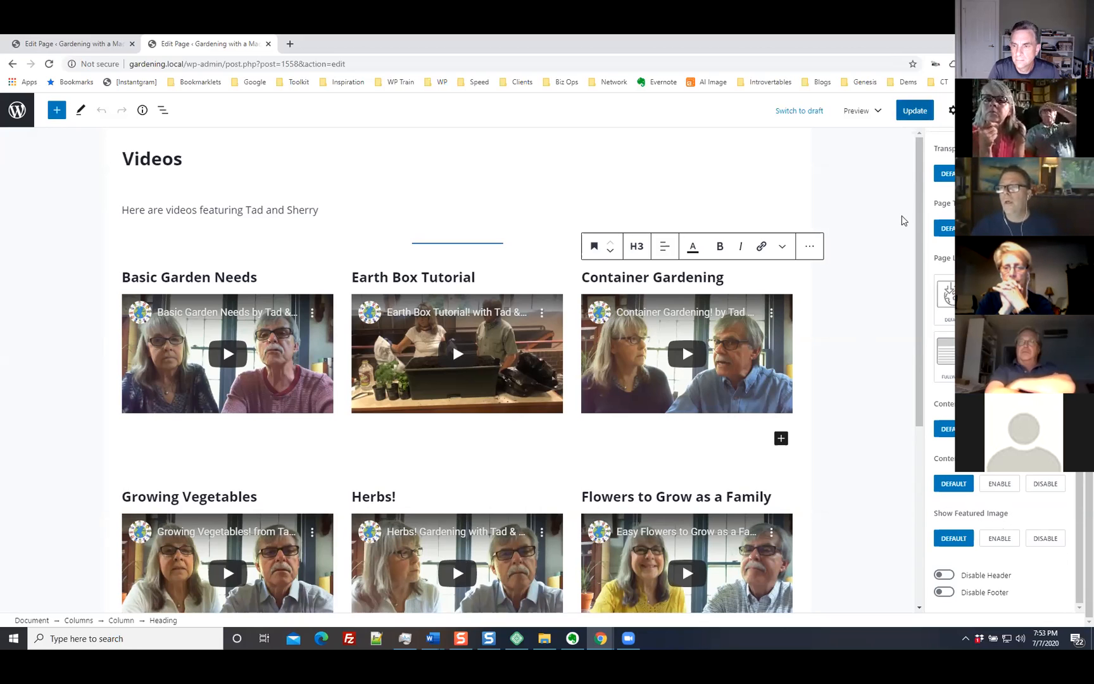
{"action": "scroll", "coordinate": [1007, 355], "scroll_direction": "up", "scroll_amount": 1}
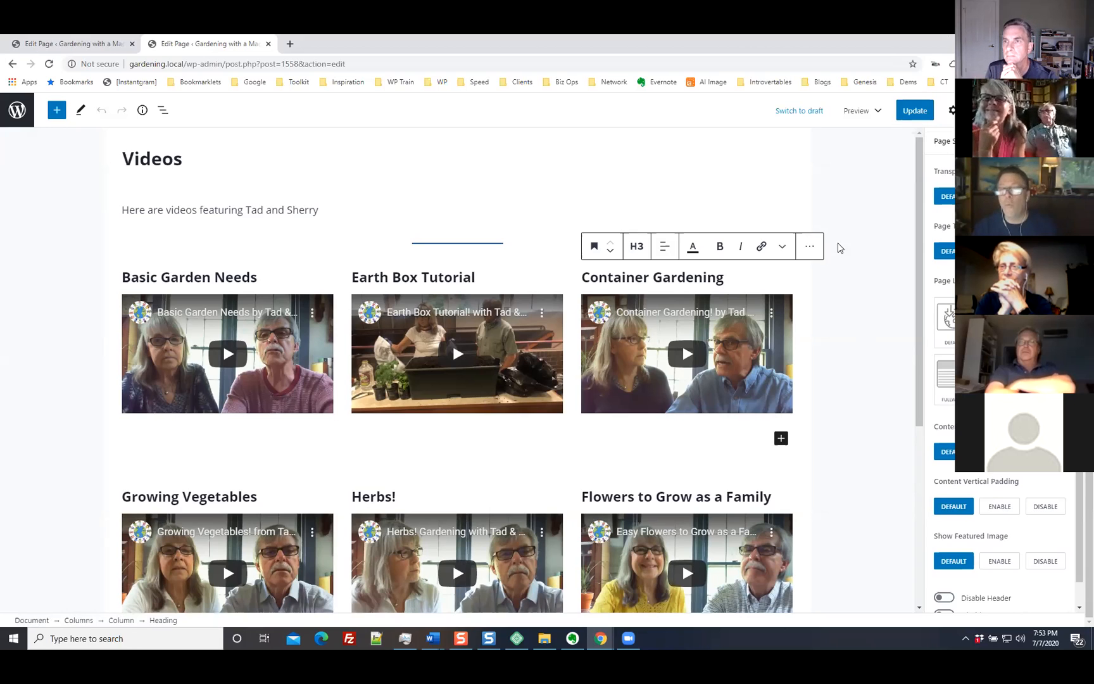
Step: Place the cursor in the Container Gardening heading, turn on the Top Toolbar view and turn it off again
{"action": "mouse_move", "coordinate": [607, 237]}
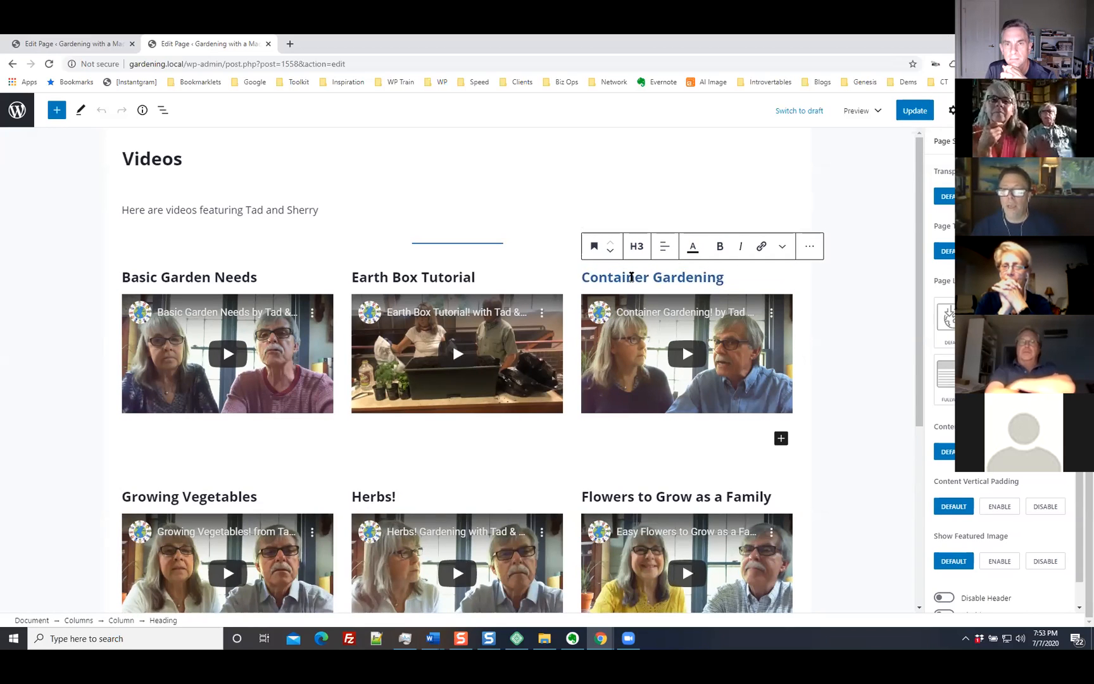
{"action": "left_click", "coordinate": [632, 277]}
{"action": "mouse_move", "coordinate": [593, 244]}
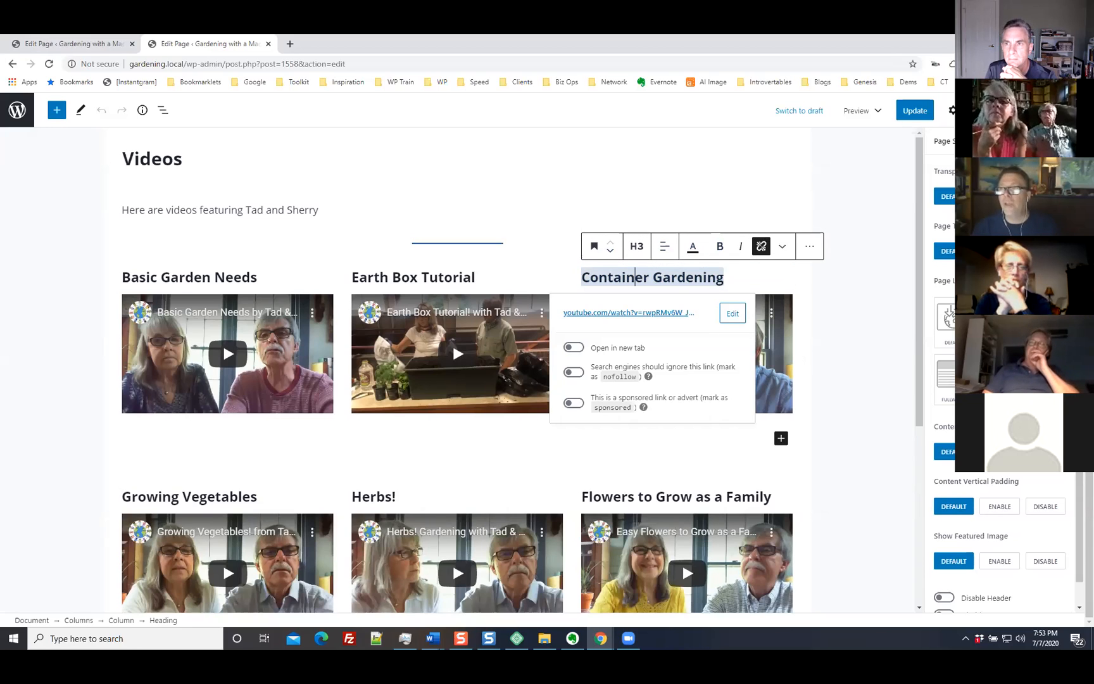
{"action": "left_click", "coordinate": [1070, 111]}
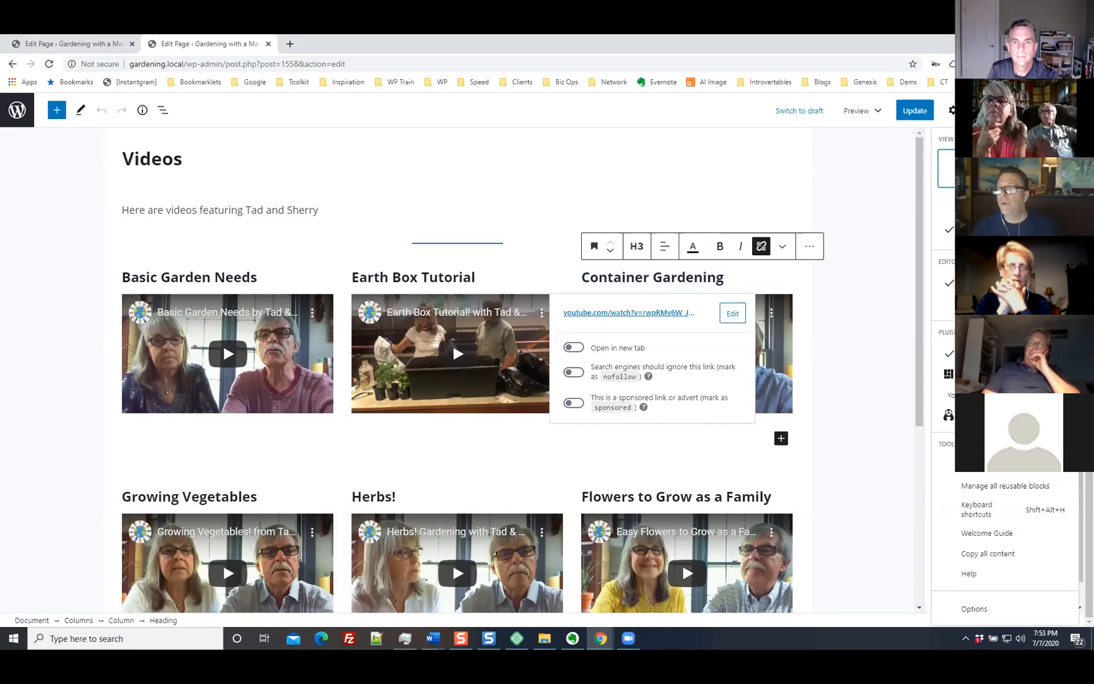
{"action": "left_click", "coordinate": [950, 172]}
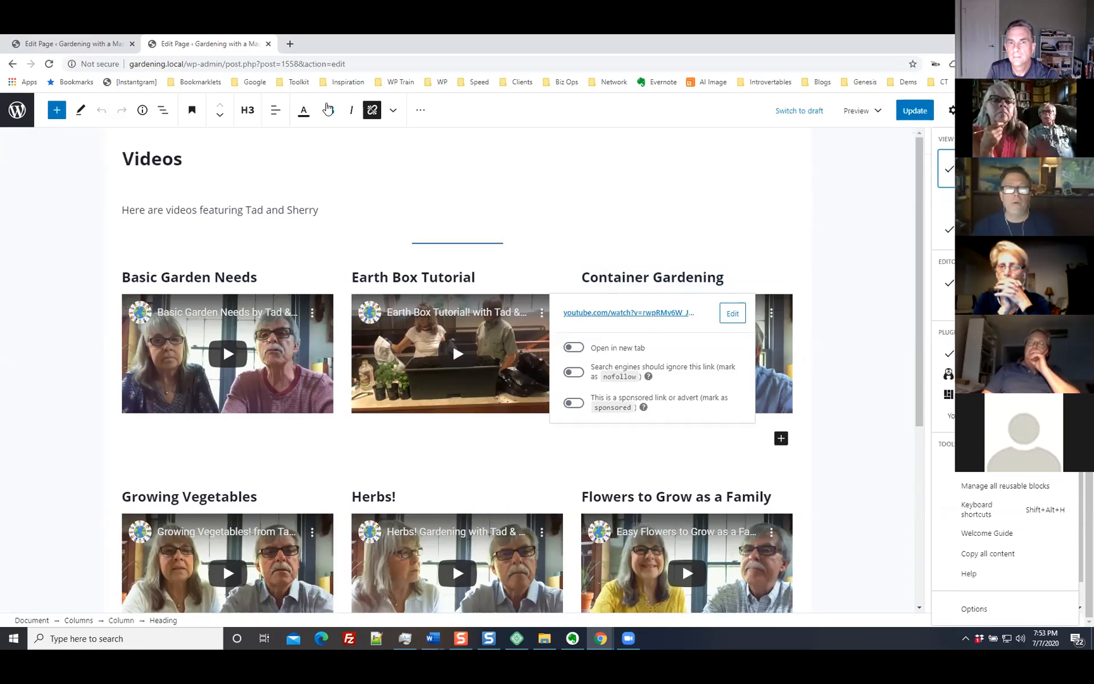
{"action": "left_click", "coordinate": [951, 172]}
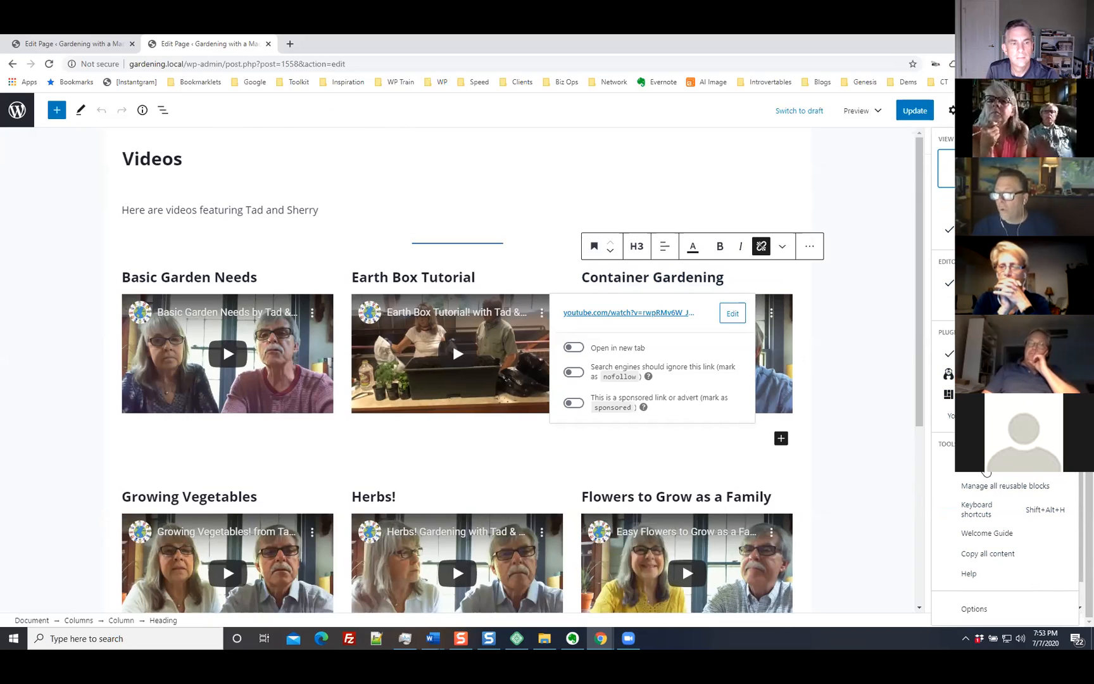
Step: Open the Block Manager, look through the GenerateBlocks and Text blocks, and close it
{"action": "left_click", "coordinate": [985, 470]}
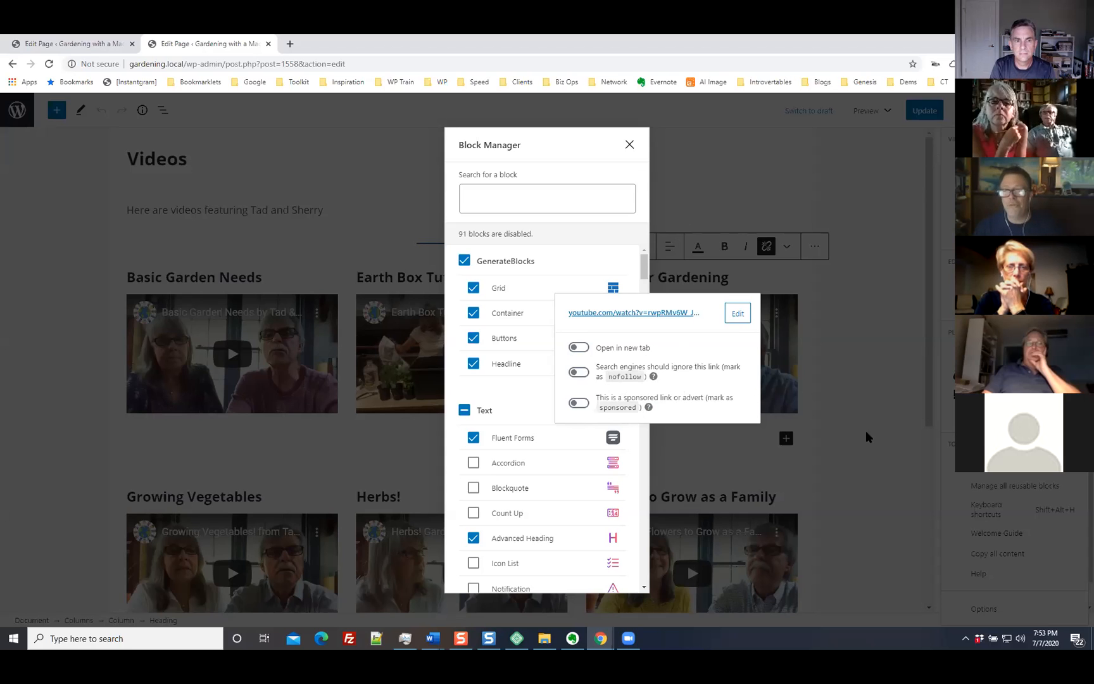
{"action": "scroll", "coordinate": [500, 354], "scroll_direction": "down", "scroll_amount": 3}
{"action": "scroll", "coordinate": [501, 337], "scroll_direction": "up", "scroll_amount": 3}
{"action": "scroll", "coordinate": [510, 367], "scroll_direction": "down", "scroll_amount": 3}
{"action": "scroll", "coordinate": [511, 375], "scroll_direction": "down", "scroll_amount": 3}
{"action": "scroll", "coordinate": [510, 443], "scroll_direction": "up", "scroll_amount": 5}
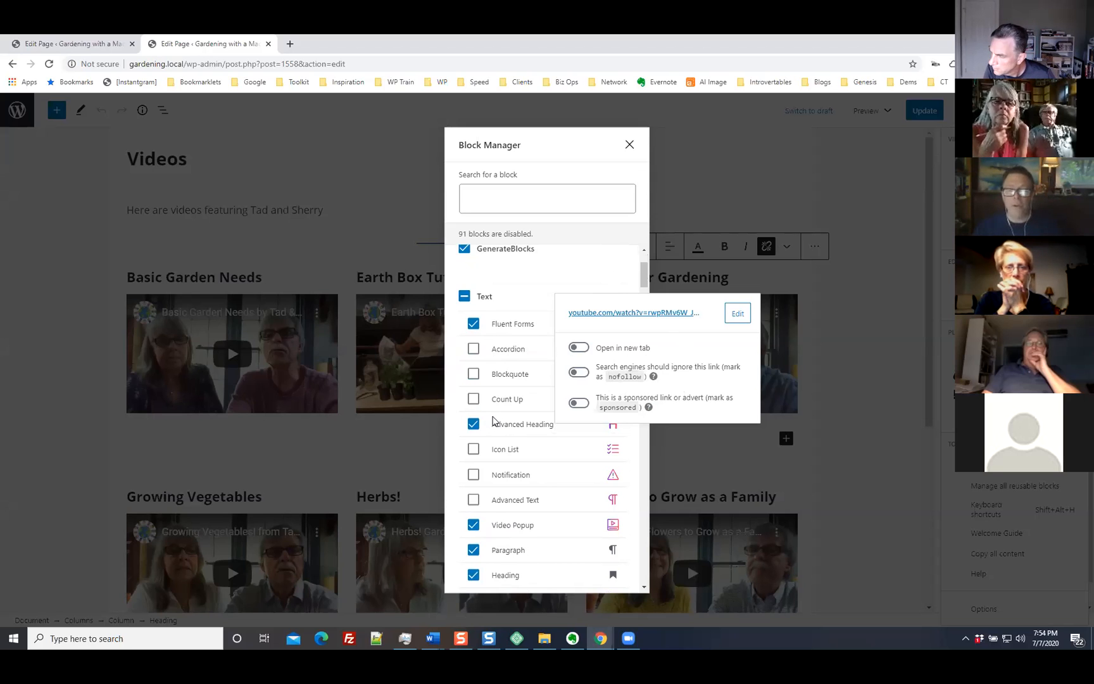
{"action": "right_click", "coordinate": [466, 410]}
{"action": "left_click", "coordinate": [811, 169]}
{"action": "left_click", "coordinate": [780, 206]}
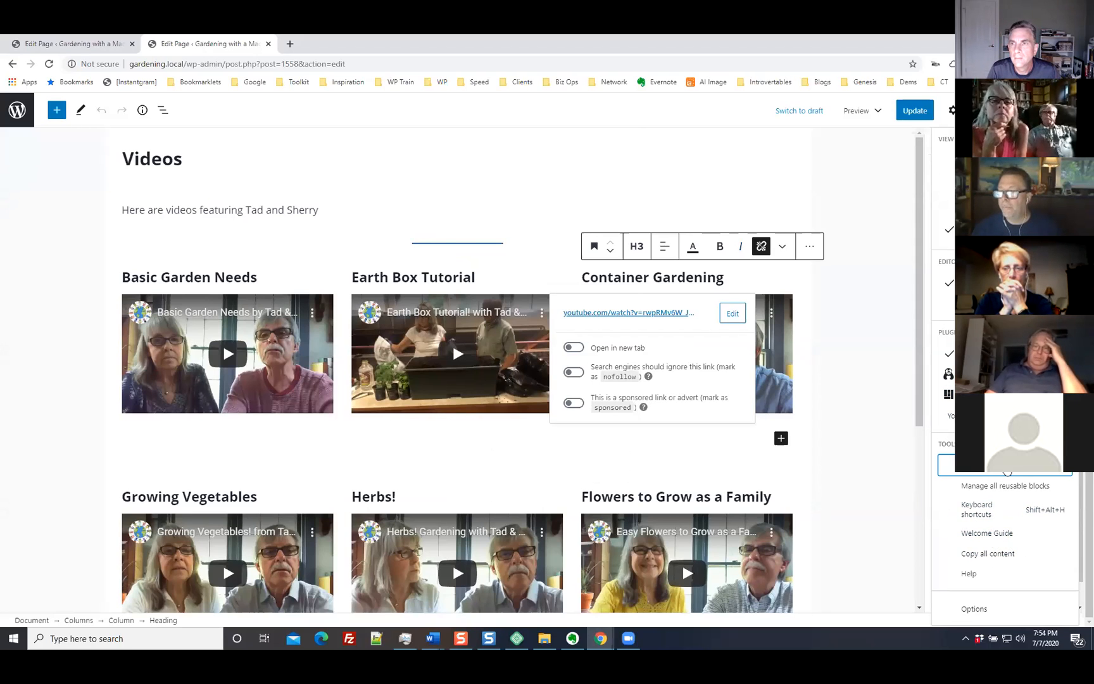
Step: Reopen the Block Manager, examine which Media and Design blocks are enabled or disabled, and close it
{"action": "left_click", "coordinate": [1006, 471]}
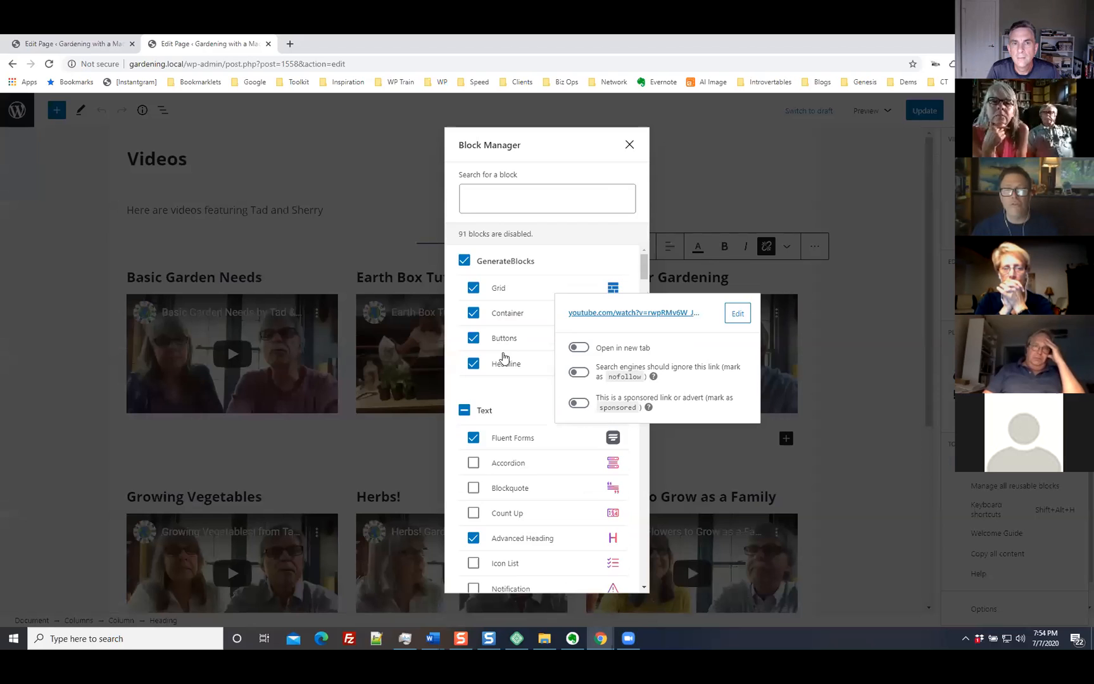
{"action": "scroll", "coordinate": [506, 430], "scroll_direction": "down", "scroll_amount": 15}
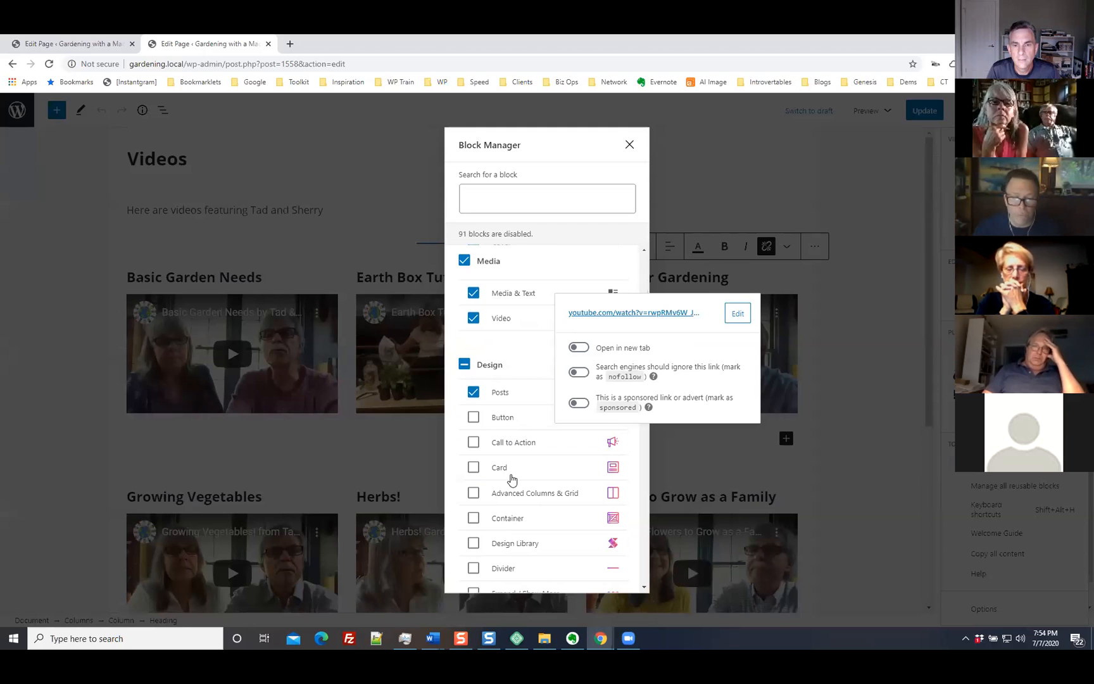
{"action": "scroll", "coordinate": [510, 481], "scroll_direction": "down", "scroll_amount": 3}
{"action": "scroll", "coordinate": [550, 542], "scroll_direction": "down", "scroll_amount": 3}
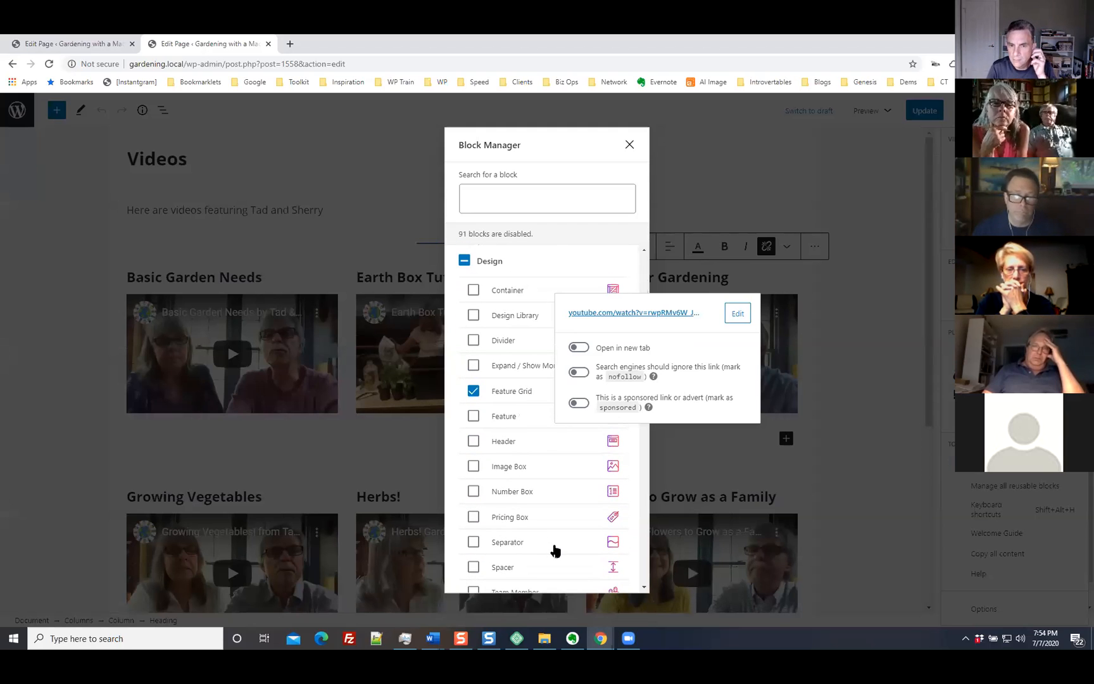
{"action": "scroll", "coordinate": [555, 550], "scroll_direction": "down", "scroll_amount": 3}
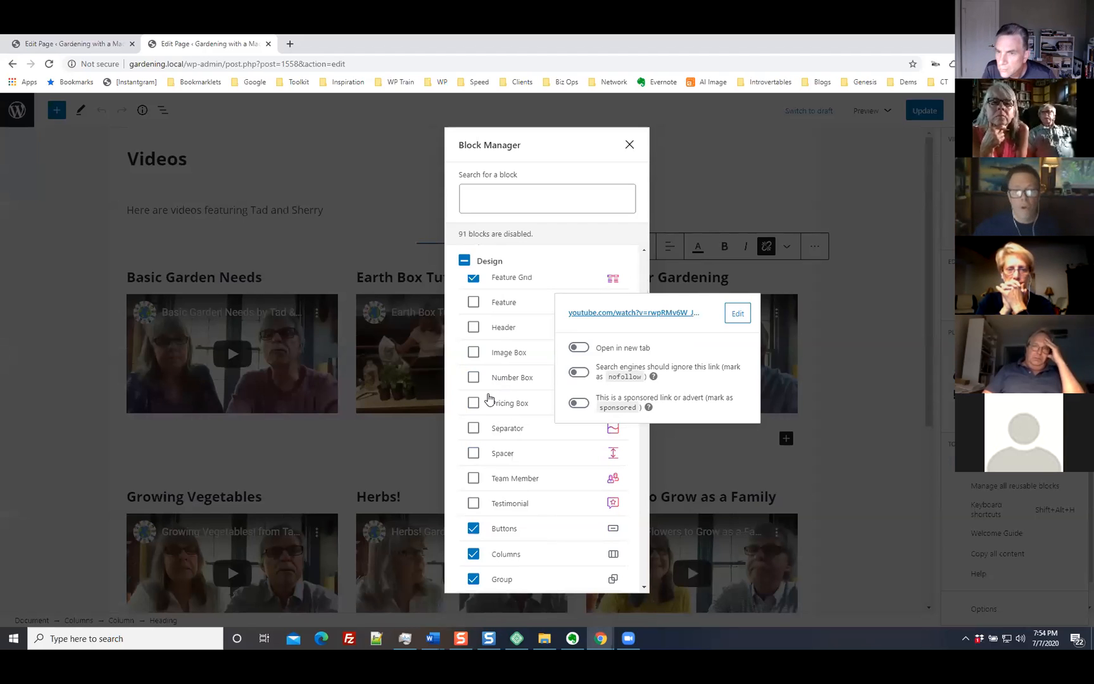
{"action": "scroll", "coordinate": [522, 506], "scroll_direction": "up", "scroll_amount": 3}
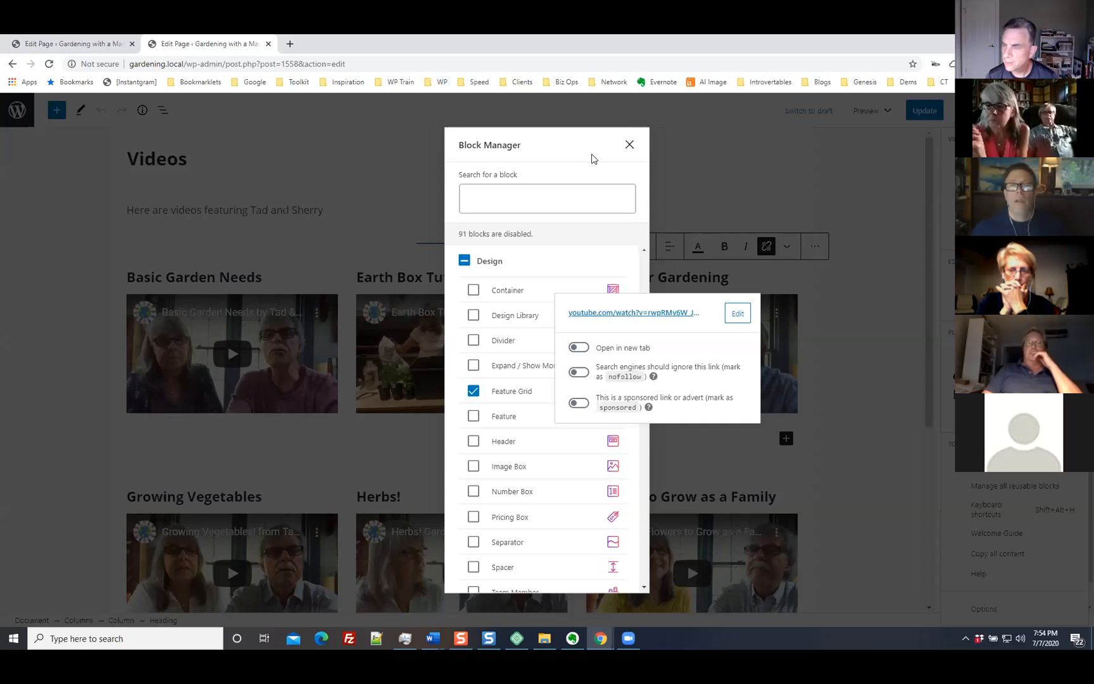
{"action": "left_click", "coordinate": [753, 218]}
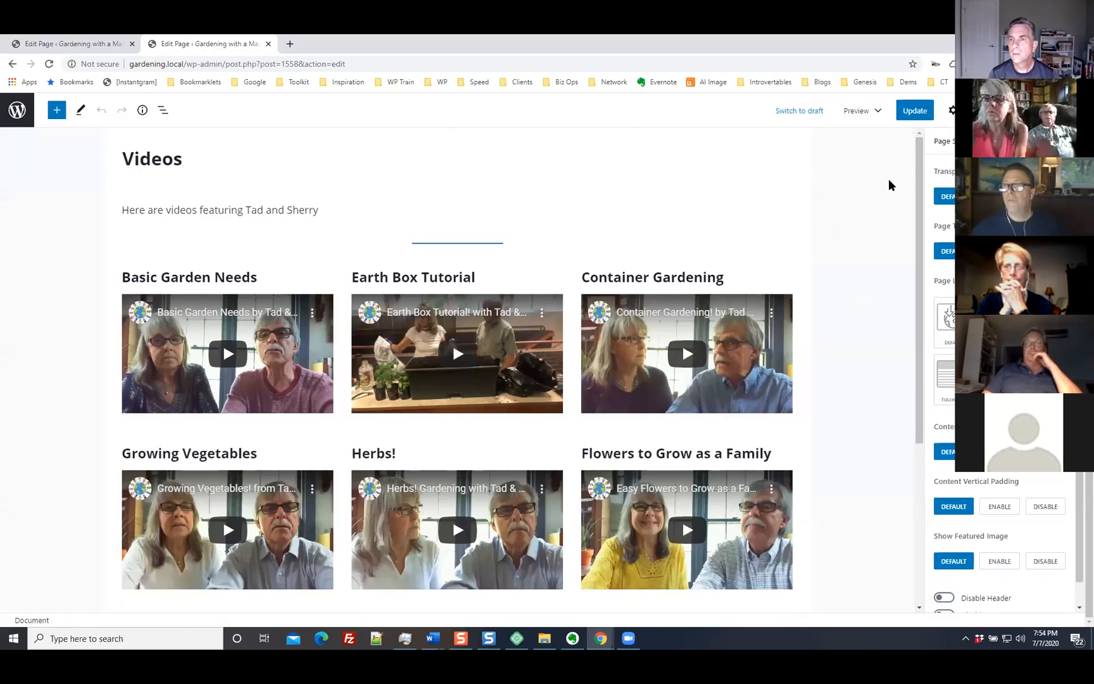
Step: Reopen the Block Manager and examine which GenerateBlocks and Text blocks are enabled or disabled
{"action": "scroll", "coordinate": [934, 373], "scroll_direction": "down", "scroll_amount": 1}
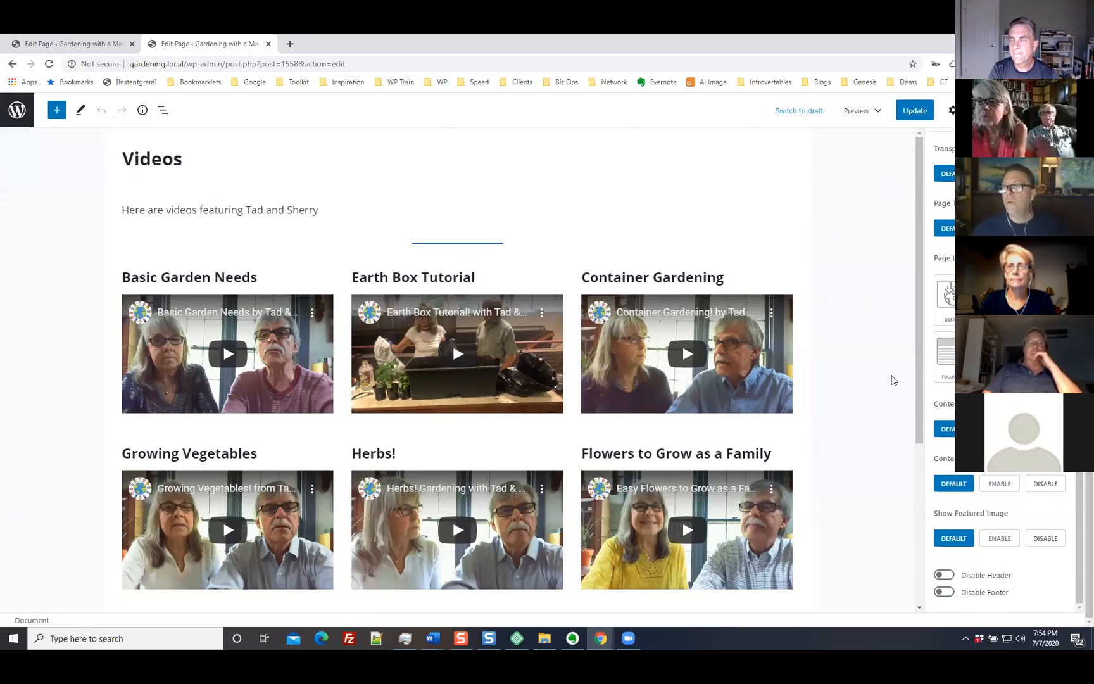
{"action": "left_click", "coordinate": [1072, 110]}
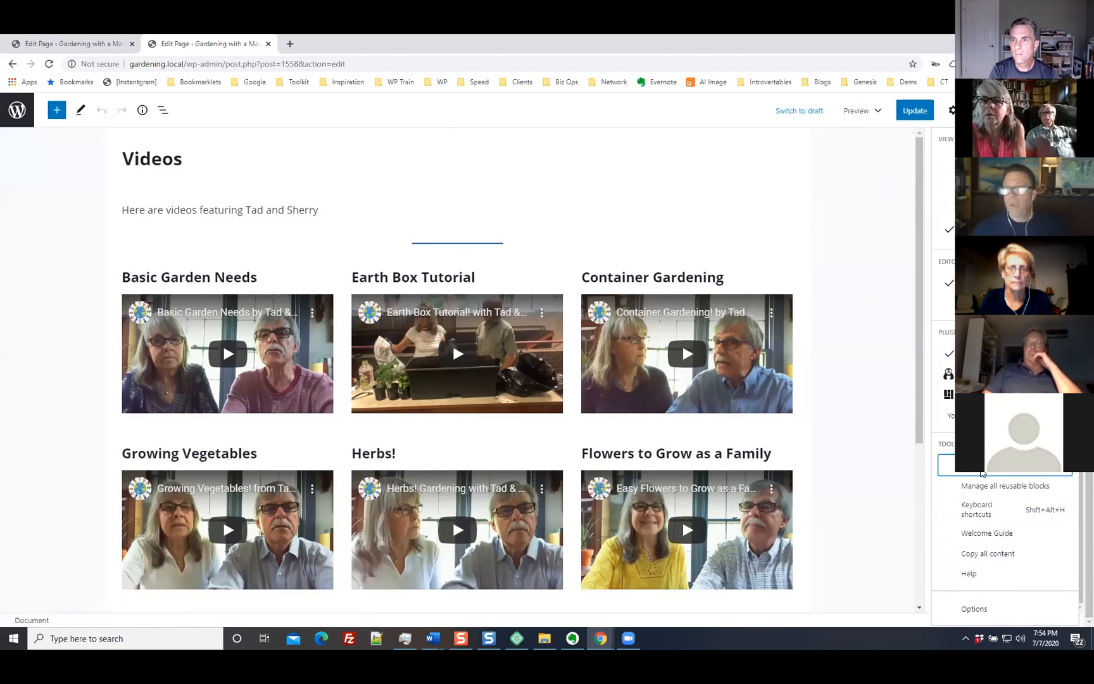
{"action": "left_click", "coordinate": [982, 472]}
{"action": "scroll", "coordinate": [585, 345], "scroll_direction": "down", "scroll_amount": 1}
{"action": "scroll", "coordinate": [586, 345], "scroll_direction": "up", "scroll_amount": 1}
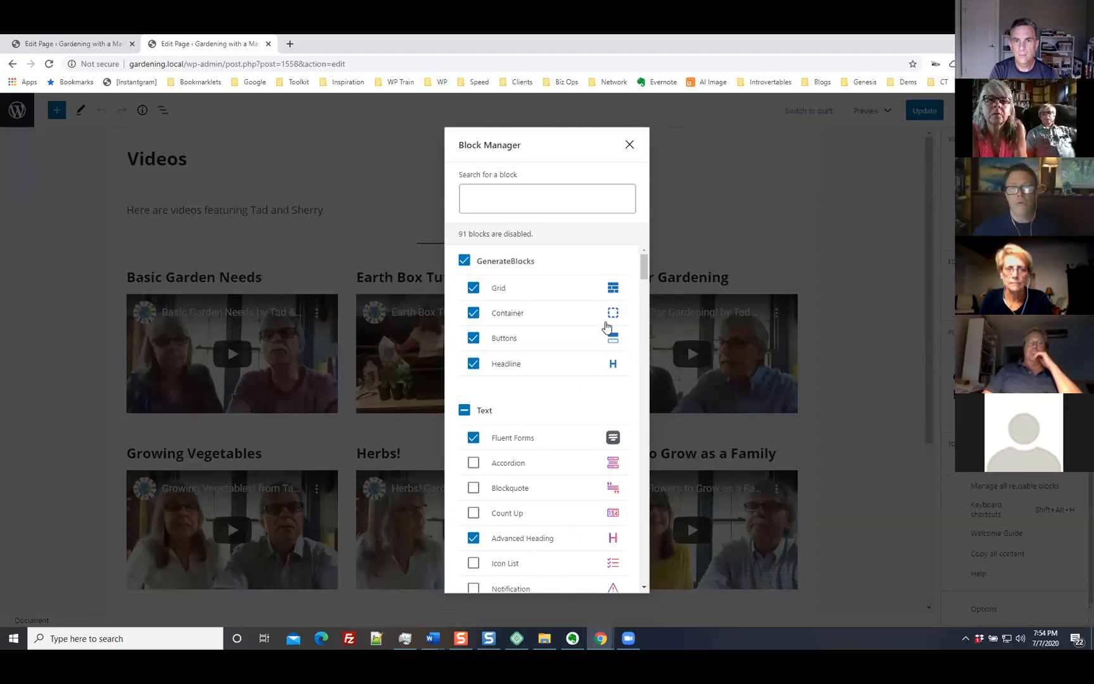
{"action": "scroll", "coordinate": [584, 389], "scroll_direction": "down", "scroll_amount": 1}
{"action": "scroll", "coordinate": [584, 389], "scroll_direction": "down", "scroll_amount": 2}
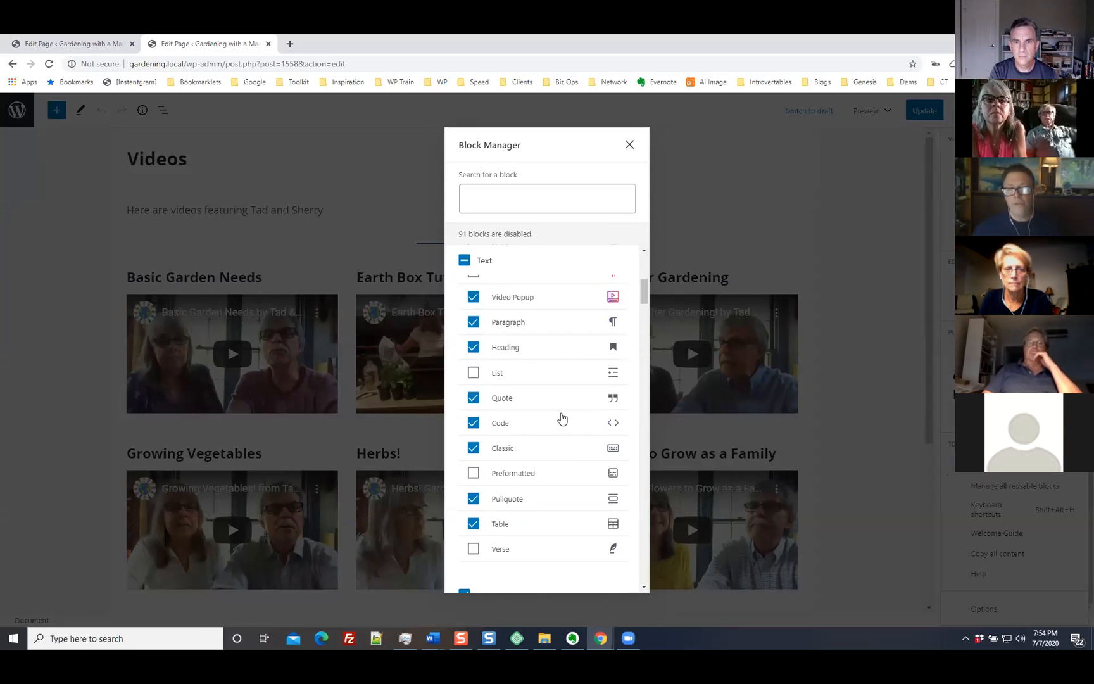
{"action": "scroll", "coordinate": [562, 401], "scroll_direction": "up", "scroll_amount": 2}
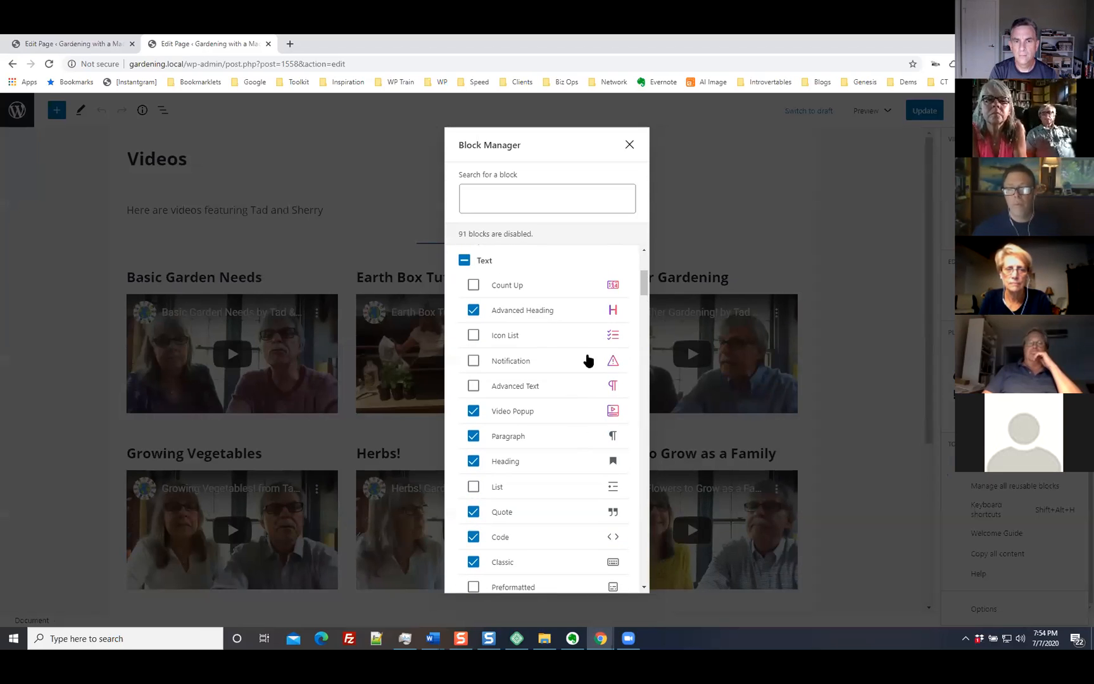
{"action": "scroll", "coordinate": [580, 443], "scroll_direction": "up", "scroll_amount": 1}
Step: Look through the Design, Widgets and Embeds blocks in the Block Manager
{"action": "scroll", "coordinate": [587, 457], "scroll_direction": "down", "scroll_amount": 10}
{"action": "scroll", "coordinate": [590, 467], "scroll_direction": "down", "scroll_amount": 15}
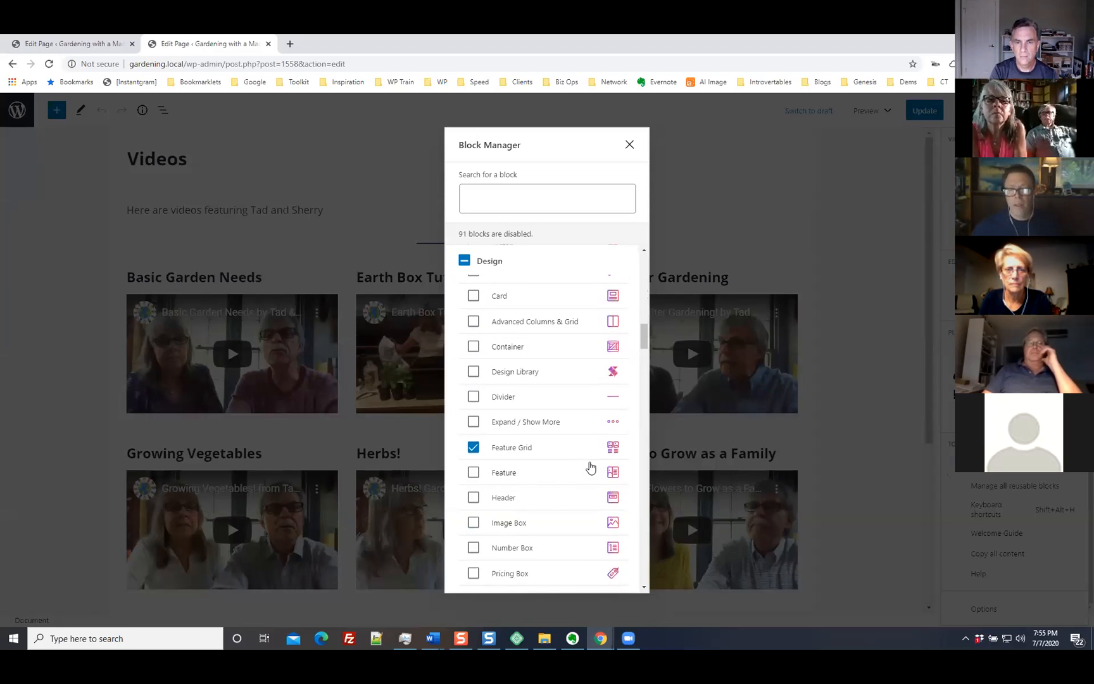
{"action": "scroll", "coordinate": [588, 475], "scroll_direction": "down", "scroll_amount": 12}
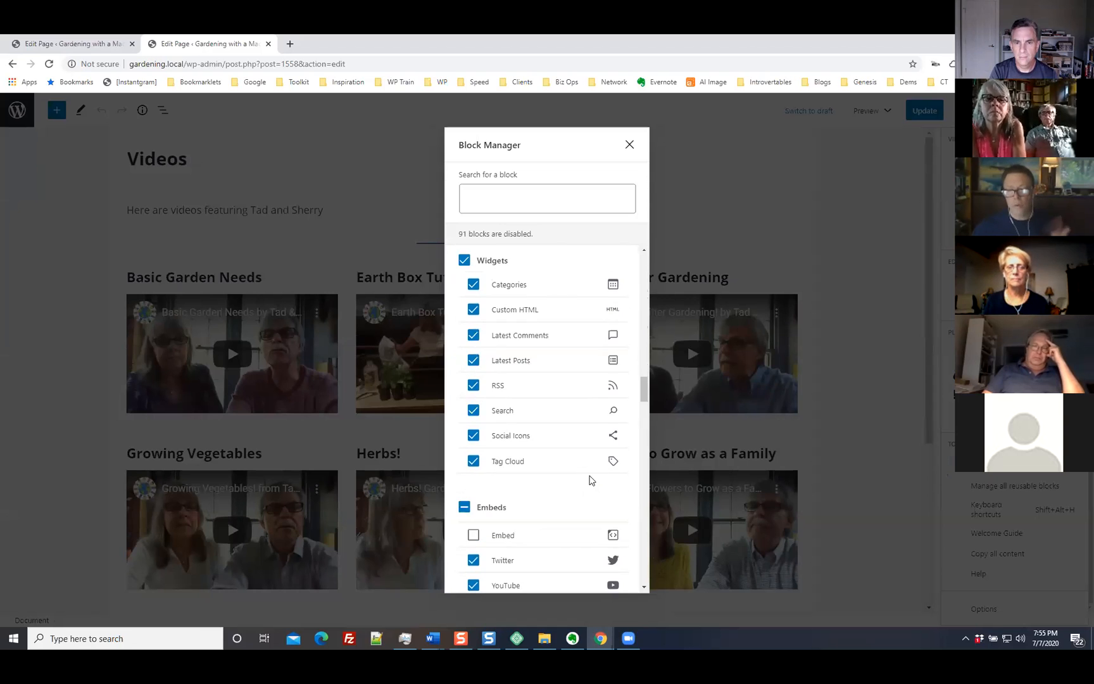
{"action": "scroll", "coordinate": [587, 486], "scroll_direction": "down", "scroll_amount": 5}
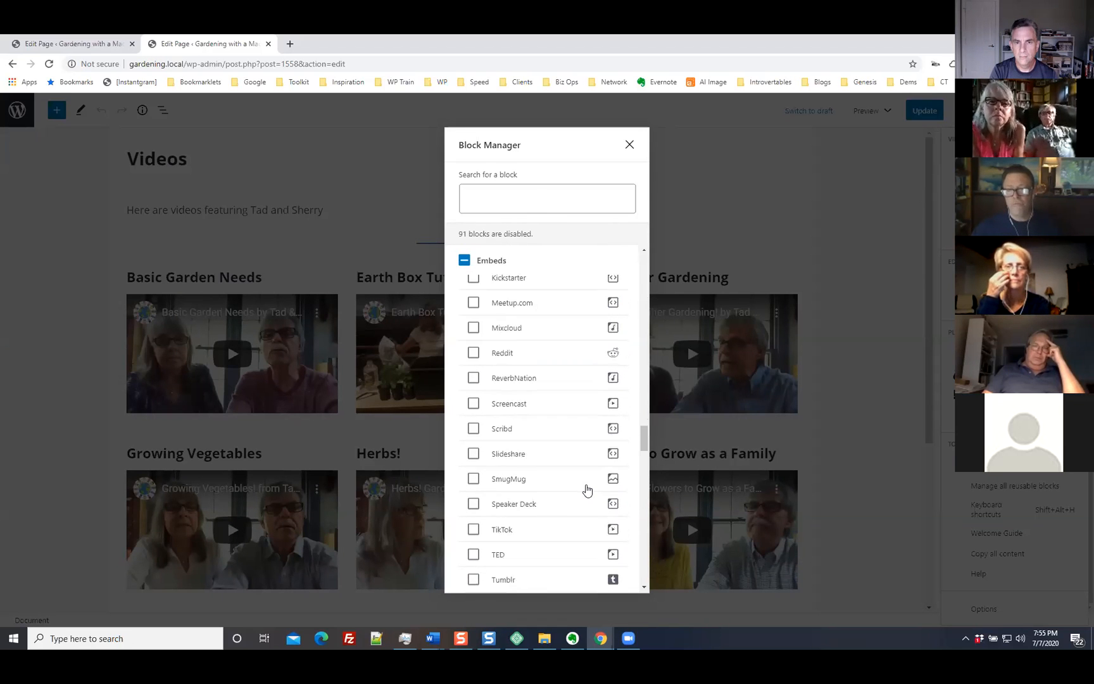
{"action": "scroll", "coordinate": [586, 488], "scroll_direction": "up", "scroll_amount": 3}
{"action": "scroll", "coordinate": [587, 488], "scroll_direction": "up", "scroll_amount": 1}
{"action": "scroll", "coordinate": [571, 454], "scroll_direction": "down", "scroll_amount": 8}
{"action": "scroll", "coordinate": [573, 464], "scroll_direction": "up", "scroll_amount": 4}
{"action": "scroll", "coordinate": [570, 464], "scroll_direction": "up", "scroll_amount": 12}
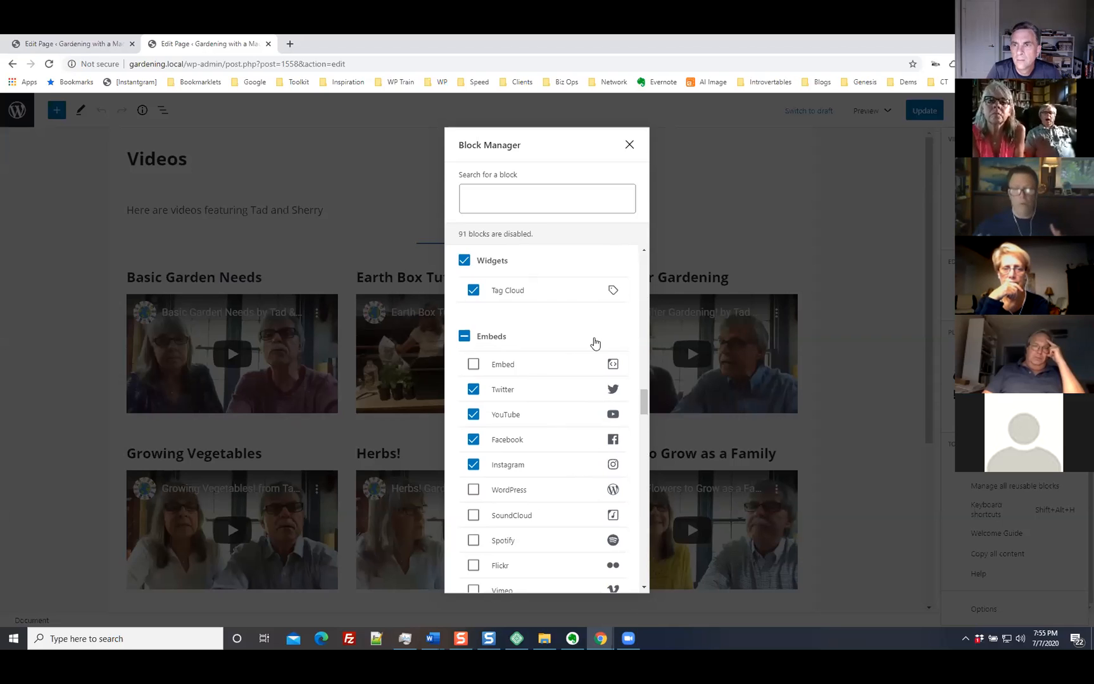
Step: Examine the remaining Embeds blocks and the Advanced Gutenberg blocks for which ones are enabled or disabled
{"action": "scroll", "coordinate": [580, 456], "scroll_direction": "down", "scroll_amount": 5}
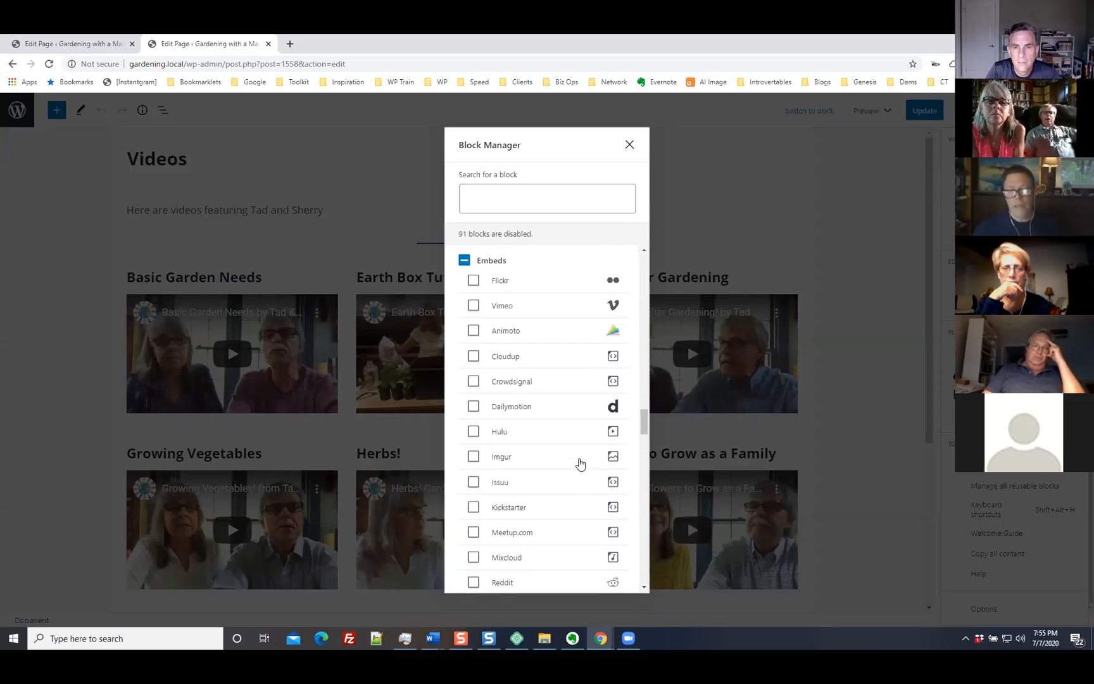
{"action": "scroll", "coordinate": [573, 436], "scroll_direction": "down", "scroll_amount": 2}
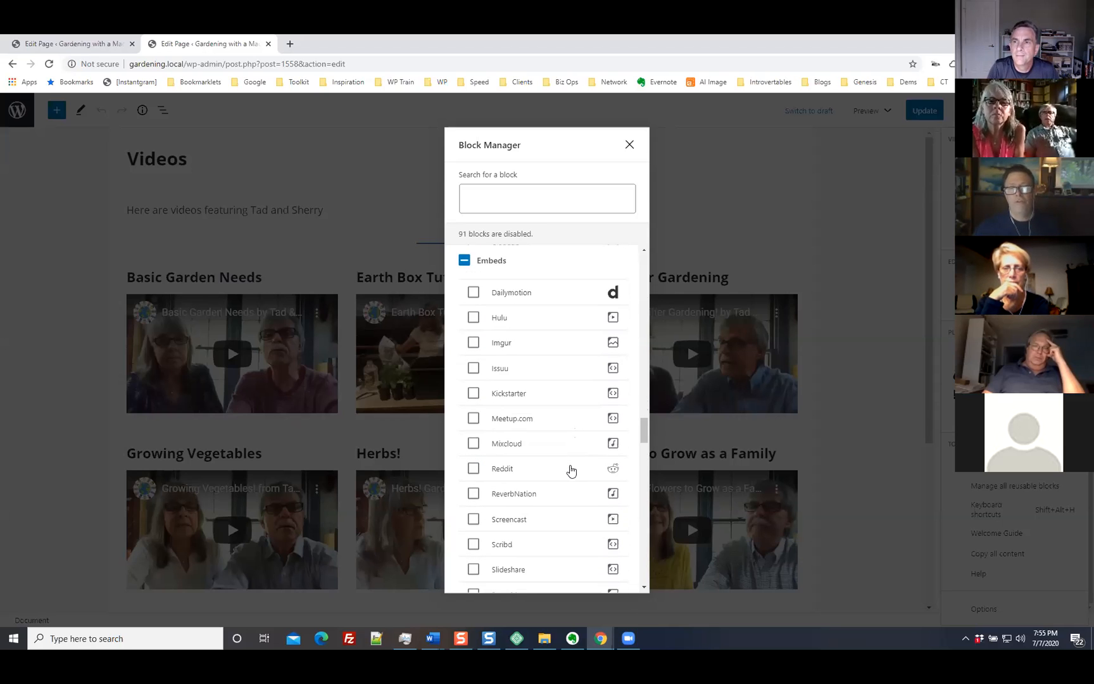
{"action": "scroll", "coordinate": [570, 470], "scroll_direction": "down", "scroll_amount": 5}
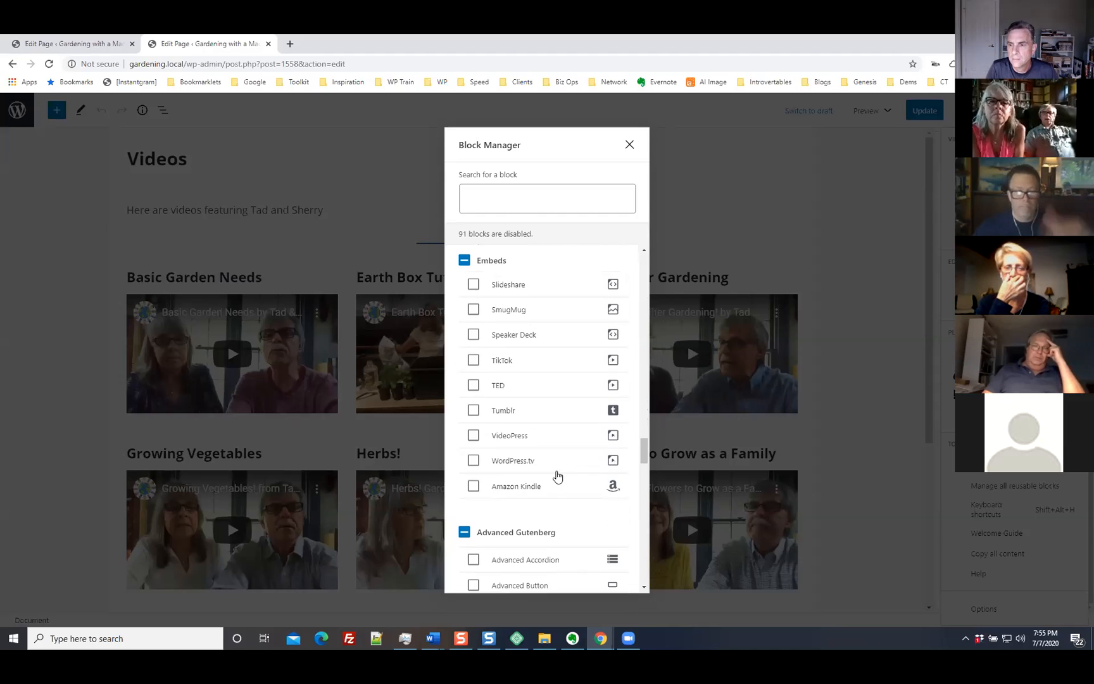
{"action": "scroll", "coordinate": [560, 484], "scroll_direction": "down", "scroll_amount": 2}
{"action": "scroll", "coordinate": [526, 437], "scroll_direction": "down", "scroll_amount": 1}
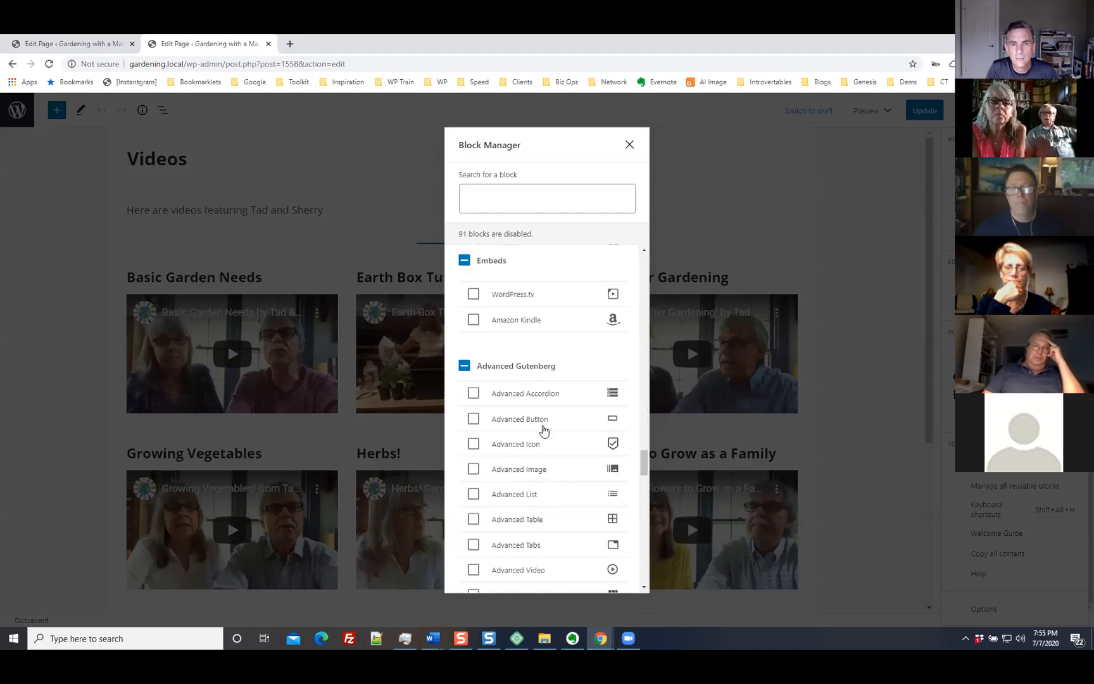
{"action": "scroll", "coordinate": [562, 437], "scroll_direction": "down", "scroll_amount": 2}
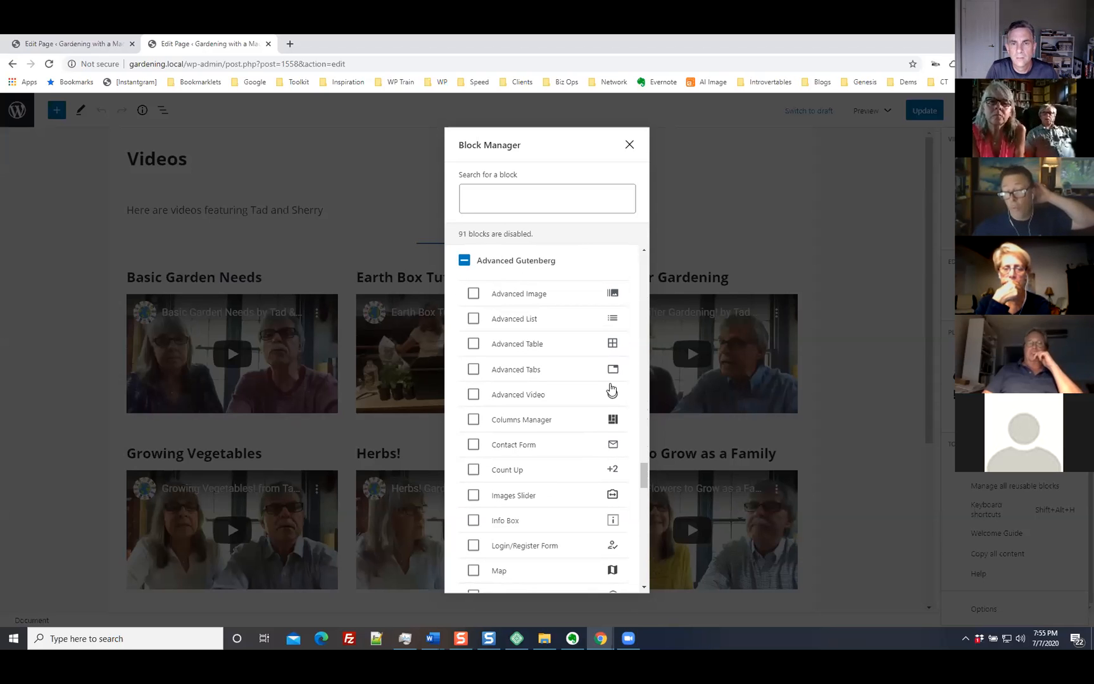
{"action": "scroll", "coordinate": [598, 463], "scroll_direction": "up", "scroll_amount": 3}
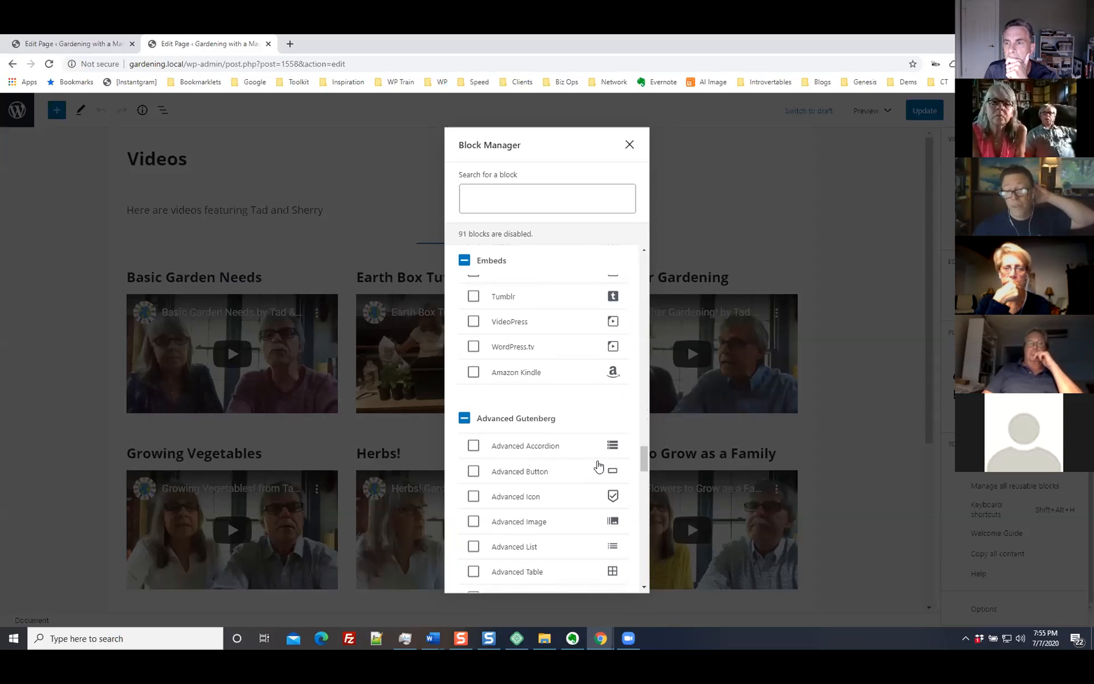
{"action": "scroll", "coordinate": [597, 467], "scroll_direction": "down", "scroll_amount": 2}
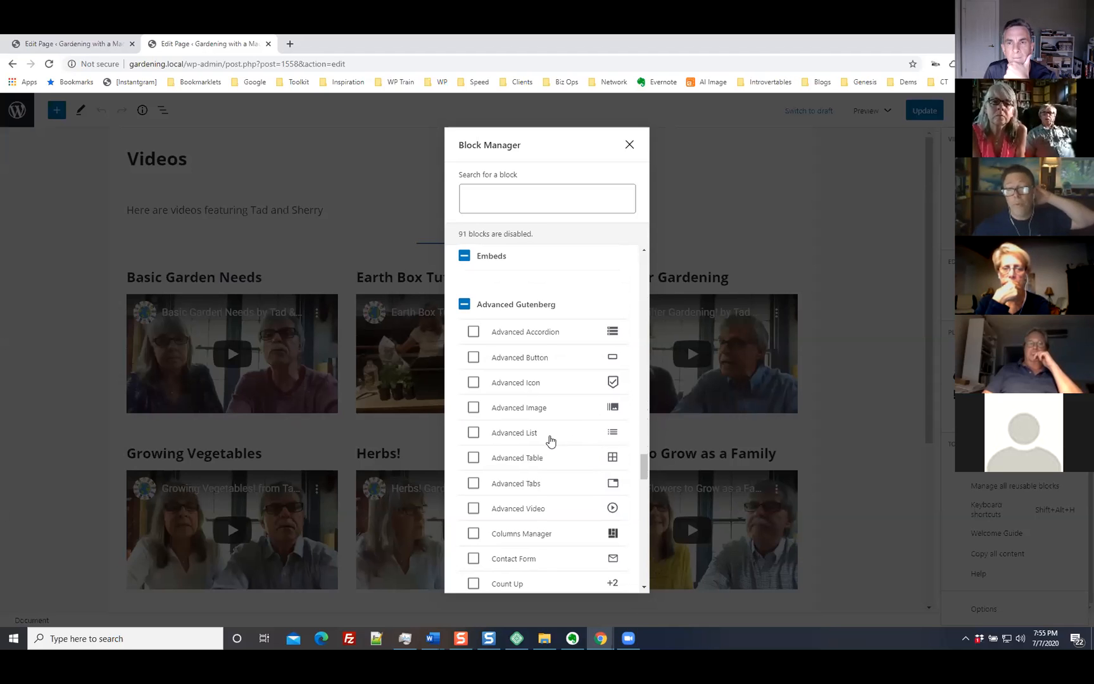
{"action": "scroll", "coordinate": [598, 554], "scroll_direction": "down", "scroll_amount": 4}
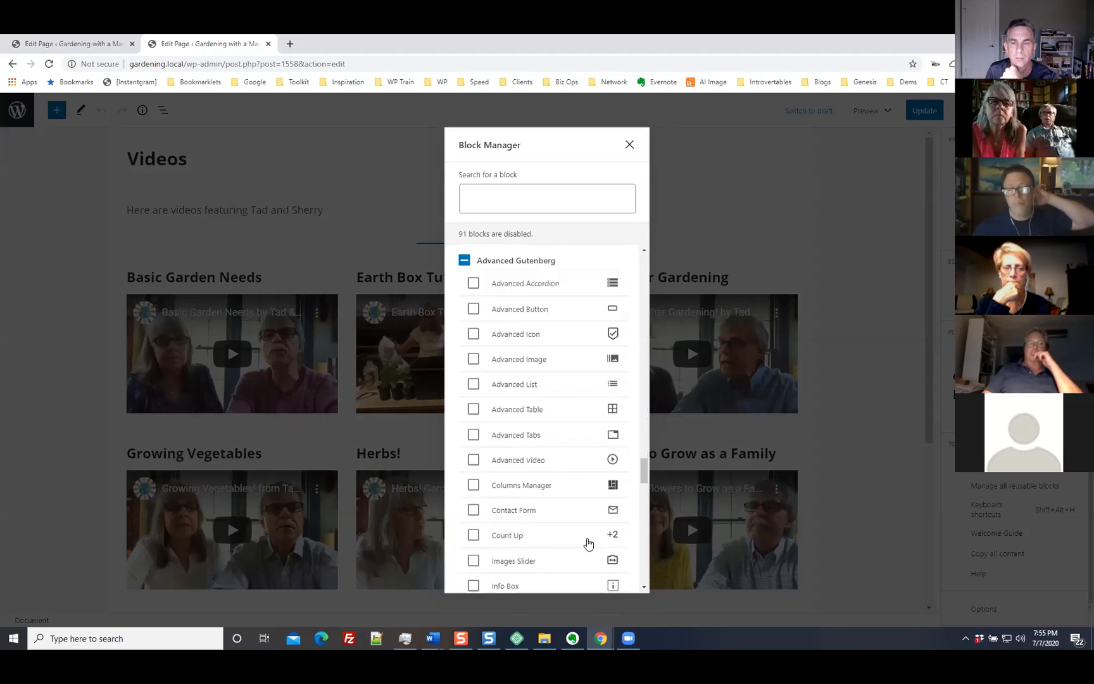
{"action": "scroll", "coordinate": [592, 539], "scroll_direction": "up", "scroll_amount": 4}
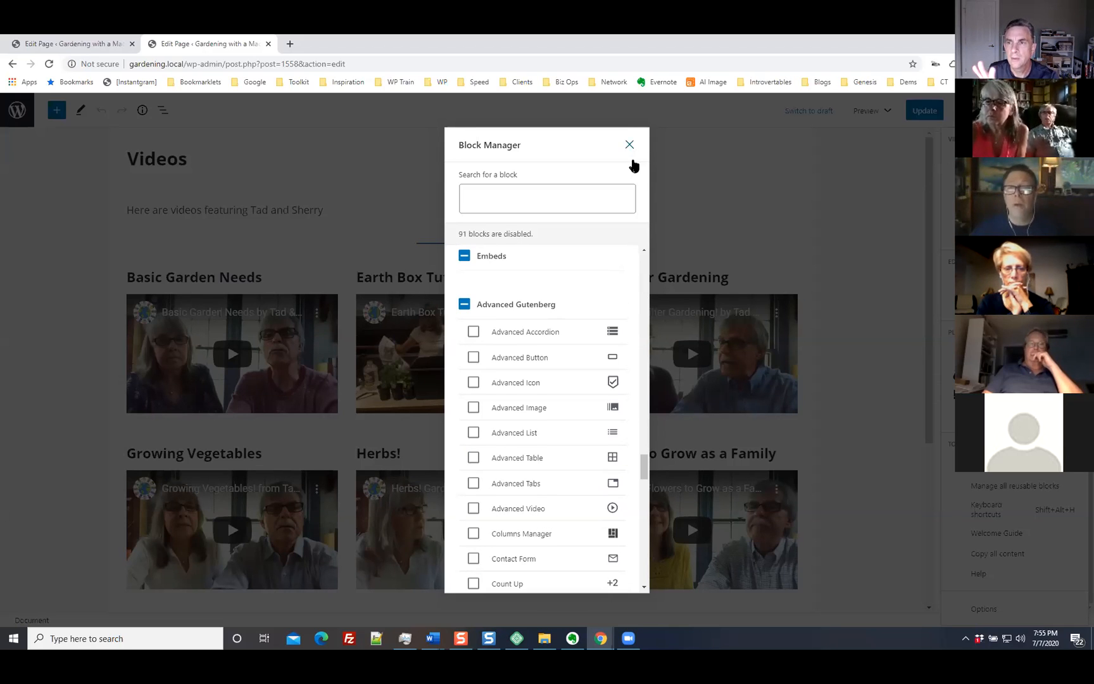
Step: Examine the Ultimate Addons Blocks category and close the Block Manager
{"action": "scroll", "coordinate": [586, 354], "scroll_direction": "down", "scroll_amount": 10}
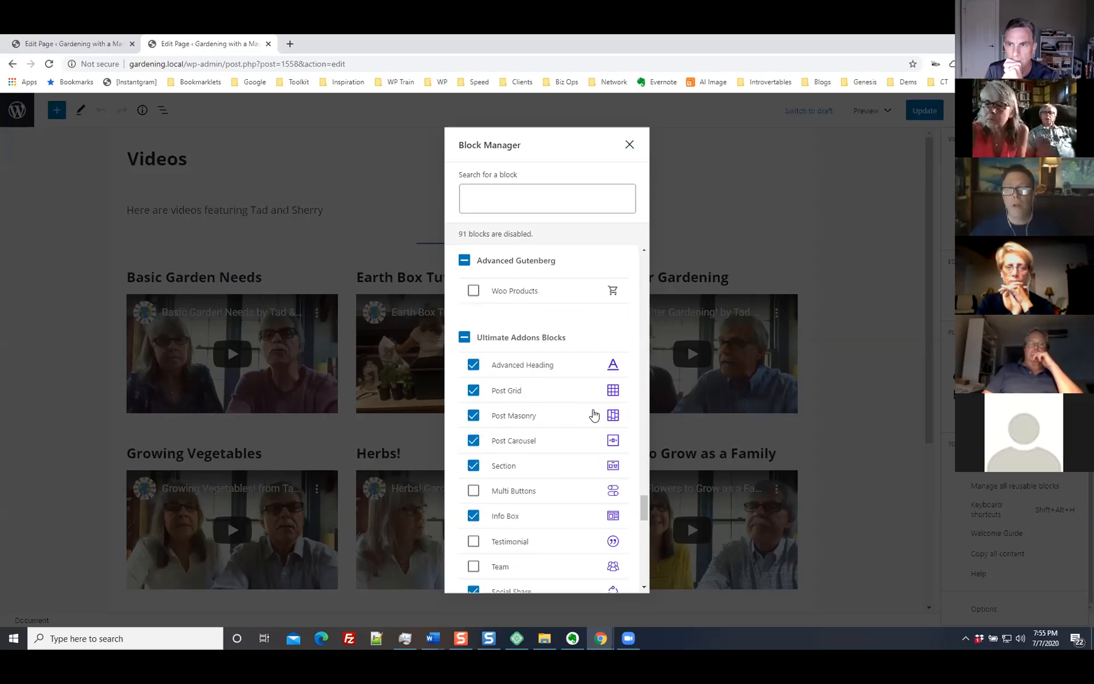
{"action": "scroll", "coordinate": [582, 364], "scroll_direction": "down", "scroll_amount": 1}
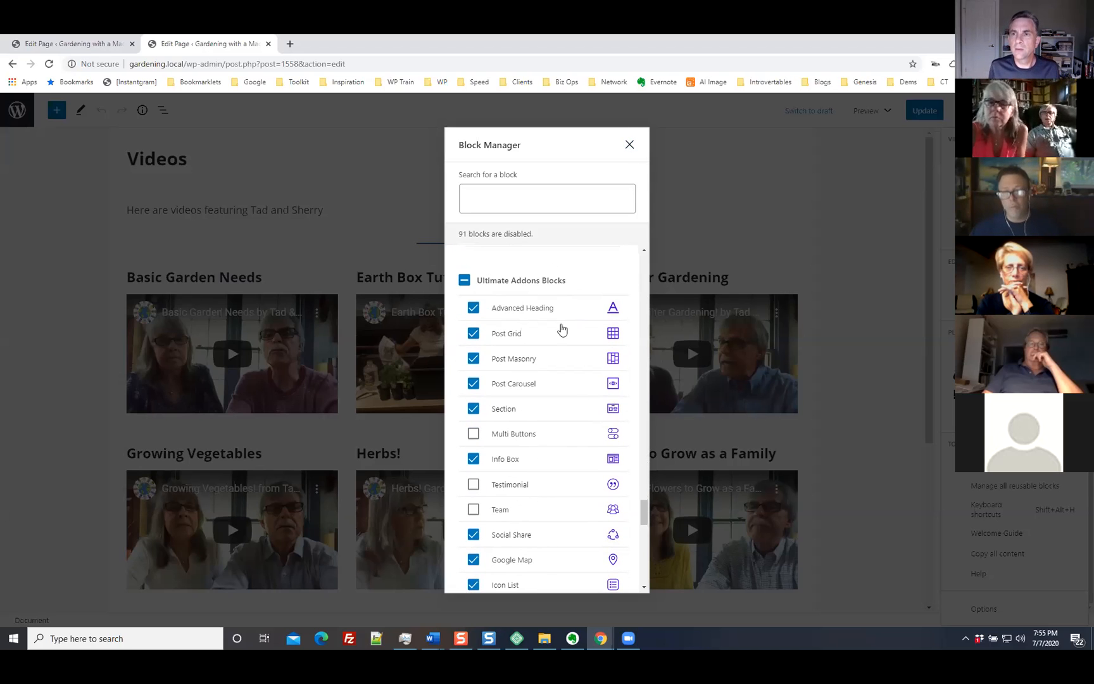
{"action": "scroll", "coordinate": [530, 434], "scroll_direction": "down", "scroll_amount": 4}
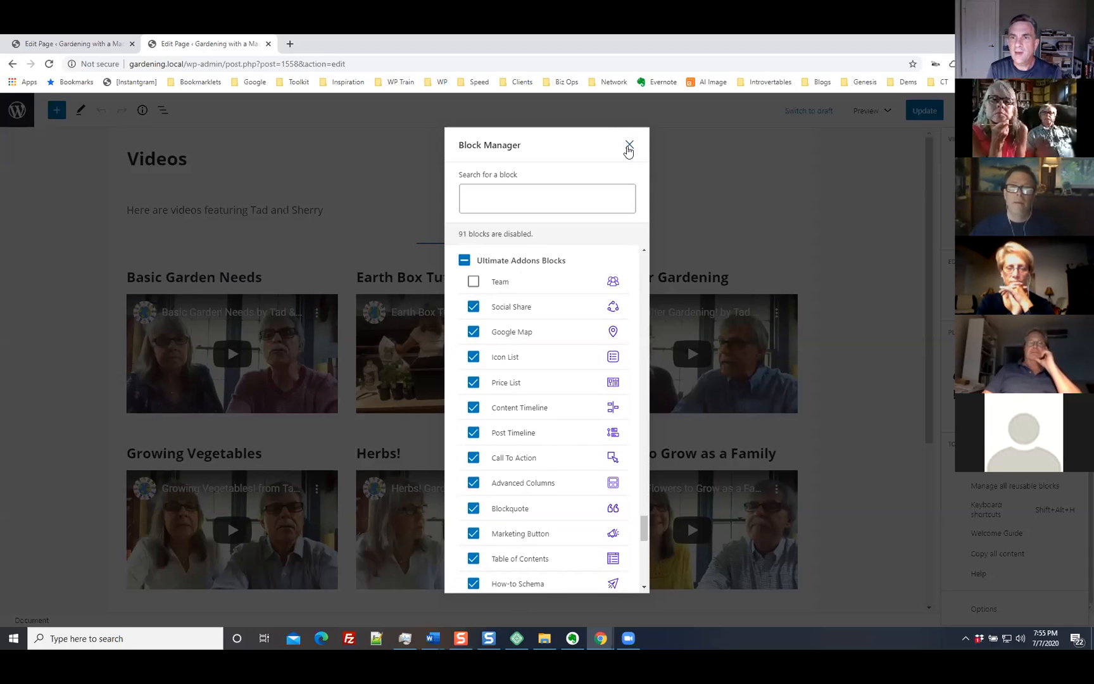
{"action": "left_click", "coordinate": [811, 215]}
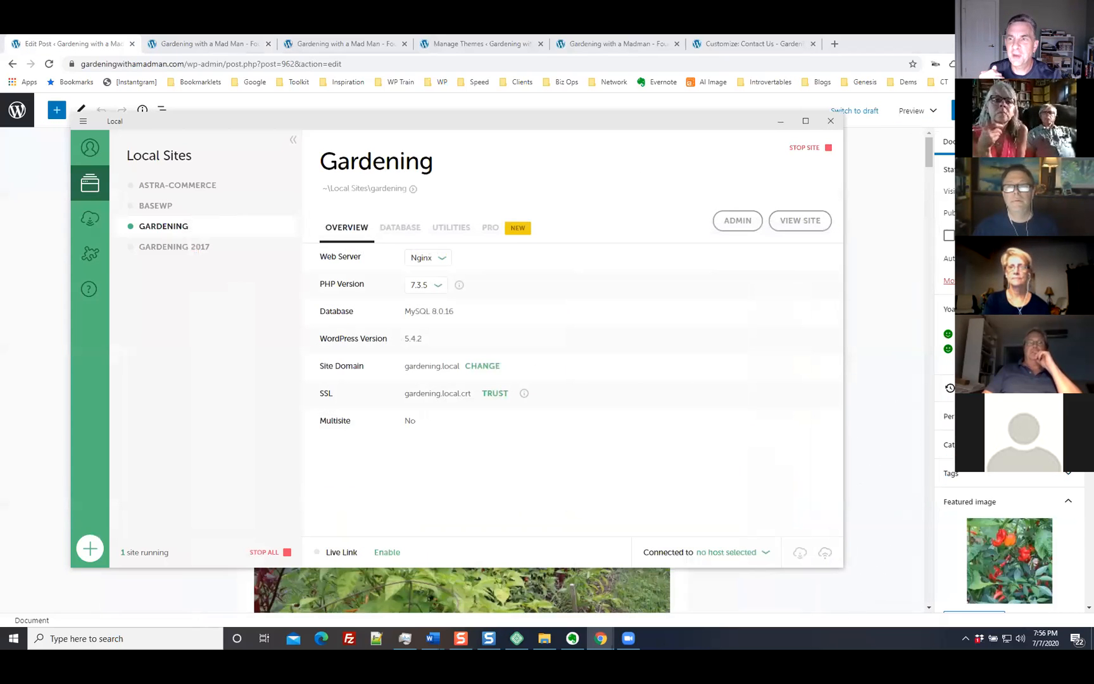
Step: Minimize the Local app and the live site's browser window, and bring up the local site's Videos page editor
{"action": "left_click", "coordinate": [781, 122]}
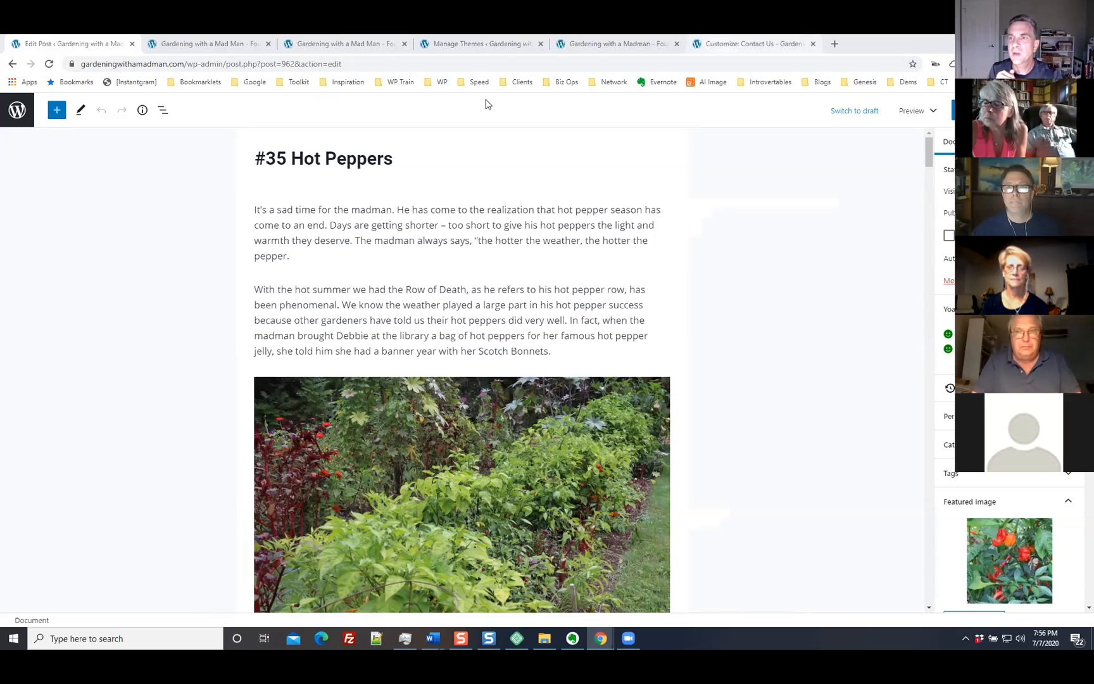
{"action": "left_click", "coordinate": [728, 45]}
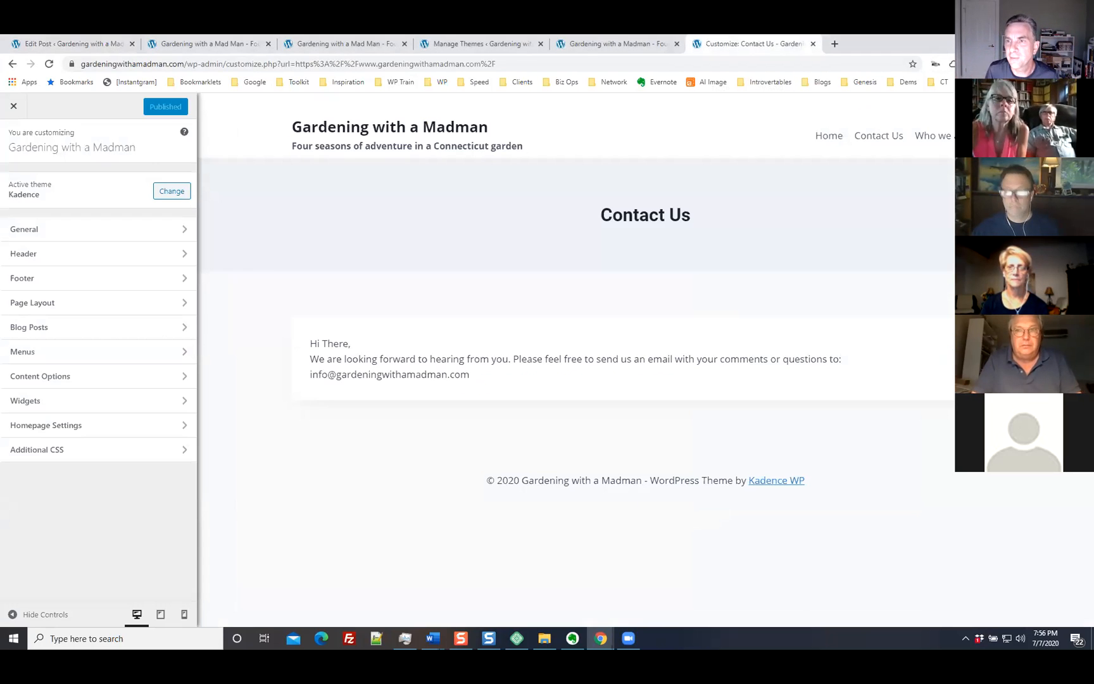
{"action": "left_click", "coordinate": [1026, 40]}
{"action": "mouse_move", "coordinate": [605, 646]}
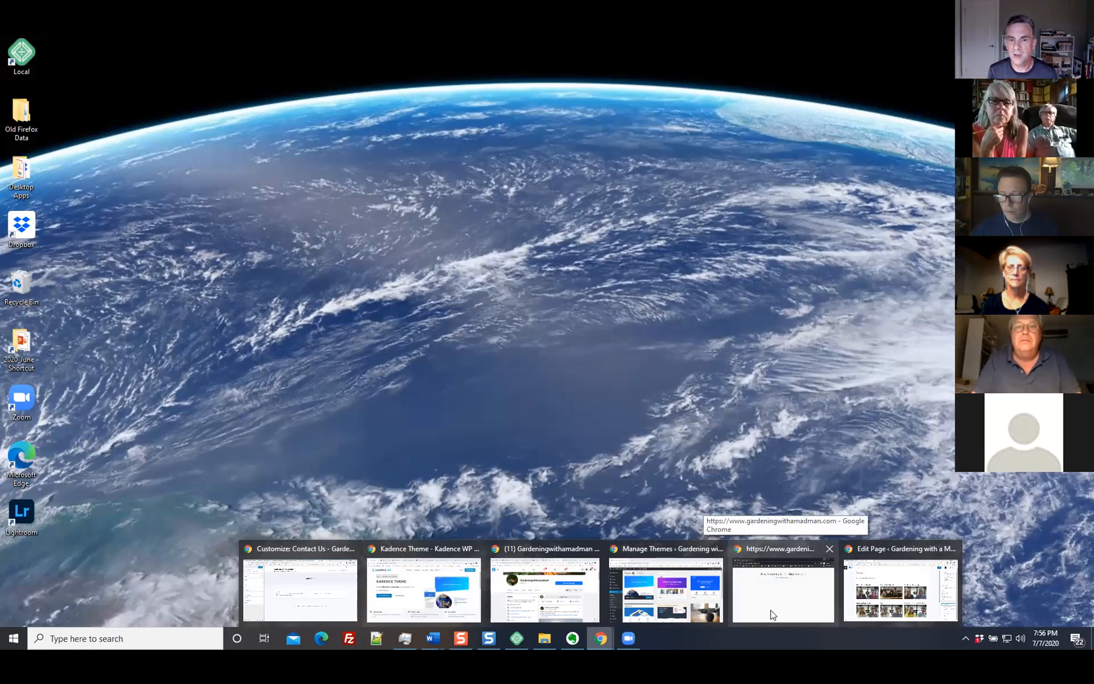
{"action": "left_click", "coordinate": [909, 595]}
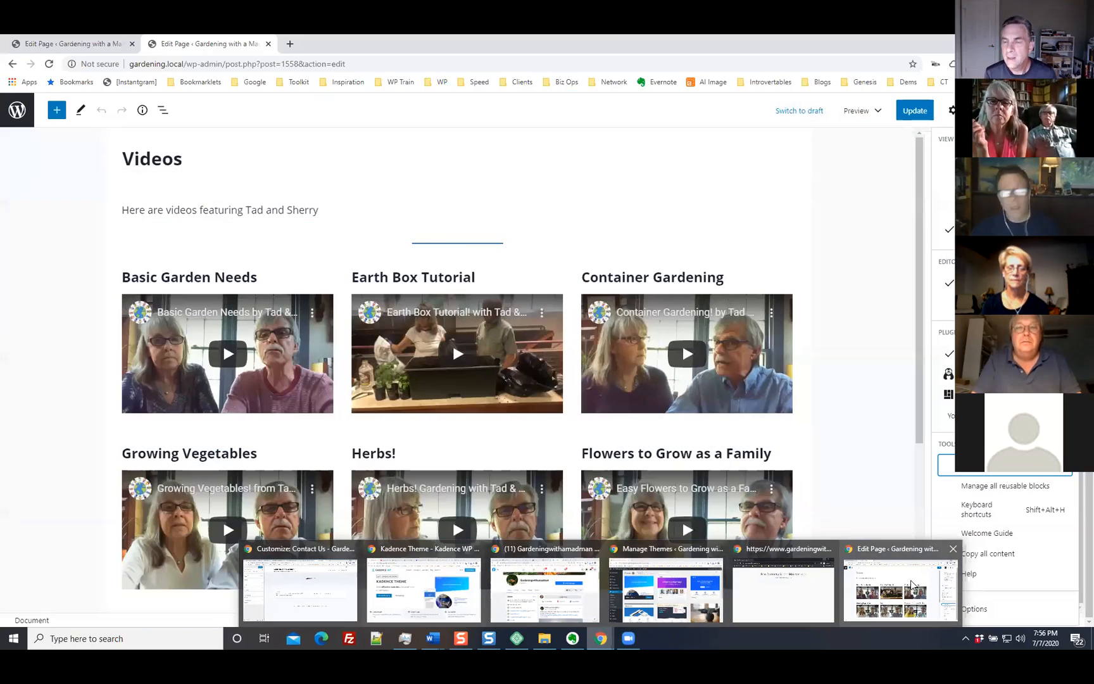
Step: Return to the local site's Pages list, open the Contact Us page in a new tab and look over its form and sidebar
{"action": "left_click", "coordinate": [27, 41]}
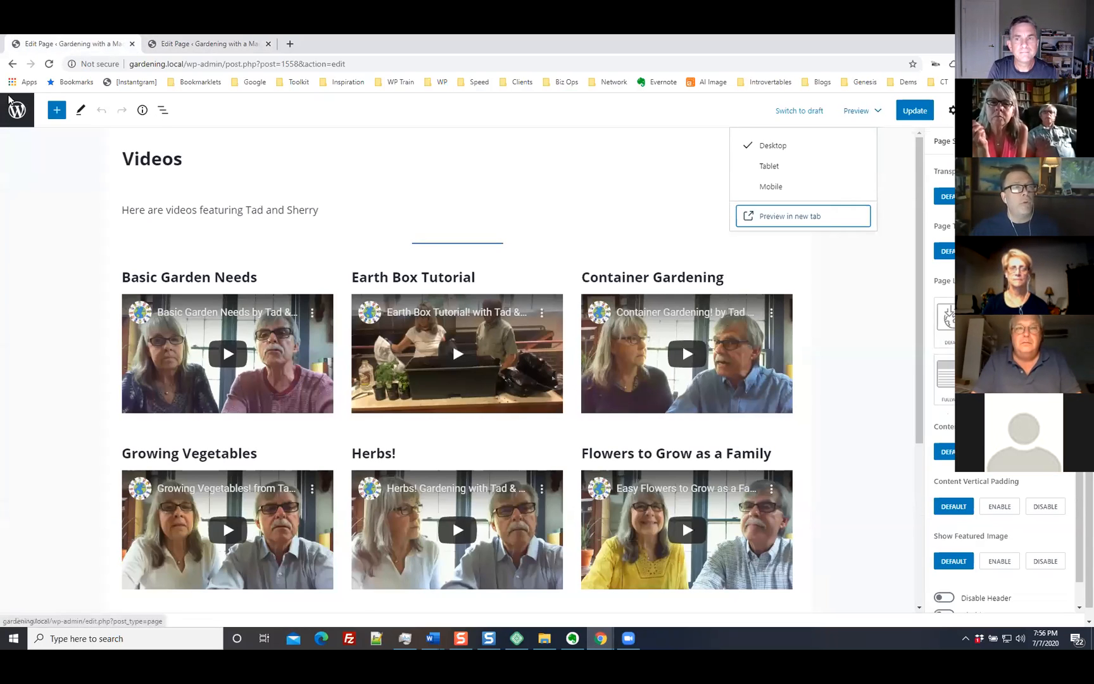
{"action": "left_click", "coordinate": [13, 64]}
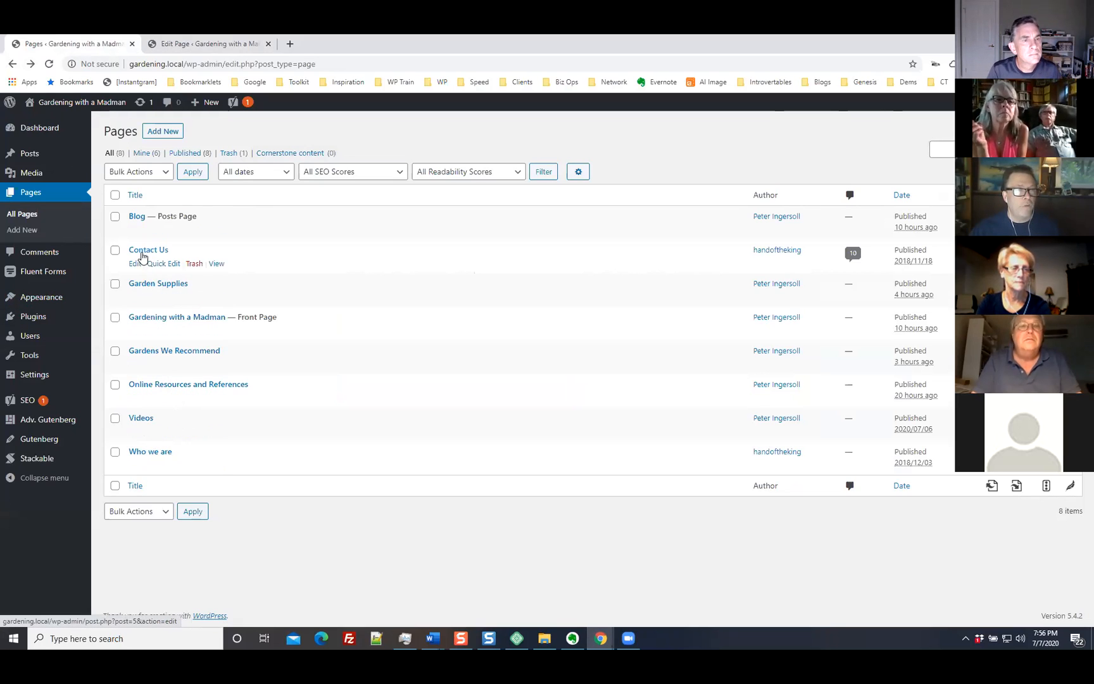
{"action": "right_click", "coordinate": [217, 263]}
{"action": "left_click", "coordinate": [247, 271]}
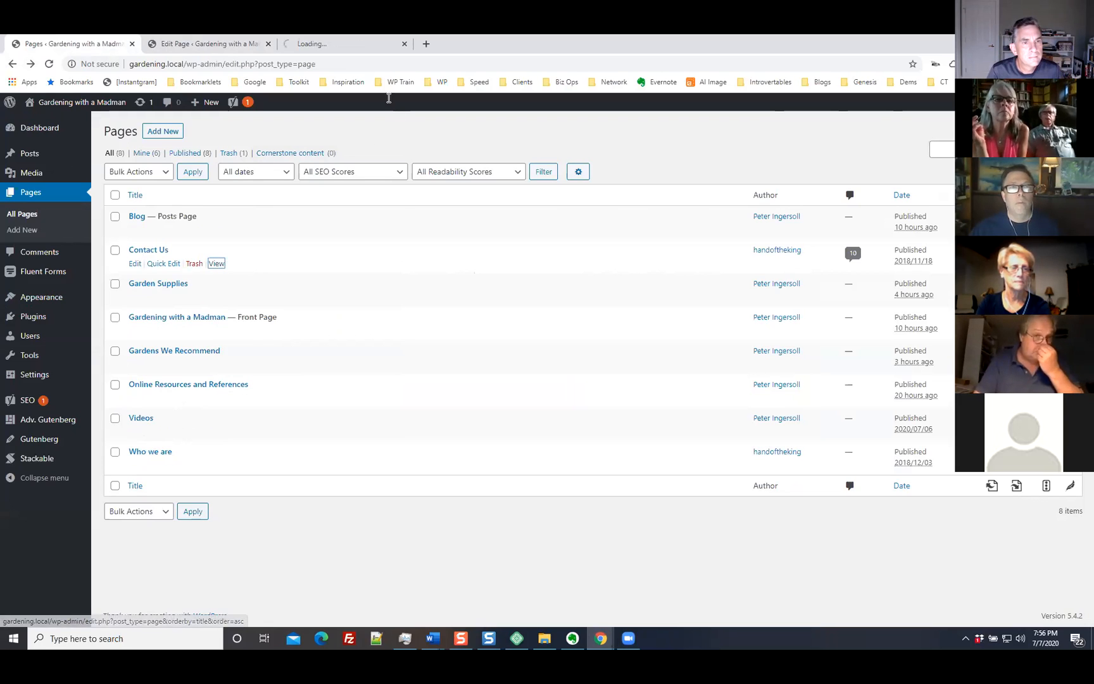
{"action": "left_click", "coordinate": [356, 44]}
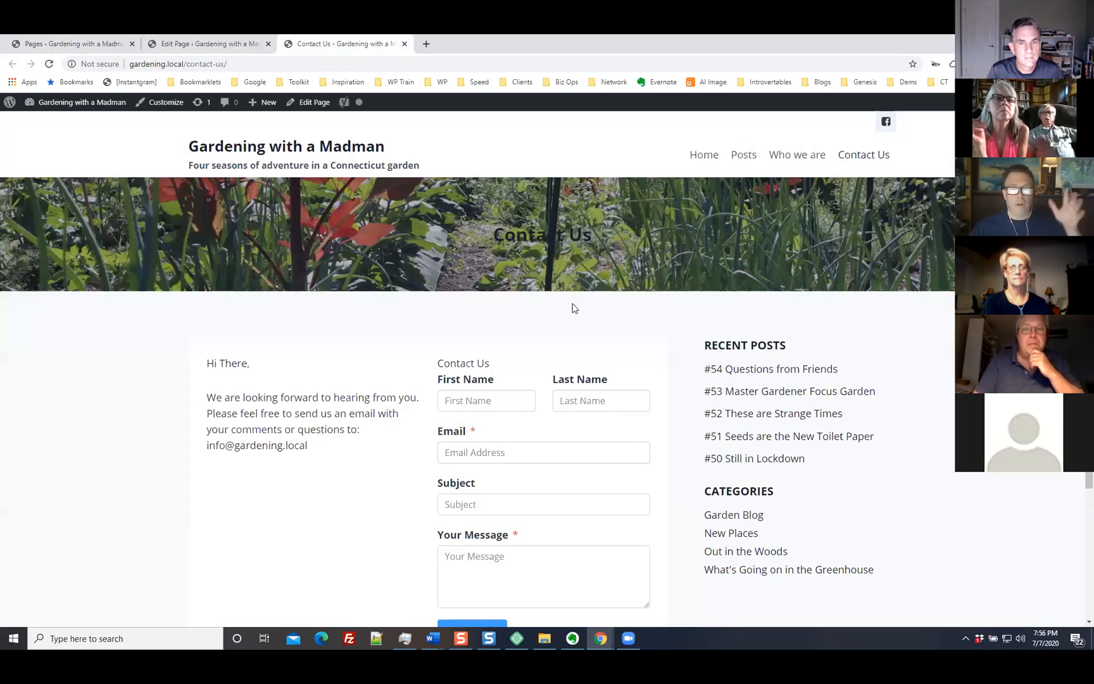
{"action": "scroll", "coordinate": [544, 348], "scroll_direction": "down", "scroll_amount": 2}
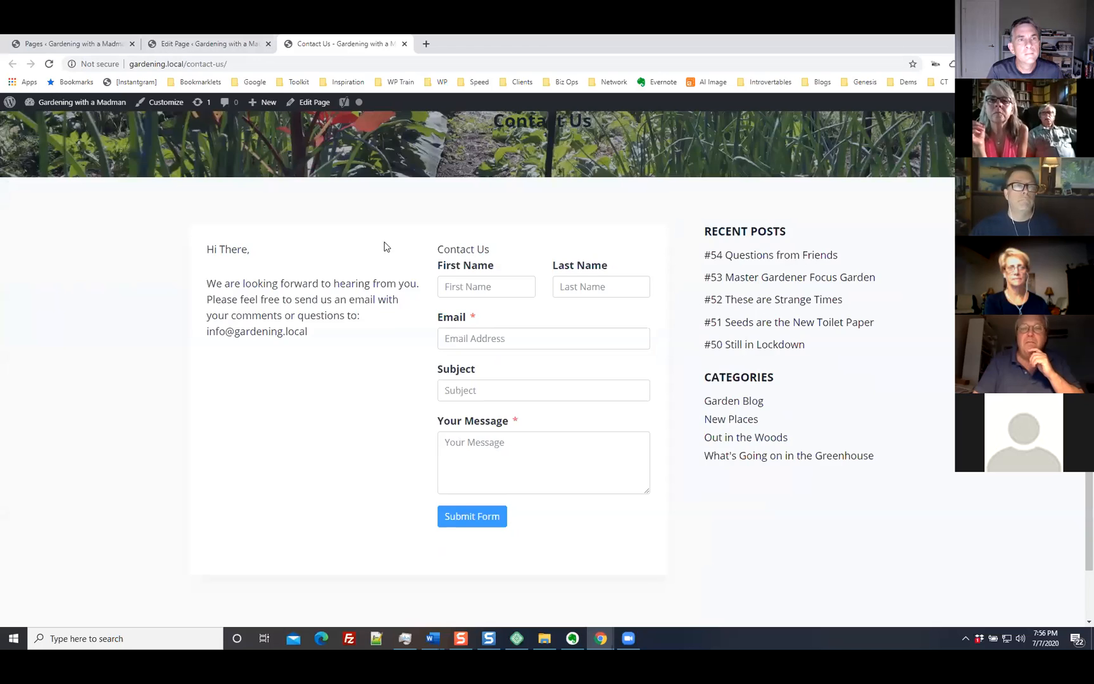
{"action": "scroll", "coordinate": [894, 380], "scroll_direction": "up", "scroll_amount": 2}
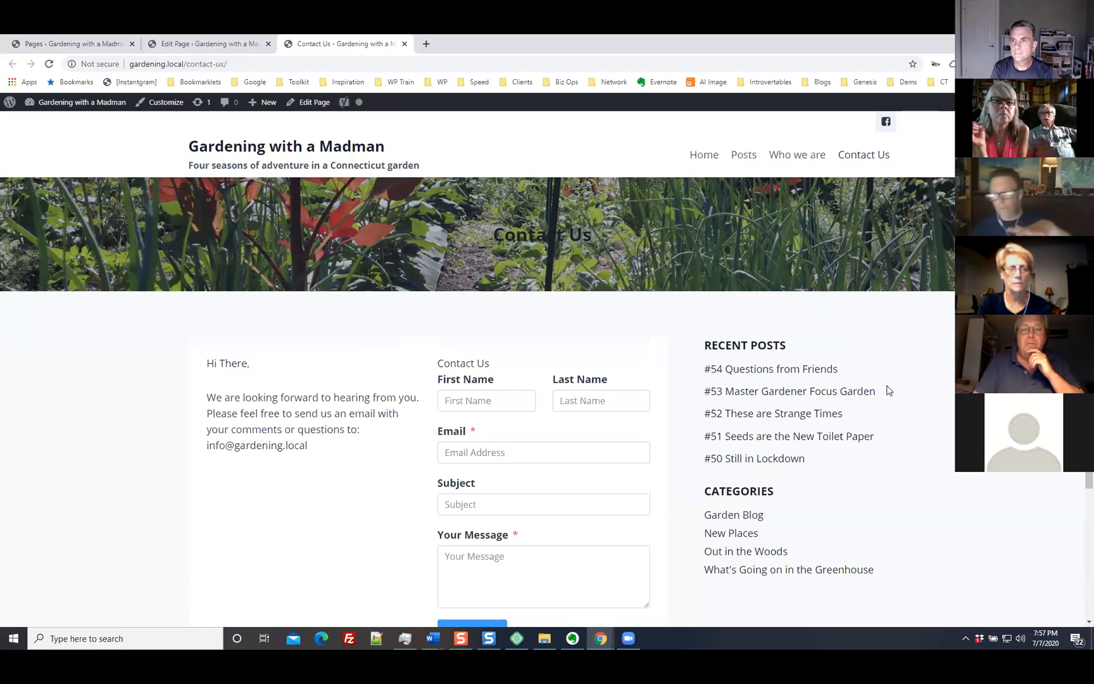
{"action": "scroll", "coordinate": [453, 352], "scroll_direction": "down", "scroll_amount": 1}
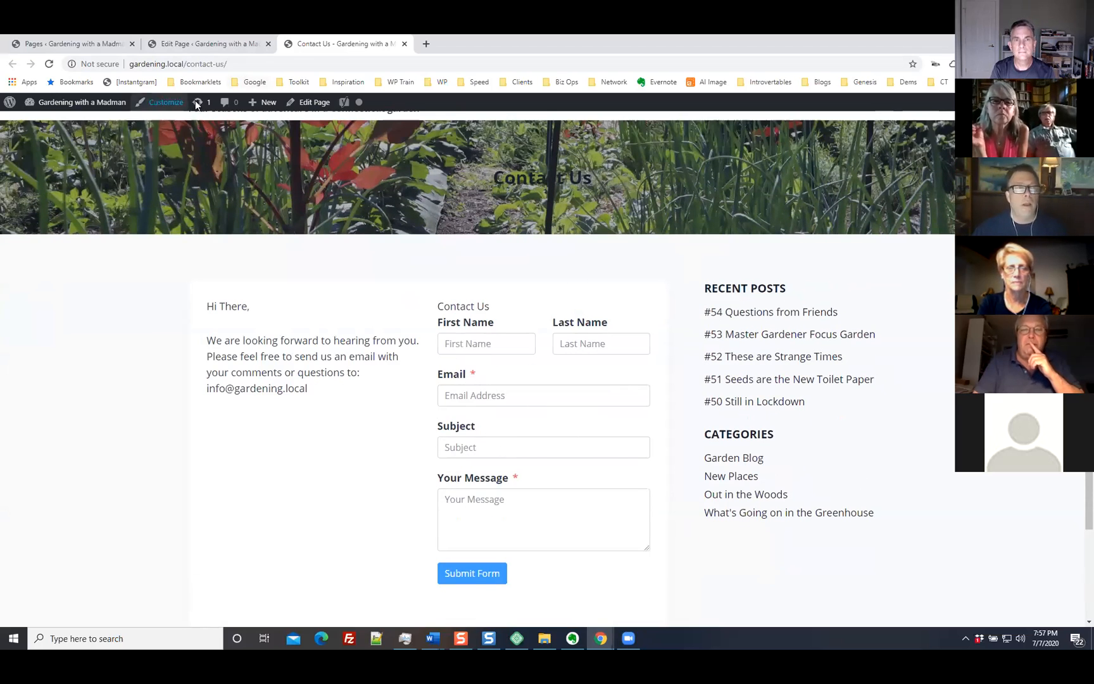
Step: Open the local site's dashboard from the Contact Us page and switch to the Videos page editor tab
{"action": "left_click", "coordinate": [69, 108]}
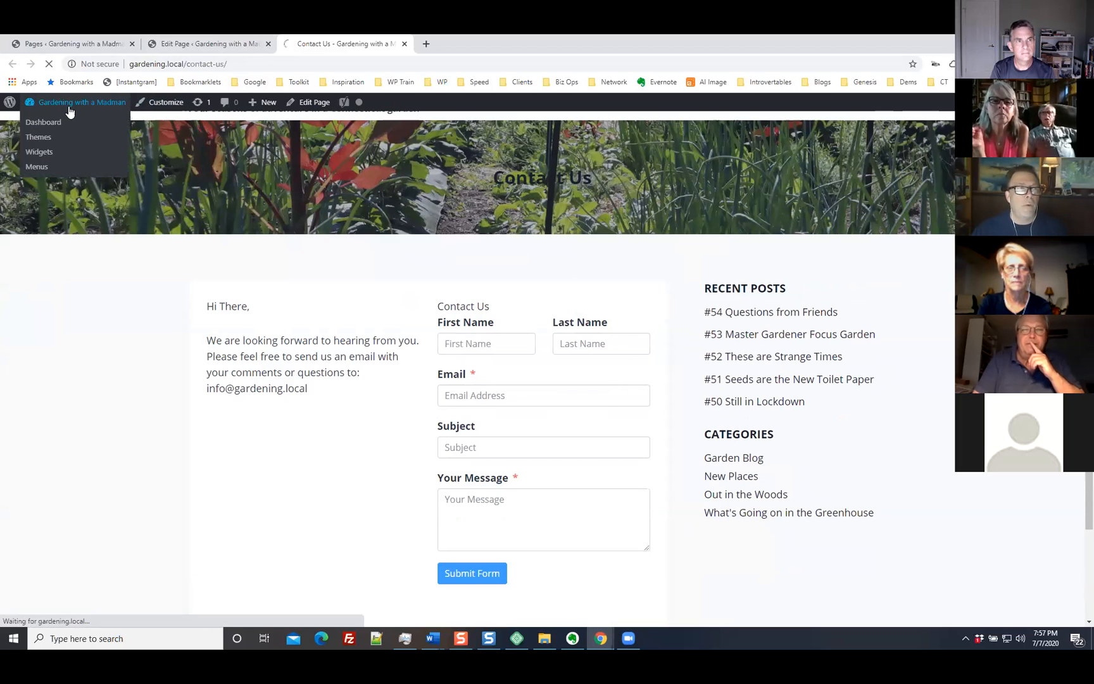
{"action": "left_click", "coordinate": [169, 43]}
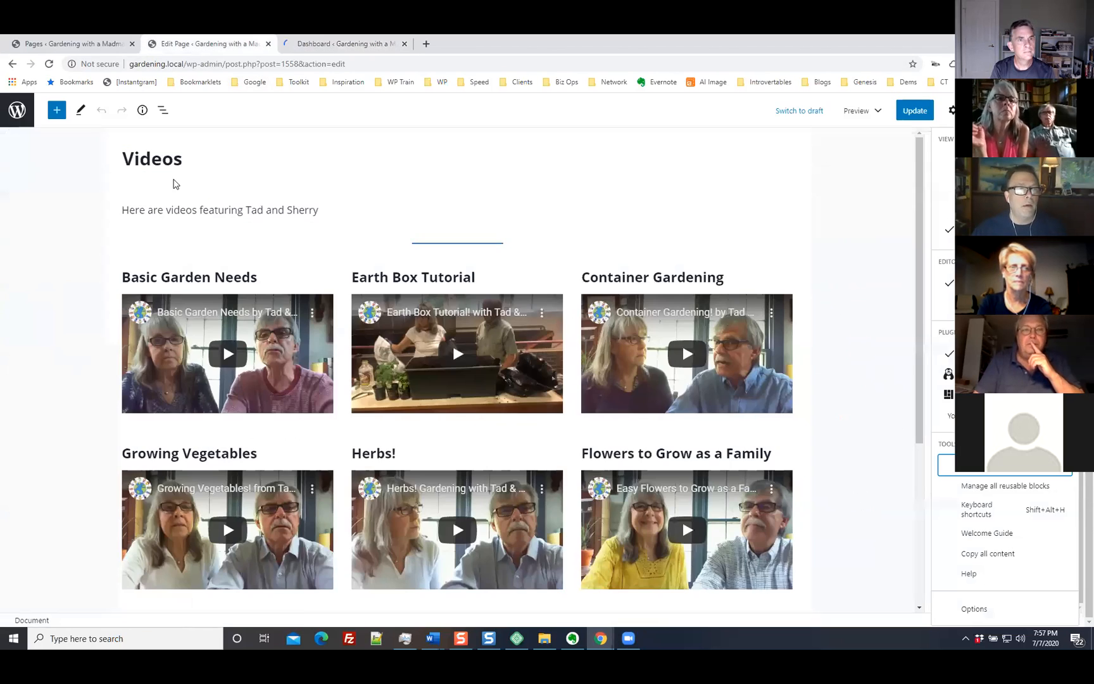
Step: Open Fluent Forms from the local site's dashboard and create a new form from the Contact Form template
{"action": "left_click", "coordinate": [322, 42]}
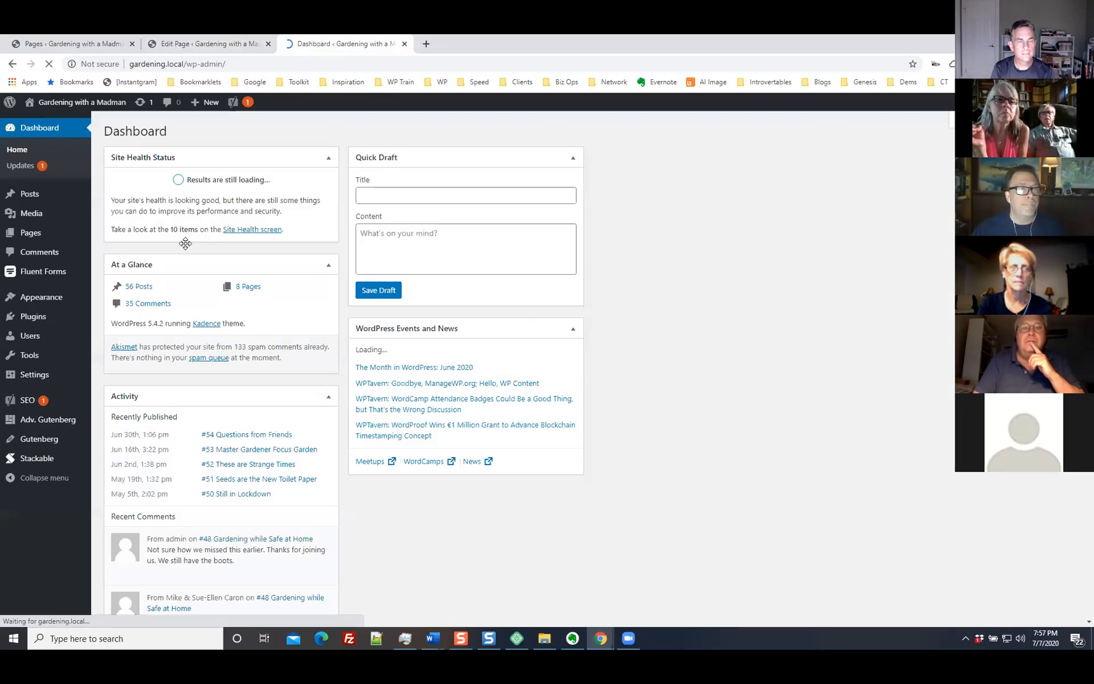
{"action": "mouse_move", "coordinate": [33, 280]}
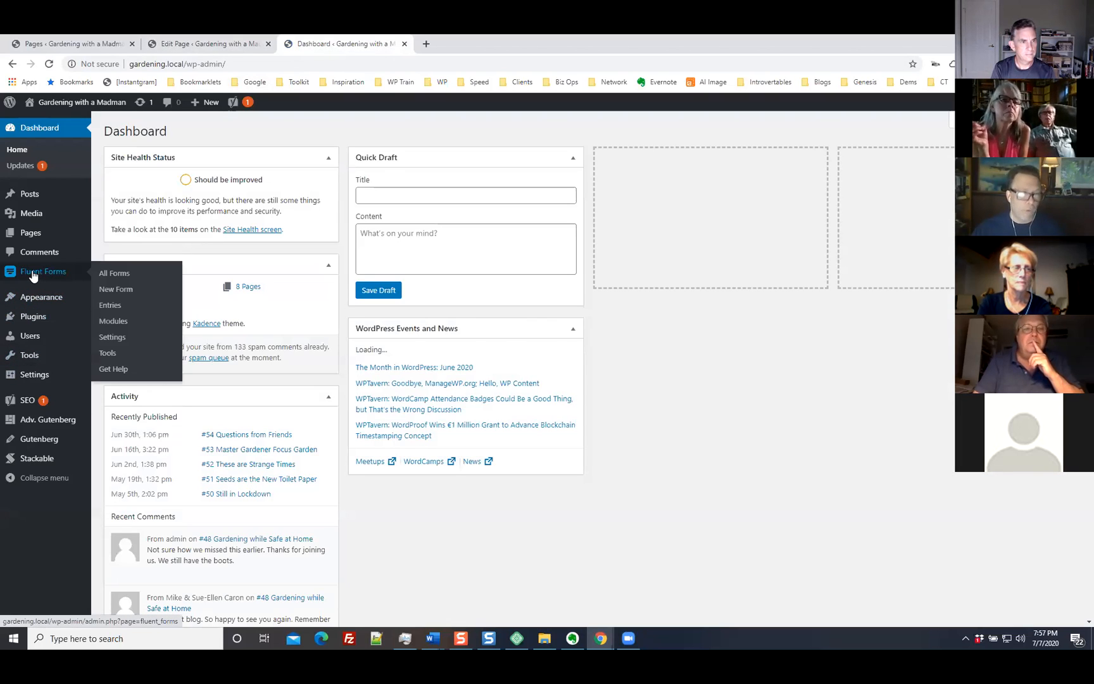
{"action": "left_click", "coordinate": [34, 279]}
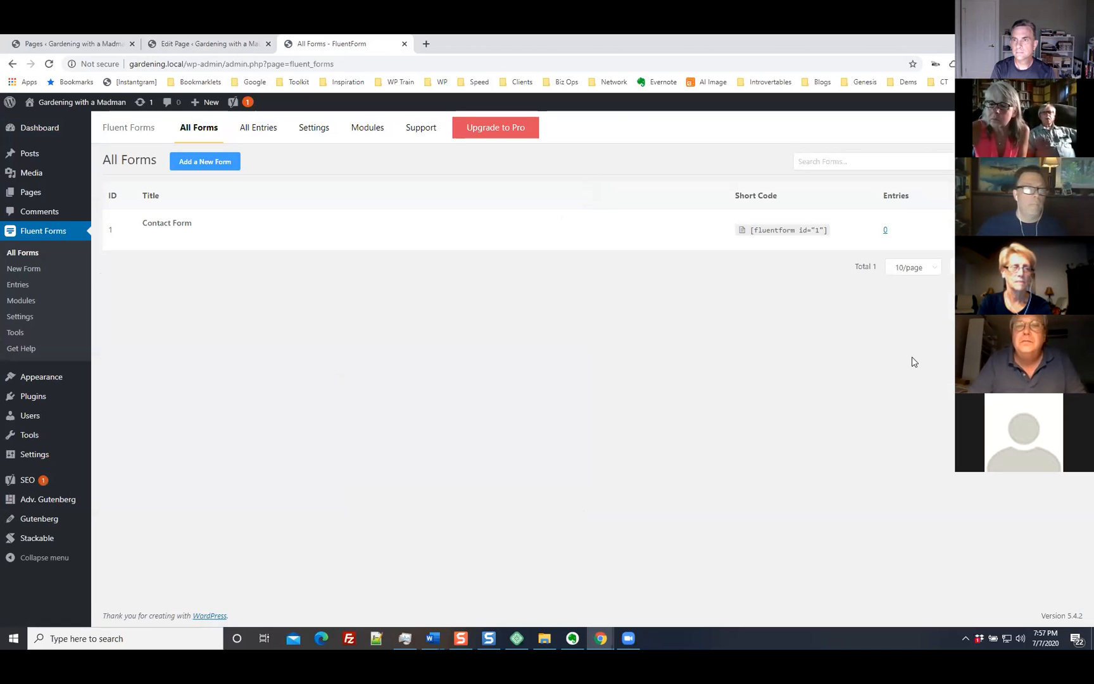
{"action": "left_click", "coordinate": [205, 163]}
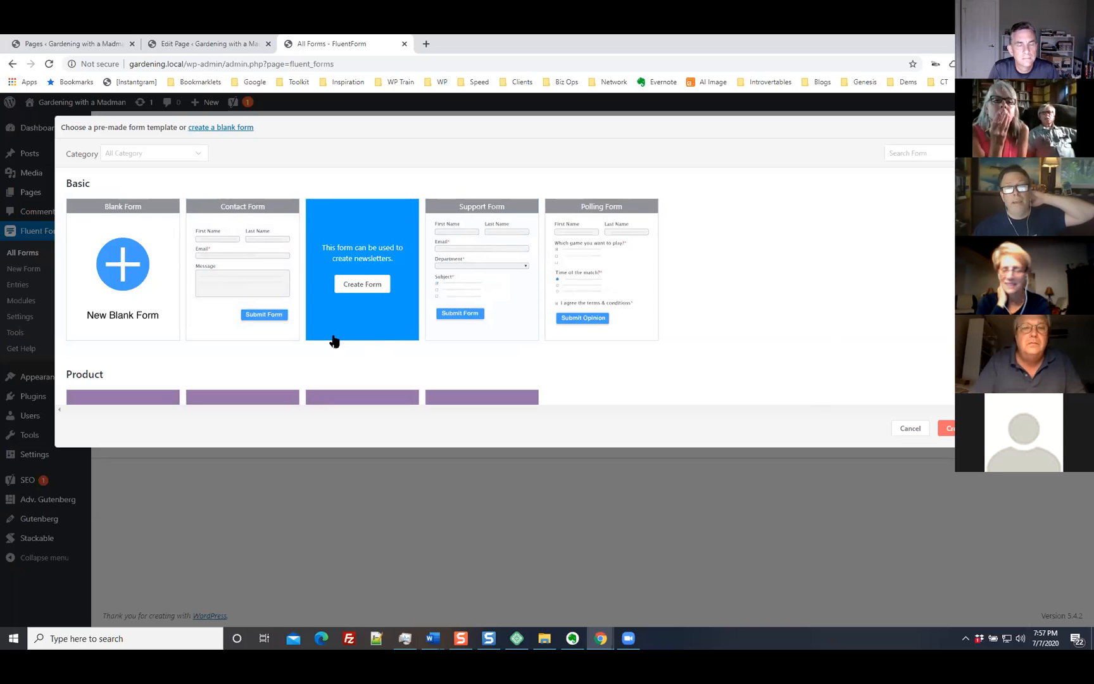
{"action": "left_click", "coordinate": [260, 278]}
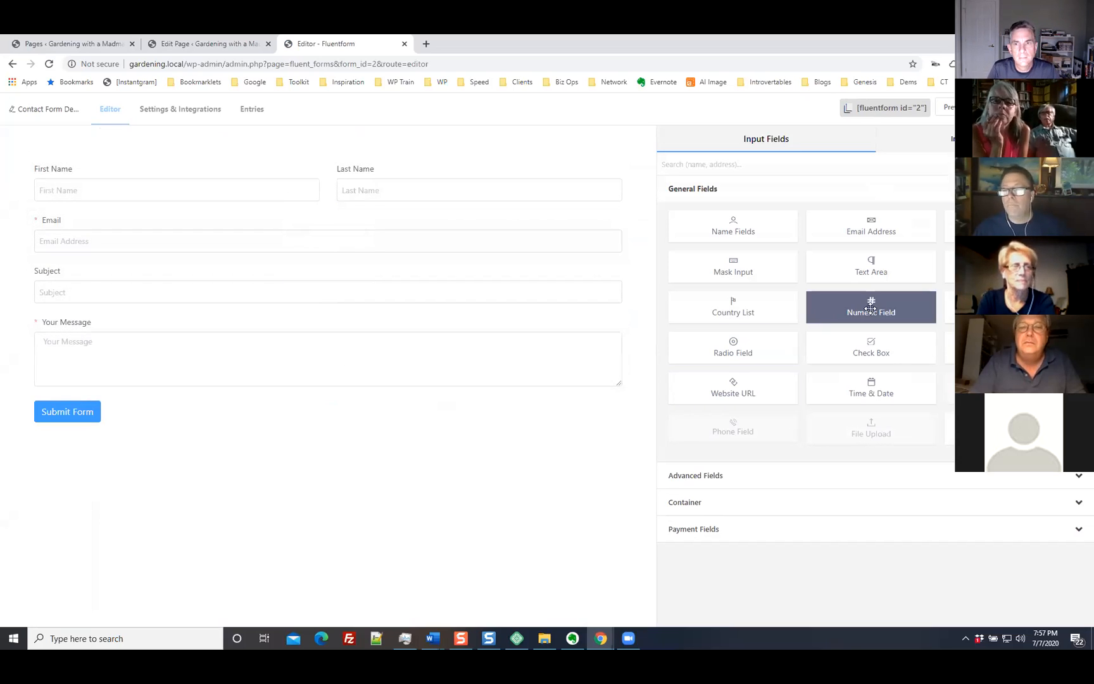
Step: Add an Email Address field above Subject and a Section Break above that new email field
{"action": "left_click_drag", "start_coordinate": [897, 229], "coordinate": [375, 295]}
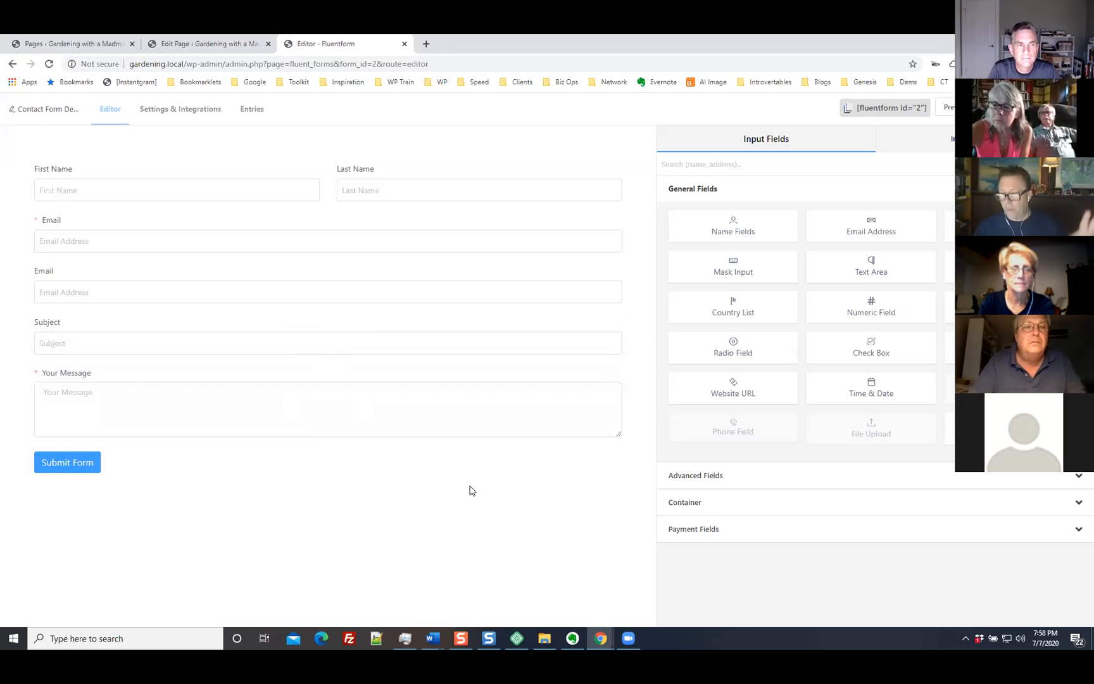
{"action": "left_click", "coordinate": [892, 472]}
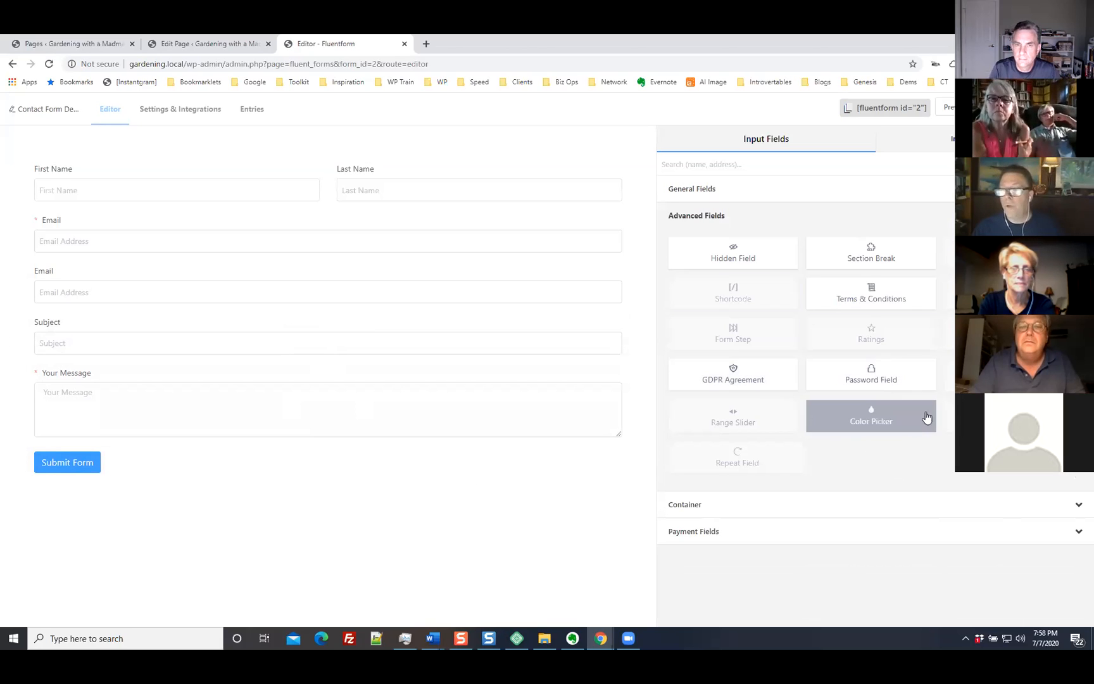
{"action": "left_click_drag", "start_coordinate": [887, 267], "coordinate": [357, 318]}
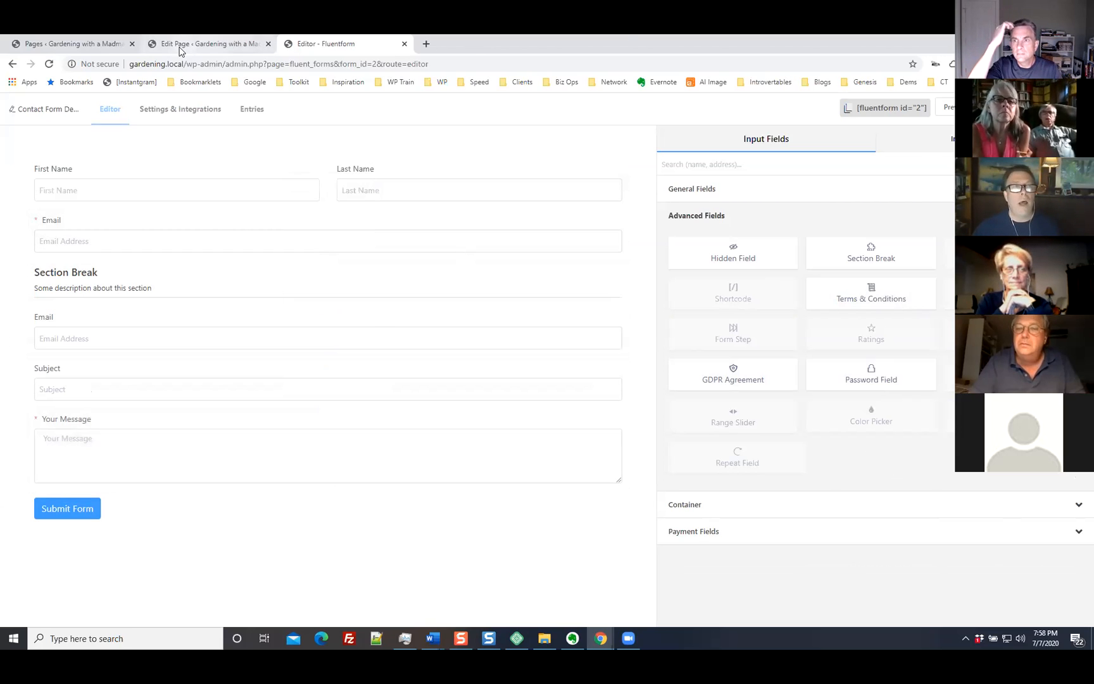
Step: Glance at the Videos page editor, return to the form editor and leave it, discarding the unsaved field changes
{"action": "left_click", "coordinate": [233, 50]}
{"action": "scroll", "coordinate": [798, 351], "scroll_direction": "down", "scroll_amount": 5}
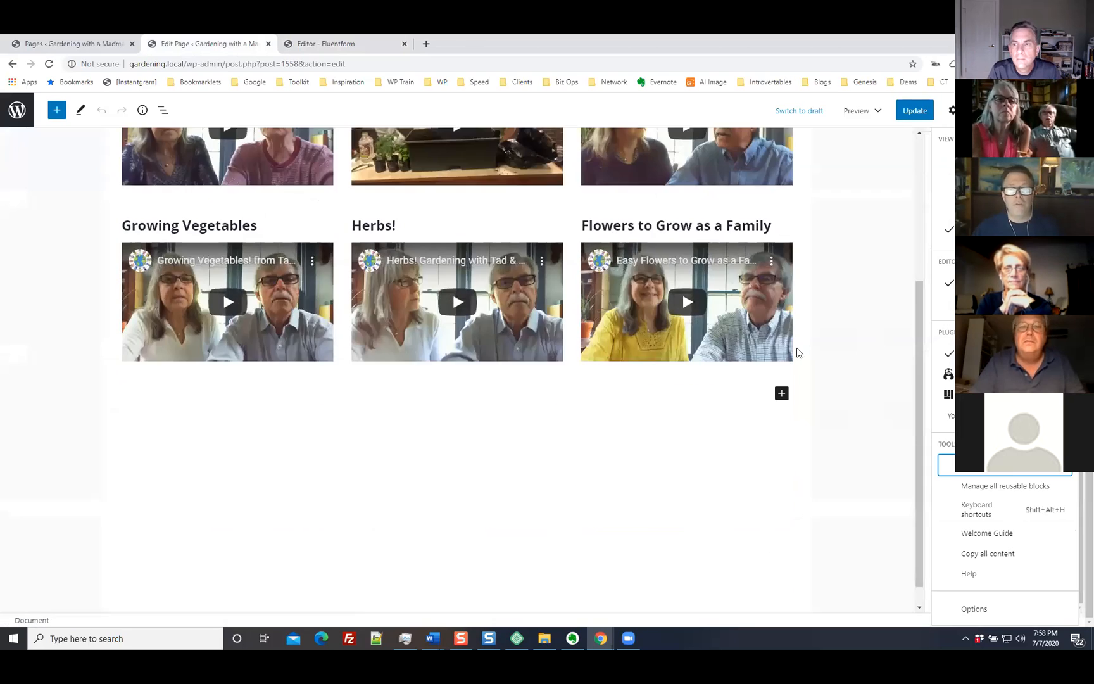
{"action": "scroll", "coordinate": [802, 336], "scroll_direction": "up", "scroll_amount": 3}
{"action": "left_click", "coordinate": [343, 43]}
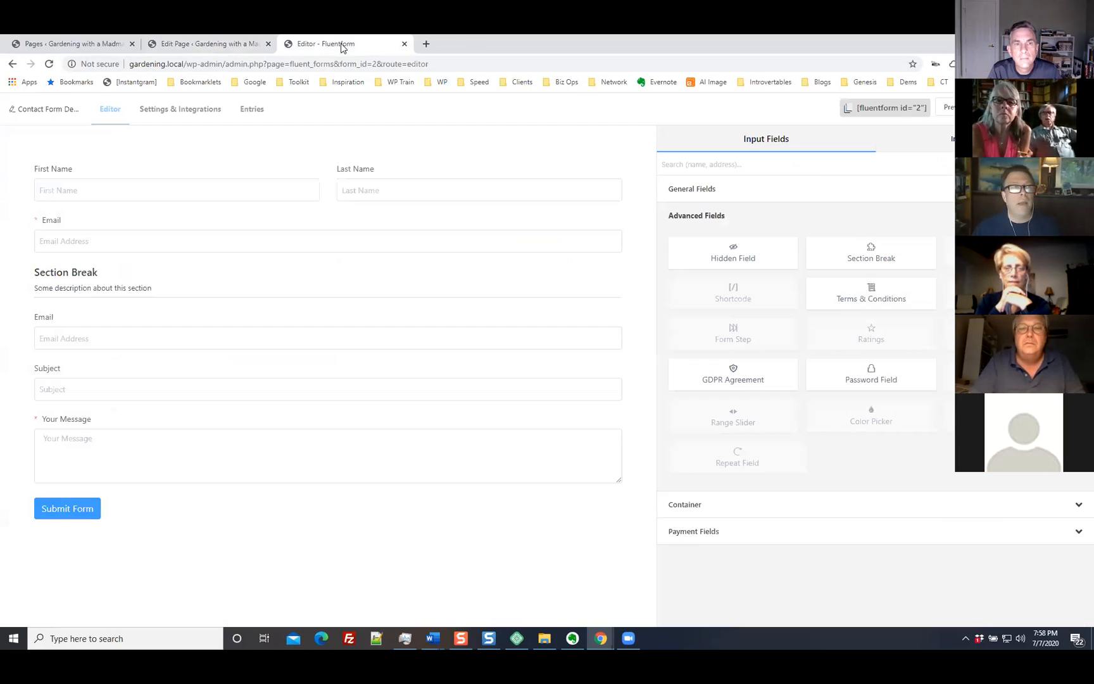
{"action": "left_click", "coordinate": [12, 65]}
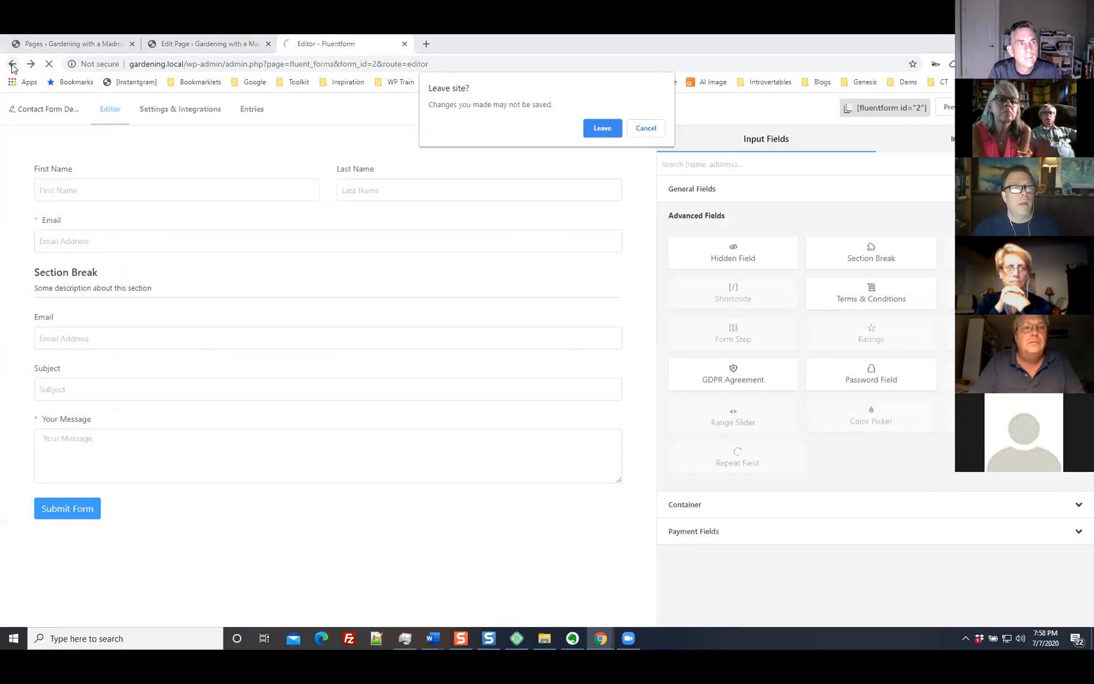
{"action": "left_click", "coordinate": [584, 129]}
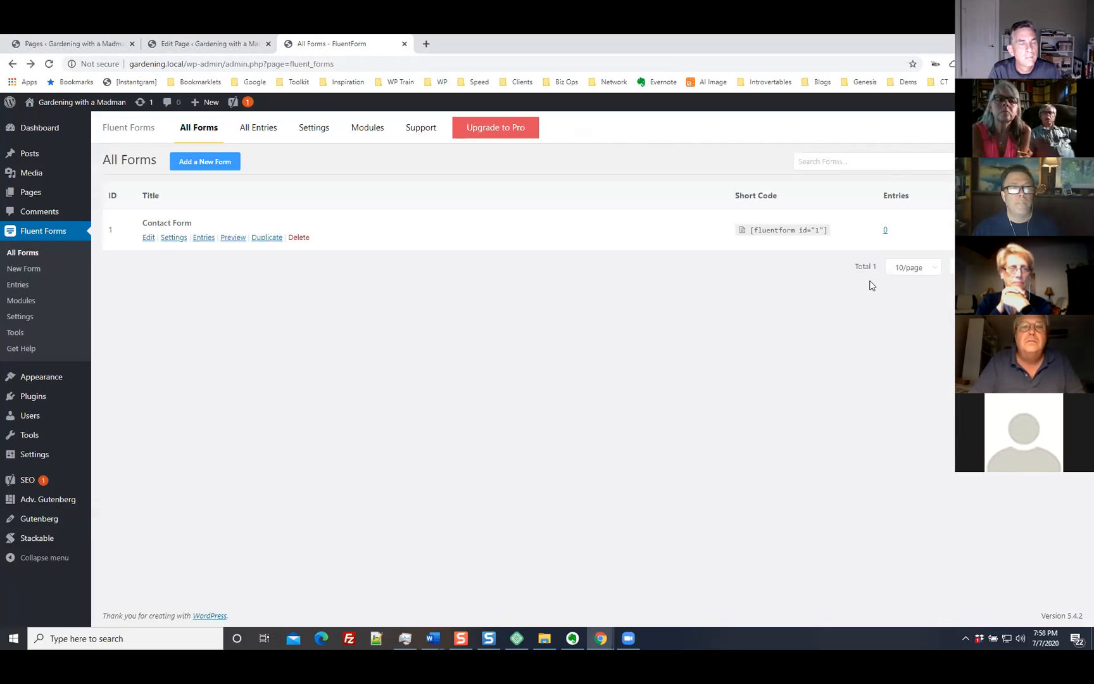
Step: View the existing Contact Form in the form editor, go back and open the Contact Us page for editing
{"action": "left_click", "coordinate": [148, 238]}
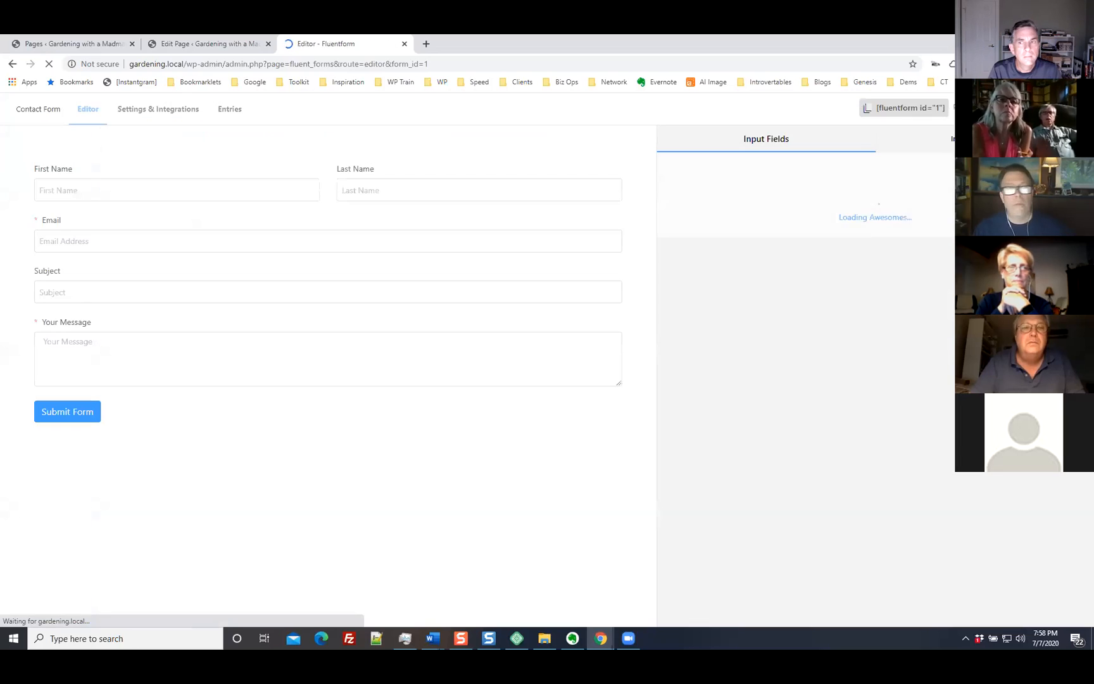
{"action": "left_click", "coordinate": [12, 64]}
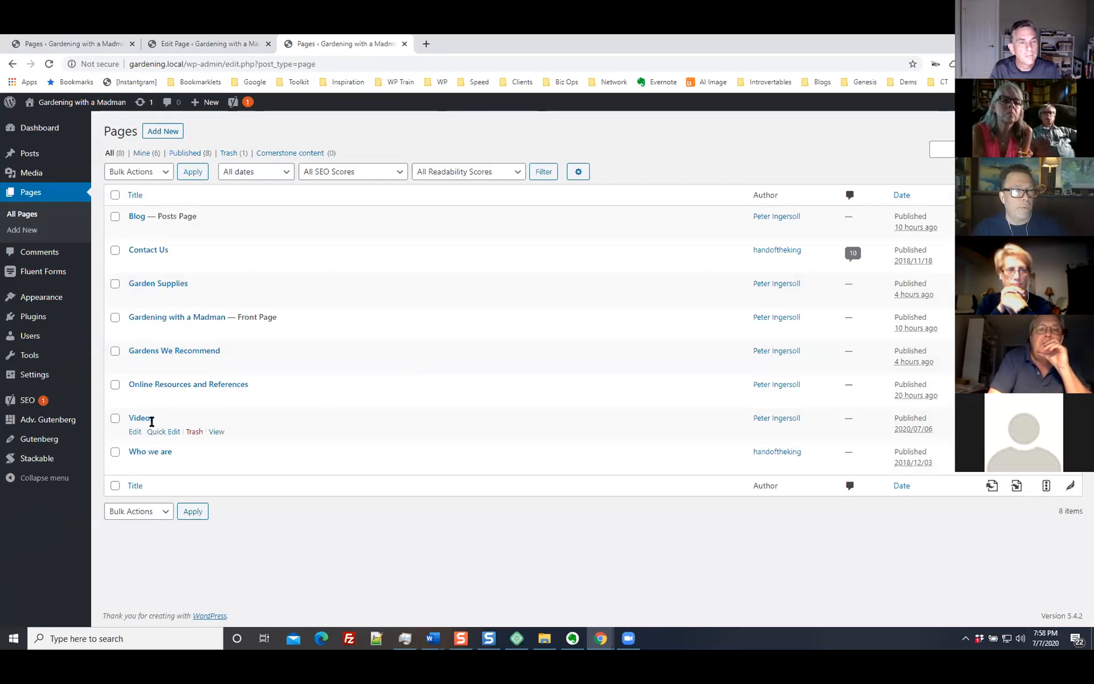
{"action": "left_click", "coordinate": [135, 263]}
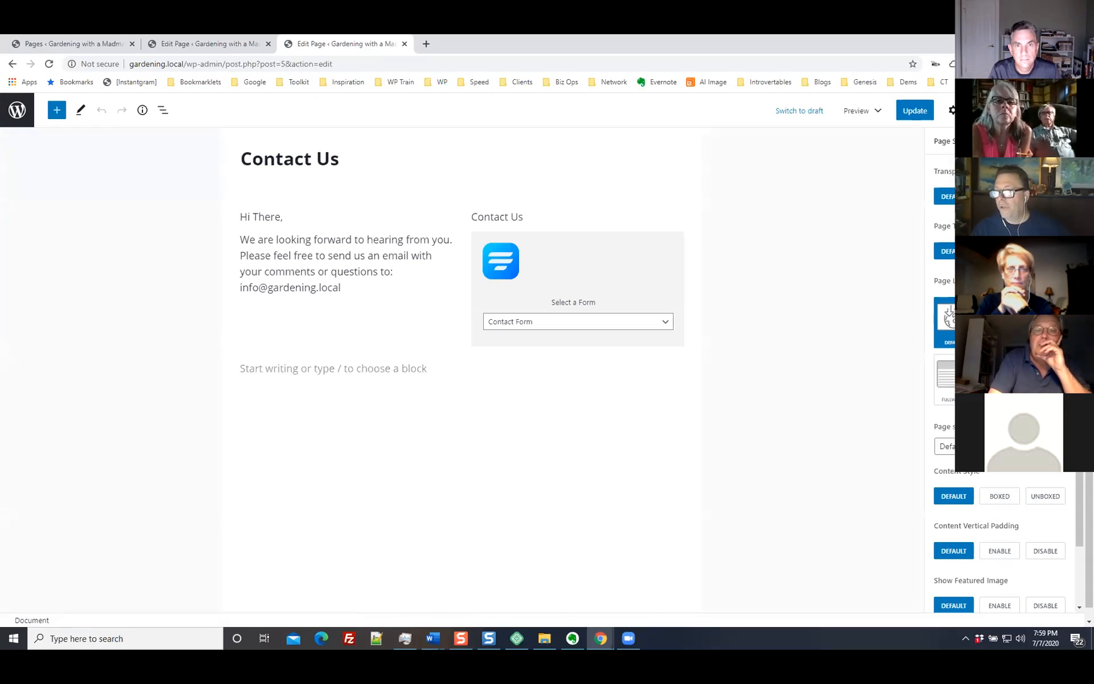
Step: Switch the Contact Us page to the wider layout without a sidebar and set its Fluent Forms block to Contact Form Demo (#2)
{"action": "left_click", "coordinate": [999, 330]}
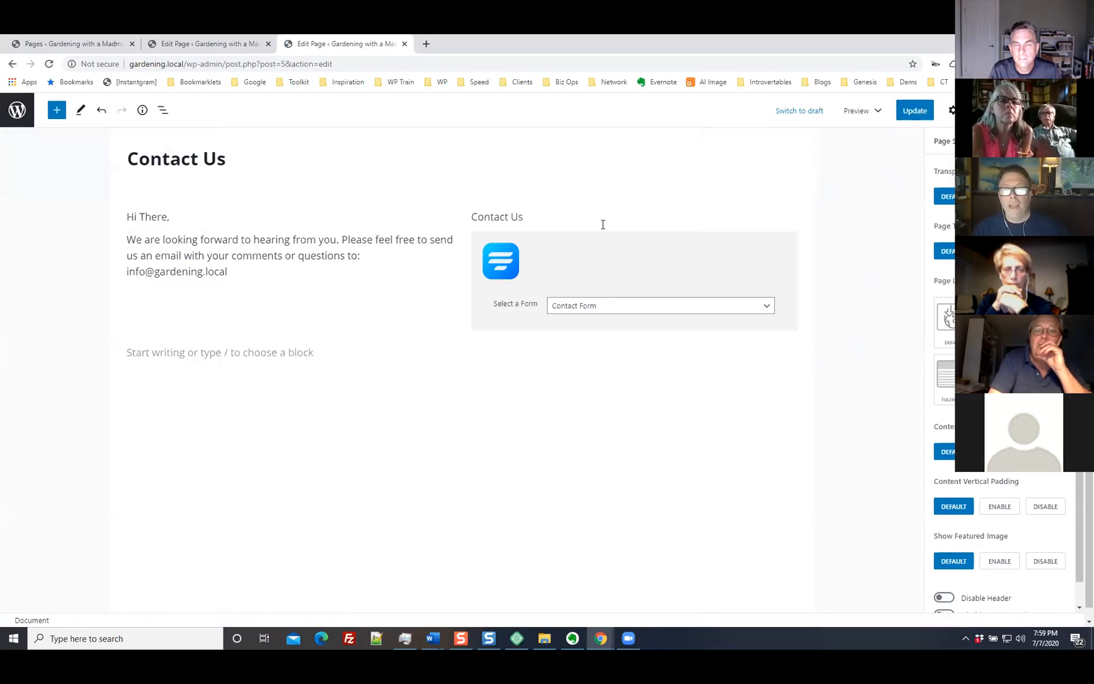
{"action": "left_click", "coordinate": [738, 306]}
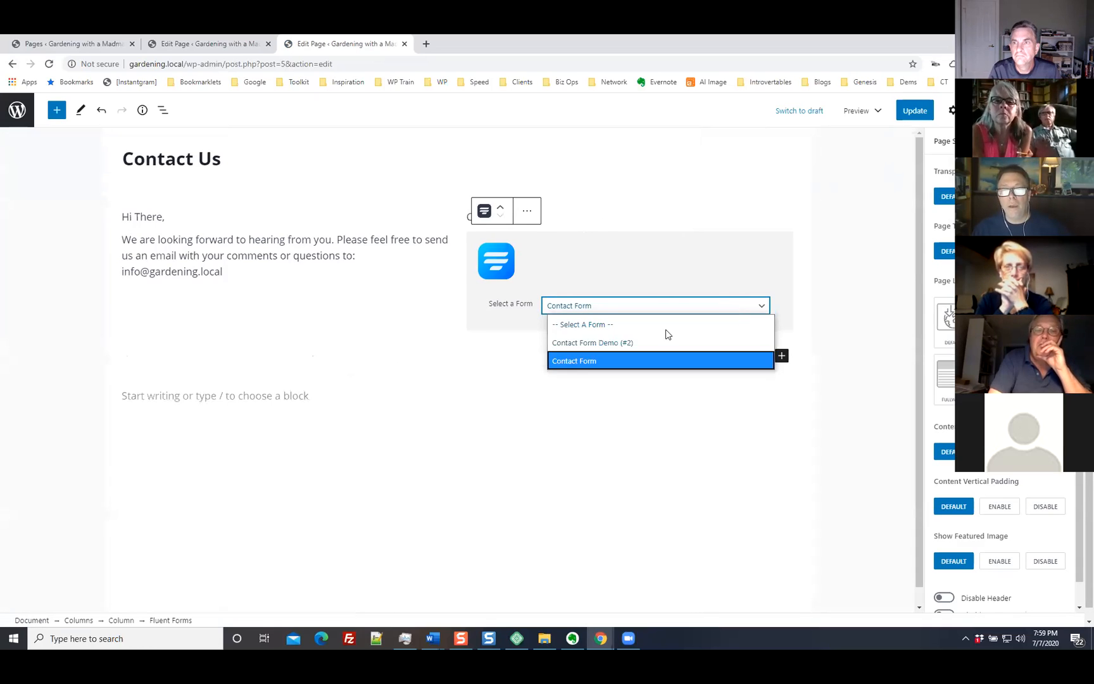
{"action": "left_click", "coordinate": [633, 342]}
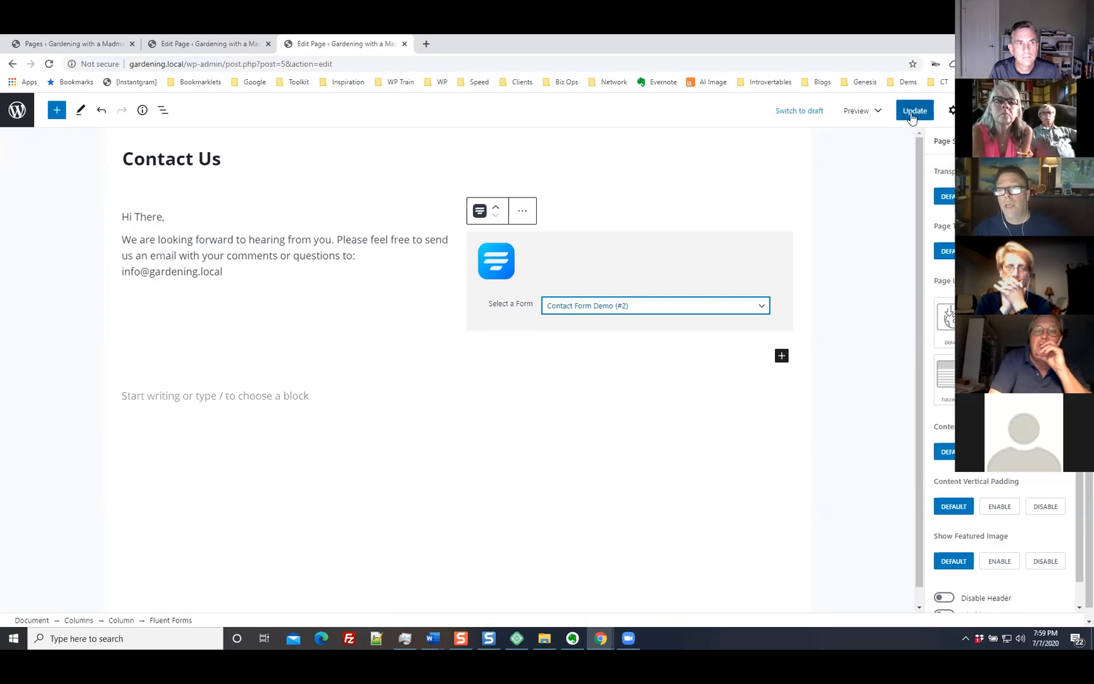
Step: Preview the Contact Us page in a new tab, look over its form, and check the block's form choices back in the editor
{"action": "left_click", "coordinate": [867, 113]}
{"action": "left_click", "coordinate": [783, 215]}
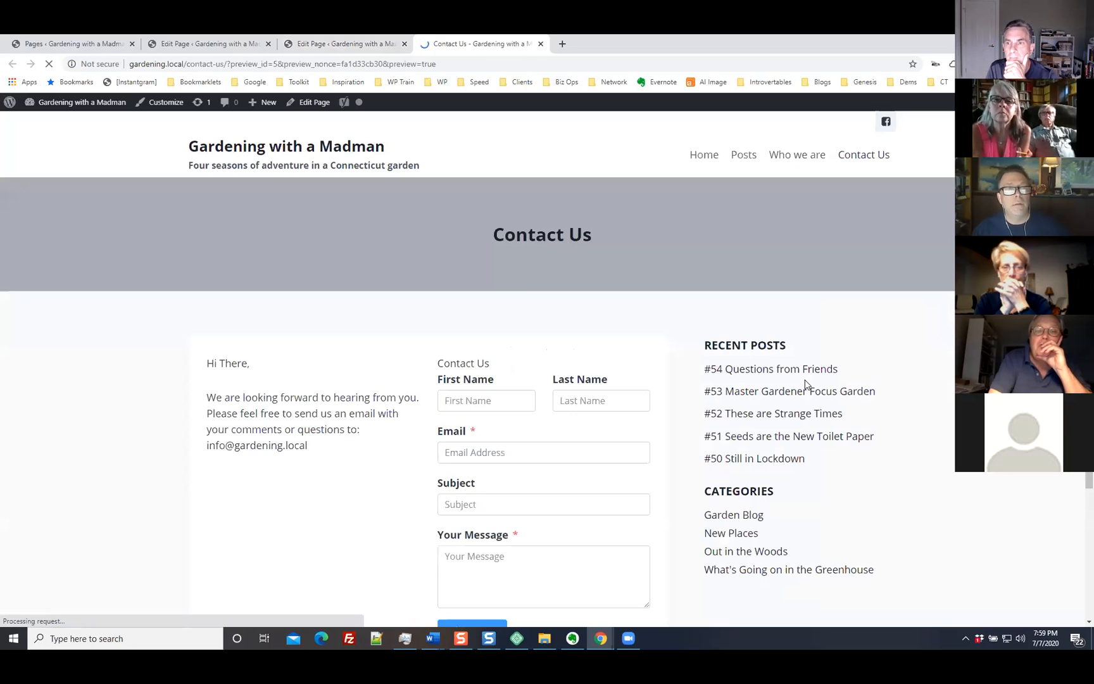
{"action": "scroll", "coordinate": [804, 383], "scroll_direction": "down", "scroll_amount": 2}
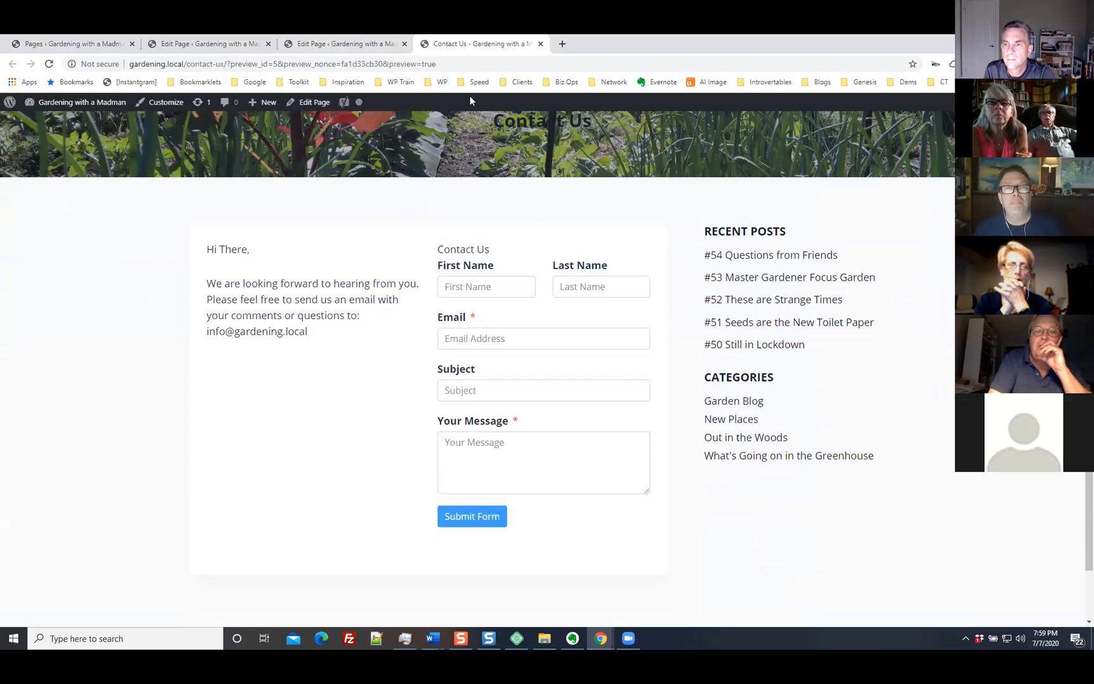
{"action": "left_click", "coordinate": [354, 43]}
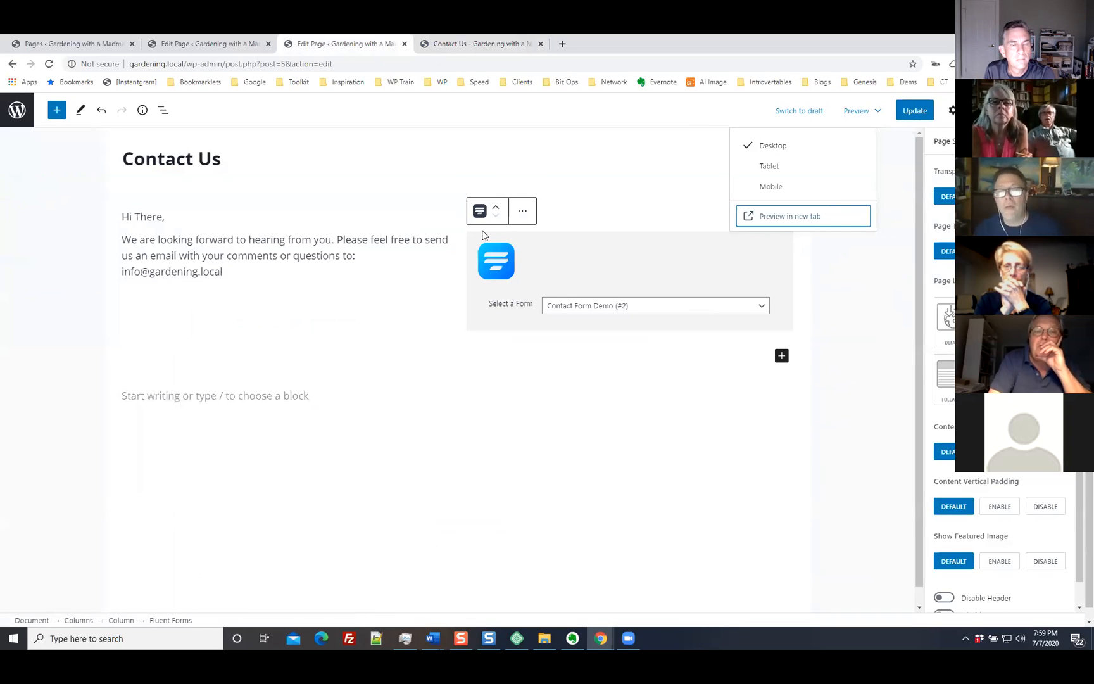
{"action": "left_click", "coordinate": [655, 313]}
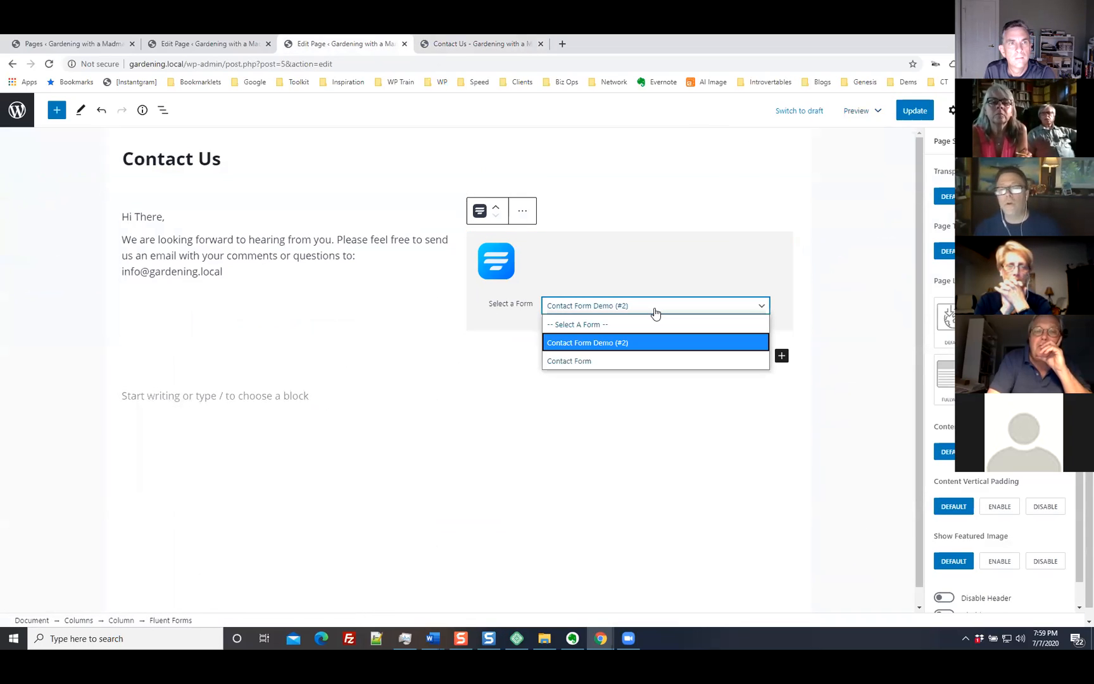
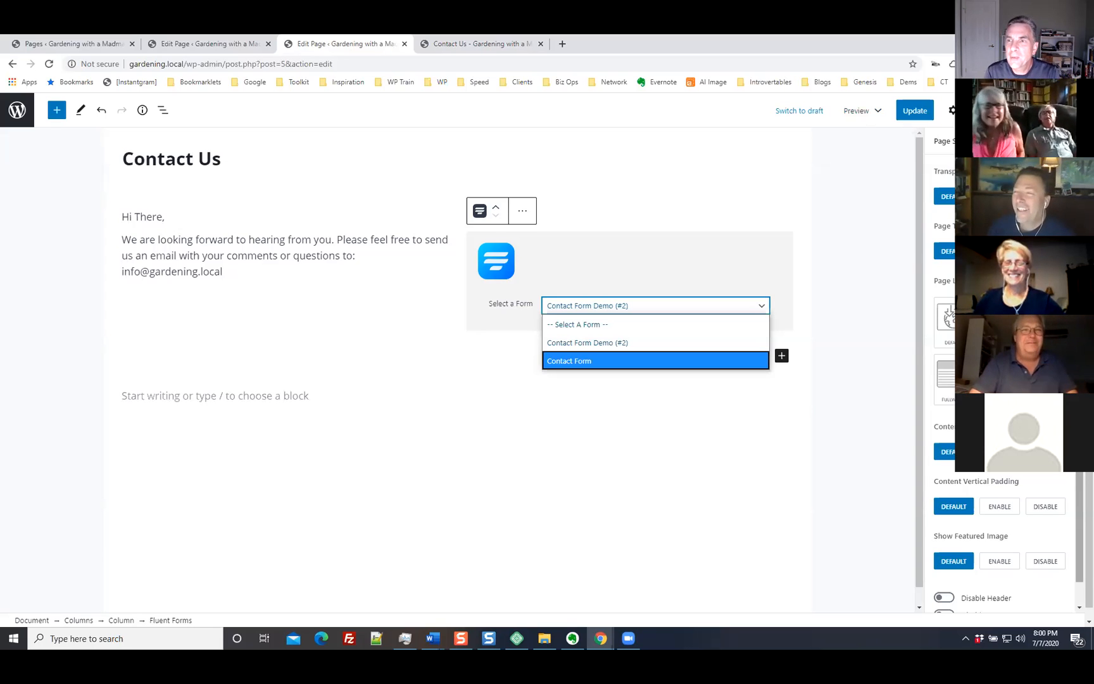
Step: Bring up the live site's Customizer window from the desktop, then switch back to the local Contact Us page editor
{"action": "left_click", "coordinate": [1028, 42]}
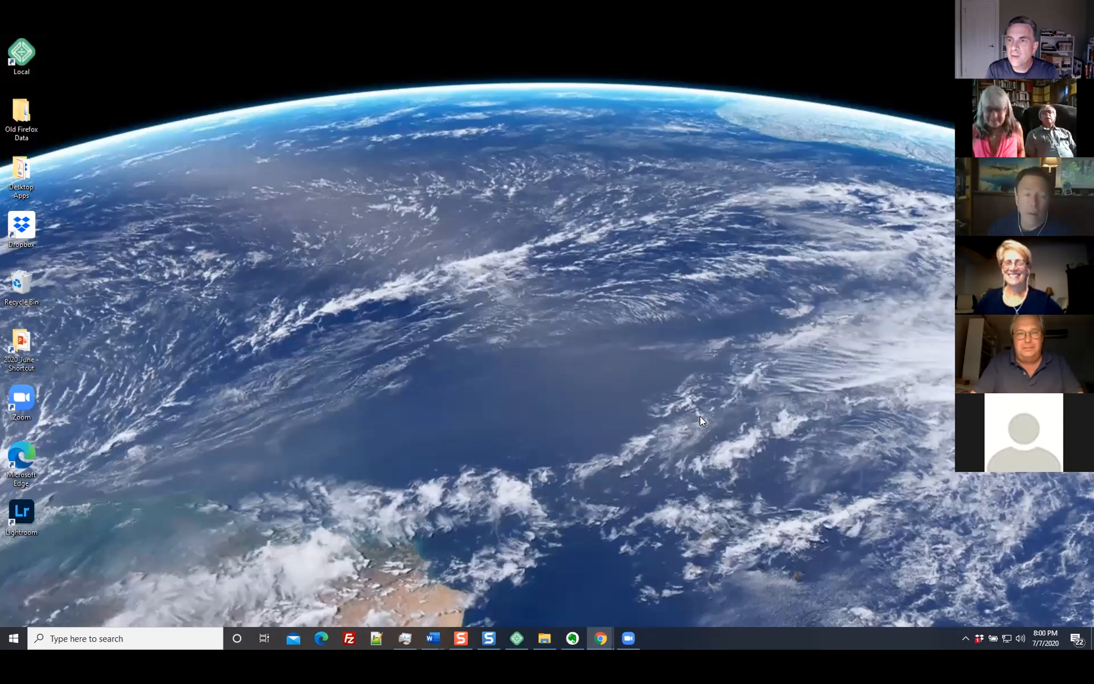
{"action": "mouse_move", "coordinate": [597, 639]}
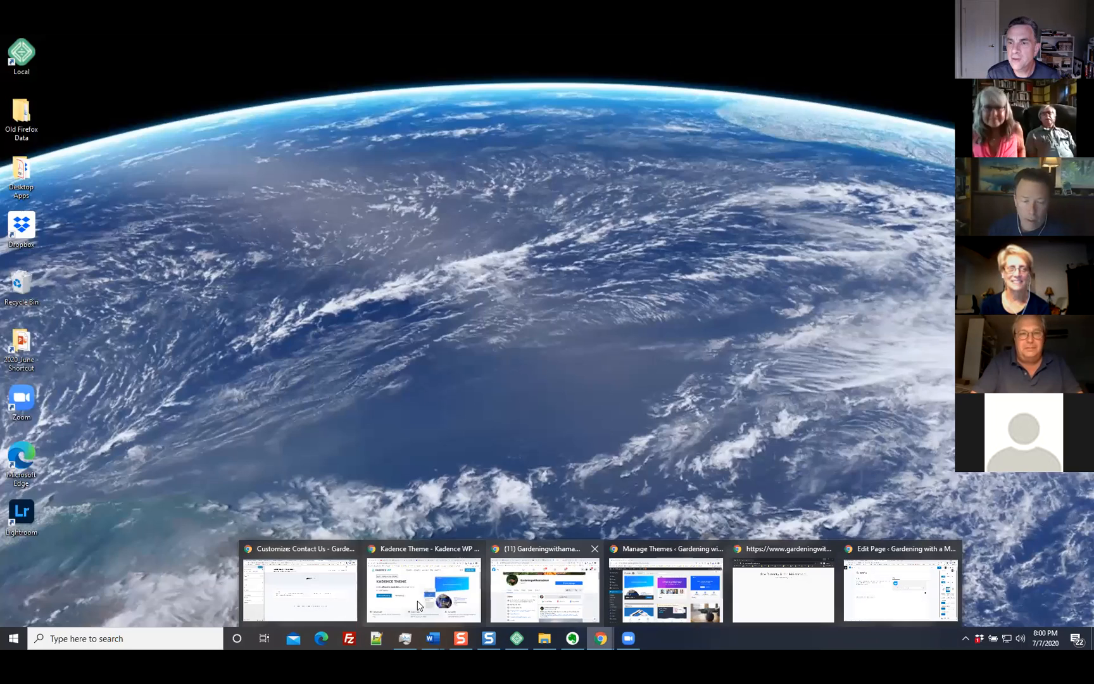
{"action": "left_click", "coordinate": [320, 609]}
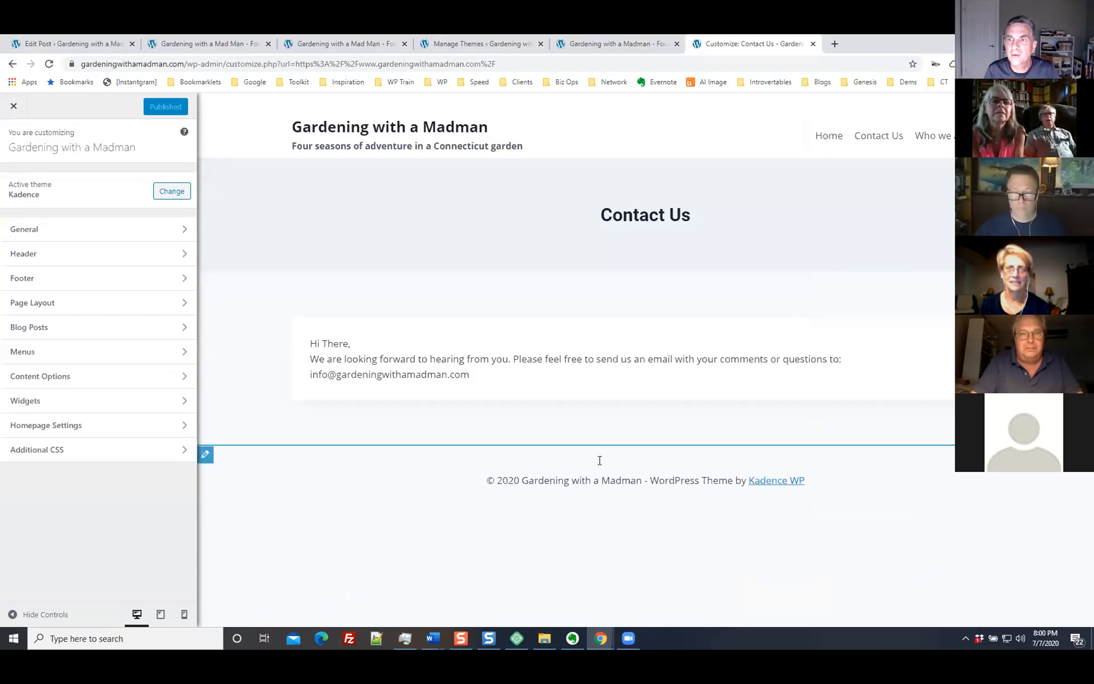
{"action": "mouse_move", "coordinate": [600, 638]}
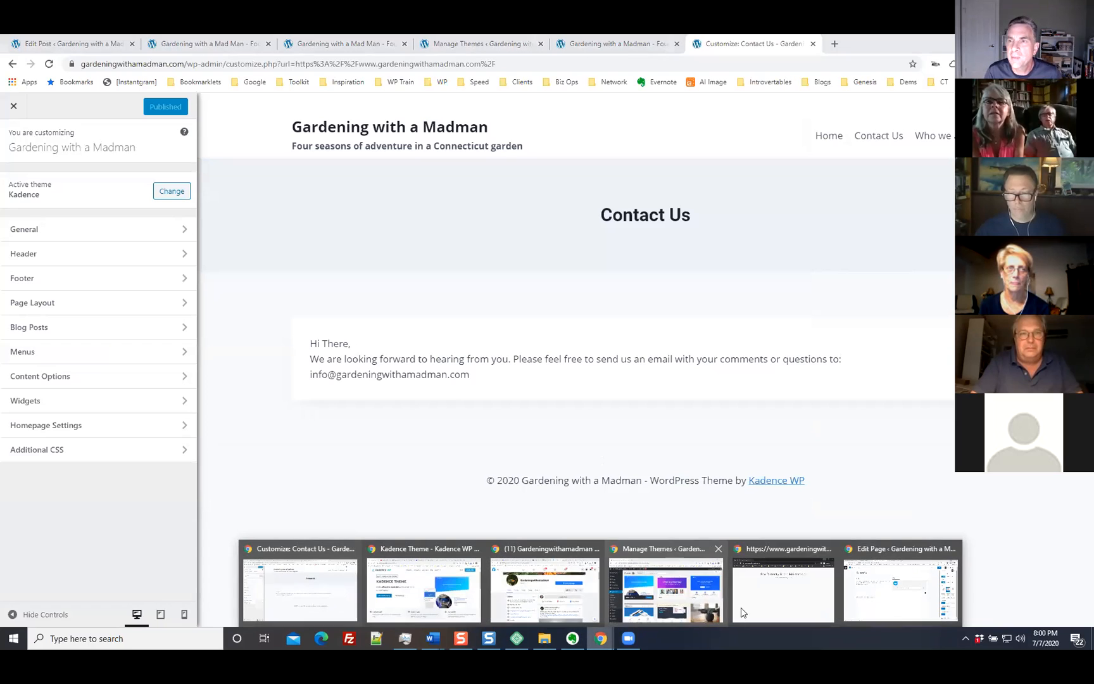
{"action": "left_click", "coordinate": [849, 598]}
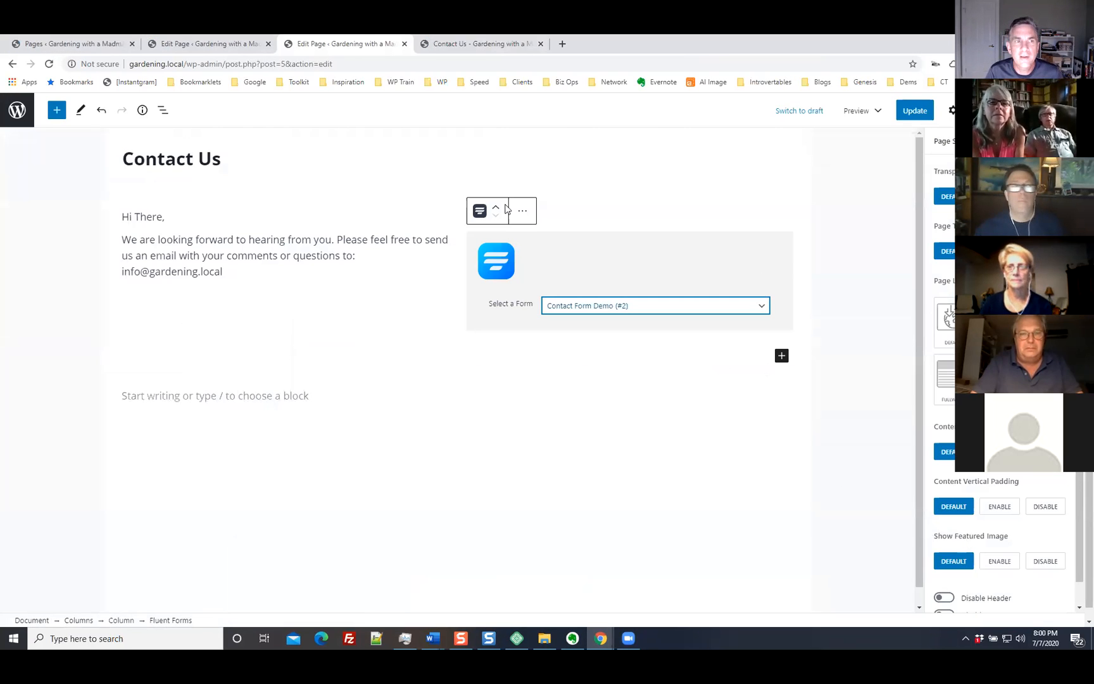
Step: Leave the Contact Us editor, discarding its unsaved changes, and go back to the Fluent Forms list
{"action": "left_click", "coordinate": [11, 65]}
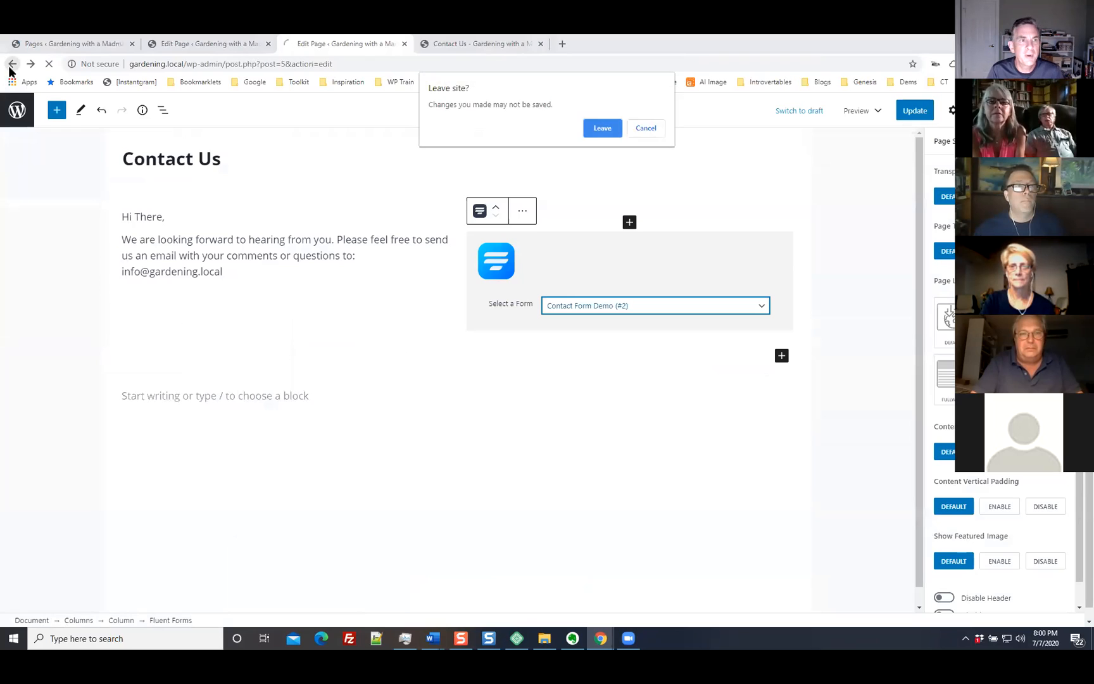
{"action": "left_click", "coordinate": [602, 129]}
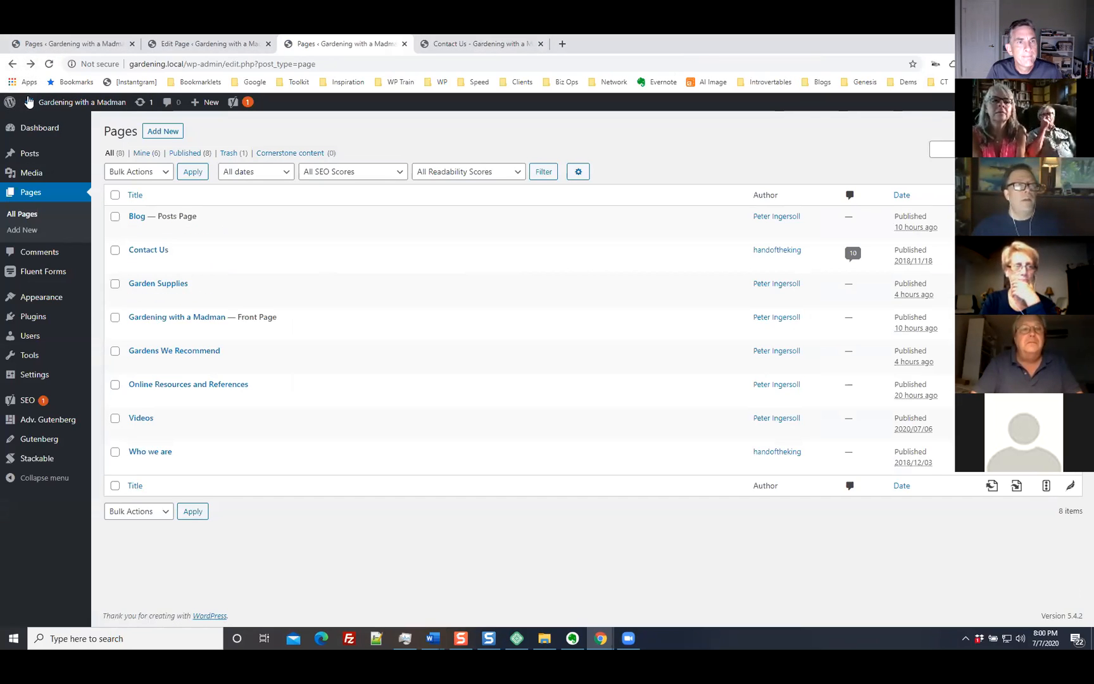
{"action": "left_click", "coordinate": [11, 65]}
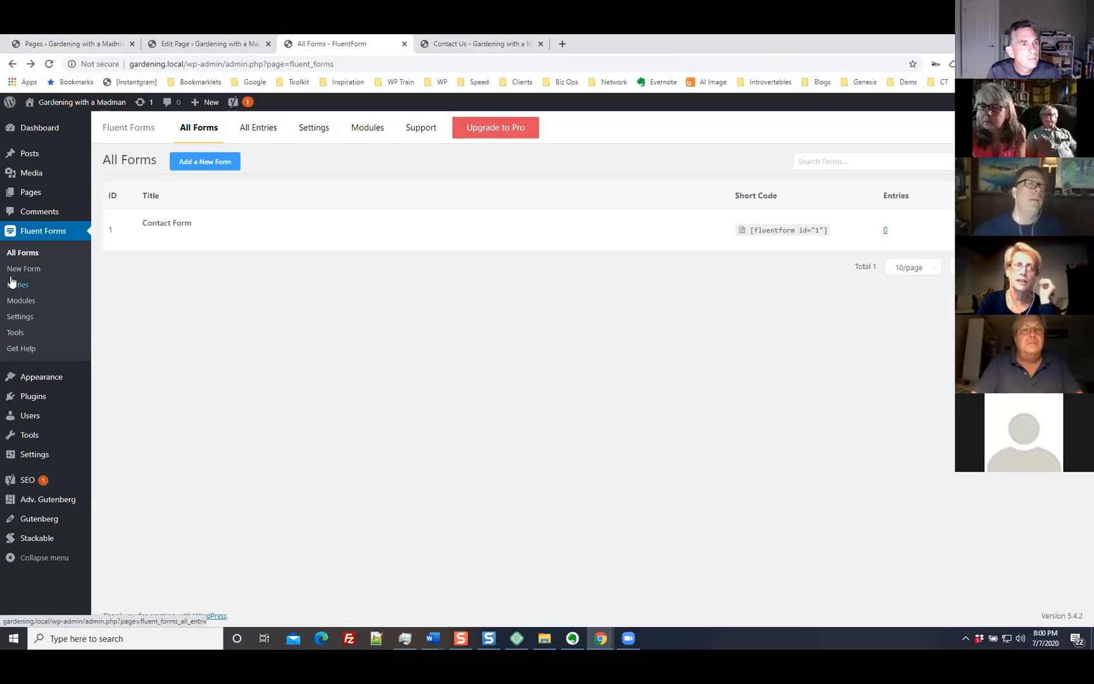
Step: Open the local site's Posts list and open the post "#54 Questions from Friends" for editing
{"action": "mouse_move", "coordinate": [37, 202]}
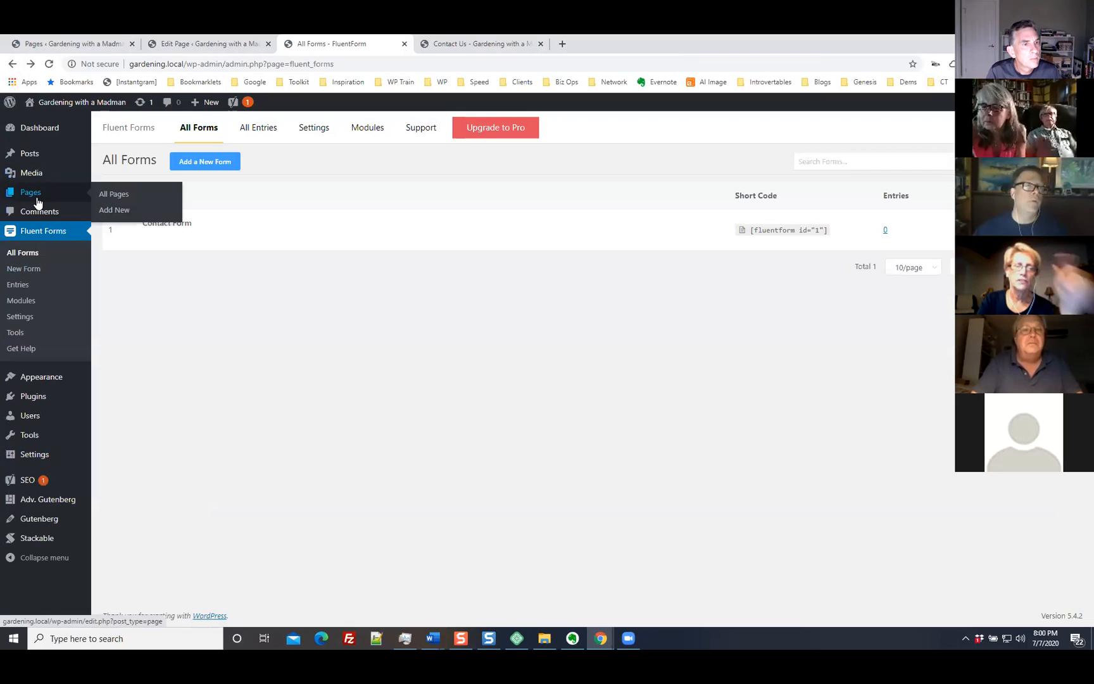
{"action": "mouse_move", "coordinate": [69, 152]}
{"action": "left_click", "coordinate": [114, 156]}
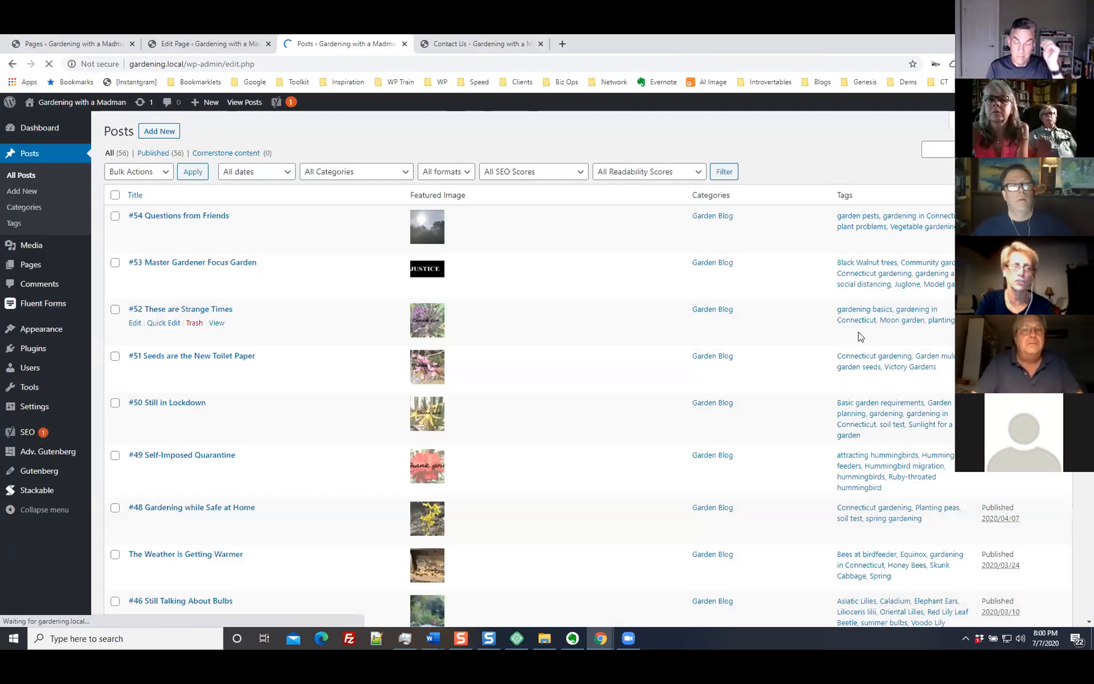
{"action": "mouse_move", "coordinate": [129, 244]}
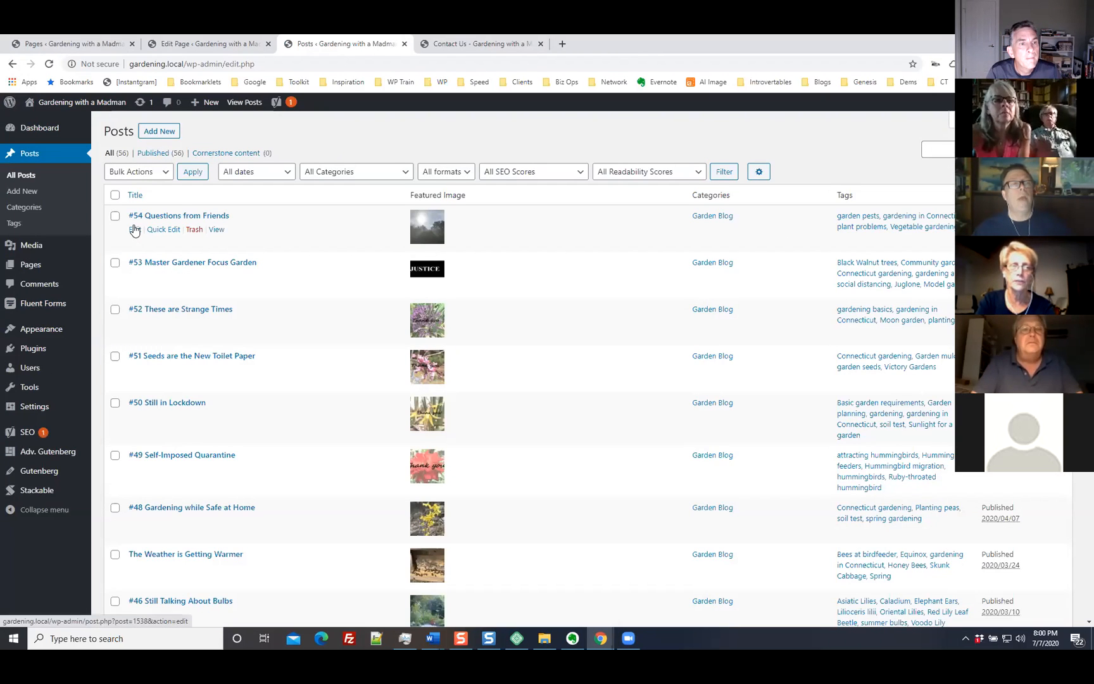
{"action": "left_click", "coordinate": [135, 230]}
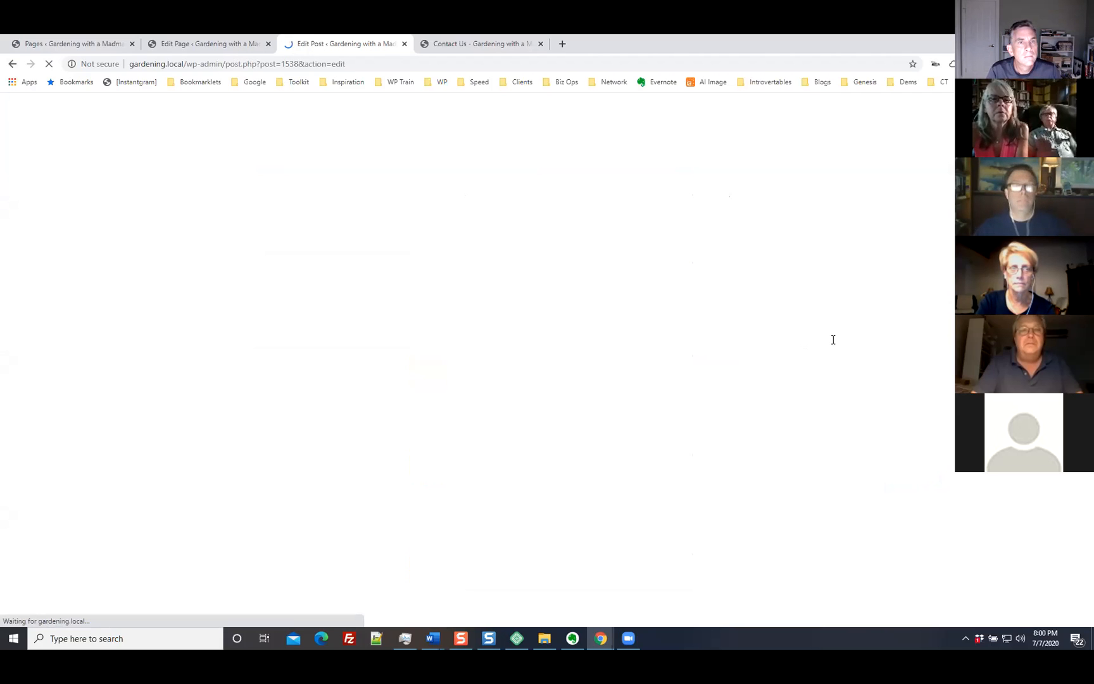
Step: Check the block options available for the "June Heat Wave" heading with the word "Heat" selected, and close them without choosing any
{"action": "scroll", "coordinate": [820, 344], "scroll_direction": "down", "scroll_amount": 2}
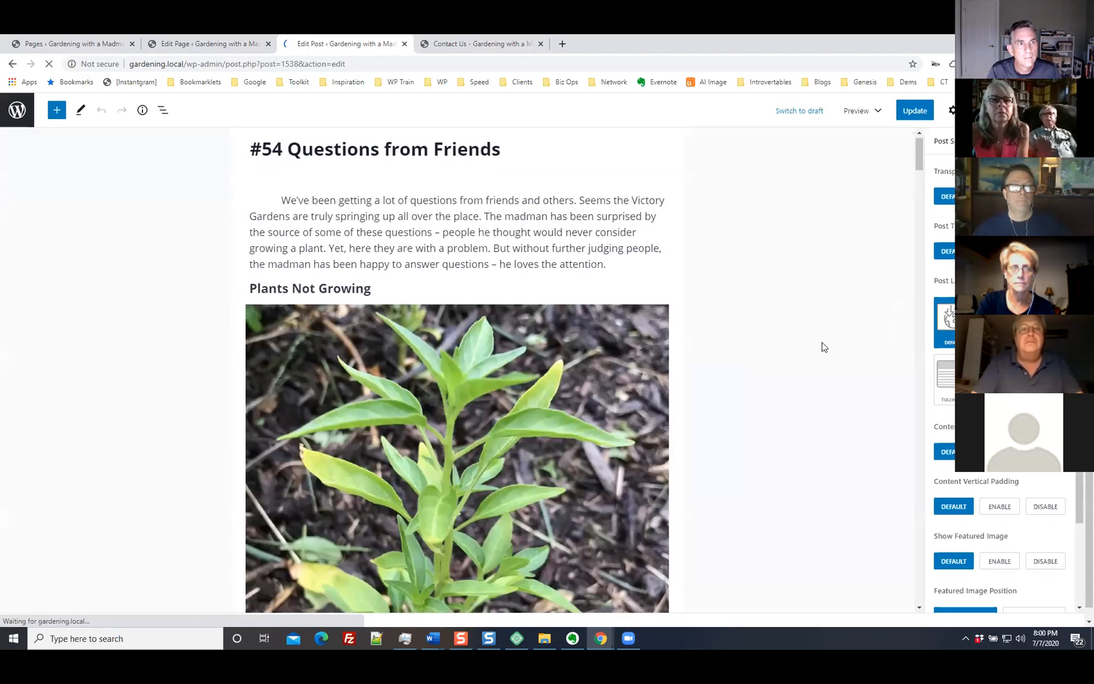
{"action": "scroll", "coordinate": [732, 356], "scroll_direction": "down", "scroll_amount": 7}
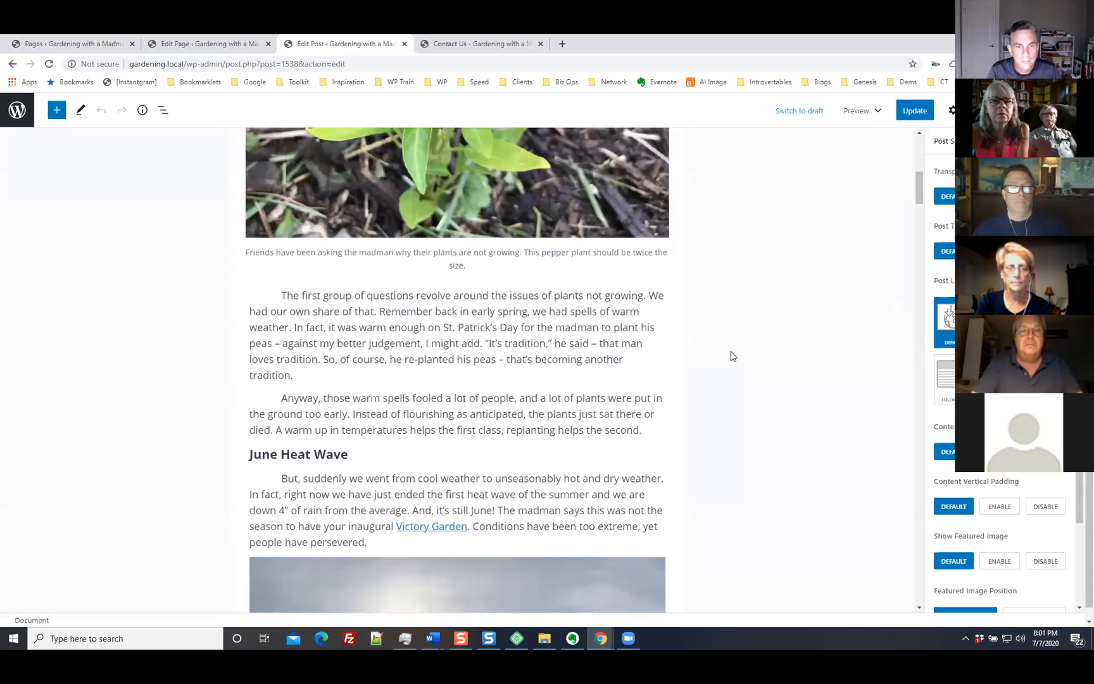
{"action": "left_click", "coordinate": [277, 398]}
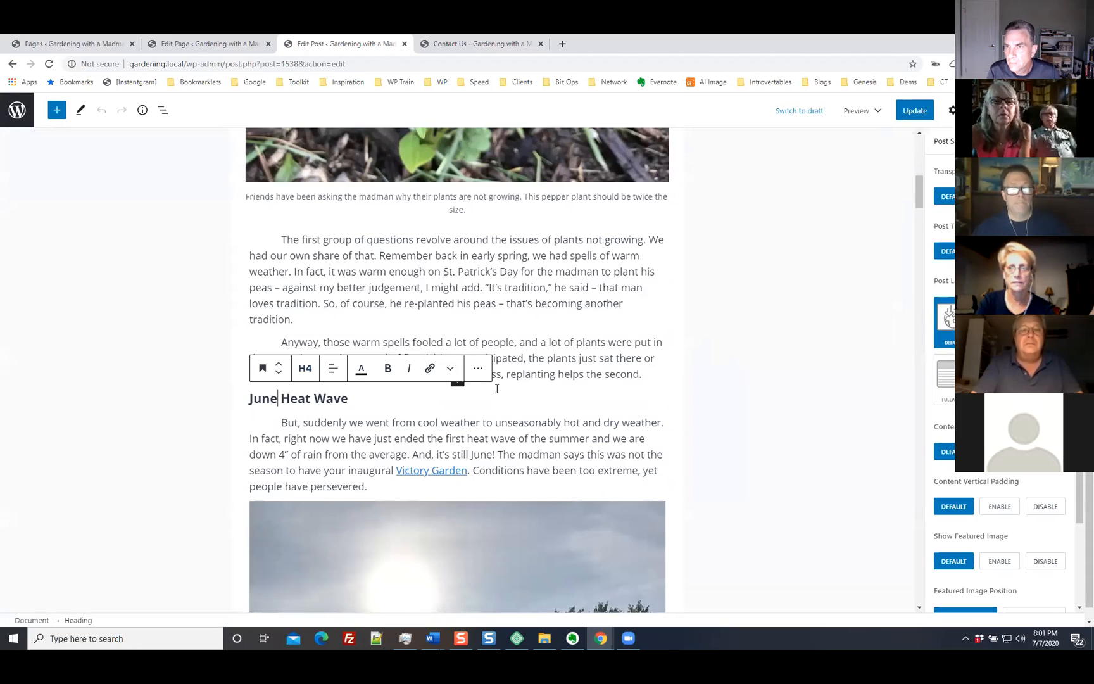
{"action": "double_click", "coordinate": [288, 398]}
{"action": "left_click", "coordinate": [477, 369]}
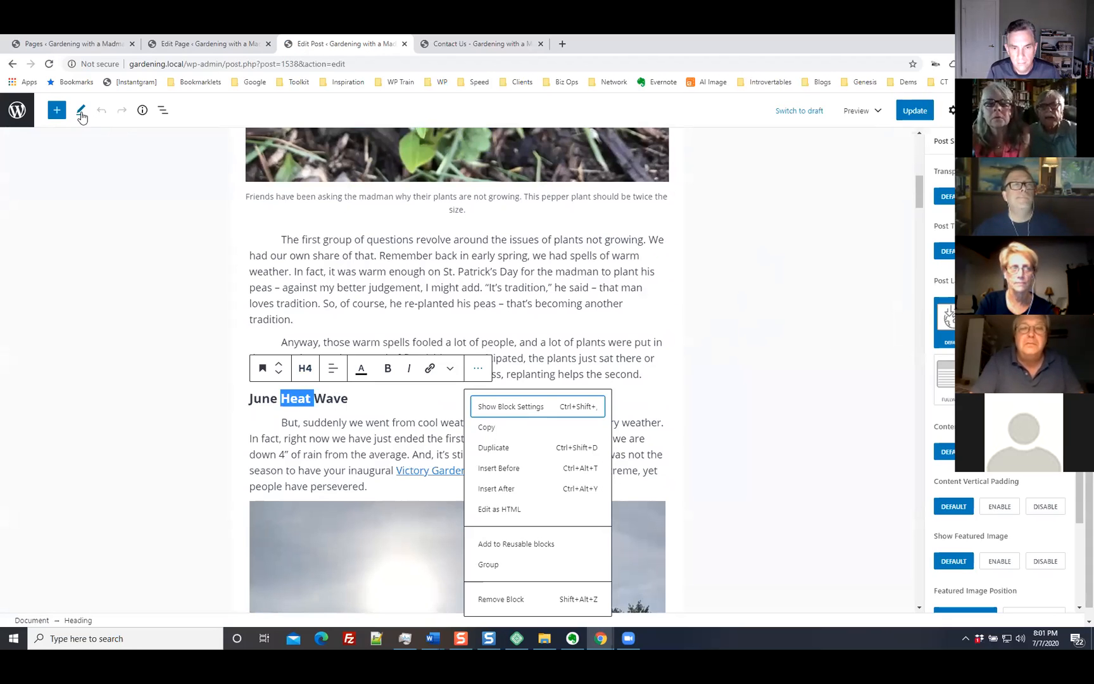
{"action": "left_click", "coordinate": [93, 228]}
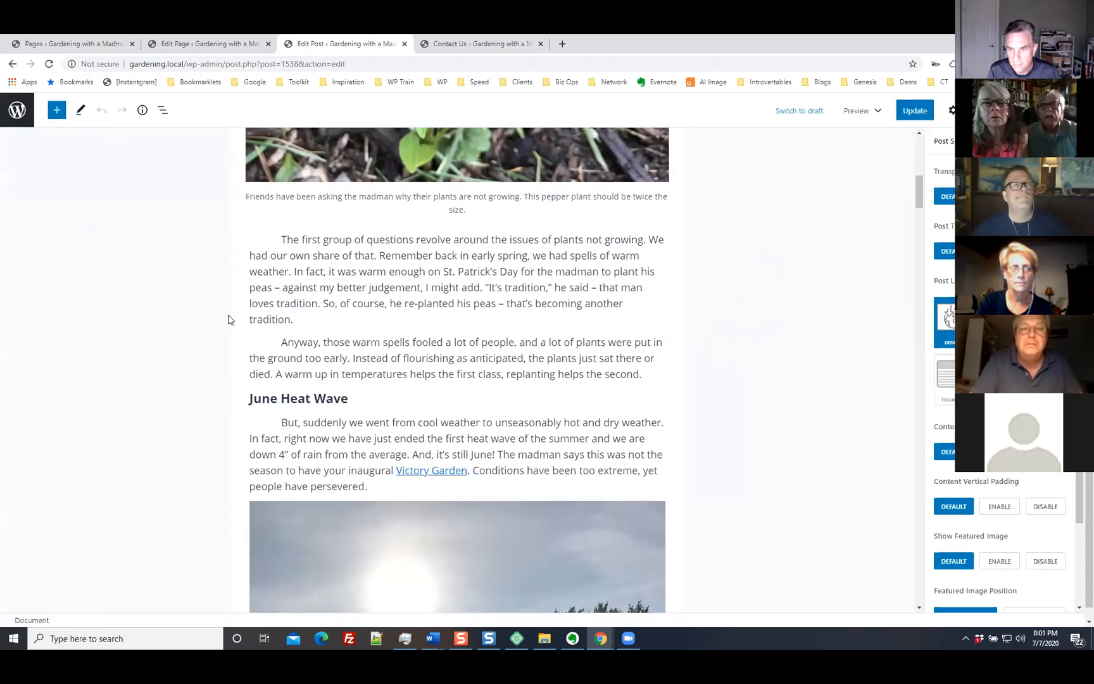
Step: Apply a blue preset text color to the word "Heat" in the "June Heat Wave" heading
{"action": "double_click", "coordinate": [295, 395]}
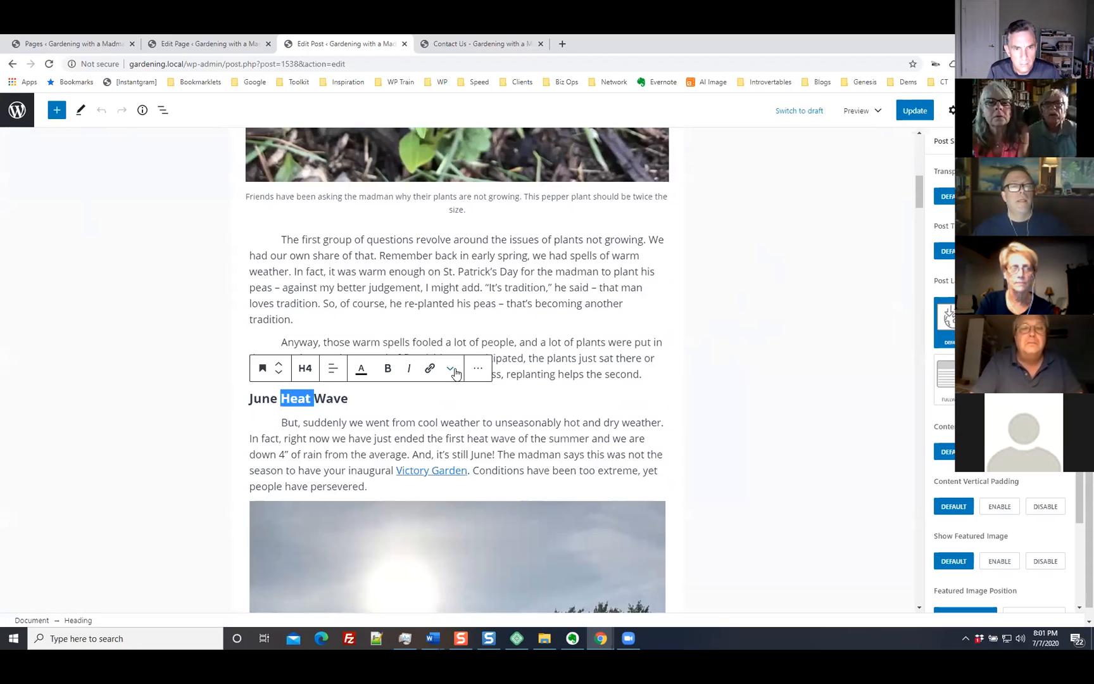
{"action": "left_click", "coordinate": [454, 372]}
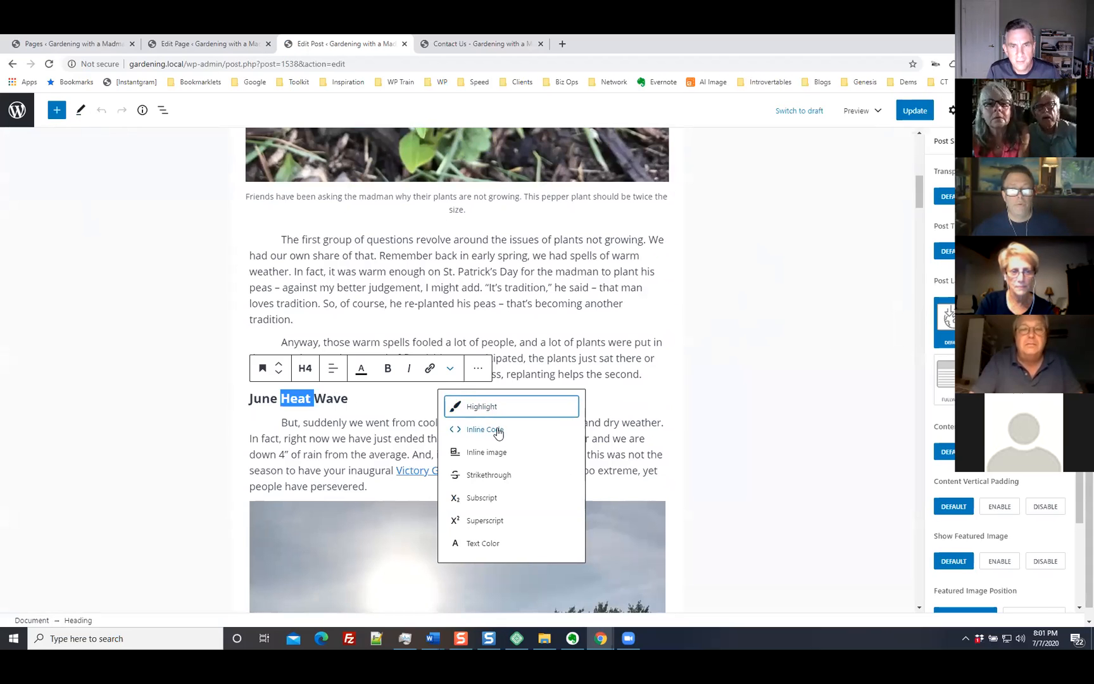
{"action": "left_click", "coordinate": [491, 544]}
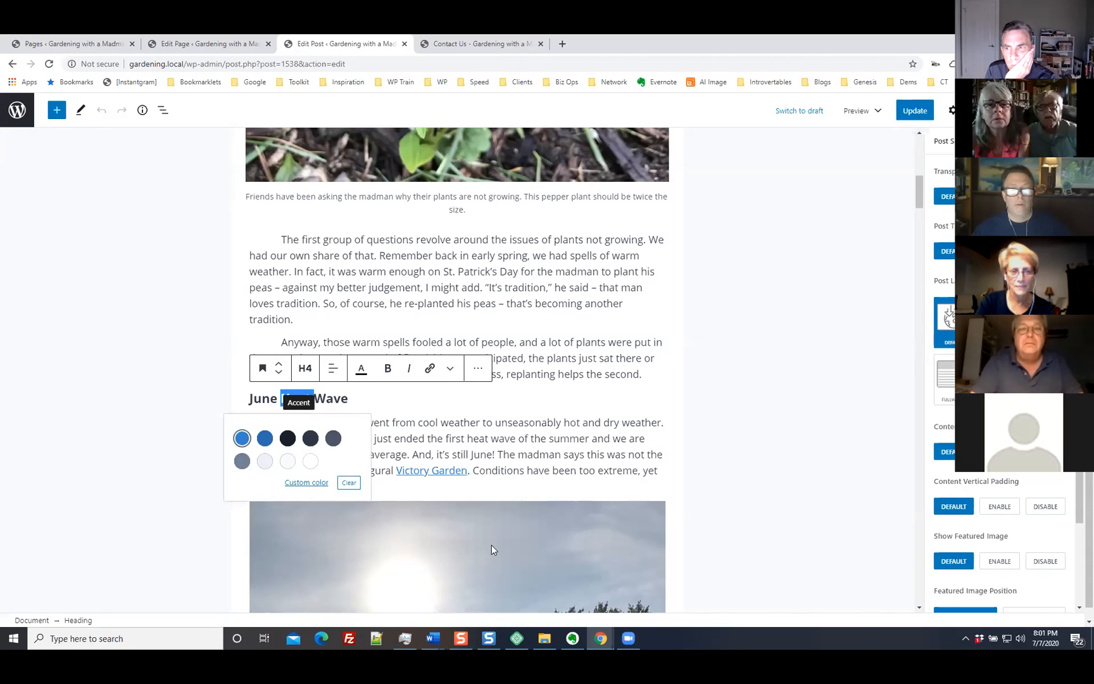
{"action": "left_click", "coordinate": [265, 438]}
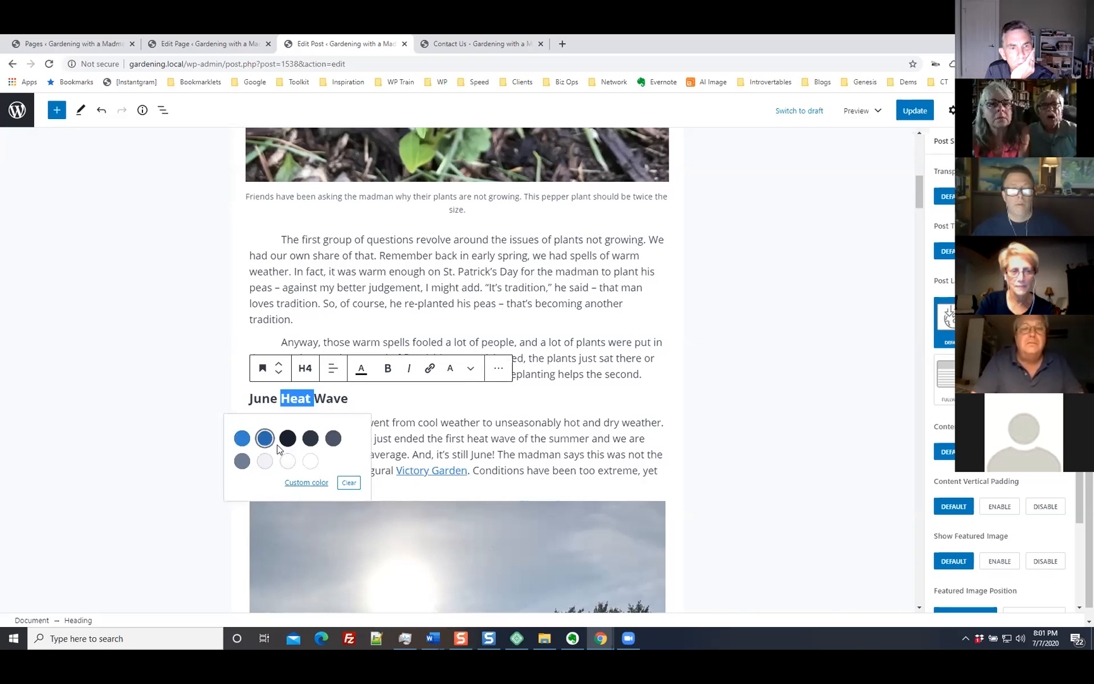
{"action": "left_click", "coordinate": [563, 412]}
{"action": "left_click", "coordinate": [543, 397]}
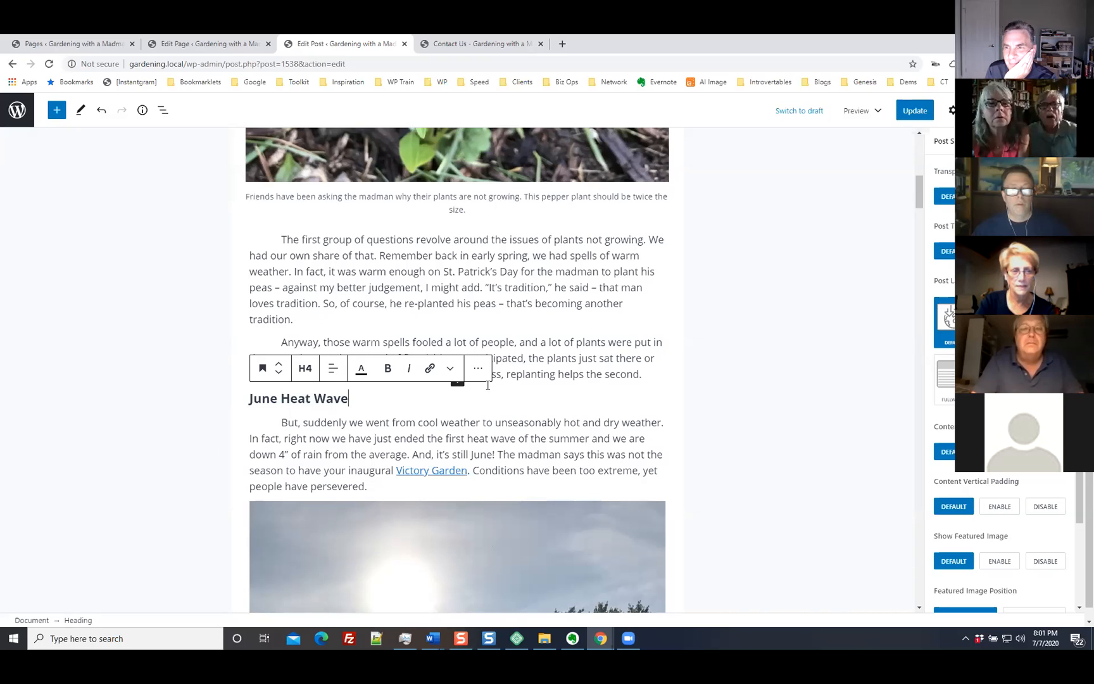
Step: Give the word "Wave" in the "June Heat Wave" heading a custom dark orange text color and show the color as RGB values
{"action": "double_click", "coordinate": [328, 398]}
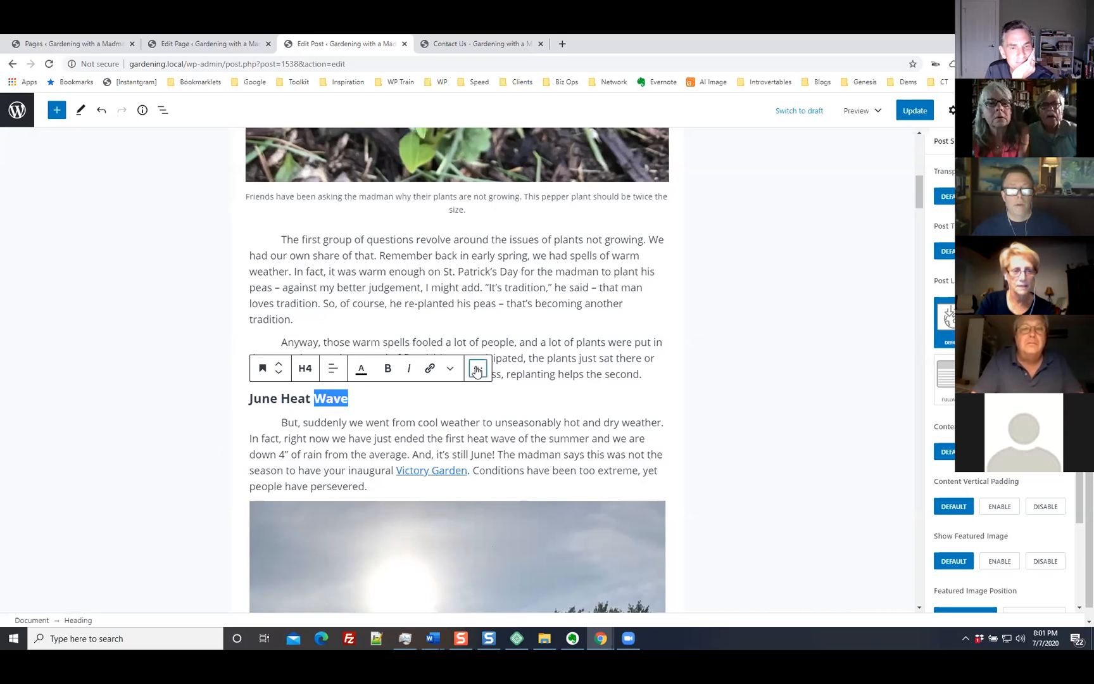
{"action": "left_click", "coordinate": [478, 368]}
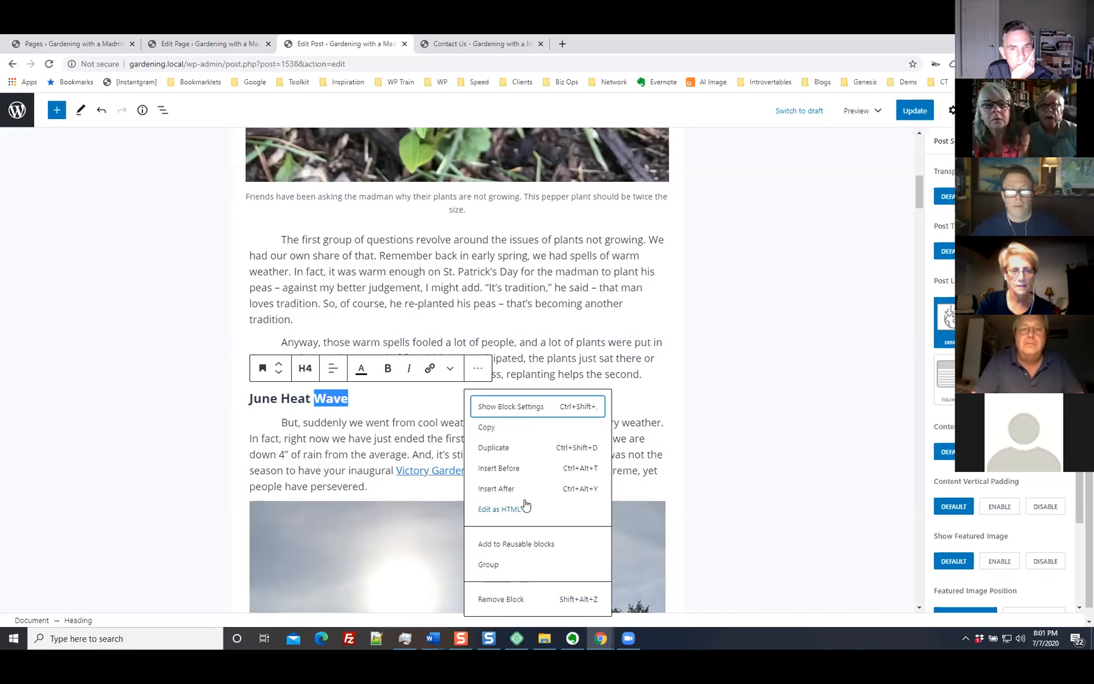
{"action": "left_click", "coordinate": [332, 399]}
{"action": "double_click", "coordinate": [332, 399]}
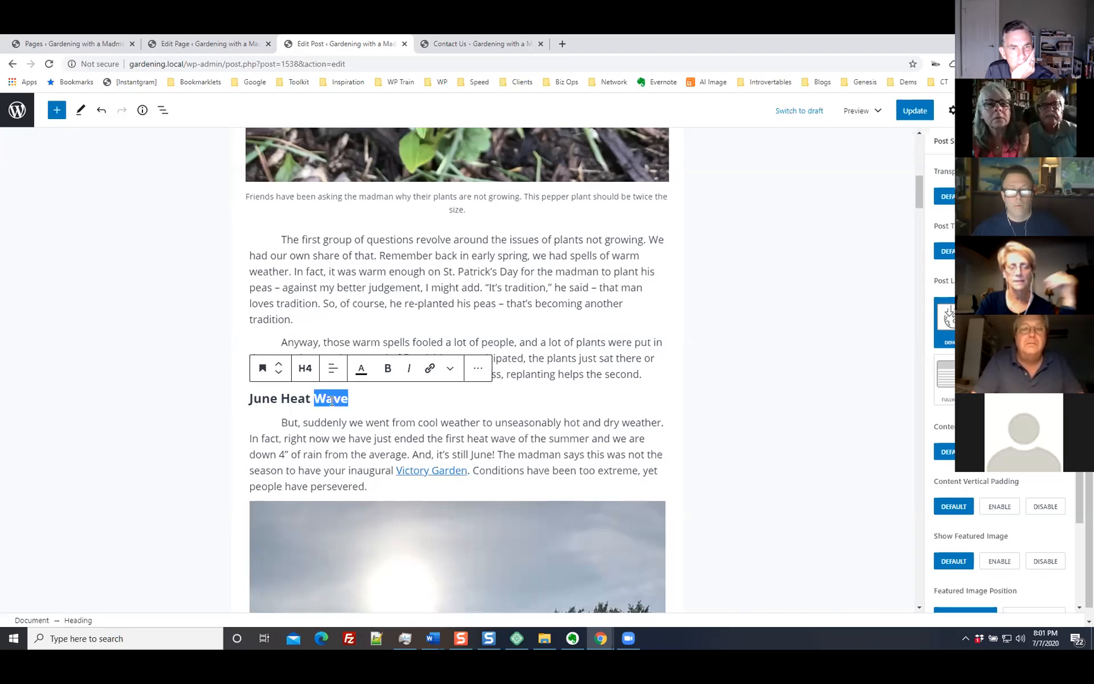
{"action": "left_click", "coordinate": [453, 368]}
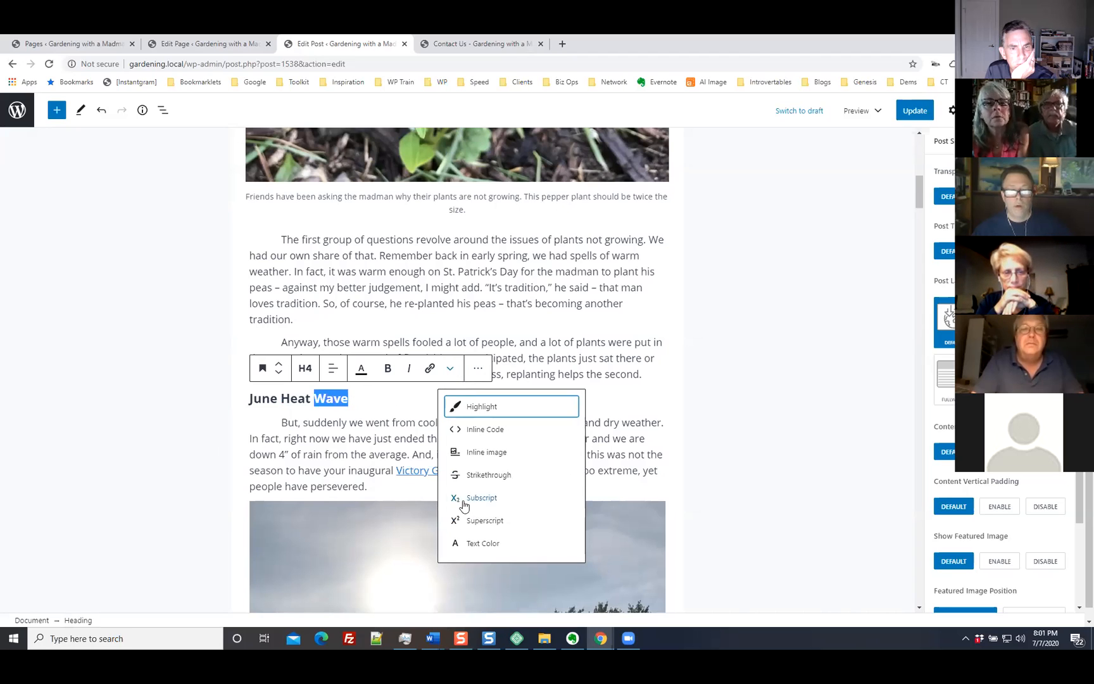
{"action": "left_click", "coordinate": [459, 542]}
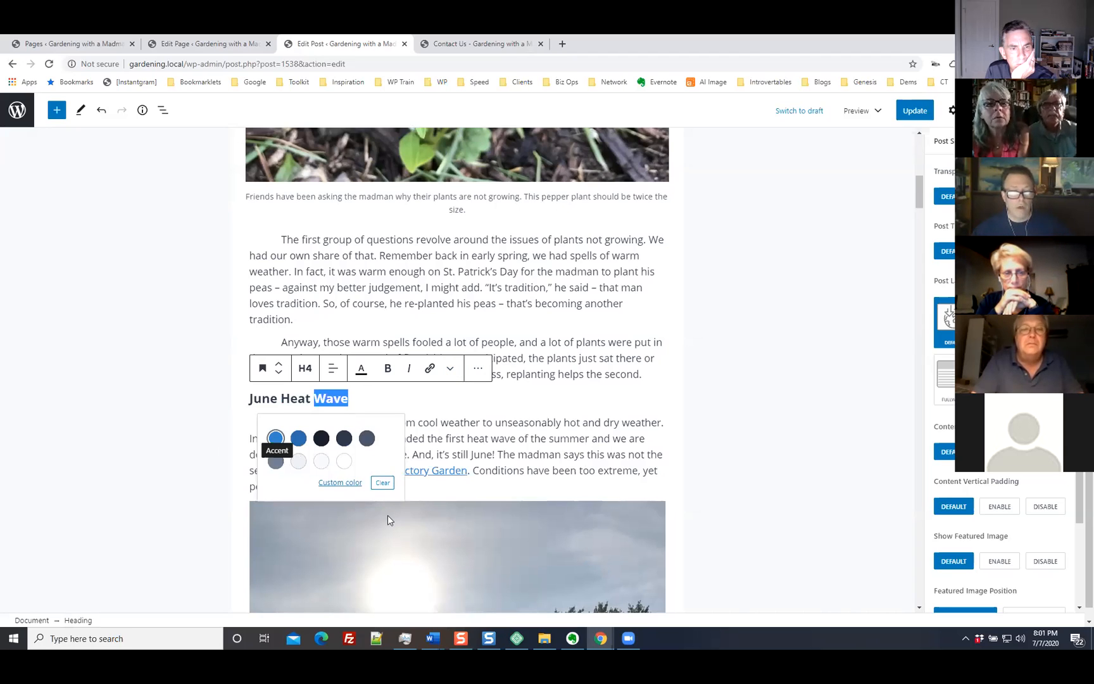
{"action": "left_click", "coordinate": [335, 482]}
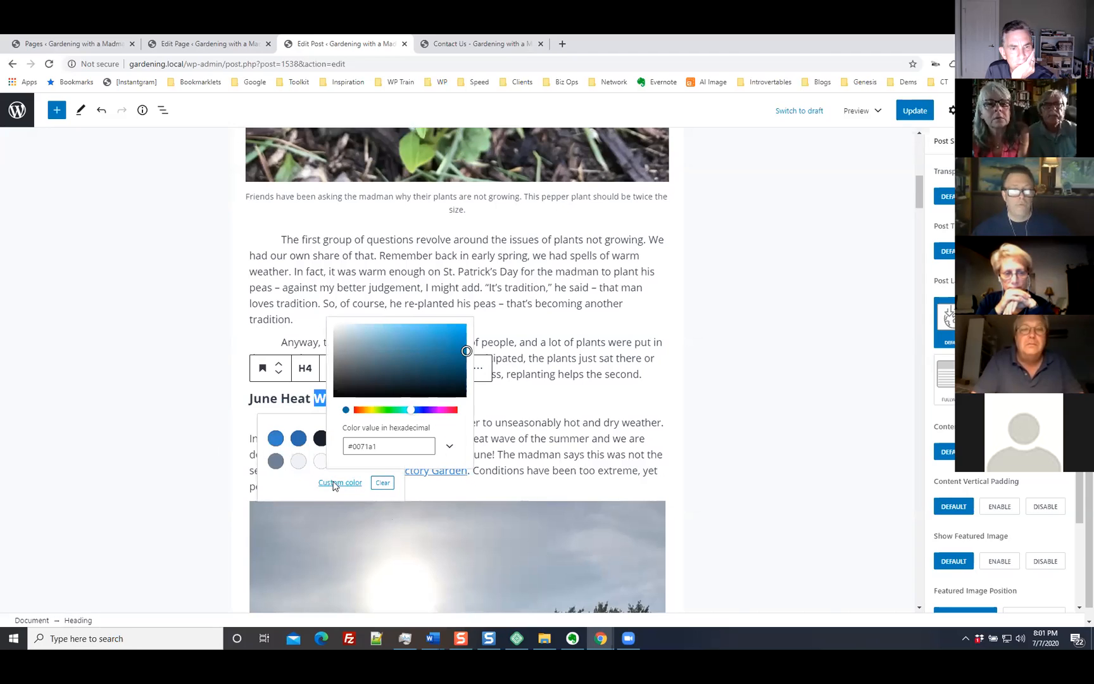
{"action": "left_click", "coordinate": [362, 410]}
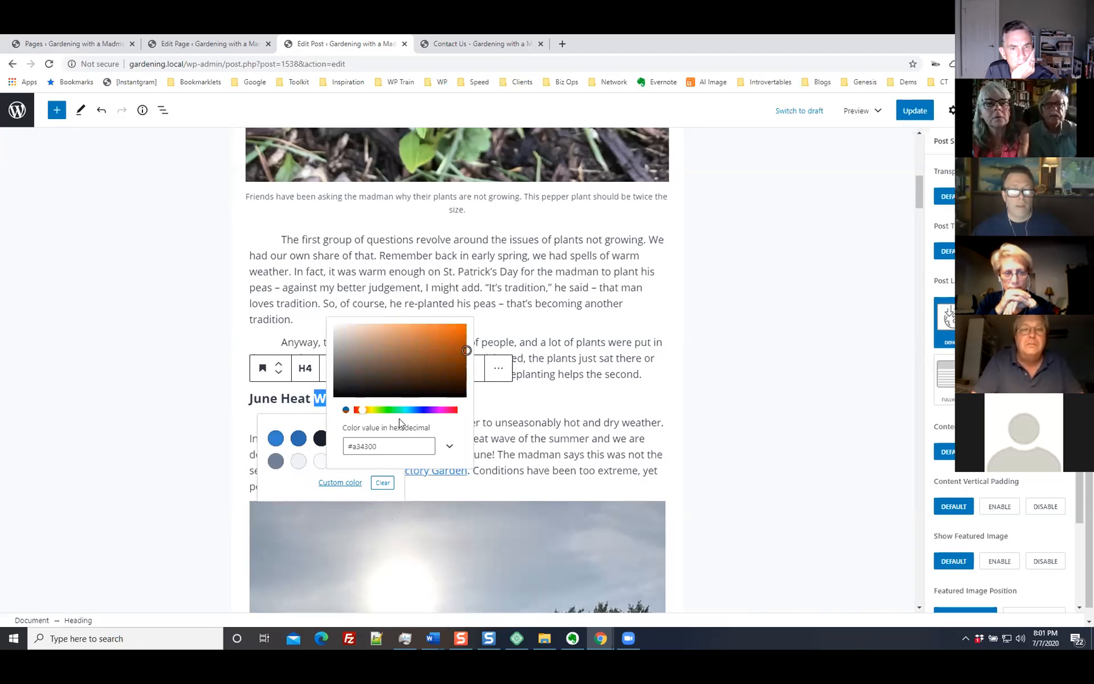
{"action": "left_click", "coordinate": [360, 411]}
{"action": "left_click", "coordinate": [366, 410]}
{"action": "left_click", "coordinate": [360, 410]}
{"action": "left_click", "coordinate": [452, 446]}
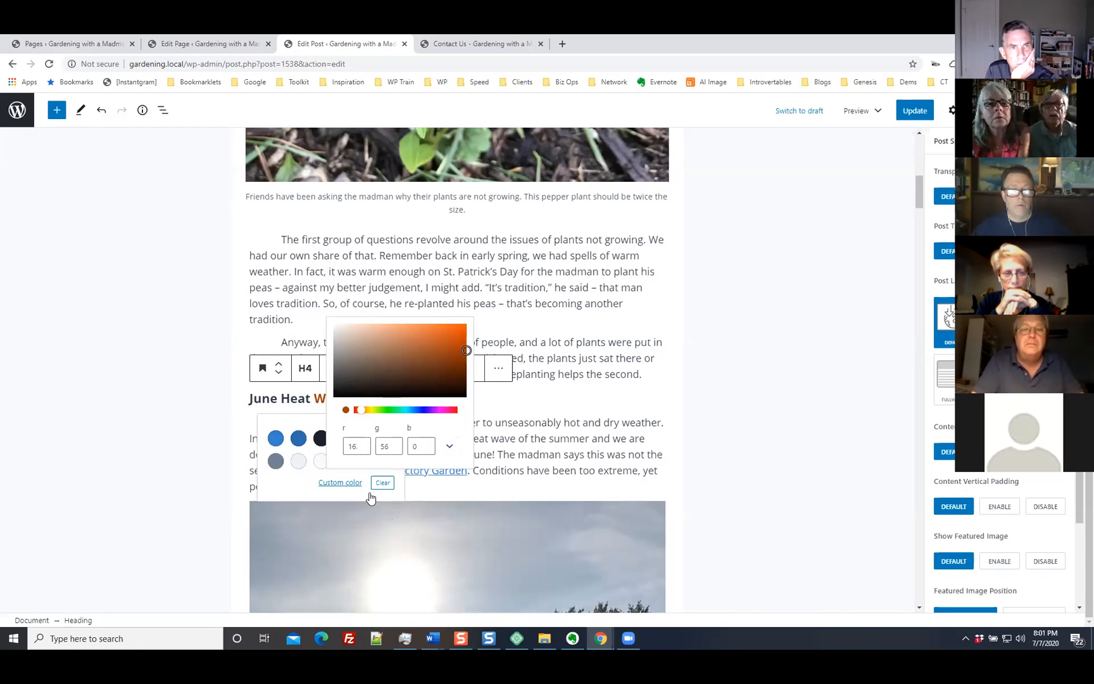
Step: Brighten the custom text color of "Wave" to a vivid orange with green 84 and blue 17, and deselect the heading
{"action": "left_click_drag", "start_coordinate": [465, 349], "coordinate": [457, 340]}
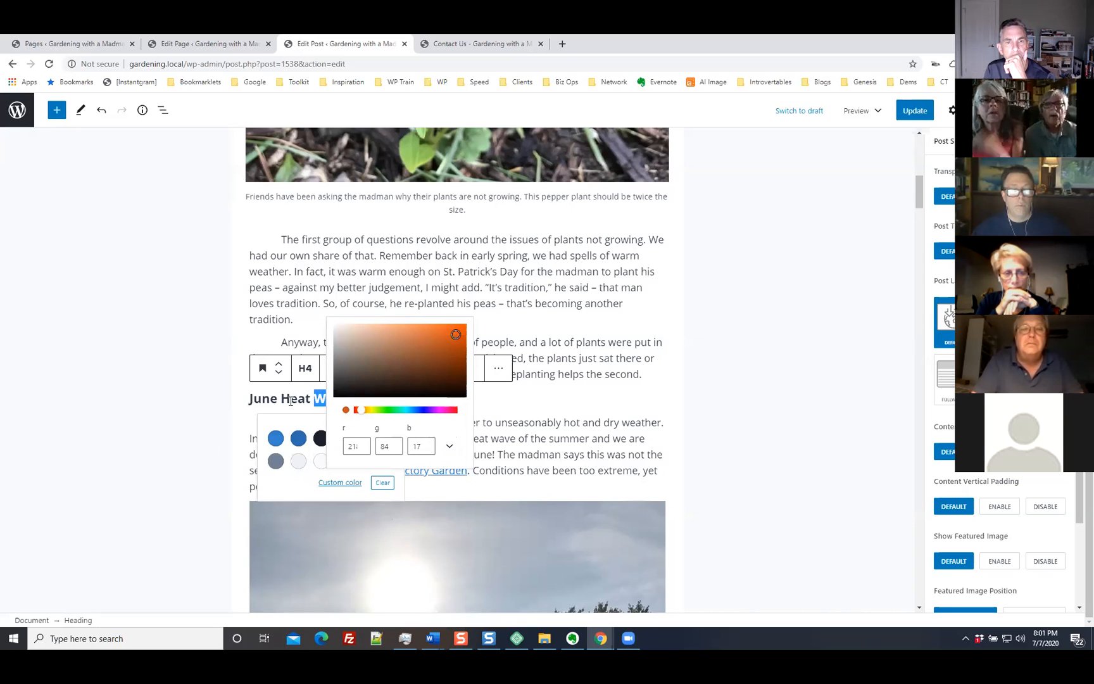
{"action": "left_click", "coordinate": [320, 484]}
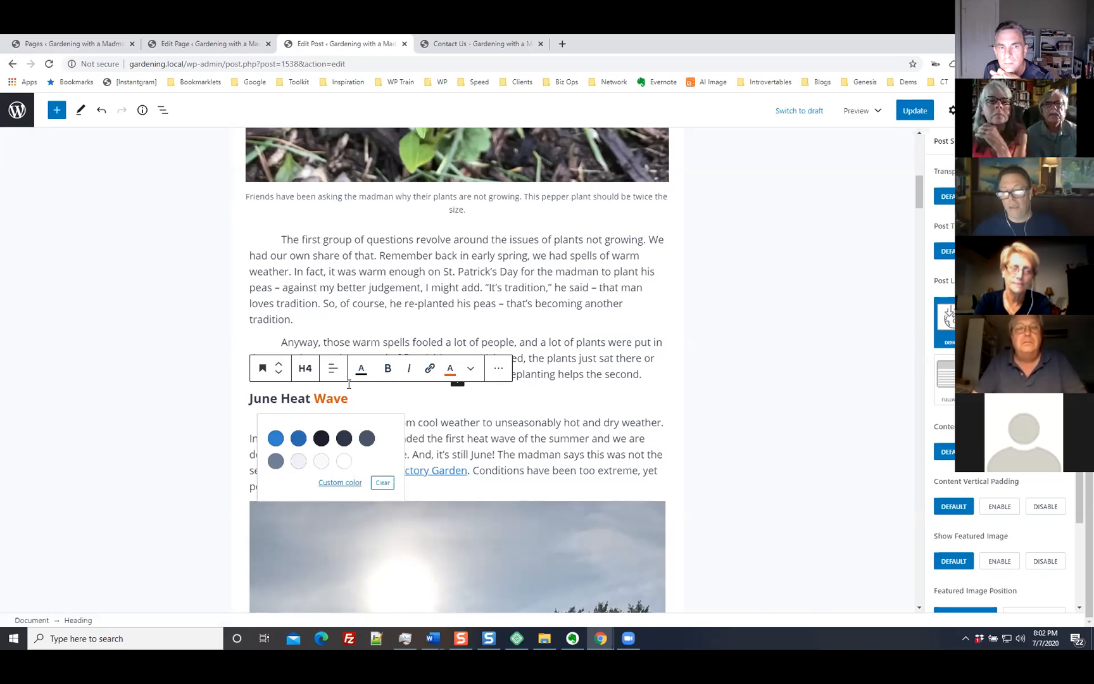
{"action": "double_click", "coordinate": [529, 422]}
{"action": "left_click", "coordinate": [720, 411]}
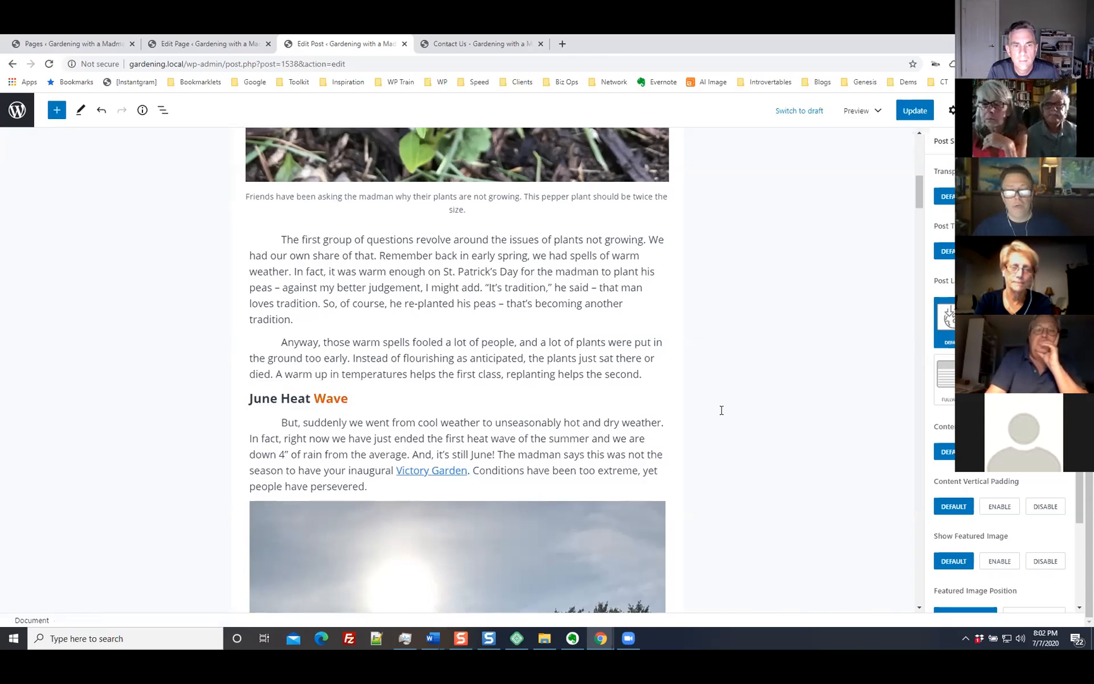
Step: Set the word "unseasonably" in the paragraph below the heading to the custom red text color #e82444
{"action": "left_click", "coordinate": [309, 423]}
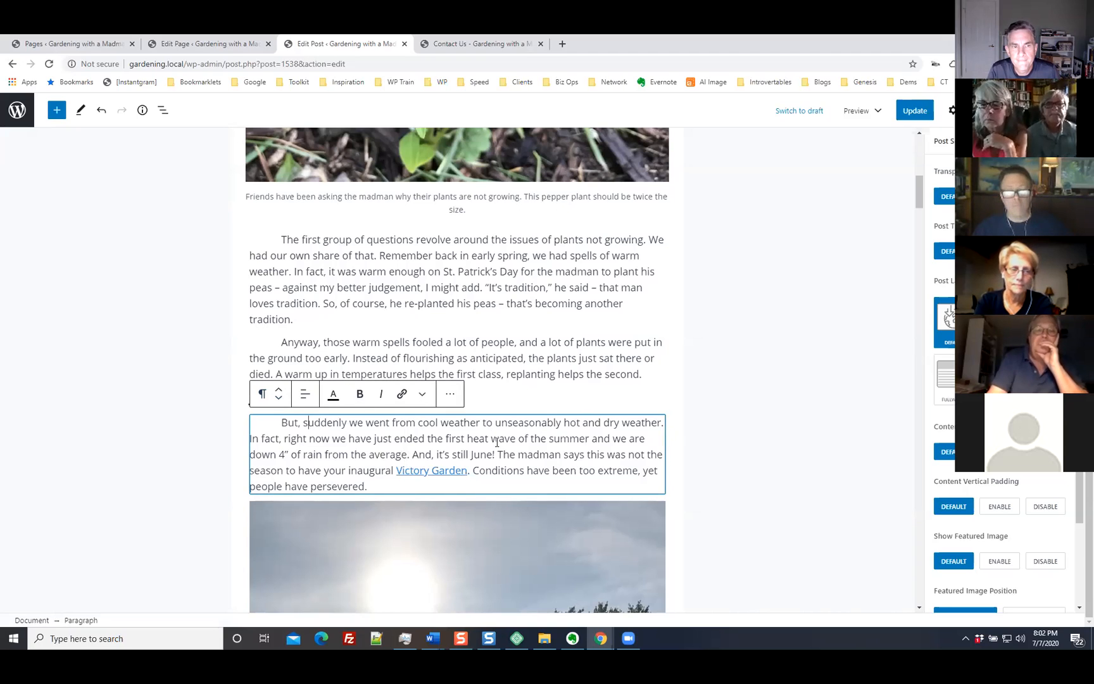
{"action": "double_click", "coordinate": [521, 423]}
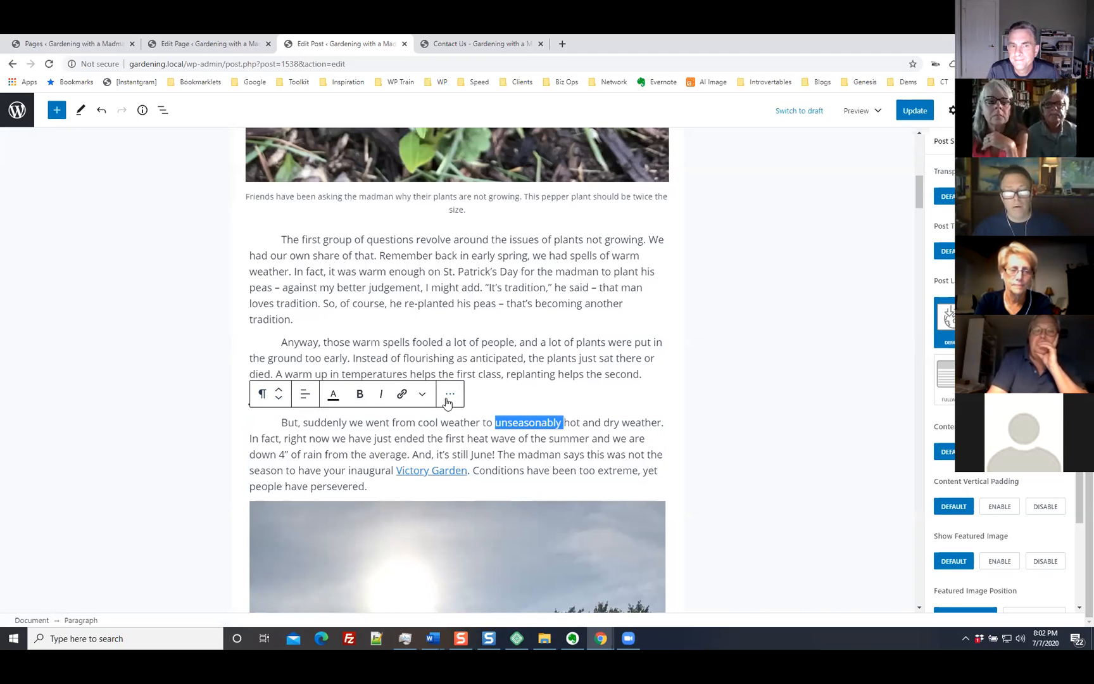
{"action": "left_click", "coordinate": [423, 393]}
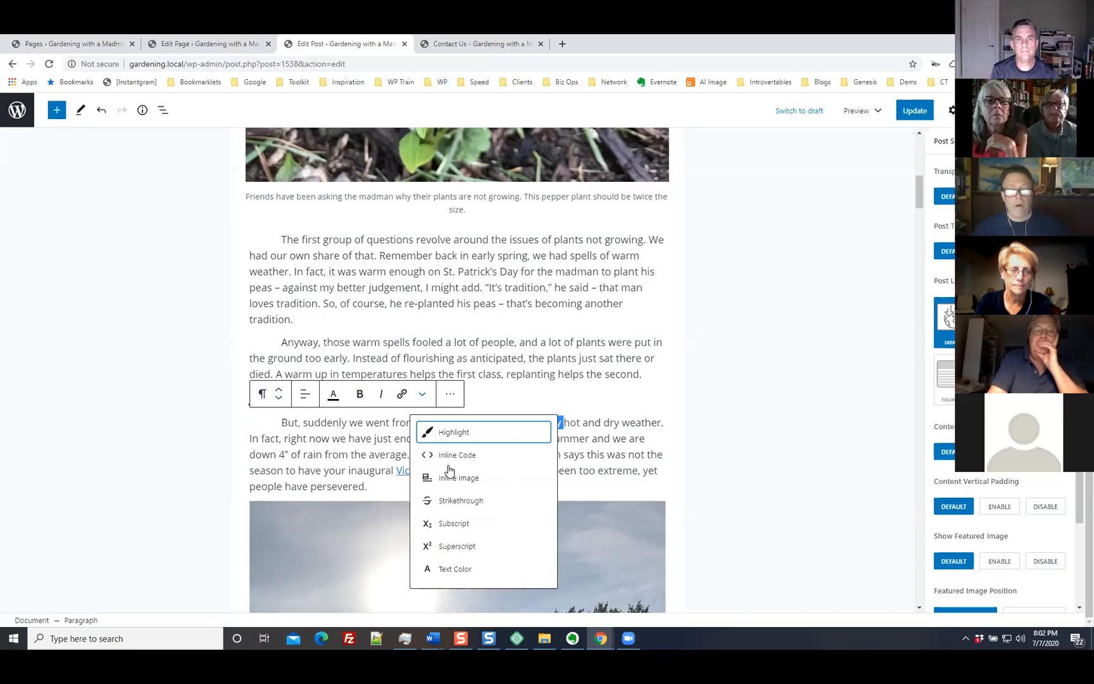
{"action": "left_click", "coordinate": [447, 568]}
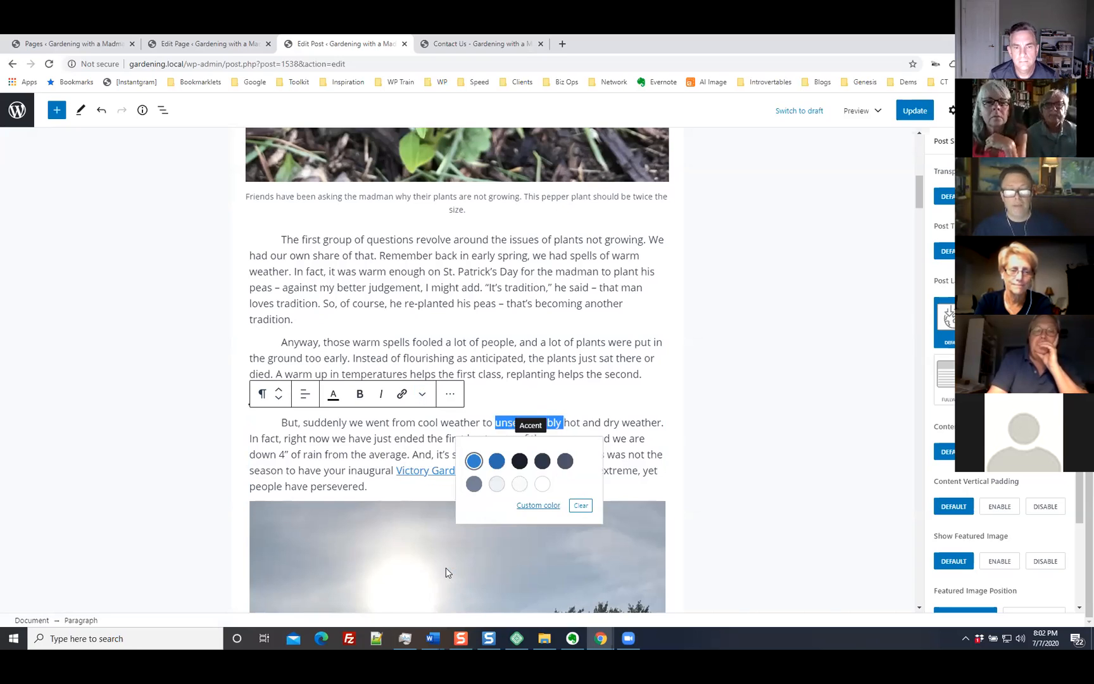
{"action": "left_click", "coordinate": [539, 505]}
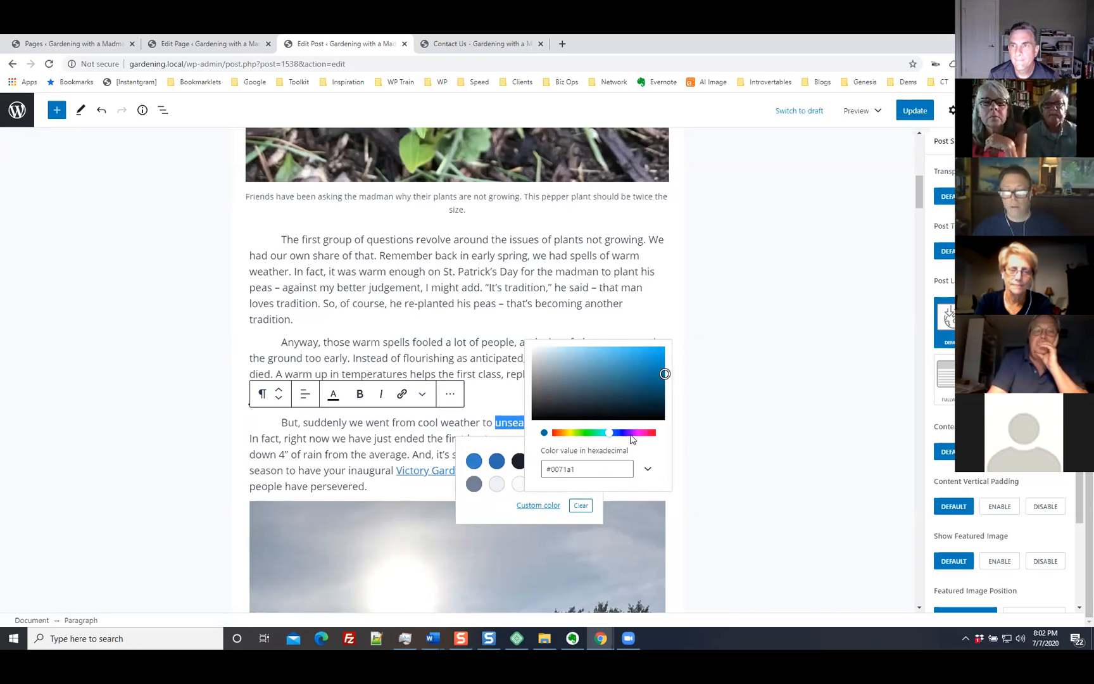
{"action": "left_click", "coordinate": [651, 433]}
{"action": "left_click", "coordinate": [645, 356]}
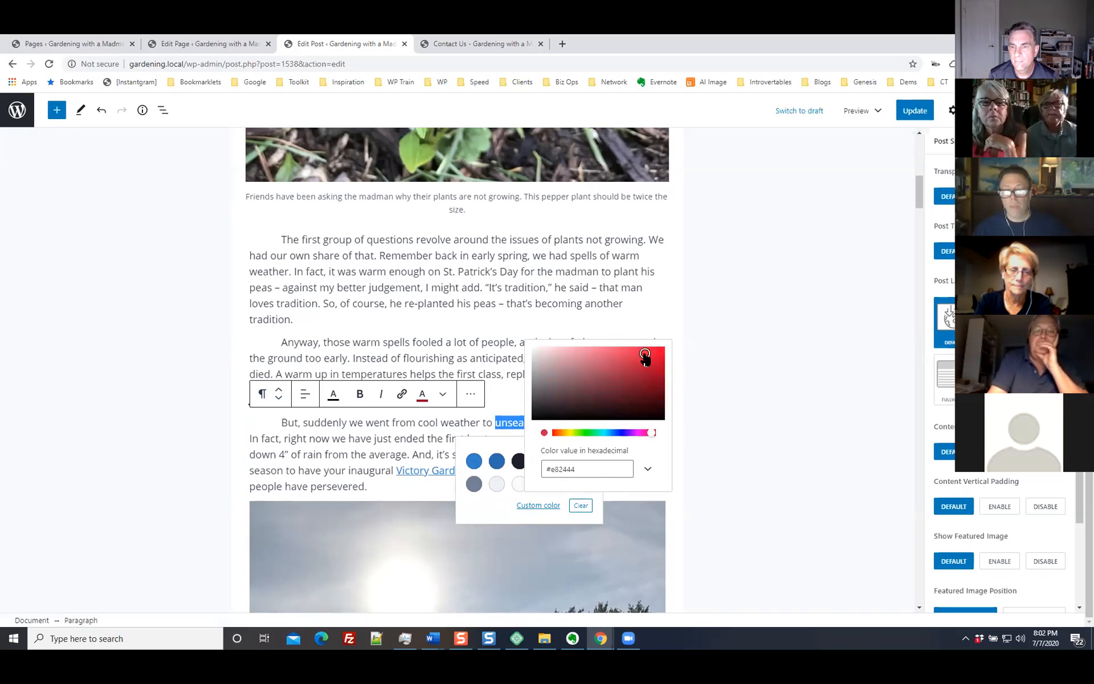
{"action": "left_click", "coordinate": [452, 491]}
Step: Look over the recolored words and the opening sections of the post, from the title down to the June Heat Wave section
{"action": "scroll", "coordinate": [586, 548], "scroll_direction": "down", "scroll_amount": 6}
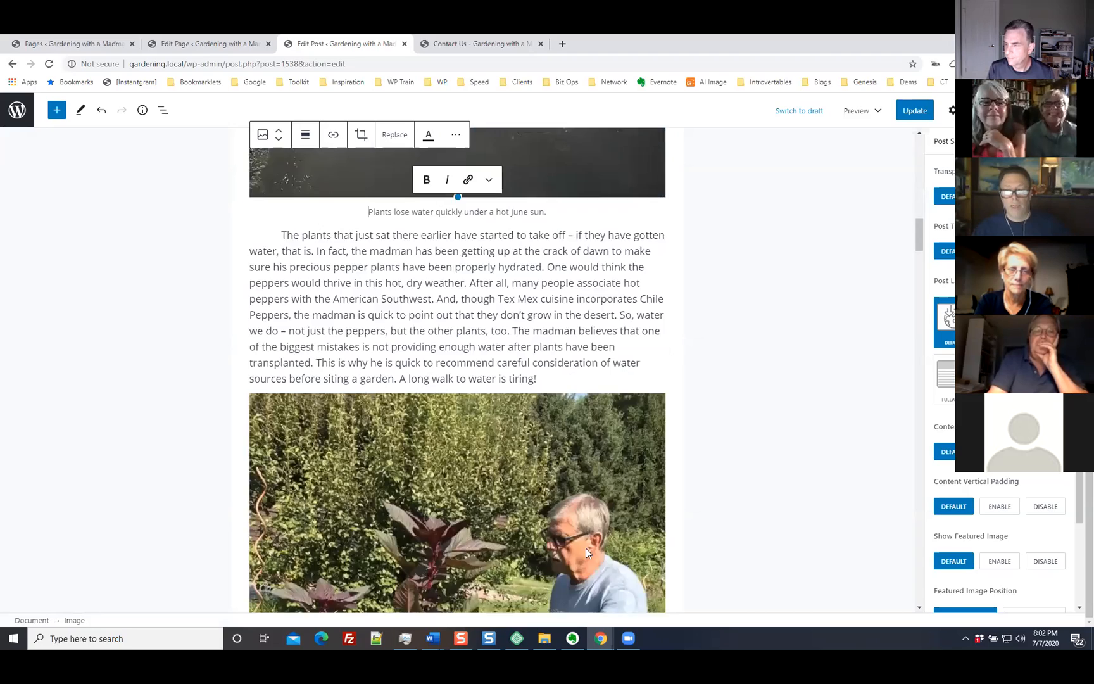
{"action": "scroll", "coordinate": [590, 549], "scroll_direction": "up", "scroll_amount": 10}
{"action": "scroll", "coordinate": [590, 556], "scroll_direction": "up", "scroll_amount": 5}
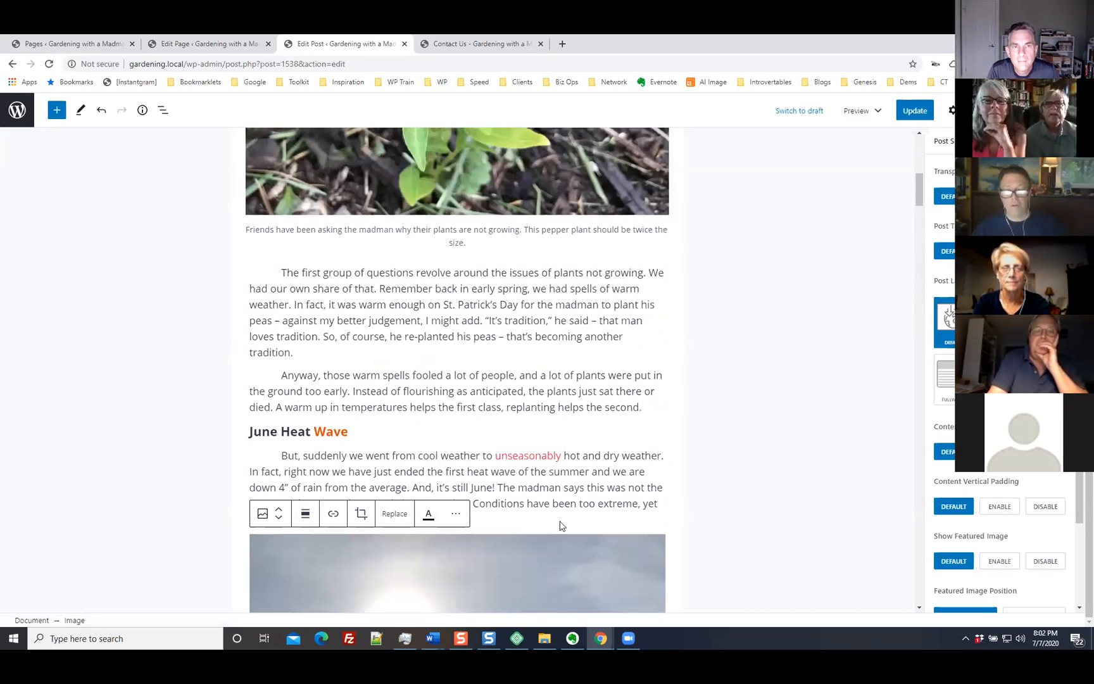
{"action": "left_click", "coordinate": [676, 419]}
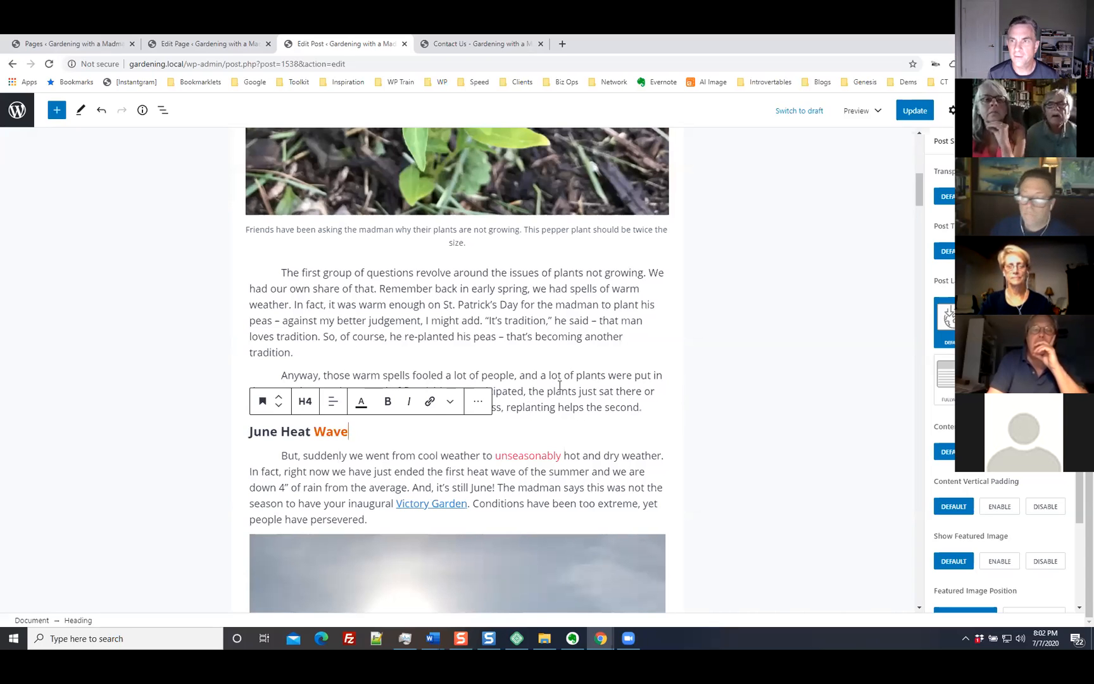
{"action": "scroll", "coordinate": [516, 390], "scroll_direction": "up", "scroll_amount": 6}
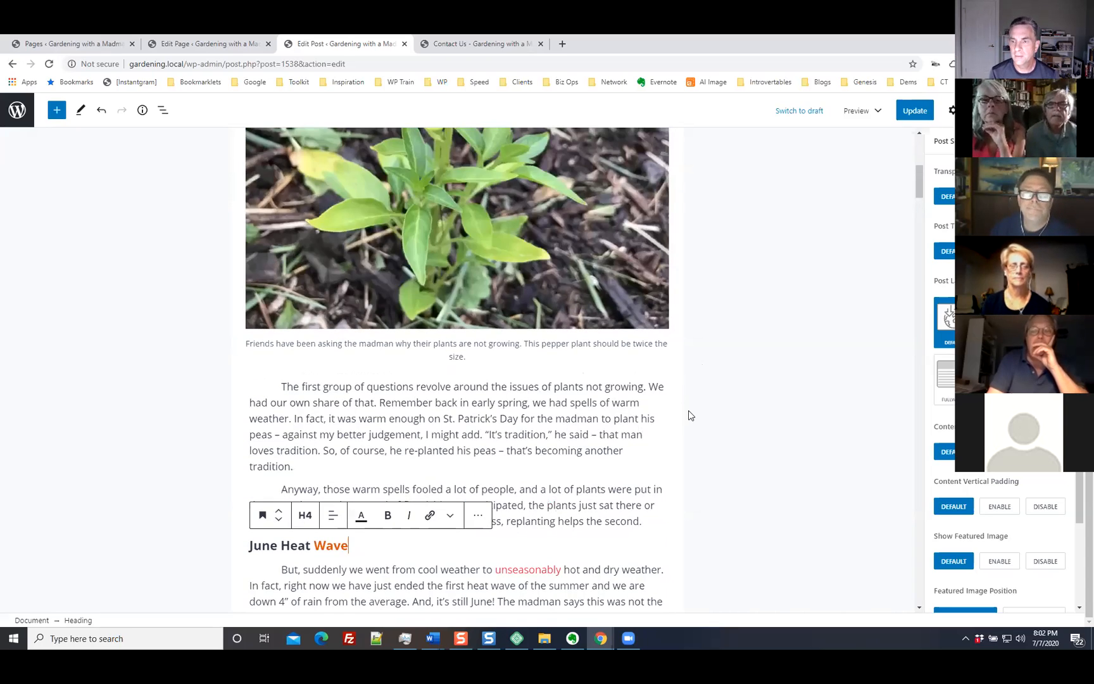
{"action": "scroll", "coordinate": [722, 495], "scroll_direction": "up", "scroll_amount": 3}
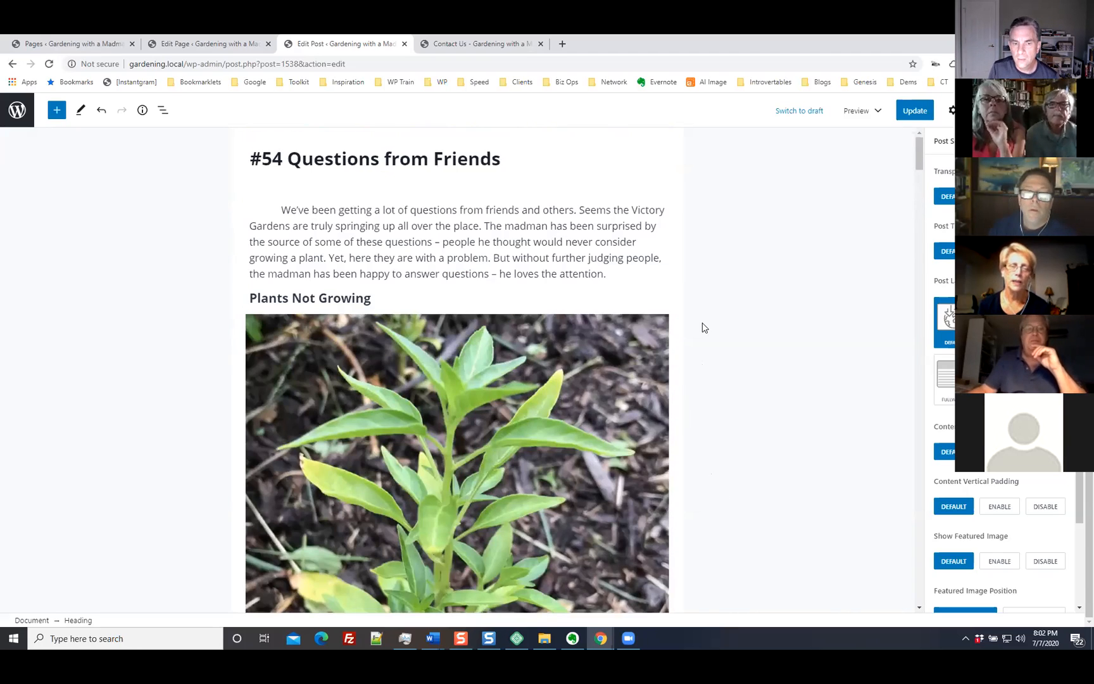
{"action": "scroll", "coordinate": [683, 476], "scroll_direction": "down", "scroll_amount": 3}
{"action": "scroll", "coordinate": [683, 476], "scroll_direction": "down", "scroll_amount": 4}
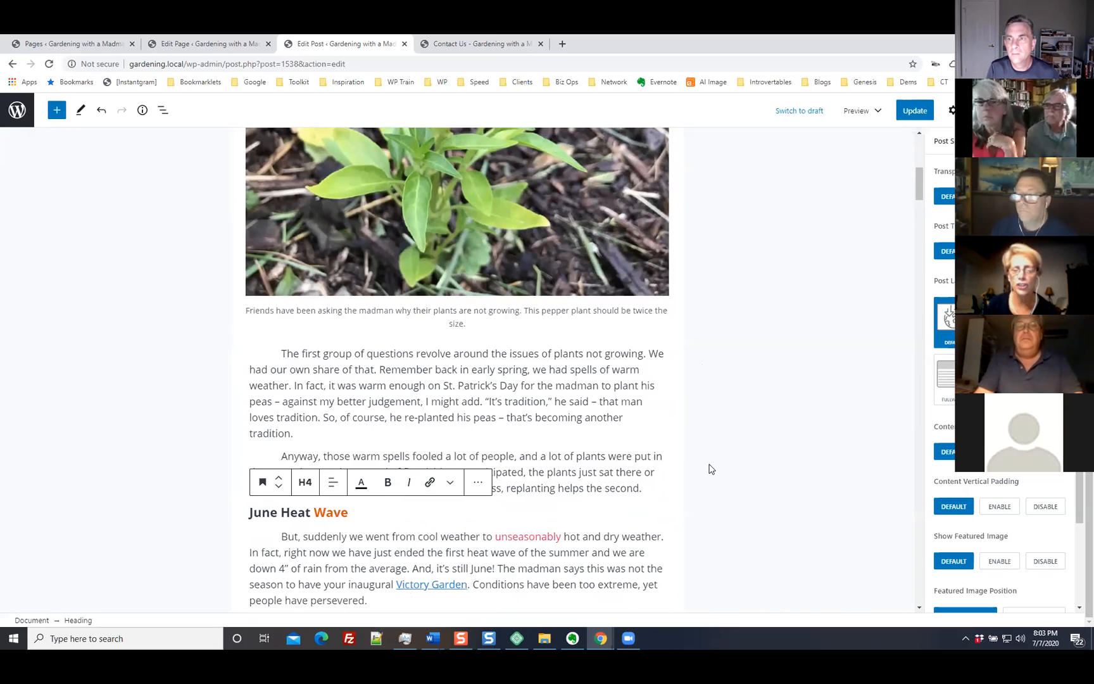
{"action": "scroll", "coordinate": [711, 463], "scroll_direction": "up", "scroll_amount": 1}
{"action": "scroll", "coordinate": [711, 464], "scroll_direction": "up", "scroll_amount": 6}
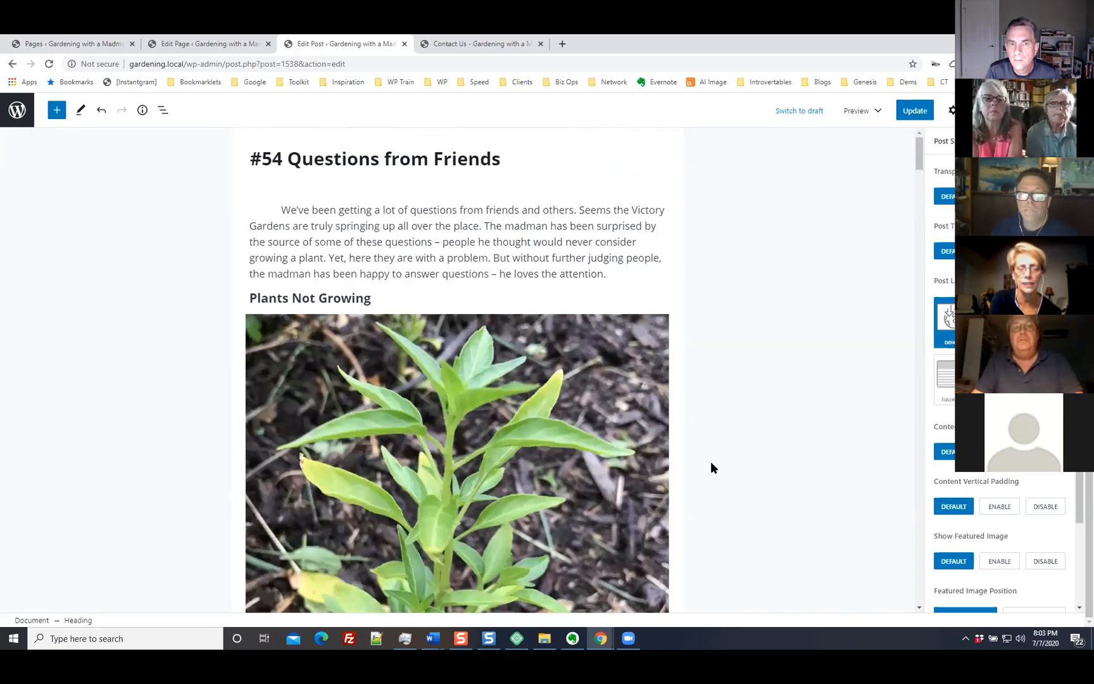
{"action": "scroll", "coordinate": [711, 468], "scroll_direction": "down", "scroll_amount": 7}
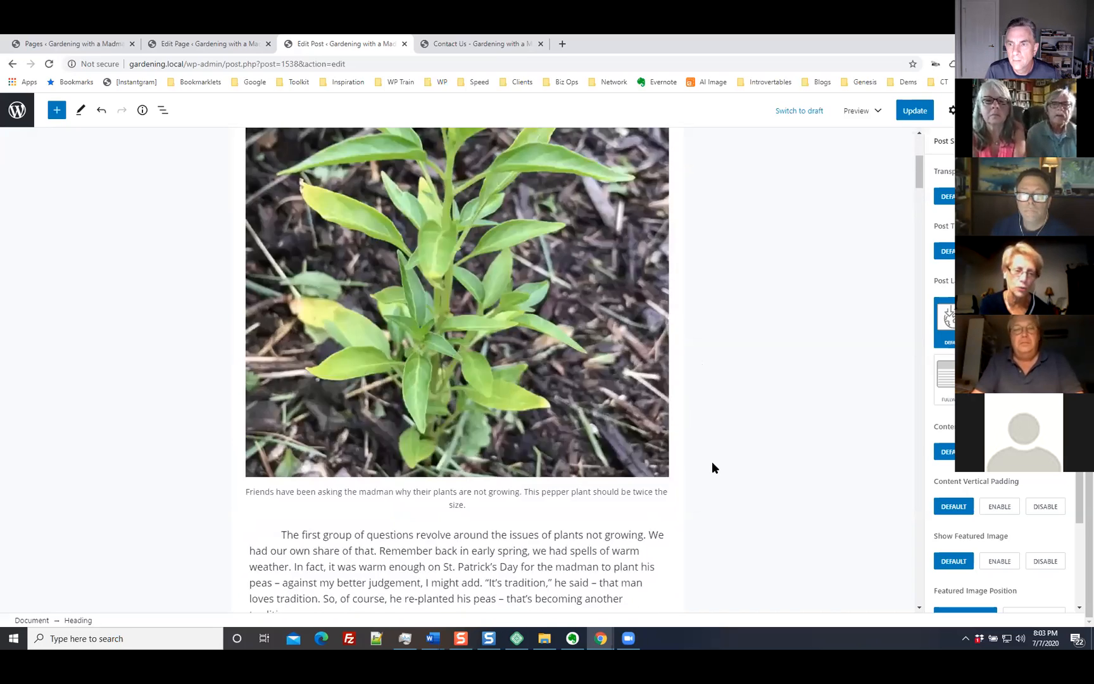
Step: Examine the post's opening sections from the June Heat Wave heading up to the title, and check the heading level of "Plants Not Growing"
{"action": "scroll", "coordinate": [712, 467], "scroll_direction": "down", "scroll_amount": 1}
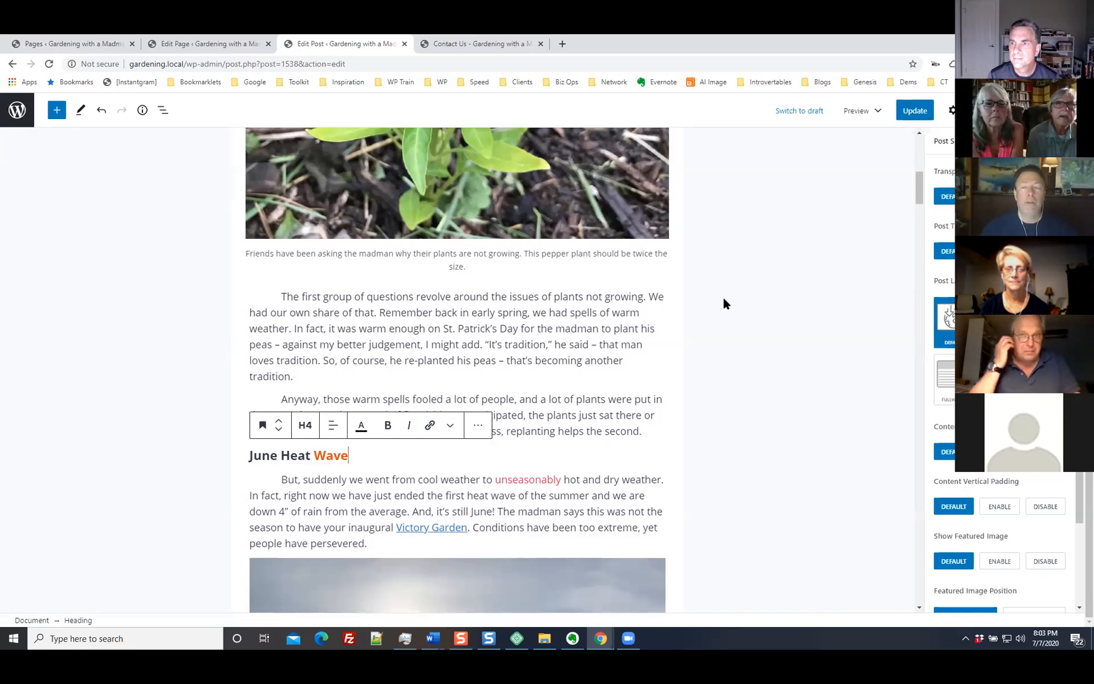
{"action": "left_click", "coordinate": [480, 442]}
{"action": "scroll", "coordinate": [479, 442], "scroll_direction": "up", "scroll_amount": 7}
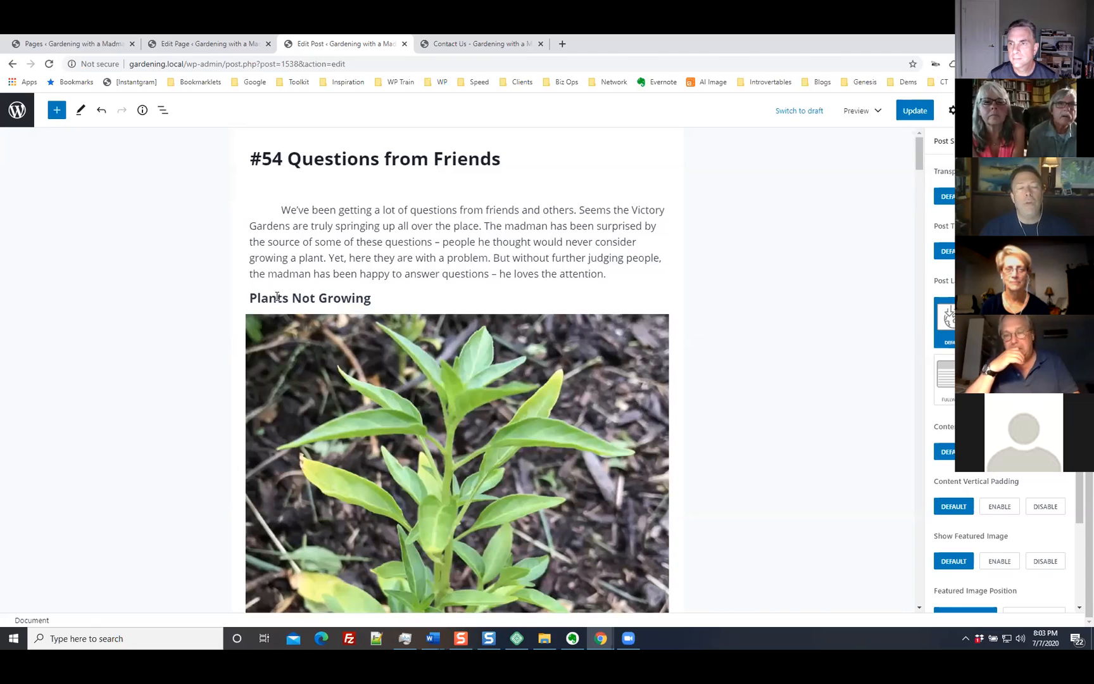
{"action": "left_click", "coordinate": [378, 291]}
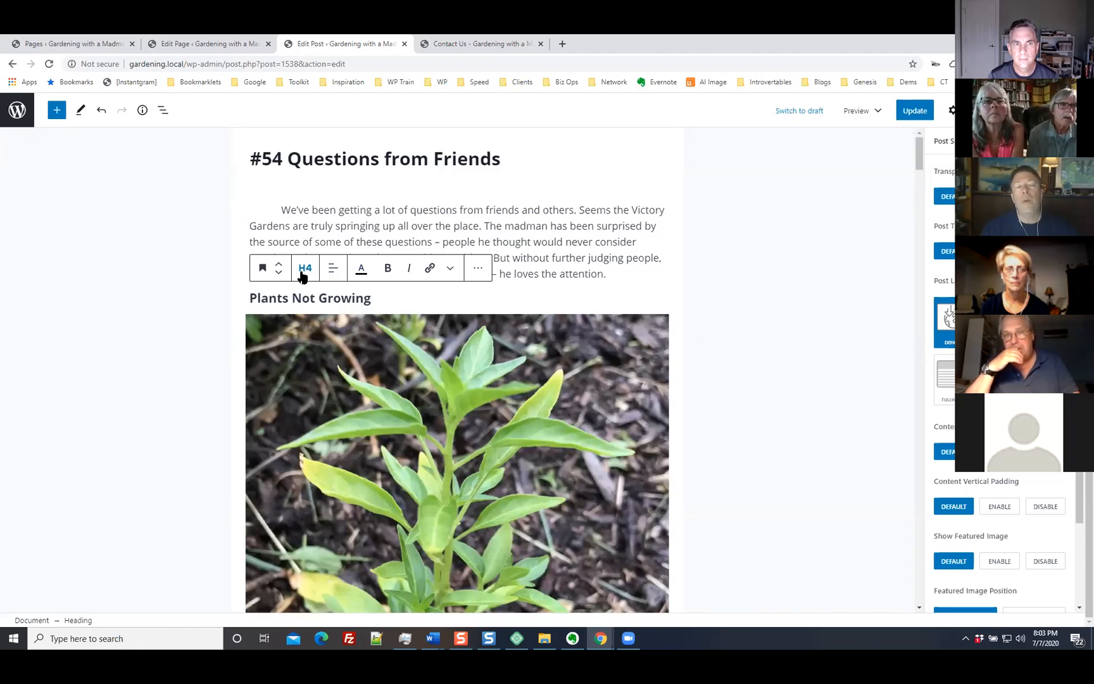
{"action": "scroll", "coordinate": [697, 317], "scroll_direction": "down", "scroll_amount": 1}
{"action": "scroll", "coordinate": [691, 332], "scroll_direction": "down", "scroll_amount": 3}
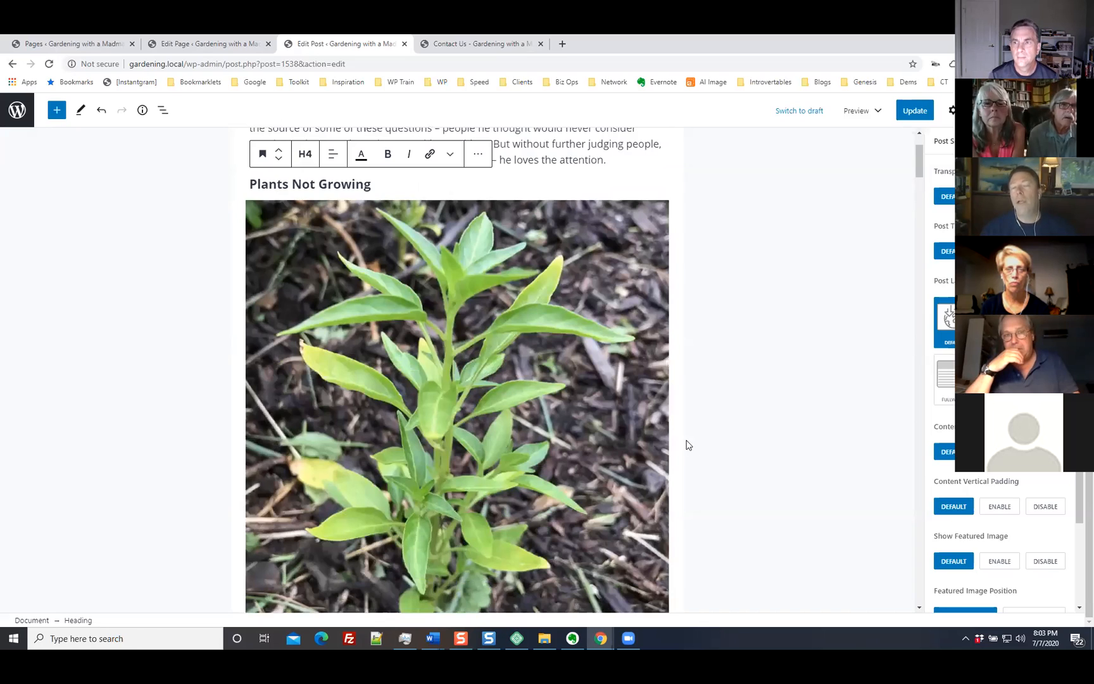
{"action": "scroll", "coordinate": [696, 392], "scroll_direction": "down", "scroll_amount": 5}
{"action": "scroll", "coordinate": [814, 389], "scroll_direction": "up", "scroll_amount": 5}
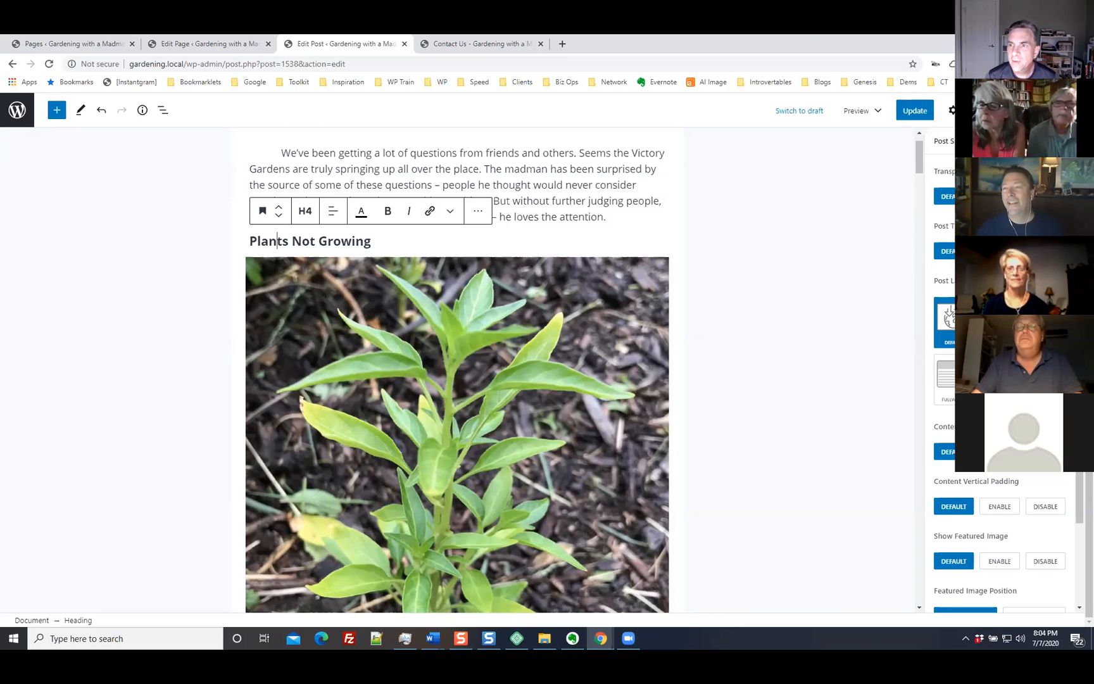
Step: Switch to the live site's browser window and leave the #35 Hot Peppers post editor for the list of all posts
{"action": "key", "text": "alt+Tab"}
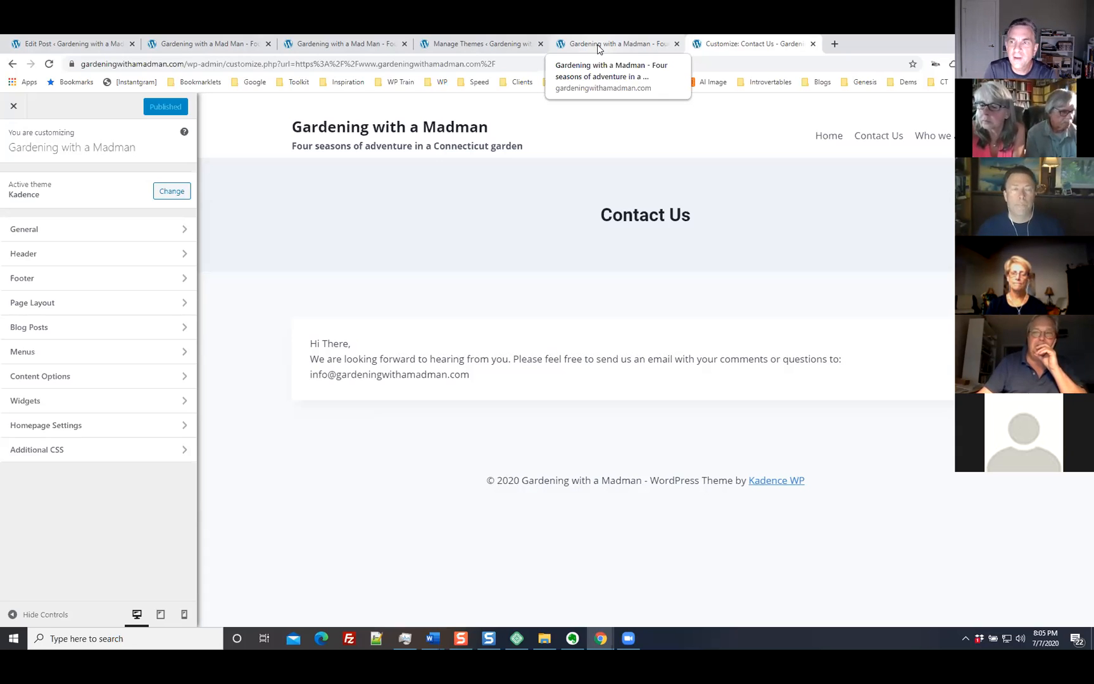
{"action": "left_click", "coordinate": [38, 42]}
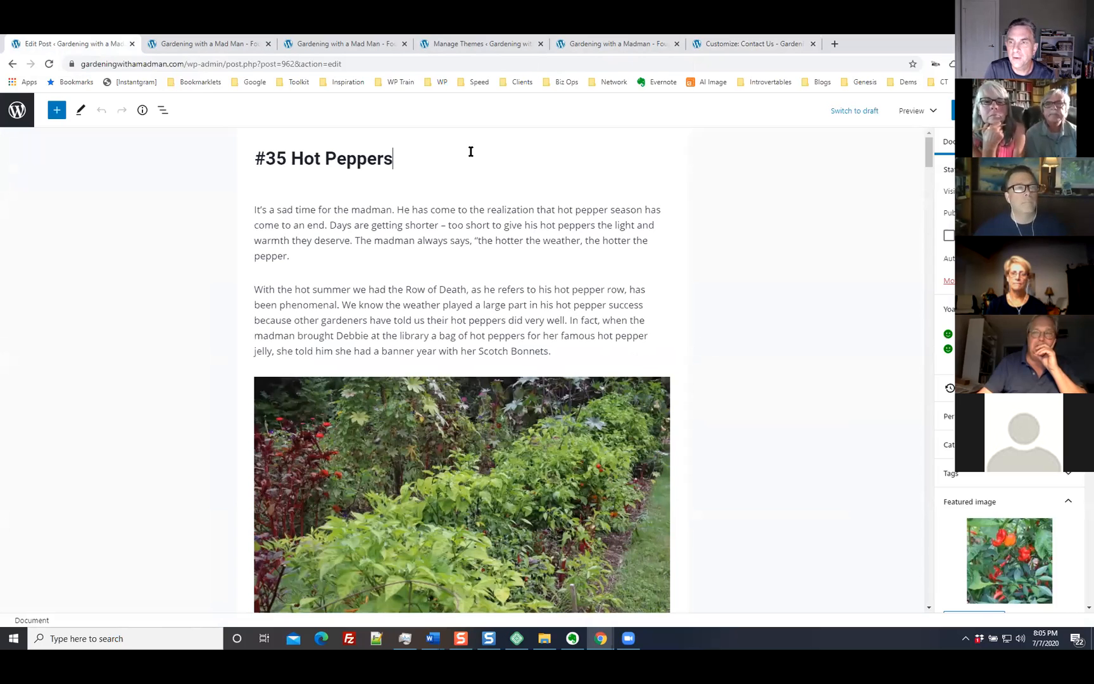
{"action": "left_click", "coordinate": [21, 113]}
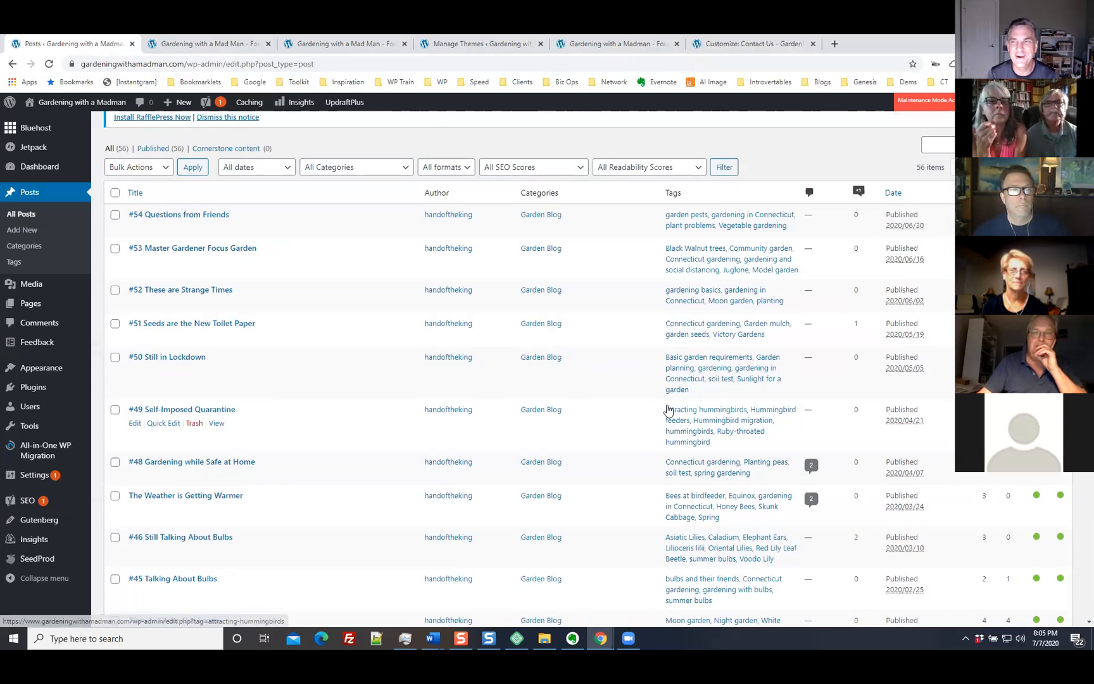
Step: View the live site's home page in its old design, go back from it, and bring up the other open copy of the home page
{"action": "left_click", "coordinate": [171, 44]}
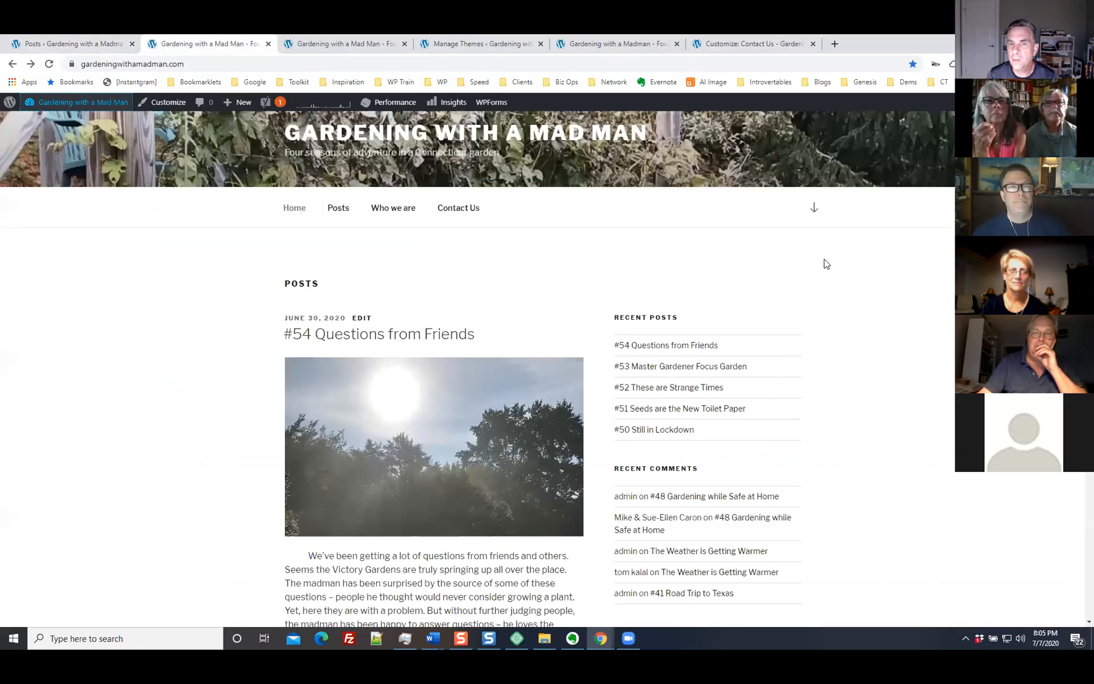
{"action": "left_click", "coordinate": [12, 63]}
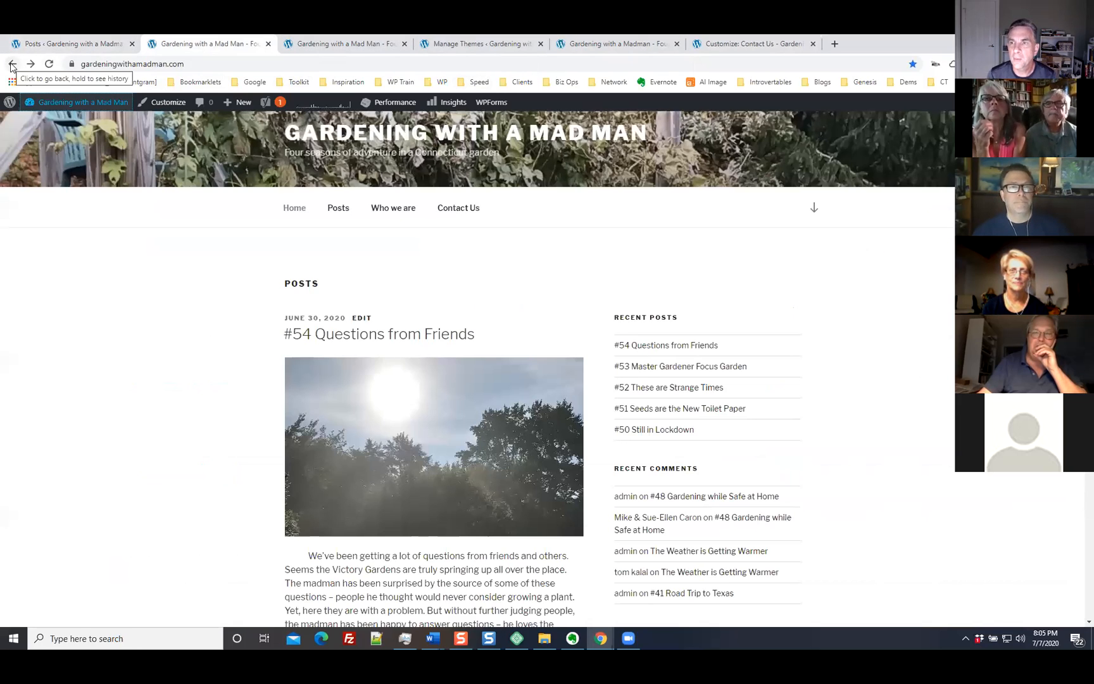
{"action": "left_click", "coordinate": [339, 43]}
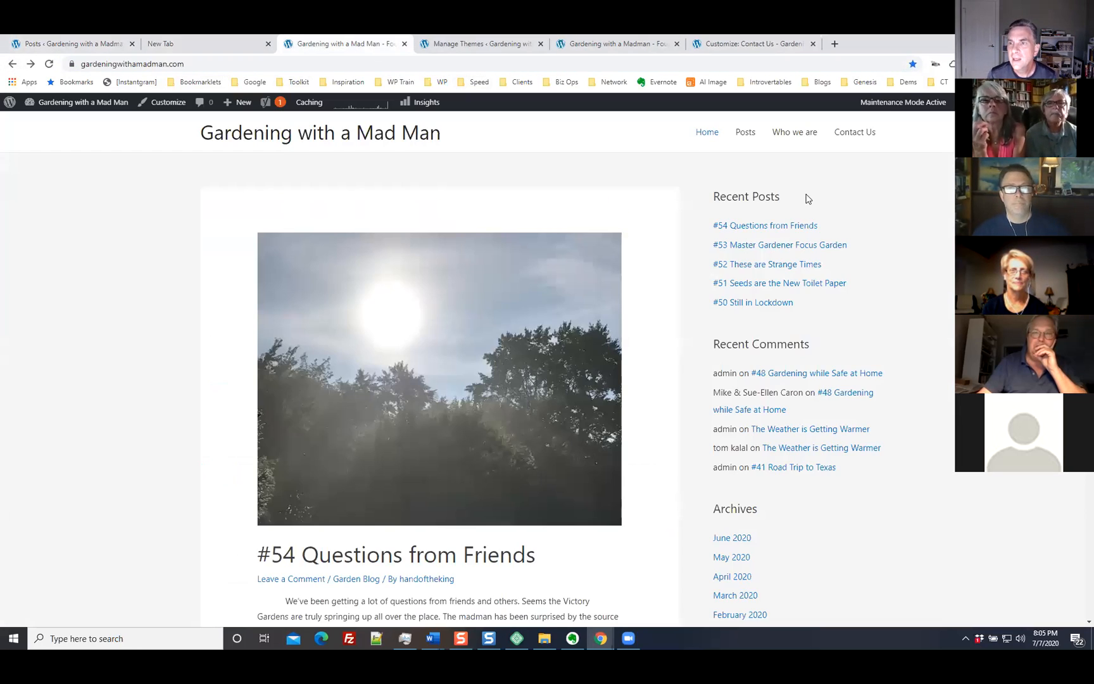
Step: Look over the installed themes on the live site's Manage Themes page, including Kadence, Astra and Blocksy
{"action": "left_click", "coordinate": [470, 48]}
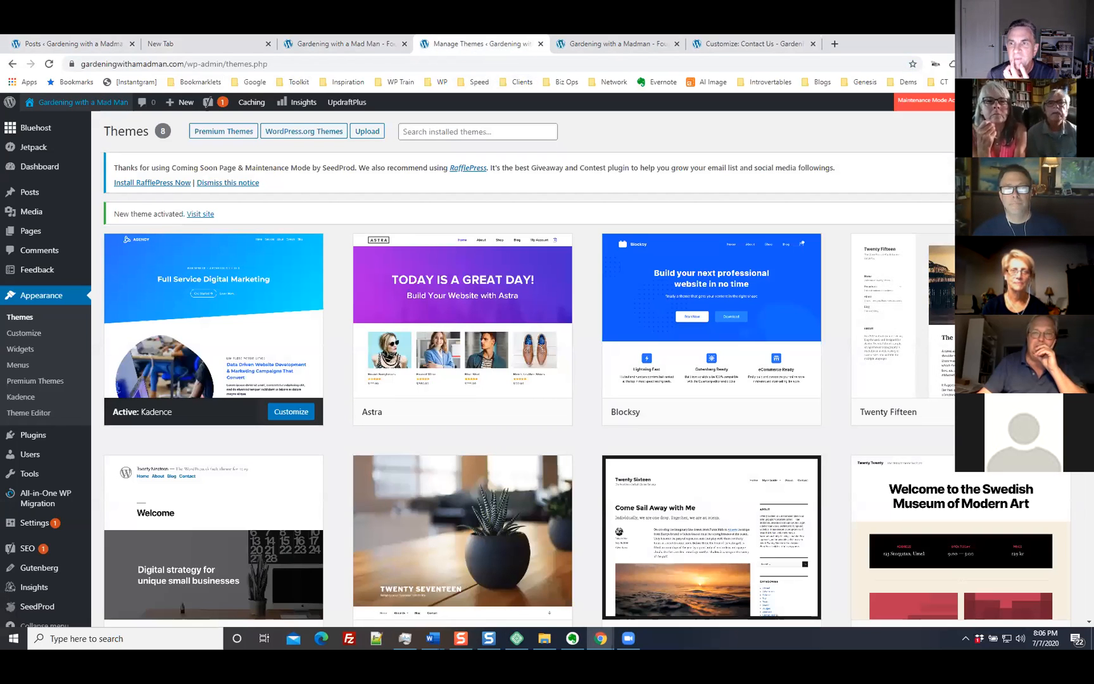
{"action": "scroll", "coordinate": [906, 506], "scroll_direction": "down", "scroll_amount": 3}
{"action": "scroll", "coordinate": [905, 506], "scroll_direction": "up", "scroll_amount": 2}
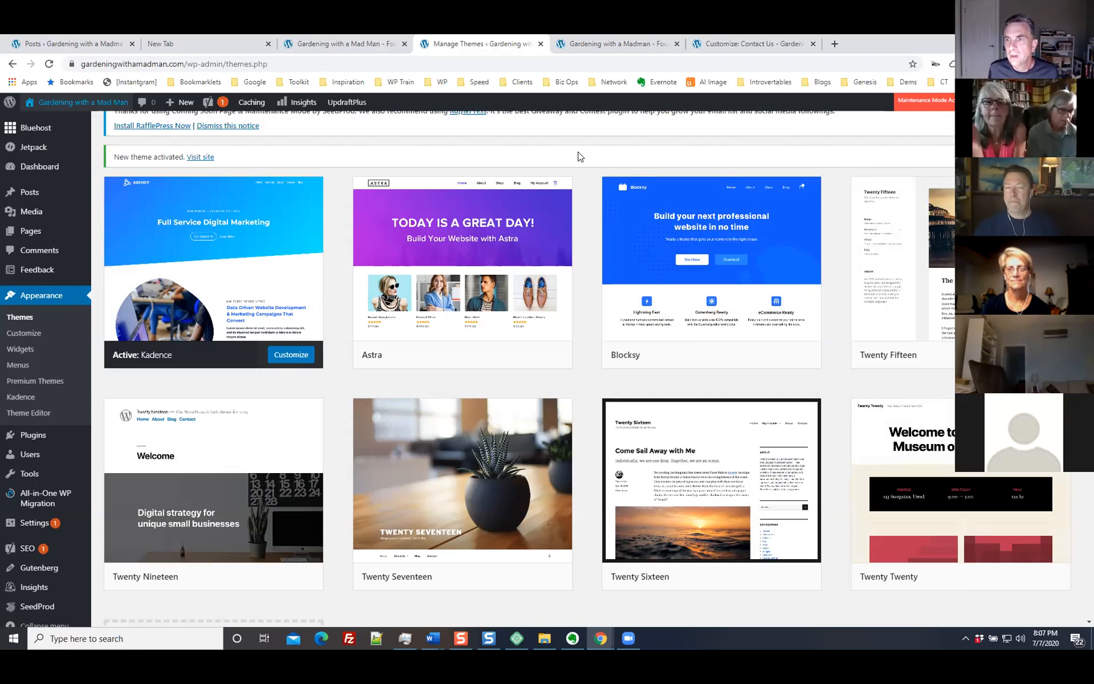
{"action": "mouse_move", "coordinate": [567, 198]}
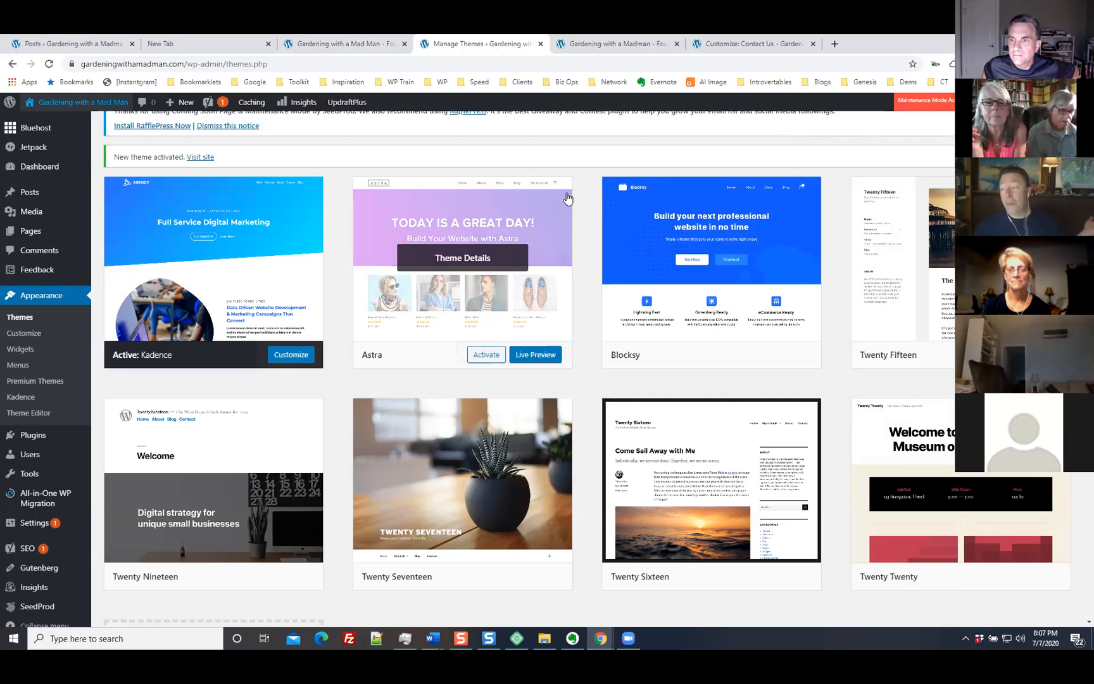